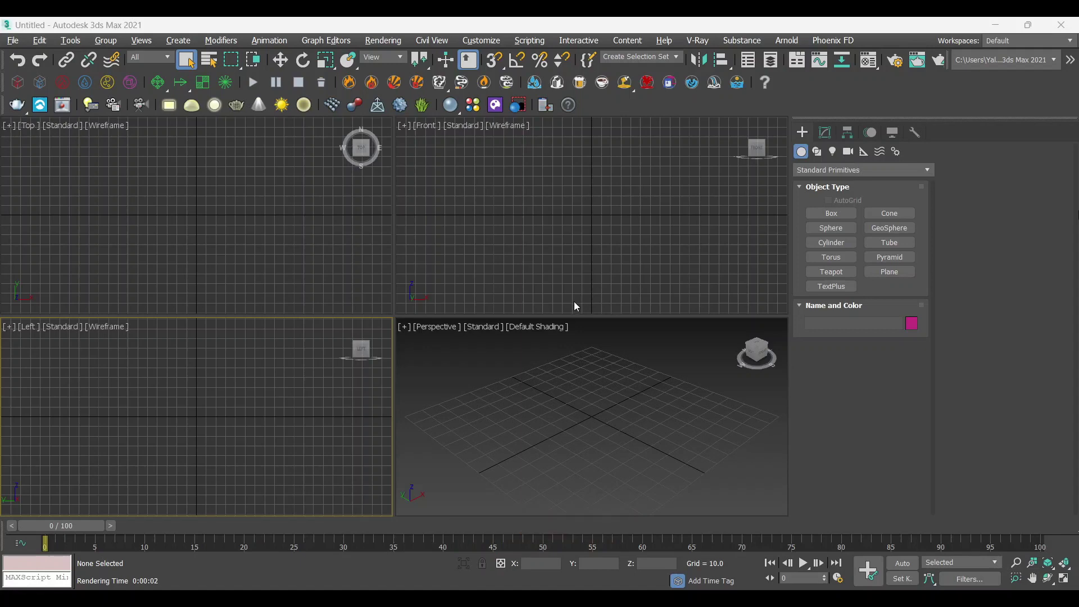
Step: Leave the empty 3ds Max viewports and switch to sadaqat.dwg open in AutoCAD
click(453, 279)
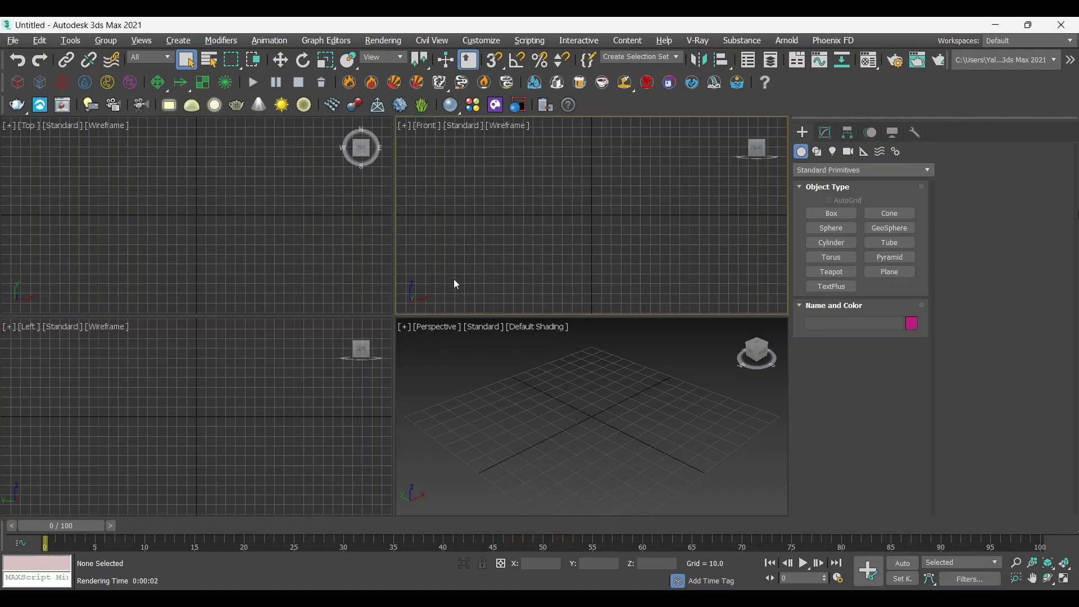
click(293, 261)
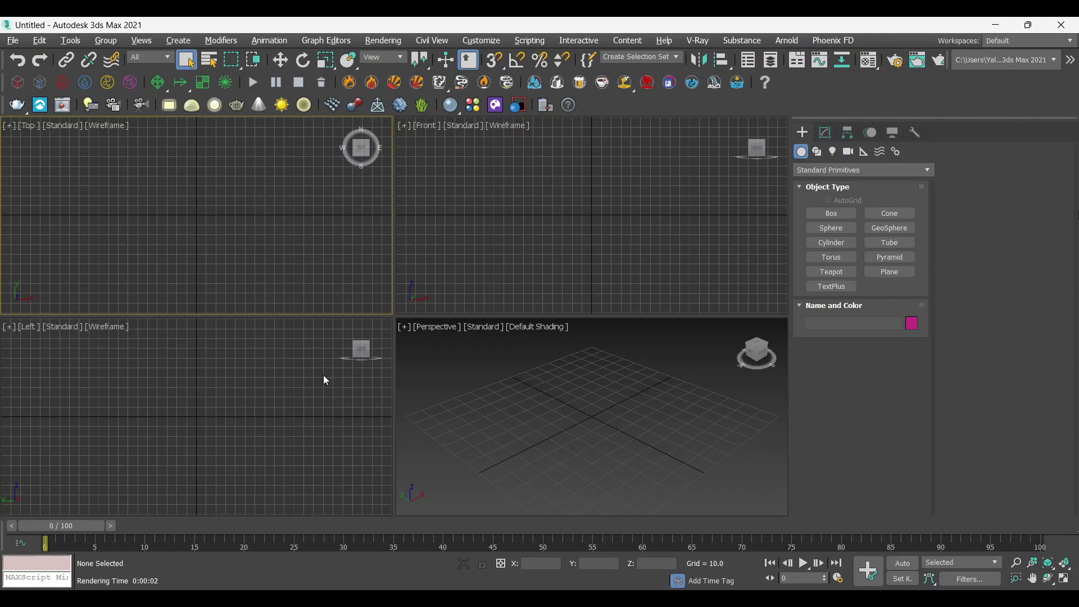
key(alt+Tab)
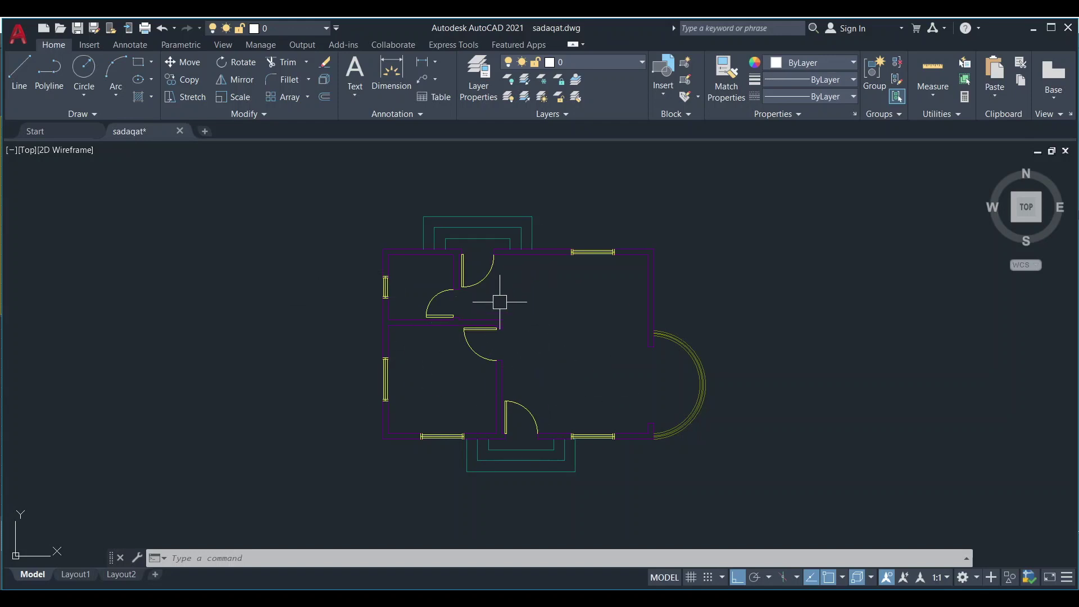
Step: Confirm in Drawing Units (UN) that sadaqat.dwg uses Architectural inches, then return to 3ds Max
middle_drag(494, 302, 501, 313)
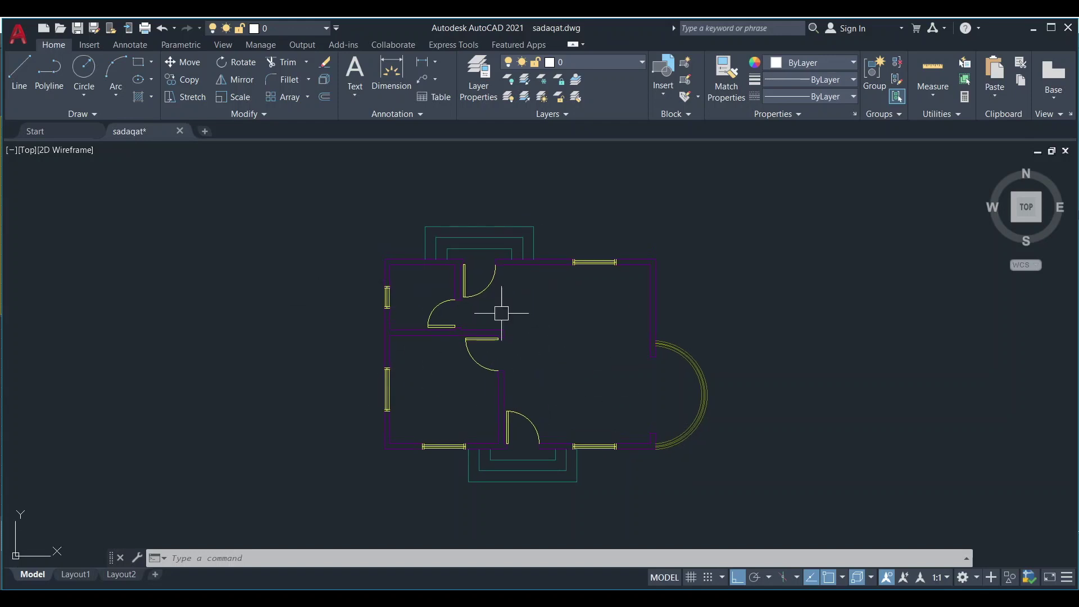
text(un)
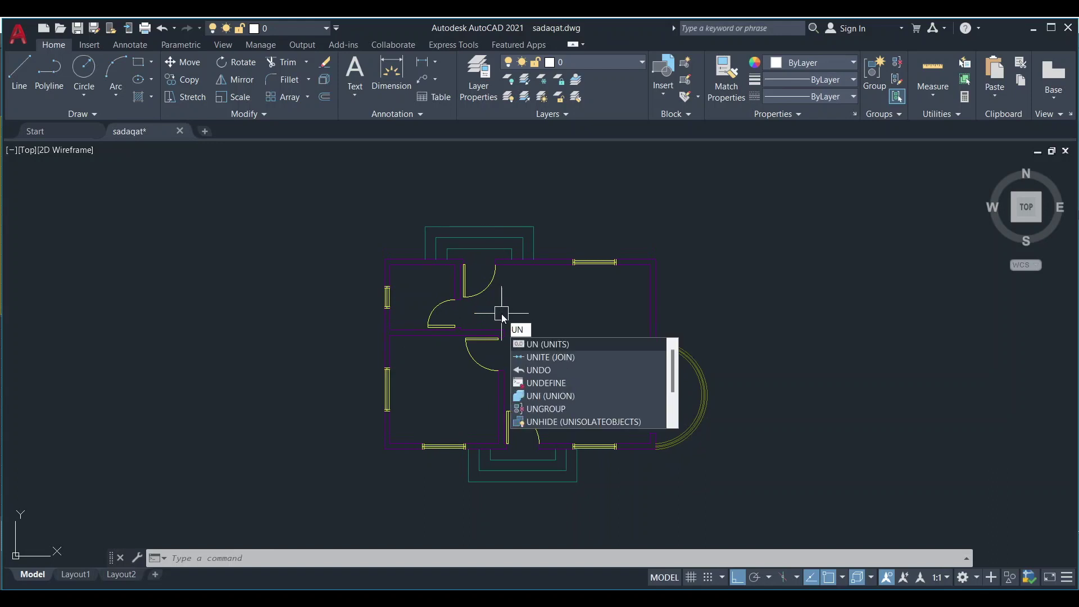
key(Return)
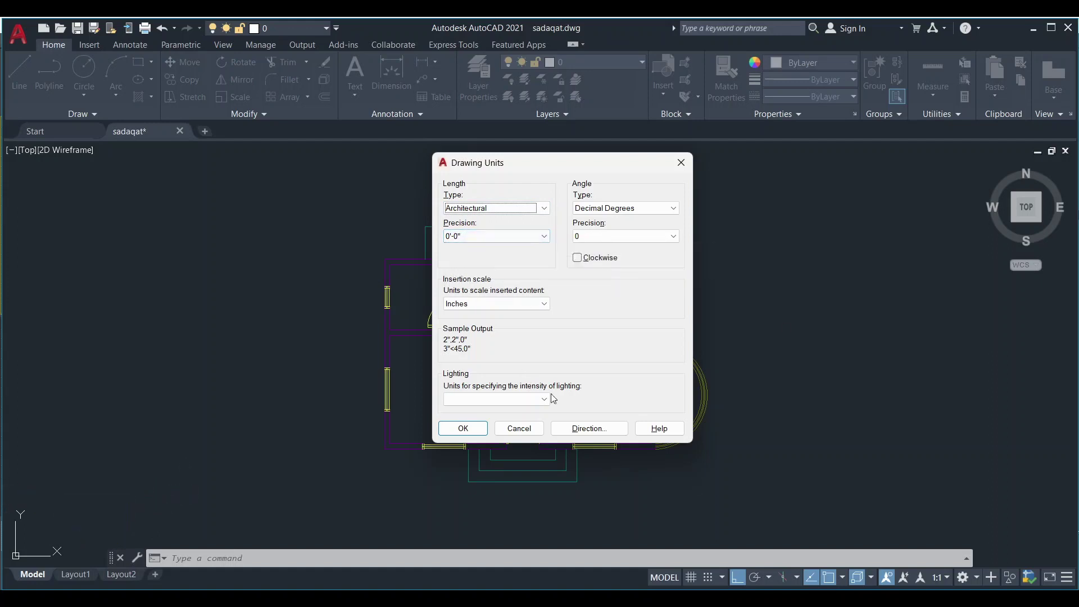
click(519, 429)
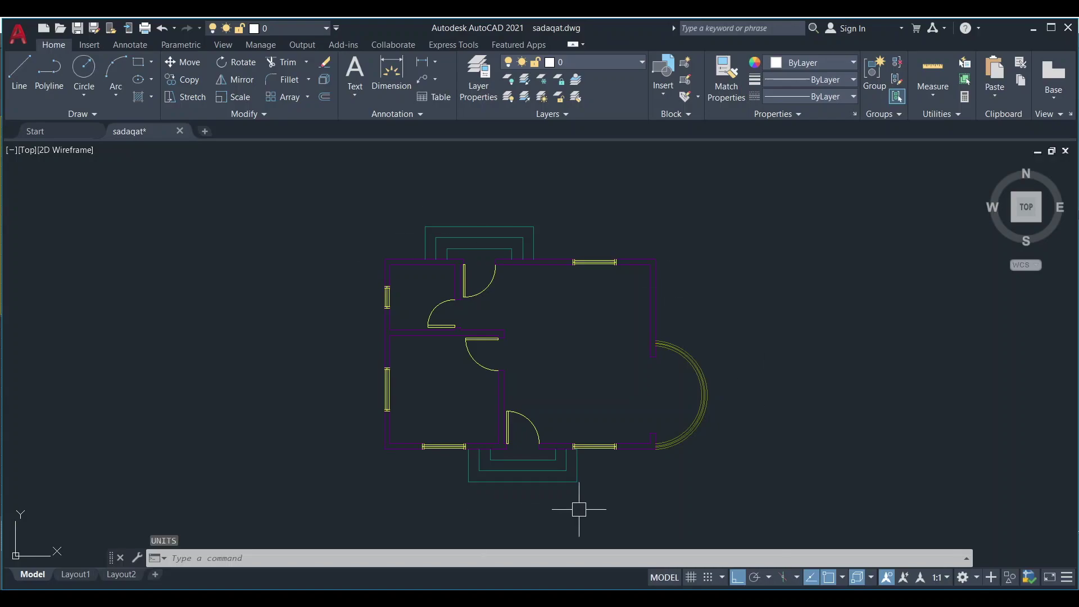
click(703, 531)
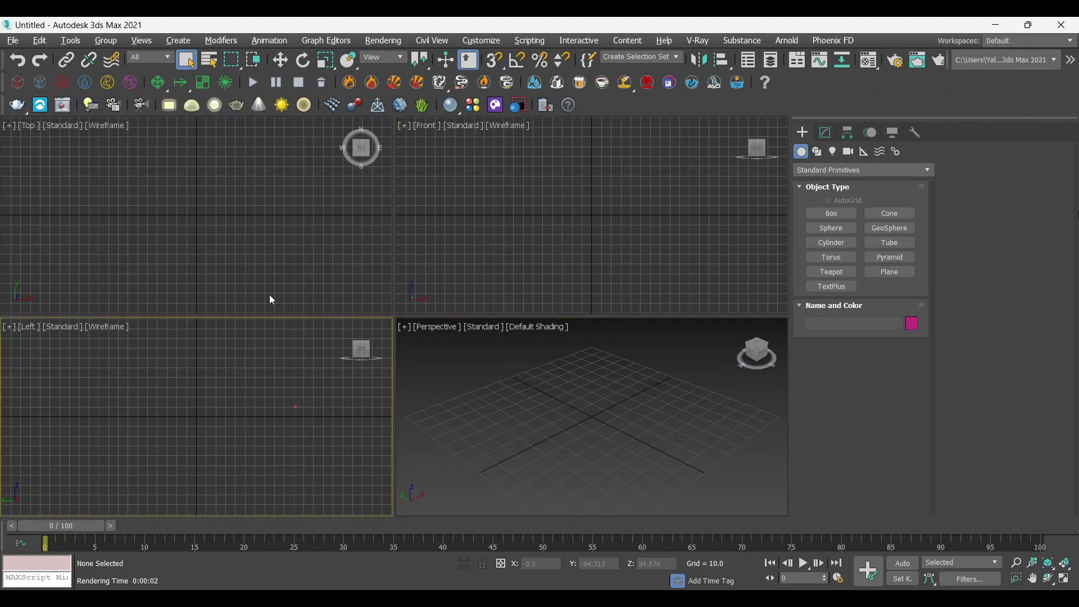
Step: Make the Top viewport active and look through the Customize menu
click(269, 268)
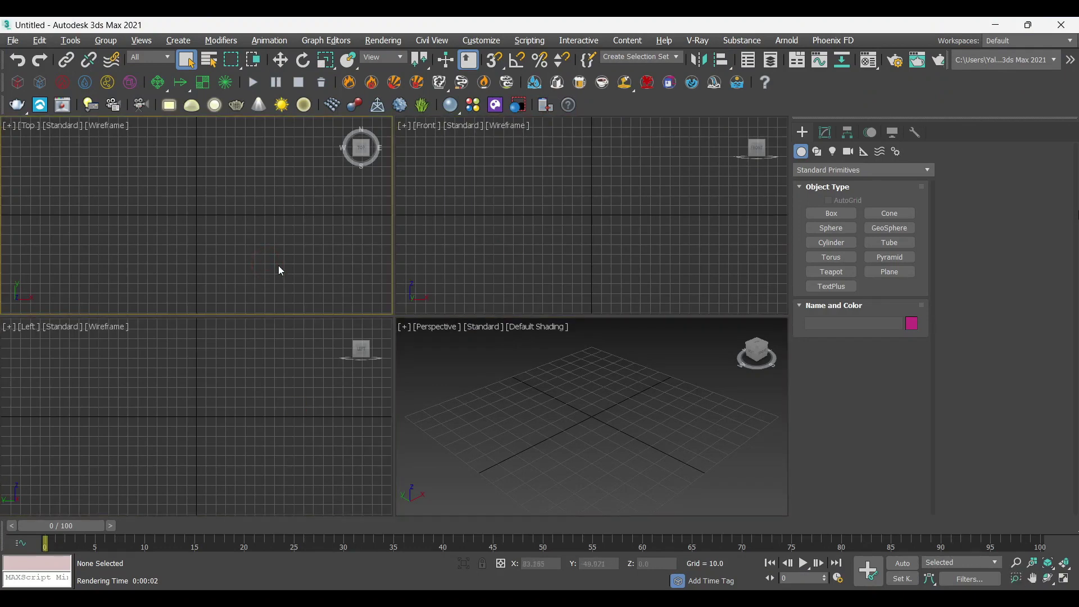
click(535, 376)
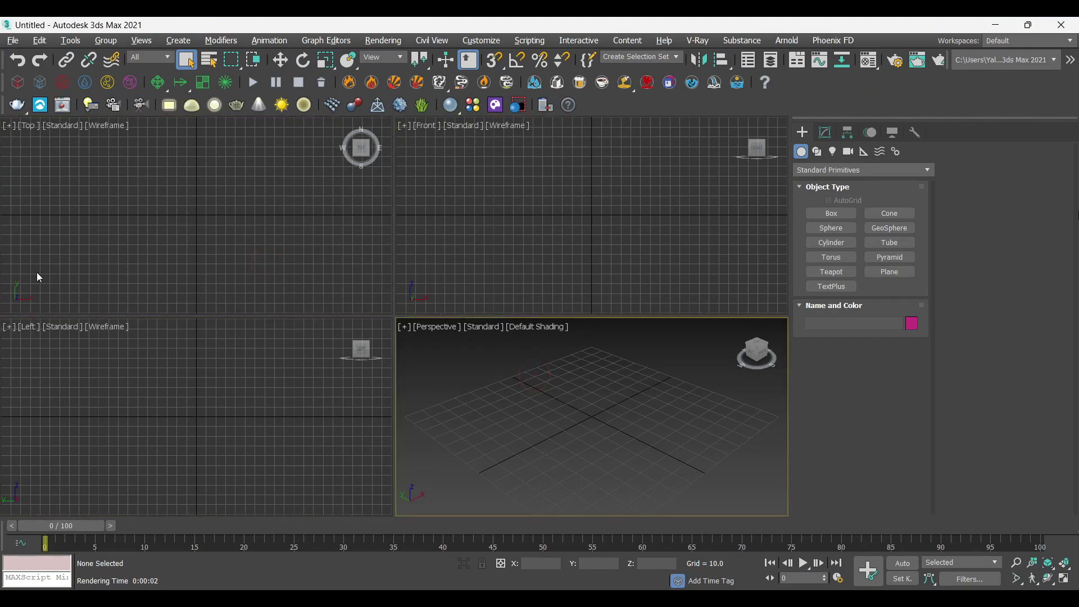
click(88, 258)
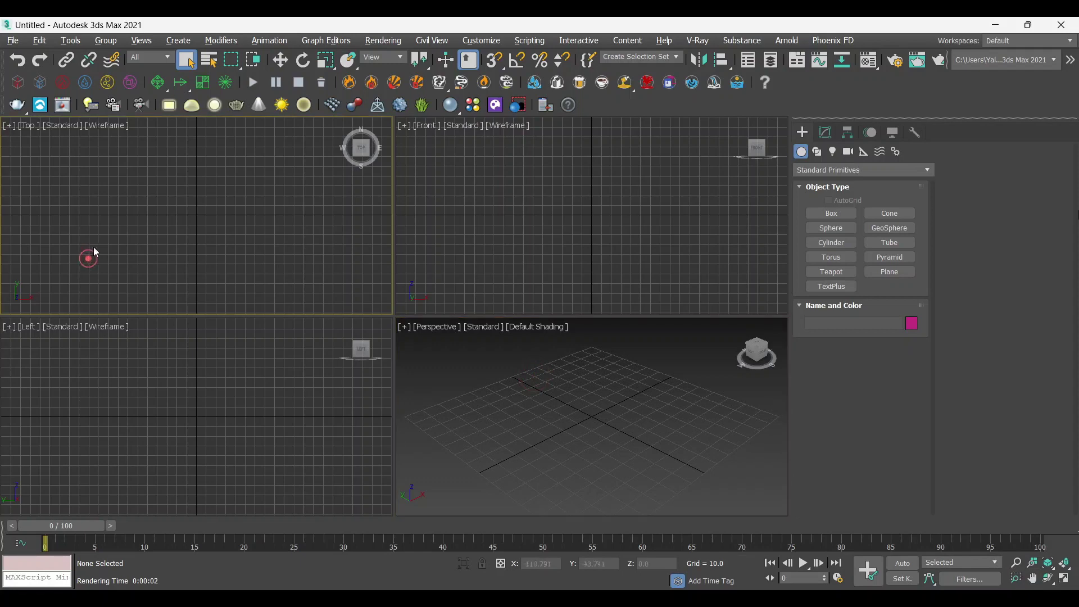
click(484, 41)
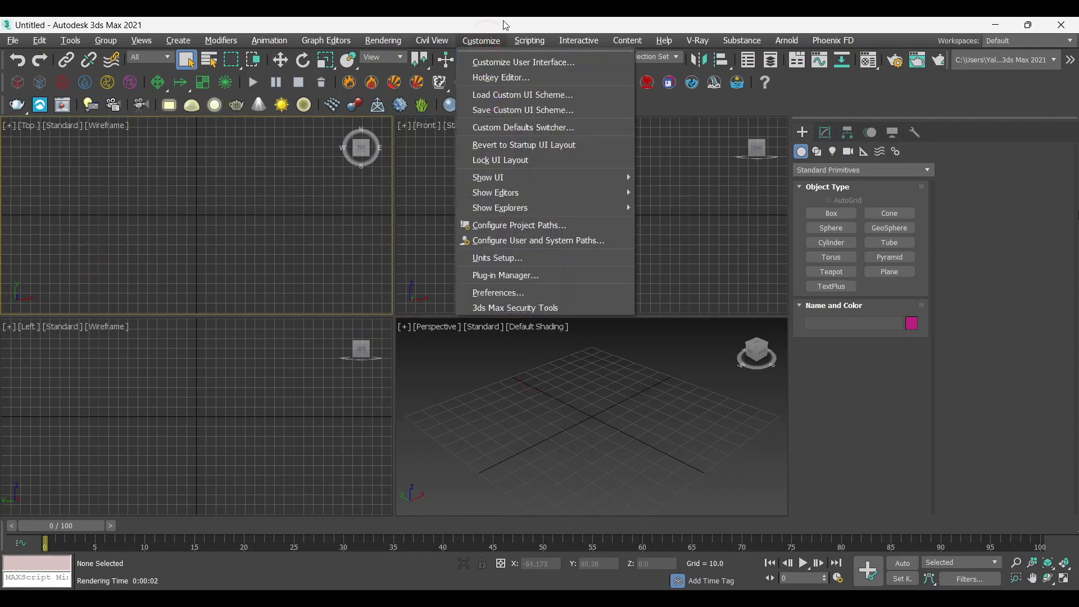
click(504, 26)
click(838, 214)
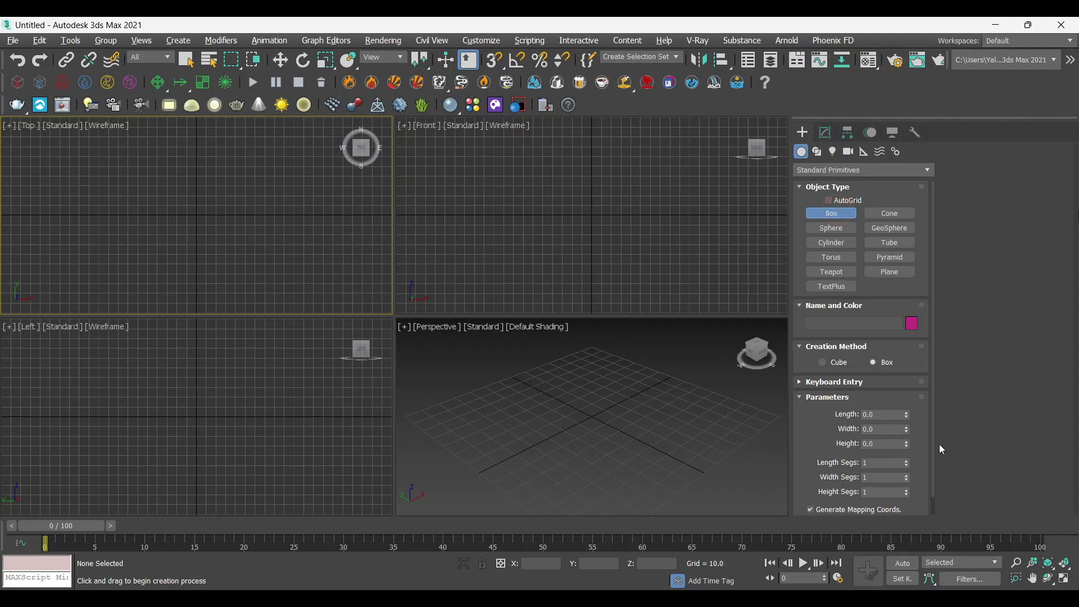
Step: Set display units to US Standard Feet w/Fractional Inches at 1/1 precision
click(474, 42)
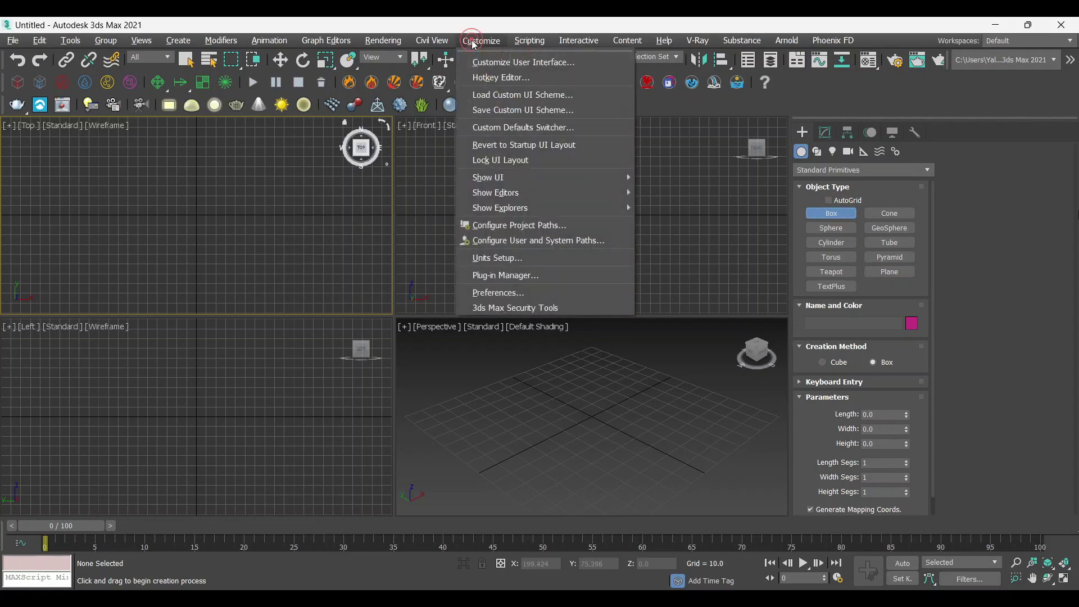
click(515, 264)
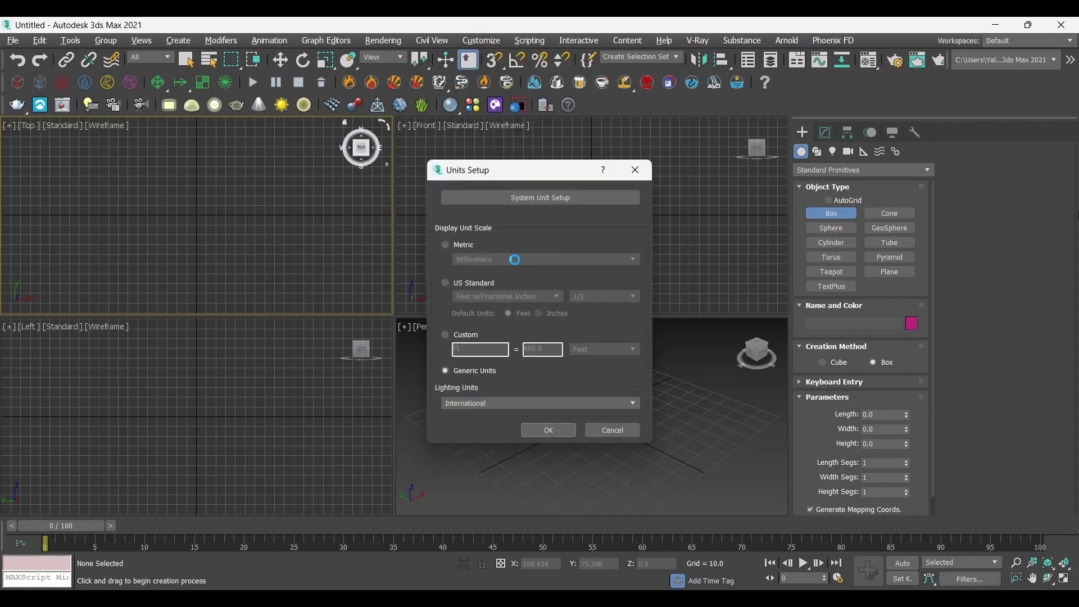
click(446, 284)
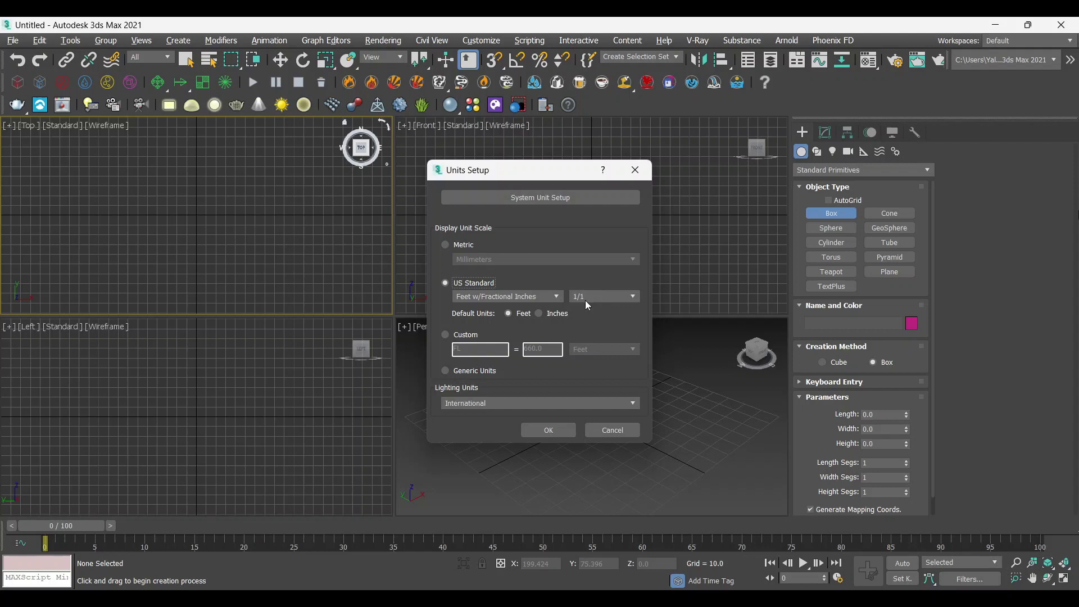
click(589, 298)
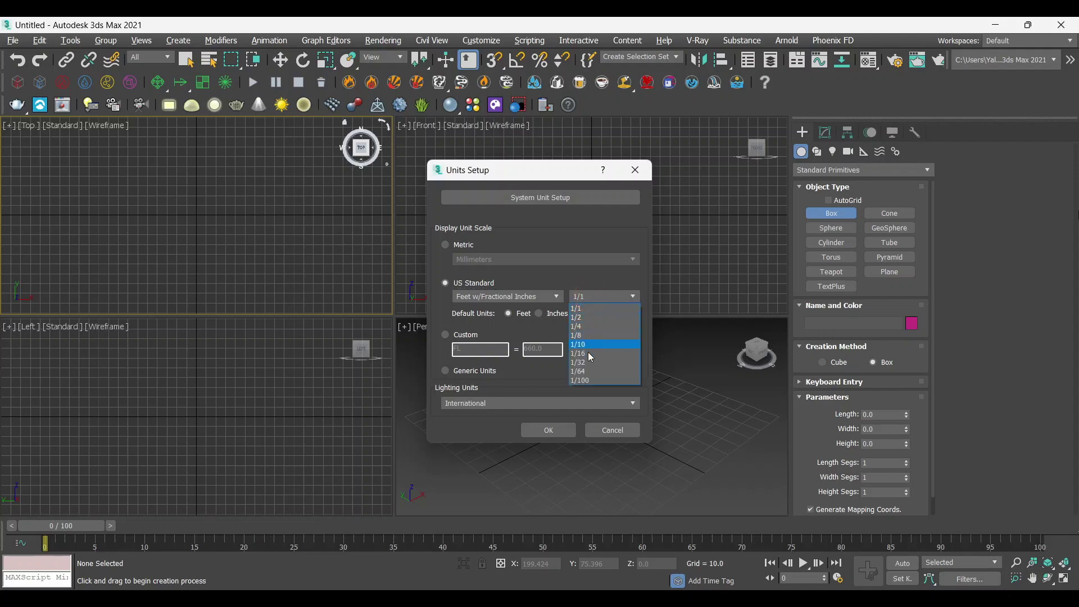
click(587, 296)
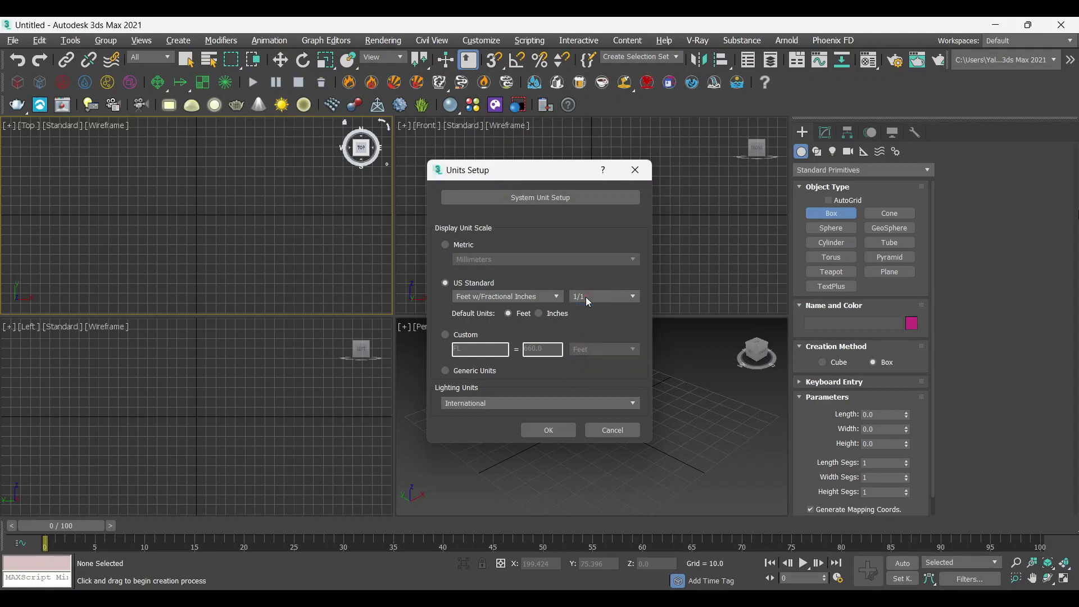
click(557, 427)
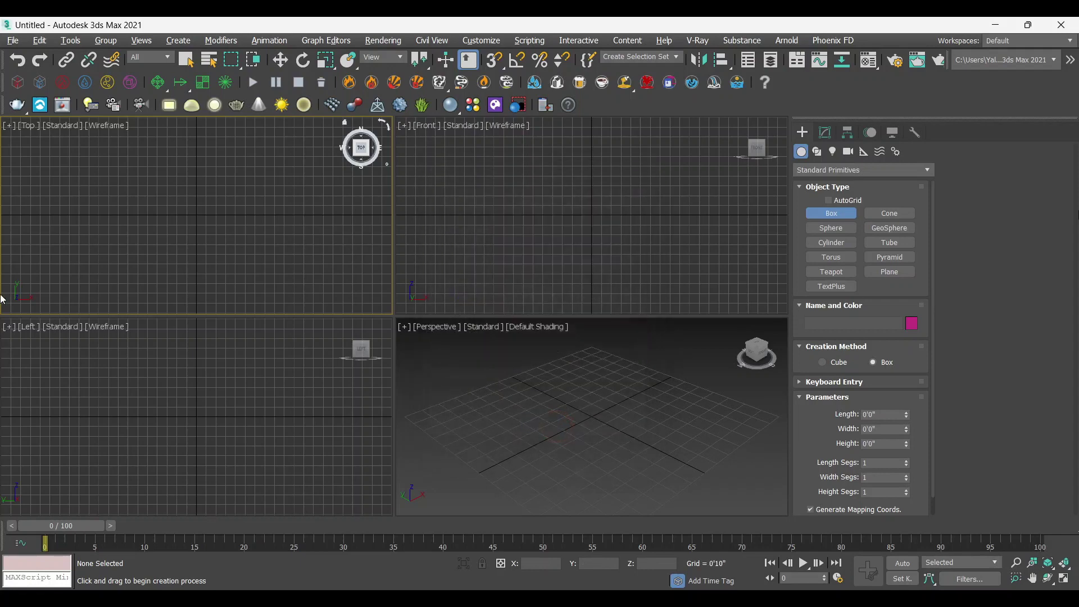
click(17, 41)
mouse_move(31, 218)
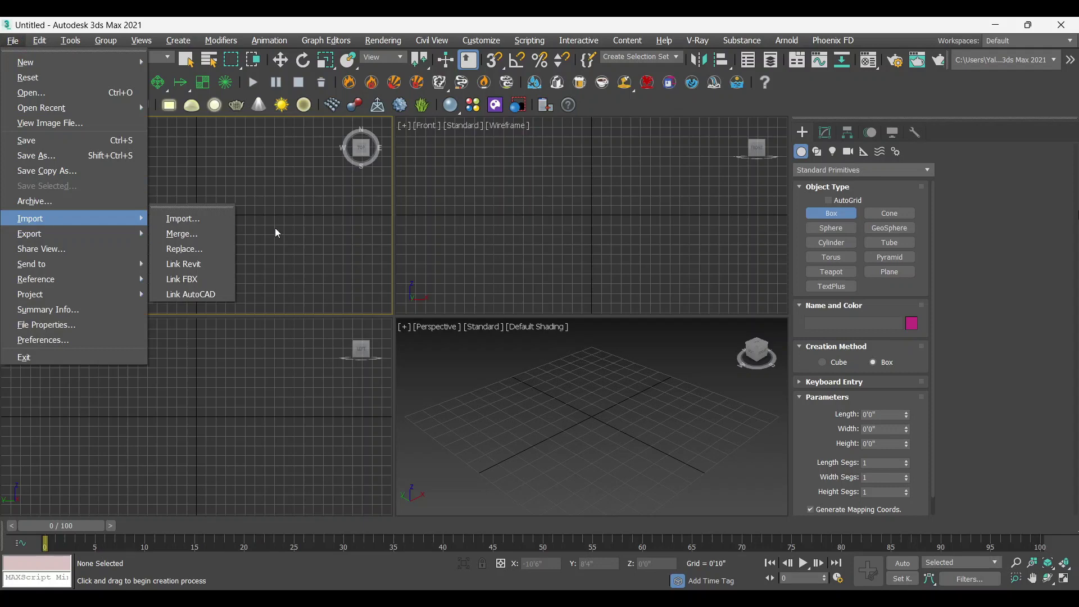
Step: Import sadaqat.dwg, reviewing Geometry and Layers options, keeping all layers
click(195, 223)
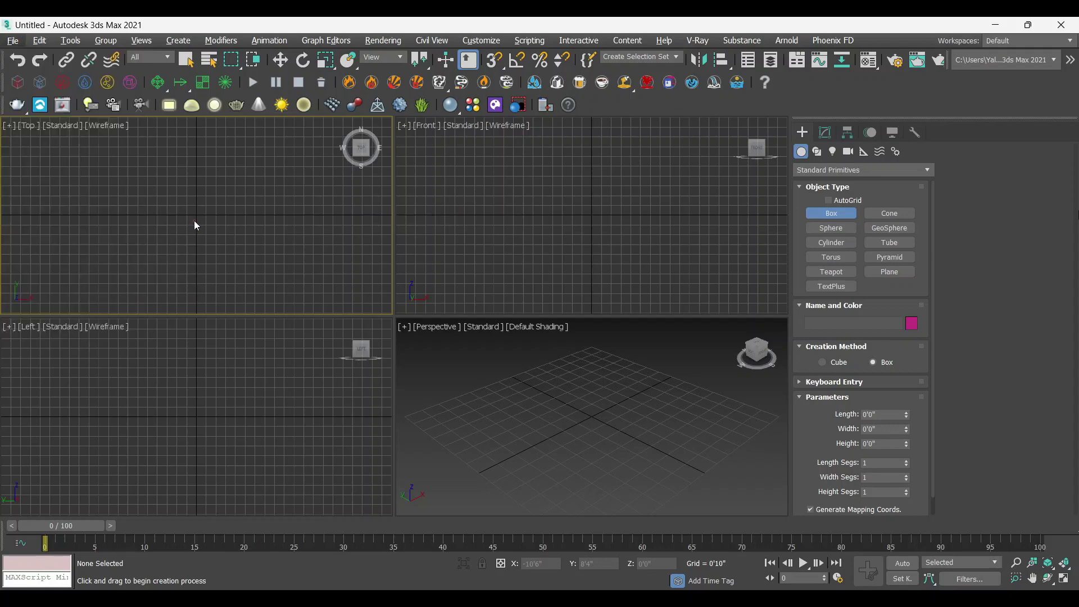
click(125, 124)
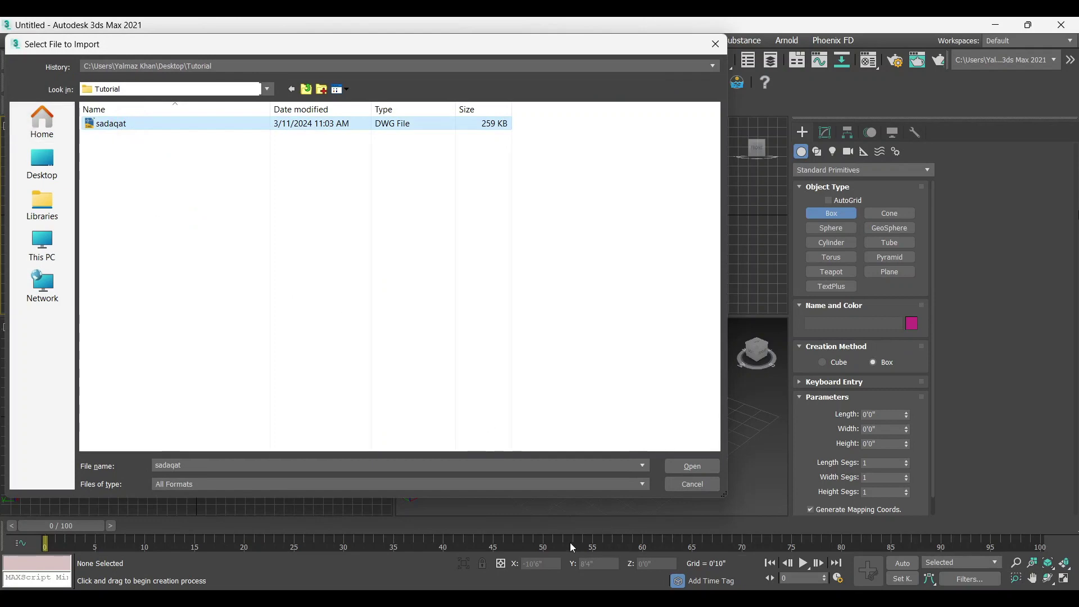
click(695, 471)
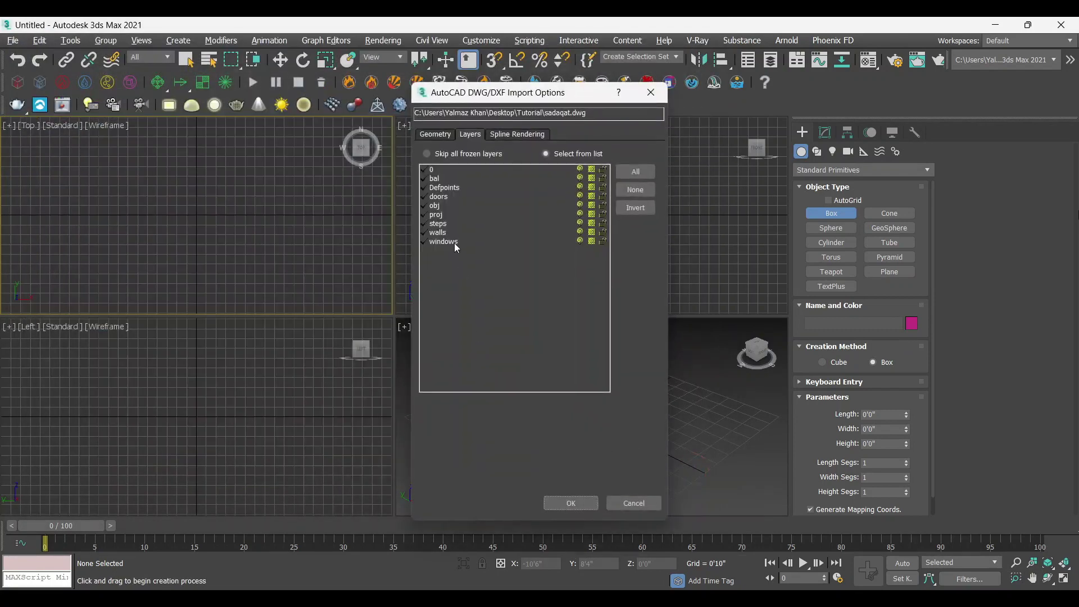
click(438, 135)
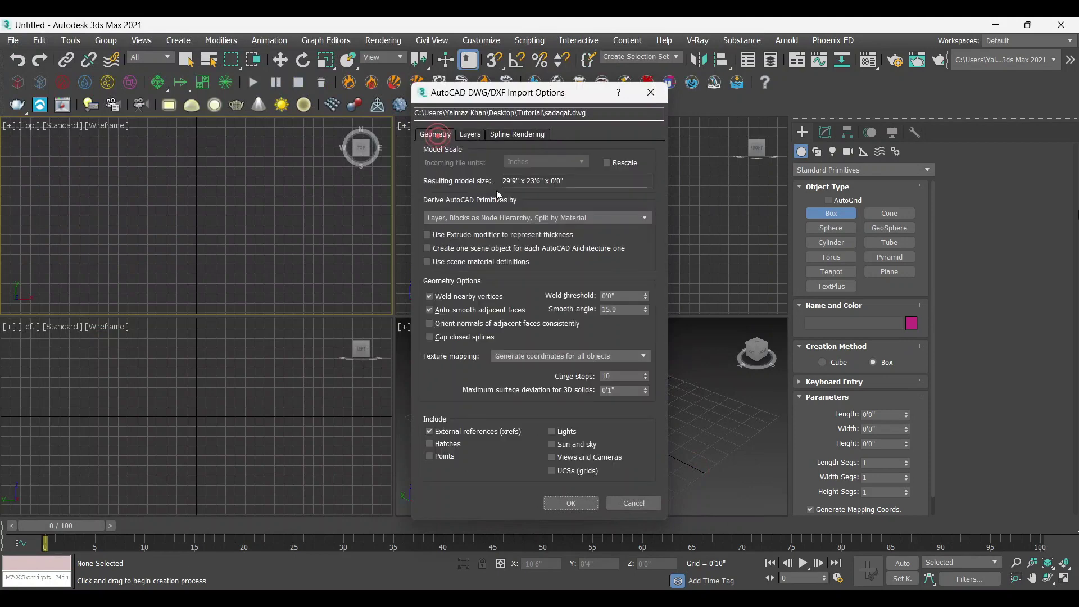
click(471, 133)
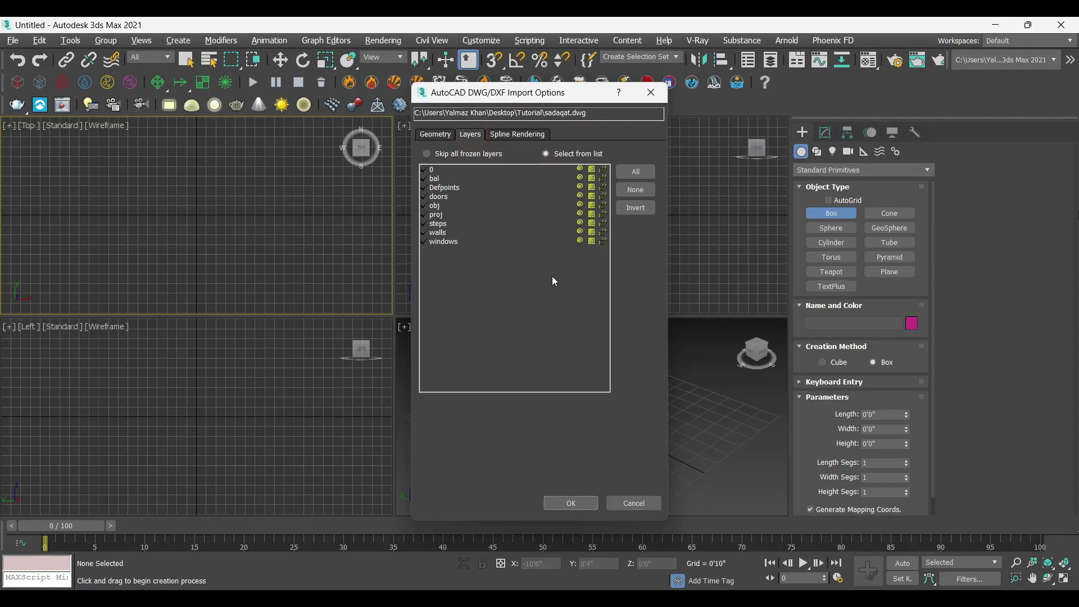
click(561, 505)
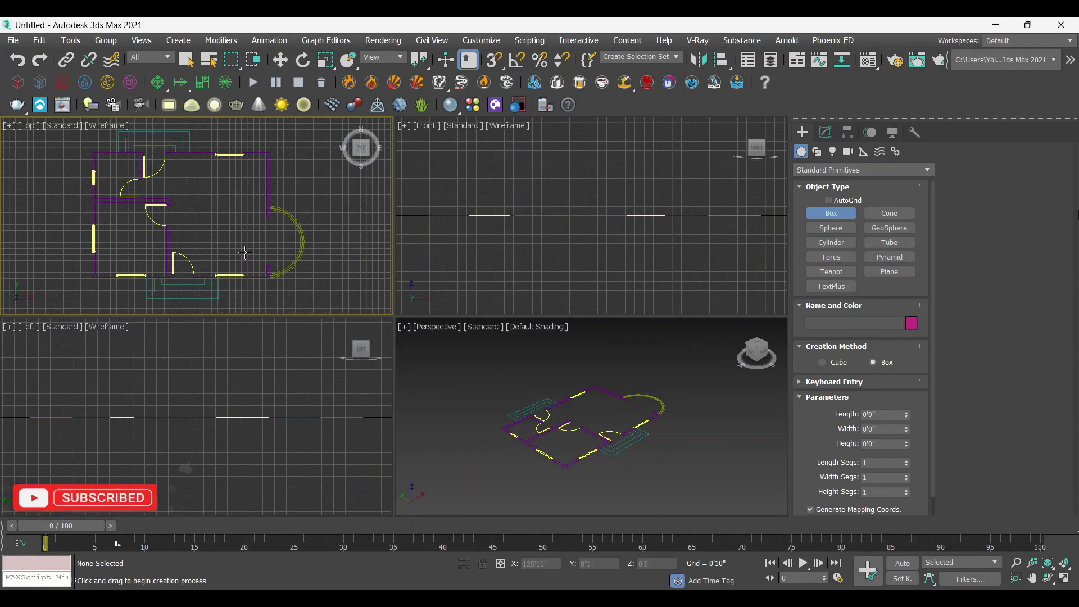
Step: Inspect the imported plan in Top and Perspective views and select the walls shape
key(alt+w)
middle_drag(409, 336, 378, 407)
key(w)
scroll(399, 359, down, 5)
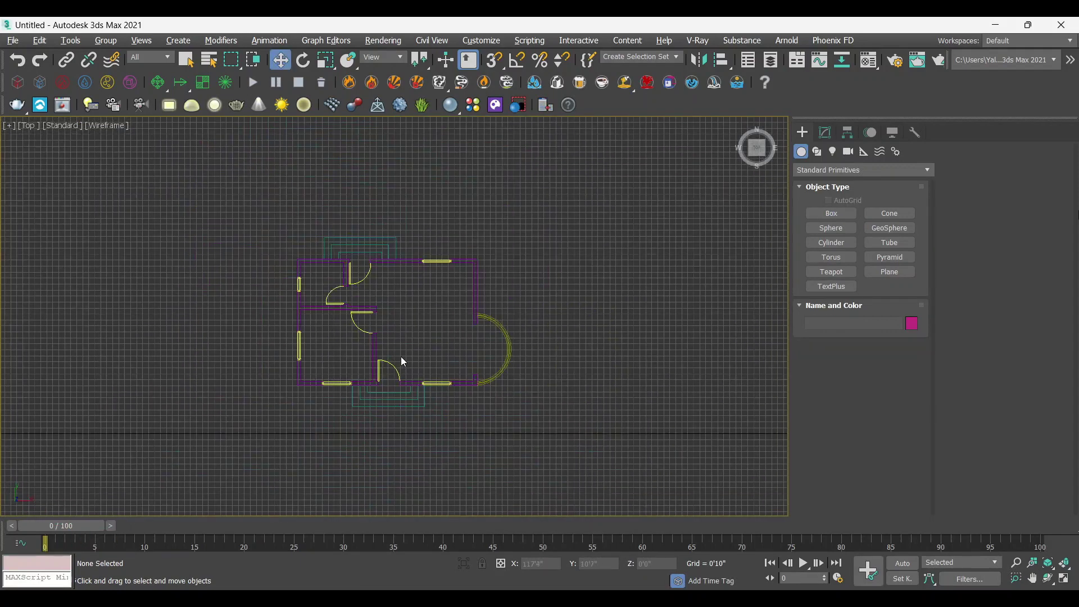
key(alt+w)
click(556, 441)
key(alt+w)
mouse_move(498, 419)
alt+middle_down()
mouse_move(441, 394)
mouse_move(531, 408)
mouse_move(484, 432)
mouse_move(512, 415)
alt+middle_up()
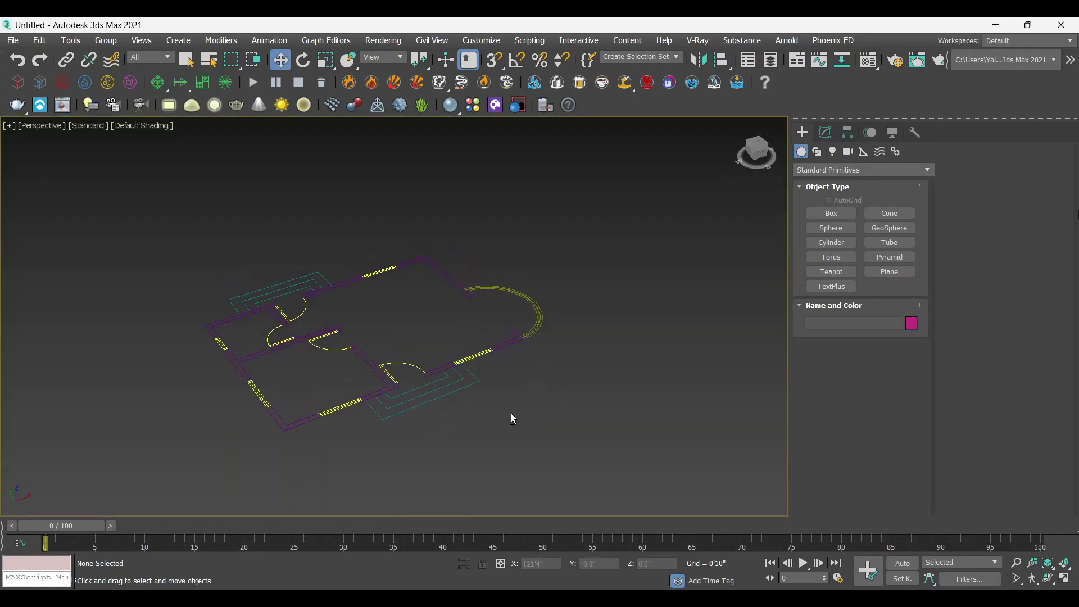
click(295, 425)
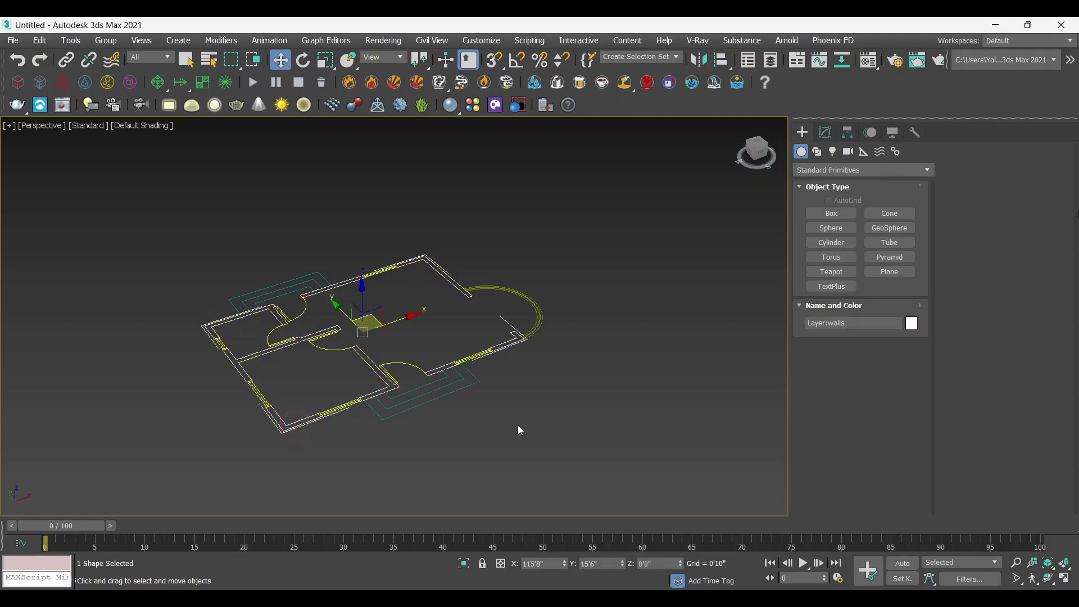
key(alt+w)
key(alt+w)
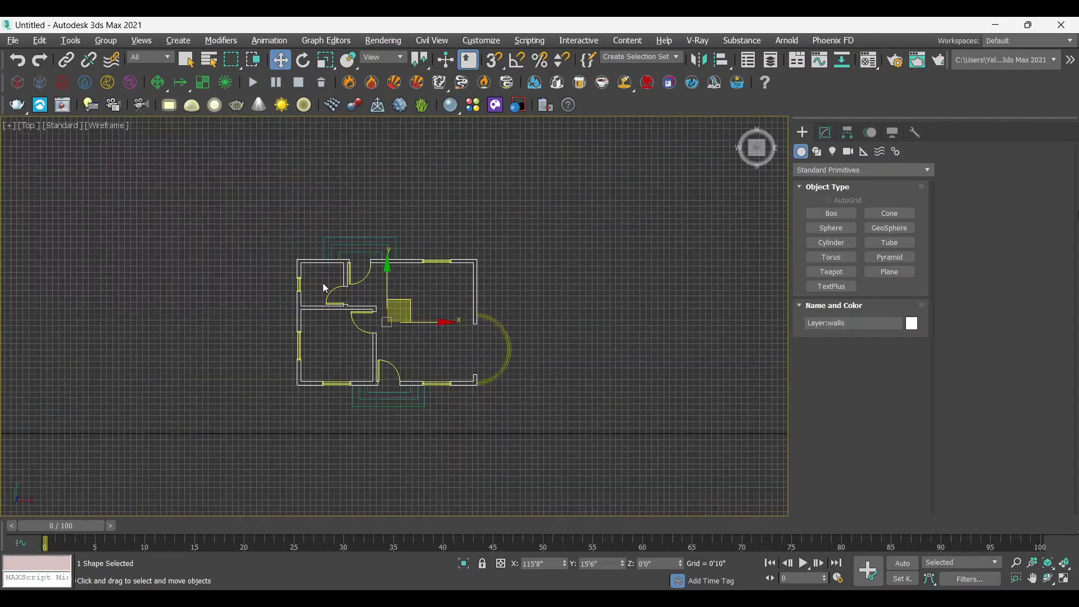
Step: In the Layer Explorer, toggle walls, steps and bal visibility so all show, then reselect walls
click(769, 66)
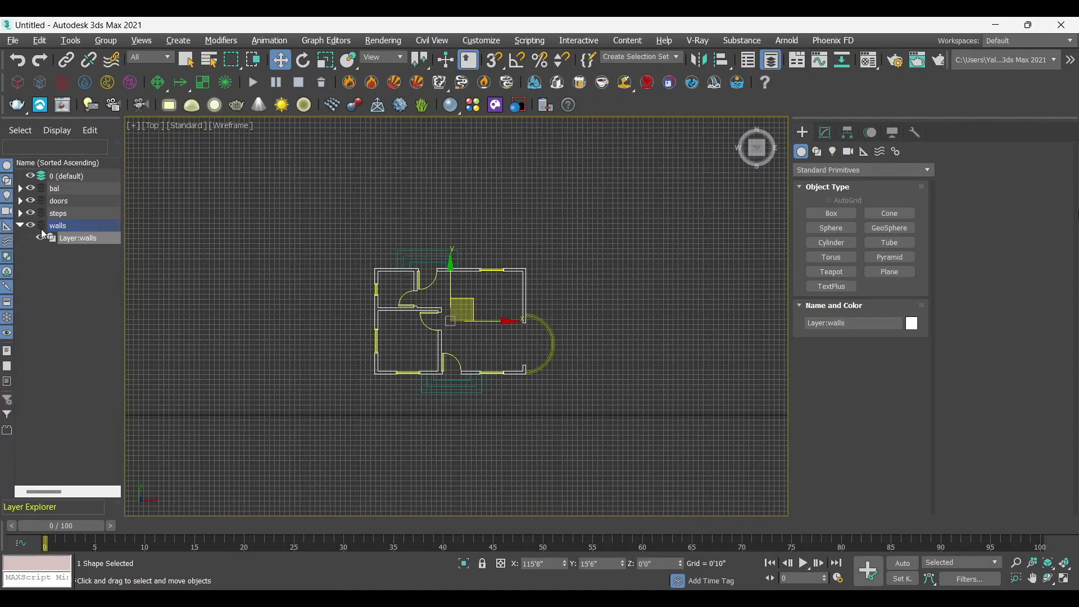
click(31, 225)
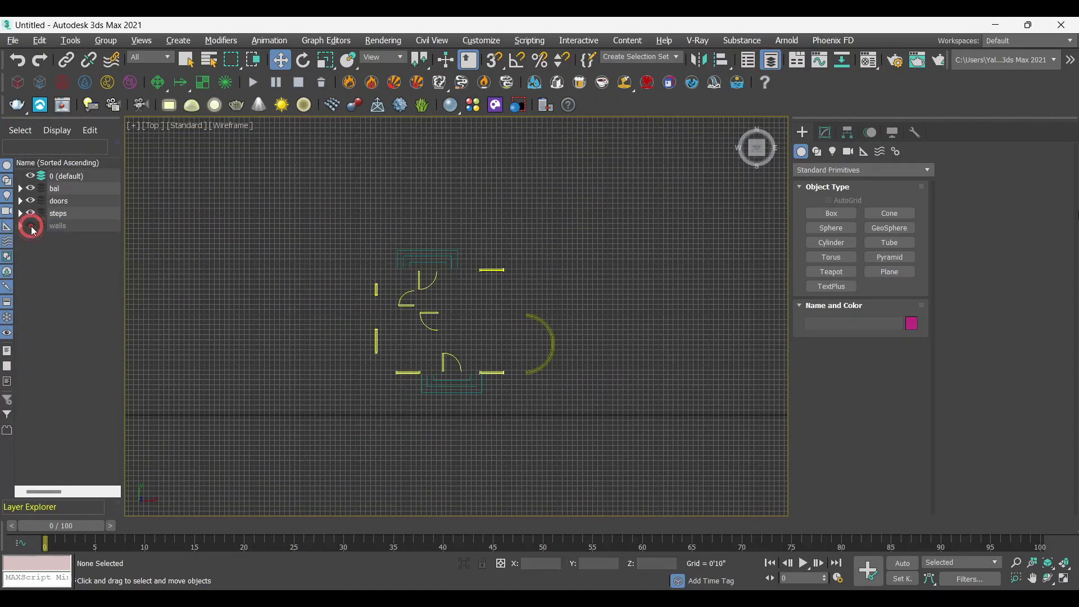
click(30, 225)
click(31, 225)
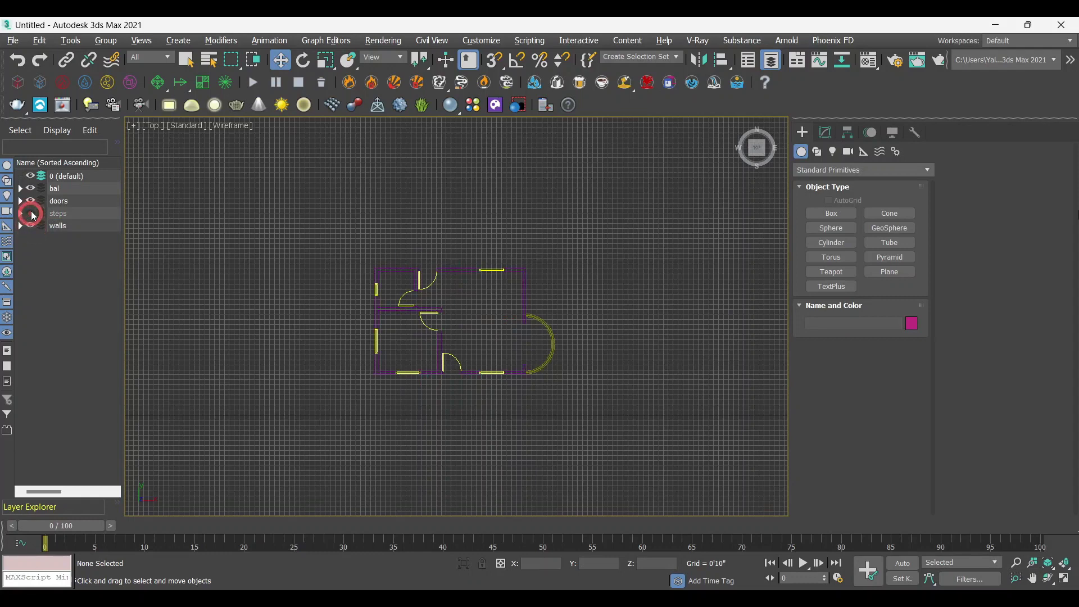
click(31, 201)
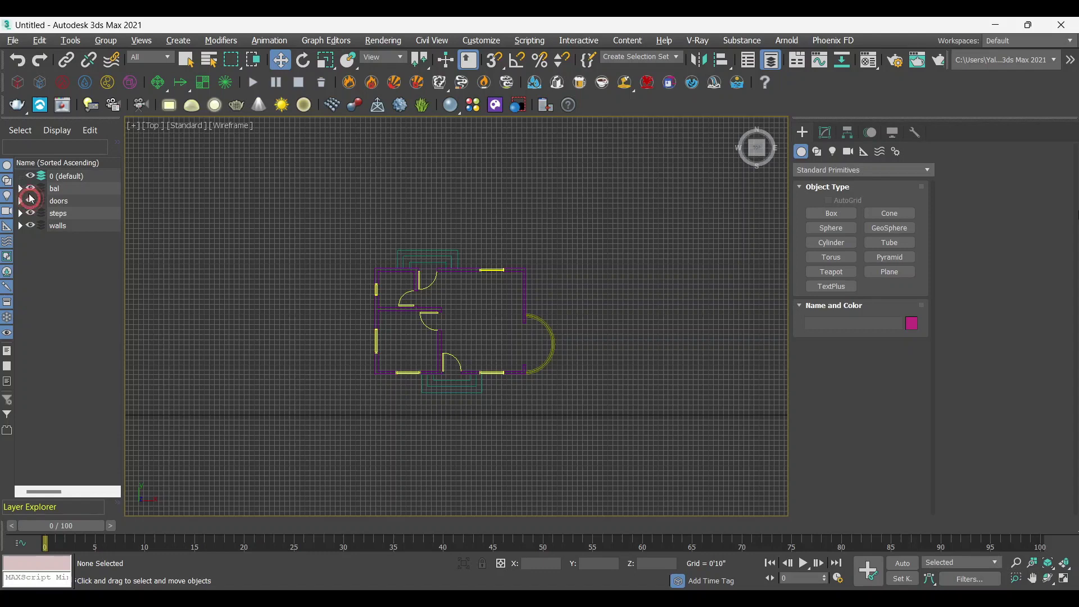
click(31, 189)
scroll(434, 369, up, 3)
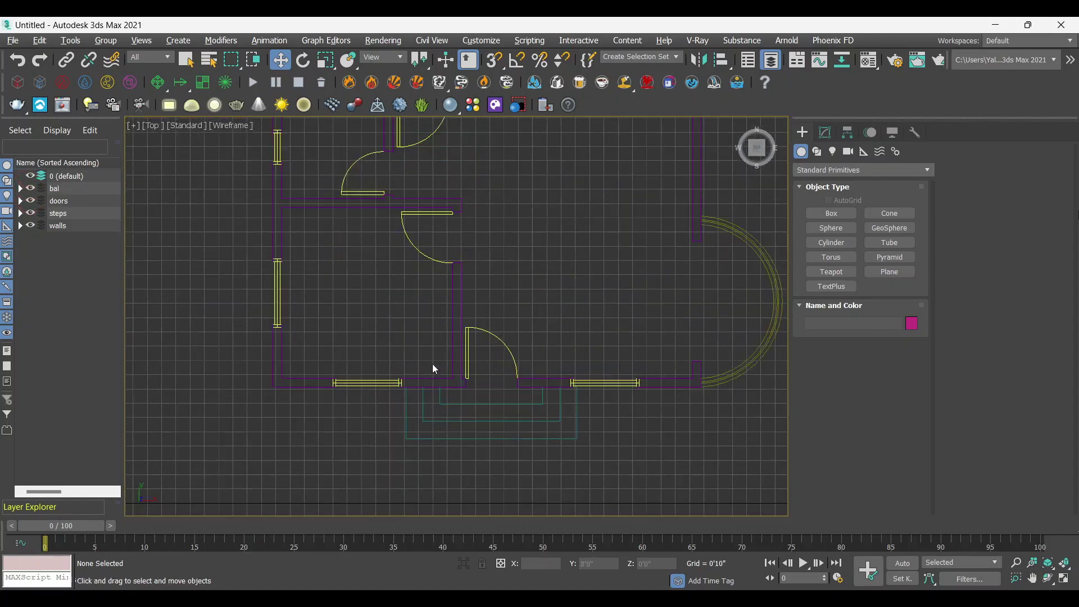
scroll(434, 368, up, 2)
scroll(475, 342, down, 2)
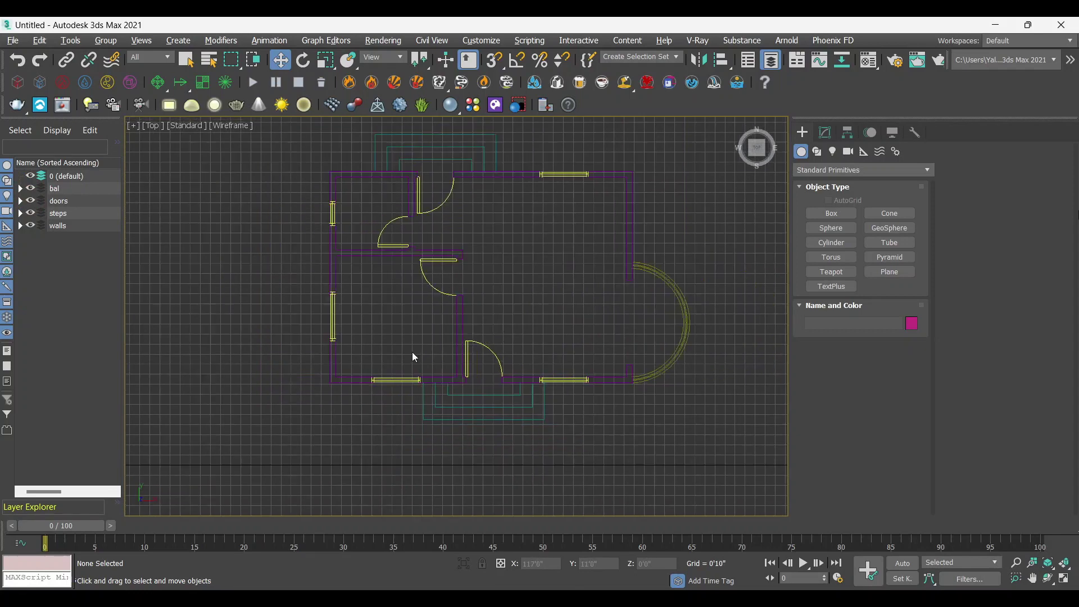
click(331, 384)
key(alt+w)
Step: Add an Extrude modifier to the walls shape in a maximized Perspective view
right_click(465, 420)
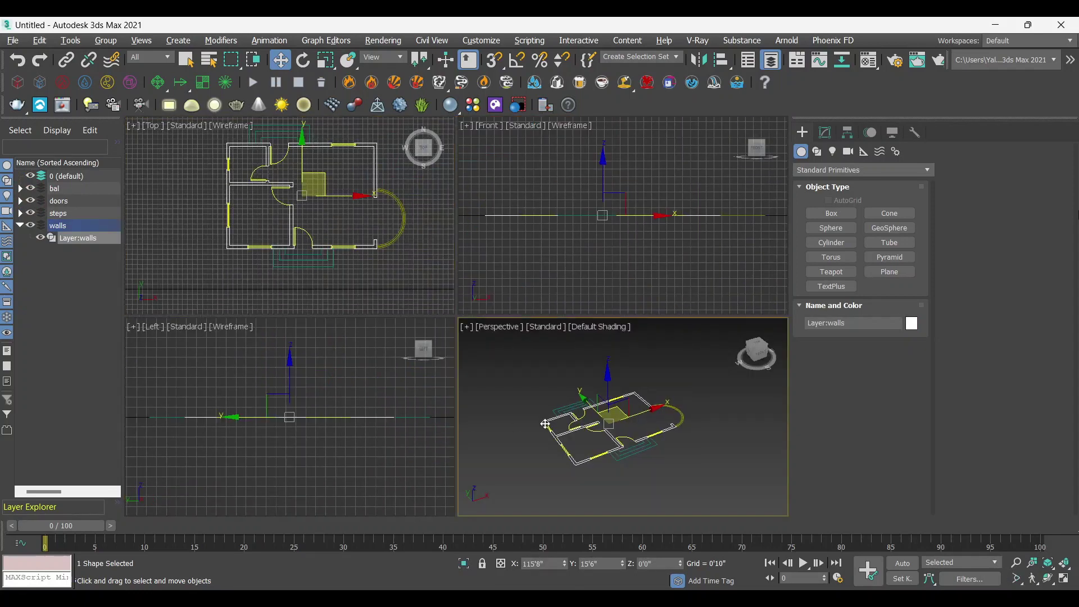
key(alt+w)
click(824, 134)
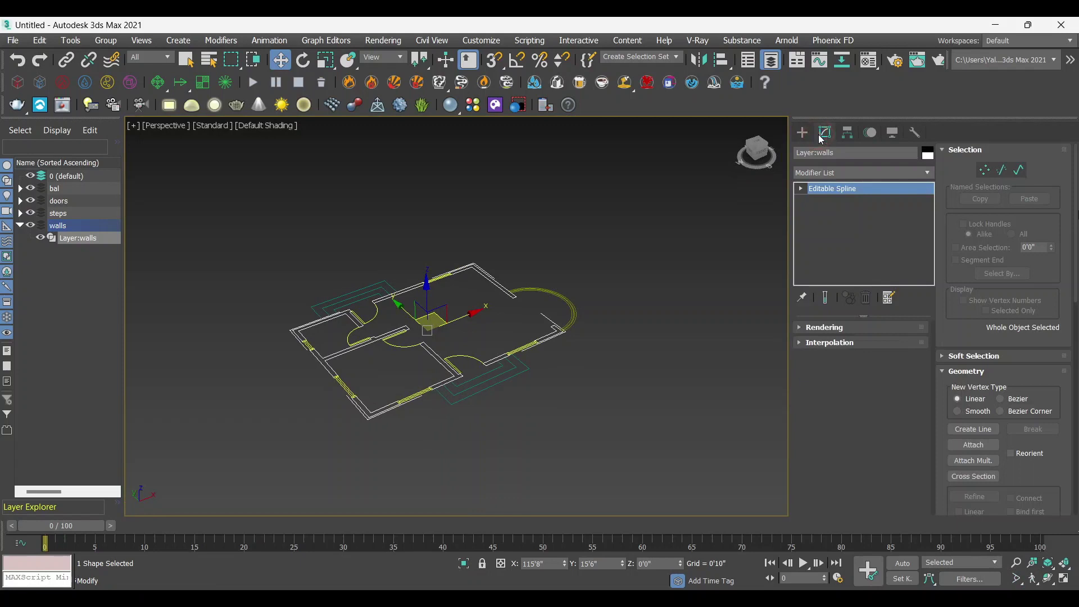
click(844, 174)
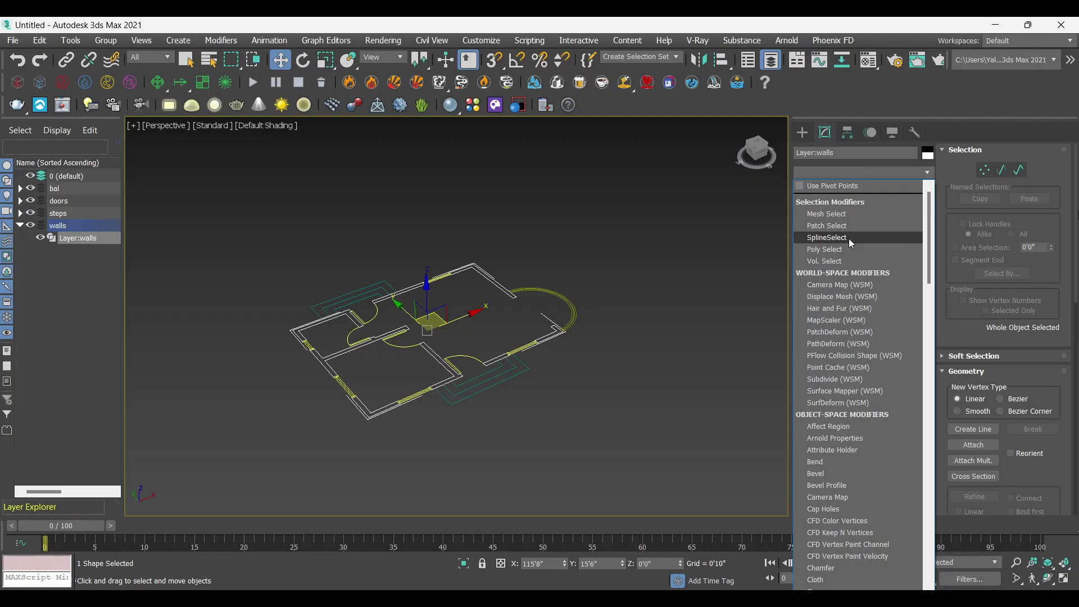
key(e)
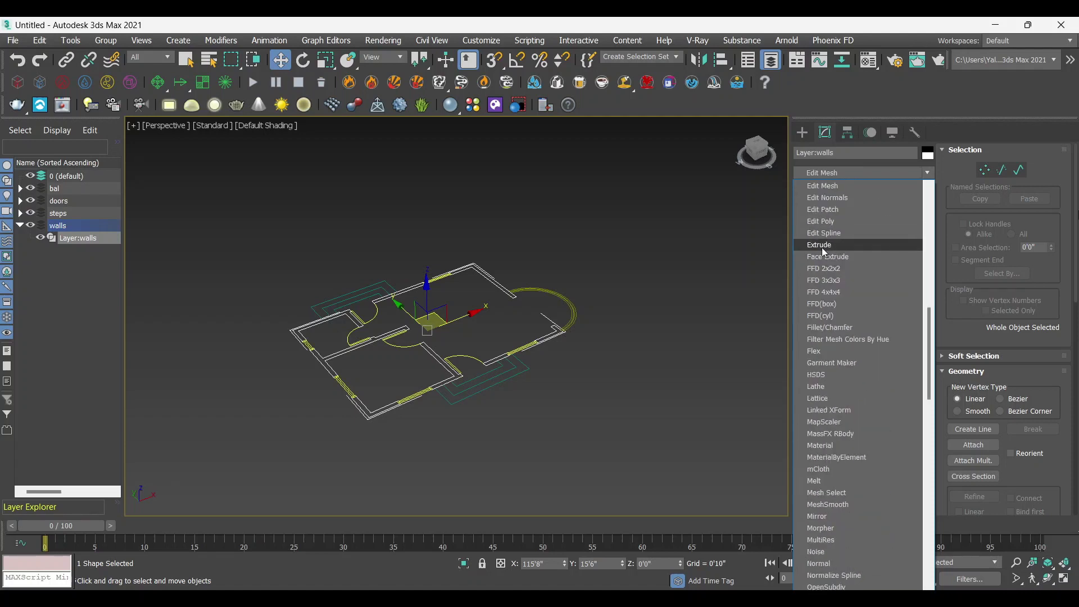
click(822, 248)
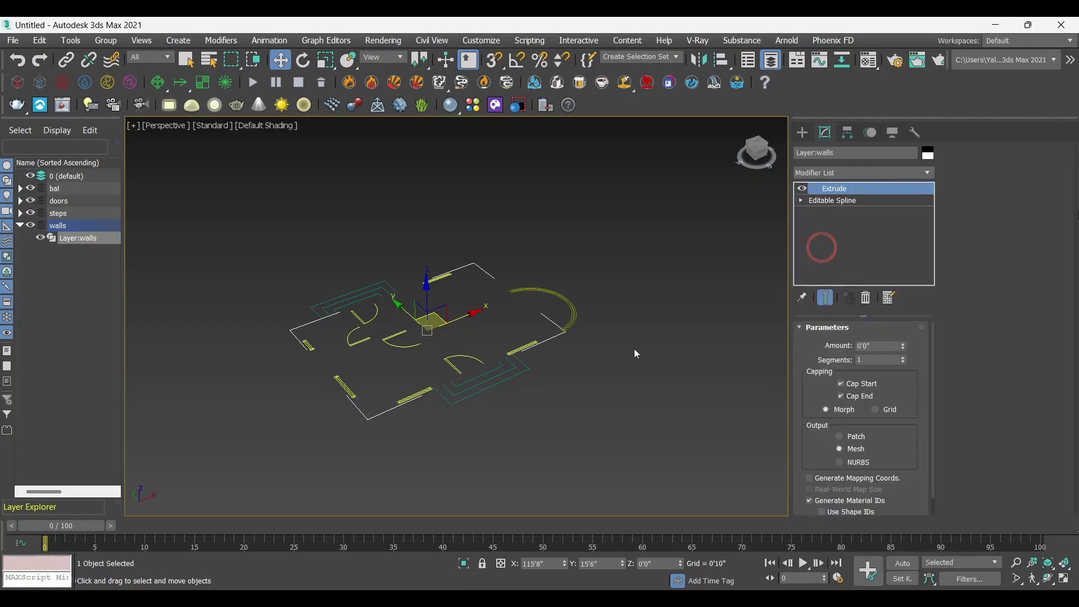
Step: Set the Extrude amount to 12'0" and orbit to view the raised walls
scroll(409, 374, up, 3)
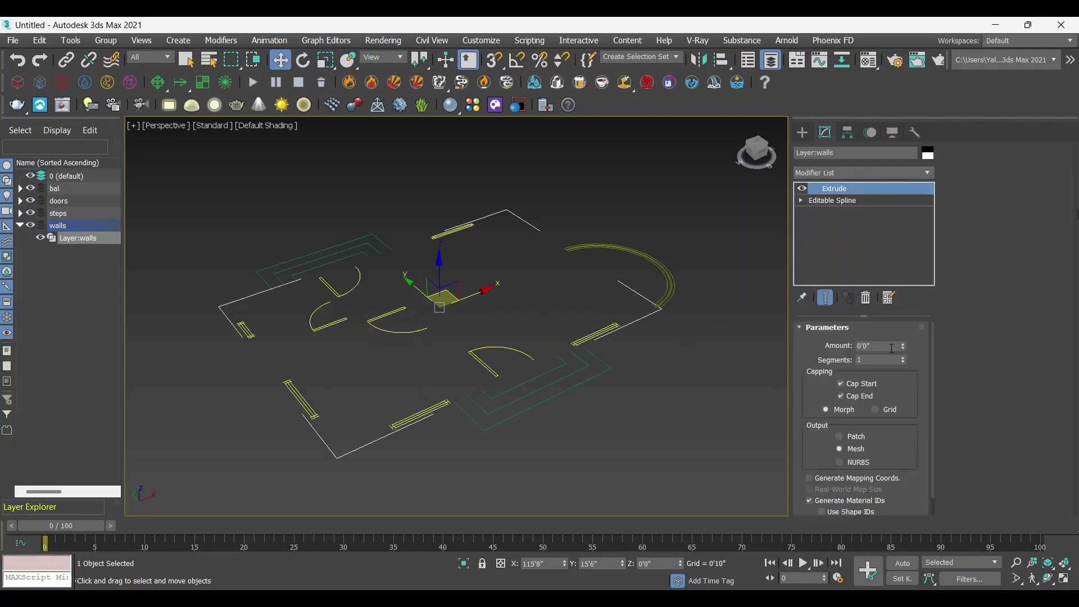
click(891, 348)
drag(906, 352, 905, 305)
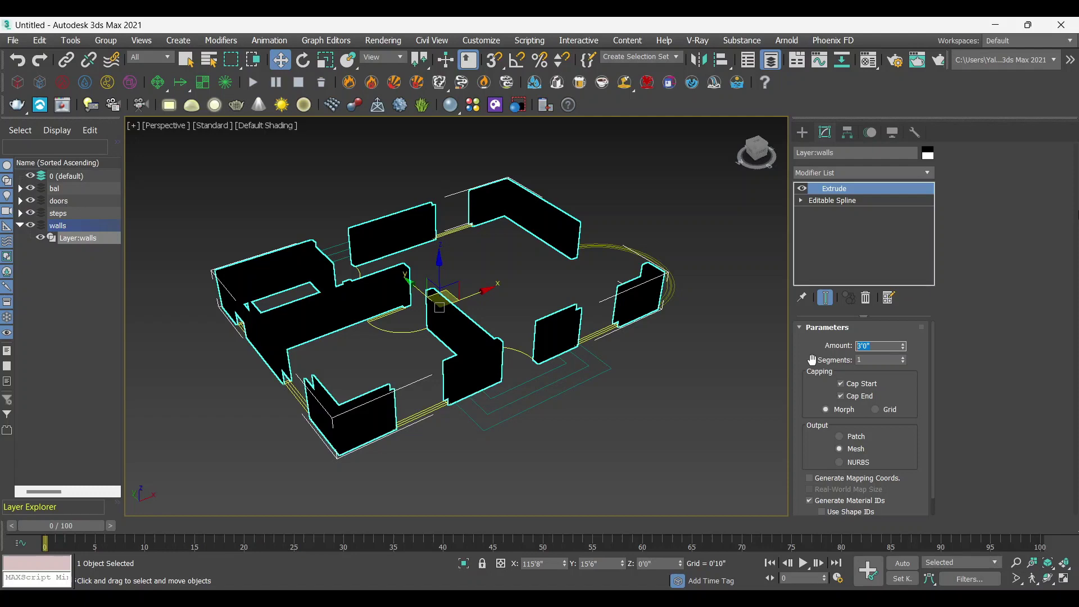
text(12)
key(Return)
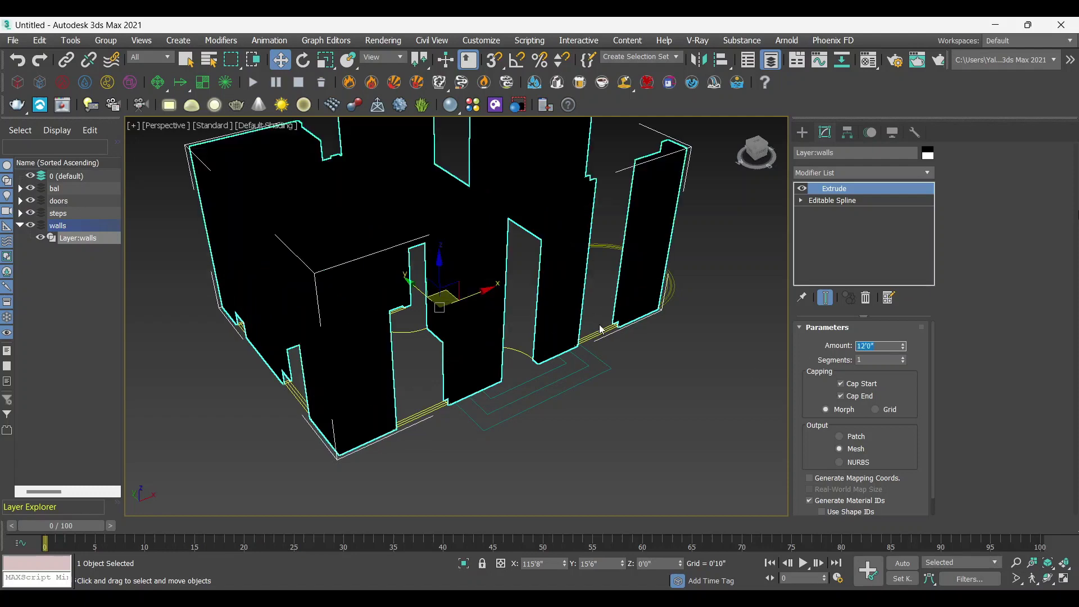
scroll(563, 348, down, 3)
mouse_move(563, 348)
alt+middle_down()
mouse_move(578, 386)
mouse_move(550, 374)
mouse_move(575, 348)
mouse_move(566, 360)
mouse_move(384, 381)
mouse_move(416, 357)
alt+middle_up()
scroll(554, 337, up, 8)
Step: Maximize the Top view and enter Vertex mode on the walls' Editable Spline
key(alt+w)
middle_click(416, 309)
key(alt+w)
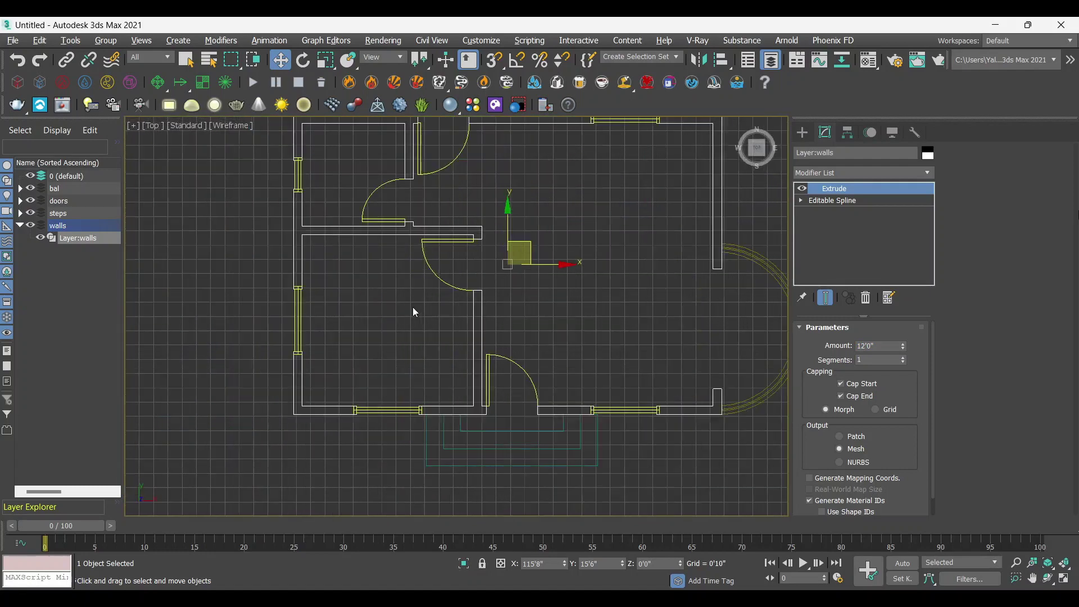
middle_drag(466, 313, 455, 323)
click(824, 201)
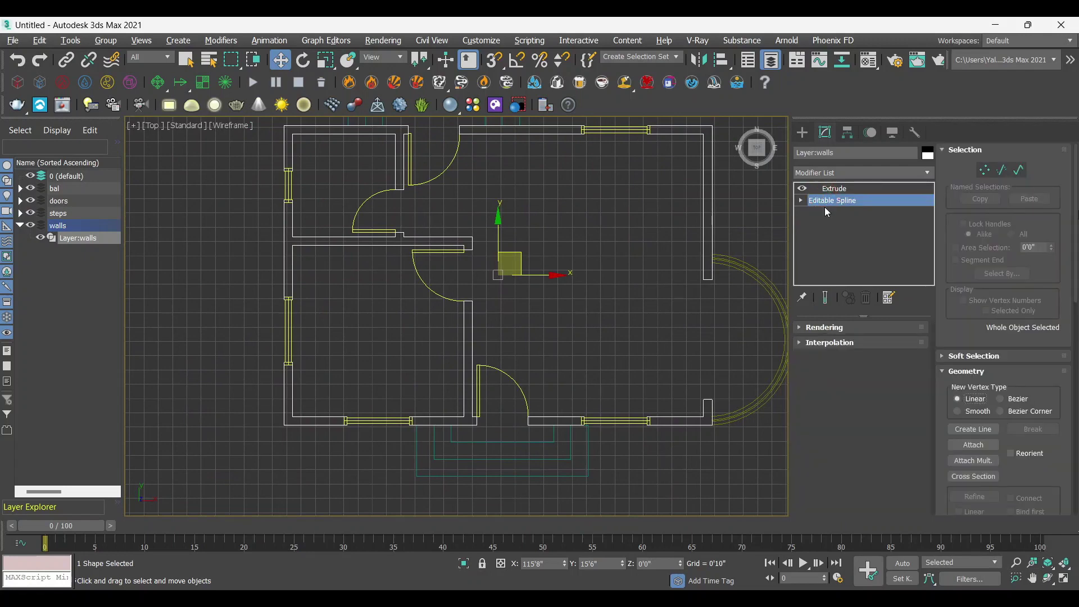
middle_drag(562, 281, 496, 323)
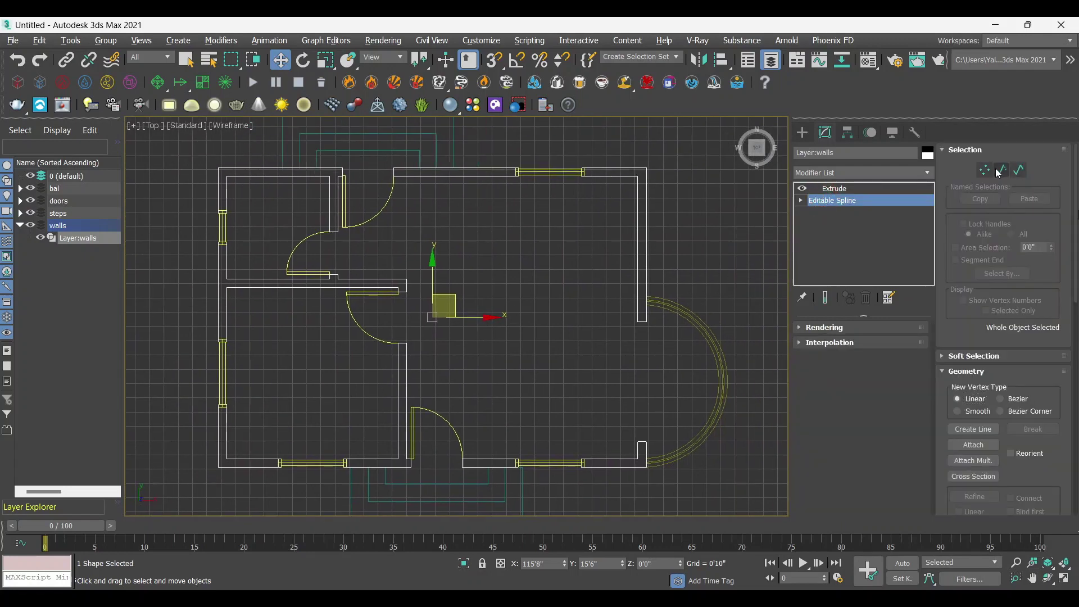
click(988, 175)
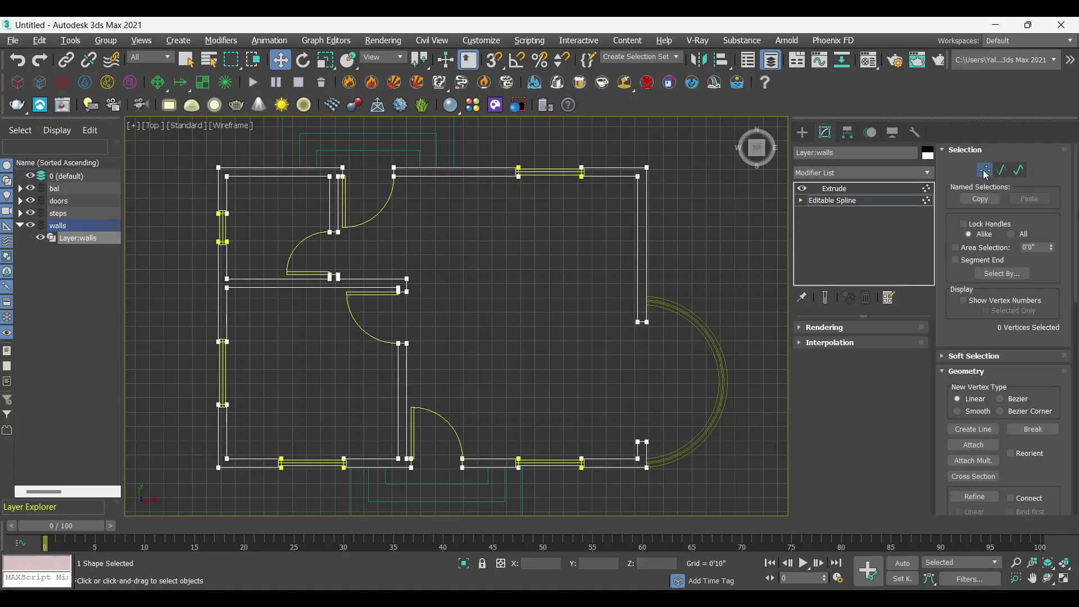
mouse_move(521, 254)
middle_down()
mouse_move(578, 249)
mouse_move(546, 254)
middle_up()
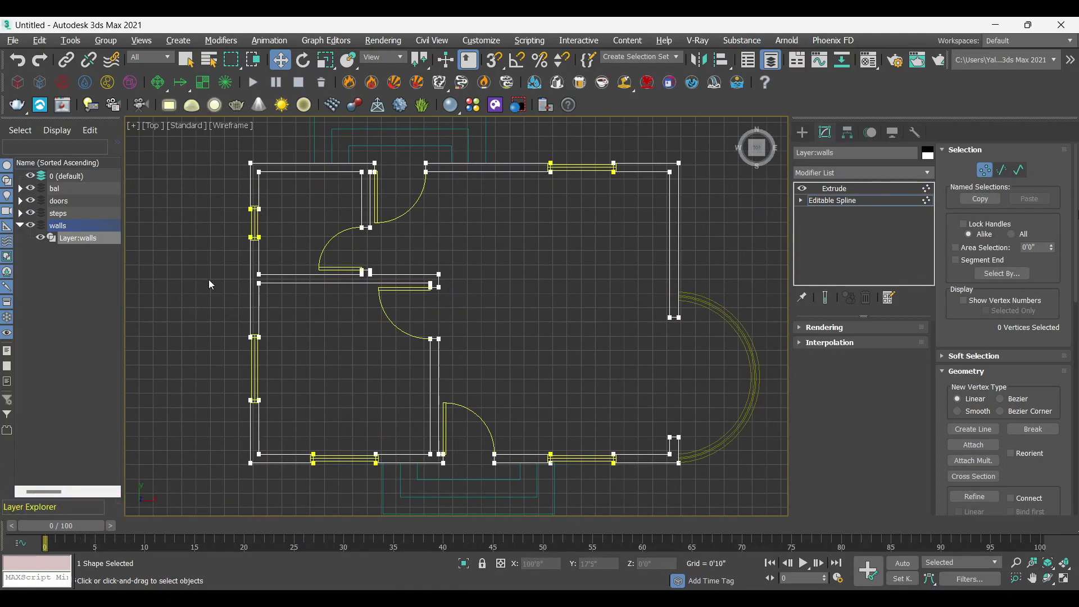
Step: Hide the doors layer and zoom into the upper-left wall openings
click(30, 203)
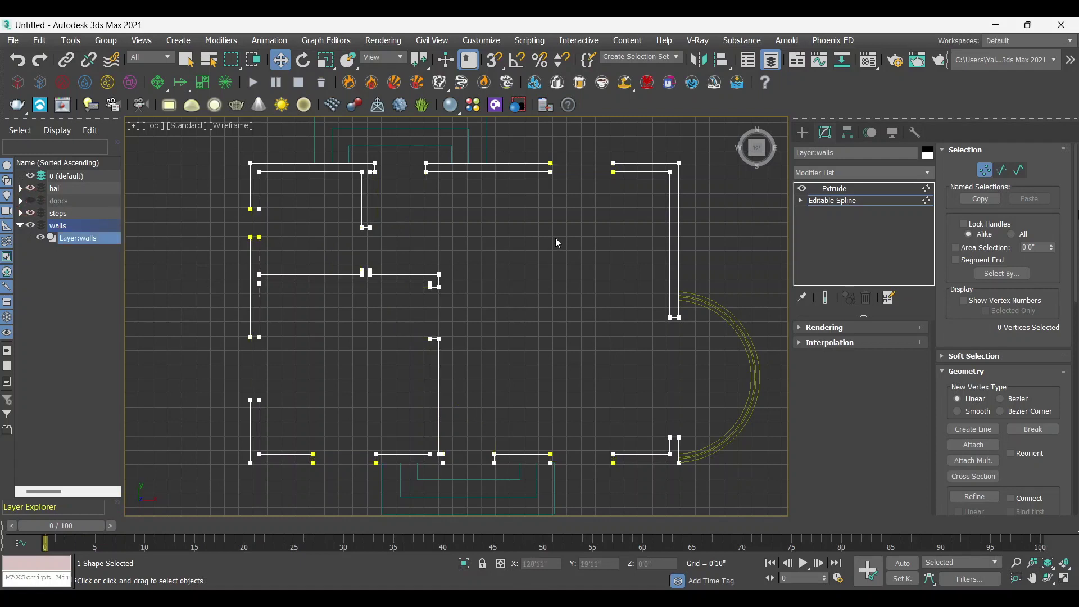
scroll(531, 202, up, 3)
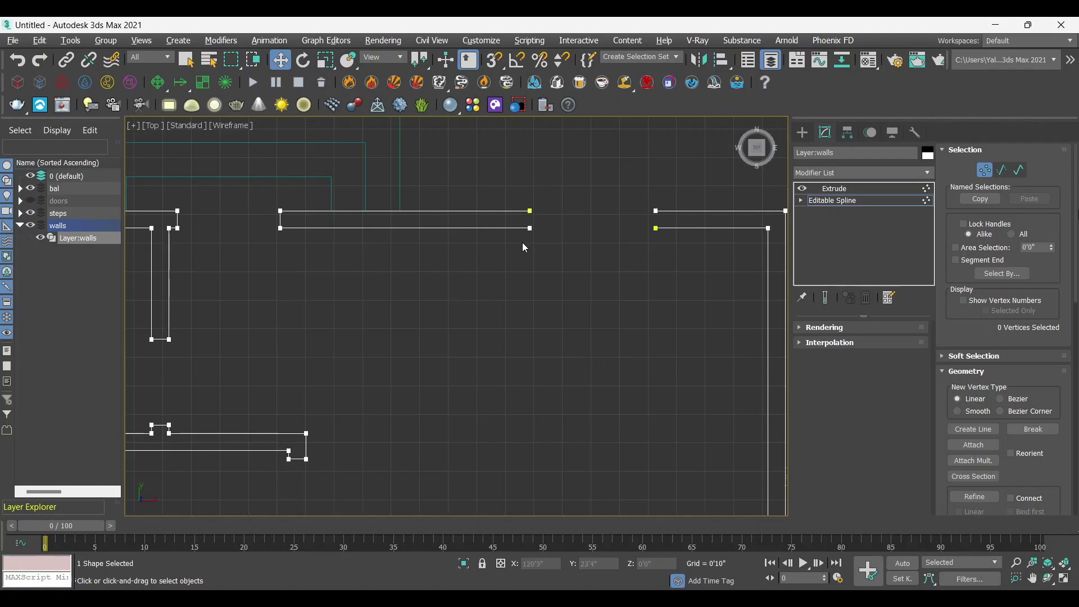
scroll(649, 243, down, 3)
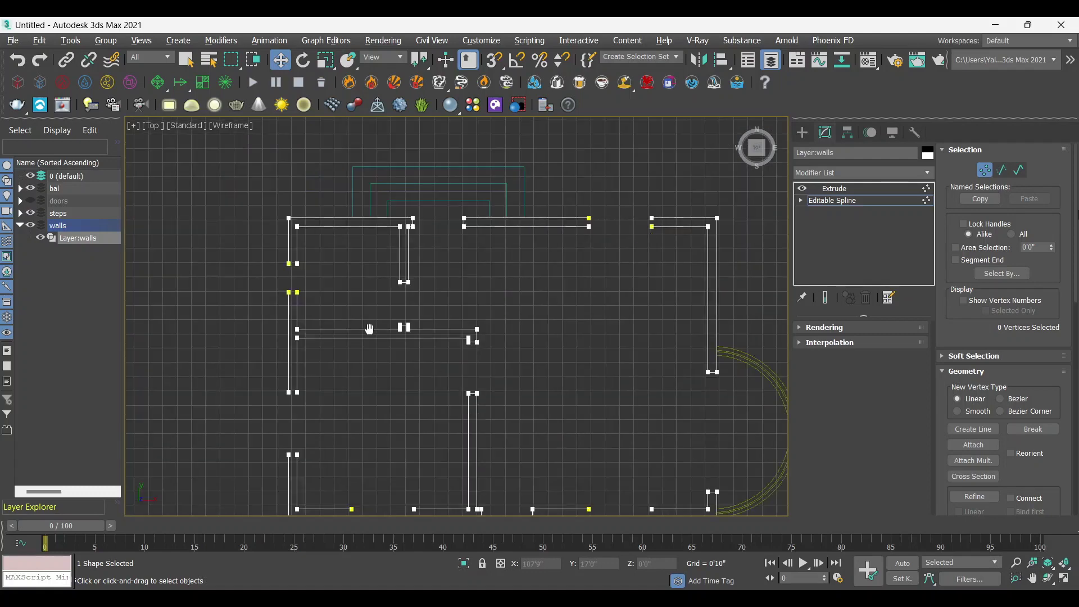
middle_drag(370, 329, 377, 299)
scroll(289, 337, up, 2)
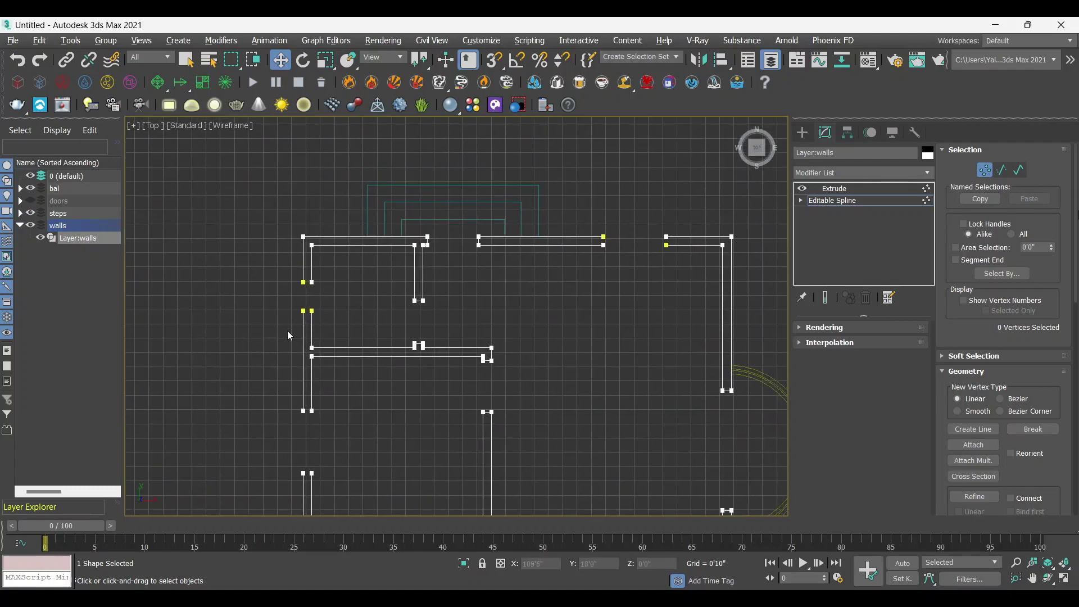
scroll(302, 303, up, 3)
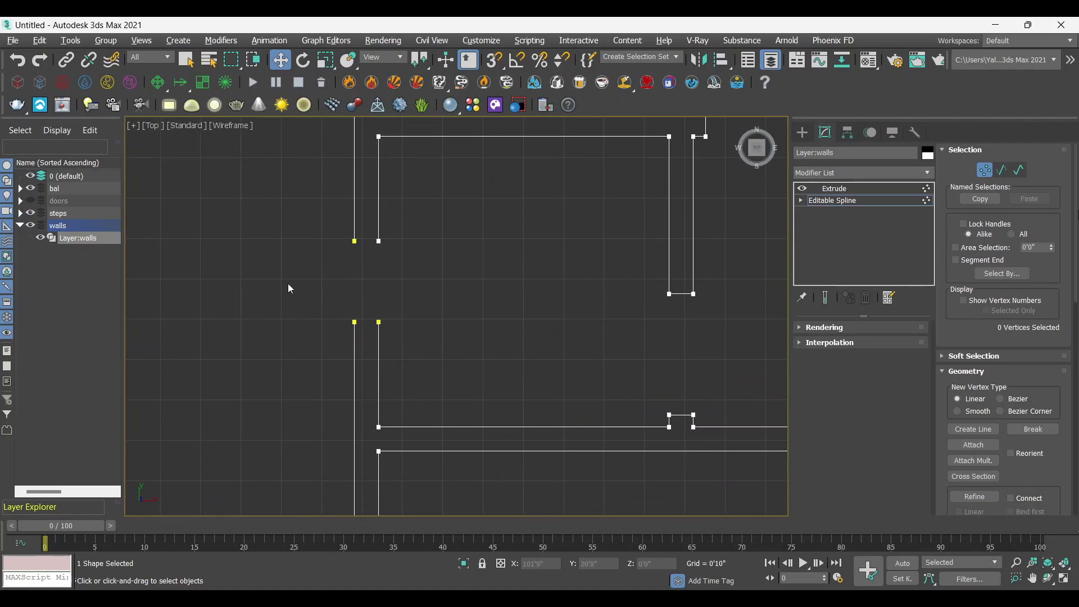
Step: Start Connect and join the end vertices across the first wall gaps
right_click(285, 254)
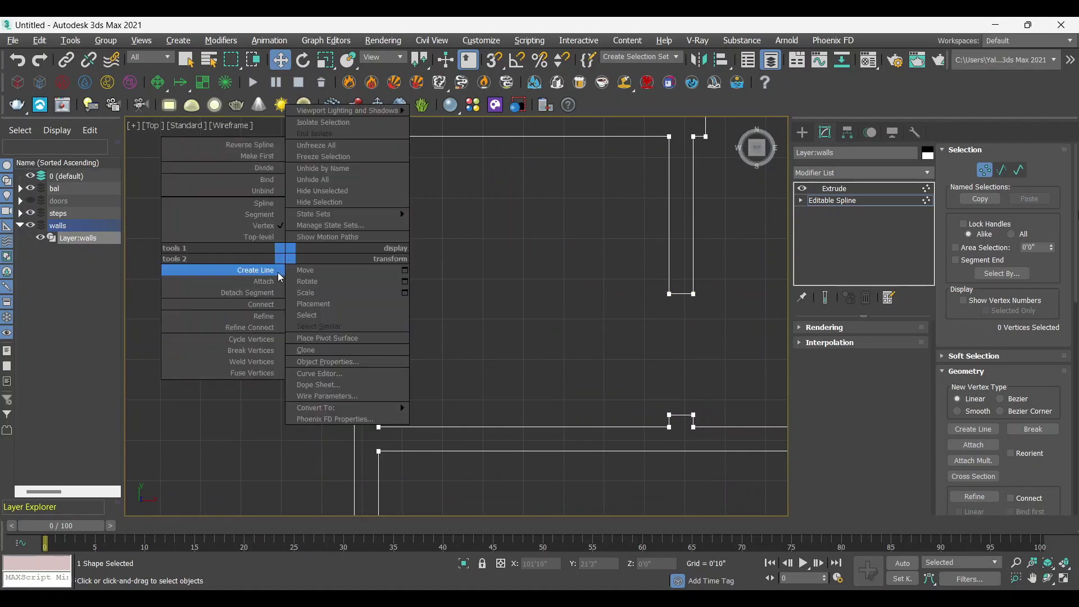
click(262, 304)
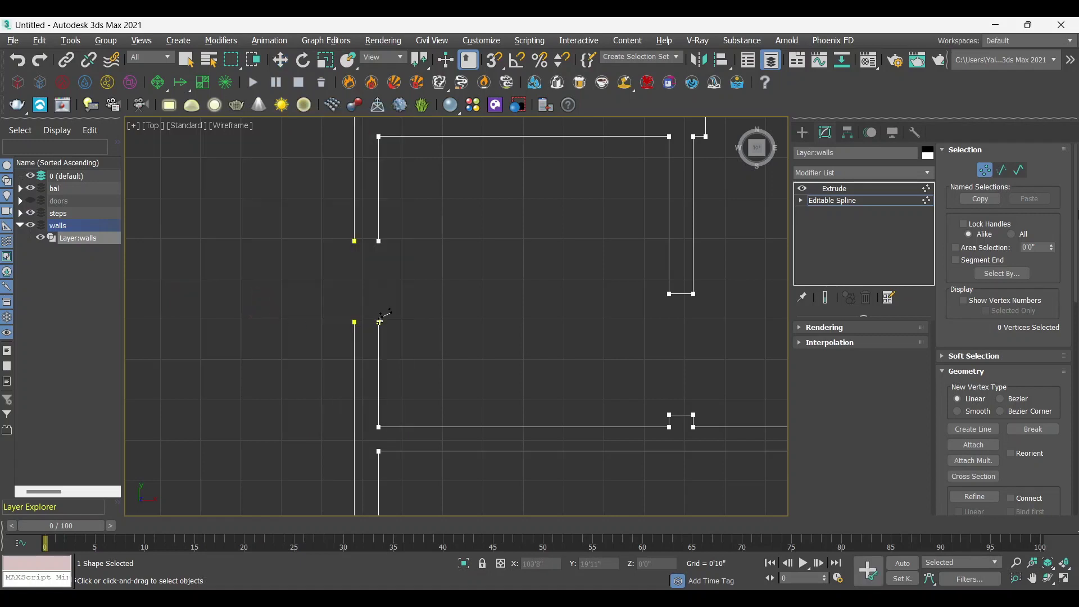
drag(362, 322, 354, 321)
scroll(413, 276, down, 2)
scroll(443, 271, down, 1)
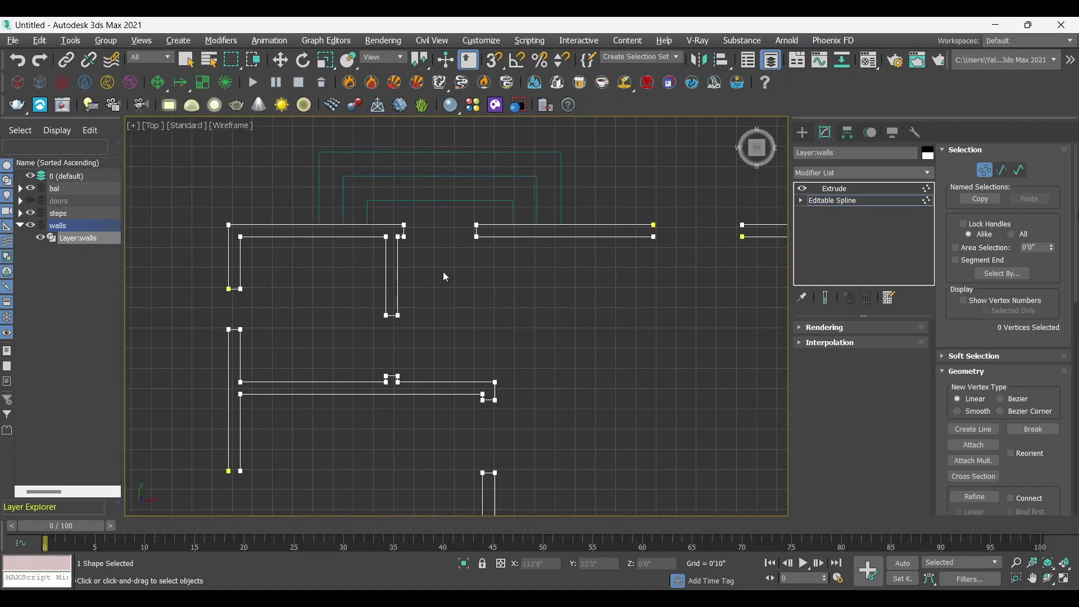
scroll(443, 271, up, 1)
scroll(463, 256, up, 2)
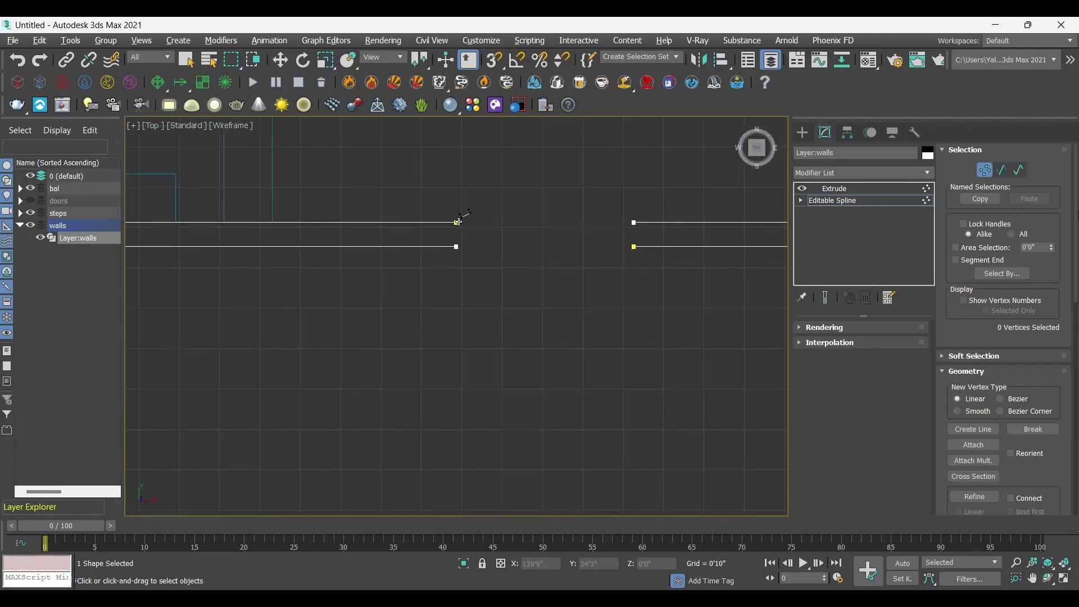
drag(458, 222, 456, 247)
Step: Close the open ends of the right and left walls with connecting segments
click(635, 223)
click(634, 247)
scroll(631, 291, down, 2)
middle_drag(588, 290, 517, 347)
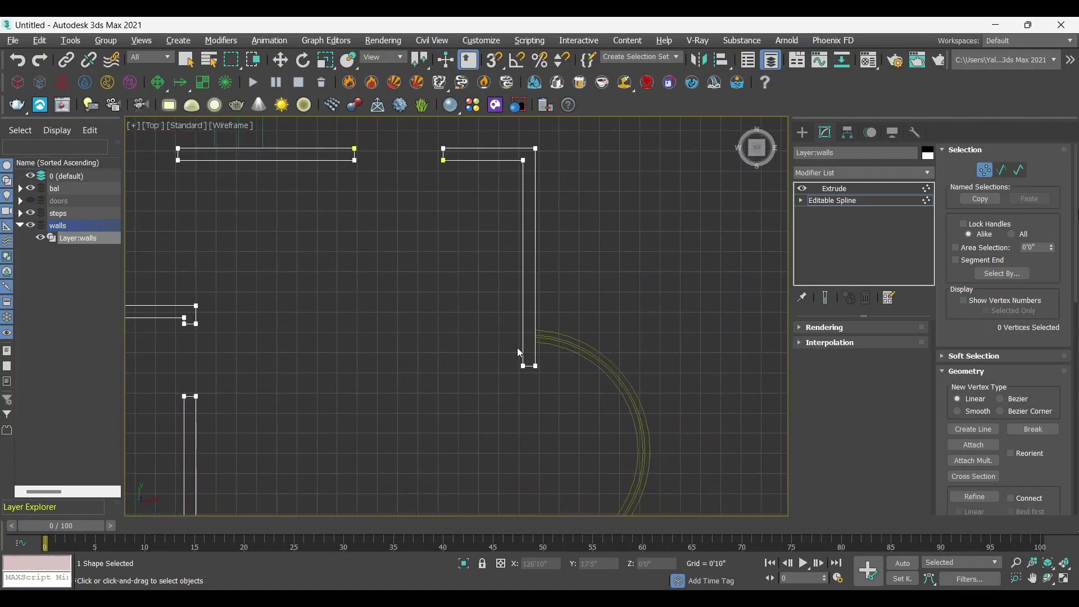
scroll(537, 396, down, 3)
scroll(508, 371, up, 3)
scroll(607, 372, up, 1)
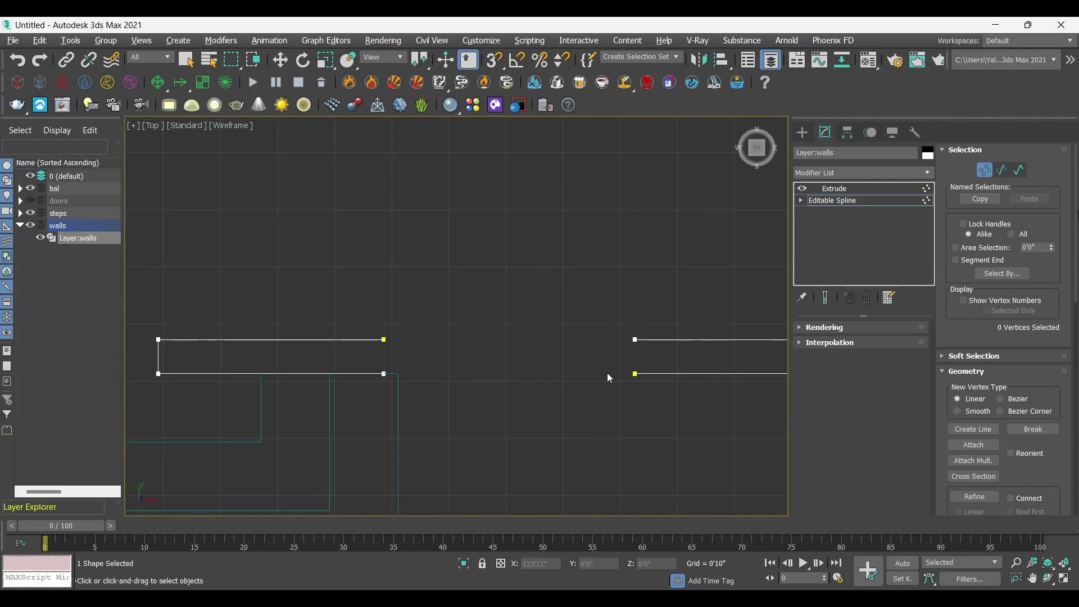
drag(632, 344, 634, 373)
drag(385, 340, 383, 375)
Step: Join the remaining left-wall end vertices and the inner wall line
scroll(248, 366, down, 3)
scroll(233, 355, up, 2)
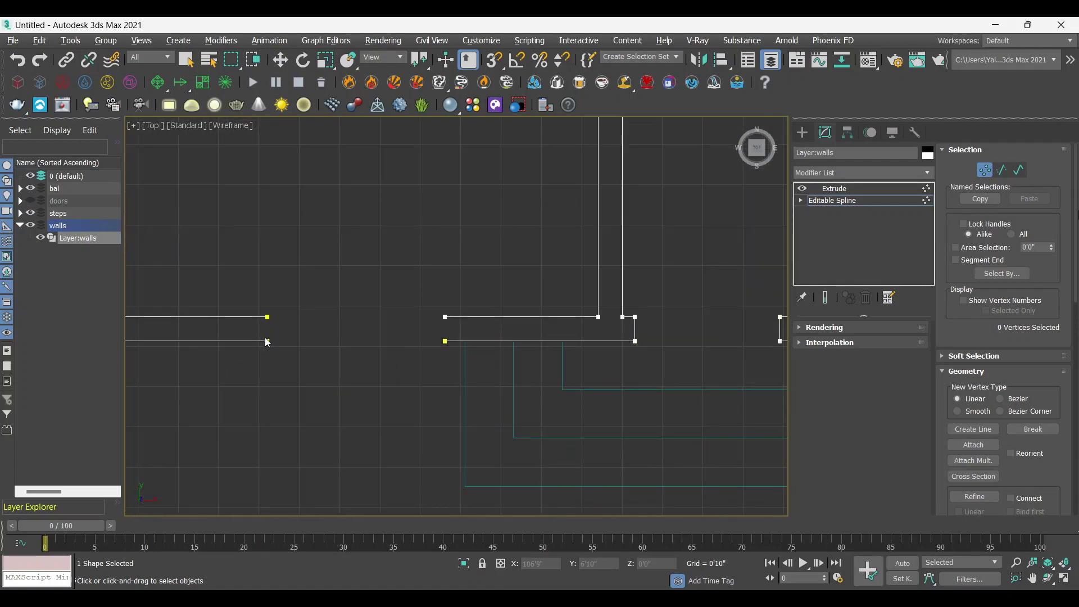
drag(269, 340, 267, 318)
drag(444, 342, 445, 317)
scroll(480, 352, down, 3)
scroll(319, 217, up, 3)
drag(384, 355, 384, 229)
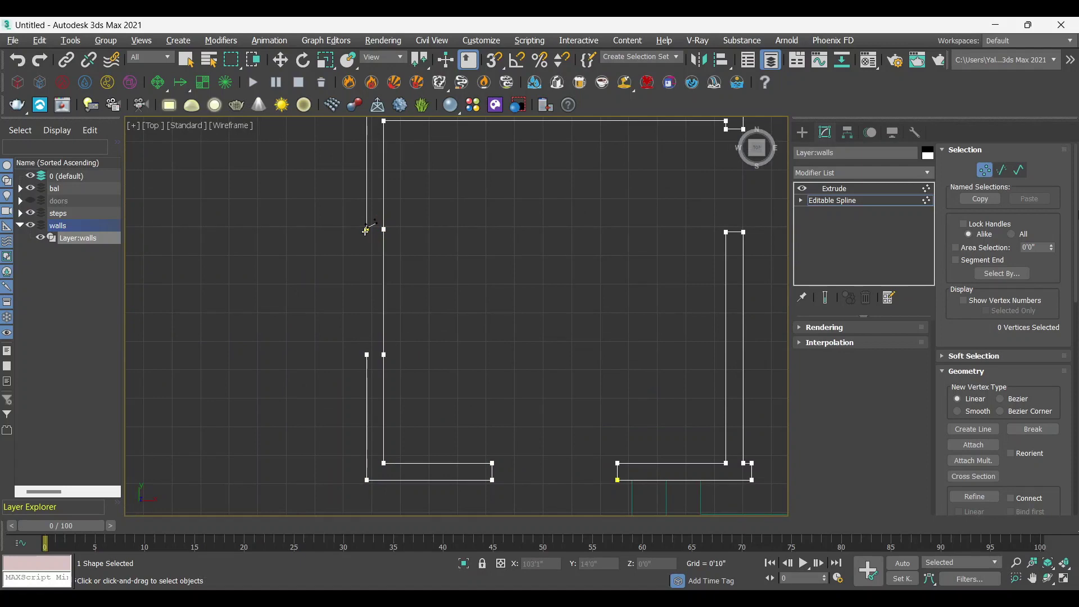
drag(367, 229, 366, 354)
Step: Undo a wrong inner segment, then close the short gap and lower wall end
scroll(413, 336, down, 3)
scroll(412, 336, down, 2)
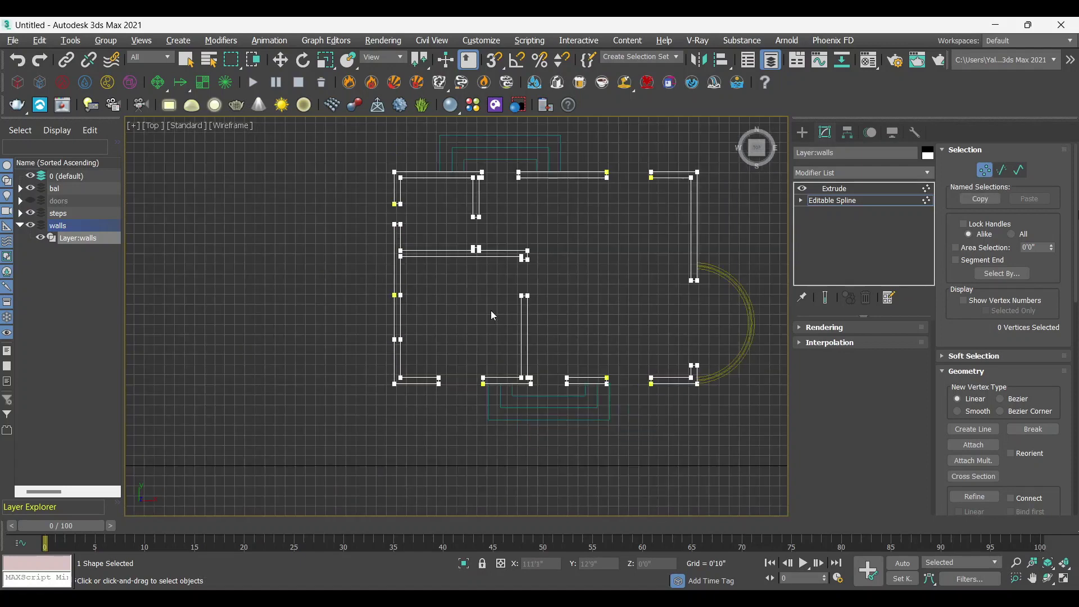
scroll(491, 310, up, 2)
scroll(417, 312, up, 1)
key(ctrl+z)
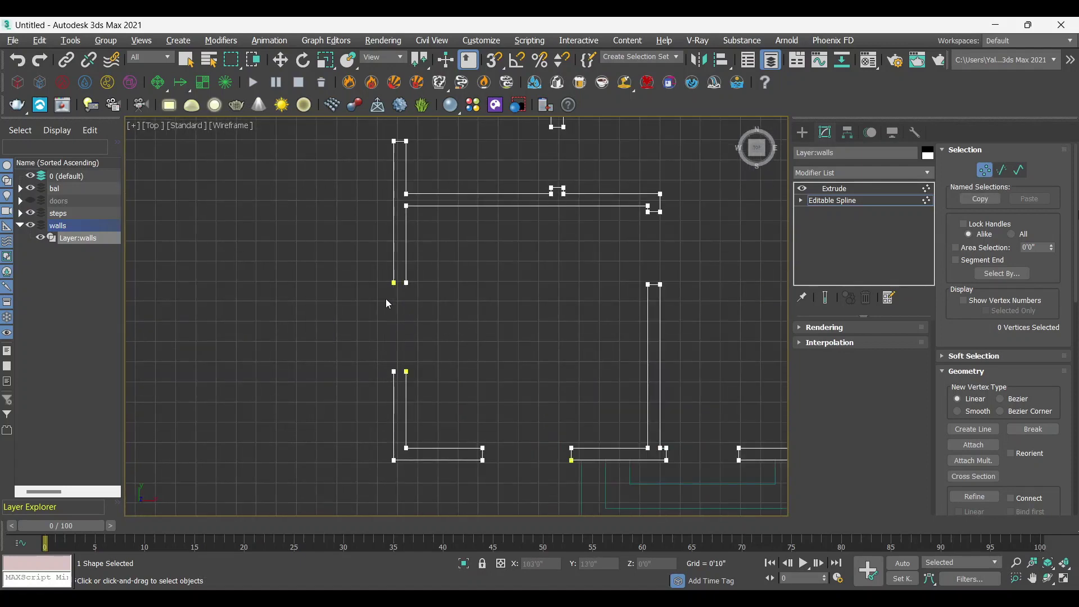
scroll(388, 295, up, 2)
drag(409, 280, 392, 280)
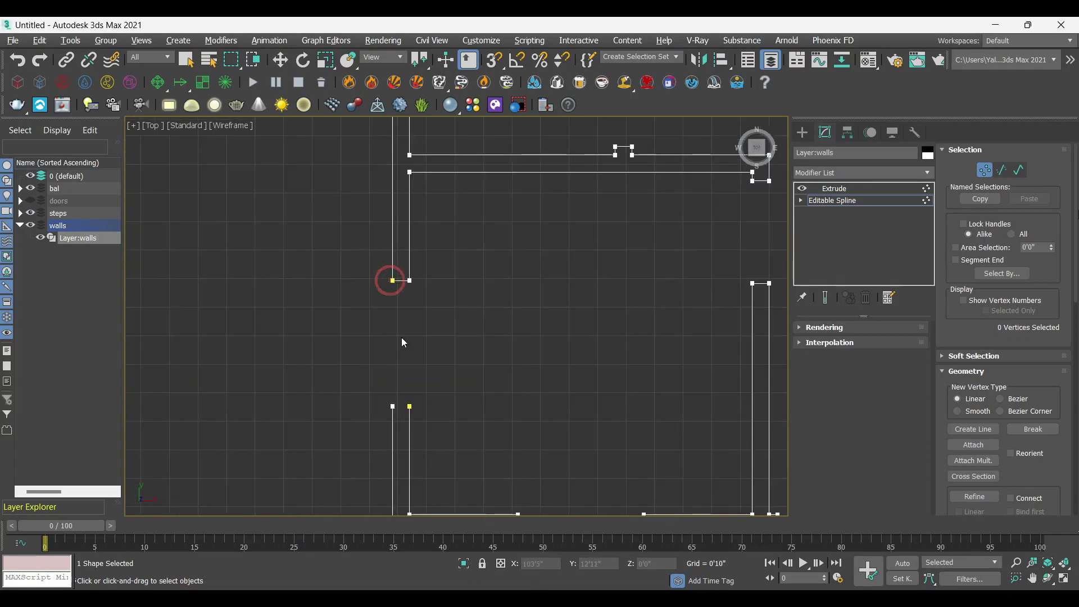
drag(394, 406, 409, 406)
scroll(474, 328, down, 5)
middle_drag(529, 302, 395, 329)
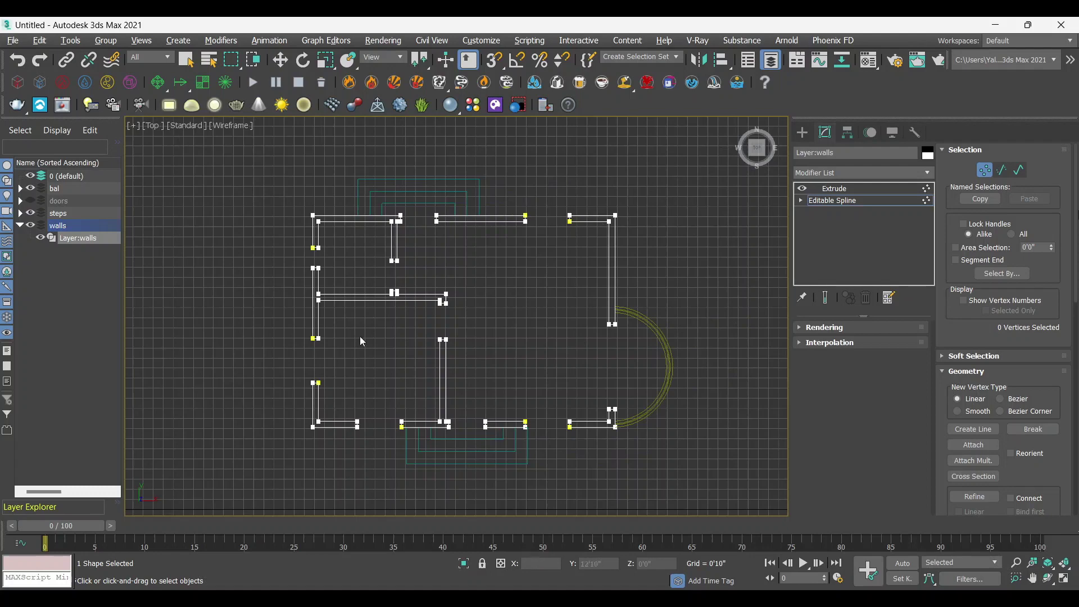
Step: Return to the Extrude level, orbit the Perspective view and change the walls' object colour
click(841, 195)
key(w)
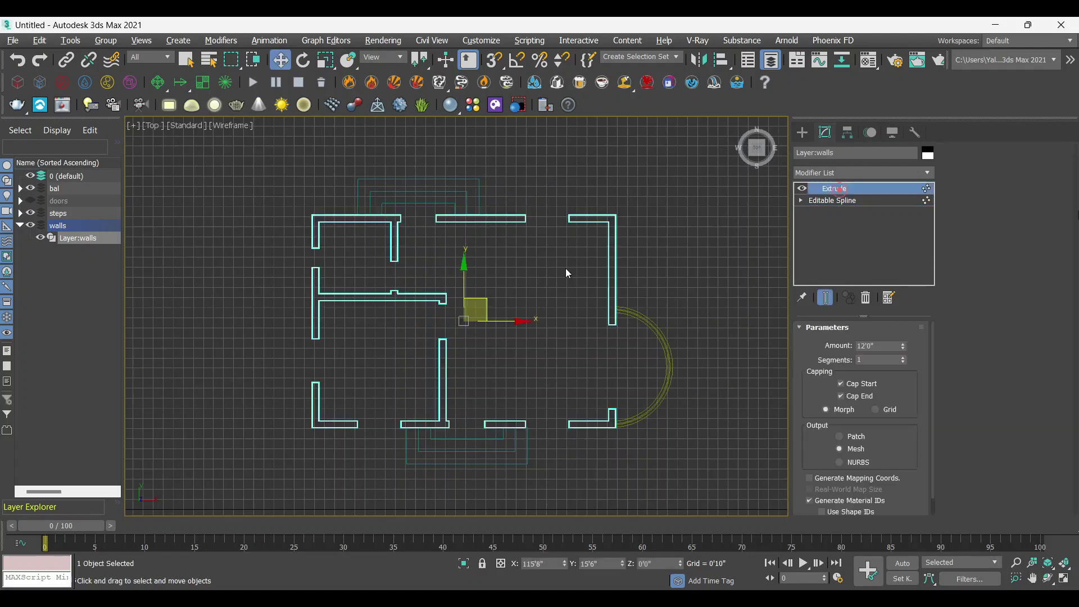
key(alt+w)
key(alt+w)
mouse_move(409, 397)
alt+middle_down()
mouse_move(509, 369)
mouse_move(475, 270)
alt+middle_up()
scroll(381, 240, down, 5)
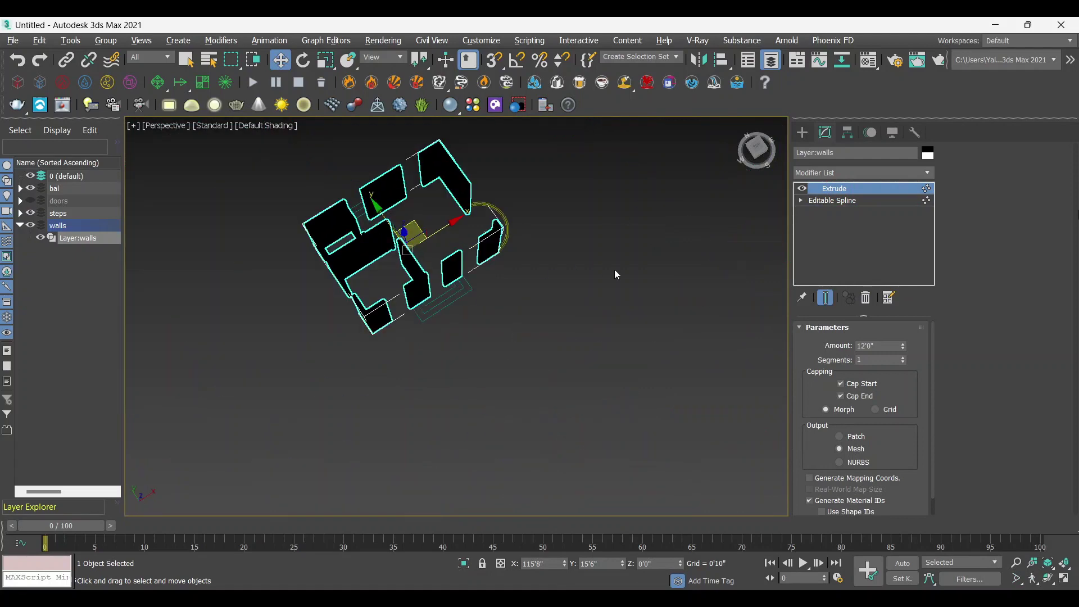
alt+middle_drag(615, 273, 506, 366)
scroll(499, 405, up, 3)
mouse_move(498, 405)
alt+middle_down()
mouse_move(417, 340)
mouse_move(778, 255)
alt+middle_up()
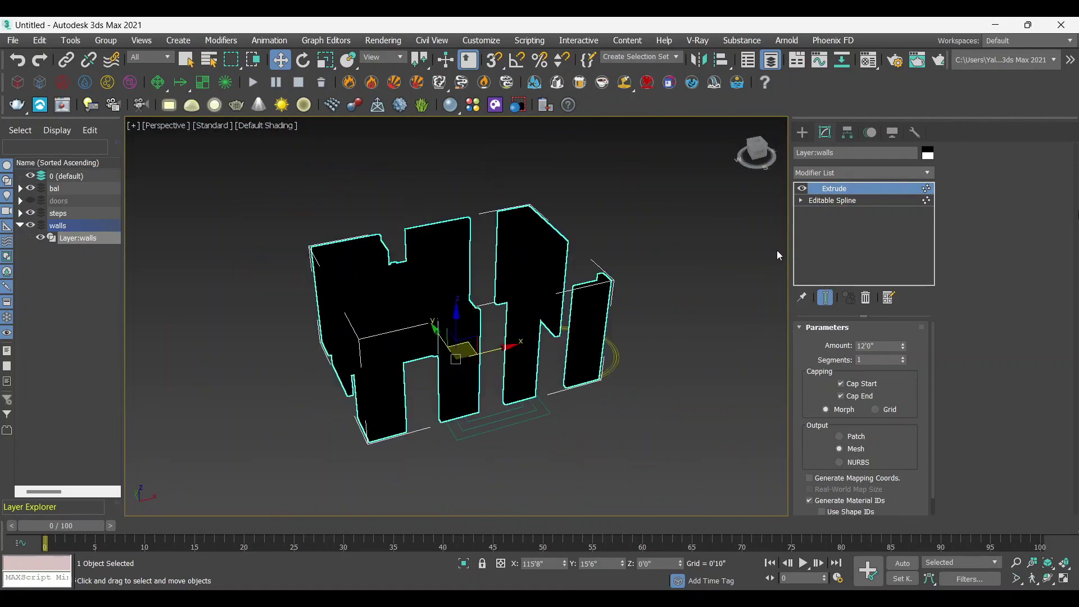
click(927, 155)
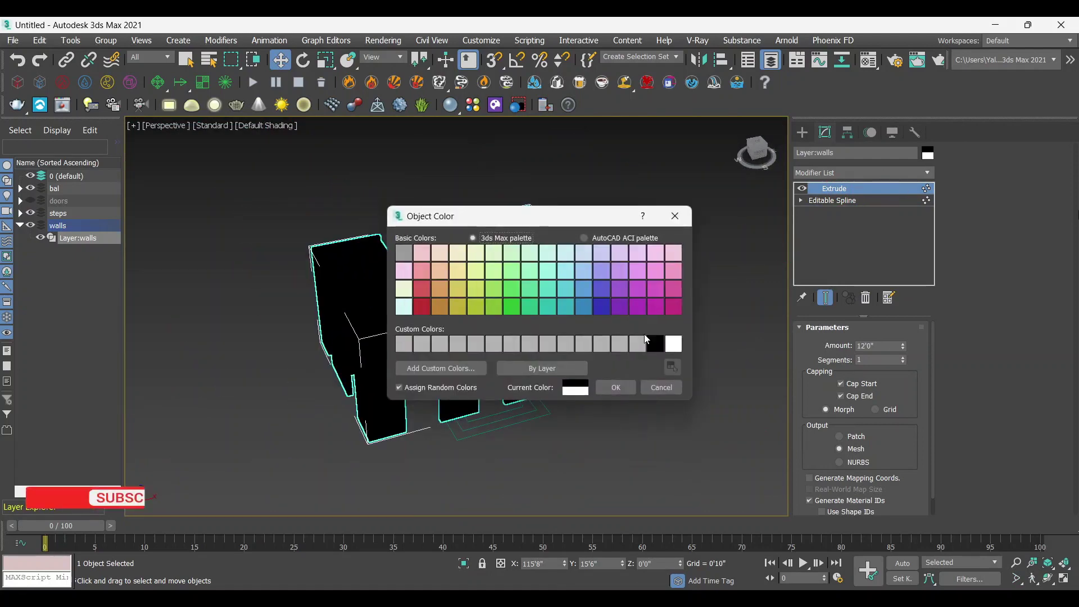
click(672, 347)
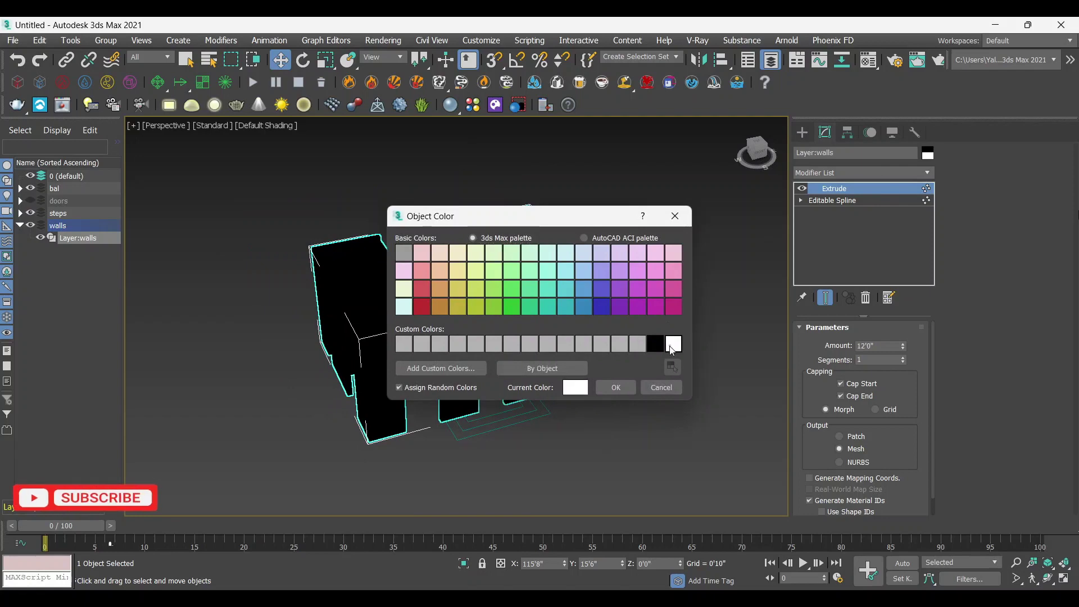
click(616, 388)
Step: Assign the red Wall Paint material to the walls from the Material Editor
mouse_move(621, 385)
alt+middle_down()
mouse_move(529, 349)
mouse_move(595, 366)
alt+middle_up()
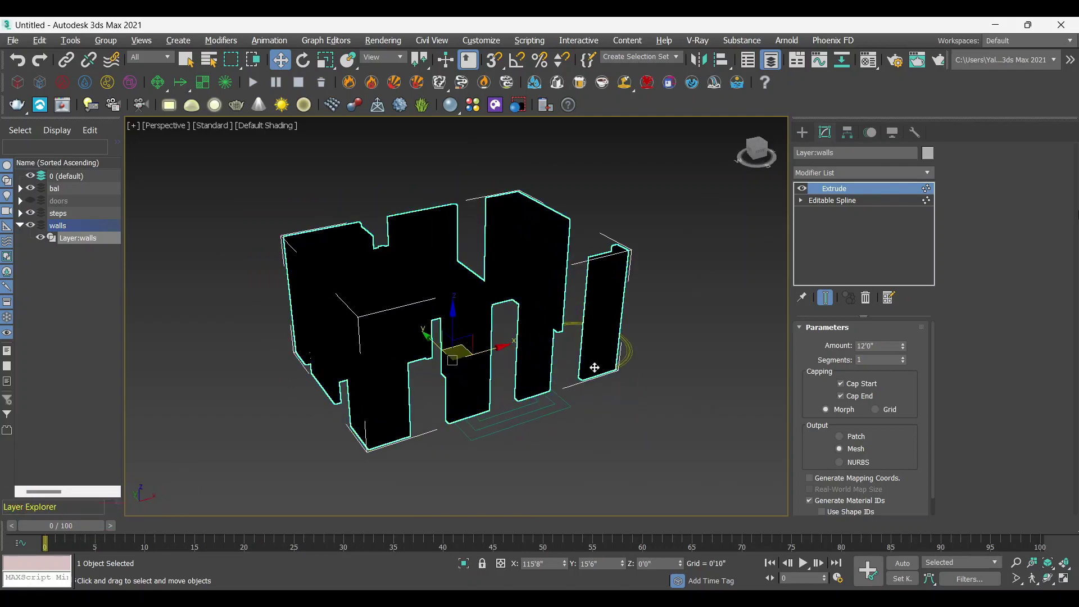
key(m)
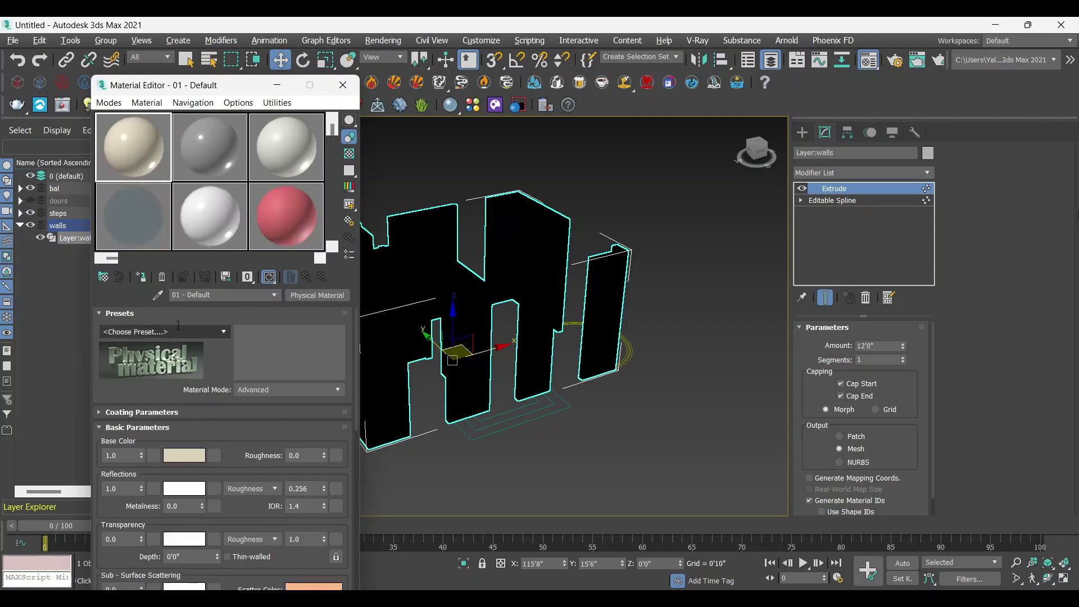
click(265, 239)
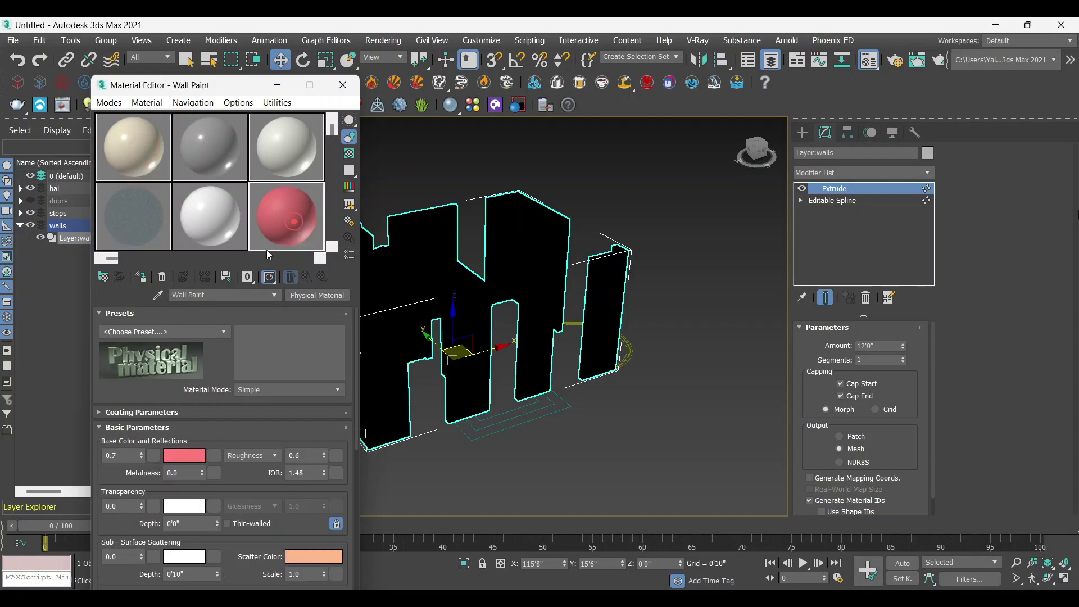
click(141, 276)
click(344, 88)
mouse_move(598, 389)
alt+middle_down()
mouse_move(579, 345)
mouse_move(442, 347)
mouse_move(882, 358)
alt+middle_up()
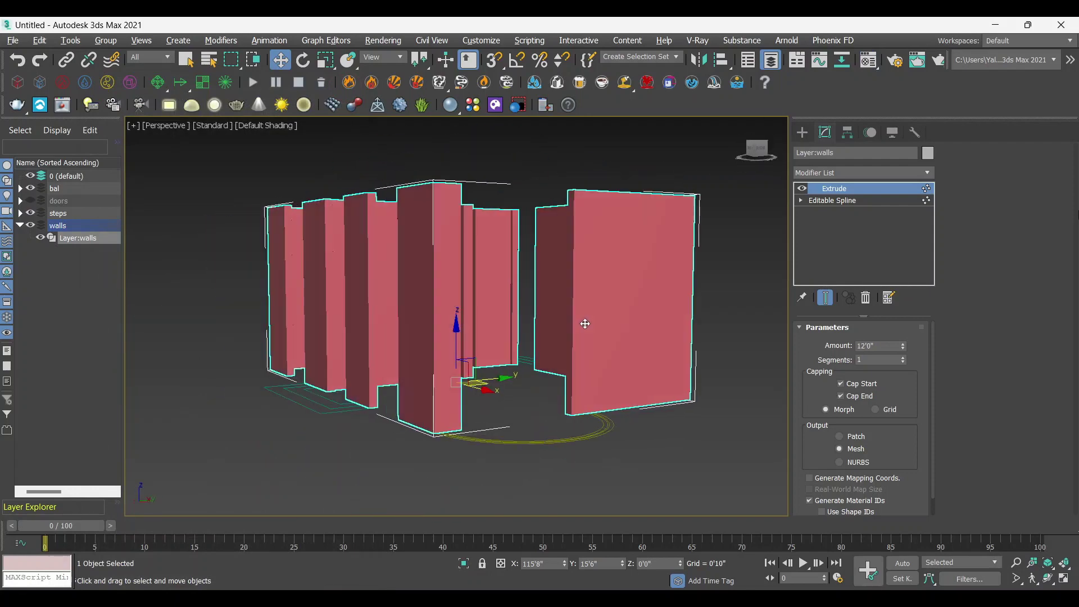
Step: Change the wall extrusion amount to 10'0"
drag(881, 346, 830, 354)
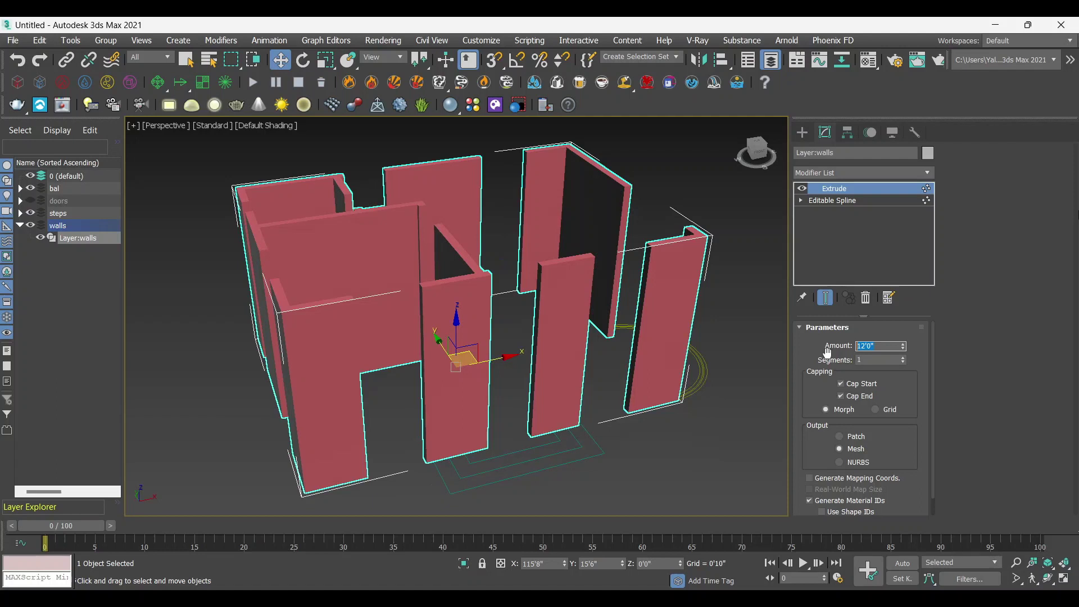
text(10)
key(Return)
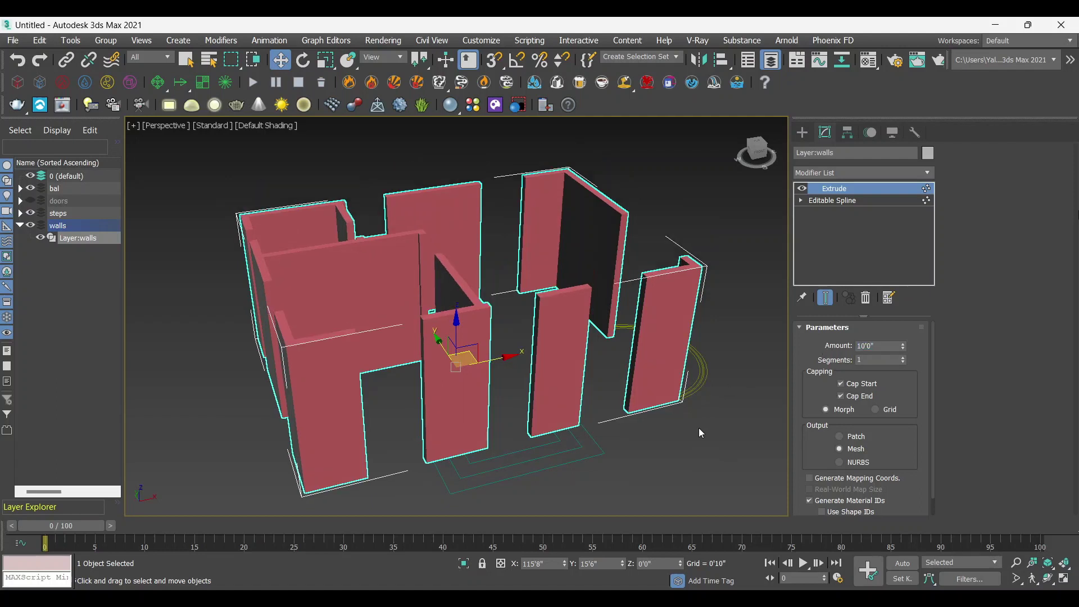
click(699, 428)
mouse_move(699, 429)
alt+middle_down()
mouse_move(602, 427)
mouse_move(538, 410)
mouse_move(483, 433)
mouse_move(565, 436)
mouse_move(619, 419)
alt+middle_up()
Step: Orbit, pan and zoom around the 10'0" walls to inspect them from several angles
click(418, 341)
scroll(418, 342, down, 3)
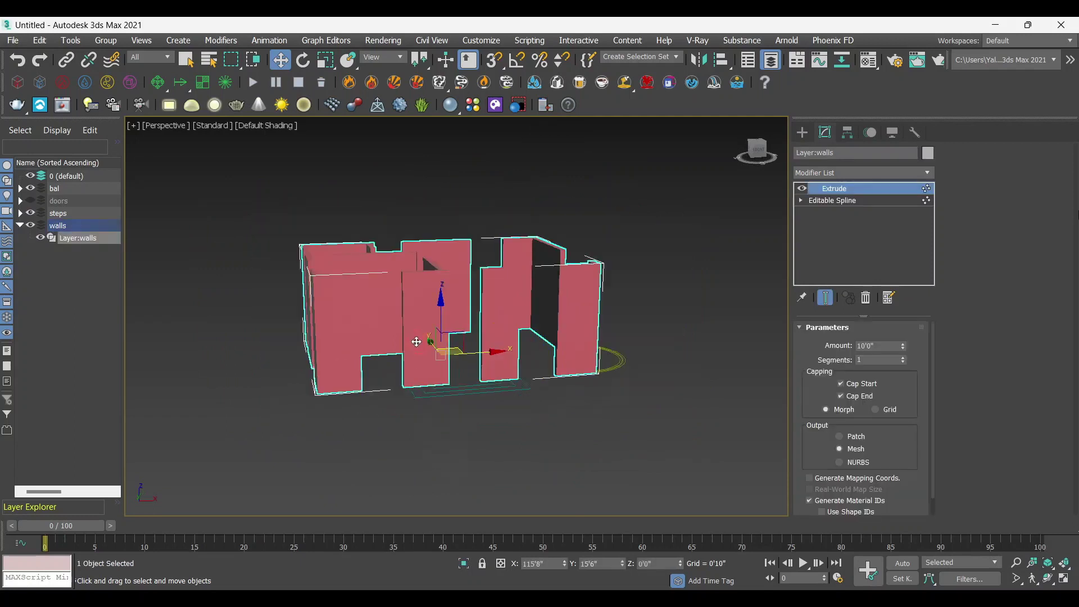
alt+middle_drag(419, 342, 434, 383)
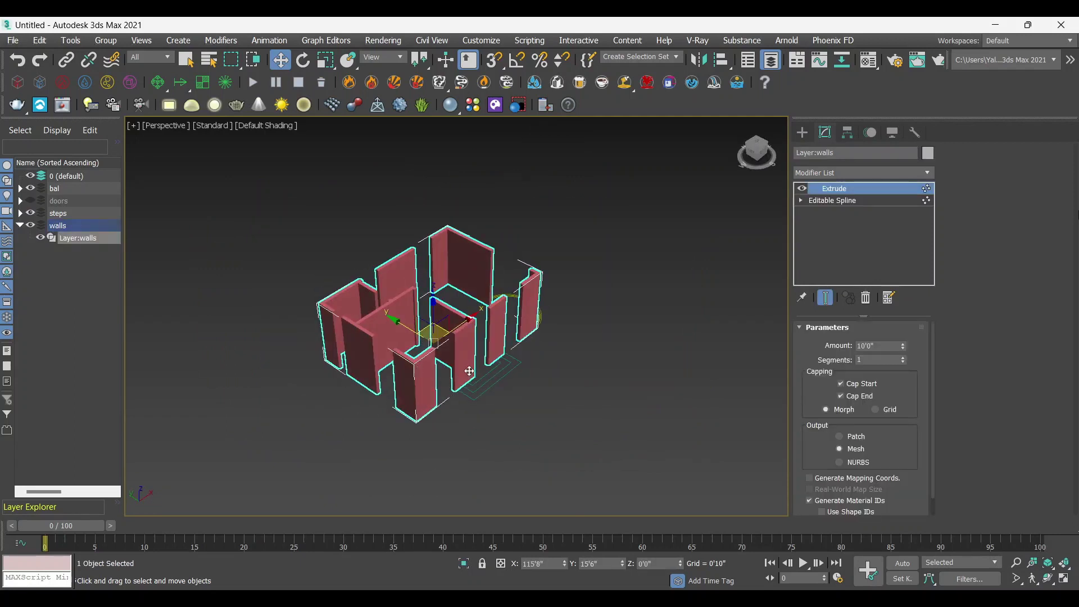
scroll(455, 387, up, 3)
scroll(451, 421, up, 1)
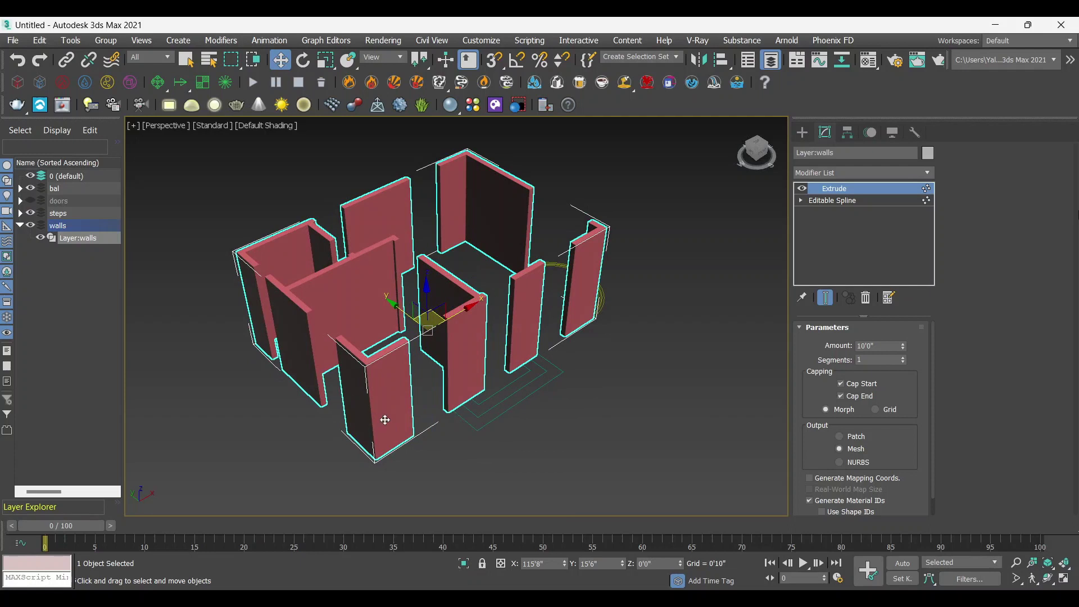
middle_drag(387, 396, 425, 410)
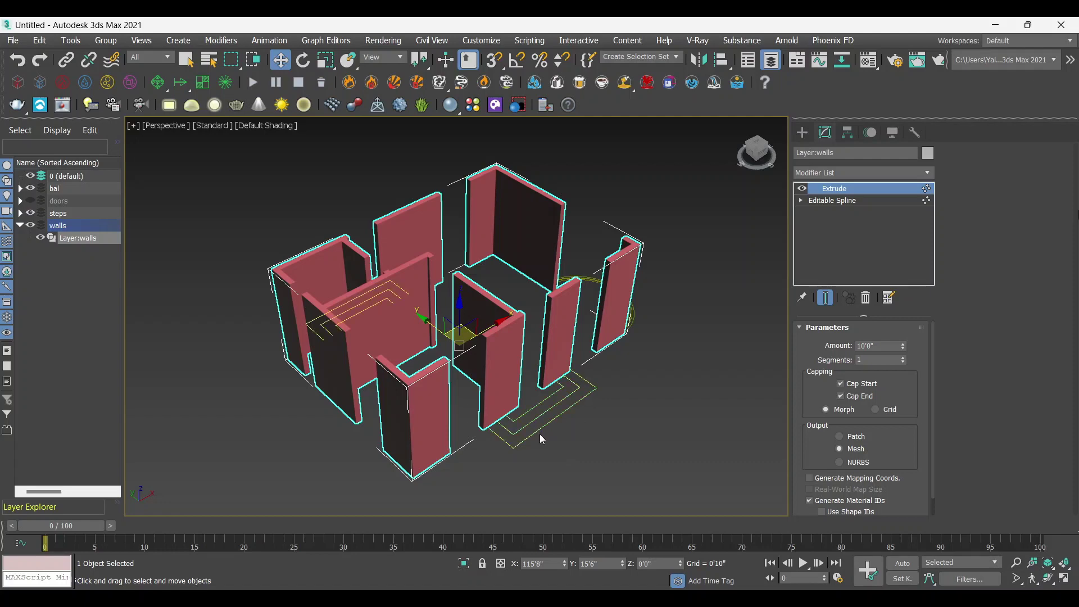
click(601, 454)
mouse_move(602, 454)
alt+middle_down()
mouse_move(424, 337)
mouse_move(429, 296)
alt+middle_up()
click(425, 337)
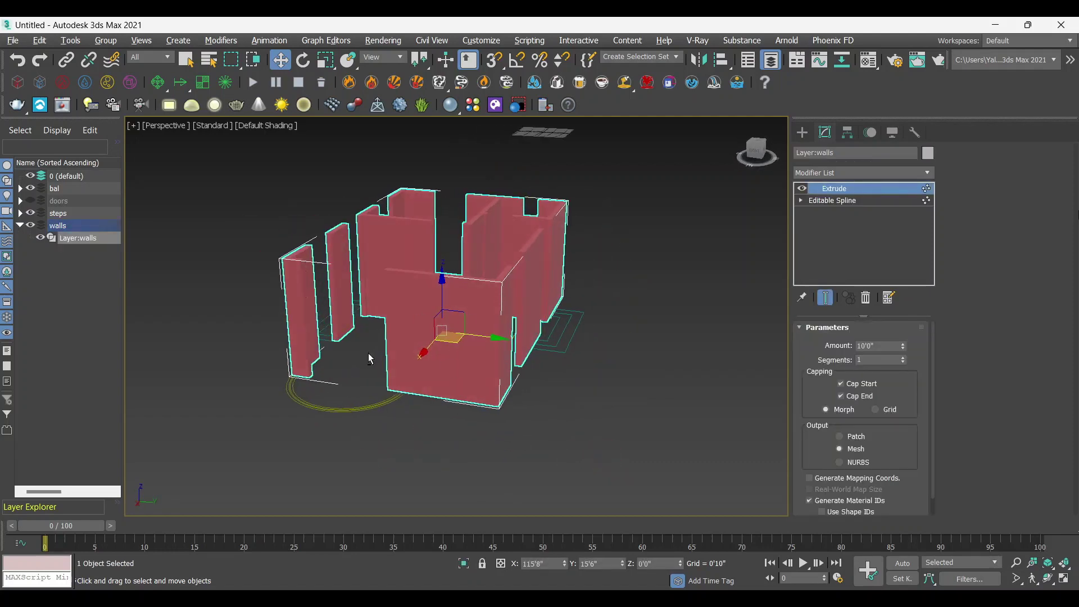
alt+middle_drag(369, 358, 421, 327)
scroll(421, 327, up, 2)
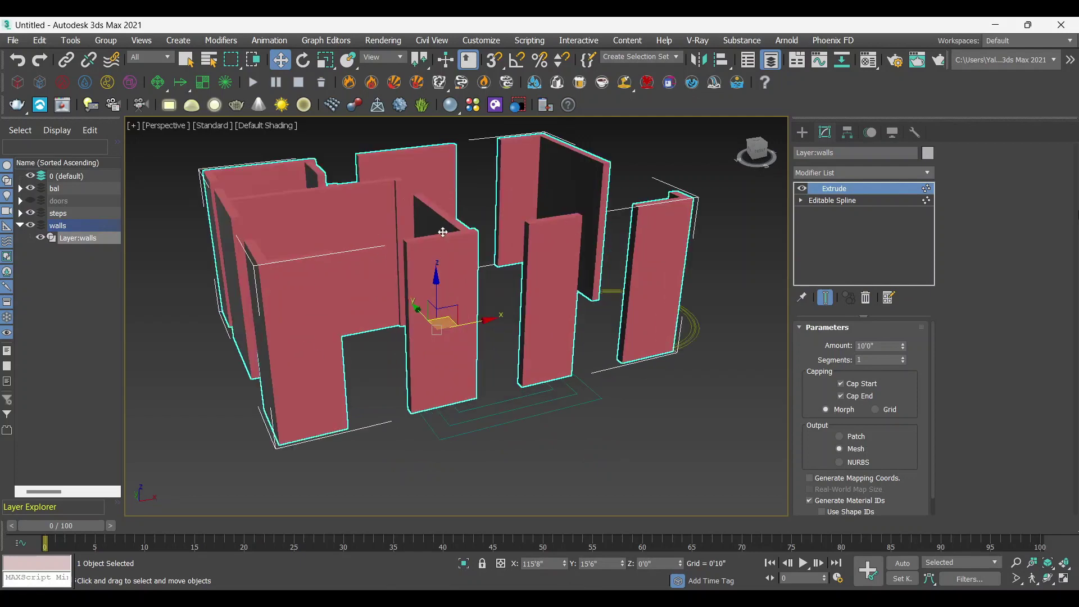
alt+middle_drag(440, 371, 475, 394)
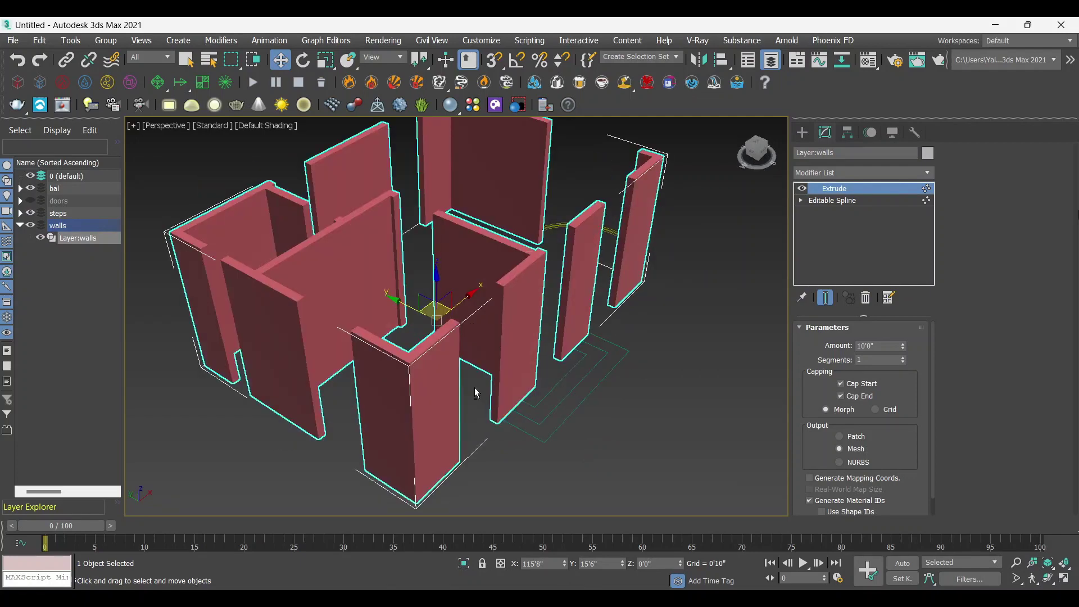
Step: Turn on edged faces (F4) and orbit around the walls to check the geometry
key(F4)
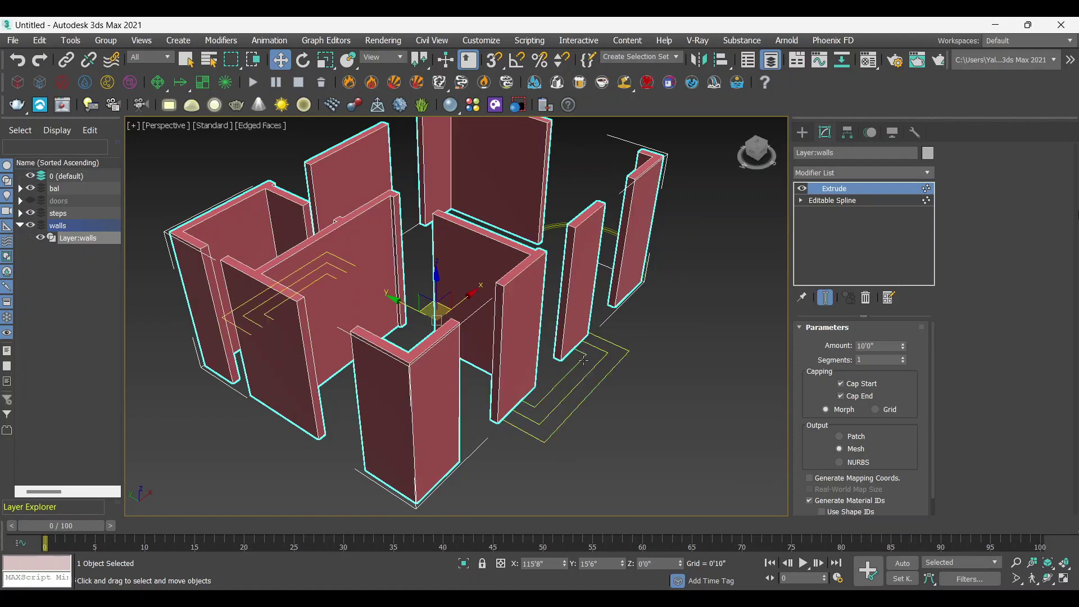
alt+middle_drag(584, 359, 594, 344)
click(689, 423)
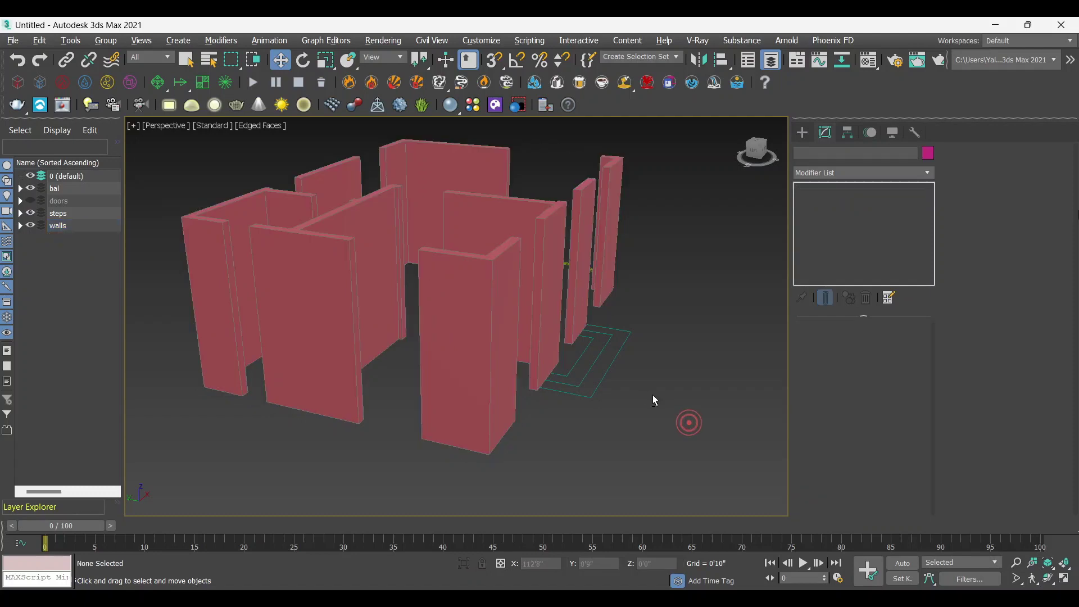
mouse_move(653, 394)
alt+middle_down()
mouse_move(495, 389)
mouse_move(464, 400)
mouse_move(544, 356)
alt+middle_up()
click(544, 356)
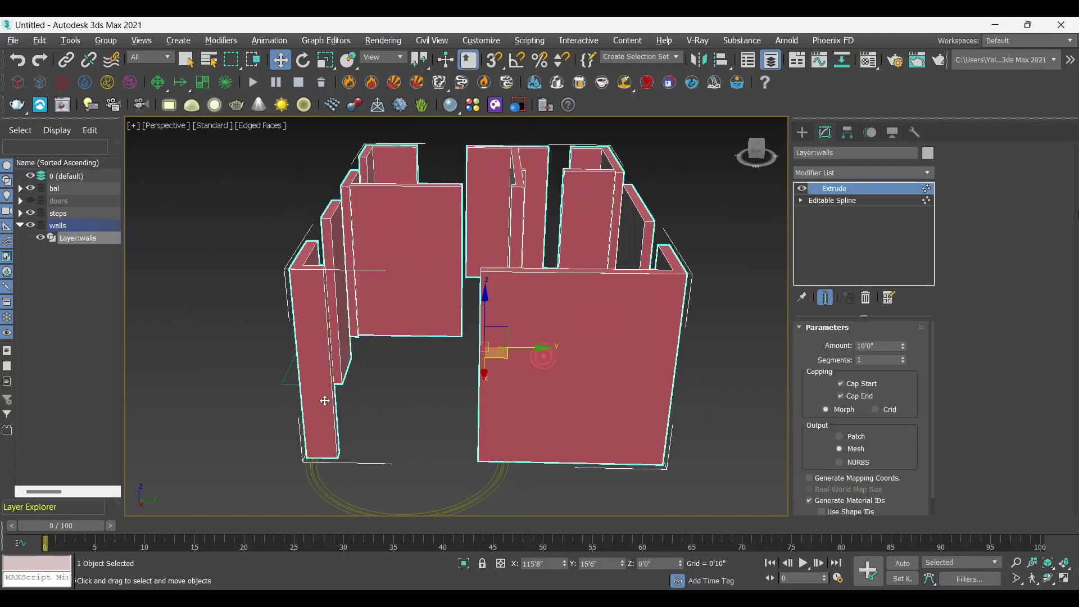
mouse_move(323, 400)
alt+middle_down()
mouse_move(518, 400)
mouse_move(476, 415)
mouse_move(618, 417)
mouse_move(545, 375)
alt+middle_up()
scroll(545, 375, up, 3)
scroll(557, 373, up, 3)
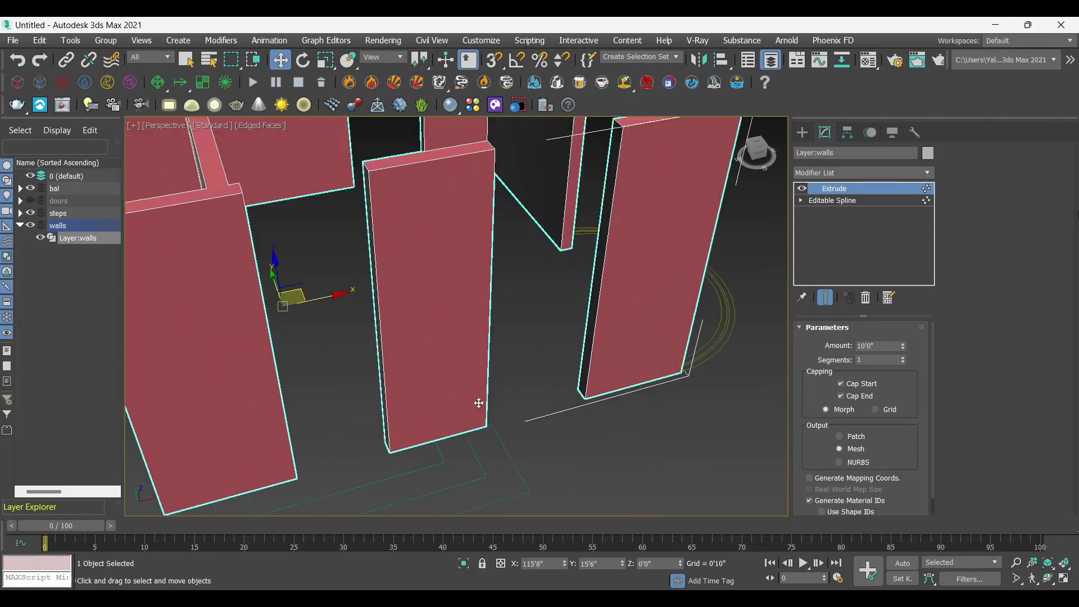
scroll(479, 403, down, 3)
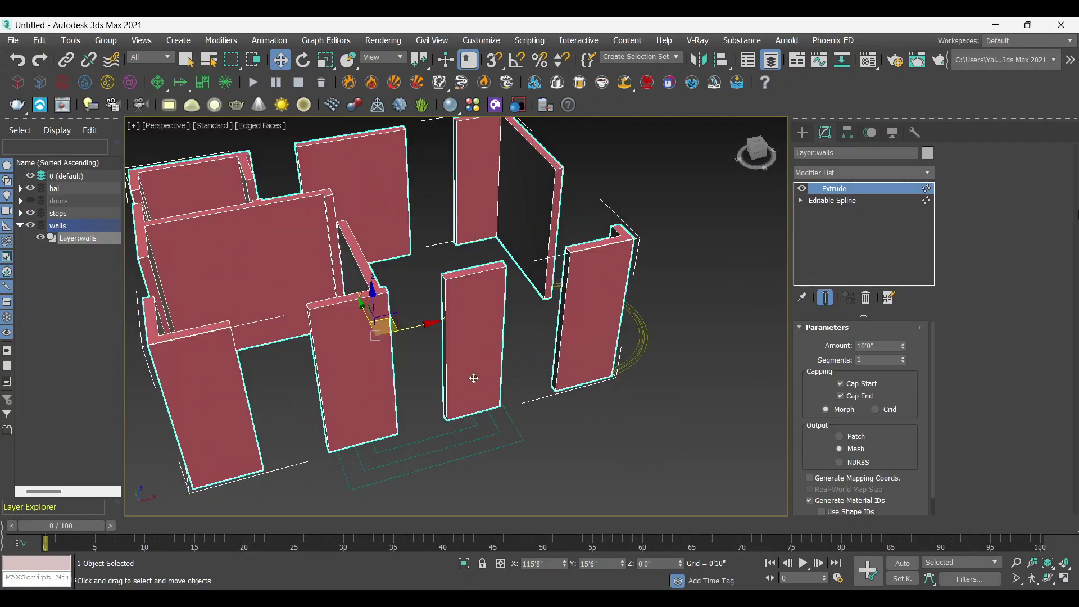
scroll(475, 378, up, 3)
Step: Convert the extruded walls to an Editable Poly
scroll(578, 371, up, 2)
right_click(620, 318)
mouse_move(674, 470)
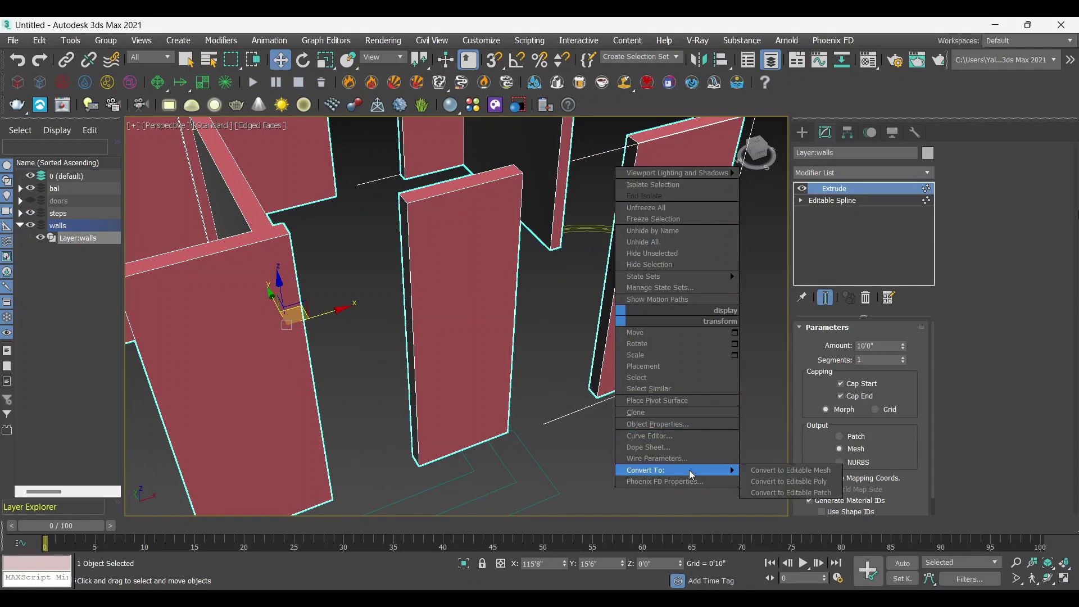
click(794, 482)
scroll(570, 433, down, 5)
scroll(571, 422, down, 1)
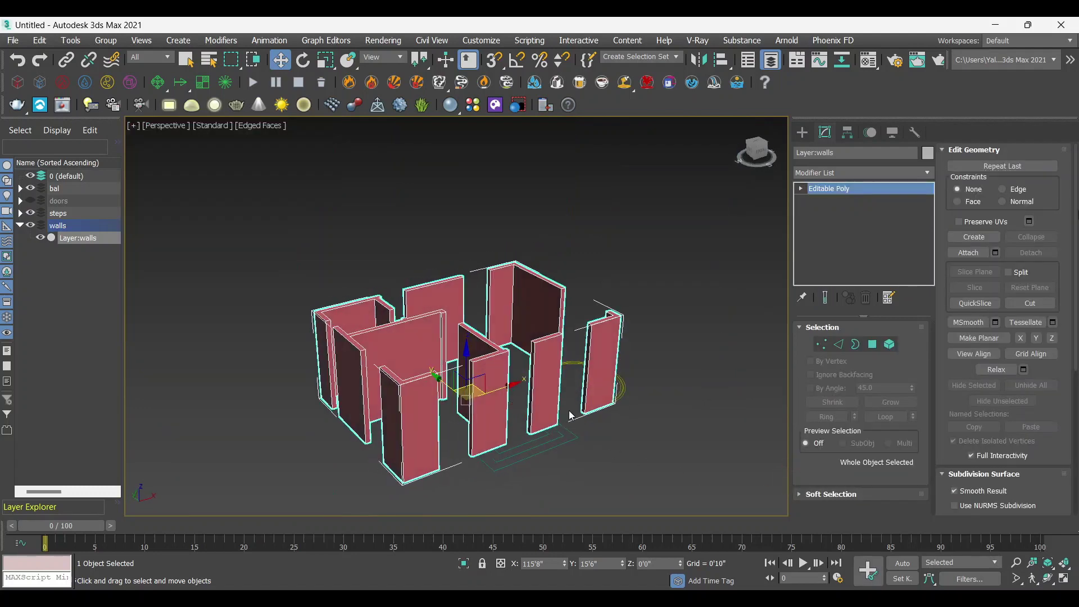
scroll(571, 416, up, 3)
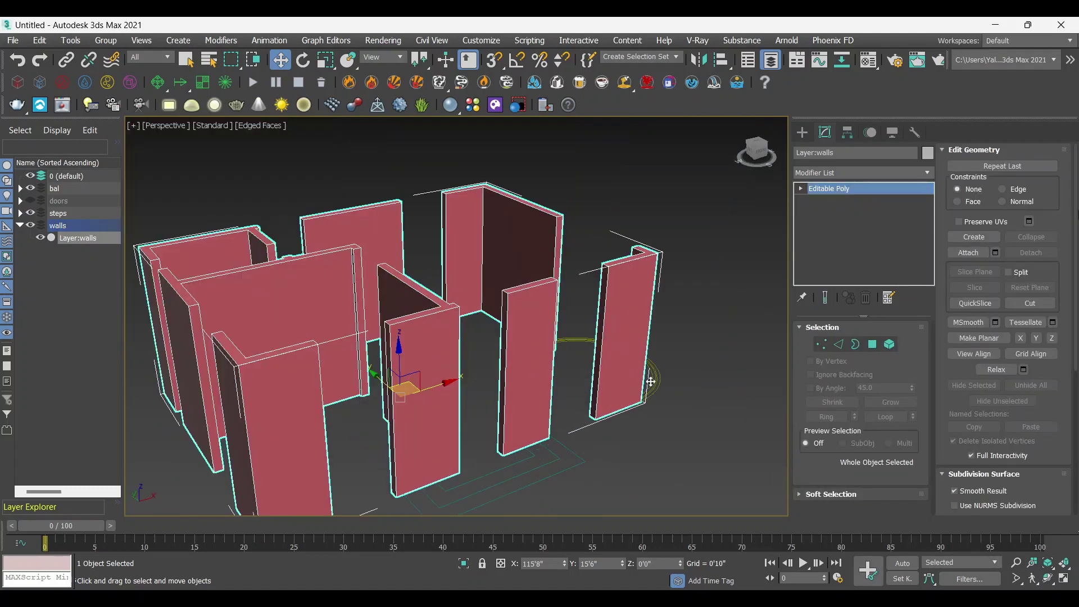
Step: In Edge mode, select the vertical edges on both wall ends flanking the door opening
click(838, 344)
scroll(579, 354, up, 3)
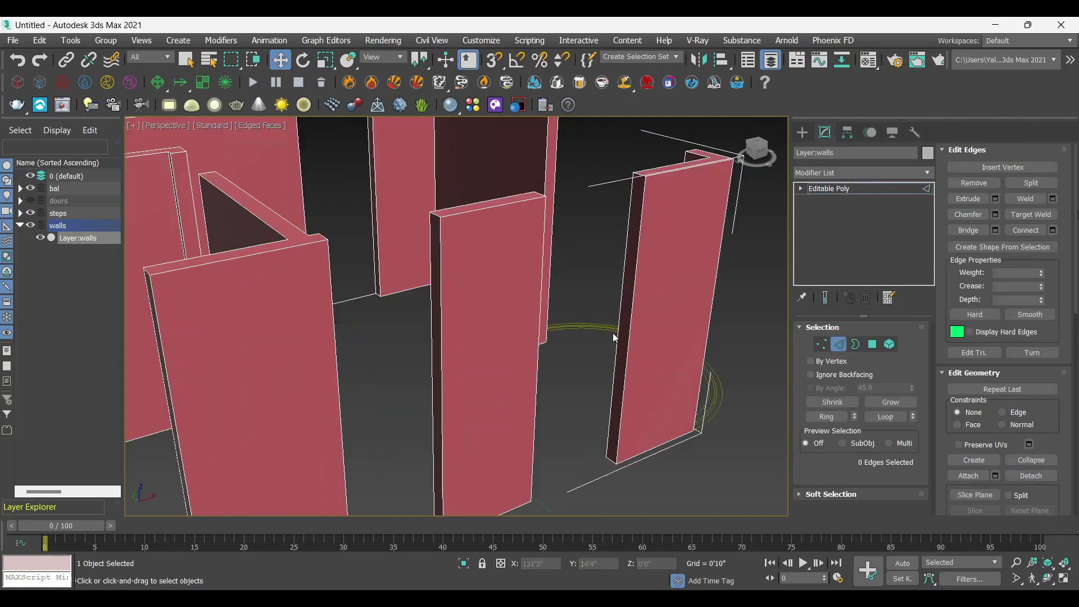
click(616, 333)
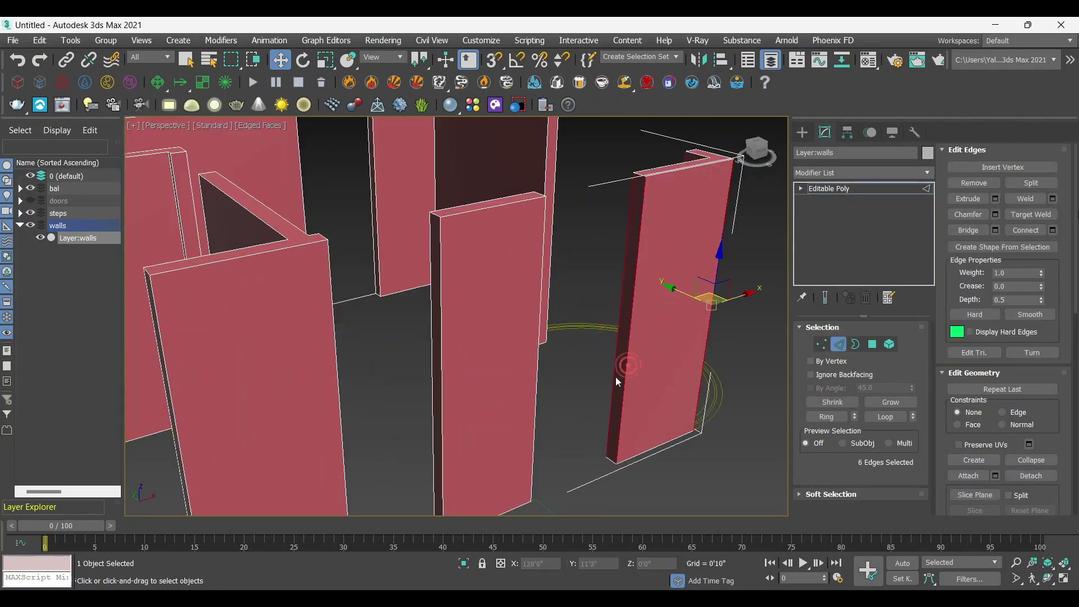
click(606, 370)
click(624, 367)
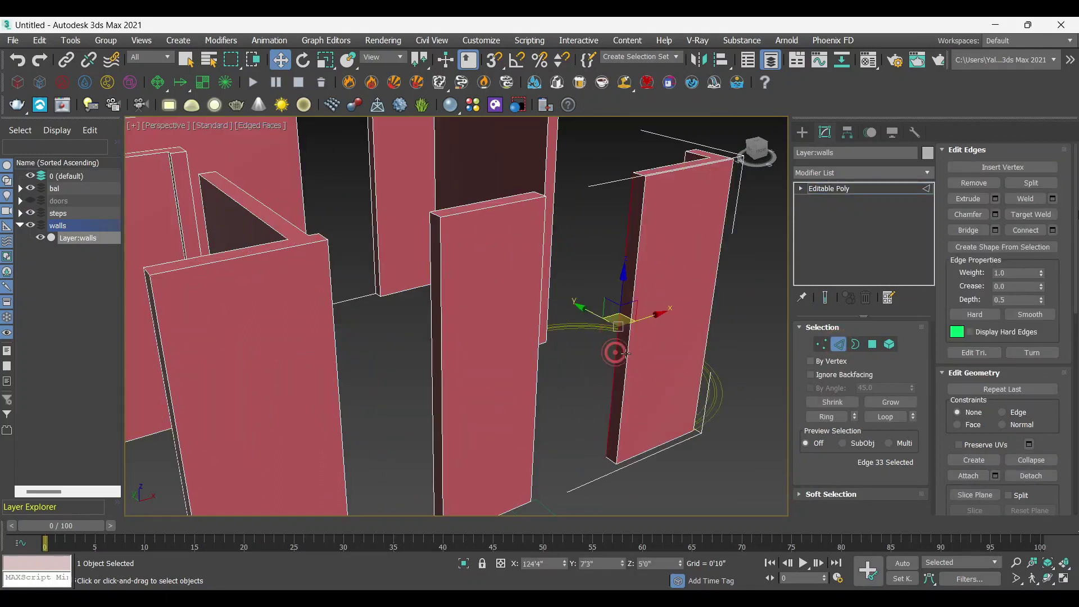
mouse_move(624, 368)
alt+middle_down()
mouse_move(578, 441)
mouse_move(526, 361)
alt+middle_up()
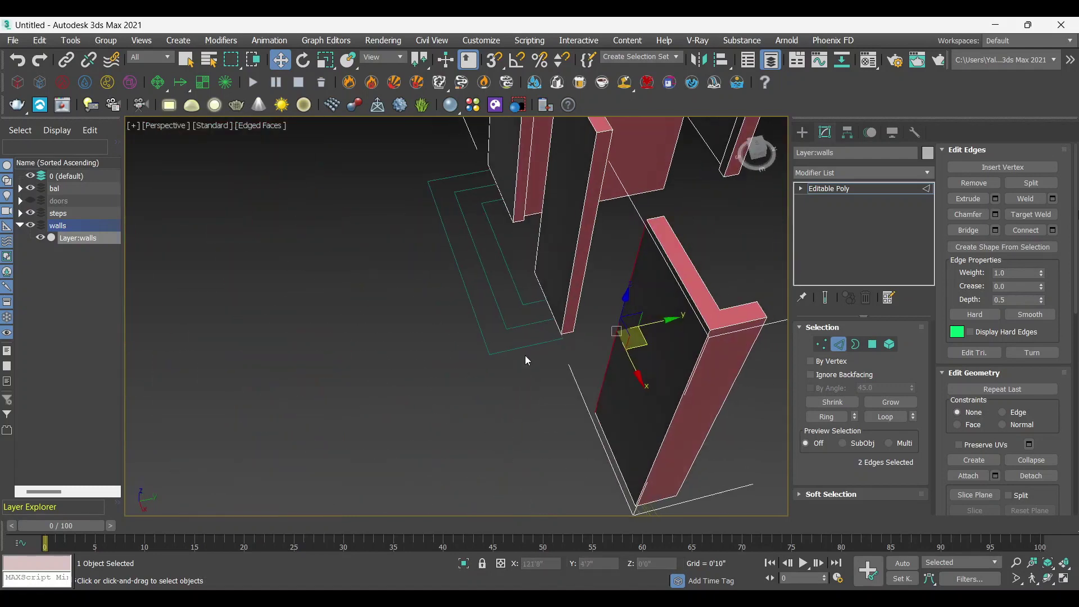
ctrl+click(572, 271)
mouse_move(585, 261)
alt+middle_down()
mouse_move(615, 322)
mouse_move(667, 320)
alt+middle_up()
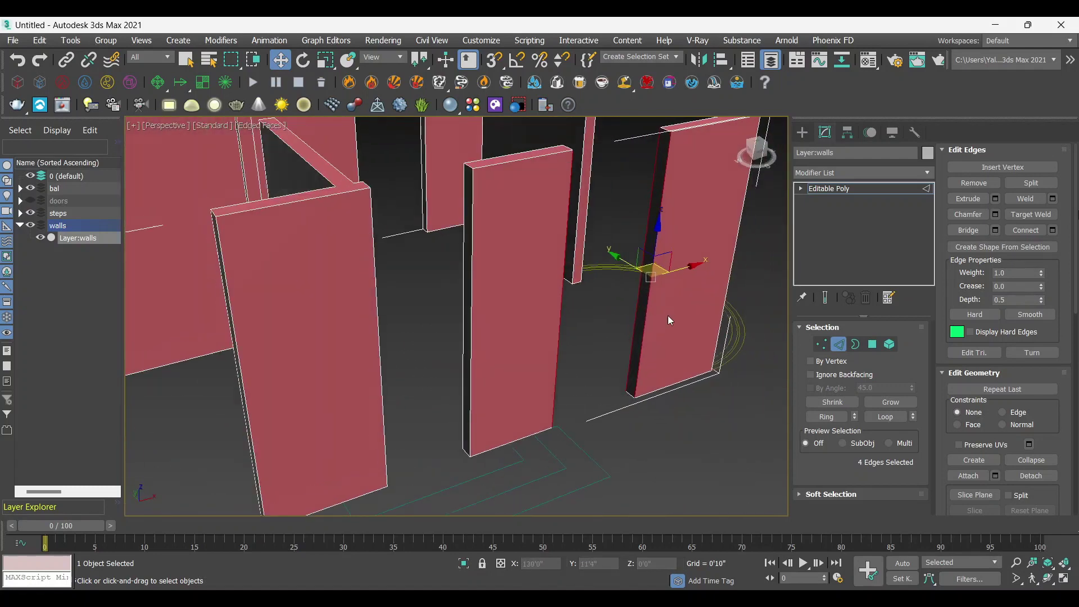
Step: Connect the selected jamb edges with 2 segments
click(1053, 230)
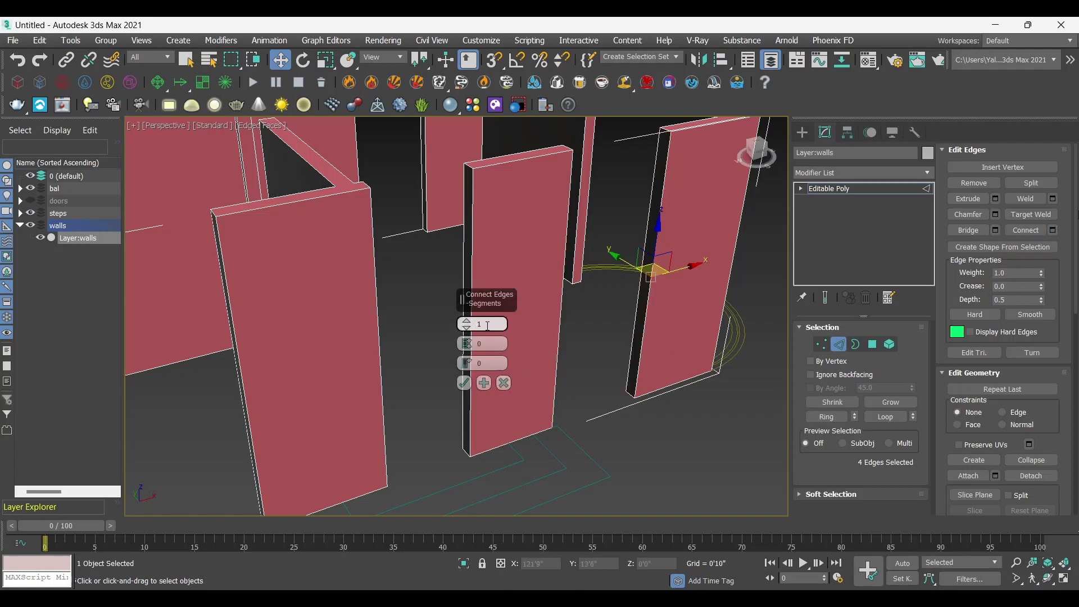
click(467, 323)
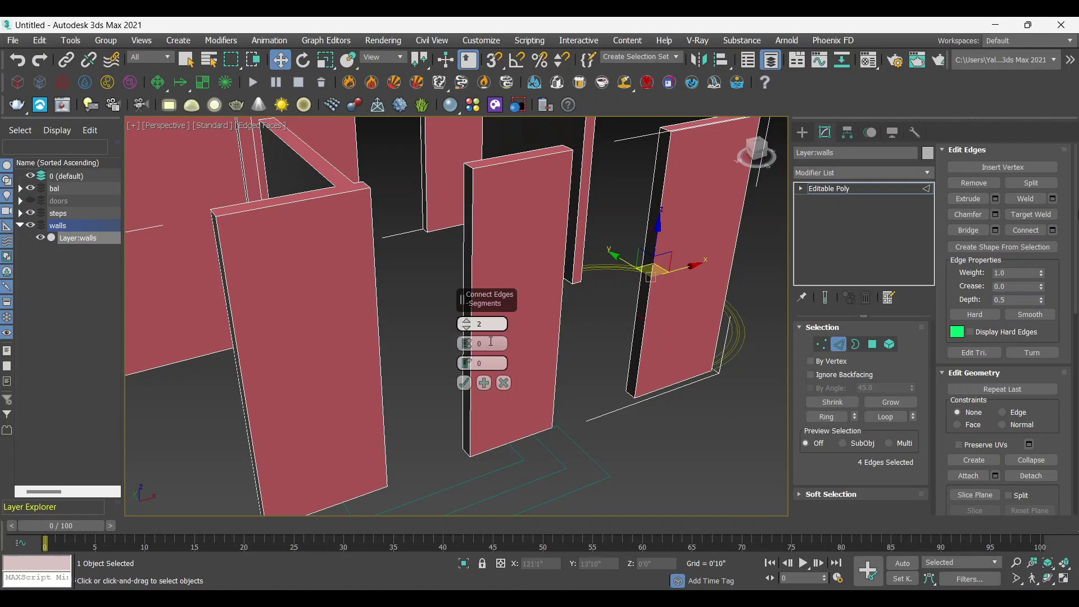
click(465, 383)
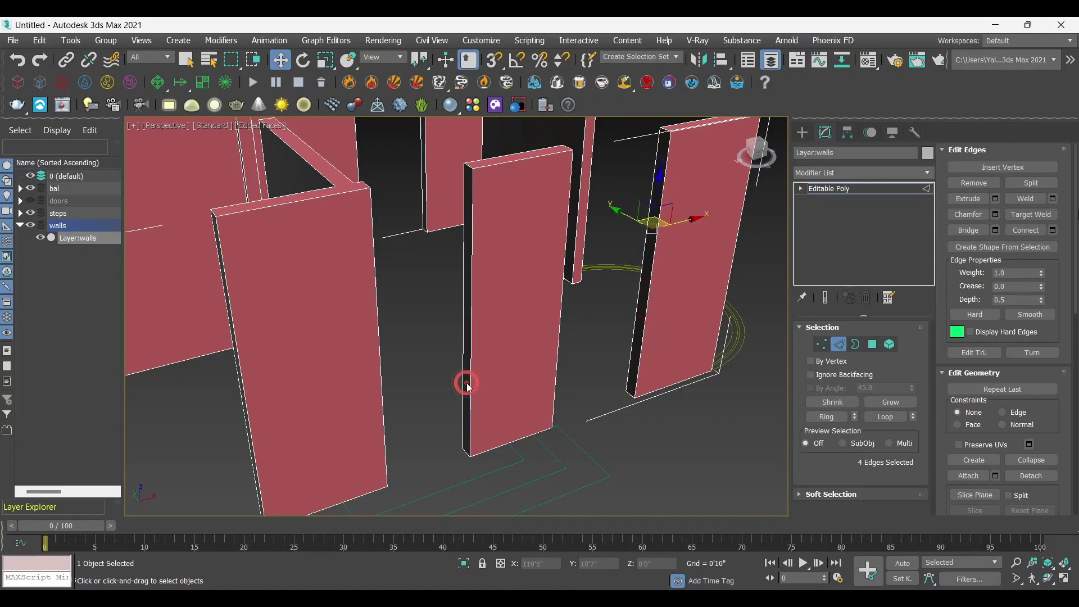
Step: Select the vertical edges on both wall ends at the next opening
middle_drag(627, 414, 775, 369)
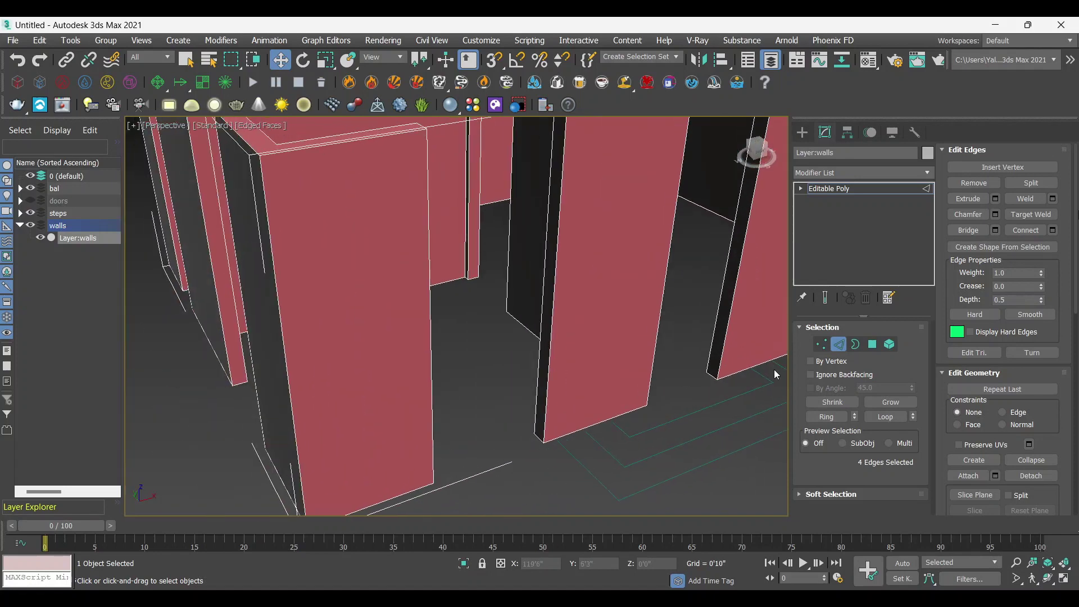
click(539, 320)
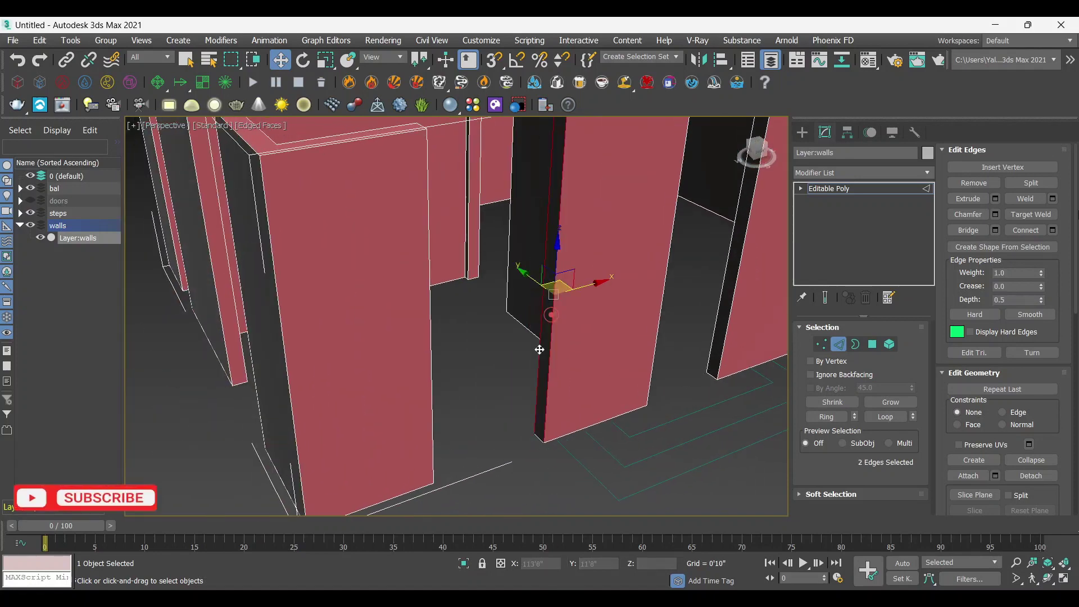
mouse_move(552, 316)
alt+middle_down()
mouse_move(460, 388)
mouse_move(438, 315)
alt+middle_up()
ctrl+click(424, 267)
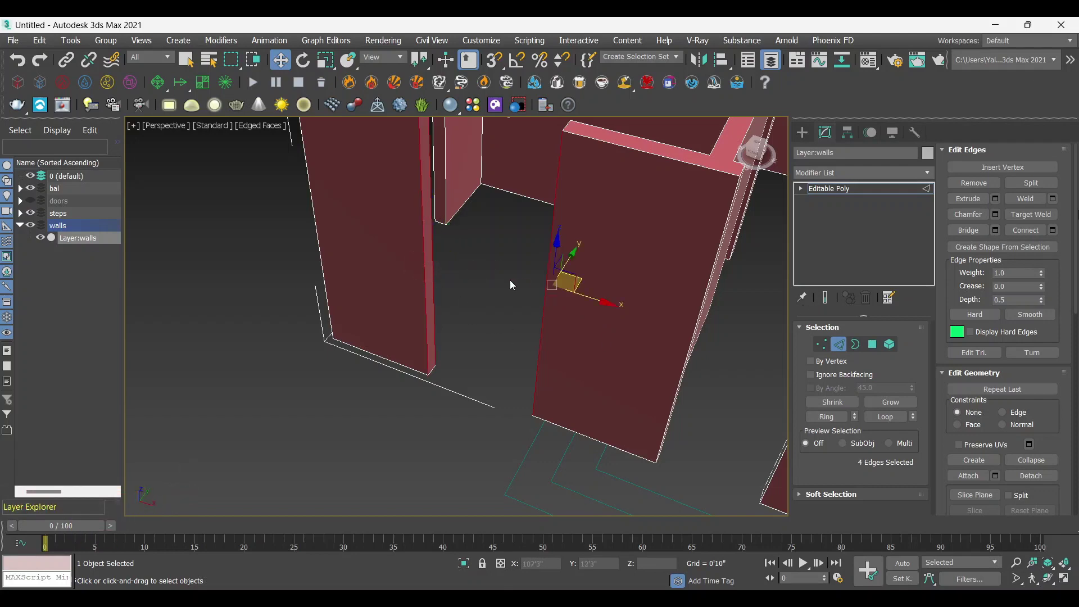
alt+middle_drag(511, 280, 497, 316)
mouse_move(494, 405)
alt+middle_down()
mouse_move(539, 381)
mouse_move(458, 304)
mouse_move(482, 335)
mouse_move(513, 304)
alt+middle_up()
scroll(506, 312, up, 3)
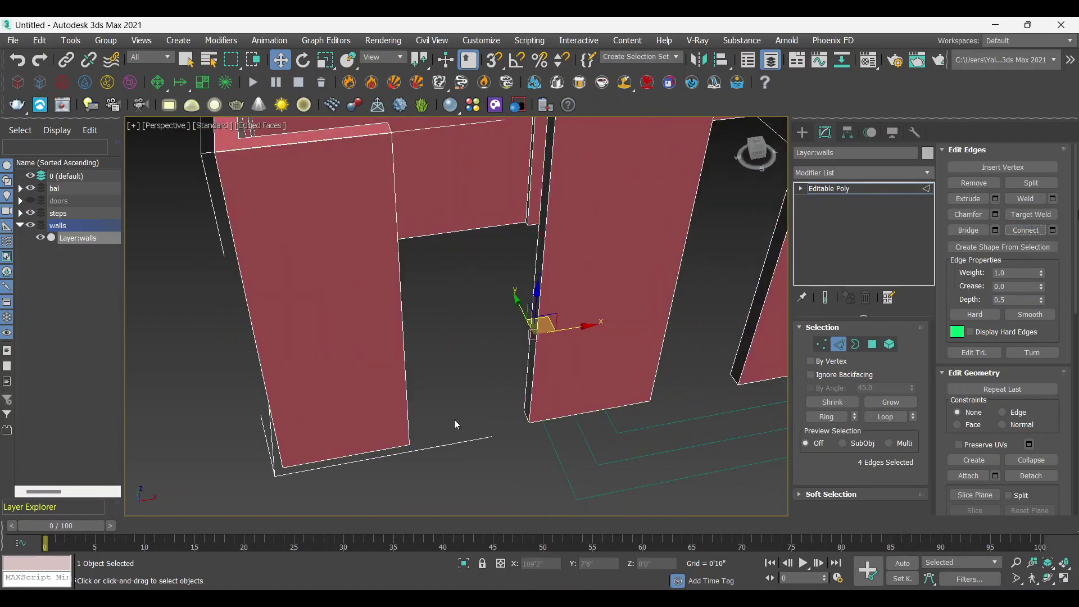
alt+middle_drag(454, 419, 534, 363)
Step: Select the four jamb edges on the narrow wall beside another opening
scroll(534, 363, down, 3)
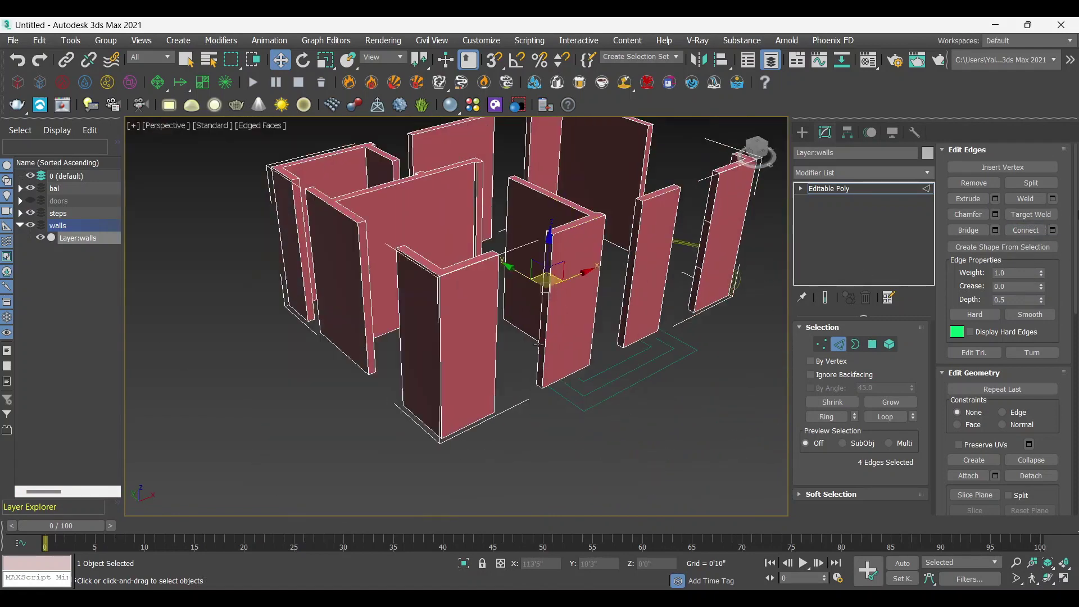
scroll(446, 366, up, 3)
mouse_move(448, 371)
alt+middle_down()
mouse_move(381, 352)
mouse_move(469, 385)
alt+middle_up()
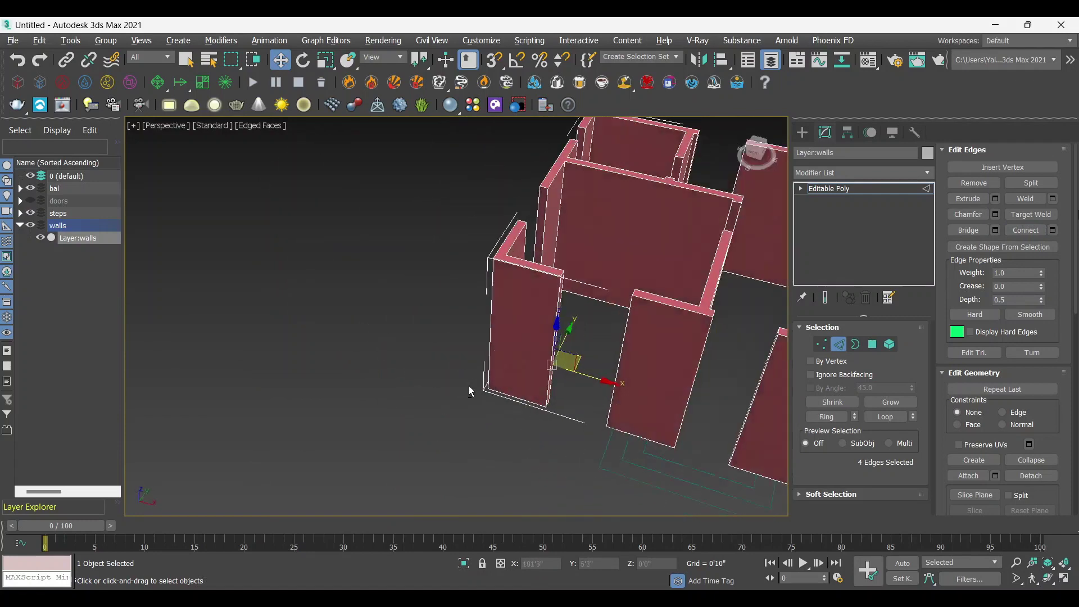
scroll(561, 365, down, 2)
click(426, 387)
scroll(425, 386, up, 3)
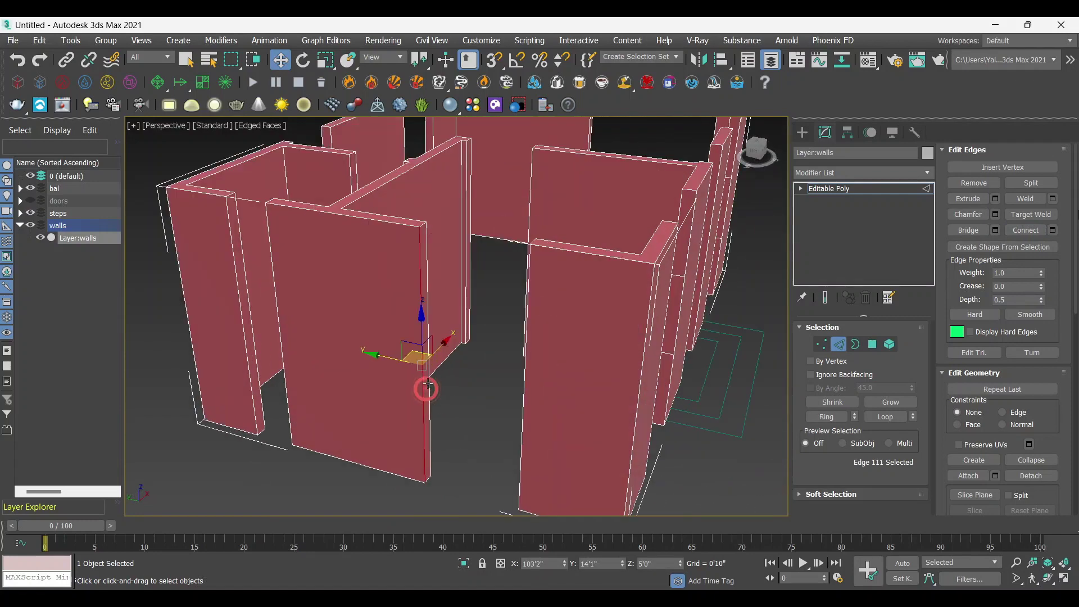
alt+middle_drag(431, 381, 480, 337)
ctrl+click(483, 325)
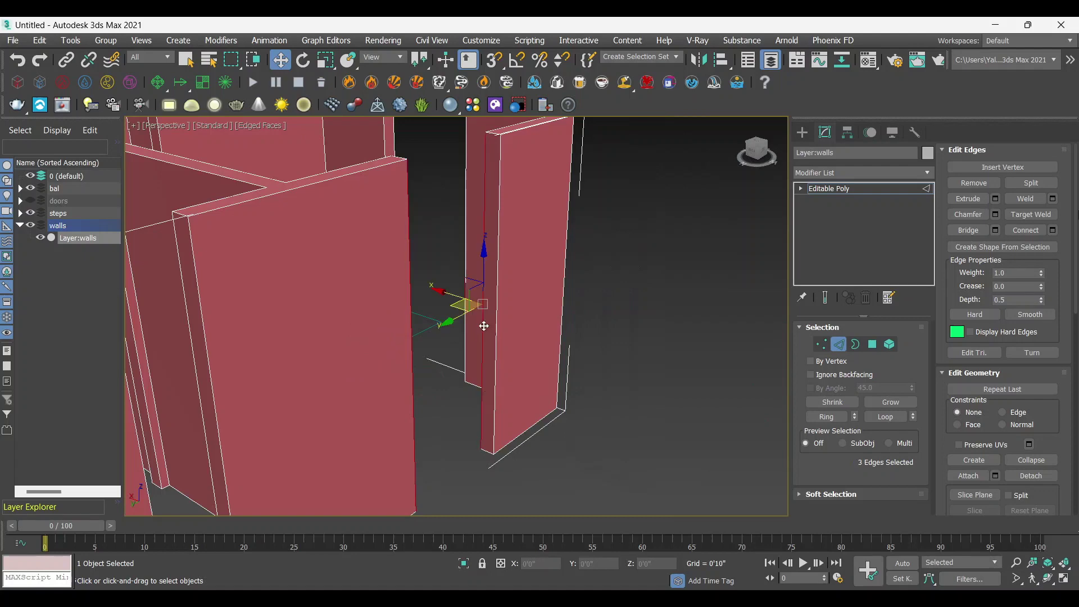
ctrl+click(494, 315)
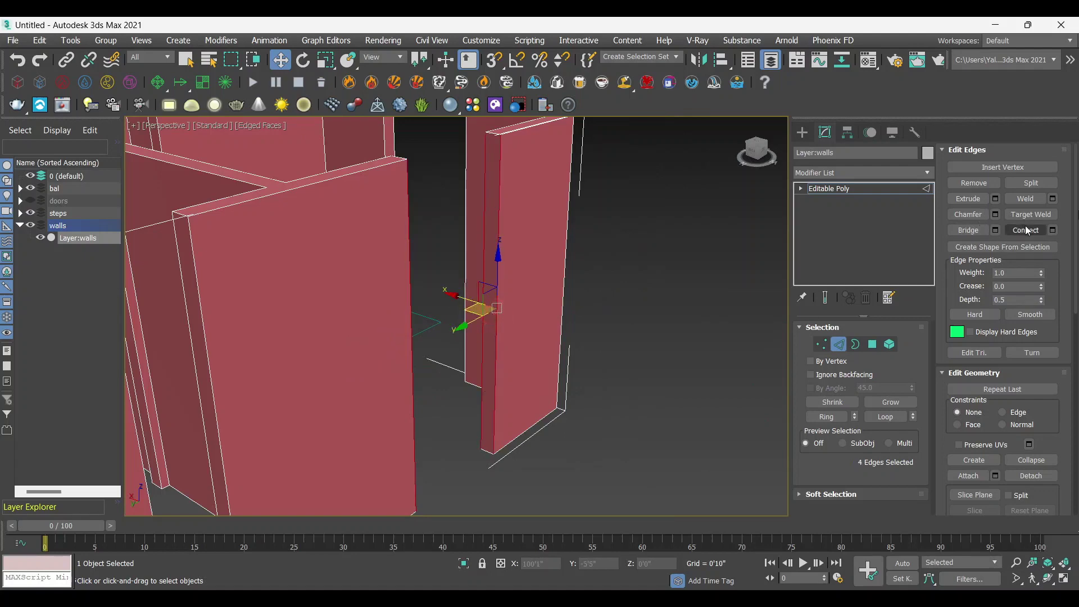
scroll(754, 297, down, 5)
scroll(545, 341, up, 2)
scroll(601, 331, up, 2)
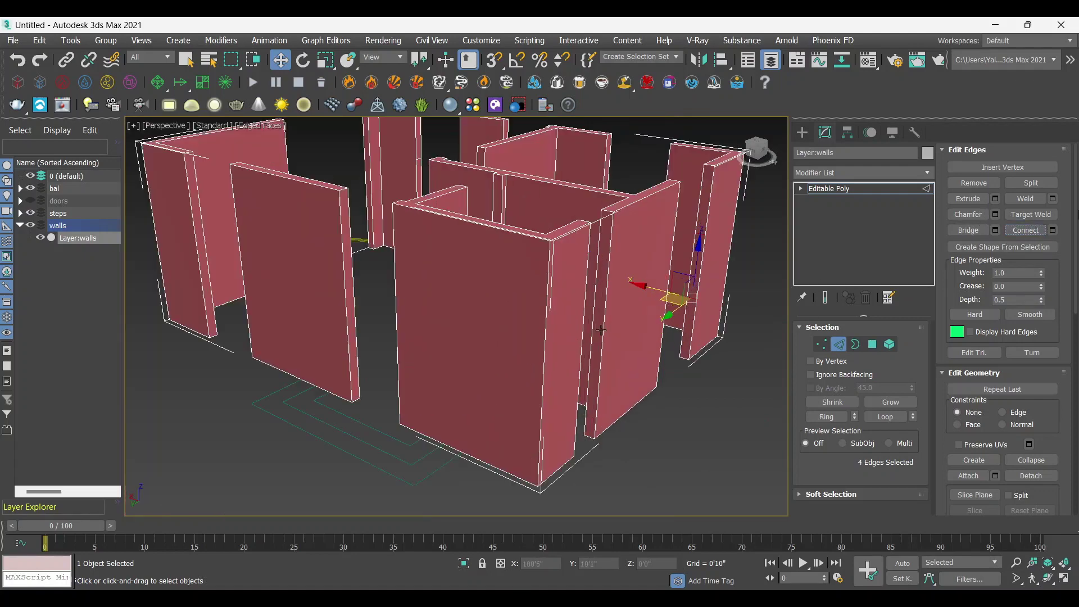
Step: Add both wall ends' edges at another opening and connect the selection
click(594, 322)
alt+middle_drag(594, 322, 562, 325)
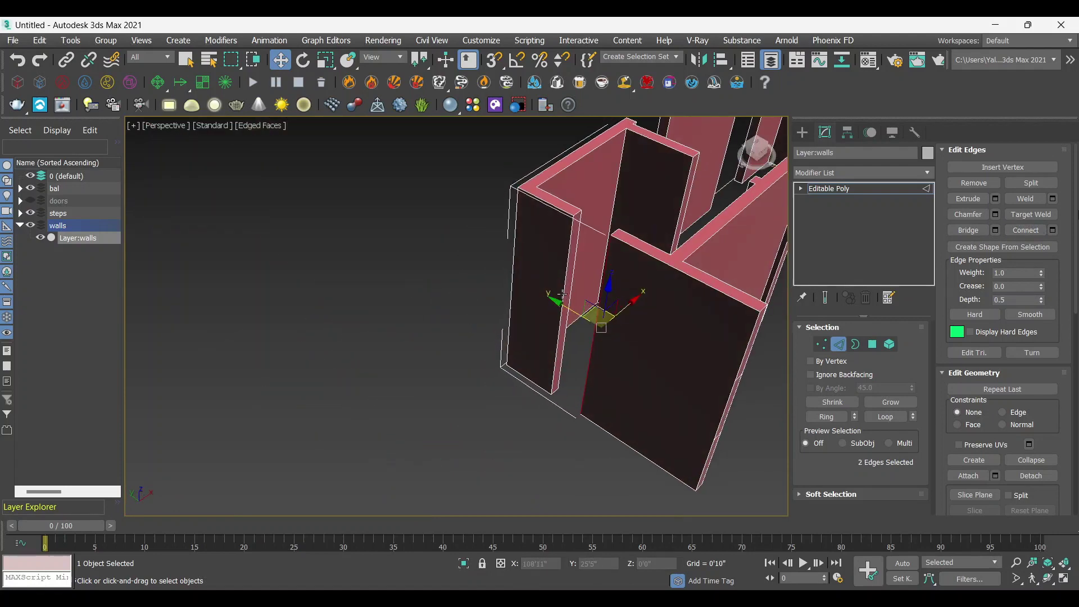
ctrl+click(563, 294)
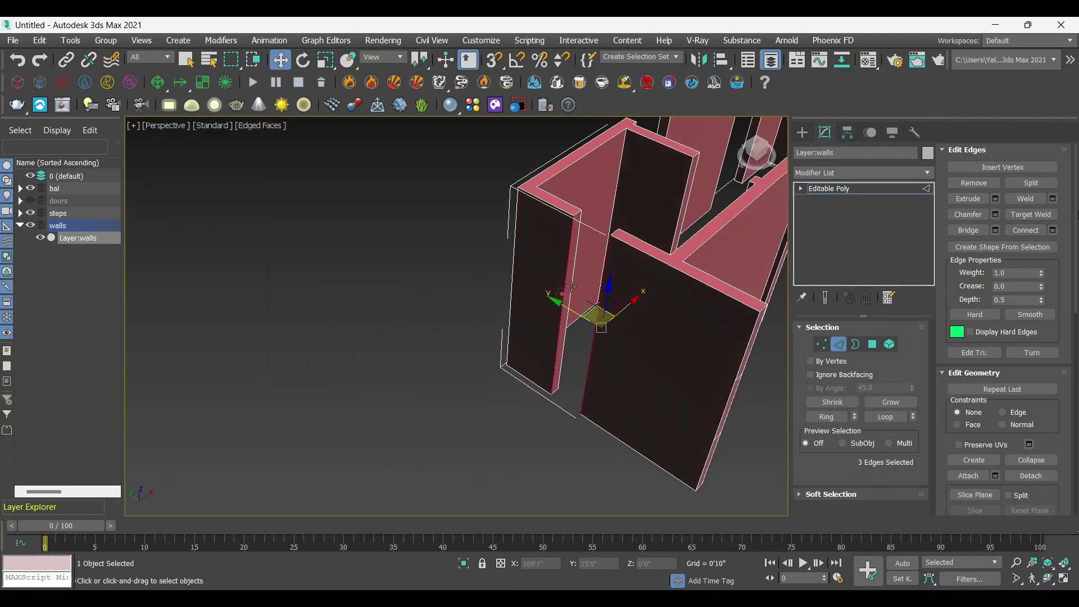
click(1030, 234)
Step: Select the edges beside the next opening and connect them with new horizontal edges
scroll(564, 365, up, 2)
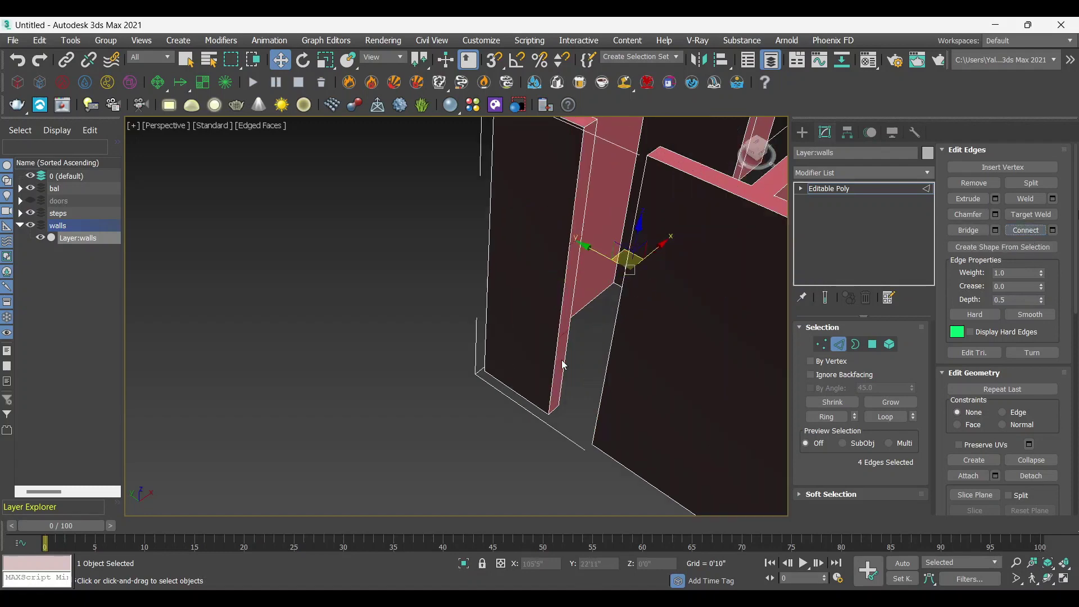
scroll(667, 383, down, 3)
mouse_move(667, 384)
alt+middle_down()
mouse_move(354, 418)
mouse_move(602, 312)
alt+middle_up()
scroll(354, 418, up, 3)
scroll(414, 415, down, 3)
scroll(521, 369, up, 3)
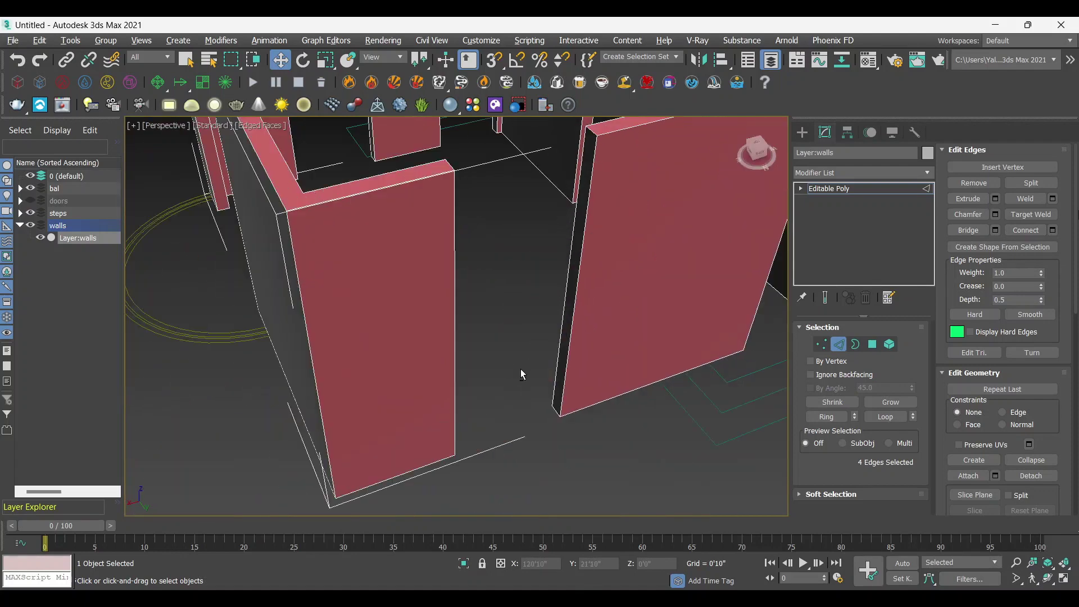
alt+middle_drag(521, 369, 620, 349)
click(639, 337)
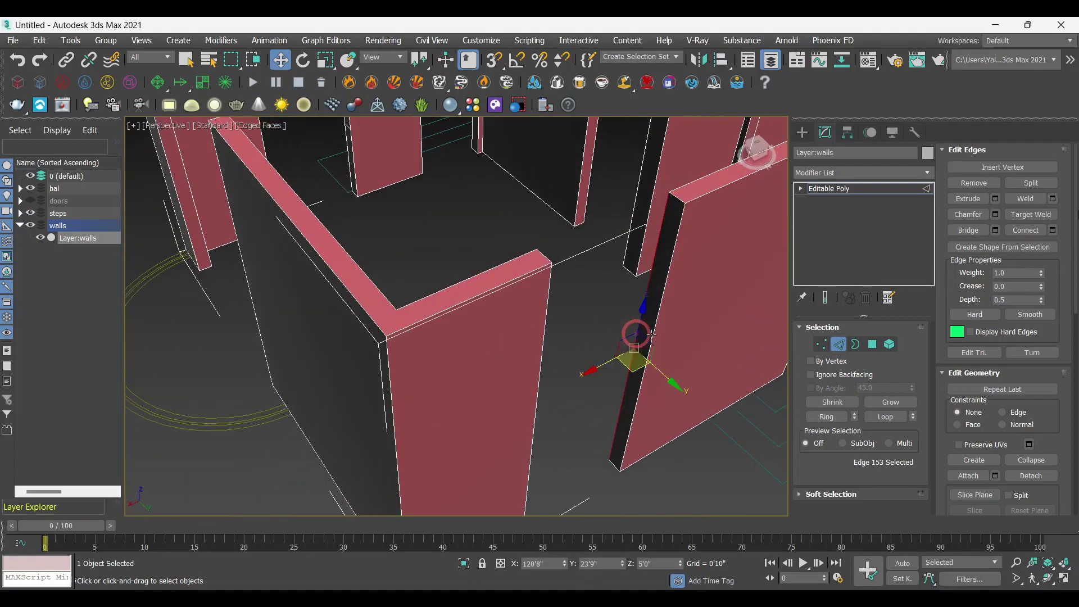
scroll(605, 395, up, 3)
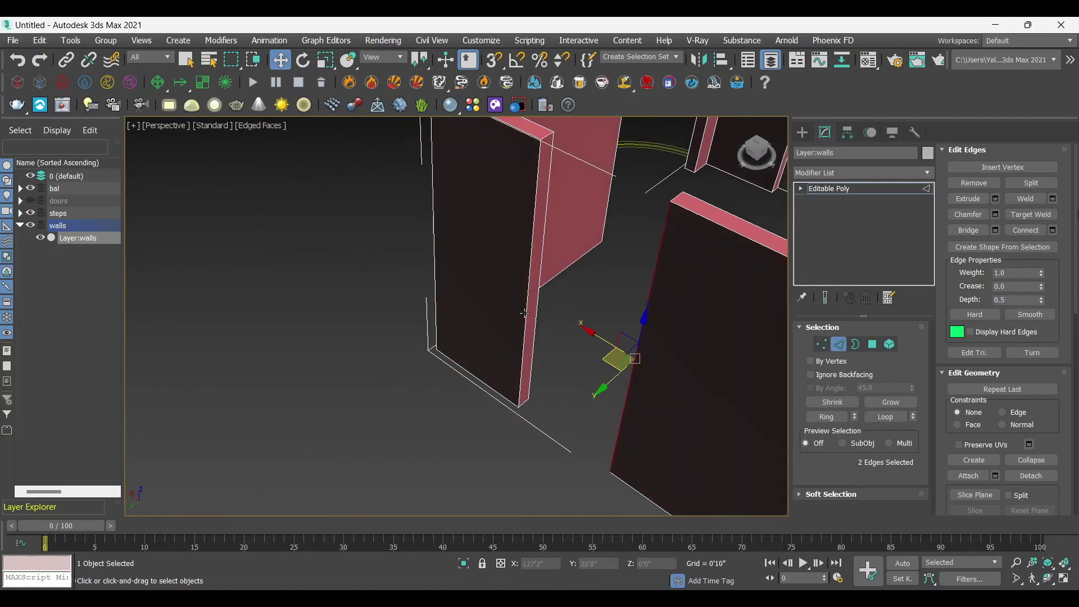
ctrl+click(518, 316)
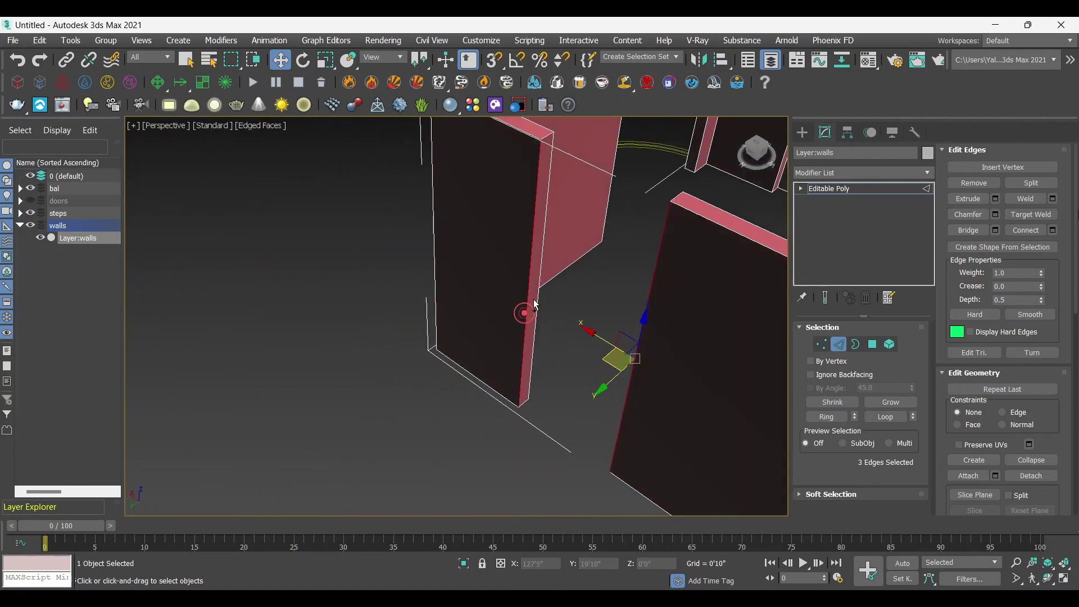
click(1017, 231)
Step: Orbit and zoom around the walls to review the new connecting edges
mouse_move(586, 369)
alt+middle_down()
mouse_move(673, 382)
mouse_move(701, 365)
mouse_move(563, 439)
mouse_move(537, 378)
alt+middle_up()
scroll(643, 366, down, 10)
scroll(477, 374, up, 3)
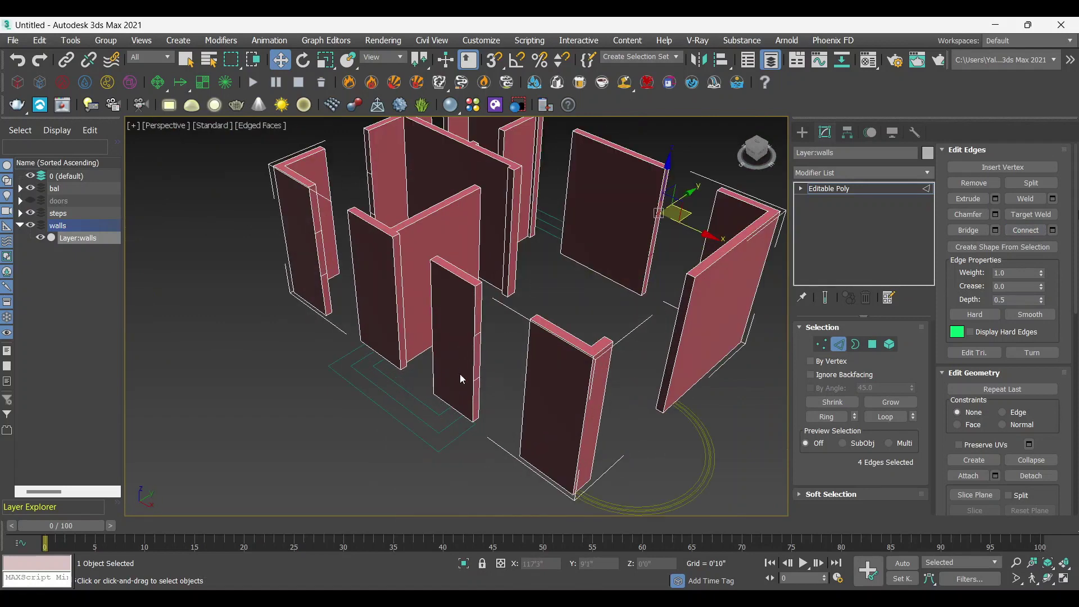
alt+middle_drag(510, 411, 507, 381)
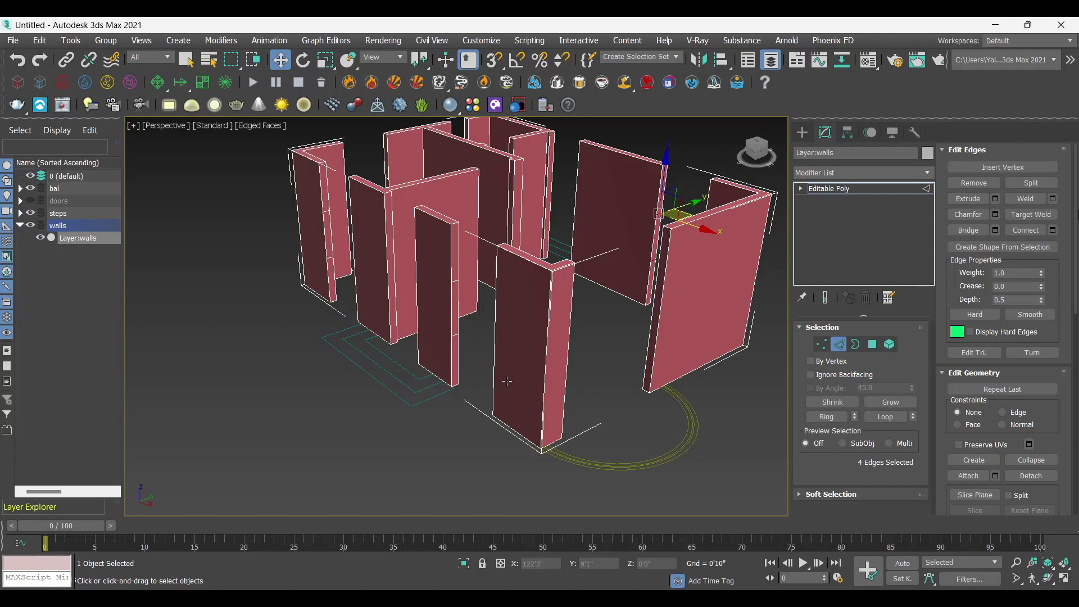
mouse_move(788, 404)
alt+middle_down()
mouse_move(608, 413)
mouse_move(619, 400)
alt+middle_up()
scroll(562, 382, up, 3)
scroll(467, 349, up, 3)
mouse_move(467, 353)
alt+middle_down()
mouse_move(504, 374)
mouse_move(530, 368)
alt+middle_up()
Step: Set the first wall end's dividing edges to Z 3'0" and 7'0"
click(578, 348)
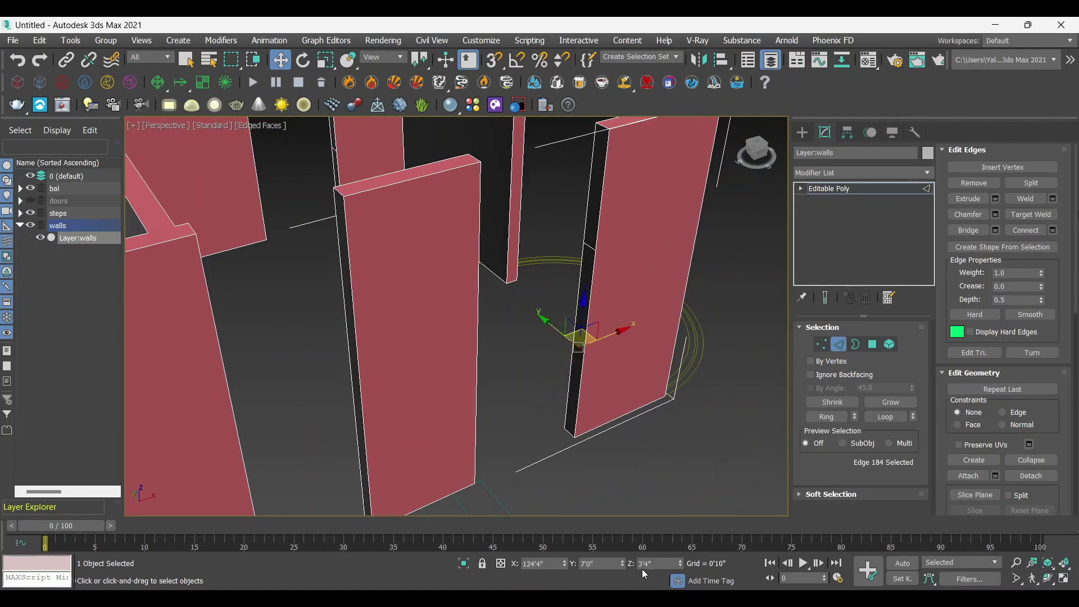
click(587, 247)
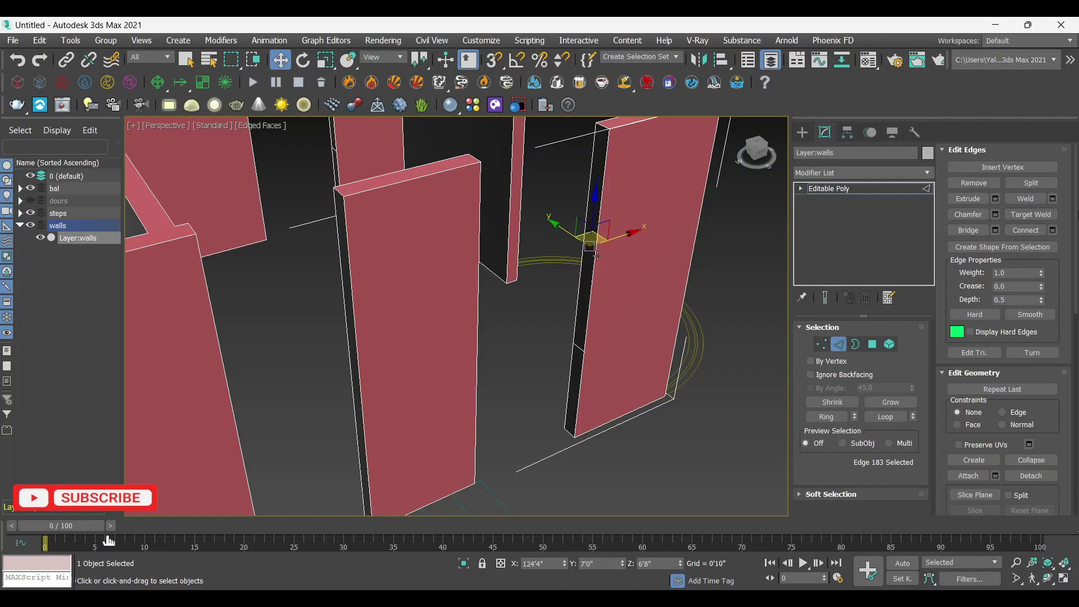
click(652, 564)
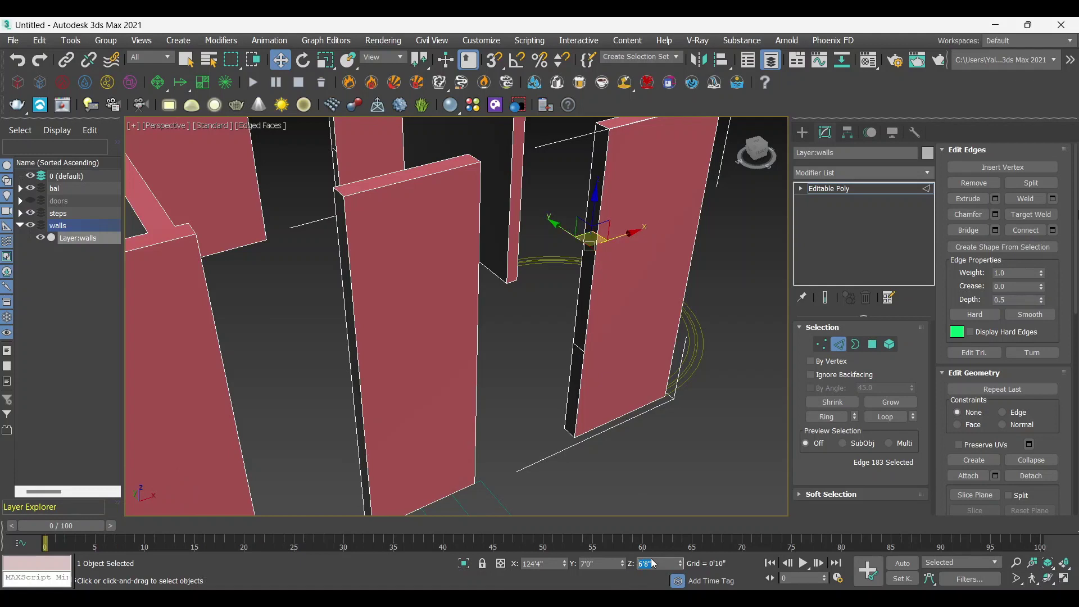
click(576, 347)
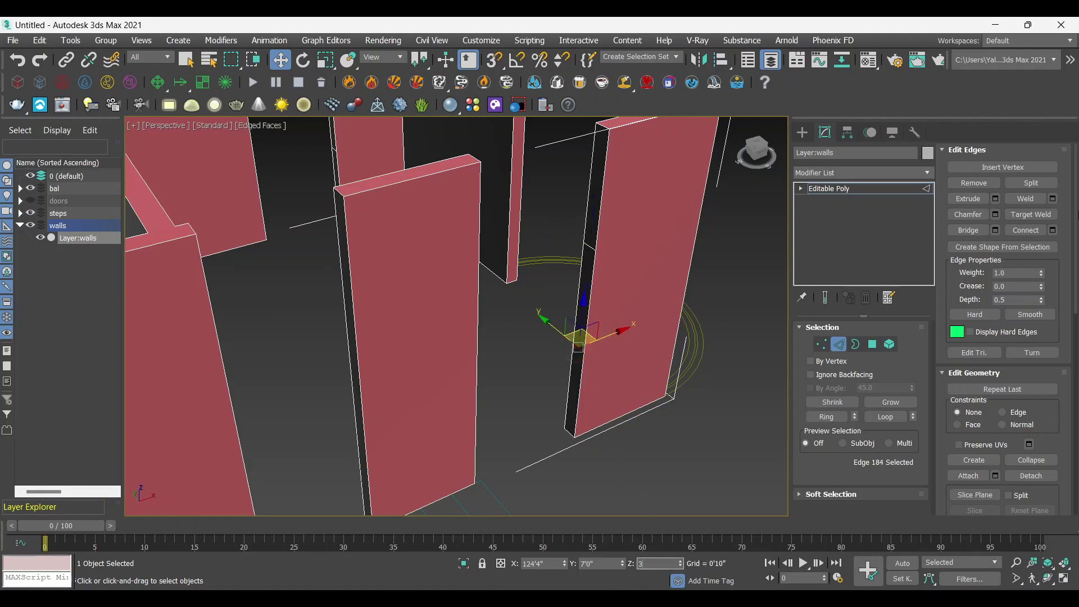
text(3)
key(Return)
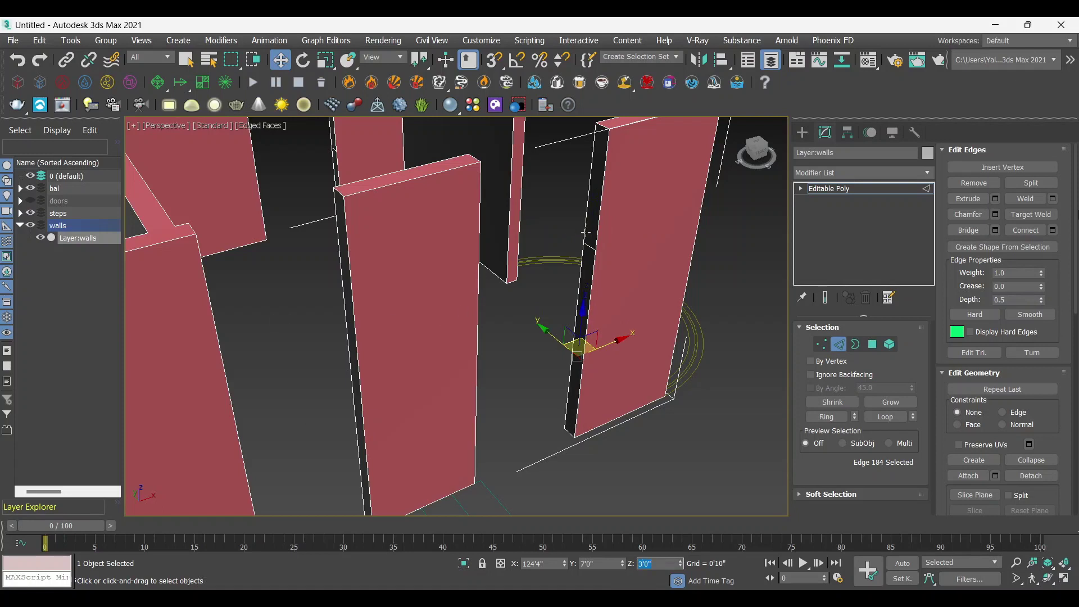
click(587, 243)
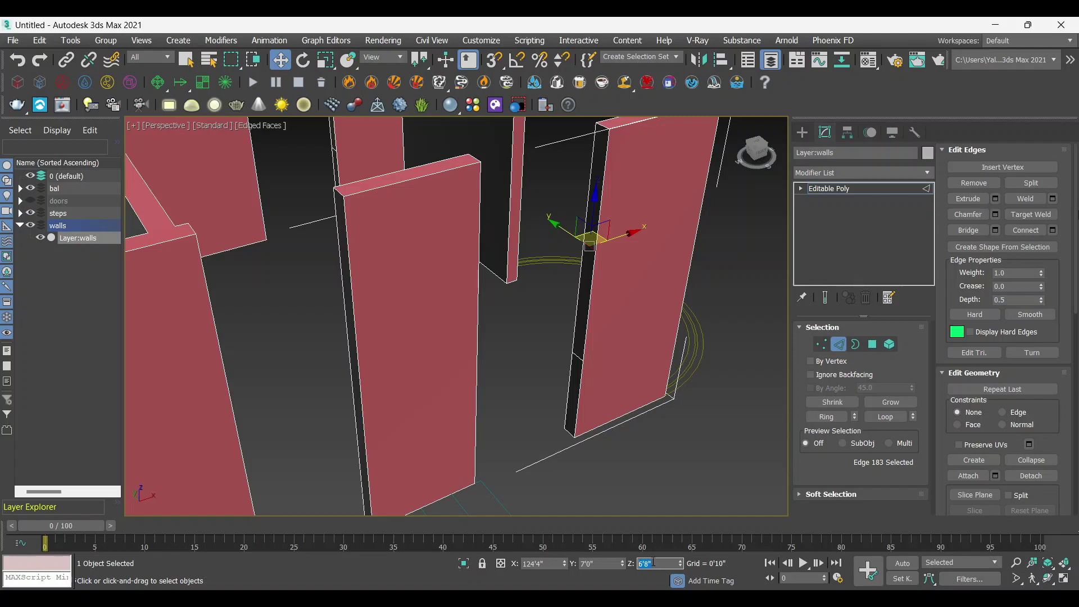
key(Return)
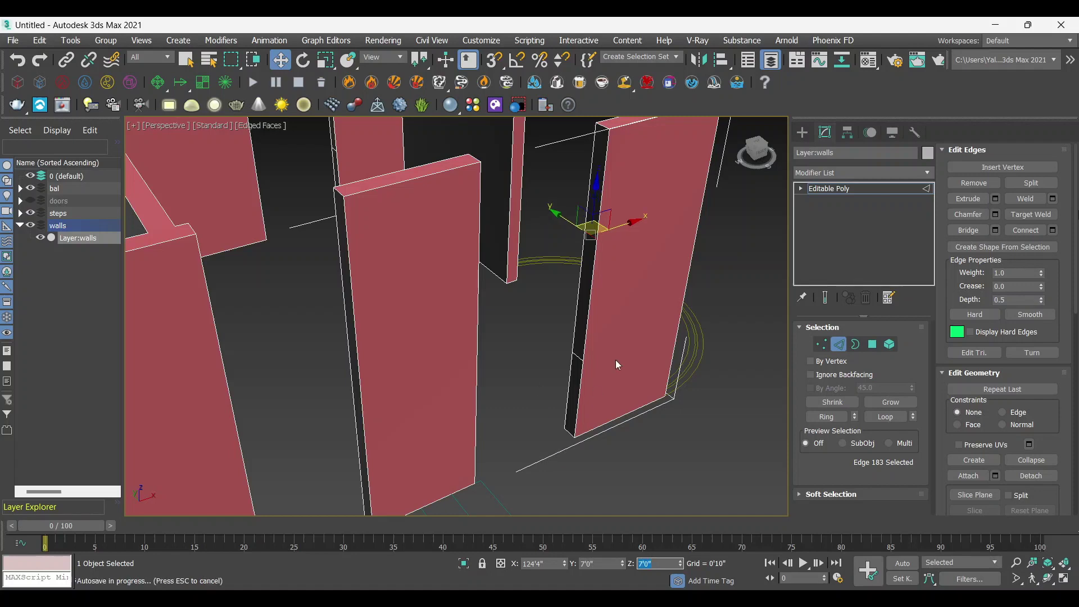
Step: Set the next wall end's lower edge to 3'0" and upper edge to 7'0"
scroll(613, 378, down, 3)
mouse_move(617, 380)
alt+middle_down()
mouse_move(525, 390)
mouse_move(528, 315)
alt+middle_up()
scroll(528, 315, up, 2)
click(530, 325)
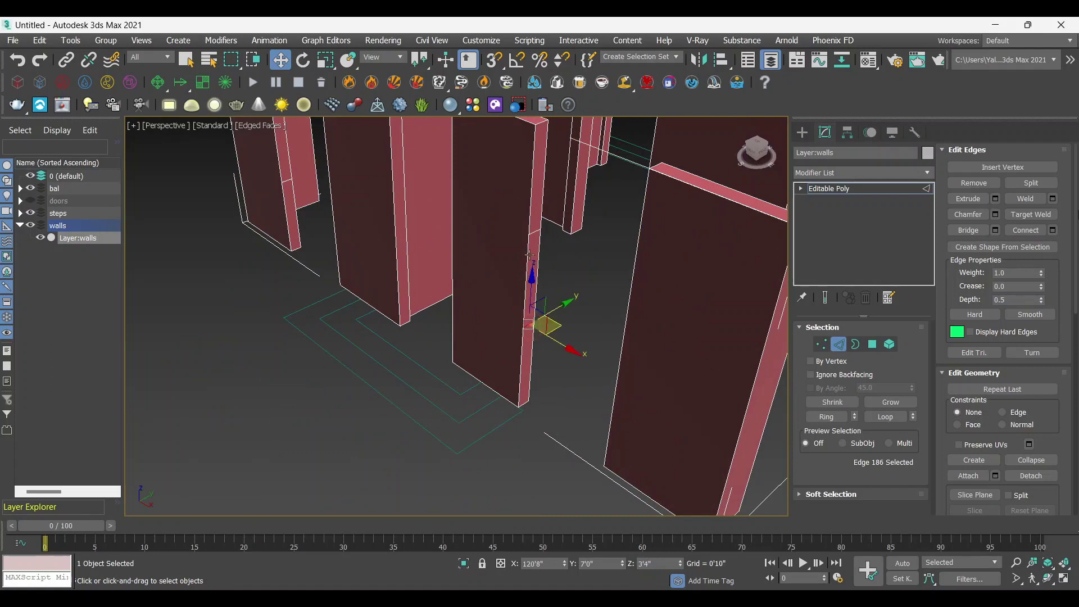
scroll(529, 245, up, 2)
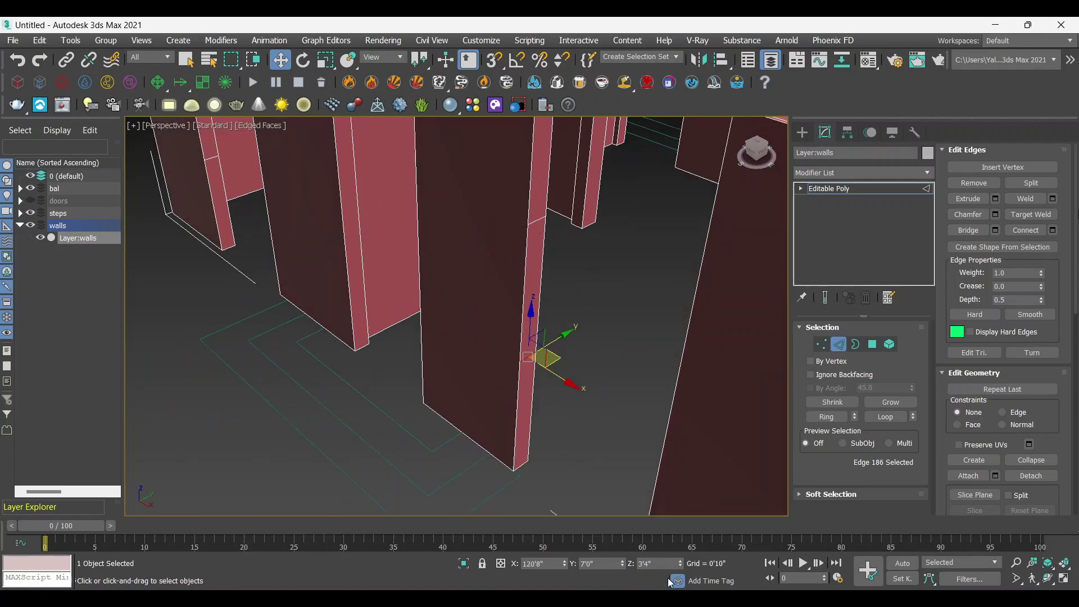
click(636, 565)
key(Return)
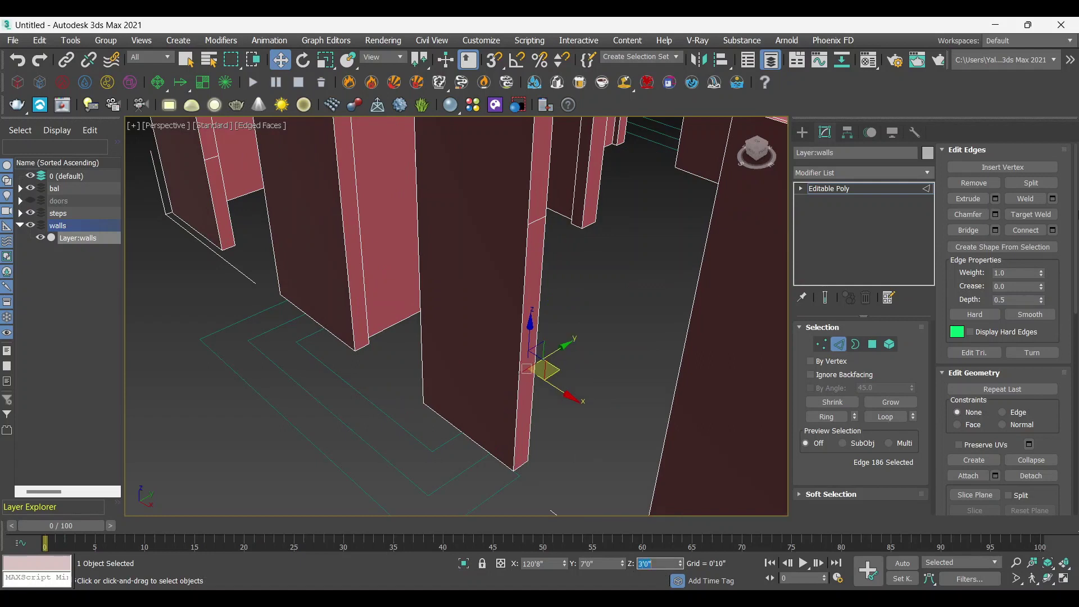
click(538, 225)
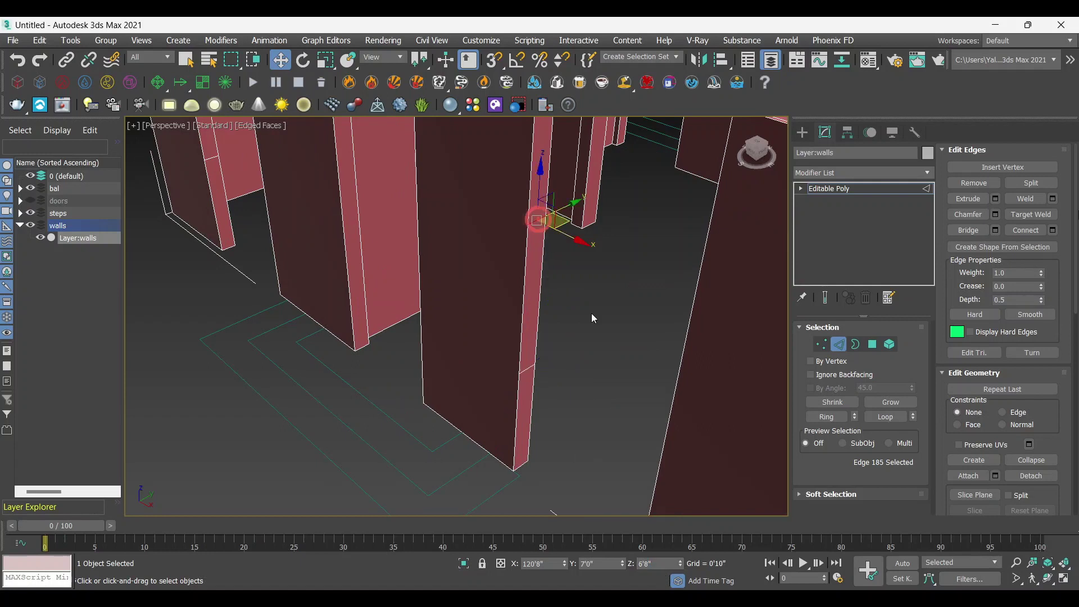
click(655, 564)
text(7)
key(Return)
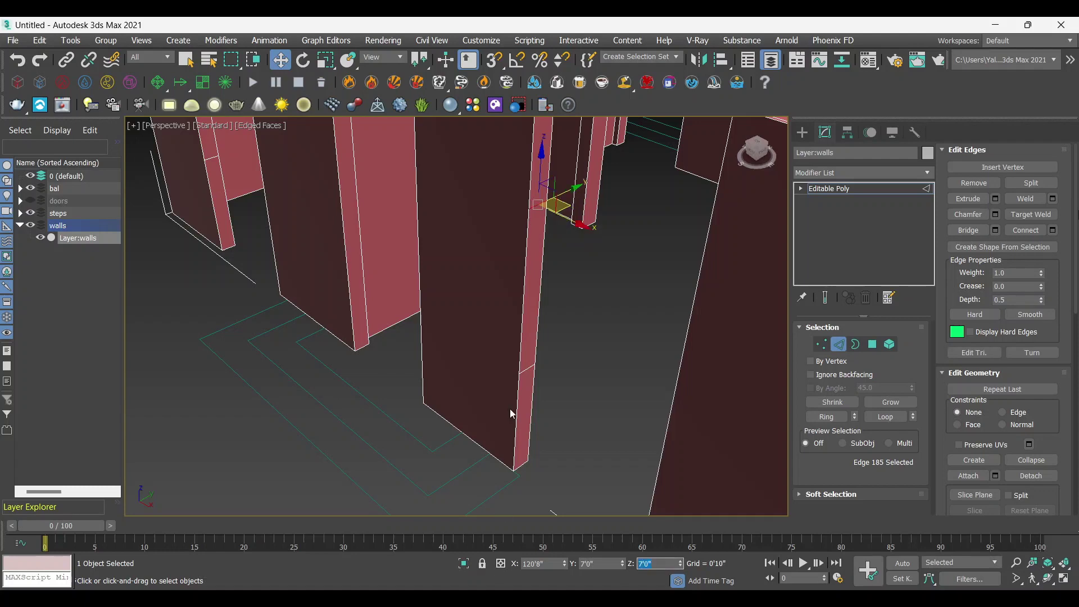
Step: Move another wall end's dividing edges to heights 3'0" and 7'0"
scroll(512, 414, down, 5)
scroll(506, 360, up, 1)
scroll(466, 357, up, 5)
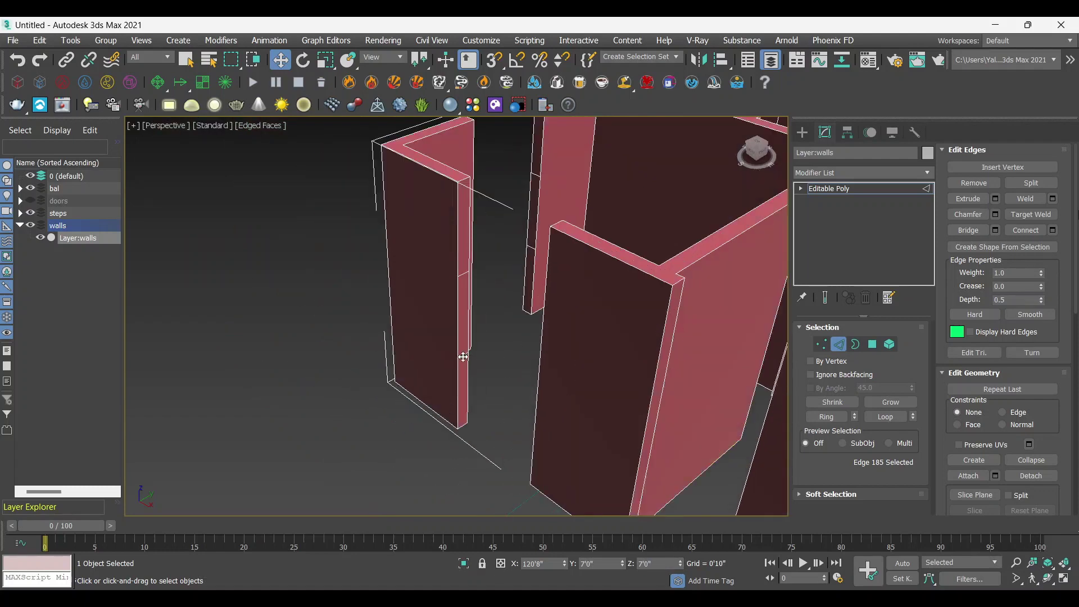
click(463, 357)
drag(673, 563, 632, 567)
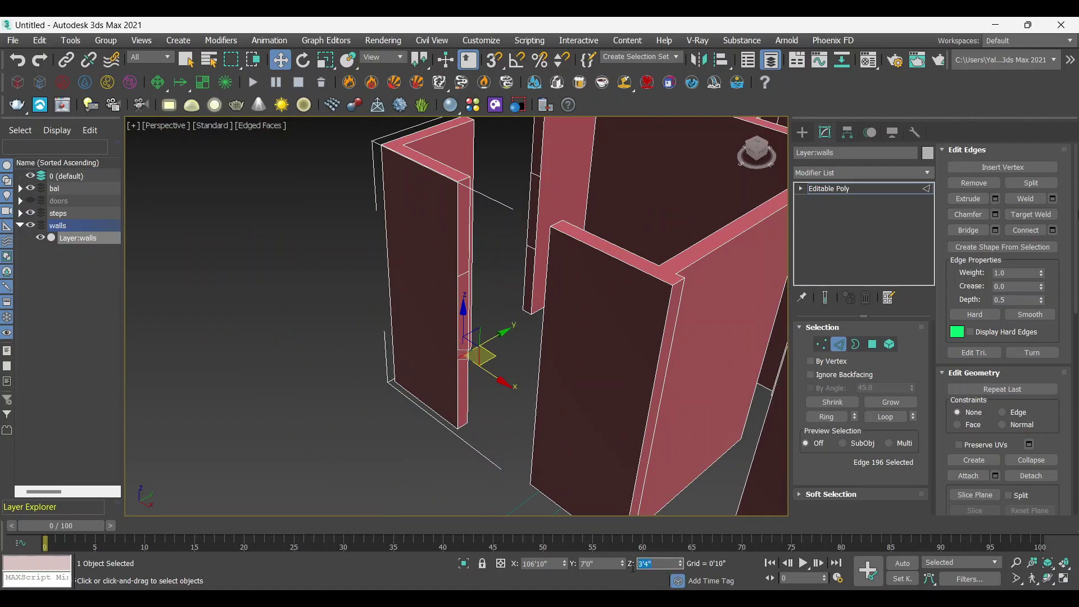
text('0")
key(Return)
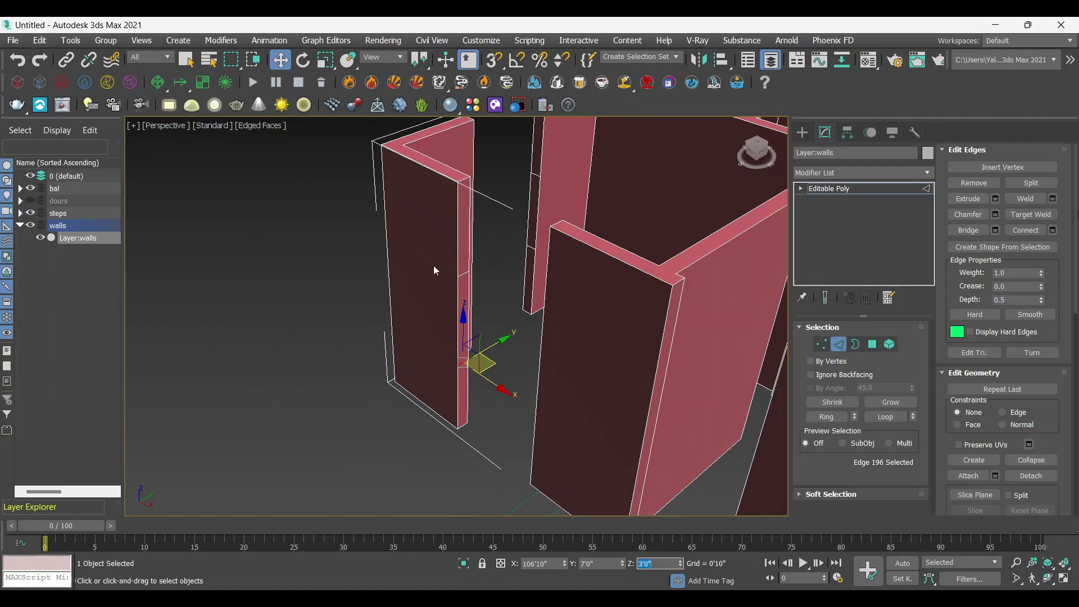
click(460, 273)
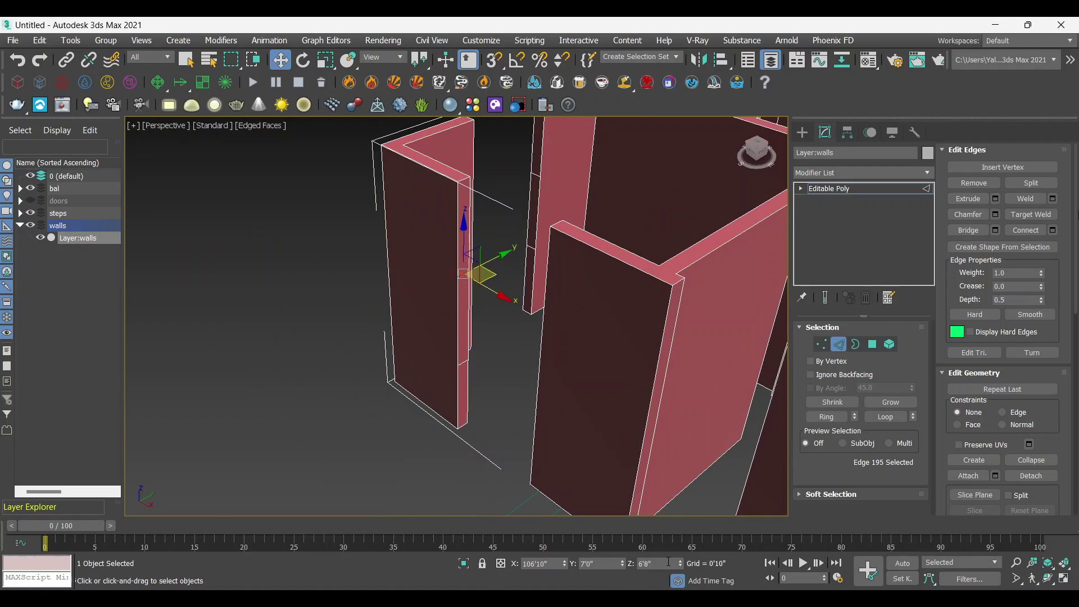
text(7)
key(Return)
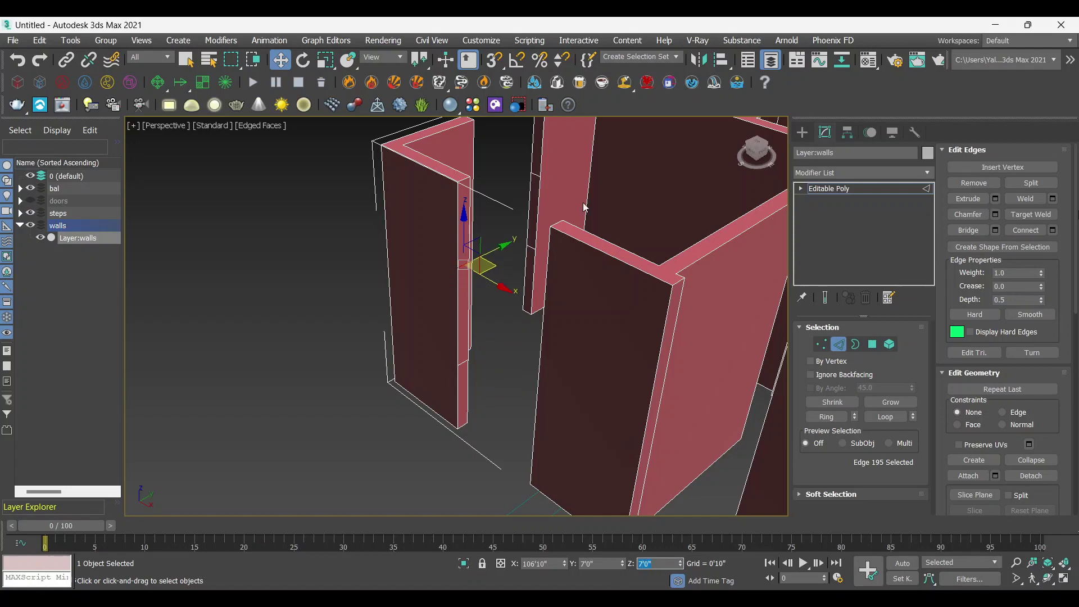
Step: Position the last wall end's dividing edges at Z 3'0" and 7'0"
mouse_move(448, 386)
alt+middle_down()
mouse_move(578, 406)
mouse_move(572, 355)
mouse_move(495, 365)
alt+middle_up()
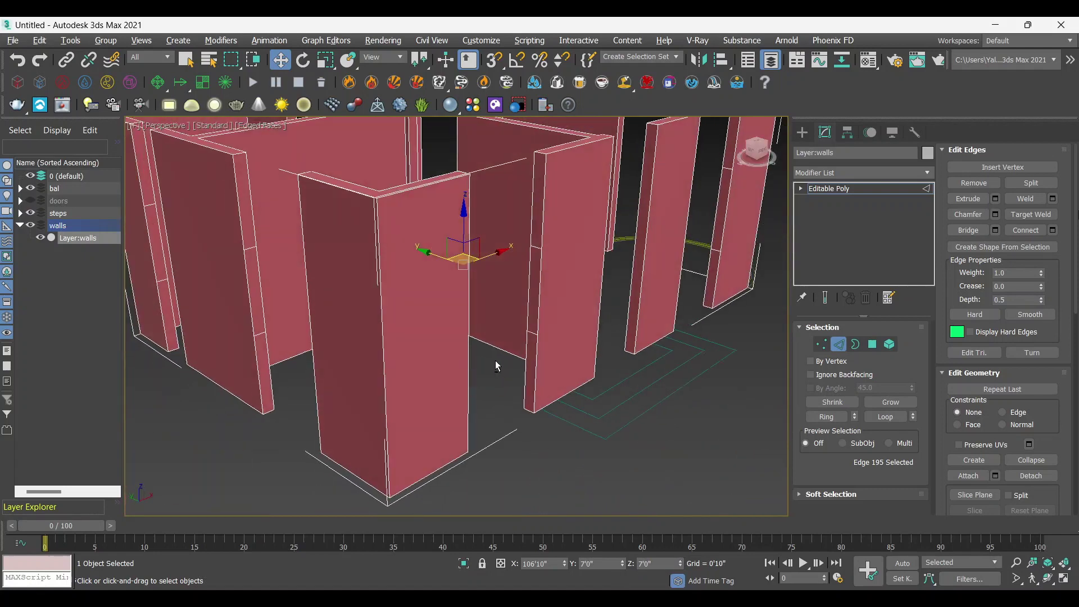
click(530, 348)
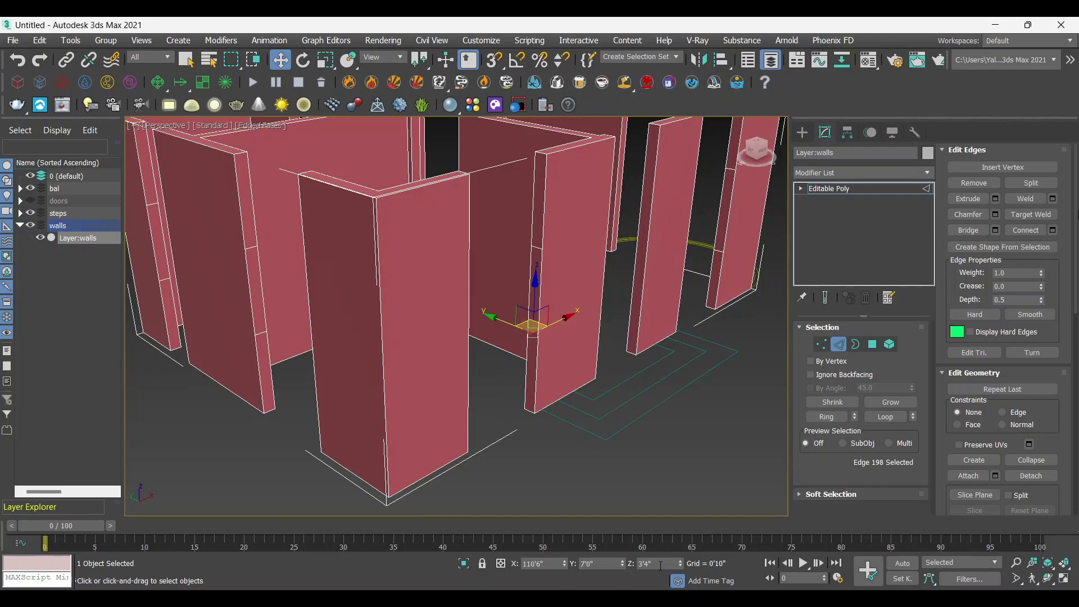
text(3)
key(Return)
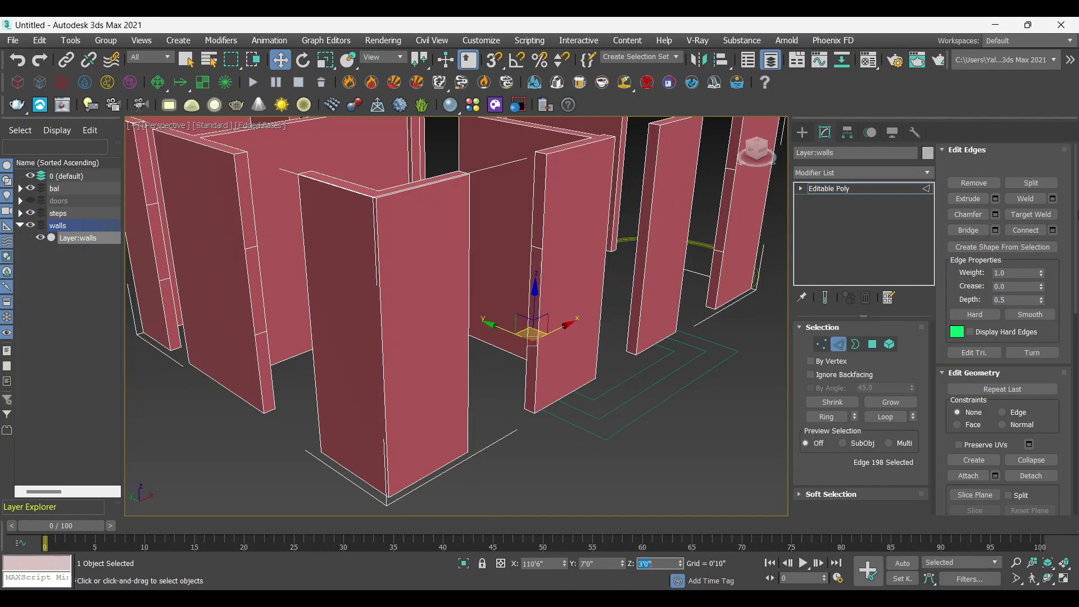
click(533, 245)
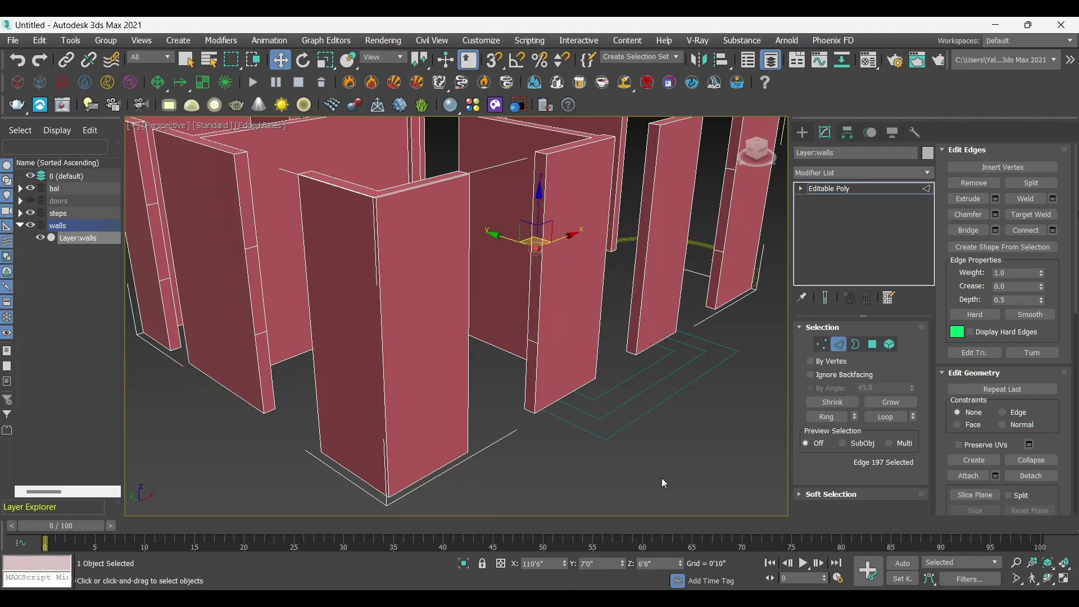
double_click(666, 562)
text(7)
key(Return)
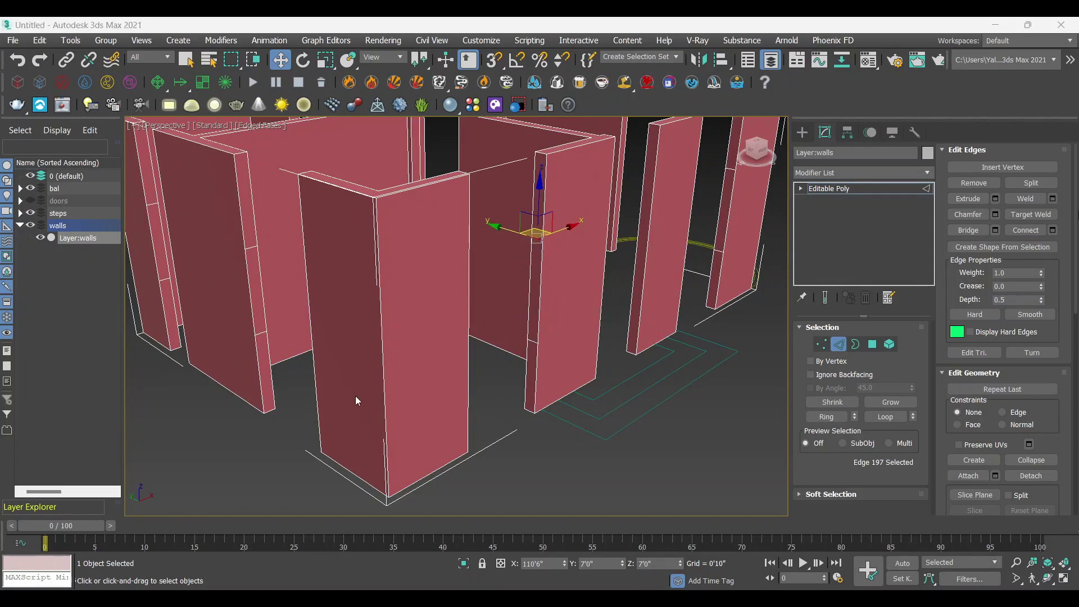
Step: Set the first wall end's lower edge to 3'0" and its upper edge to 7'0"
scroll(329, 388, up, 3)
scroll(278, 360, up, 2)
click(237, 311)
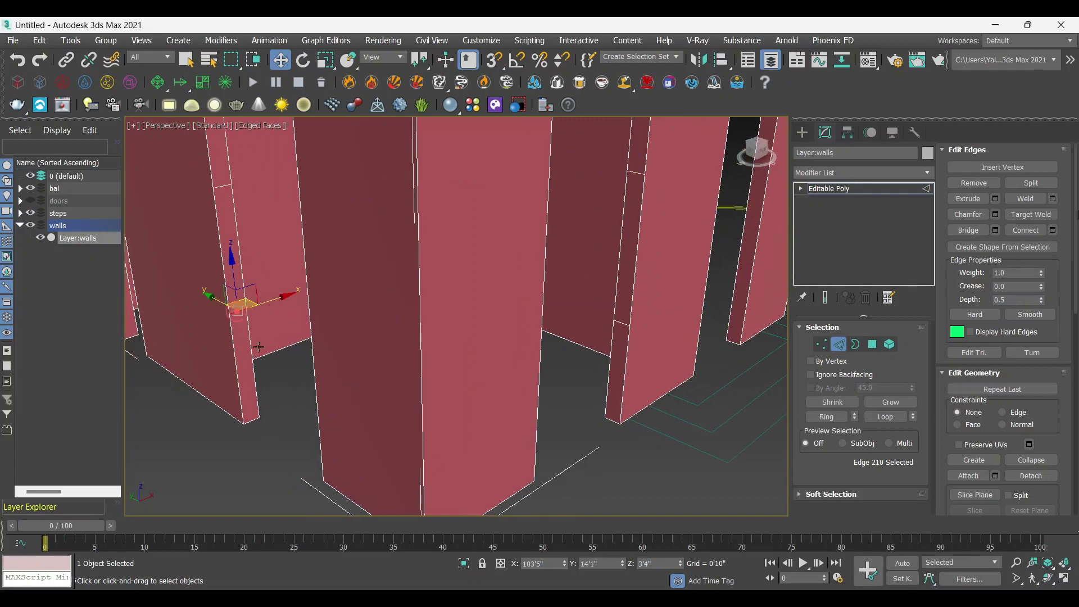
mouse_move(236, 311)
middle_down()
mouse_move(285, 332)
mouse_move(335, 375)
middle_up()
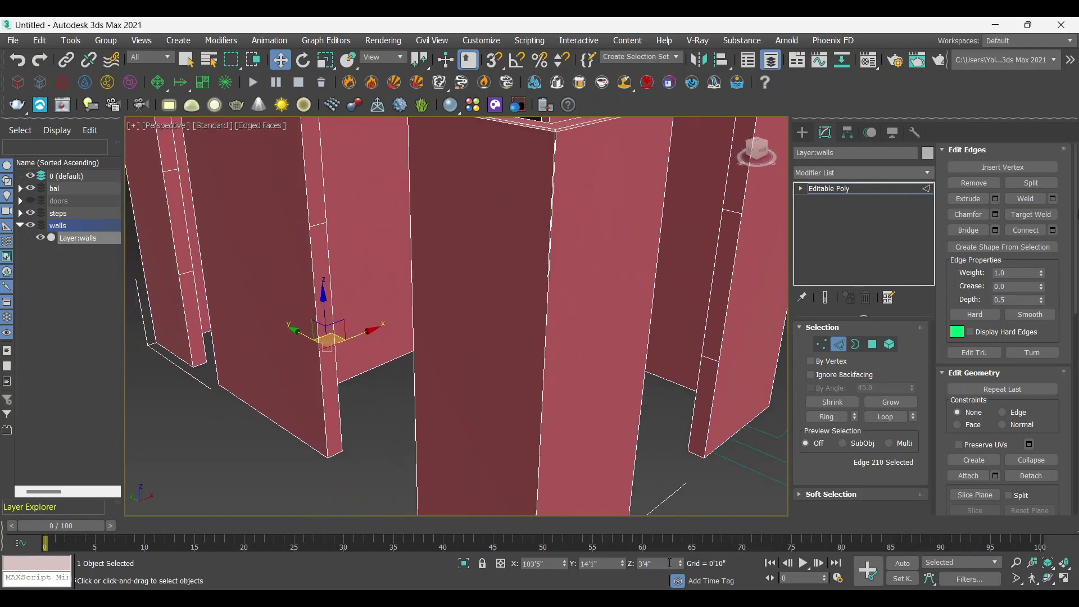
drag(670, 564, 637, 567)
key(Return)
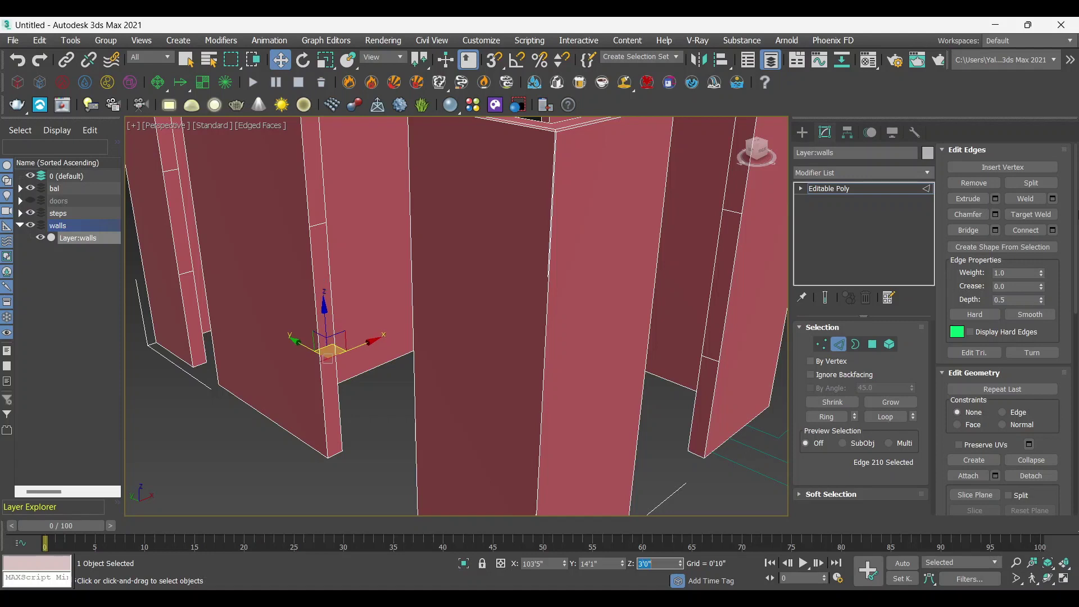
click(328, 225)
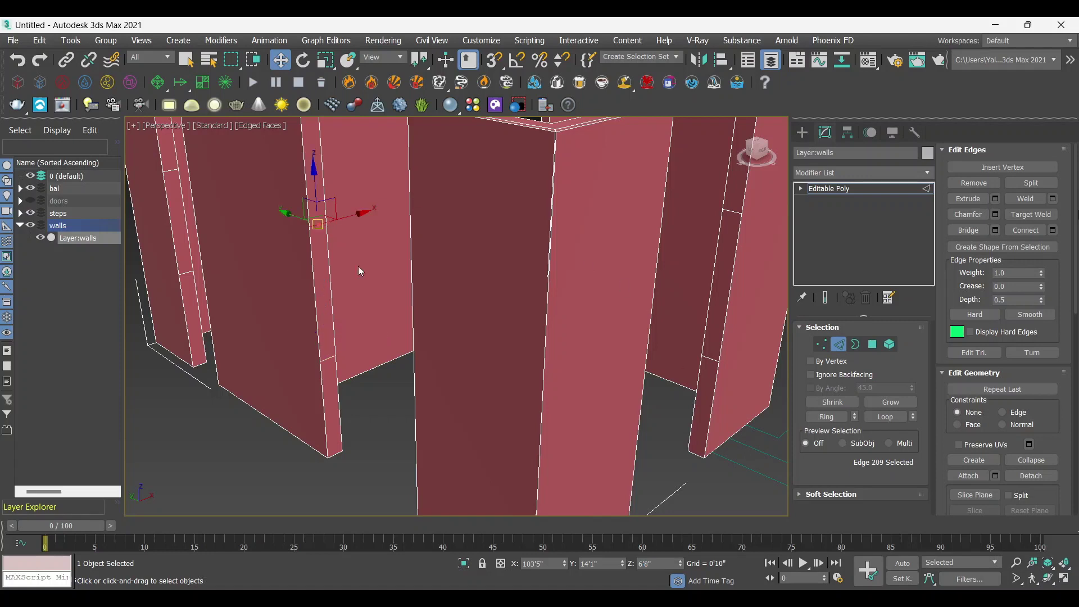
text(7)
key(Return)
Step: Set the next wall end's edges to a 3'0" sill and a 7'0" head height
scroll(495, 388, down, 3)
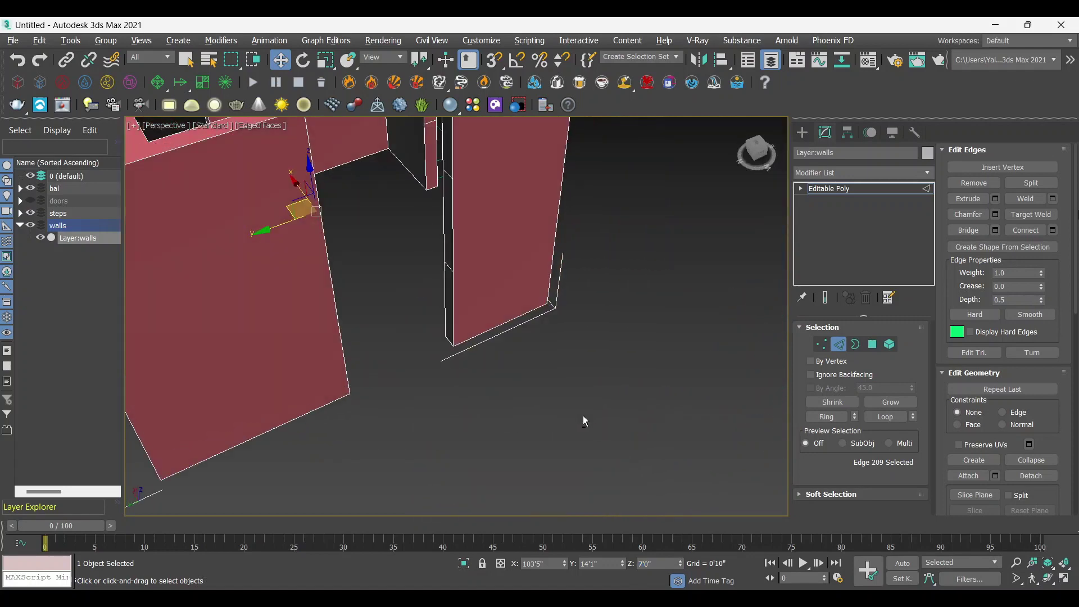
alt+middle_drag(494, 307, 541, 418)
click(541, 417)
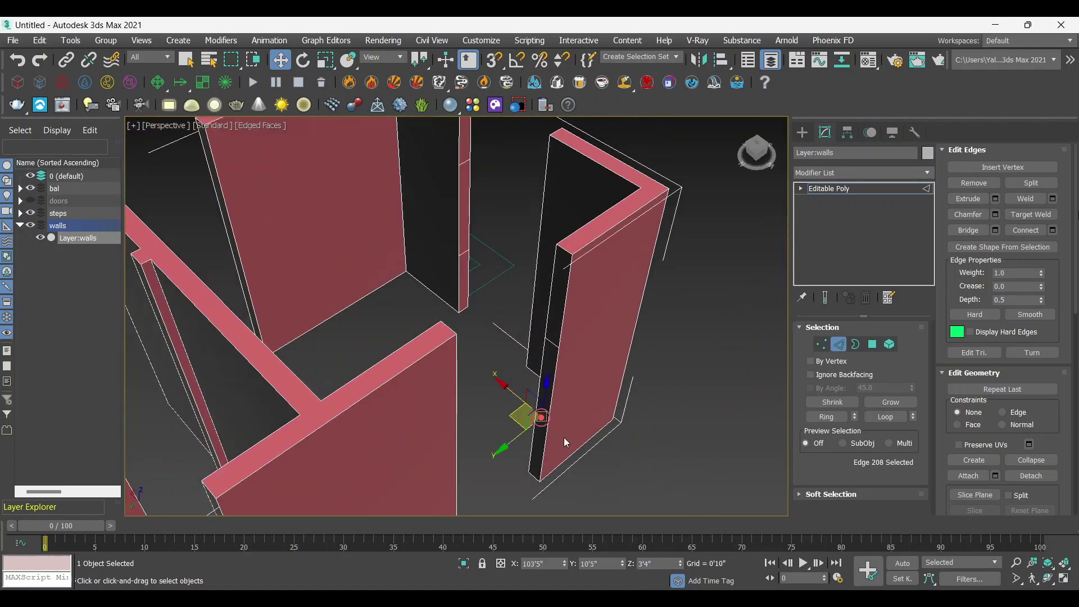
scroll(564, 437, up, 3)
drag(662, 562, 636, 569)
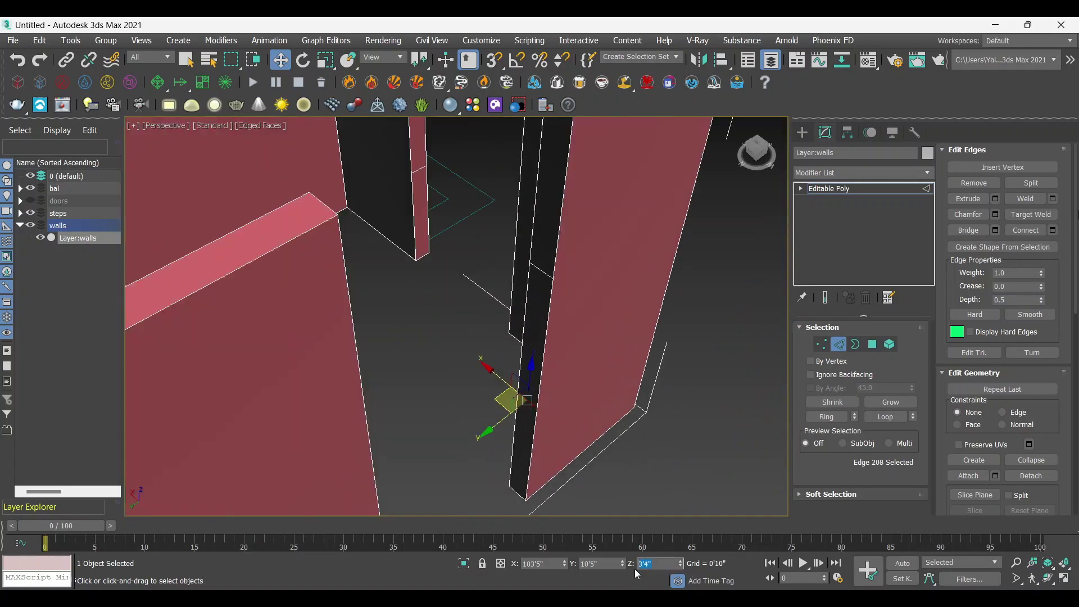
text(3')
key(Return)
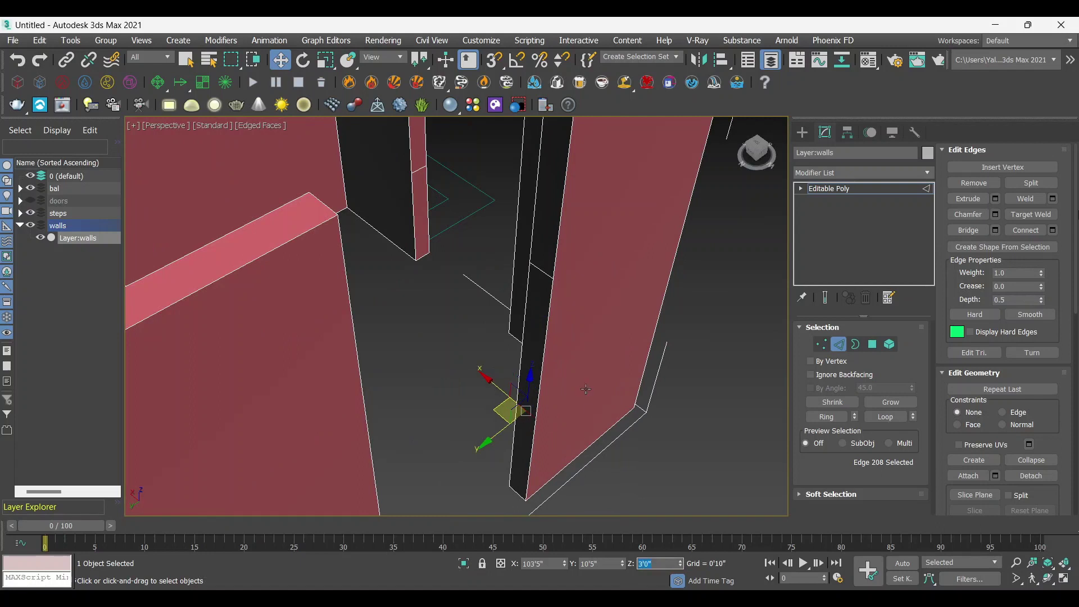
click(546, 284)
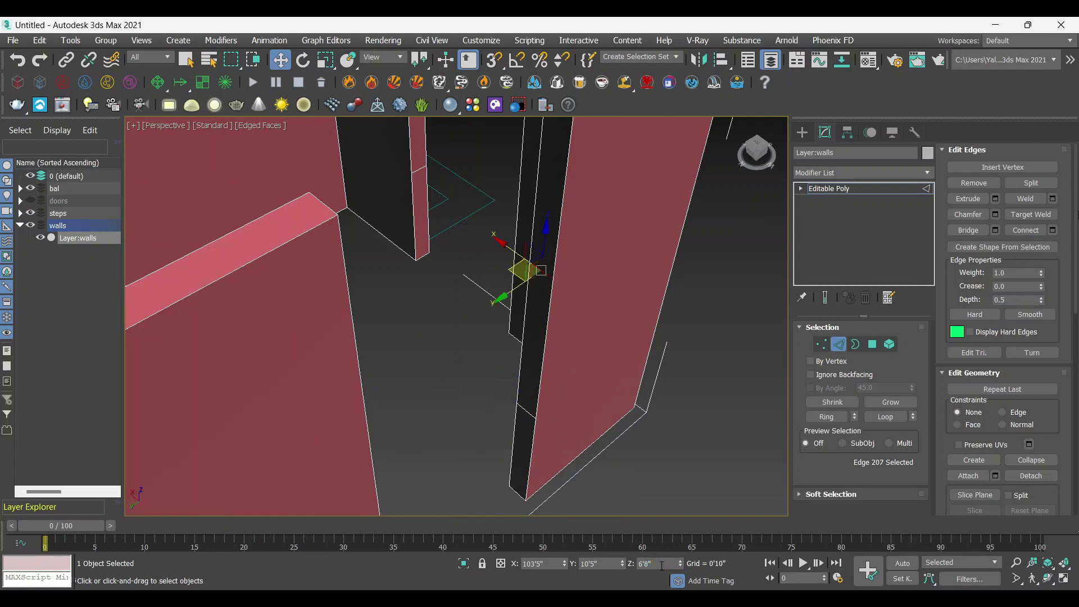
text(7')
key(Return)
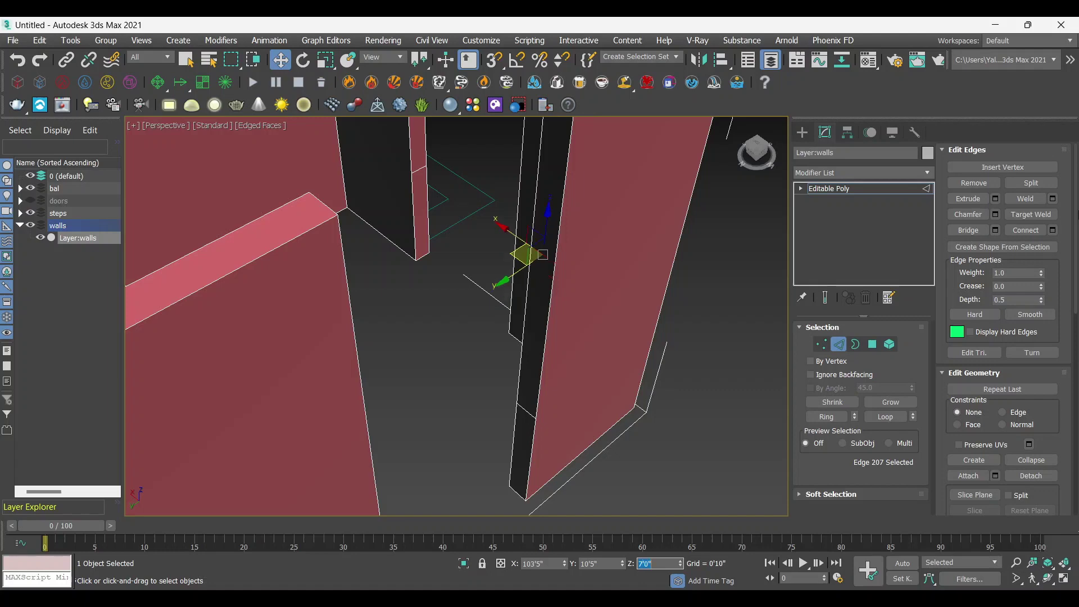
Step: Orbit to the next opening and select its wall-end edge, currently at 3'4"
scroll(585, 455, down, 5)
alt+middle_drag(496, 422, 520, 407)
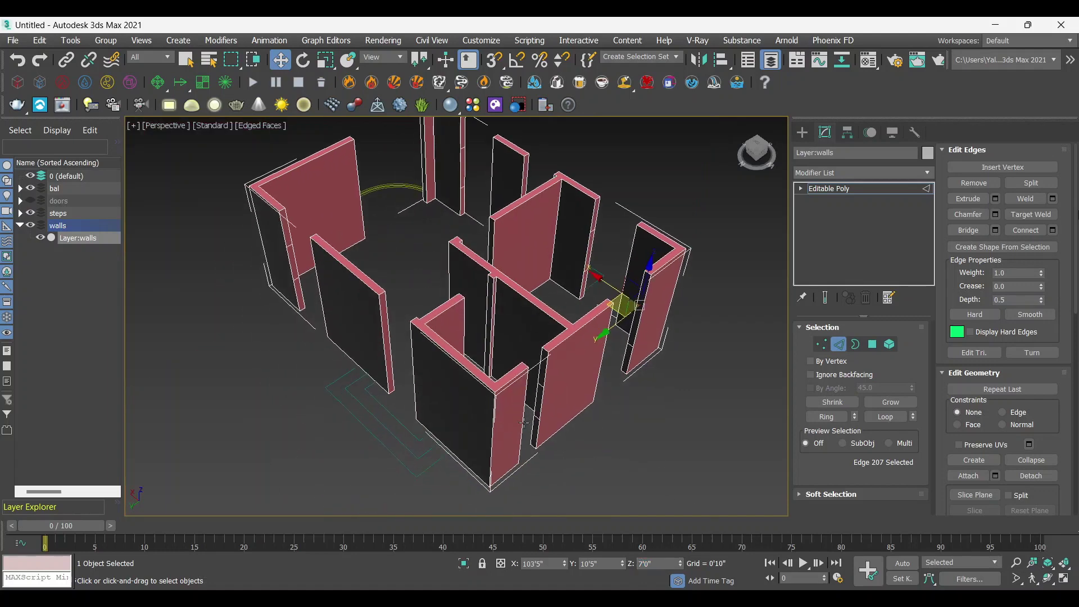
scroll(539, 444, up, 5)
scroll(537, 441, up, 3)
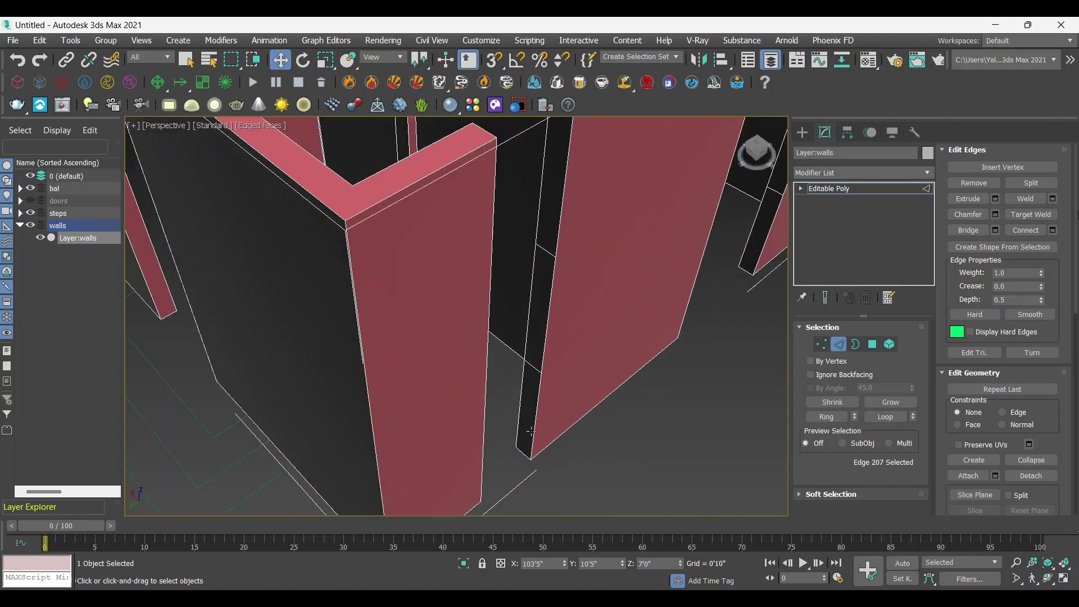
click(538, 369)
alt+middle_drag(538, 371, 522, 399)
scroll(523, 350, up, 2)
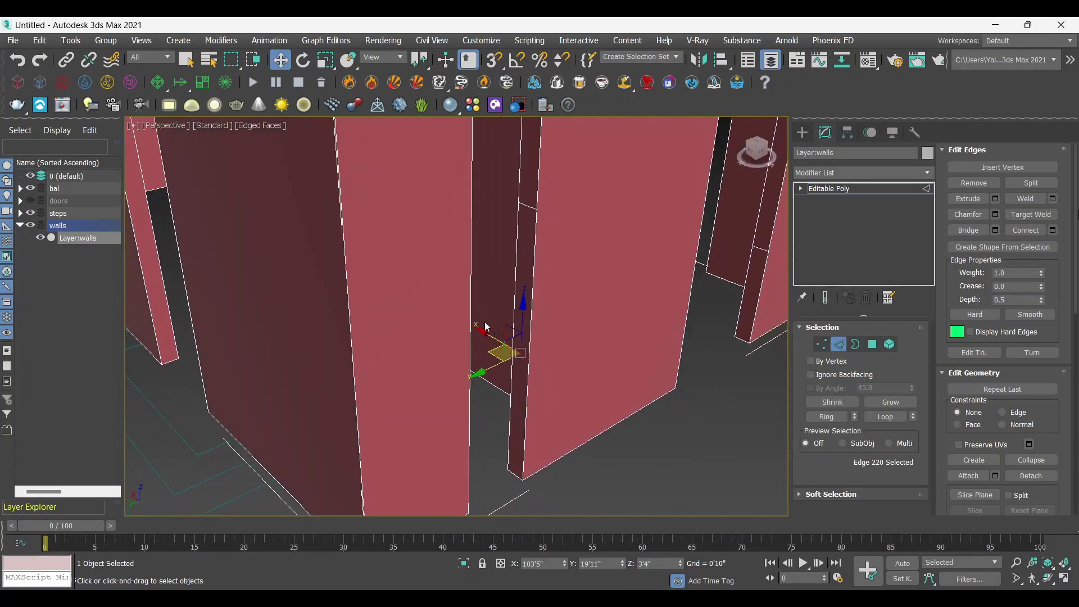
Step: Set the sill edges on both ends of this opening to 5'0"
click(649, 566)
text(5)
key(Return)
mouse_move(450, 220)
alt+middle_down()
mouse_move(446, 333)
mouse_move(432, 306)
alt+middle_up()
click(459, 298)
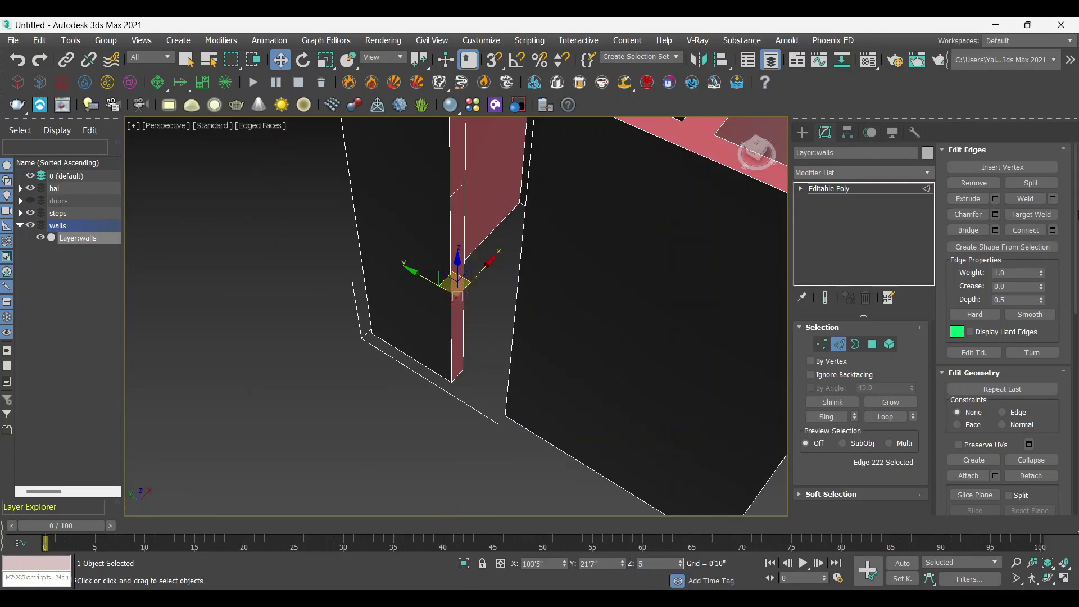
key(Return)
Step: Raise the upper edges on both wall ends from 6'8" to 7'0"
click(447, 185)
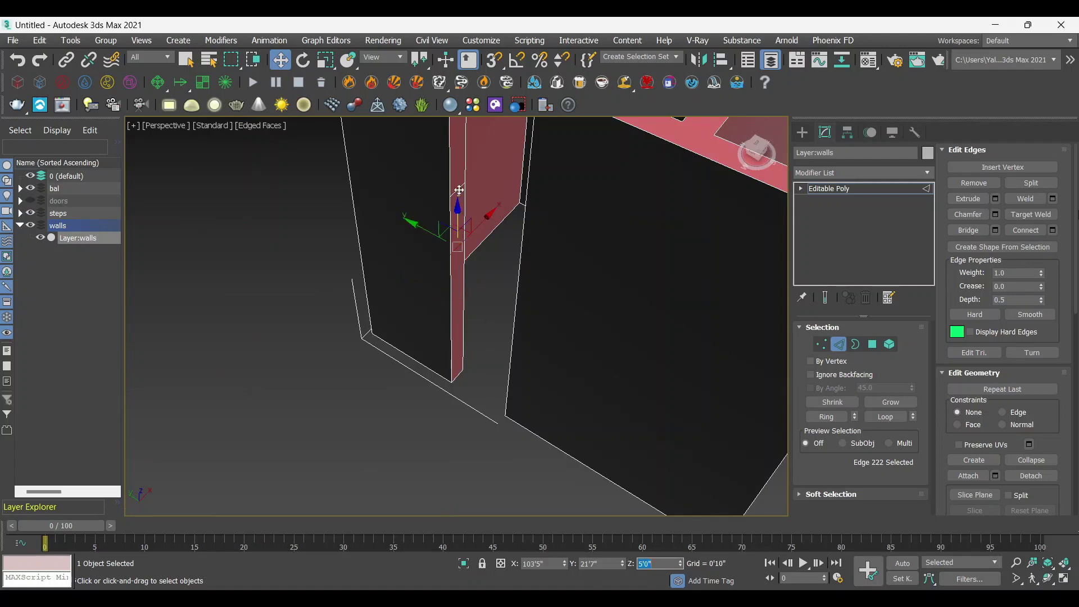
double_click(655, 565)
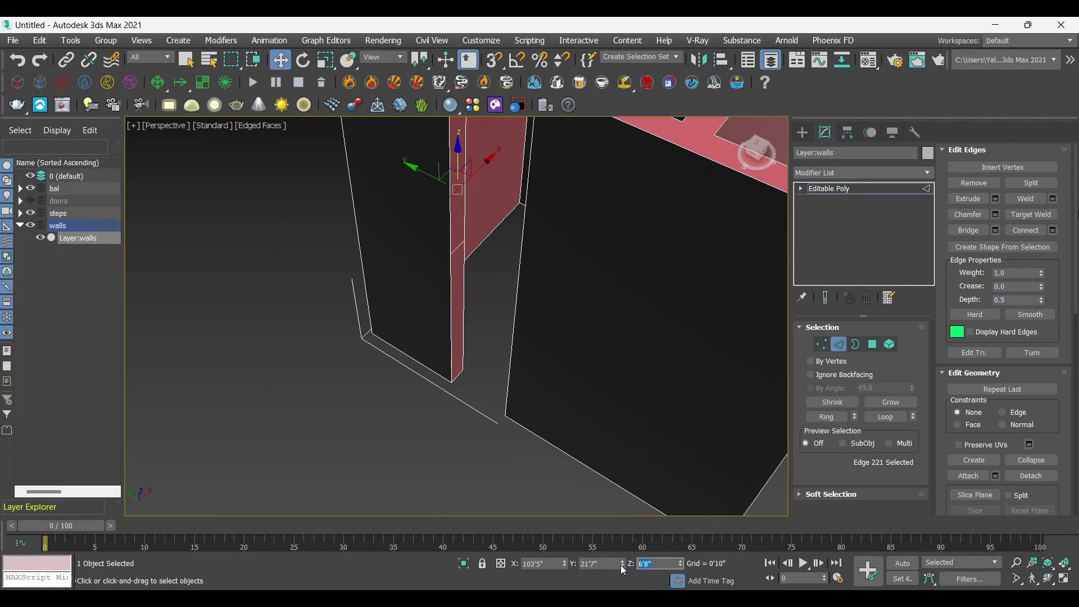
text(7)
key(Return)
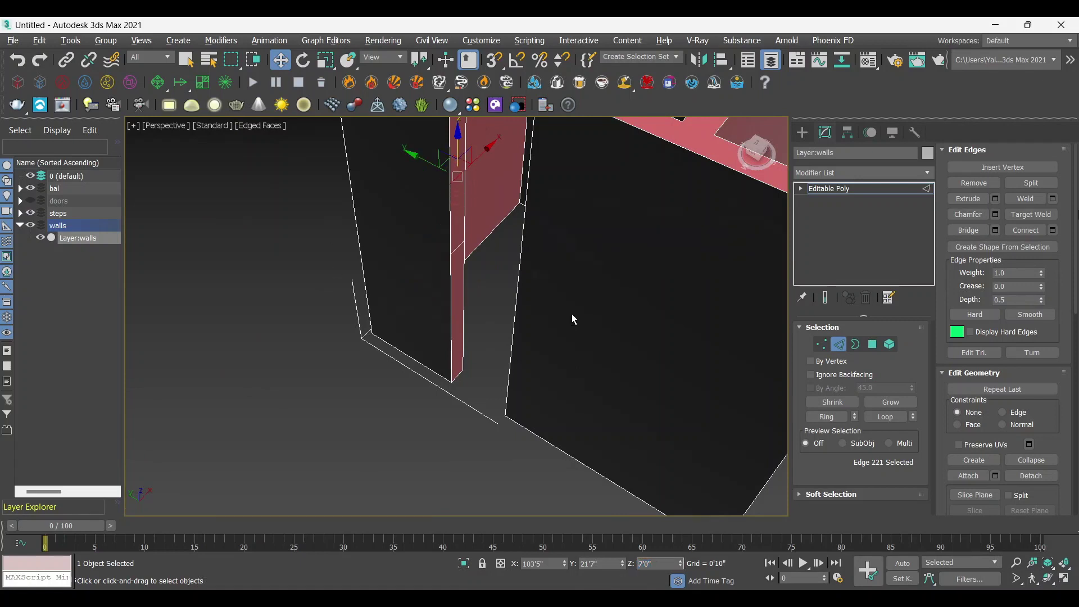
alt+middle_drag(573, 319, 595, 259)
click(532, 152)
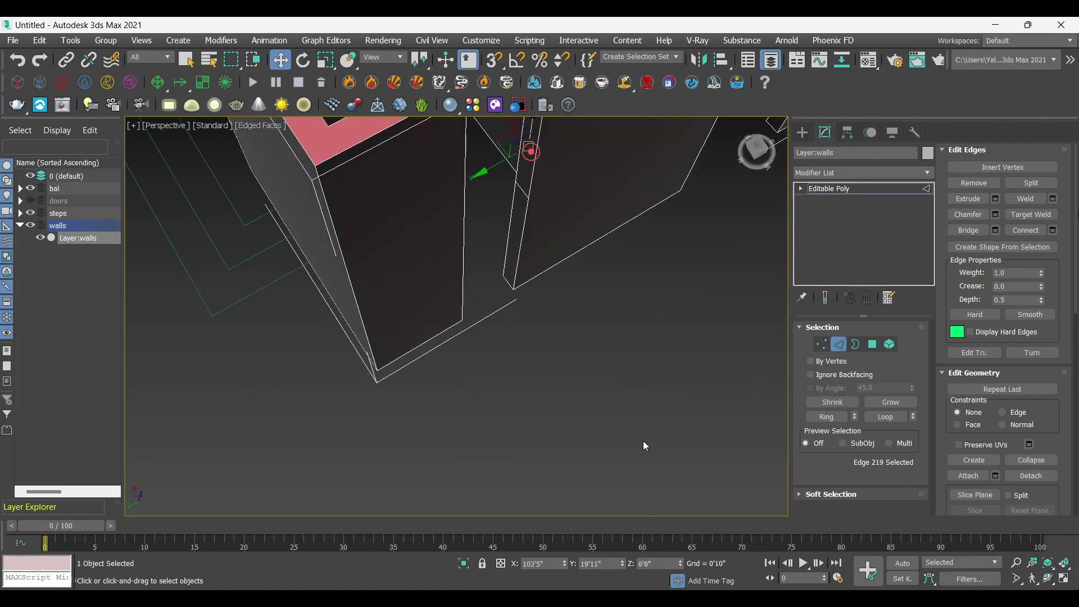
double_click(638, 564)
key(Return)
Step: Set the next opening's wall-end edges to a 3'0" sill and 7'0" head height
scroll(487, 395, down, 5)
alt+middle_drag(427, 407, 447, 376)
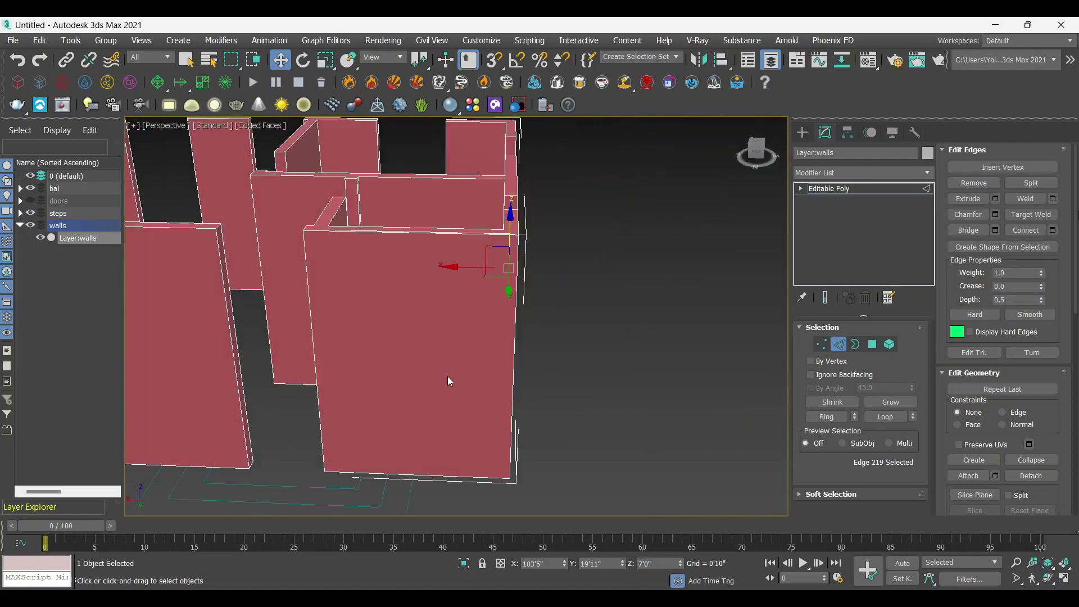
scroll(447, 376, up, 3)
scroll(460, 429, up, 3)
scroll(459, 428, down, 3)
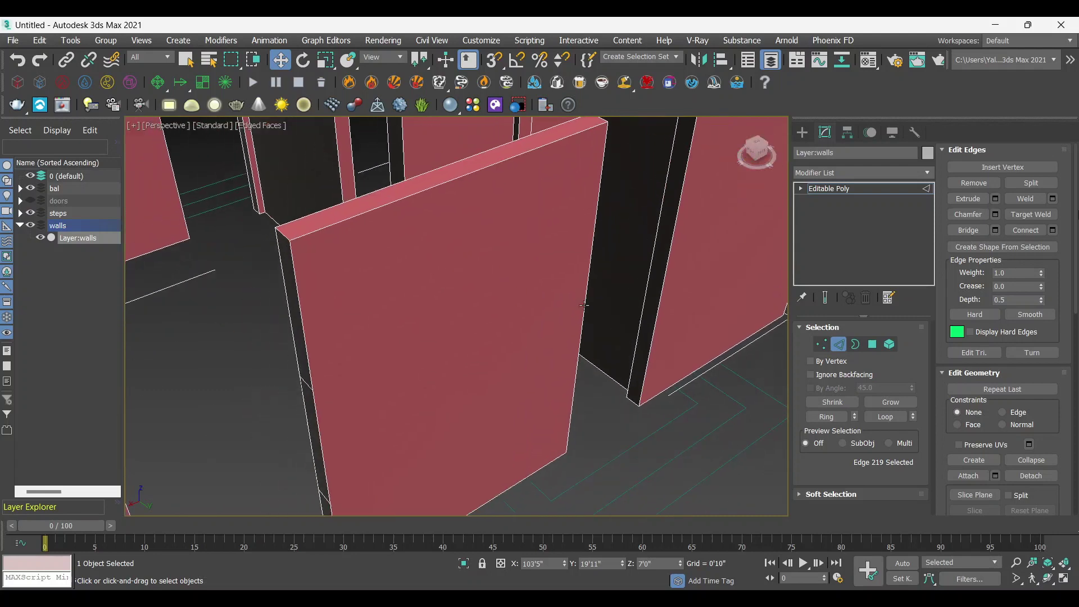
alt+middle_drag(541, 438, 553, 328)
scroll(483, 399, up, 3)
scroll(478, 427, up, 2)
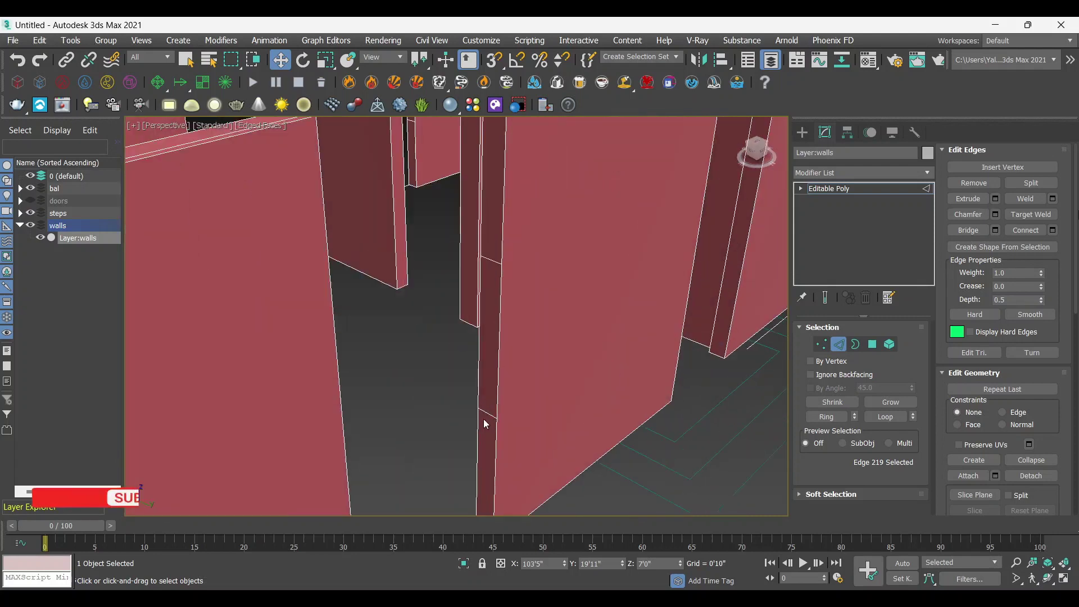
click(486, 416)
text(3)
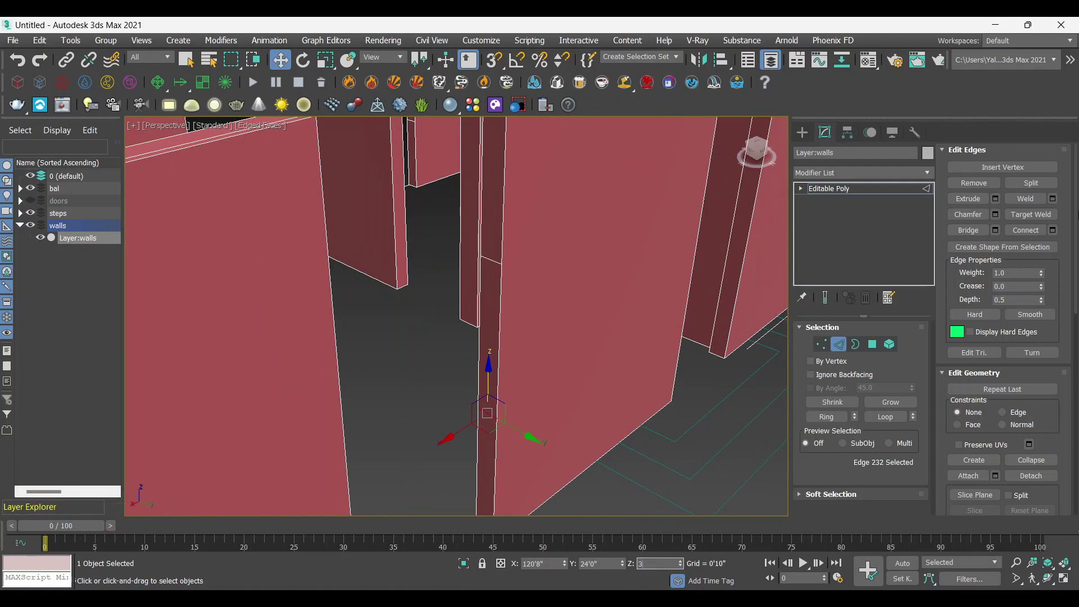
key(Return)
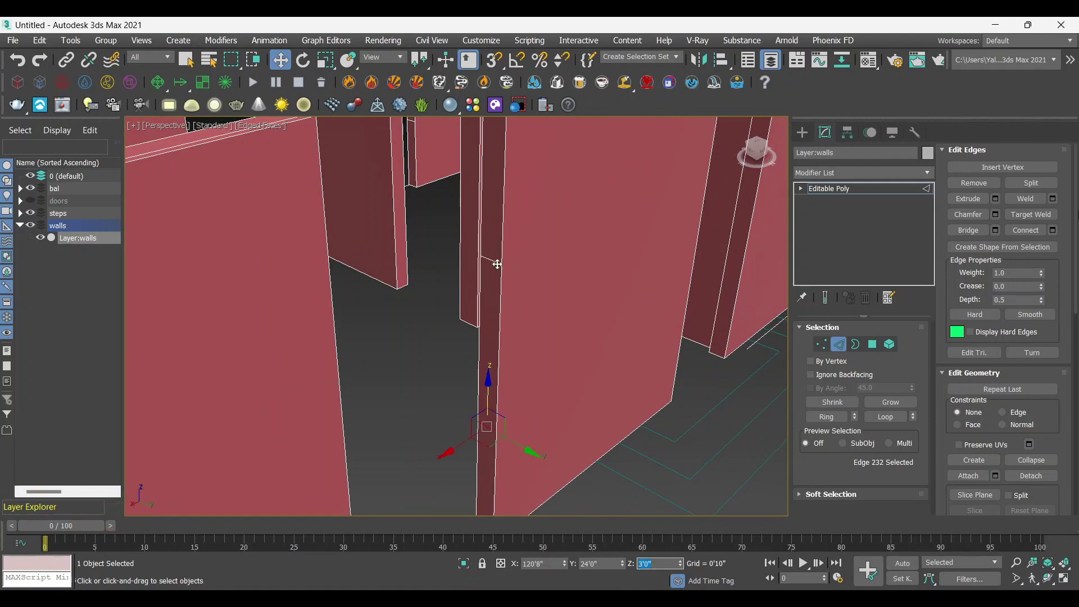
click(497, 264)
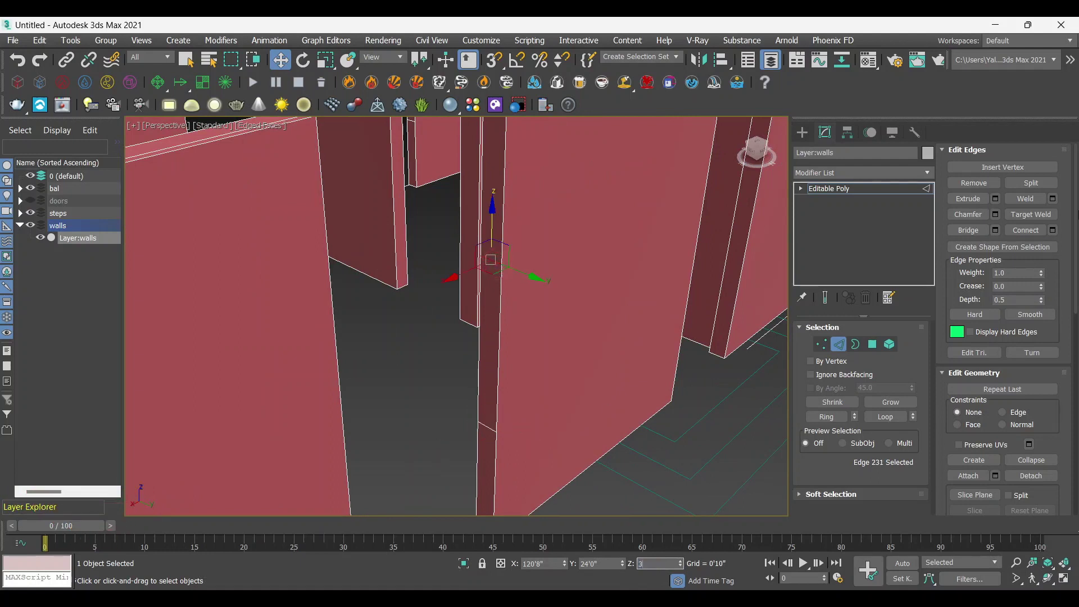
text(7)
key(Return)
Step: Set the facing wall end's edges to 3'0" and 7'0", replacing the 6'8" height
mouse_move(500, 479)
alt+middle_down()
mouse_move(488, 496)
mouse_move(411, 460)
alt+middle_up()
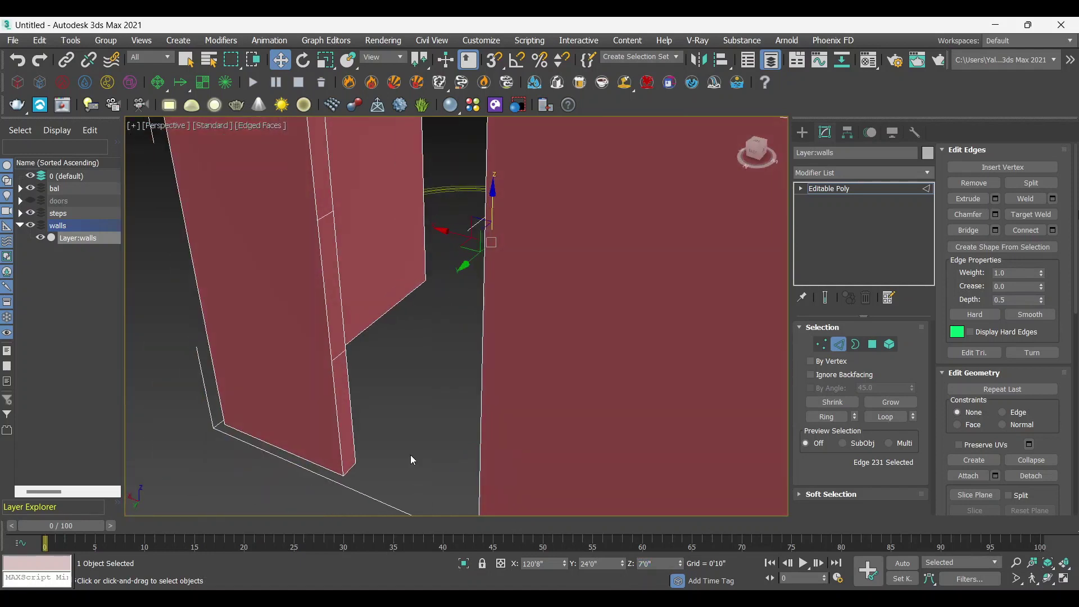
click(339, 356)
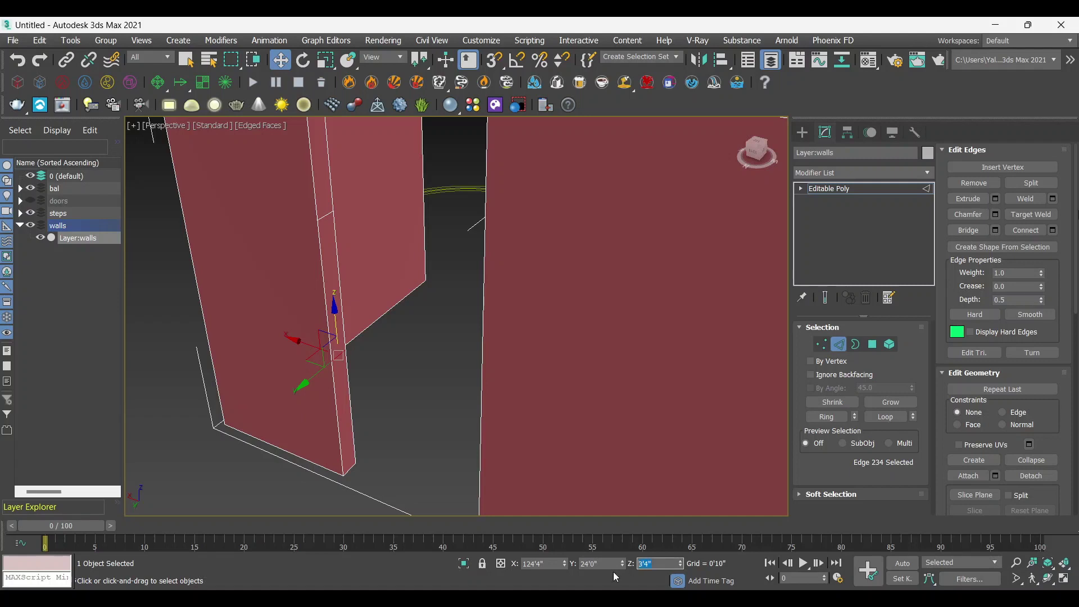
text('0")
key(Return)
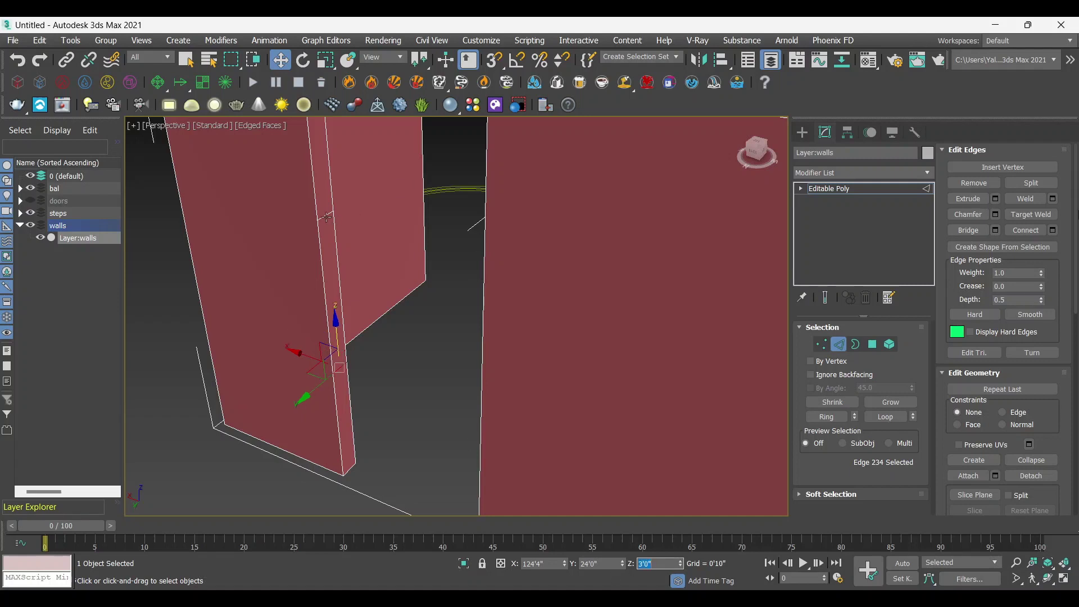
click(326, 217)
double_click(653, 563)
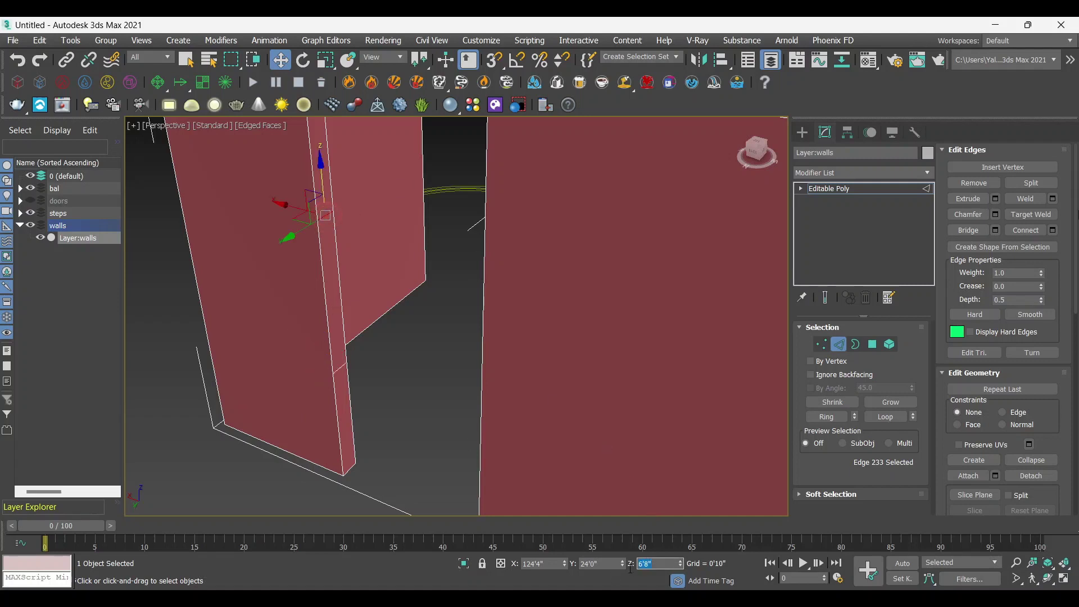
text(7)
key(Return)
Step: Review the openings from several angles and switch Editable Poly to Polygon level
scroll(588, 341, down, 10)
mouse_move(589, 342)
alt+middle_down()
mouse_move(504, 377)
mouse_move(474, 368)
mouse_move(429, 388)
mouse_move(502, 360)
alt+middle_up()
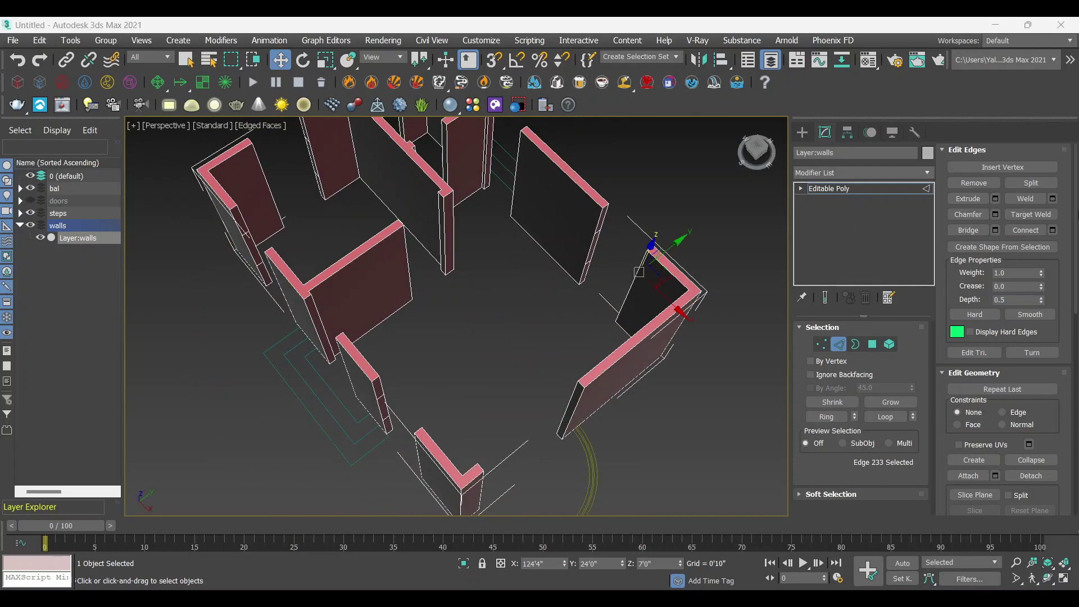
alt+middle_drag(394, 337, 545, 401)
scroll(546, 400, up, 6)
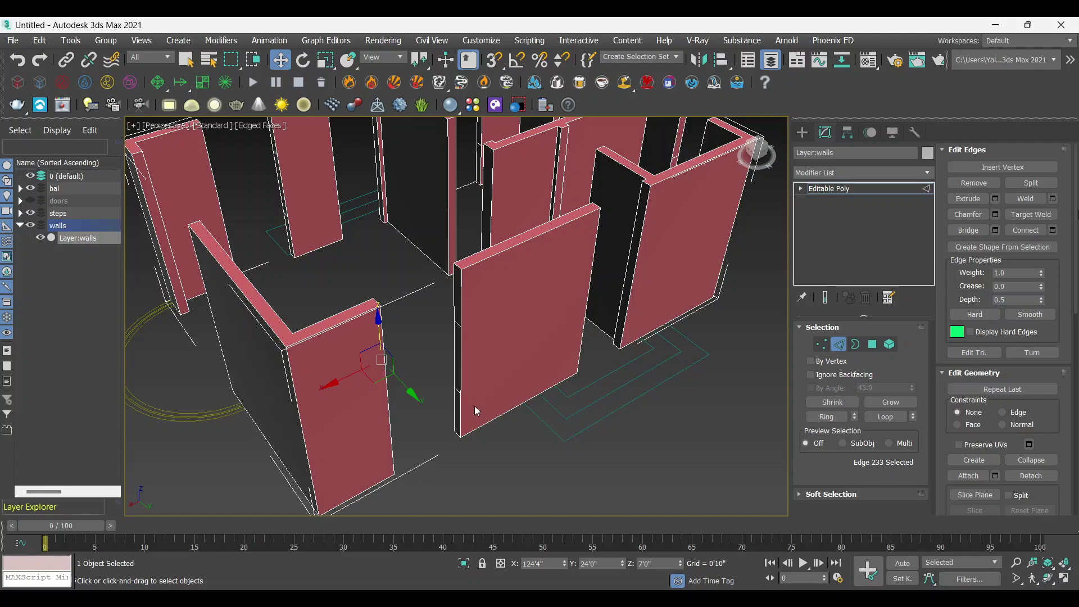
alt+middle_drag(475, 406, 505, 371)
scroll(498, 375, up, 3)
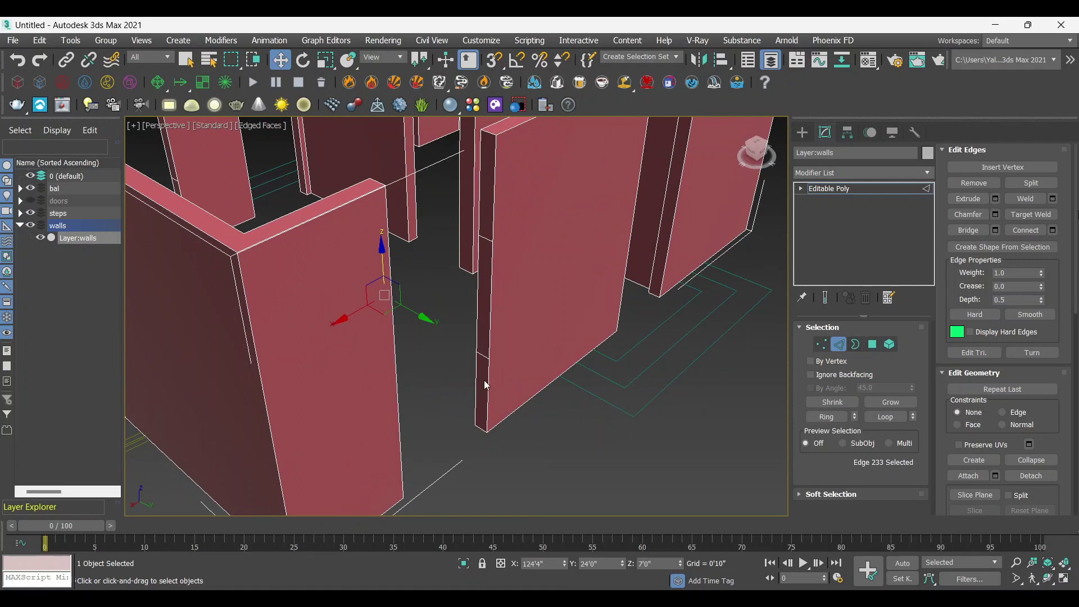
click(875, 343)
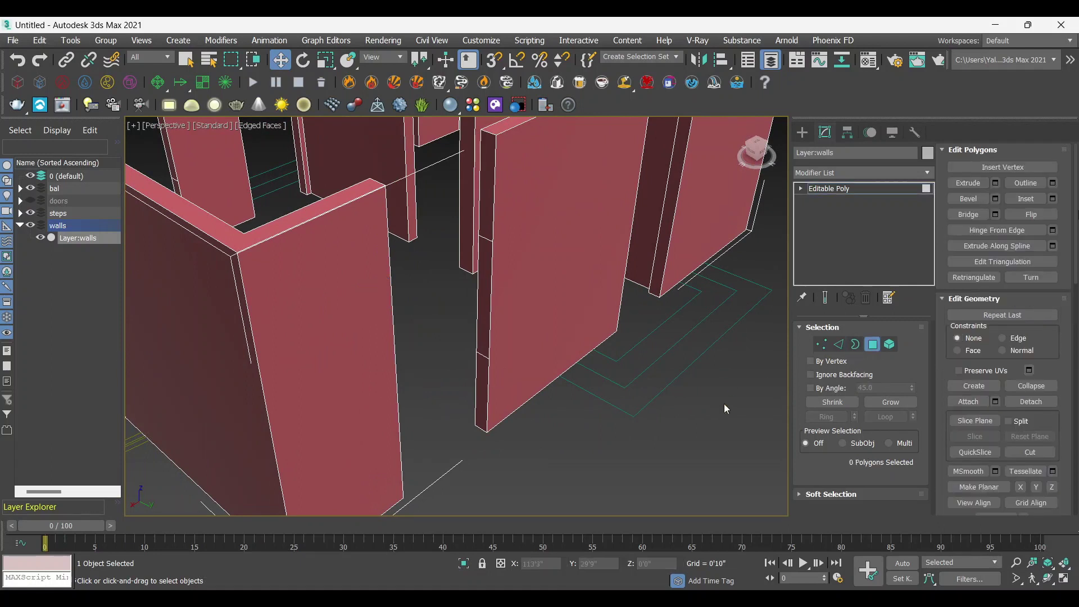
Step: Bridge the four jamb faces of the first window opening
mouse_move(538, 402)
middle_down()
mouse_move(588, 363)
mouse_move(568, 412)
mouse_move(484, 391)
middle_up()
click(540, 362)
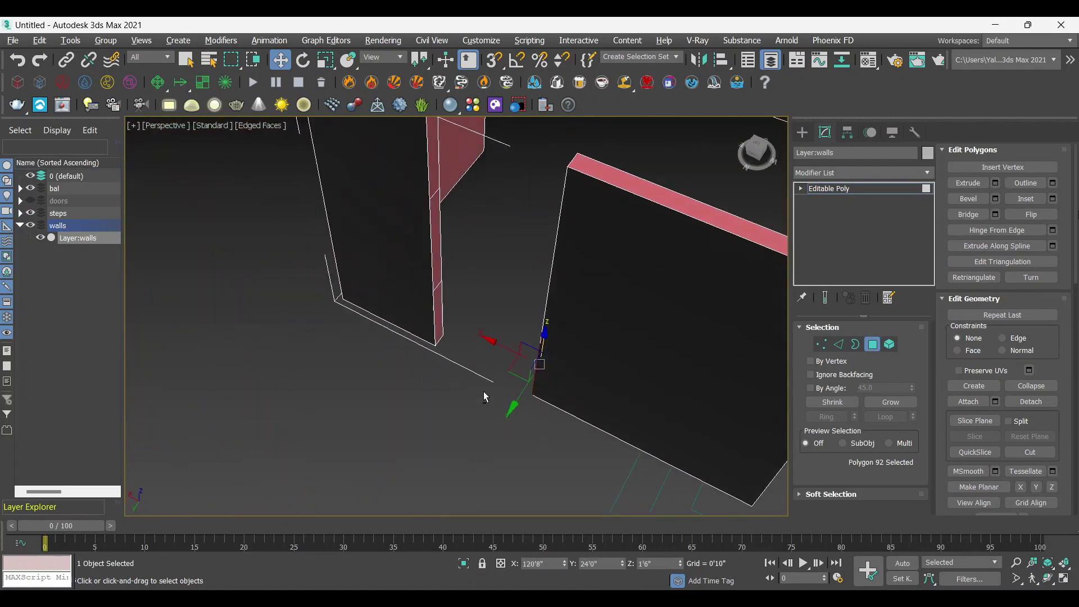
ctrl+click(440, 314)
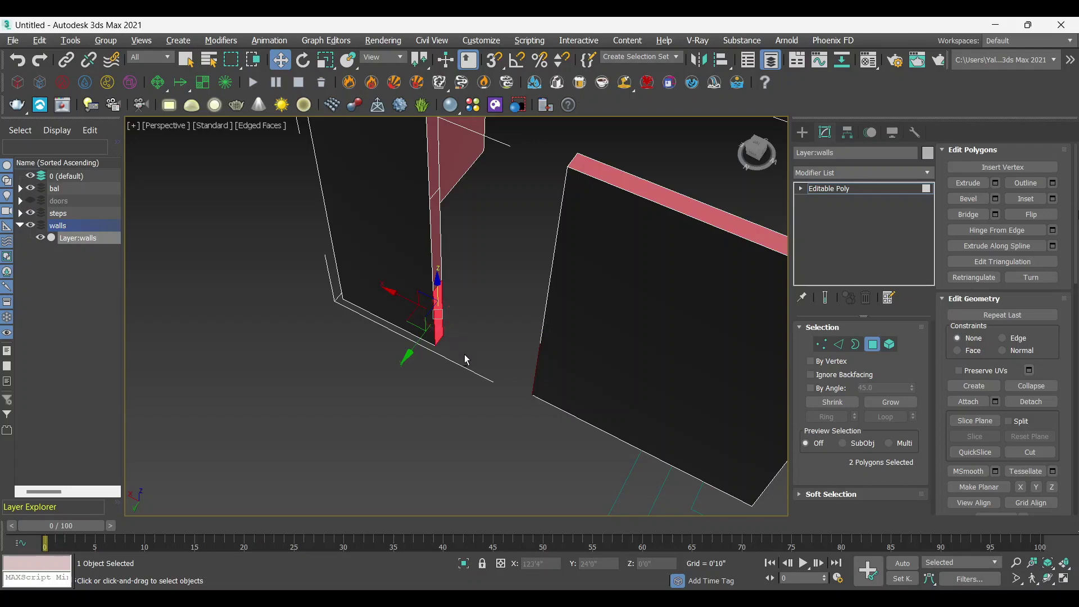
mouse_move(464, 354)
alt+middle_down()
mouse_move(548, 312)
mouse_move(557, 214)
alt+middle_up()
ctrl+click(556, 210)
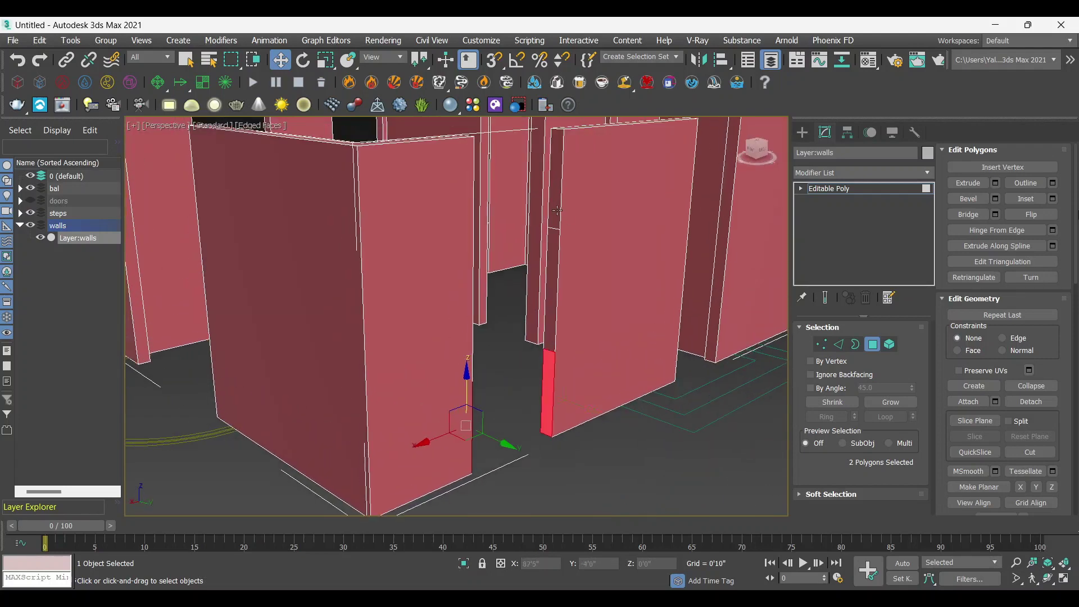
mouse_move(515, 286)
alt+middle_down()
mouse_move(475, 194)
mouse_move(498, 305)
mouse_move(552, 287)
alt+middle_up()
ctrl+click(455, 181)
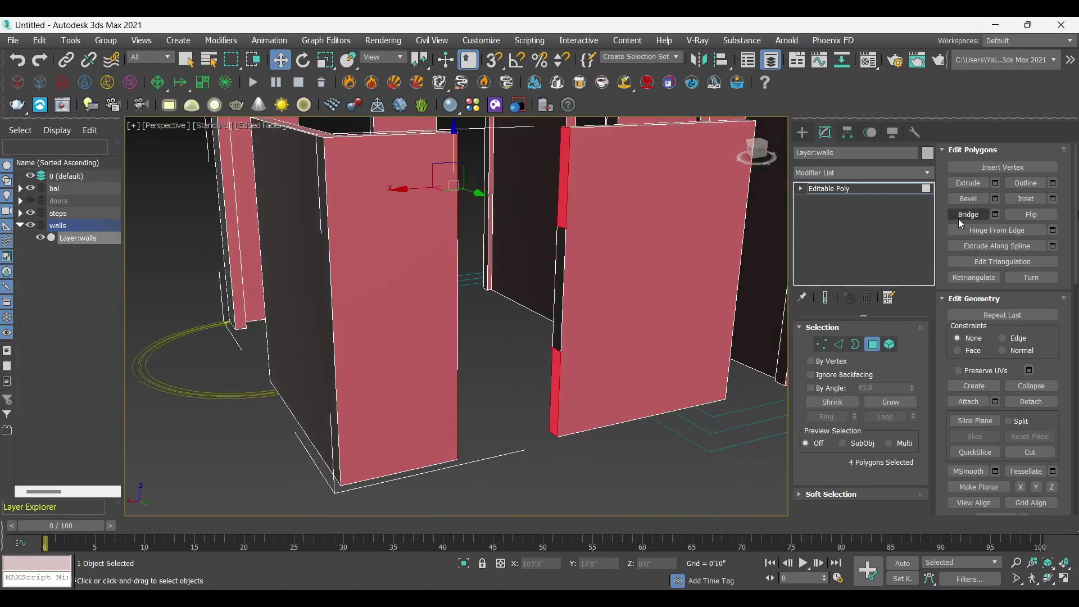
click(973, 219)
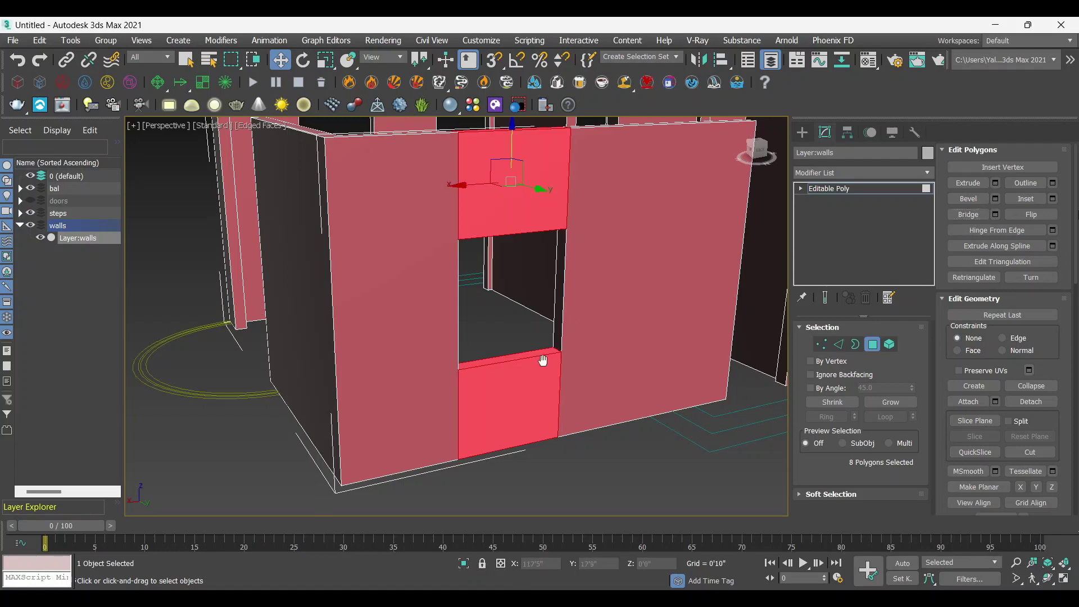
Step: Bridge the right wall's upper and lower faces to the facing wall end
scroll(573, 397, down, 3)
scroll(563, 408, down, 5)
scroll(551, 418, down, 1)
mouse_move(551, 418)
alt+middle_down()
mouse_move(574, 405)
mouse_move(436, 296)
alt+middle_up()
scroll(591, 393, up, 3)
scroll(607, 388, up, 4)
scroll(617, 385, up, 2)
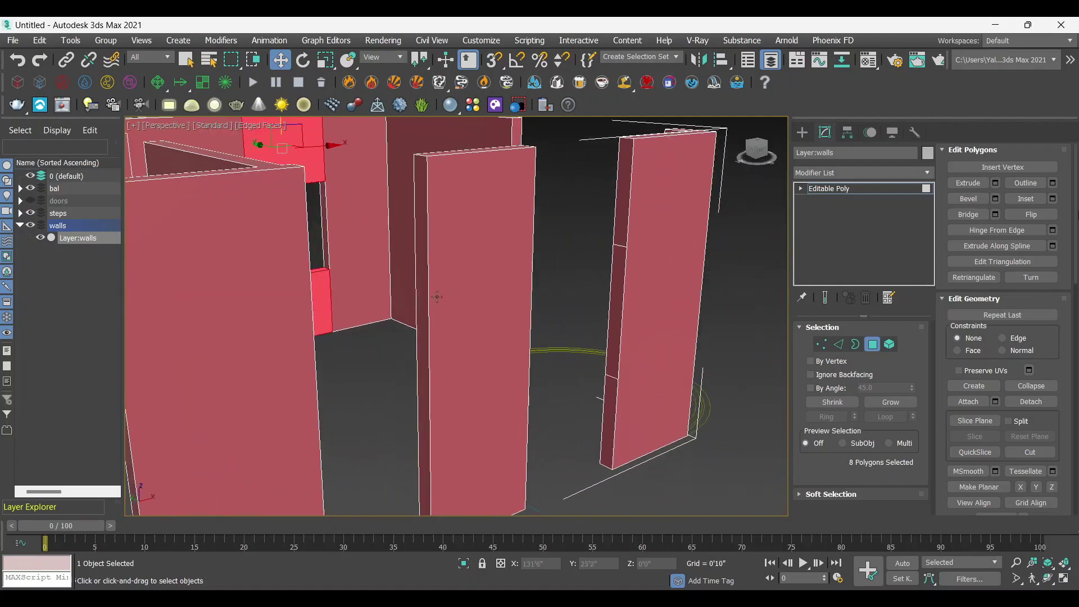
click(625, 214)
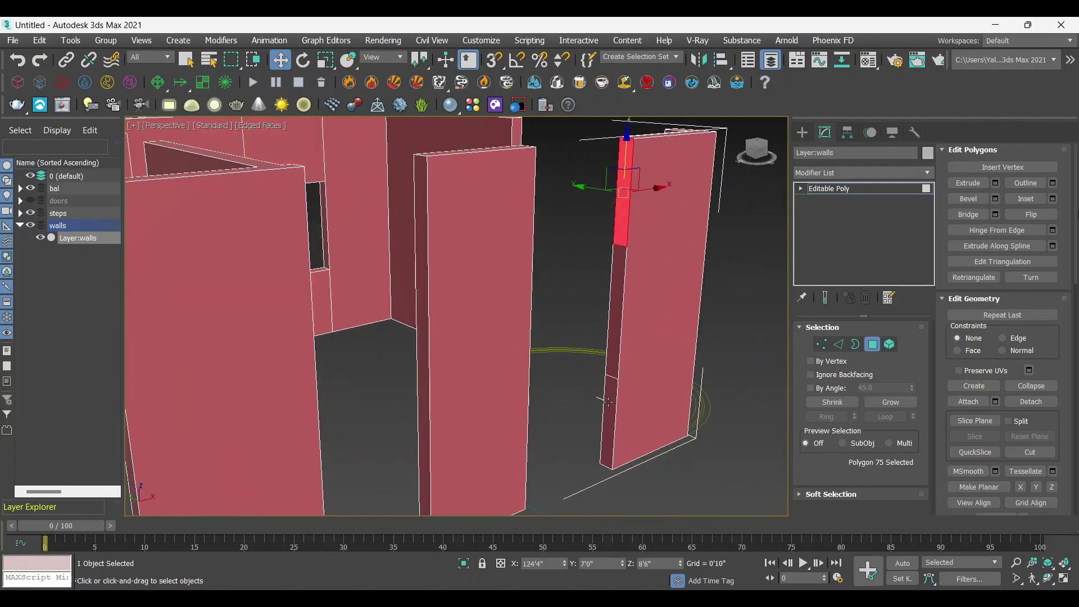
ctrl+click(605, 402)
alt+middle_drag(583, 395, 599, 397)
ctrl+click(509, 204)
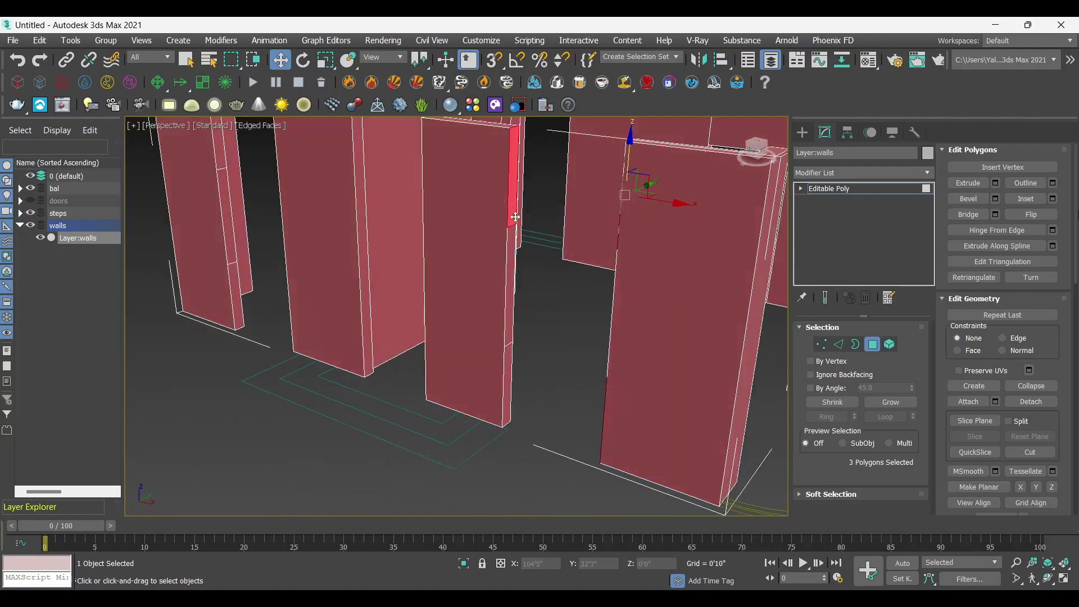
ctrl+click(507, 361)
click(968, 214)
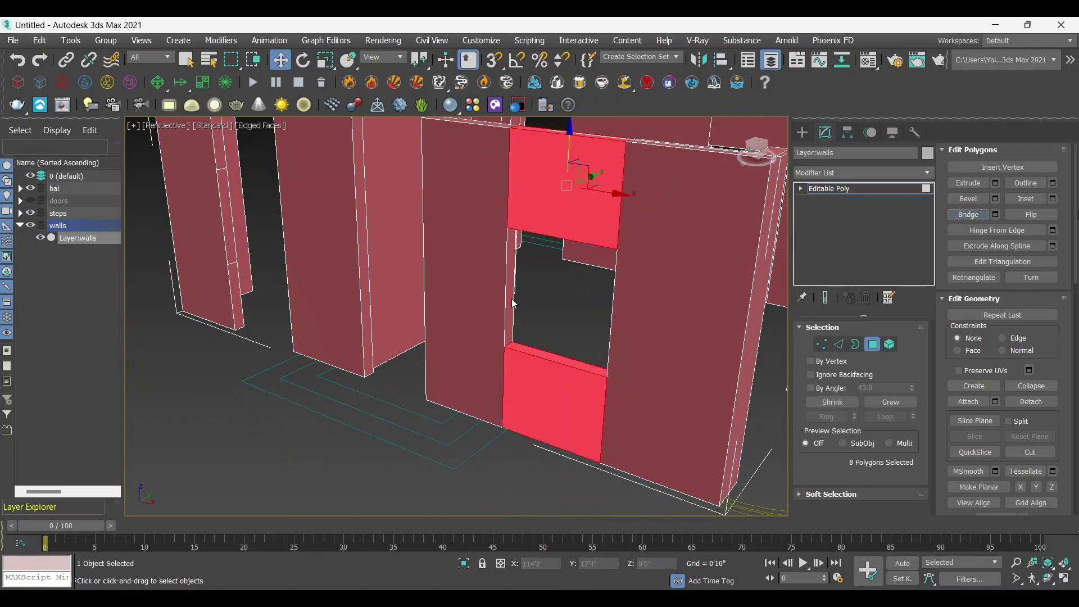
Step: Bridge the left wall's side faces to the middle wall's end faces
alt+middle_drag(442, 293, 546, 357)
click(305, 212)
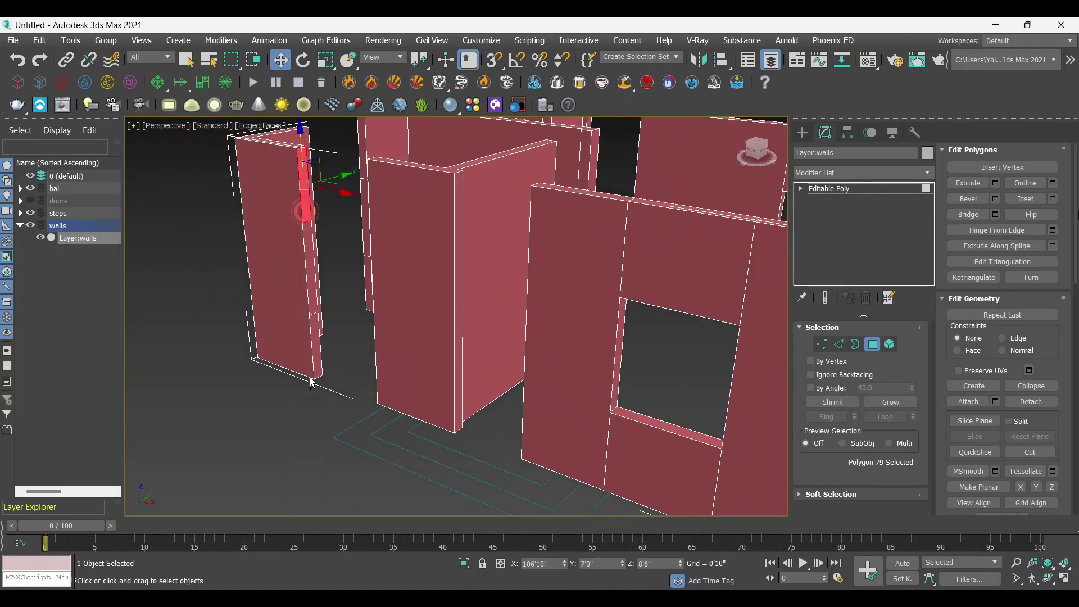
ctrl+click(316, 346)
mouse_move(316, 345)
alt+middle_down()
mouse_move(368, 366)
mouse_move(391, 240)
alt+middle_up()
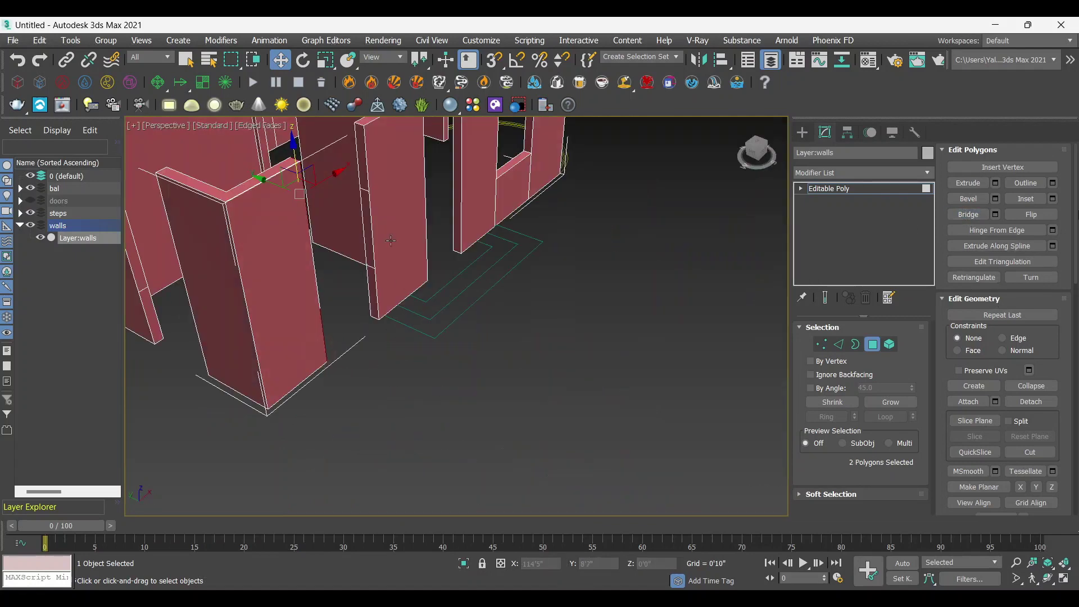
click(361, 168)
double_click(369, 285)
key(Delete)
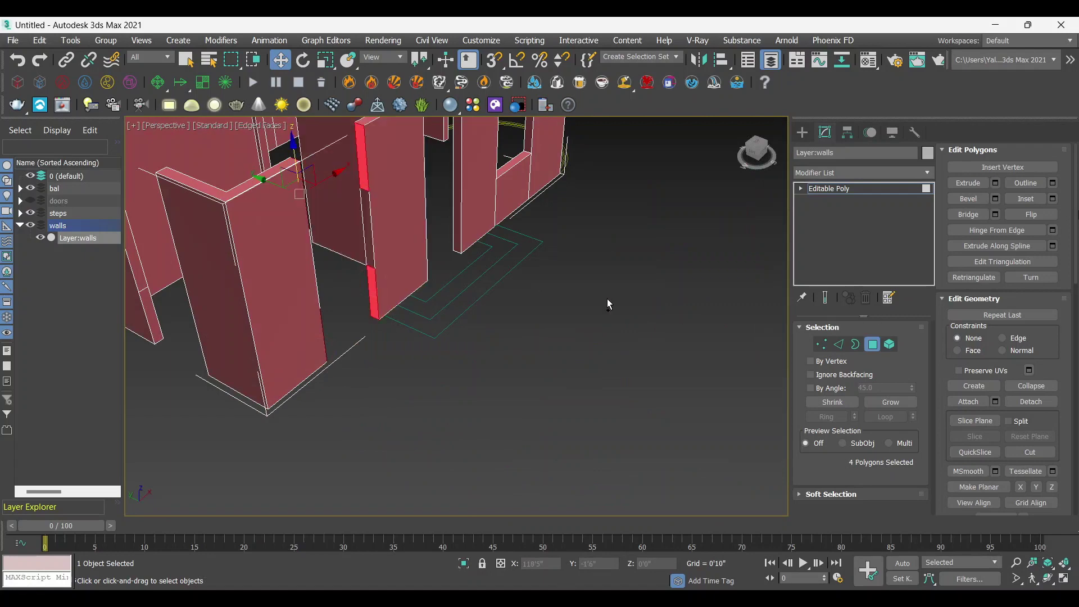
click(968, 214)
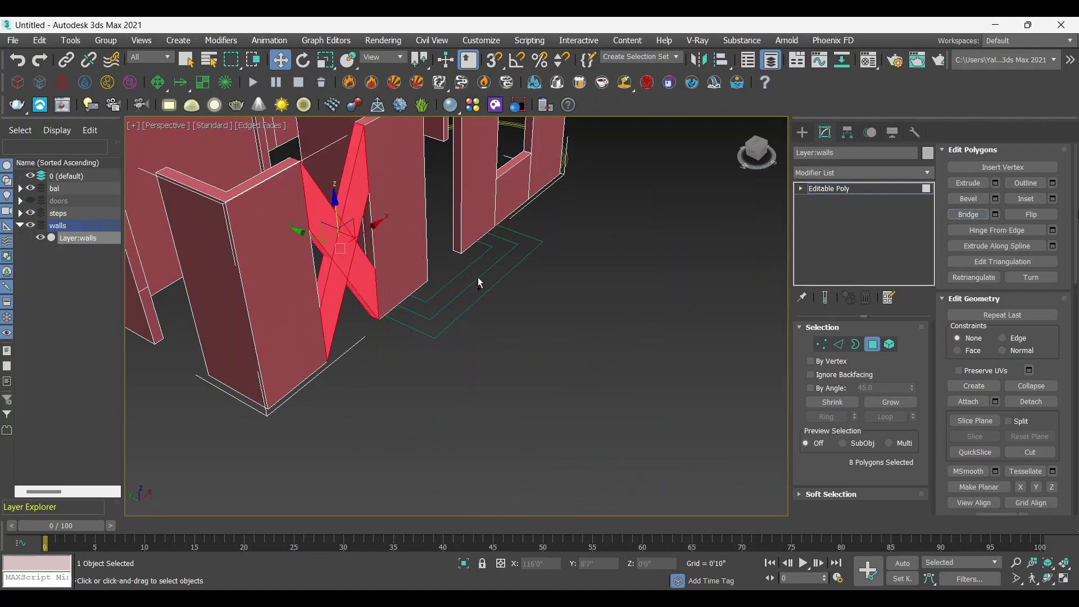
mouse_move(502, 302)
alt+middle_down()
mouse_move(336, 379)
mouse_move(511, 345)
alt+middle_up()
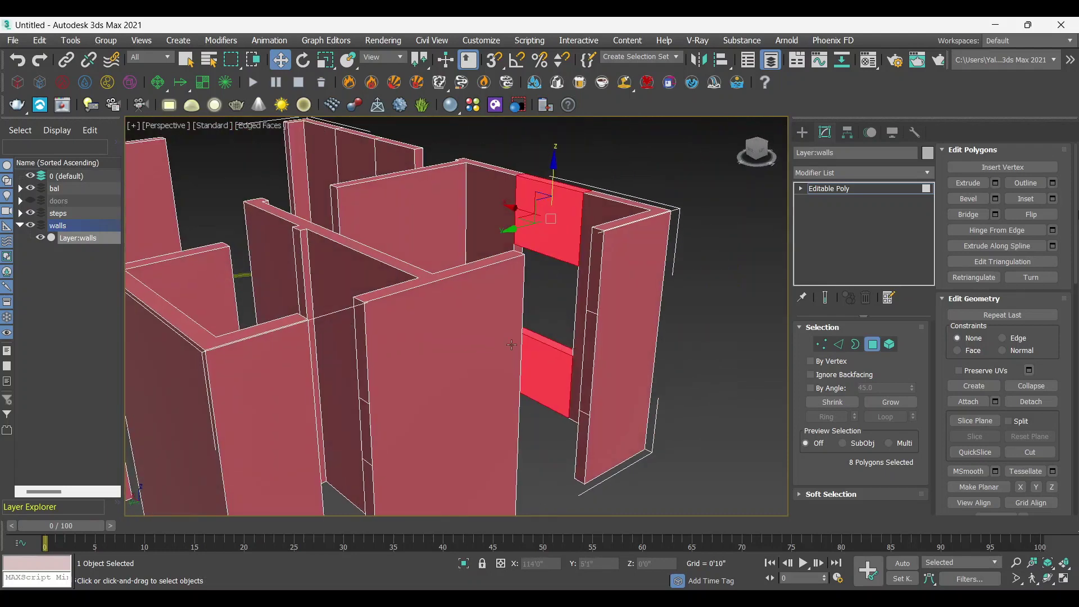
Step: Bridge the four jamb faces across the next opening
click(587, 288)
ctrl+click(582, 424)
mouse_move(582, 424)
alt+middle_down()
mouse_move(514, 435)
mouse_move(510, 303)
alt+middle_up()
ctrl+click(503, 271)
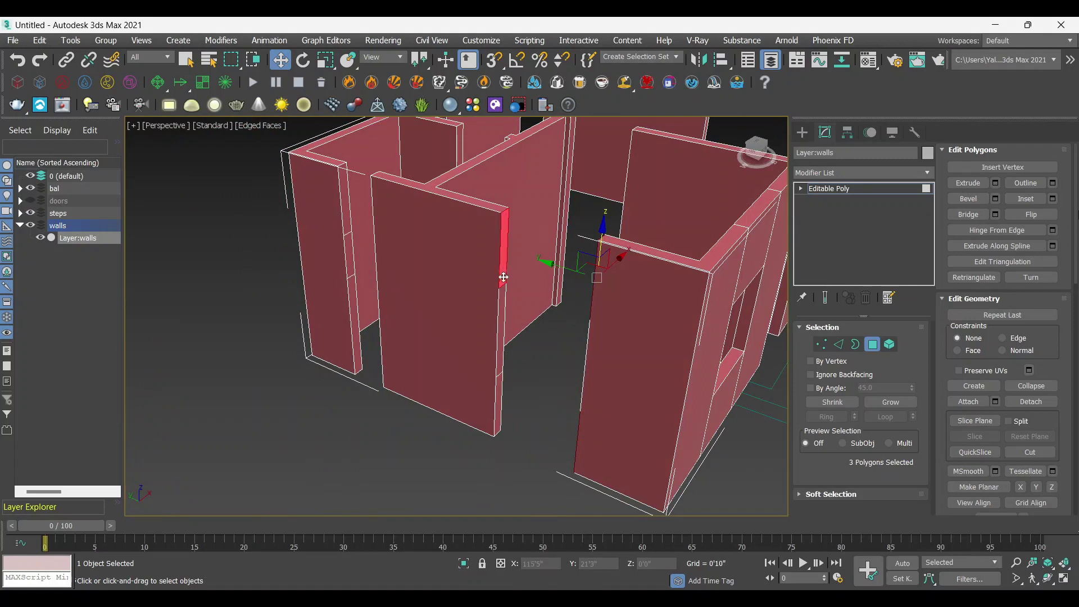
ctrl+click(499, 389)
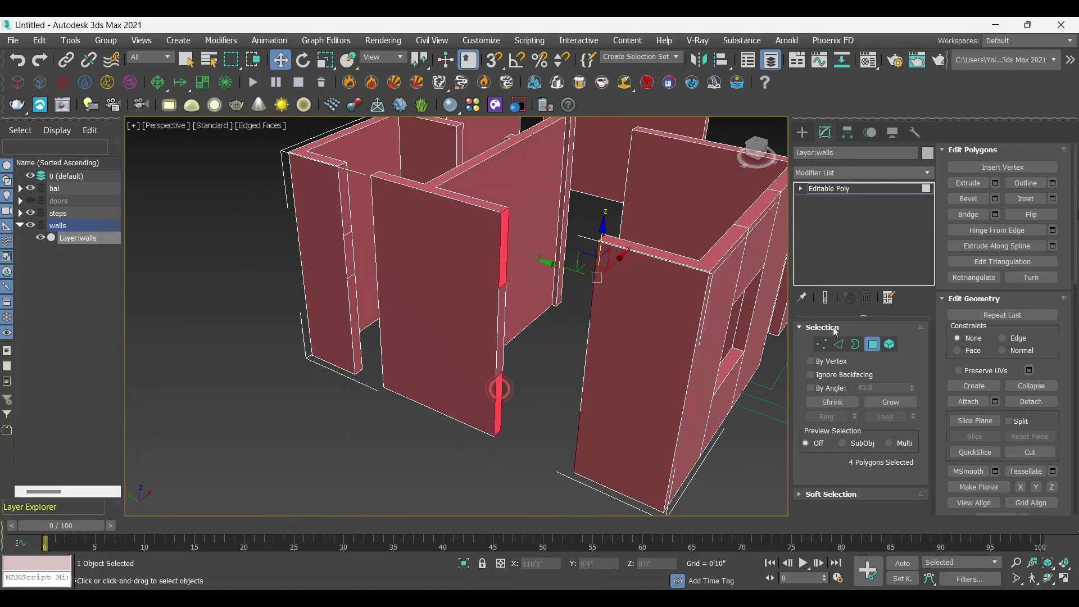
click(969, 214)
Step: Bridge the following opening's jamb faces to form pieces above and below
click(347, 217)
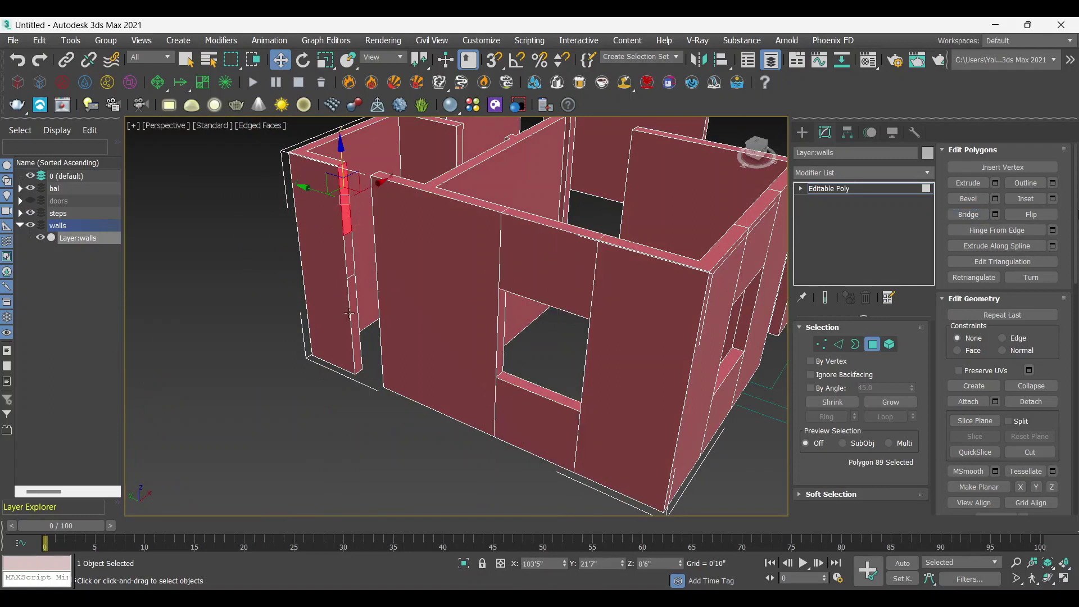
ctrl+click(354, 314)
mouse_move(360, 326)
alt+middle_down()
mouse_move(409, 351)
mouse_move(452, 335)
alt+middle_up()
click(338, 163)
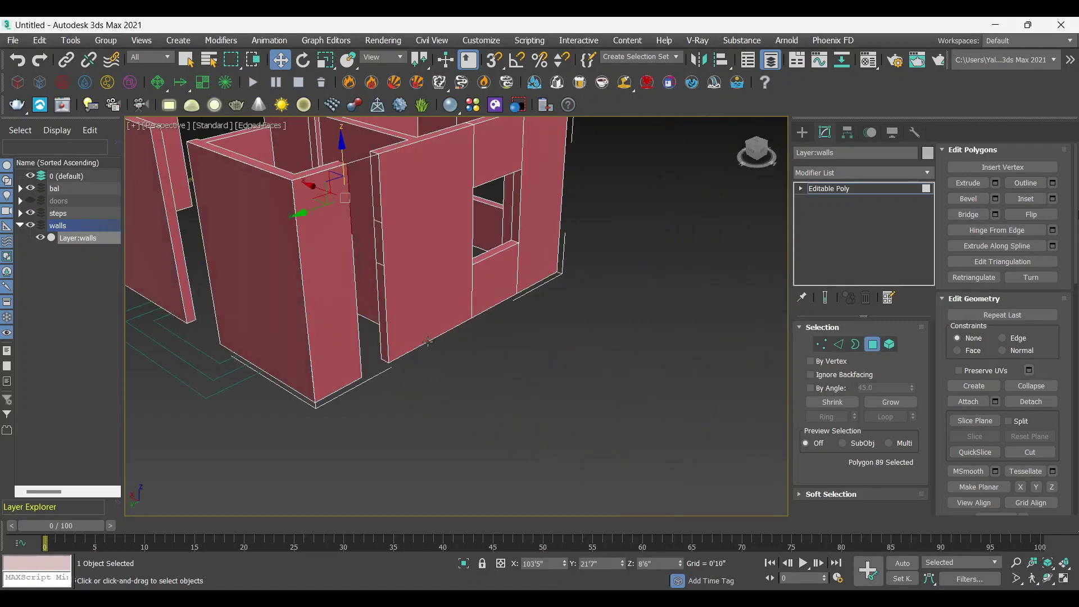
mouse_move(337, 163)
alt+middle_down()
mouse_move(379, 353)
mouse_move(360, 301)
mouse_move(457, 312)
alt+middle_up()
ctrl+click(355, 293)
ctrl+click(373, 197)
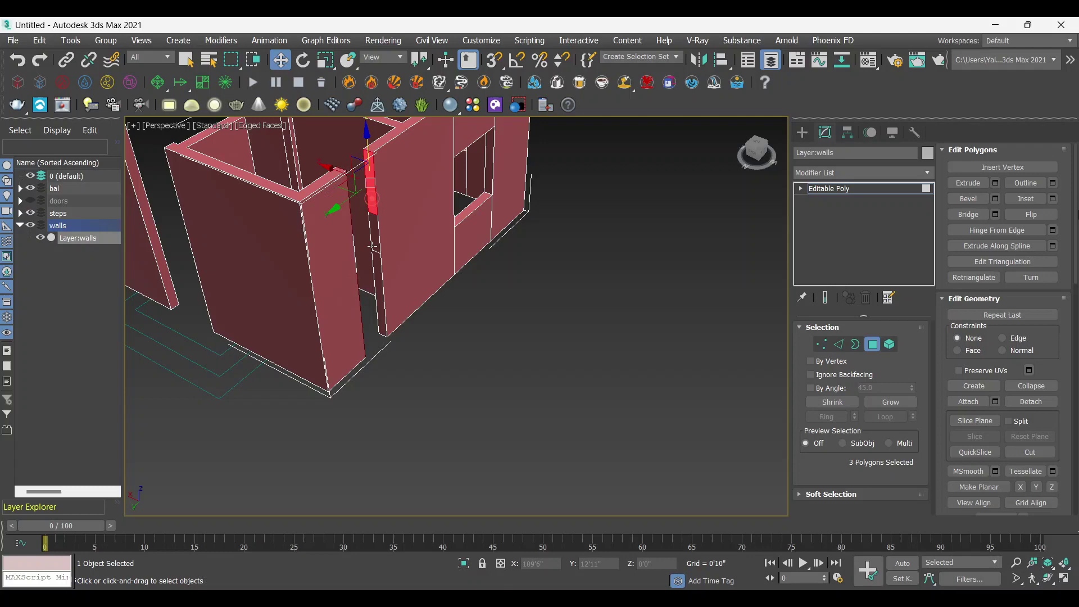
ctrl+click(376, 284)
click(976, 221)
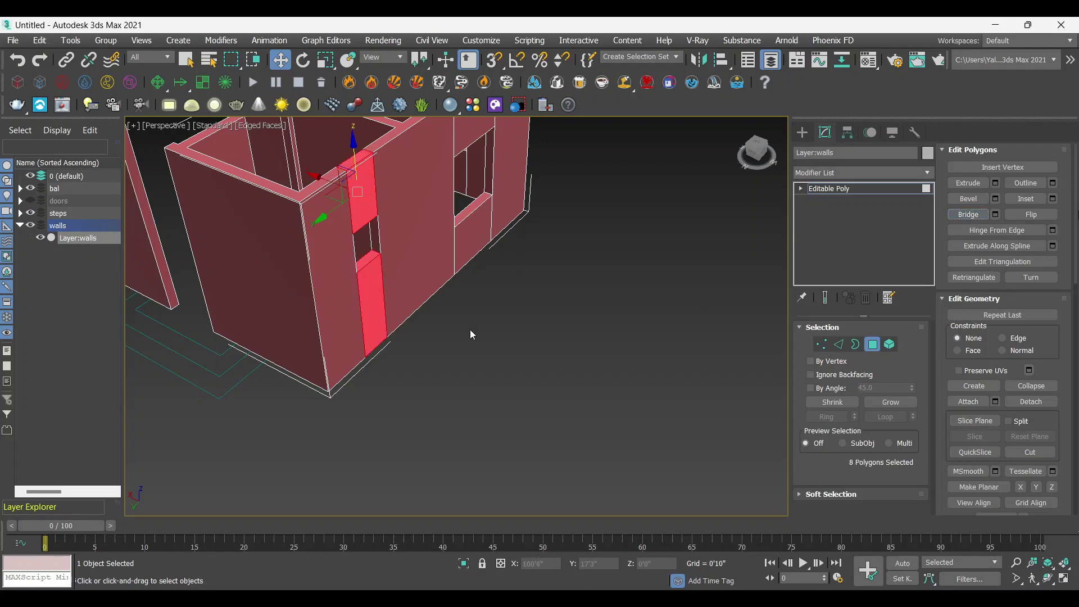
alt+middle_drag(470, 329, 619, 367)
Step: Look over the whole wall layout and exit Polygon sub-object level
scroll(358, 327, down, 3)
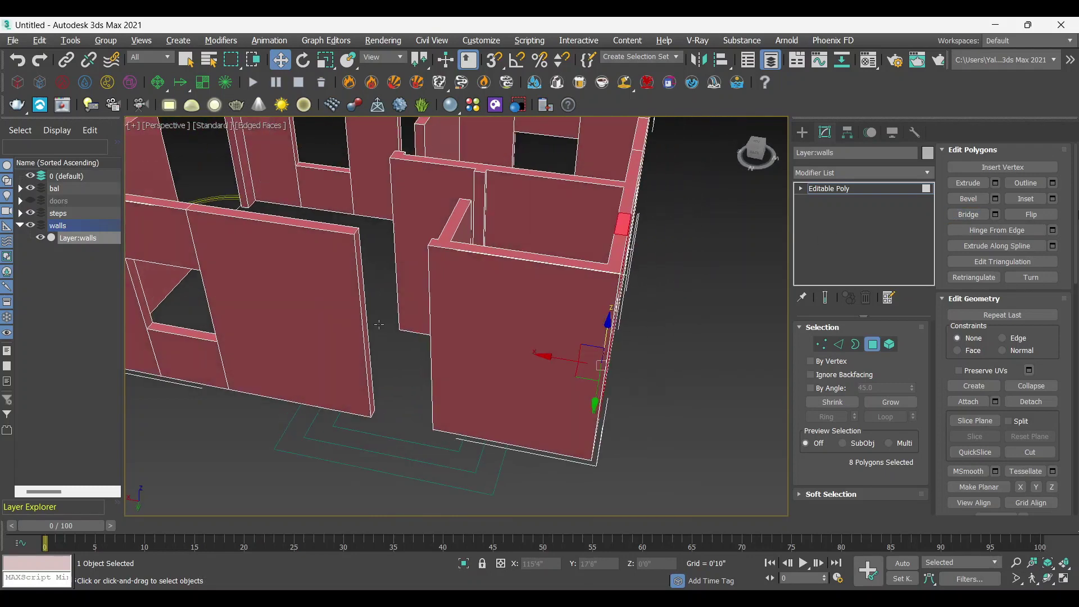
scroll(402, 325, down, 3)
mouse_move(402, 325)
alt+middle_down()
mouse_move(448, 441)
mouse_move(464, 397)
mouse_move(428, 410)
mouse_move(509, 369)
mouse_move(490, 386)
alt+middle_up()
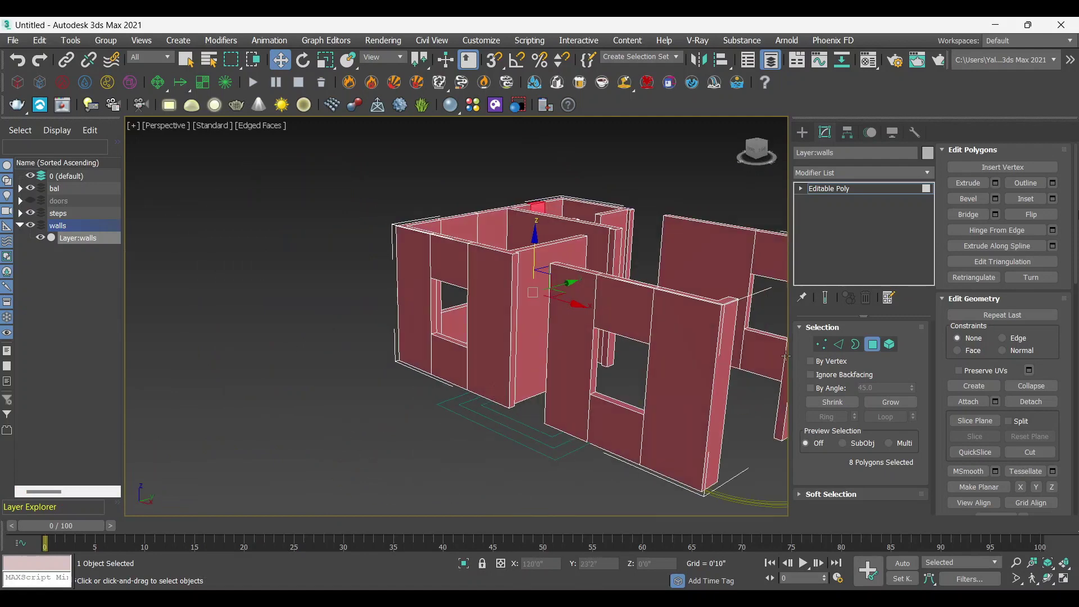
click(840, 344)
scroll(574, 332, up, 3)
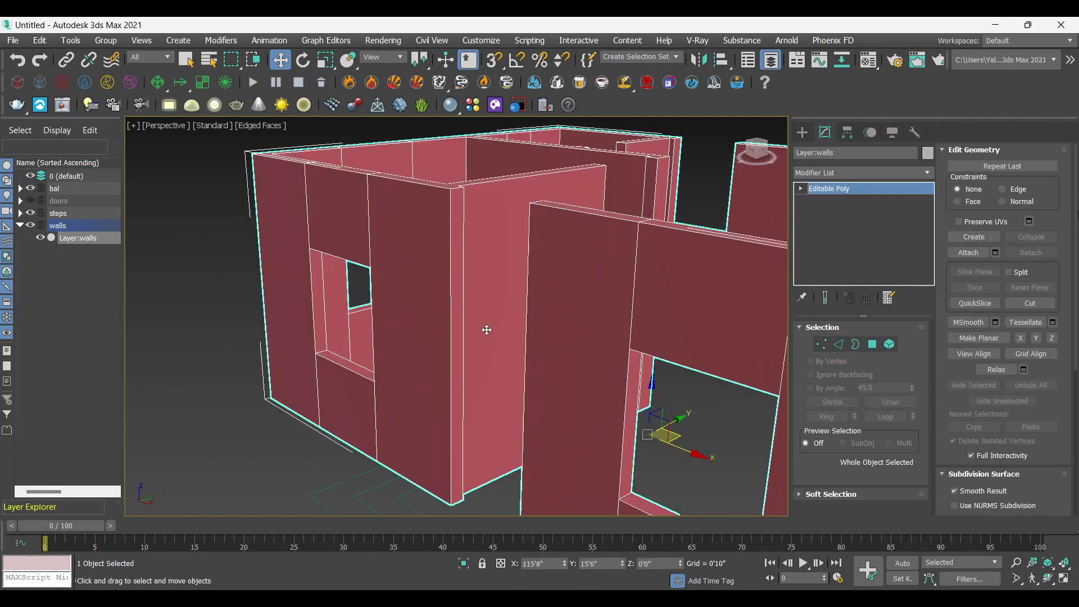
Step: At edge level, connect four vertical edges beside the door opening with 1 segment
click(839, 344)
click(451, 305)
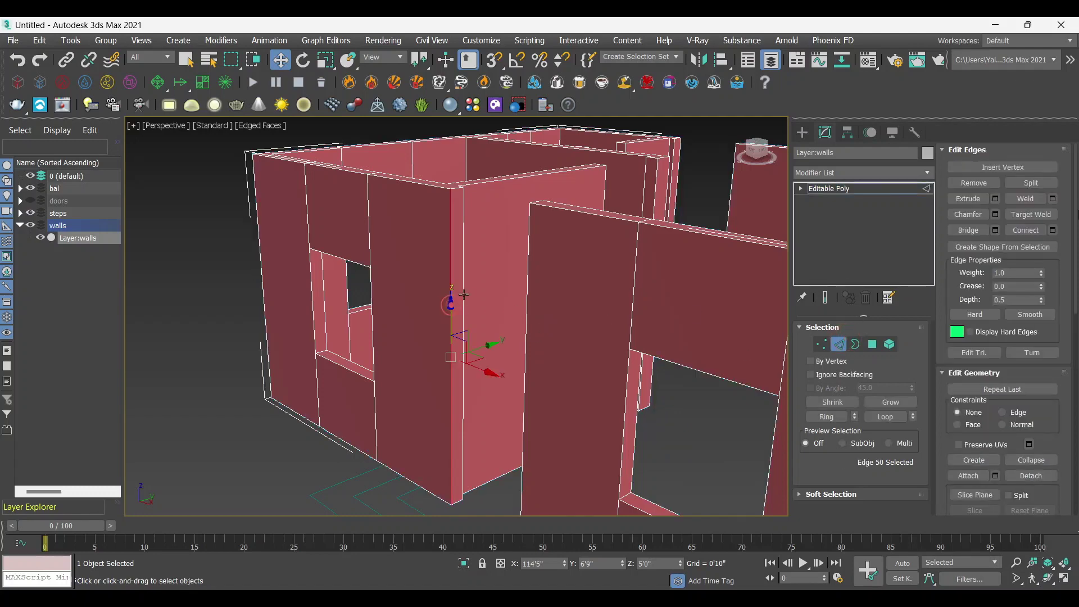
ctrl+click(464, 301)
alt+middle_drag(518, 387, 624, 389)
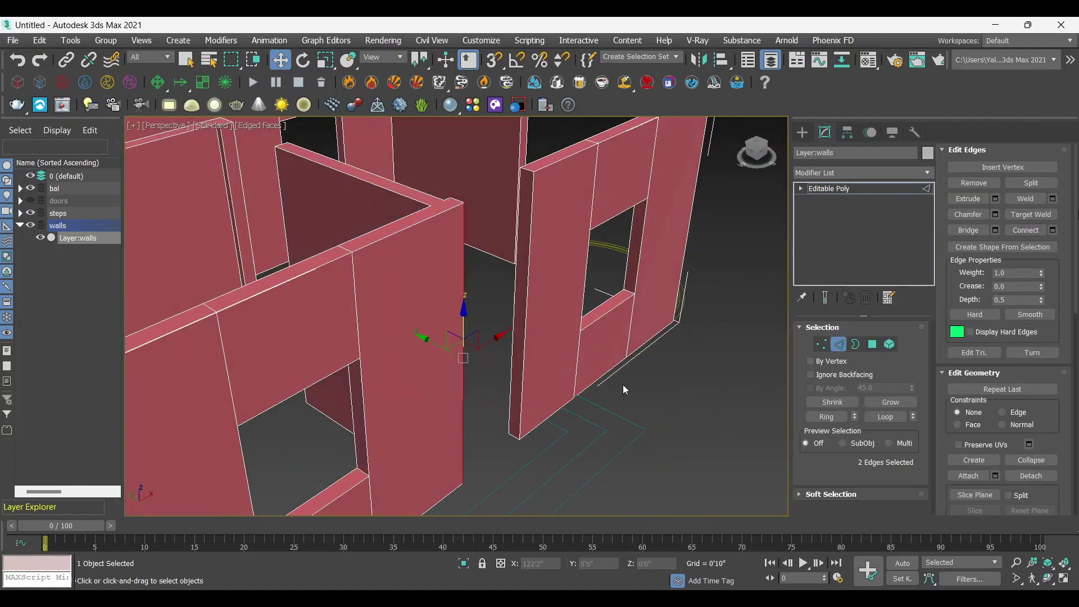
ctrl+click(513, 304)
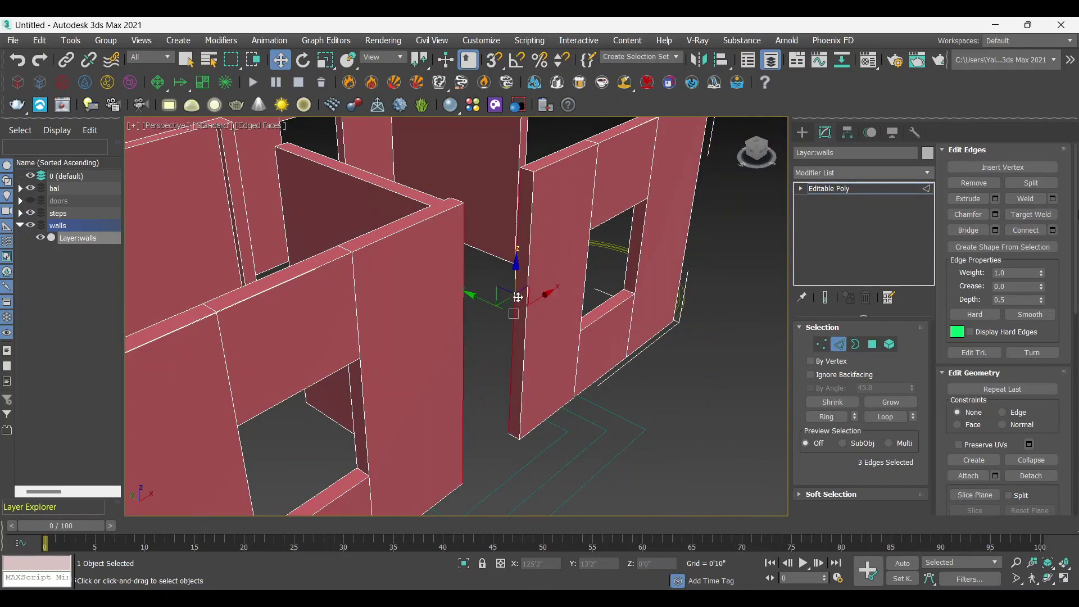
ctrl+click(530, 270)
click(1053, 231)
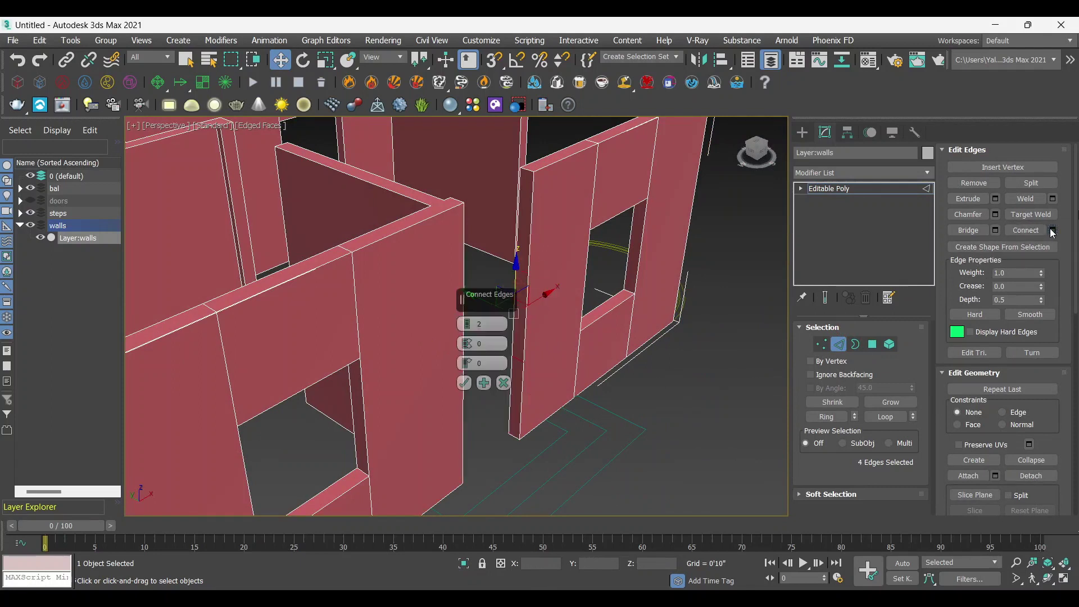
mouse_move(481, 324)
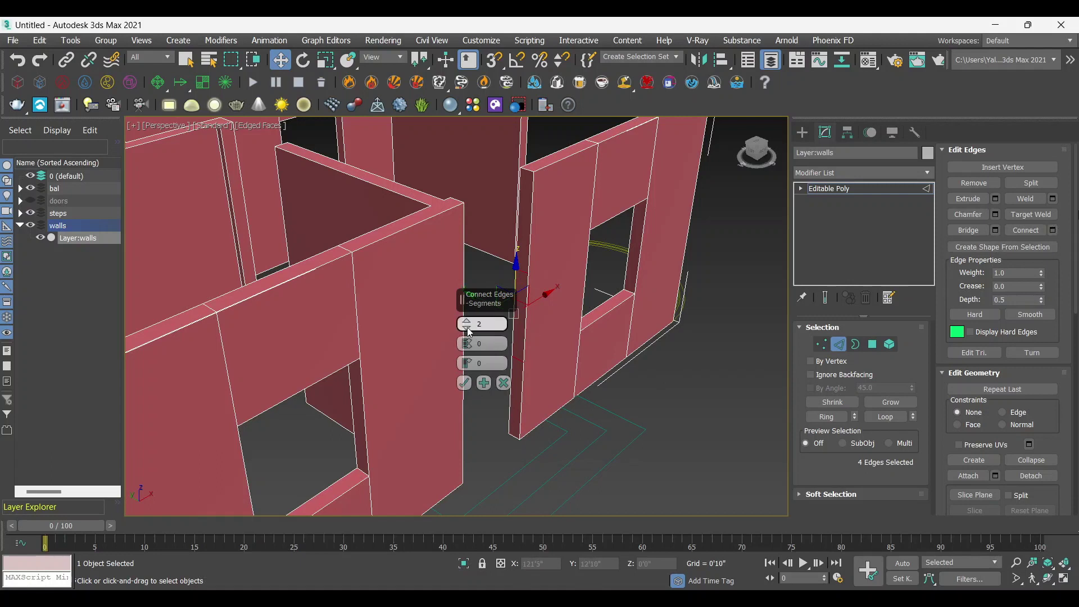
click(468, 331)
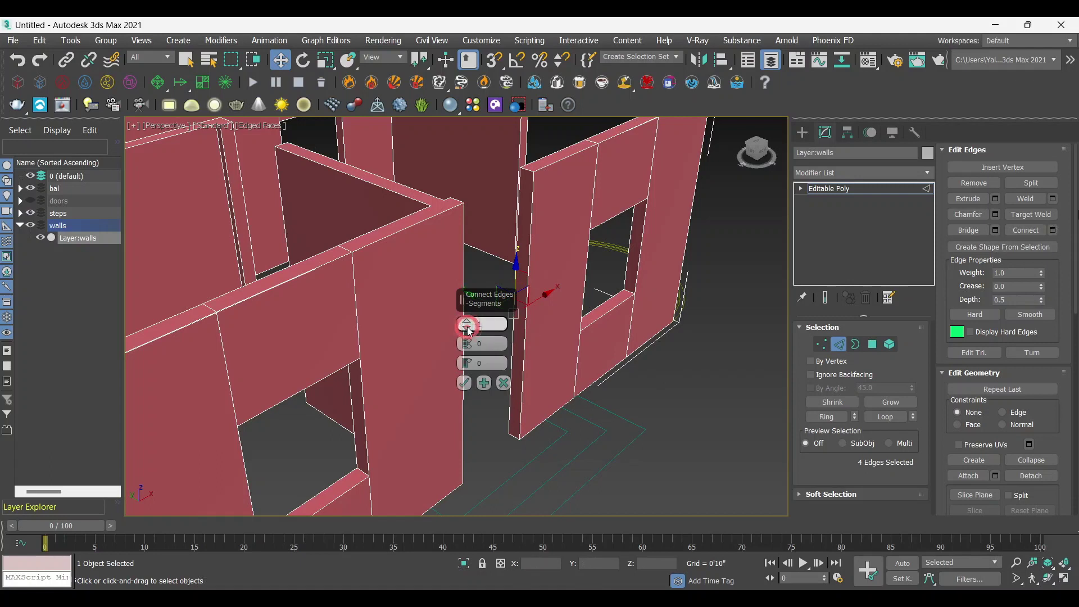
click(464, 390)
mouse_move(464, 389)
alt+middle_down()
mouse_move(424, 366)
mouse_move(505, 367)
mouse_move(549, 387)
alt+middle_up()
Step: Raise the connecting edge and its matching edge on the other face to 7'0"
click(526, 333)
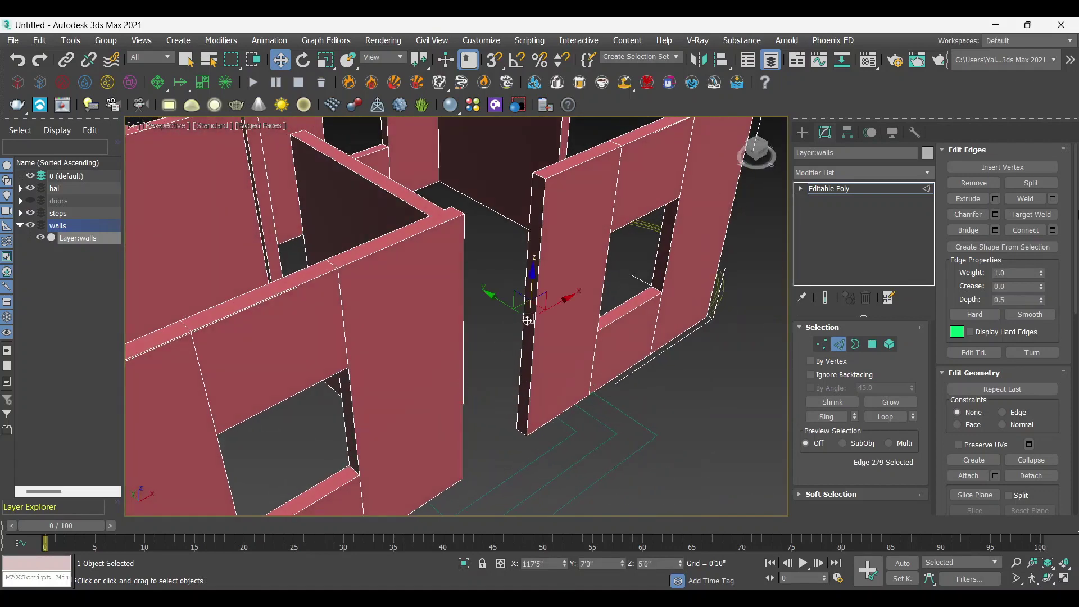
double_click(653, 563)
text(7)
key(Return)
alt+middle_drag(622, 358, 481, 303)
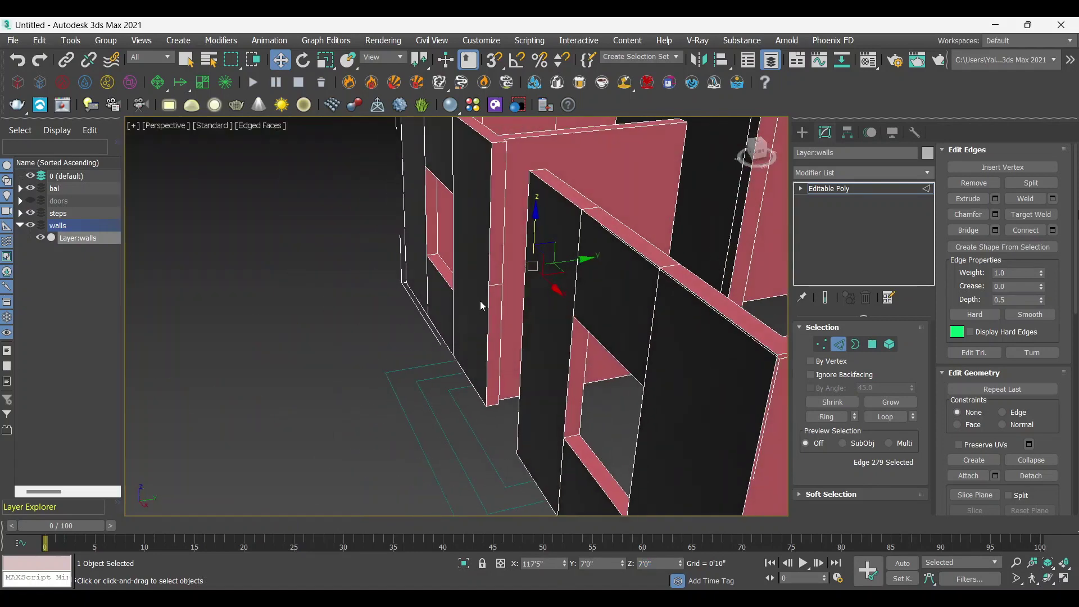
click(493, 281)
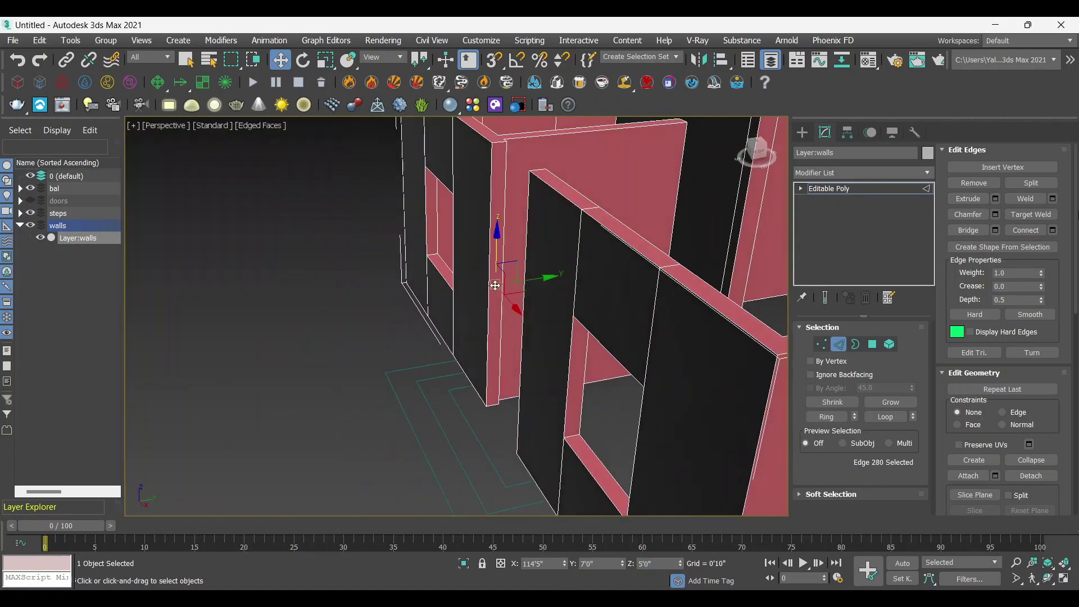
double_click(640, 563)
text(7)
key(Return)
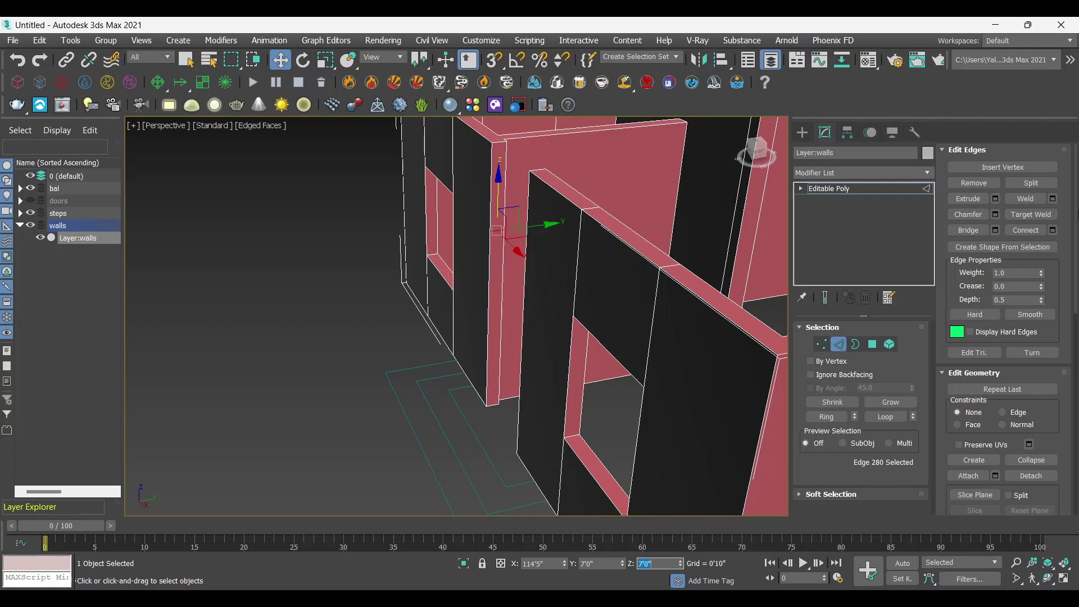
scroll(433, 163, down, 5)
scroll(479, 284, up, 5)
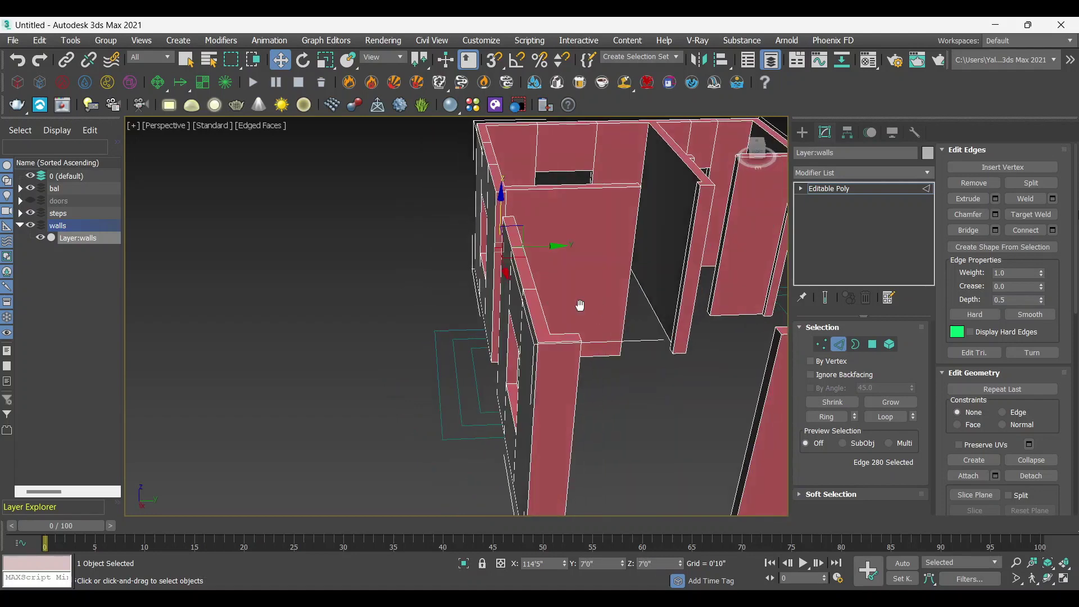
scroll(581, 305, down, 3)
alt+middle_drag(423, 275, 246, 323)
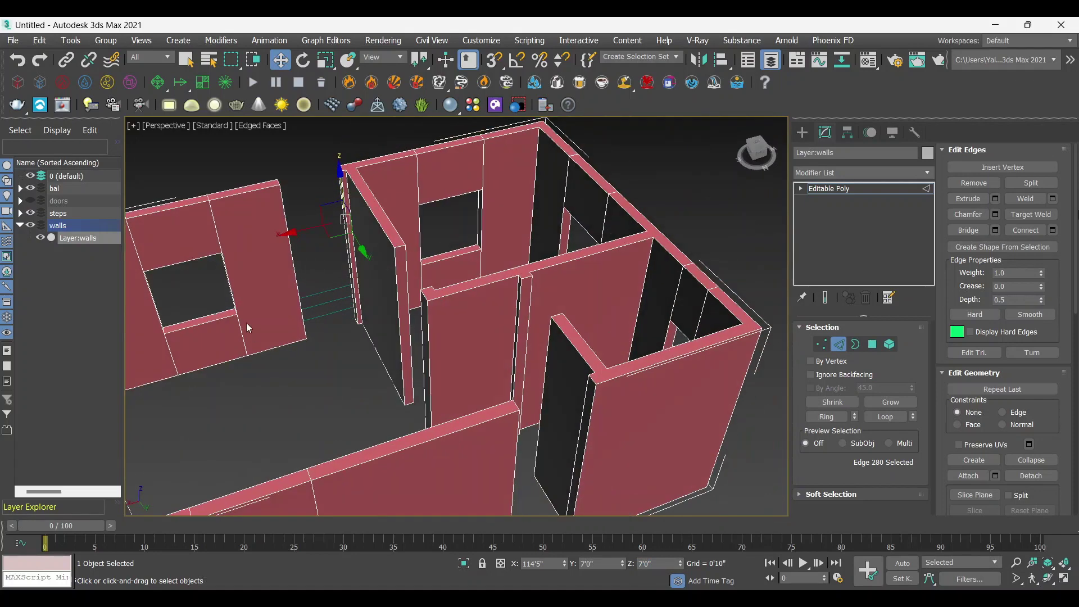
scroll(387, 312, up, 2)
Step: Connect the selected wall edges and set both new jamb edges to 7'0"
ctrl+click(405, 300)
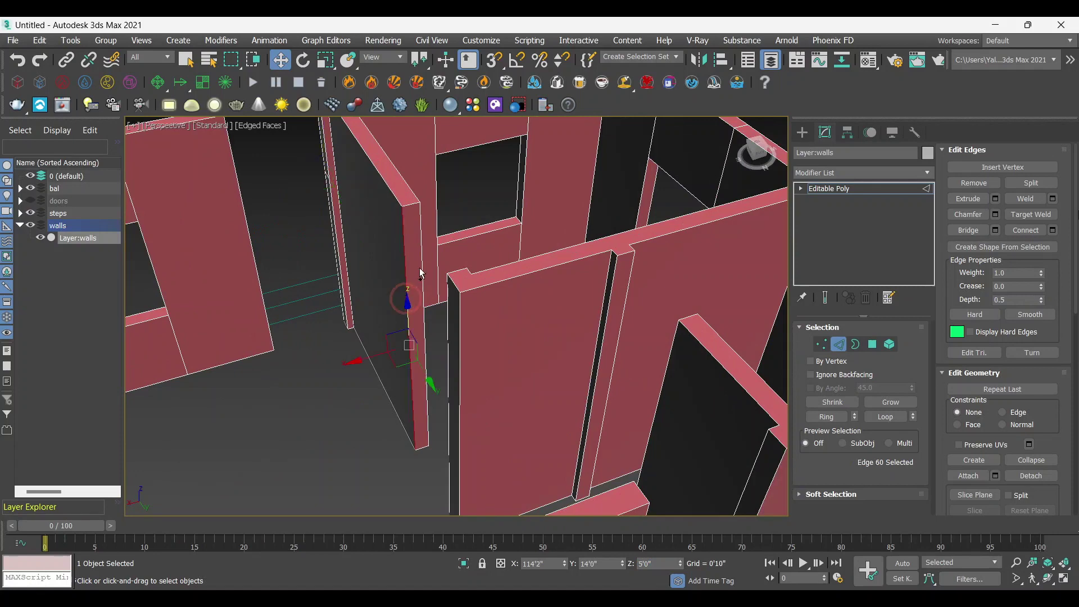
mouse_move(405, 299)
alt+middle_down()
mouse_move(597, 334)
mouse_move(502, 254)
alt+middle_up()
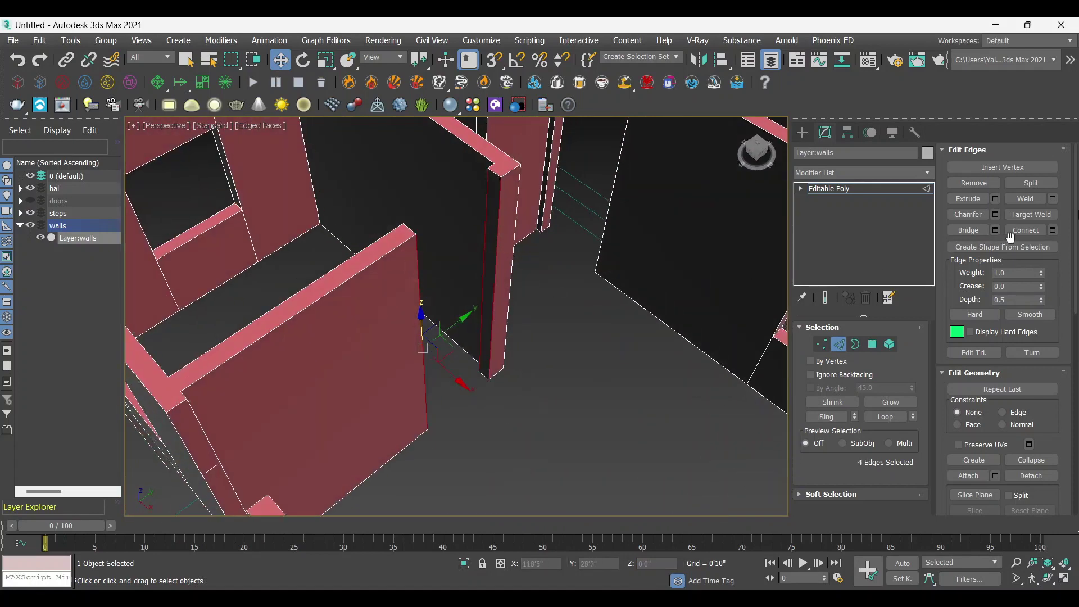
click(976, 234)
click(562, 339)
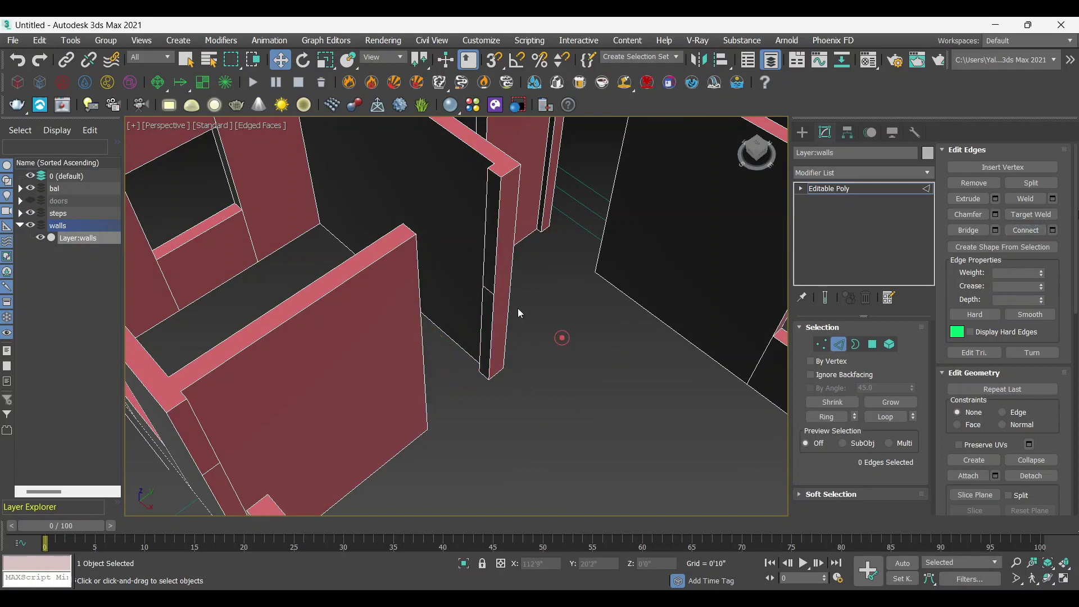
click(488, 289)
double_click(664, 565)
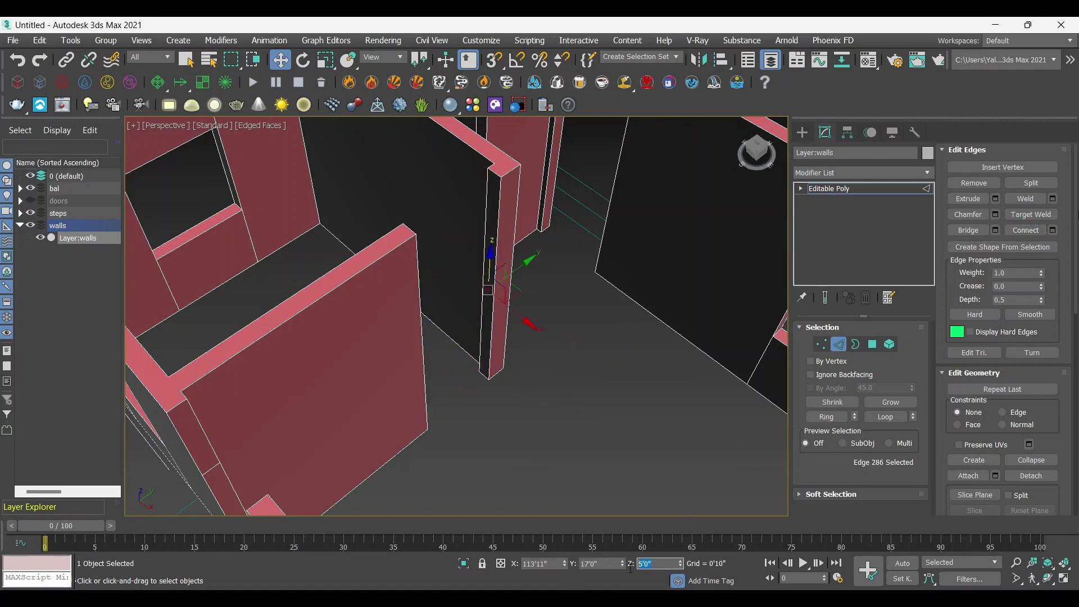
text(7)
key(Return)
mouse_move(464, 456)
alt+middle_down()
mouse_move(471, 303)
mouse_move(436, 253)
alt+middle_up()
click(429, 246)
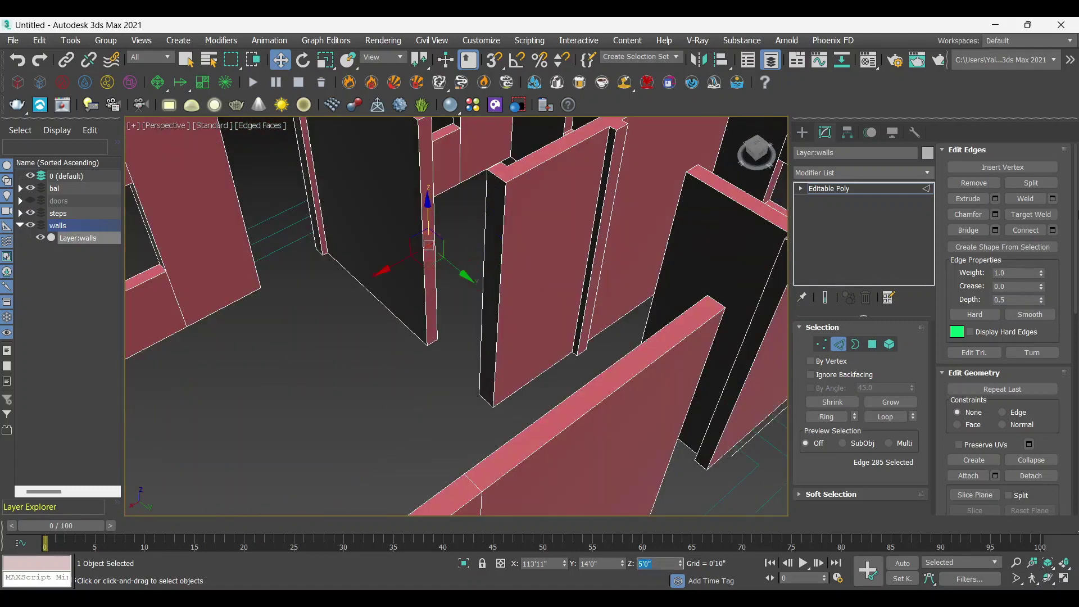
text(7)
key(Return)
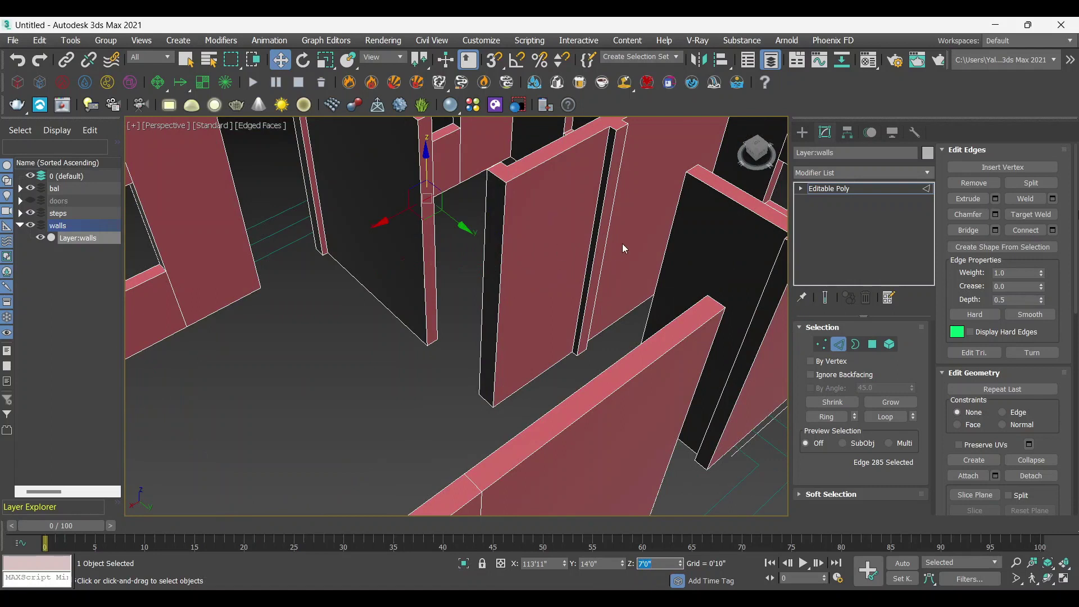
Step: Select additional jamb edges around the pillar and frame them in view
ctrl+click(601, 215)
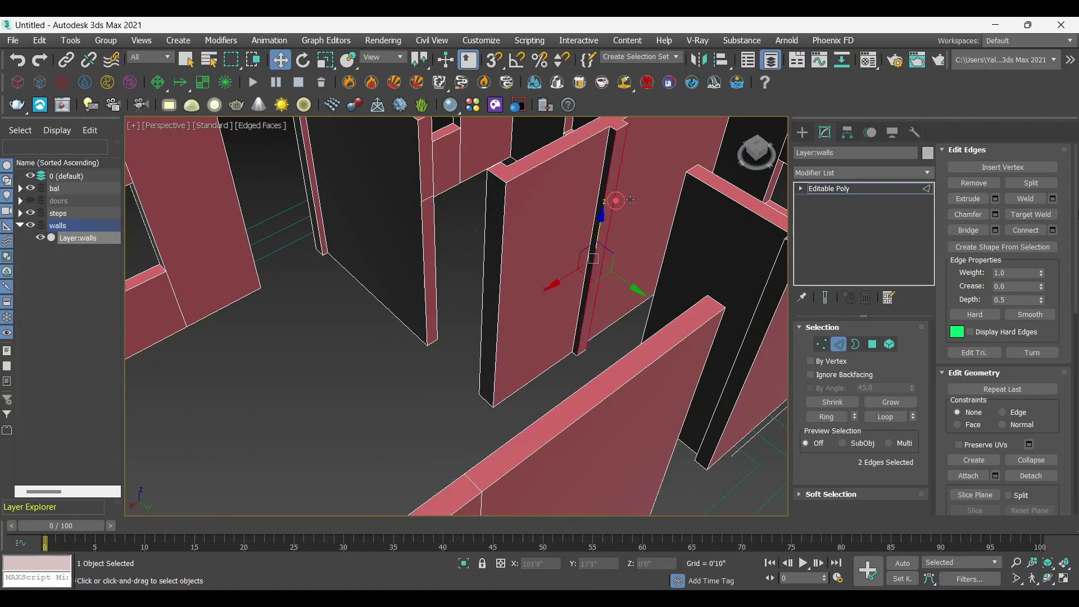
key(z)
mouse_move(475, 323)
alt+middle_down()
mouse_move(586, 303)
mouse_move(542, 305)
alt+middle_up()
ctrl+click(503, 232)
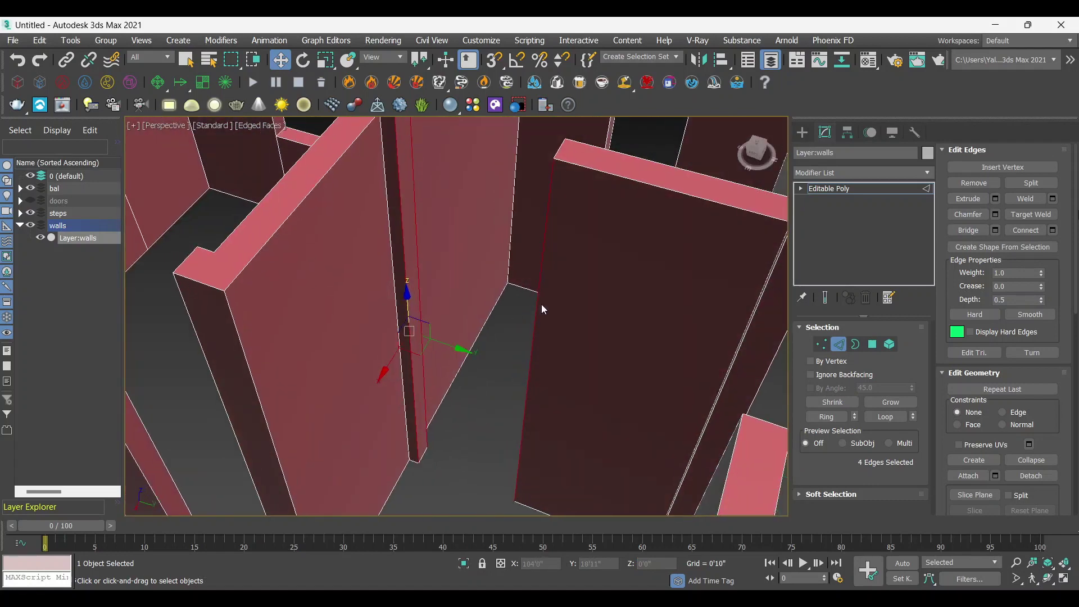
mouse_move(695, 257)
alt+middle_down()
mouse_move(454, 344)
mouse_move(506, 354)
mouse_move(518, 366)
mouse_move(511, 392)
alt+middle_up()
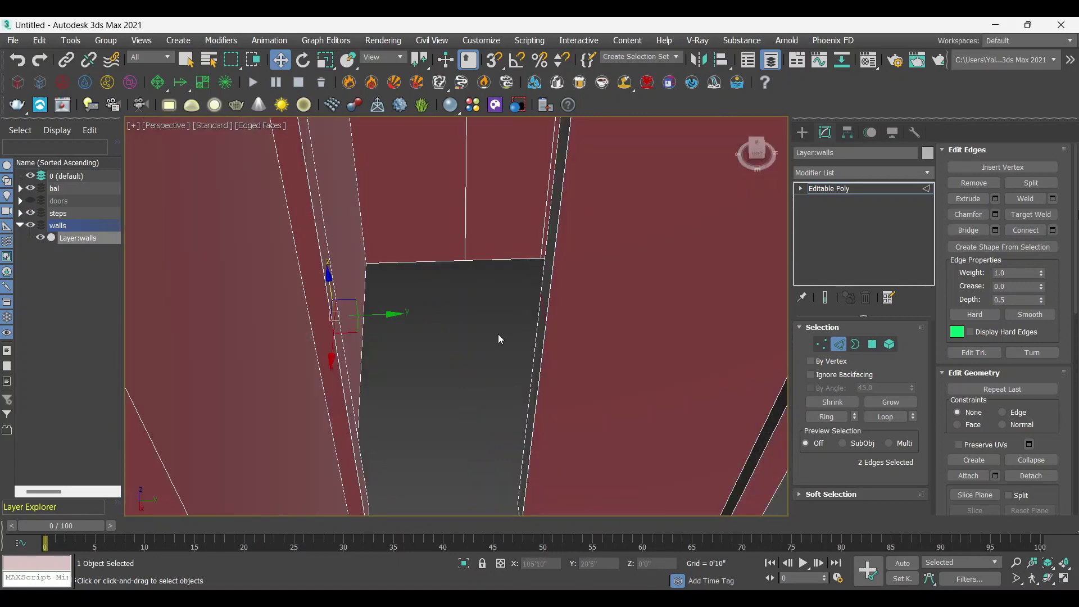
Step: Set another new jamb edge to 7'0", correcting a mistaken 1' entry
click(456, 365)
alt+middle_drag(457, 365, 515, 340)
click(400, 225)
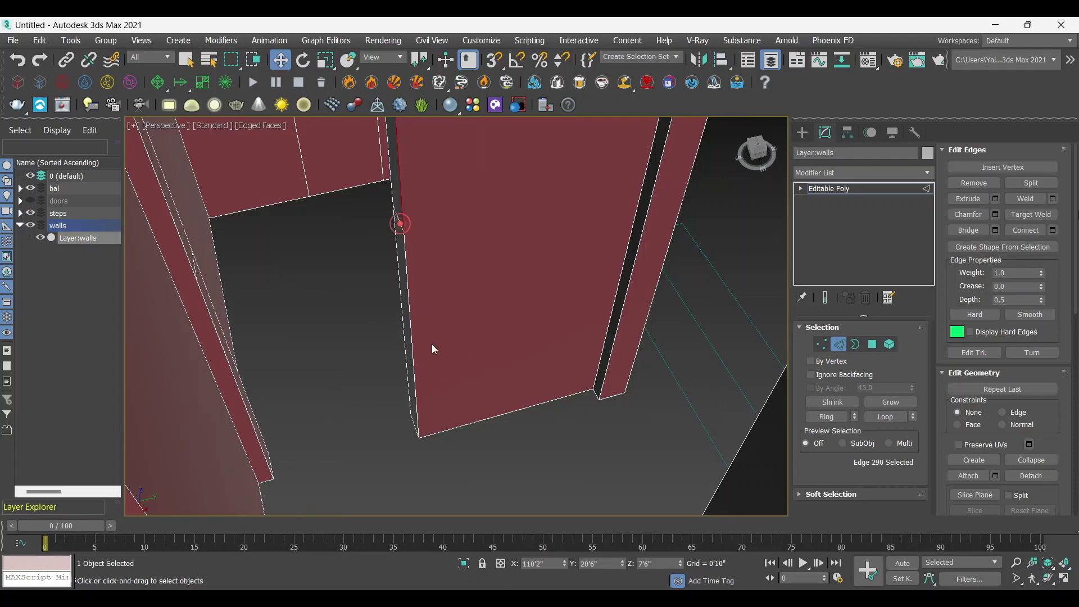
mouse_move(432, 344)
alt+middle_down()
mouse_move(419, 313)
mouse_move(446, 284)
mouse_move(390, 208)
alt+middle_up()
click(390, 208)
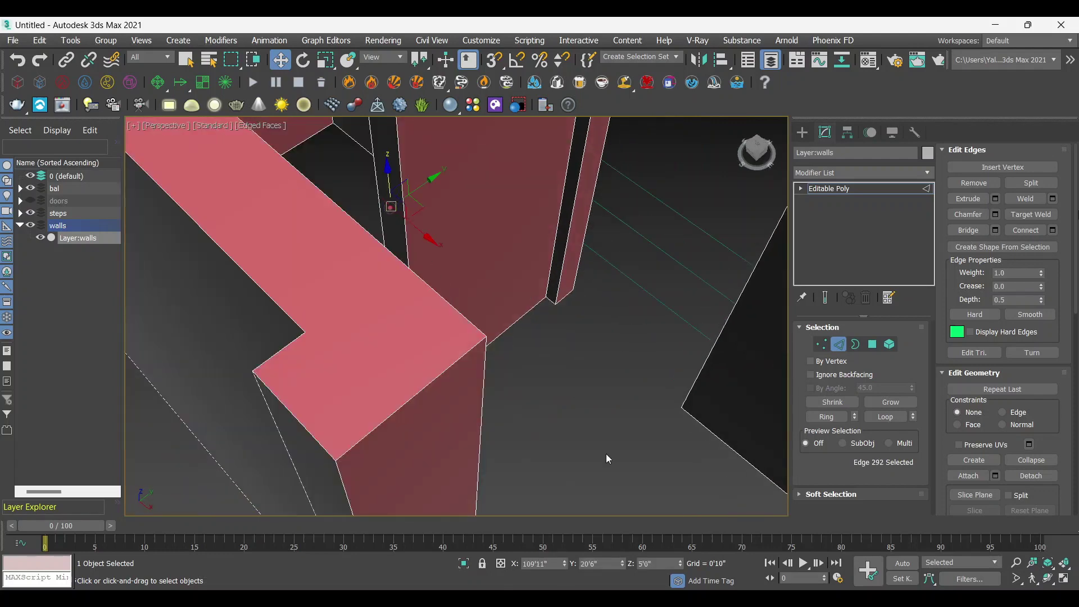
double_click(656, 563)
text(1)
key(Return)
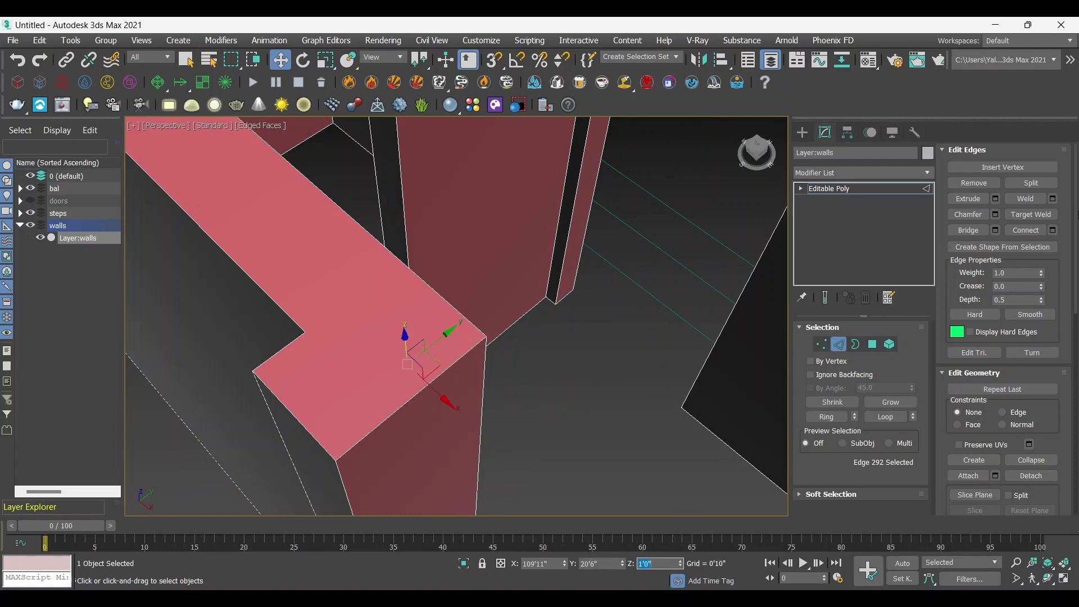
text(7)
key(Return)
Step: Raise the neighbouring new edge to 7'0" and pick an edge of the next jamb
mouse_move(445, 238)
alt+middle_down()
mouse_move(352, 235)
mouse_move(304, 209)
mouse_move(334, 235)
alt+middle_up()
click(235, 145)
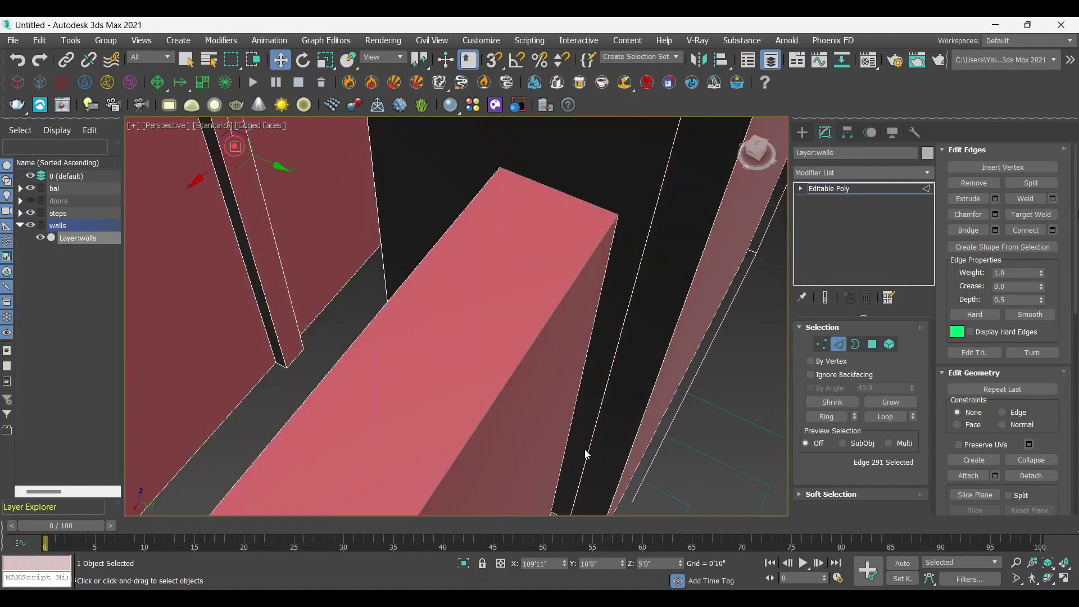
double_click(660, 565)
text(7)
key(Return)
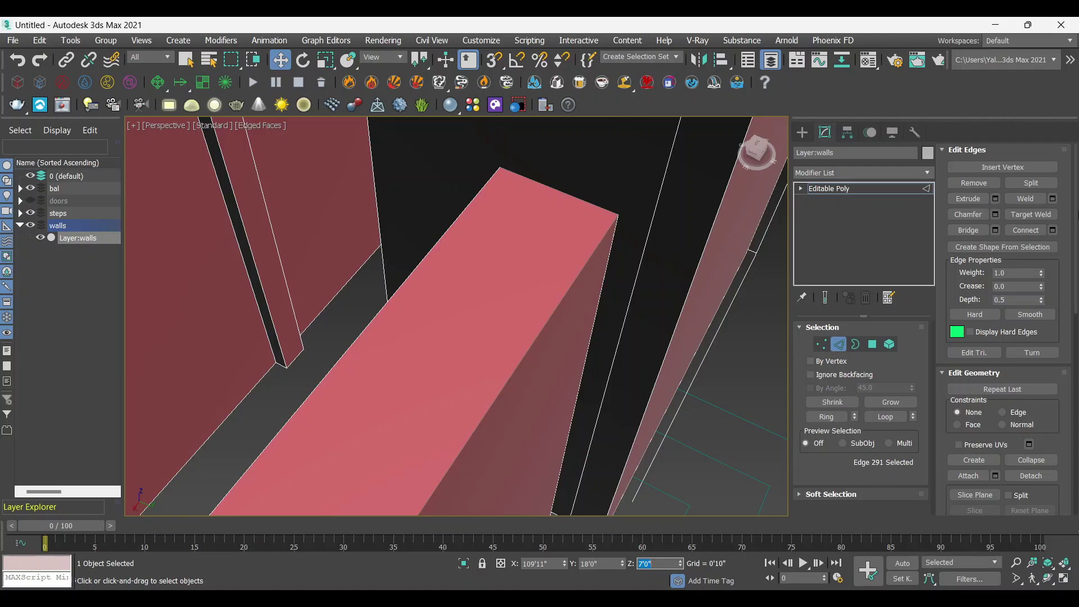
mouse_move(562, 348)
alt+middle_down()
mouse_move(568, 356)
mouse_move(476, 363)
mouse_move(460, 354)
mouse_move(501, 389)
alt+middle_up()
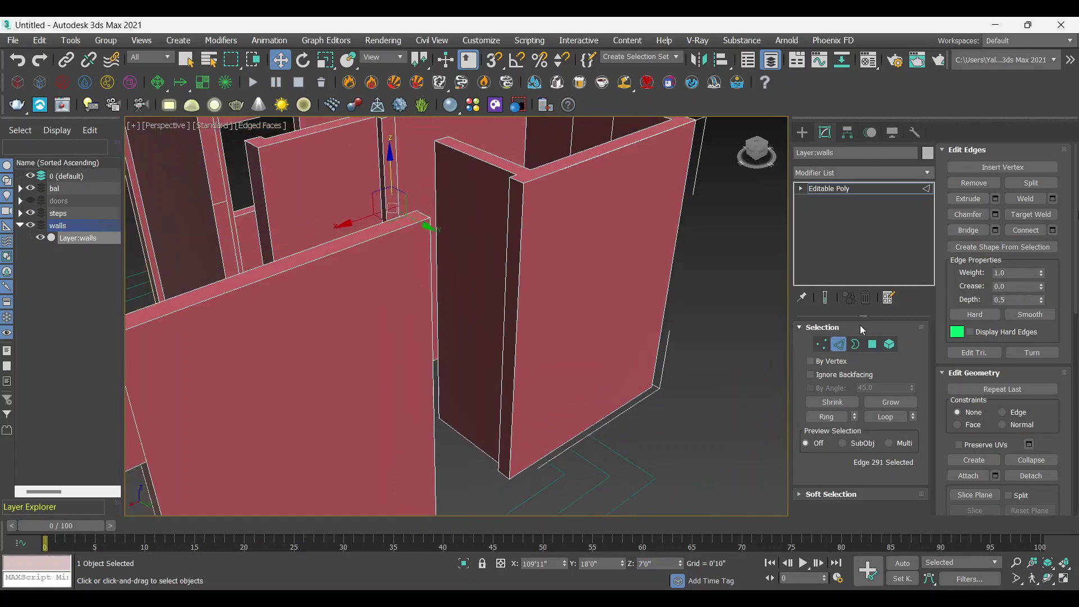
ctrl+click(504, 328)
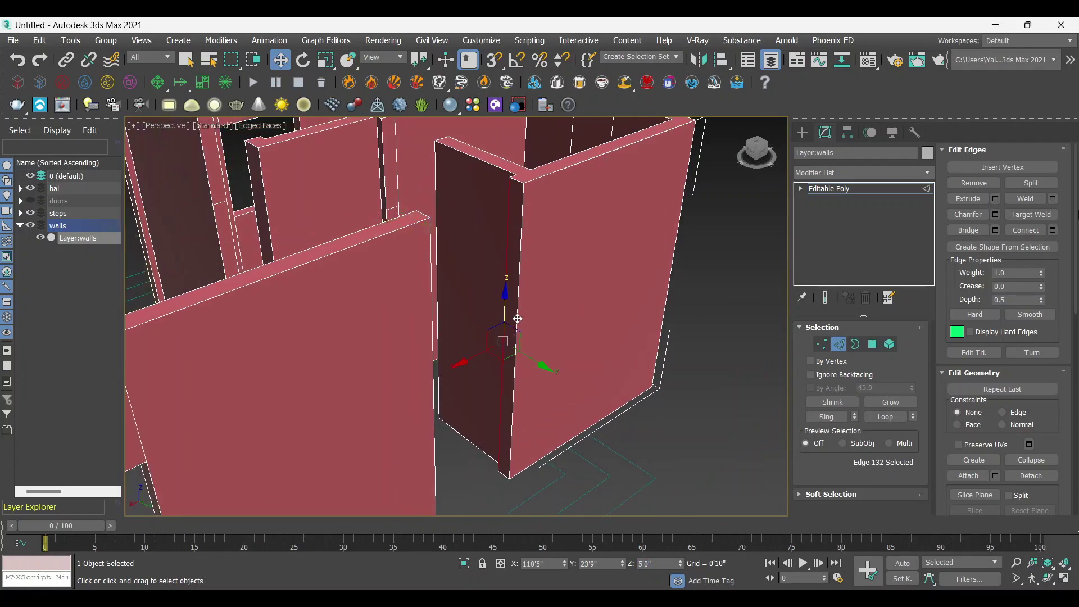
Step: Select the four jamb edges at the next doorway and connect them with new cuts
scroll(504, 328, up, 3)
alt+middle_drag(454, 386, 433, 355)
ctrl+click(457, 269)
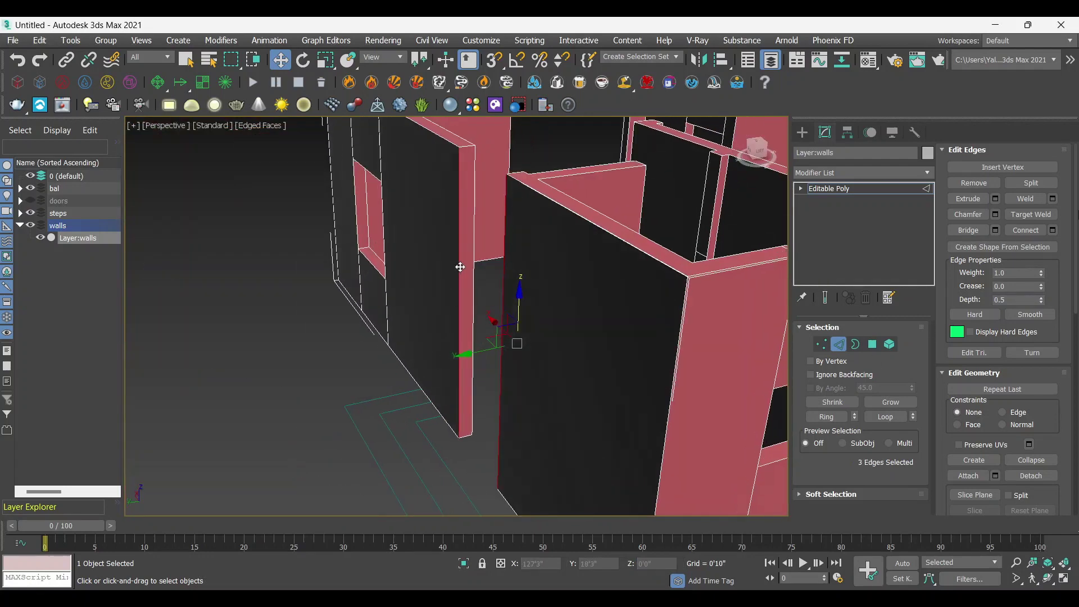
ctrl+click(475, 249)
mouse_move(472, 277)
alt+middle_down()
mouse_move(585, 293)
mouse_move(630, 326)
alt+middle_up()
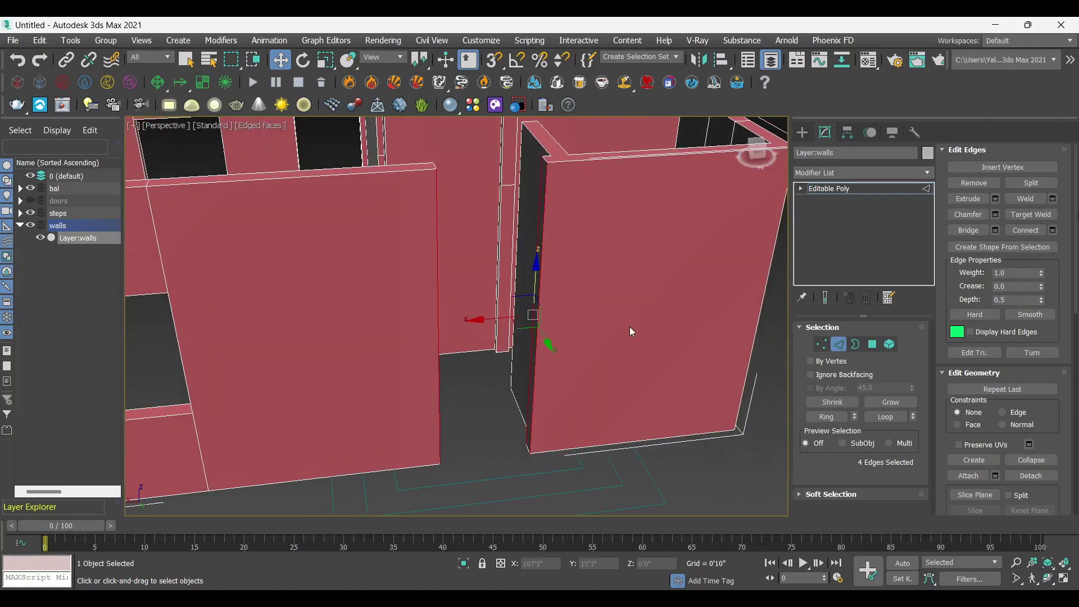
click(1036, 235)
Step: Raise both new edges on the pillar to 7'0"
alt+middle_drag(551, 360, 589, 388)
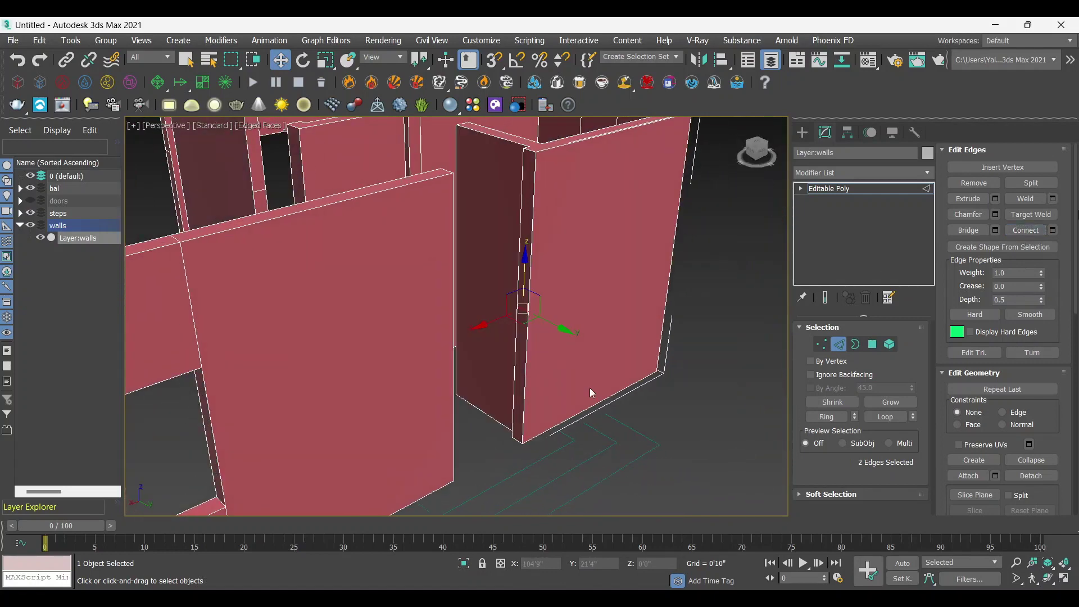
click(639, 456)
click(522, 306)
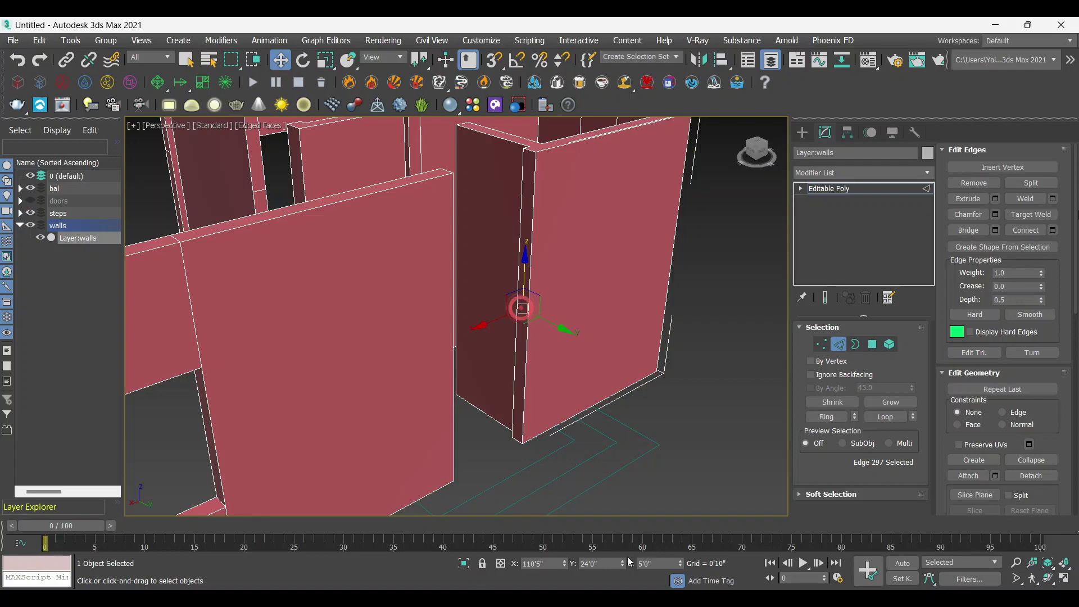
click(647, 563)
text(7)
key(Return)
mouse_move(627, 350)
alt+middle_down()
mouse_move(518, 366)
mouse_move(476, 244)
alt+middle_up()
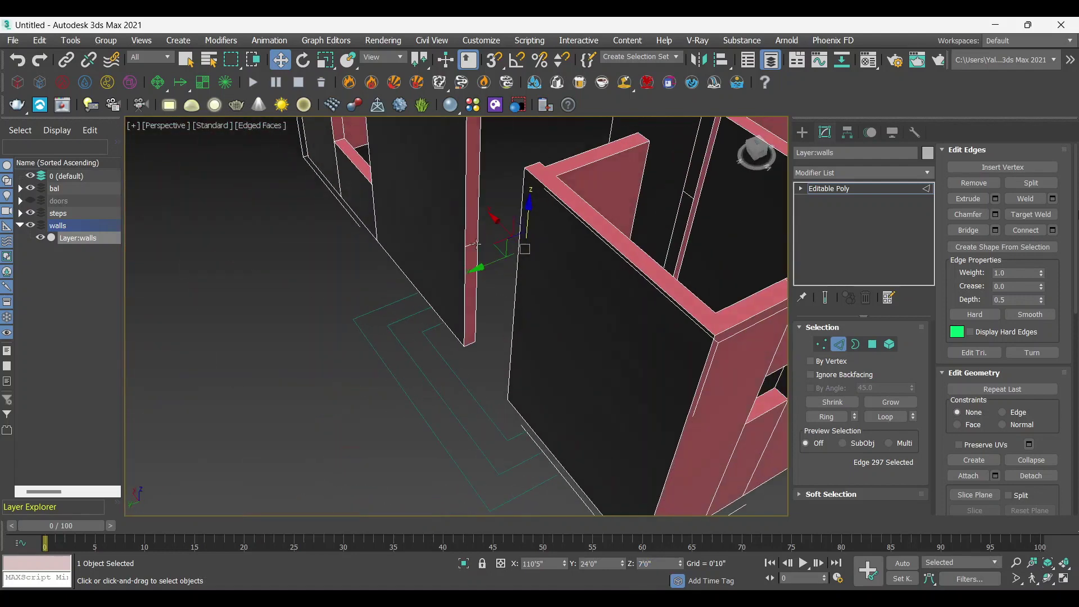
click(476, 243)
click(631, 564)
key(Return)
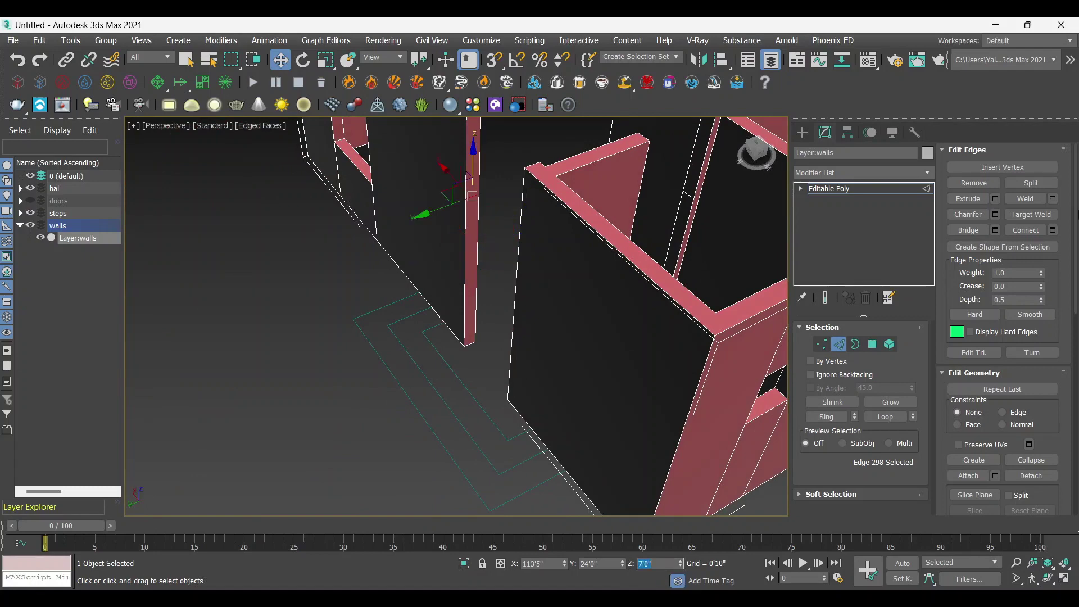
Step: Select four edges around the next wall opening
scroll(646, 463, down, 5)
mouse_move(645, 463)
alt+middle_down()
mouse_move(578, 315)
mouse_move(494, 349)
mouse_move(509, 315)
mouse_move(382, 385)
mouse_move(584, 357)
mouse_move(468, 338)
alt+middle_up()
scroll(408, 388, up, 3)
scroll(450, 355, down, 3)
scroll(448, 339, up, 5)
double_click(460, 322)
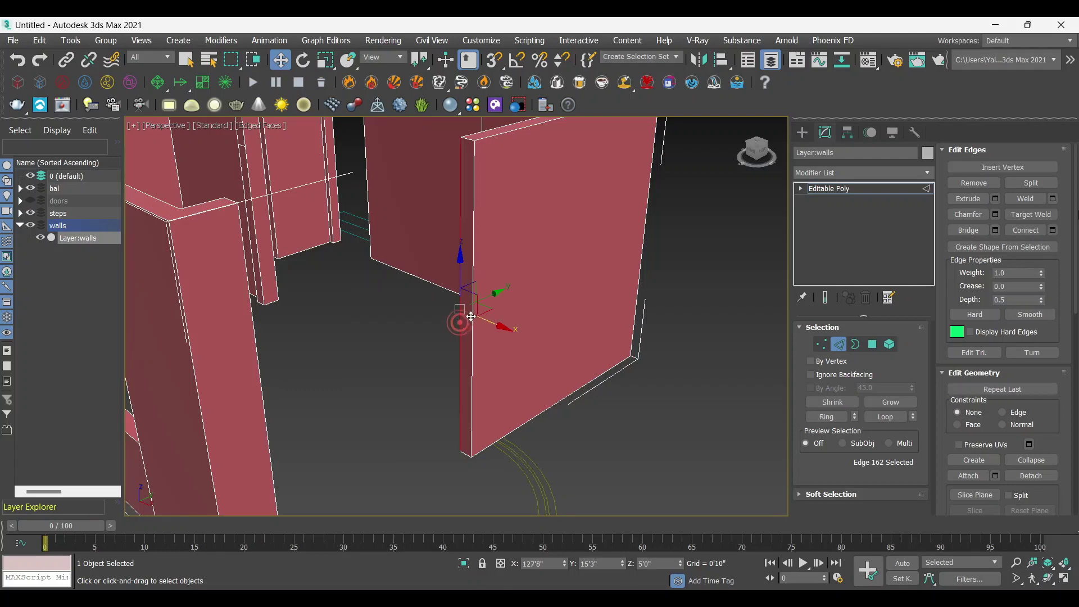
scroll(477, 336, down, 4)
alt+middle_drag(447, 373, 338, 315)
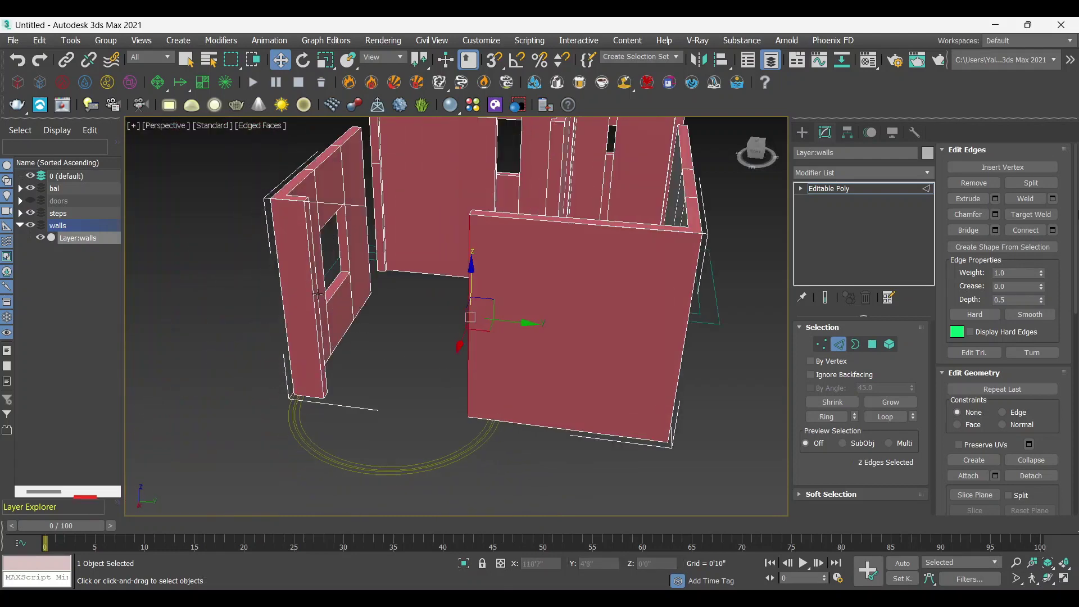
ctrl+click(317, 293)
scroll(321, 265, up, 3)
scroll(330, 244, up, 4)
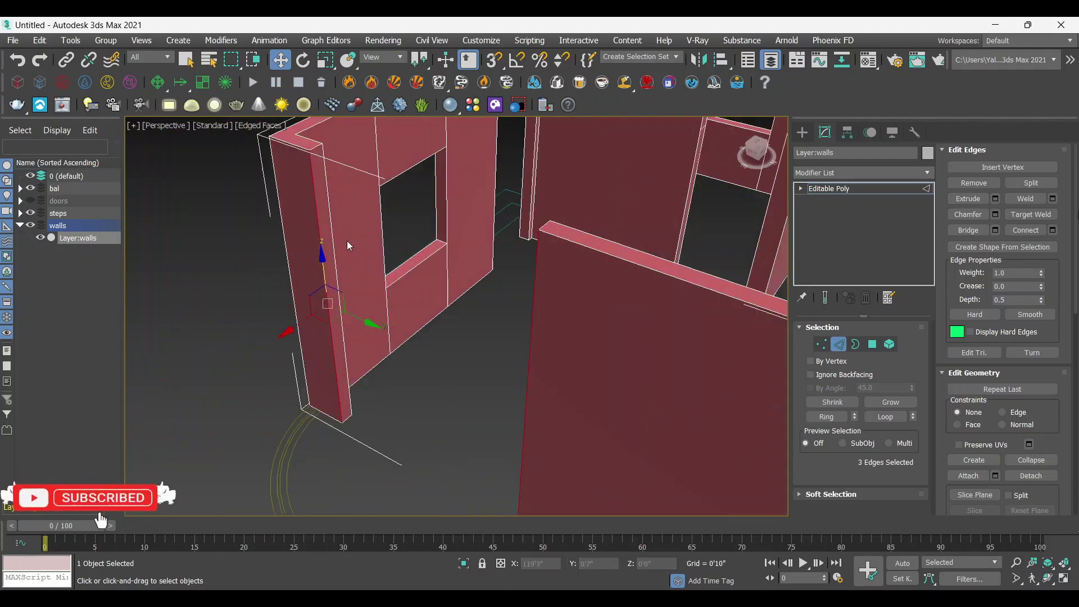
ctrl+click(332, 236)
alt+middle_drag(333, 236, 450, 253)
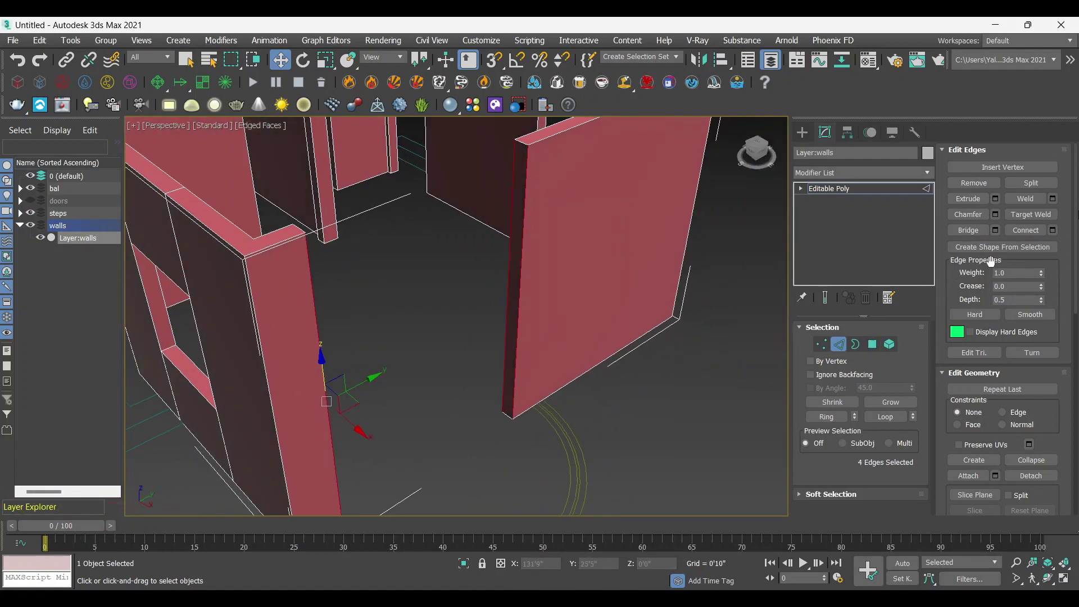
Step: Set the right and left wall-end edges to a height of 7'0"
click(512, 294)
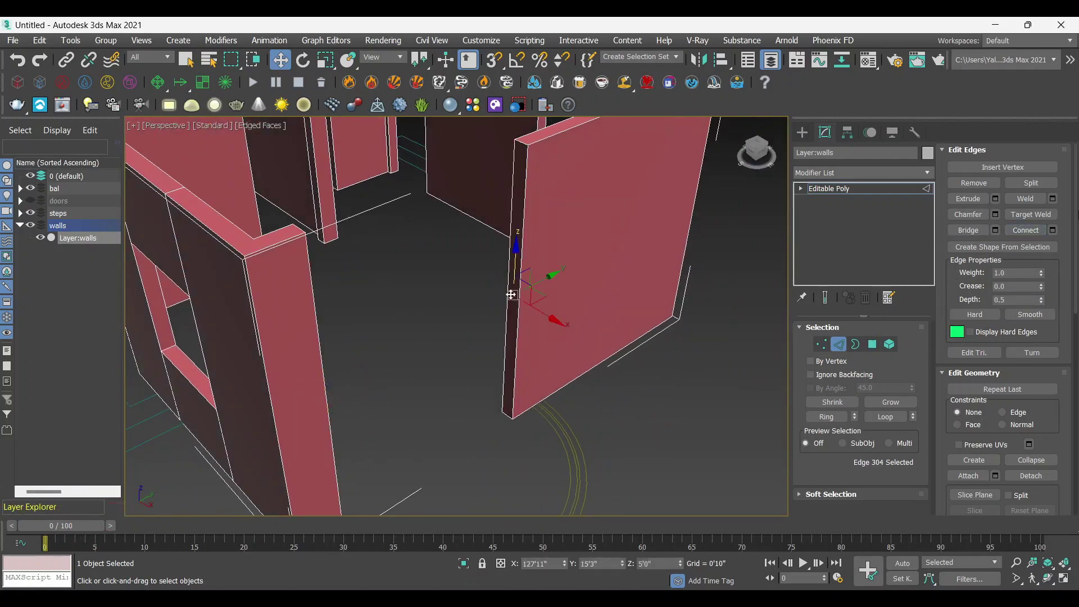
click(643, 564)
text(0)
key(Return)
mouse_move(404, 406)
alt+middle_down()
mouse_move(355, 438)
mouse_move(321, 254)
alt+middle_up()
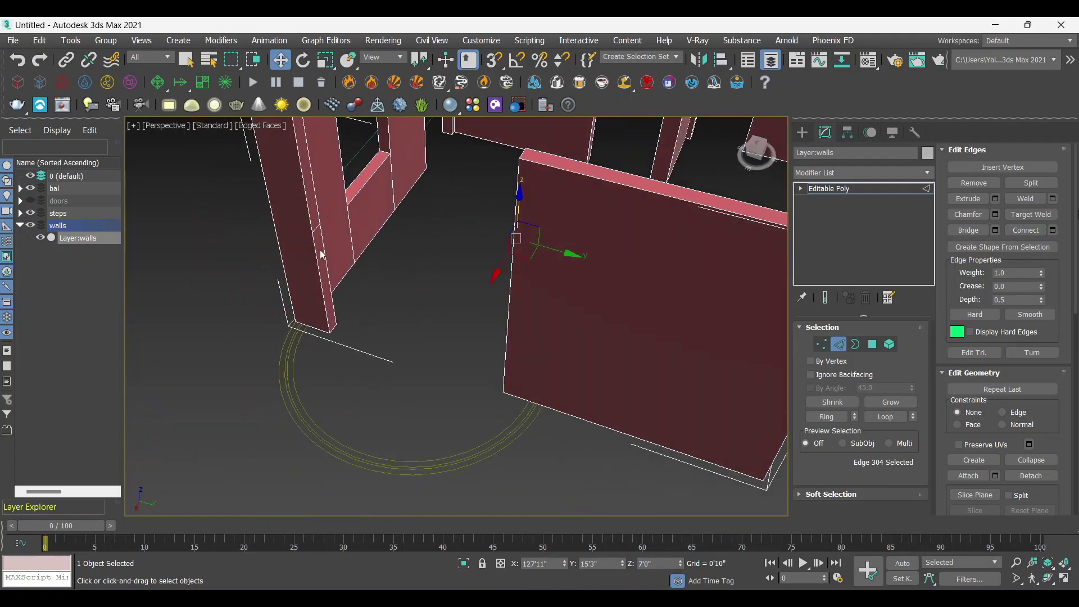
click(316, 229)
click(643, 564)
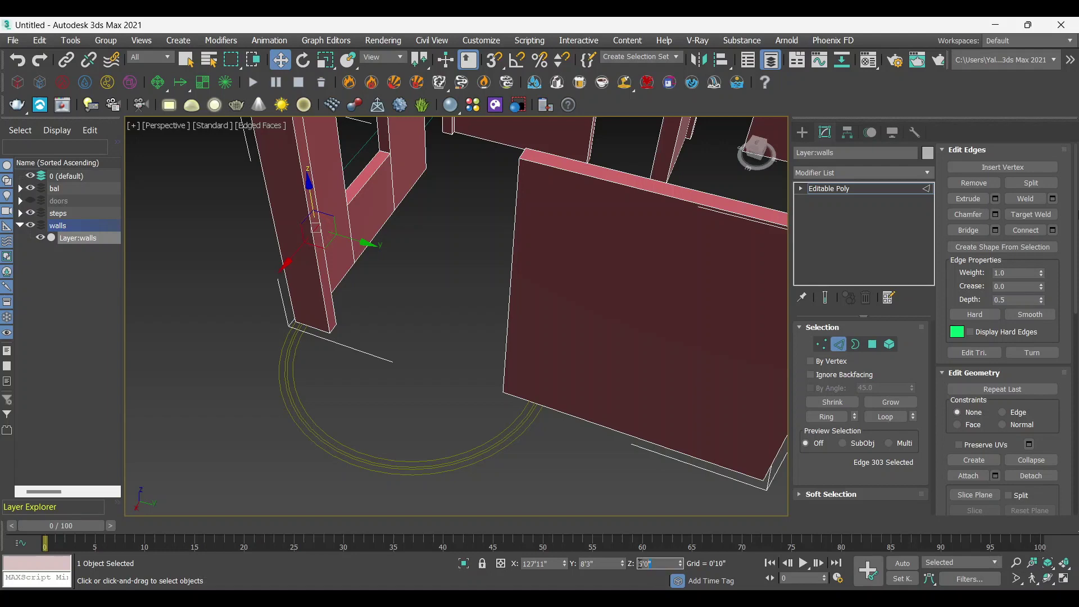
text(0)
key(Return)
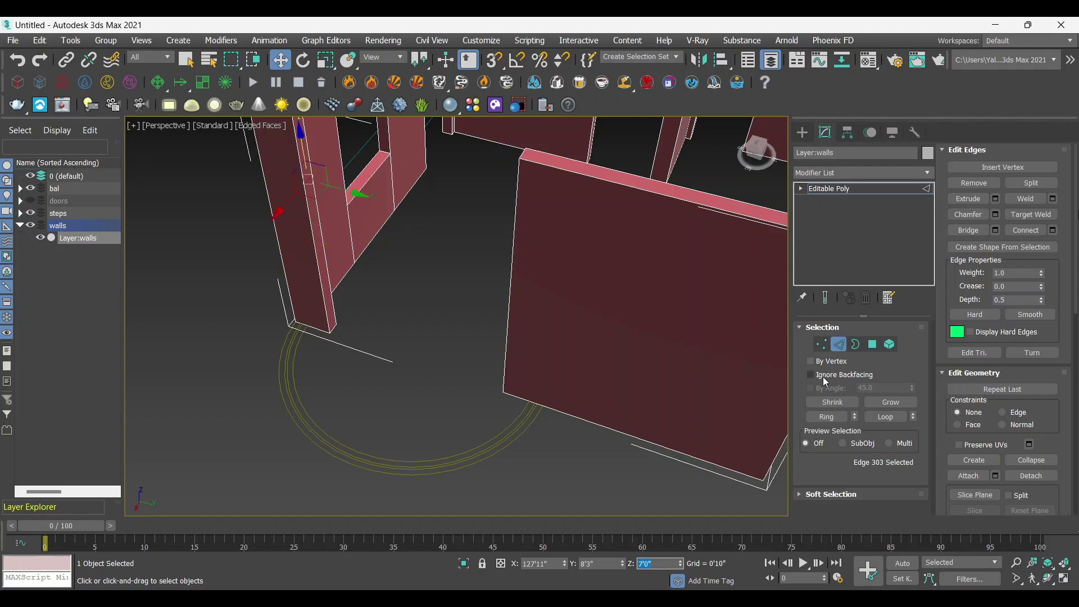
click(873, 344)
Step: Bridge the facing wall-end faces into lintels above the first two doorways
mouse_move(483, 365)
alt+middle_down()
mouse_move(646, 299)
mouse_move(372, 353)
alt+middle_up()
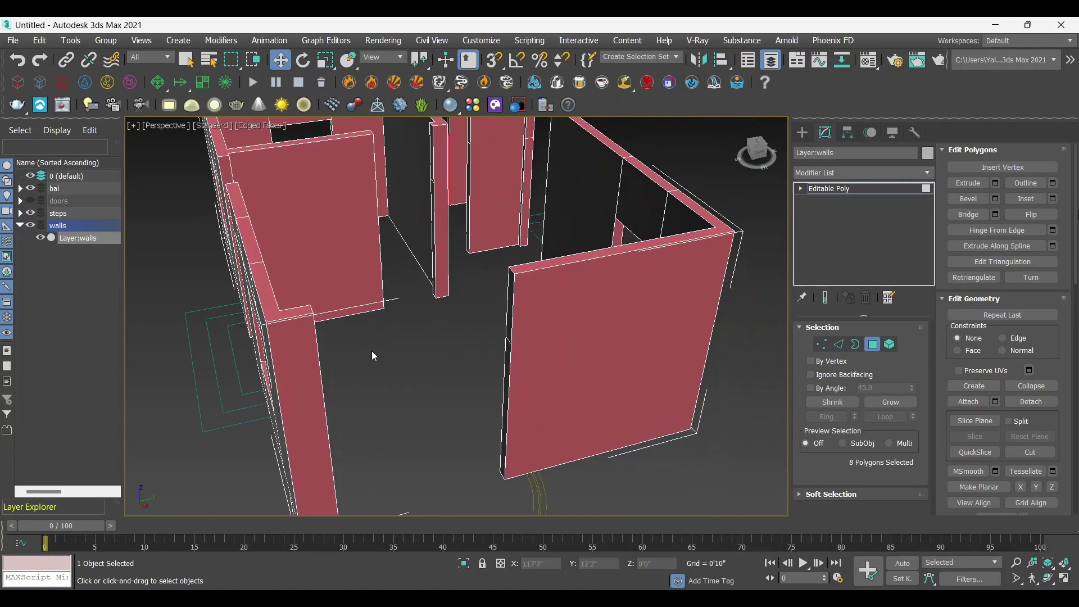
click(511, 302)
alt+middle_drag(511, 302, 365, 251)
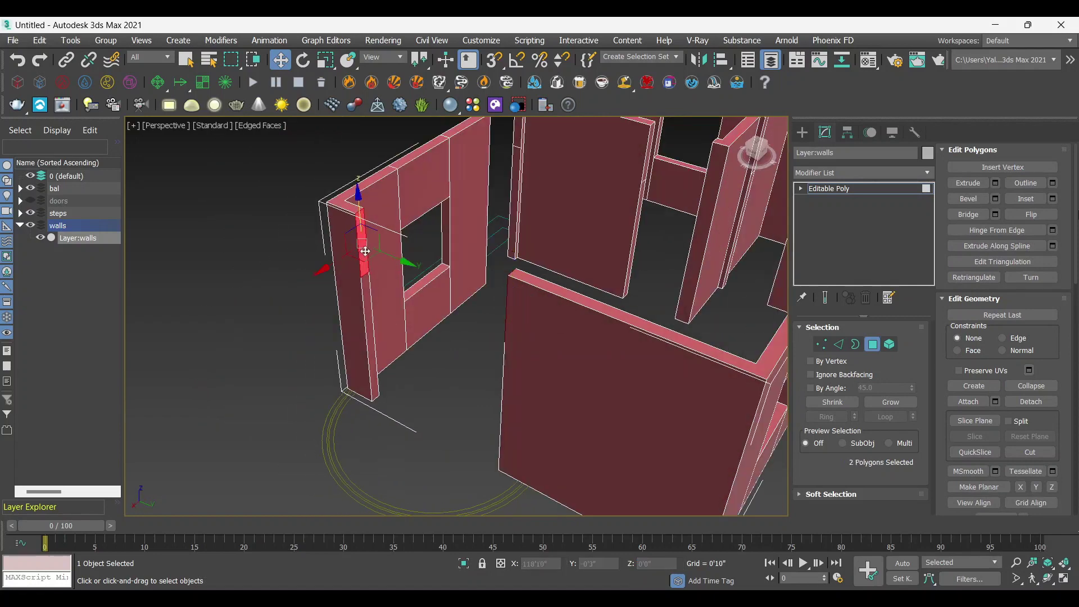
click(969, 218)
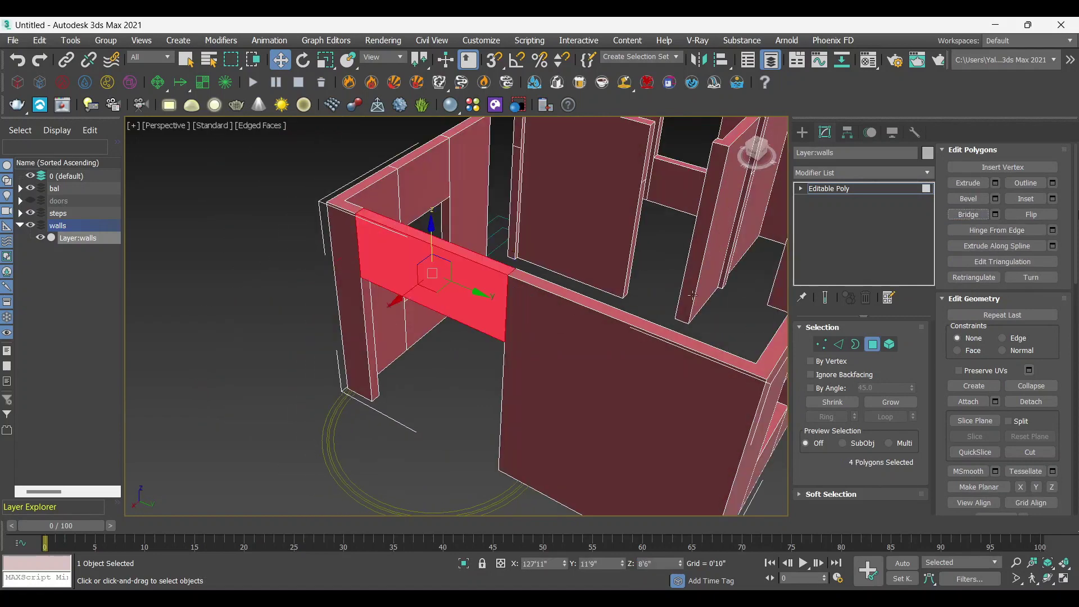
mouse_move(619, 281)
alt+middle_down()
mouse_move(508, 252)
mouse_move(619, 209)
mouse_move(546, 177)
alt+middle_up()
click(612, 198)
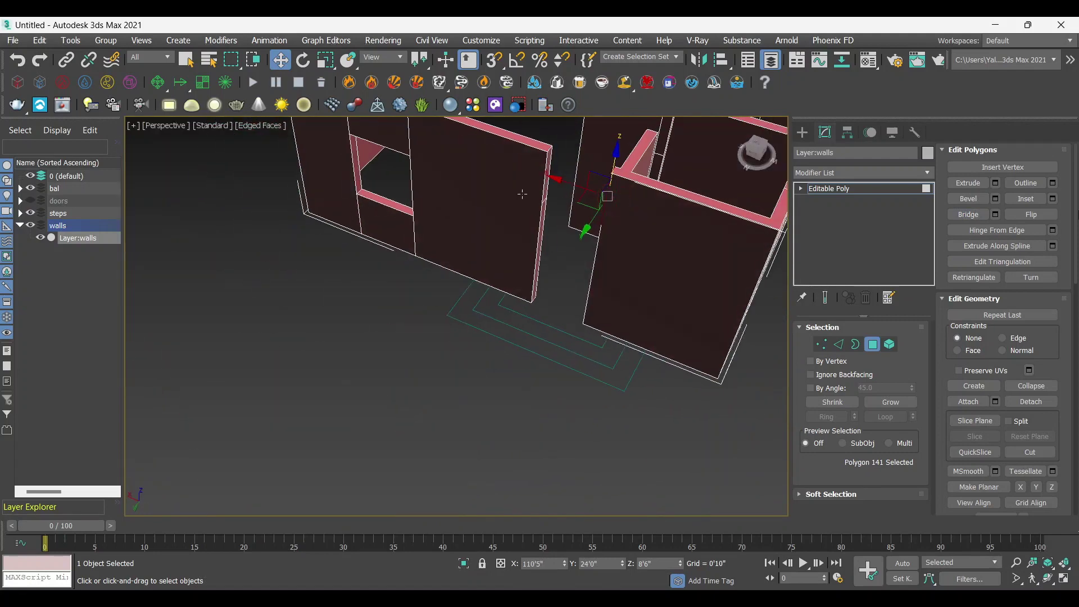
ctrl+click(548, 163)
click(969, 214)
Step: Bridge the wall-end faces across two more openings
mouse_move(584, 236)
alt+middle_down()
mouse_move(592, 337)
mouse_move(502, 379)
alt+middle_up()
click(500, 325)
alt+middle_drag(500, 325, 411, 309)
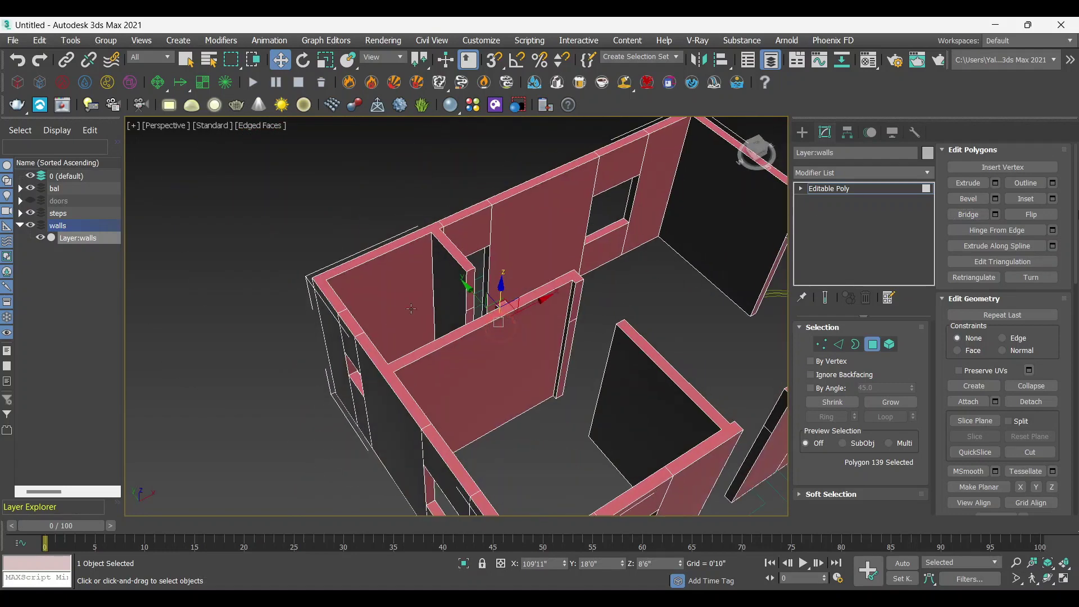
click(969, 214)
middle_drag(646, 348, 435, 242)
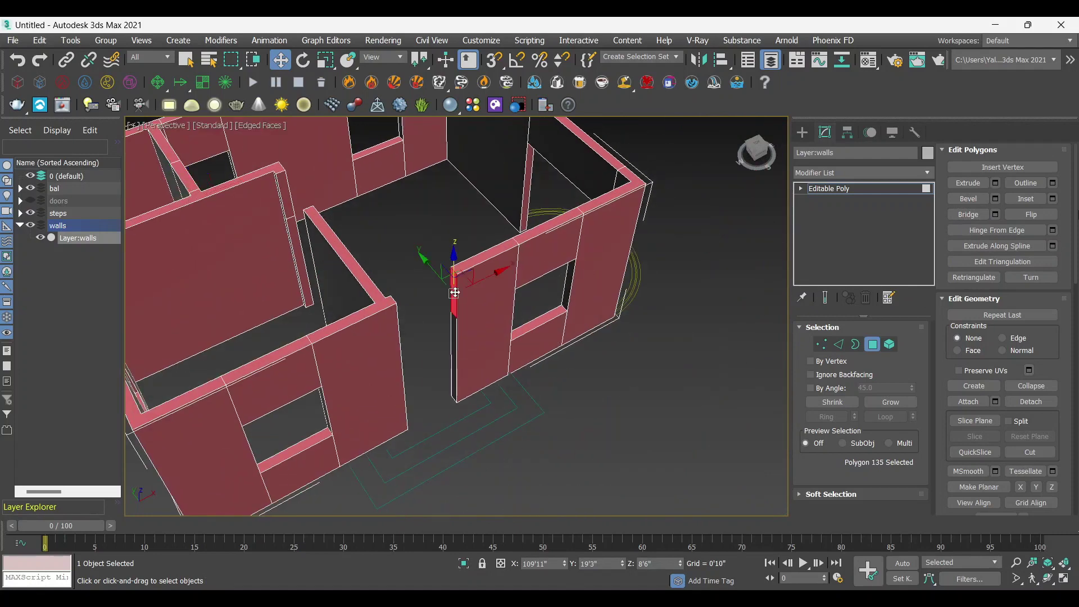
click(455, 289)
alt+middle_drag(455, 289, 416, 259)
scroll(409, 255, down, 5)
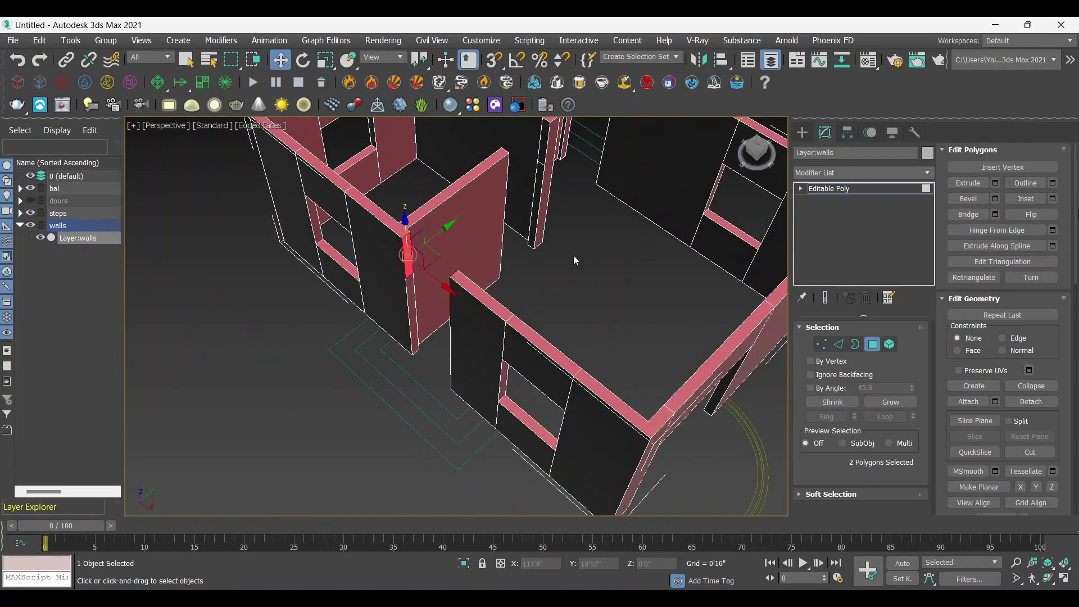
click(969, 215)
Step: Bridge the last pair of thin wall ends, check the lintels, and exit polygon editing
scroll(609, 276, down, 3)
alt+middle_drag(609, 277, 634, 266)
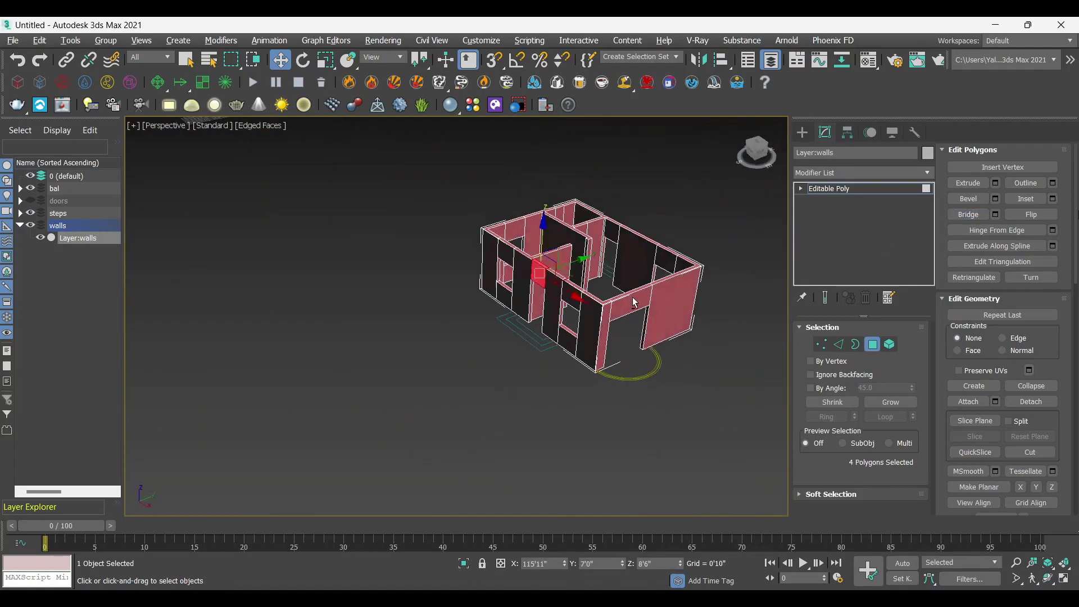
scroll(635, 265, up, 5)
click(515, 221)
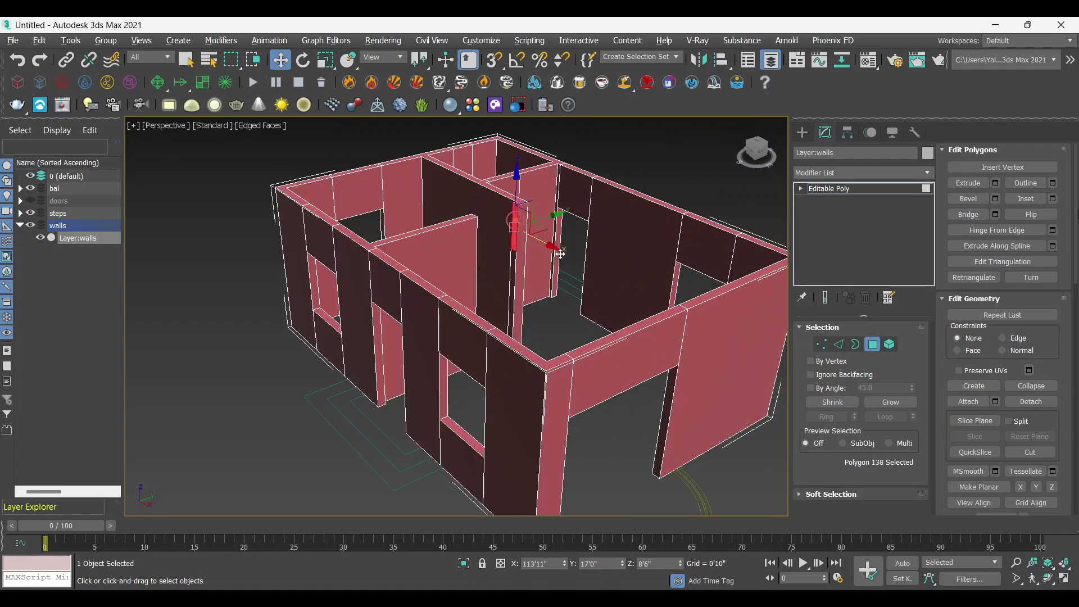
alt+middle_drag(515, 221, 461, 264)
ctrl+click(487, 196)
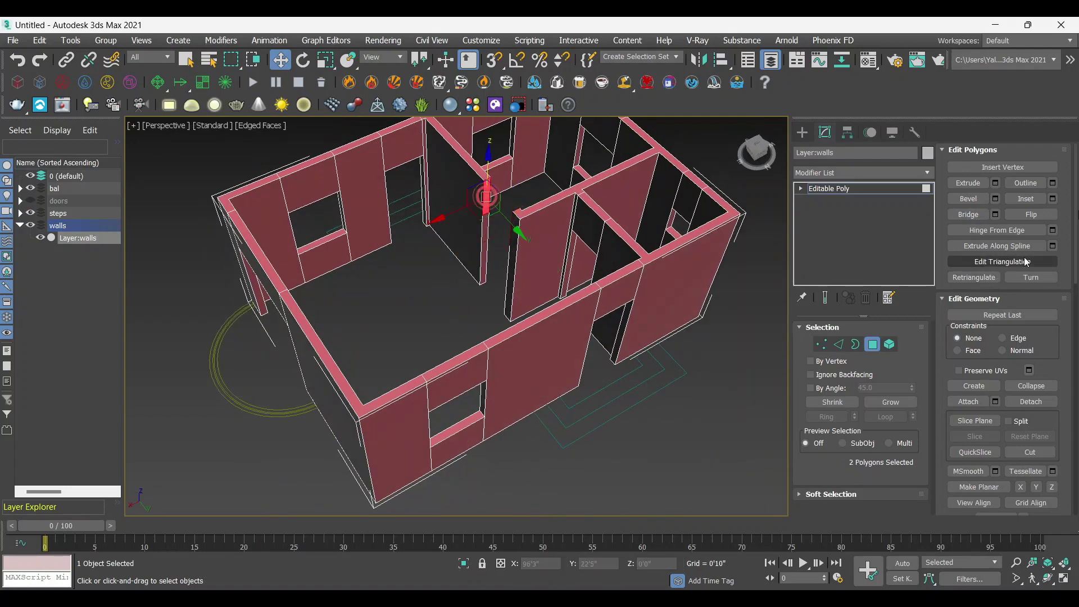
click(969, 214)
mouse_move(596, 315)
alt+middle_down()
mouse_move(644, 297)
mouse_move(652, 307)
alt+middle_up()
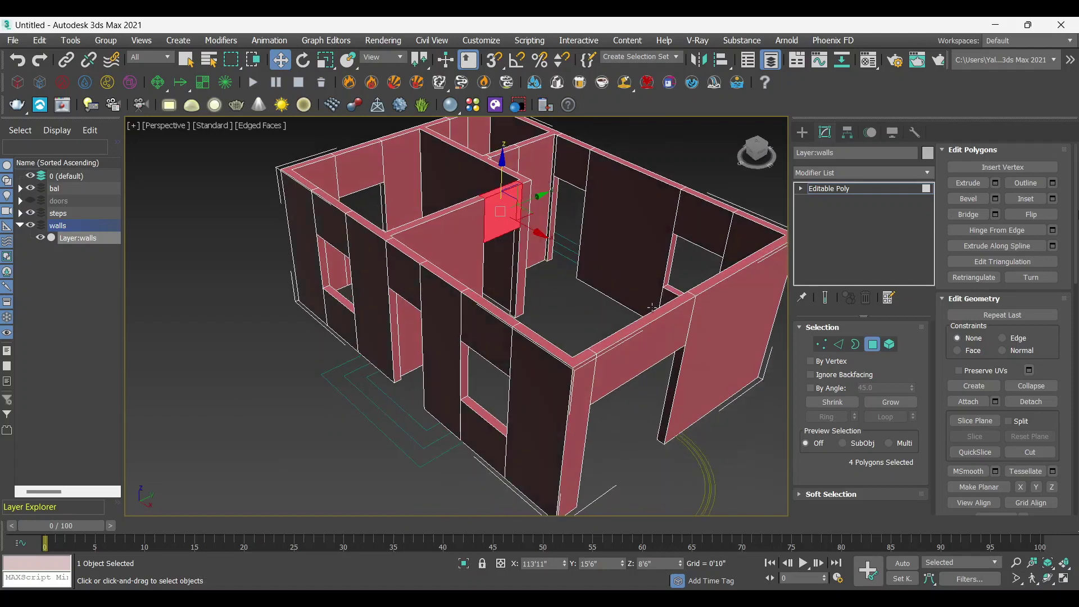
key(f)
key(shift+z)
alt+middle_drag(563, 345, 700, 364)
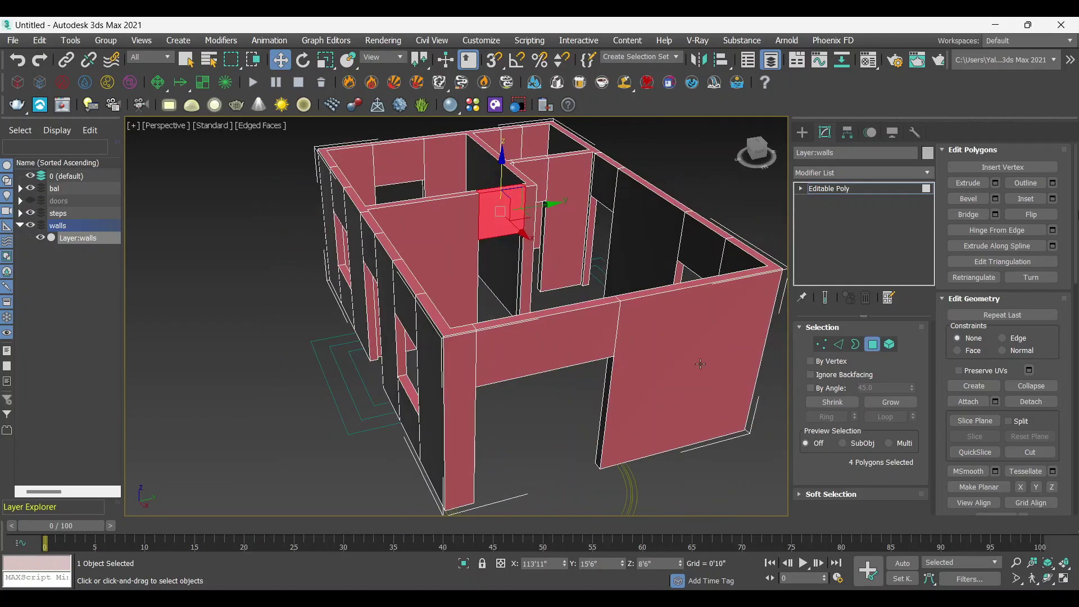
click(860, 187)
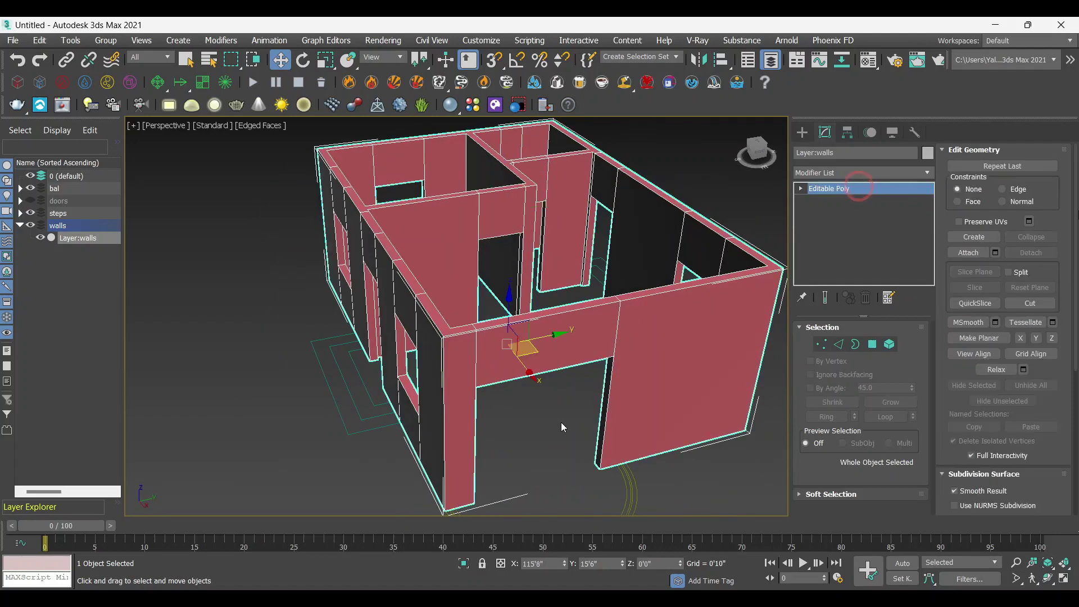
Step: Reselect the walls object from a near-front view and enter Edge mode
click(545, 410)
scroll(542, 404, down, 4)
mouse_move(543, 409)
alt+middle_down()
mouse_move(627, 374)
mouse_move(513, 448)
alt+middle_up()
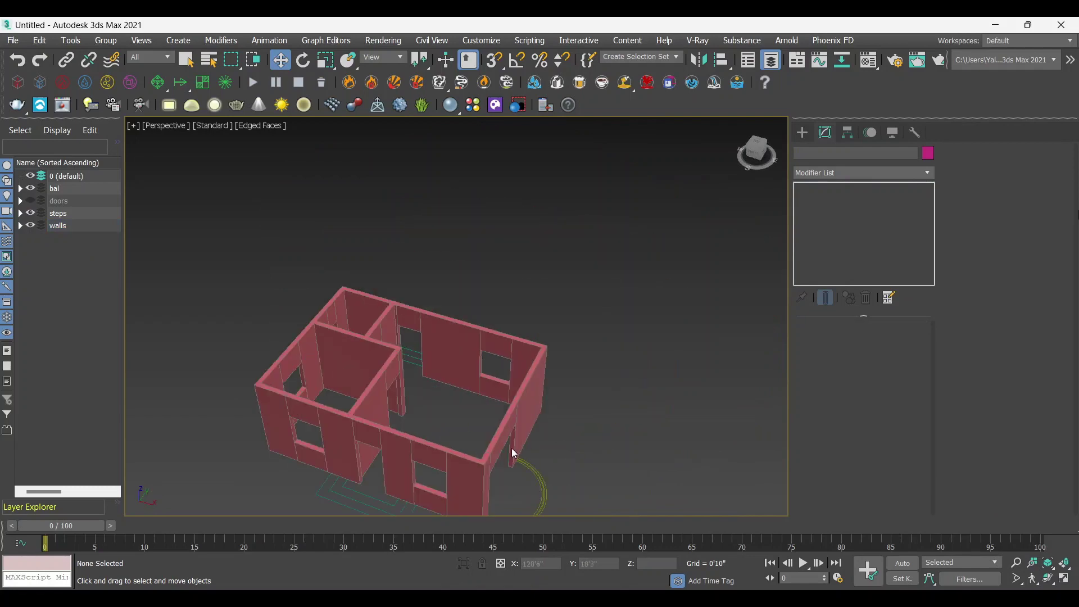
scroll(540, 421, up, 3)
scroll(568, 397, up, 2)
mouse_move(568, 397)
alt+middle_down()
mouse_move(501, 392)
mouse_move(578, 412)
alt+middle_up()
click(506, 388)
scroll(520, 417, up, 3)
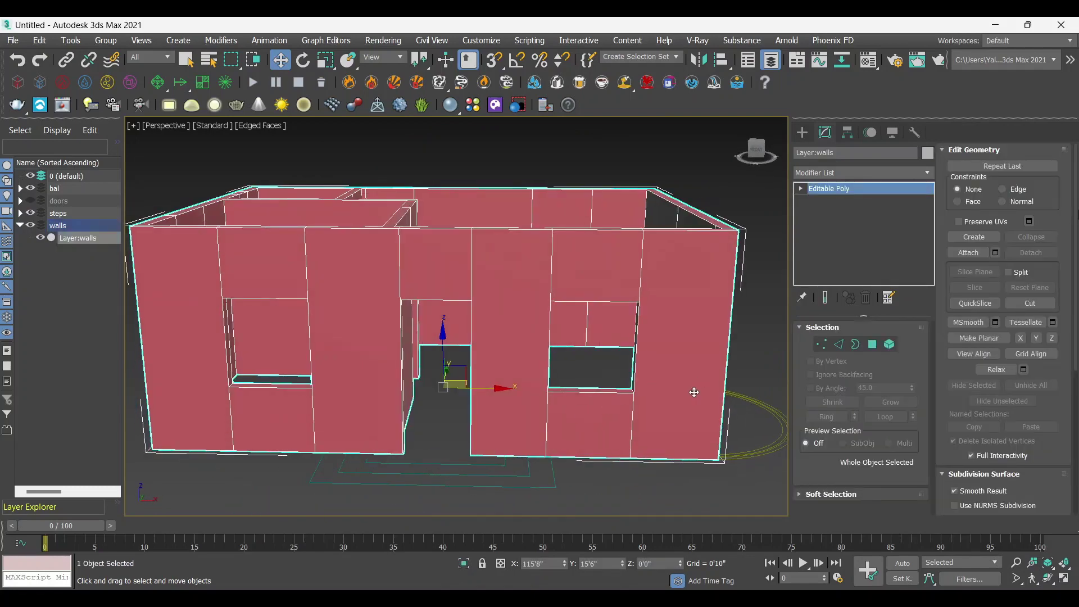
click(840, 346)
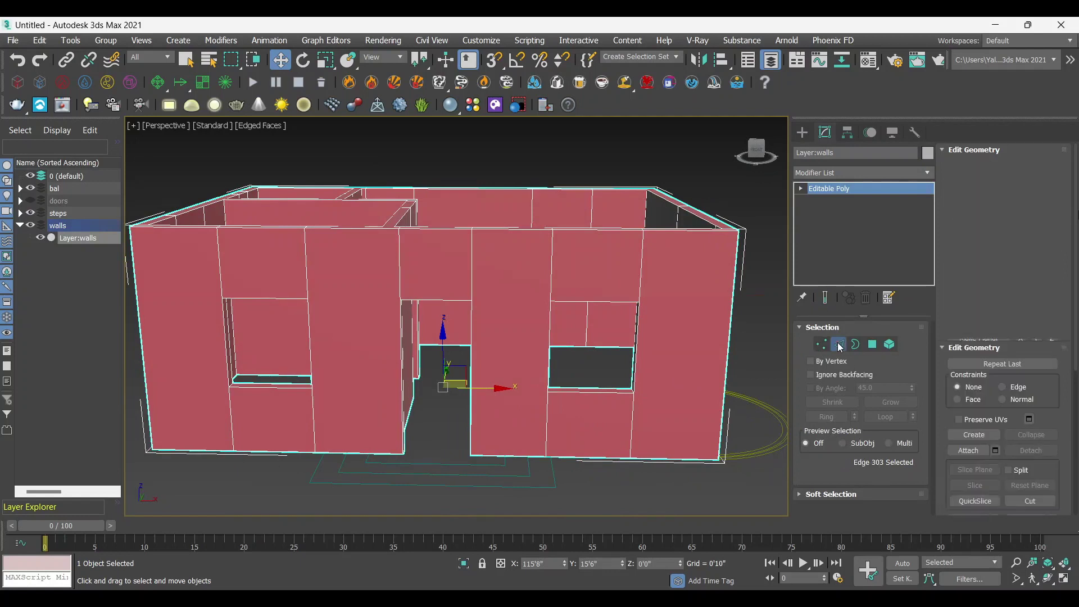
Step: Select the four edges framing the right front window and zoom in
click(593, 302)
ctrl+click(549, 337)
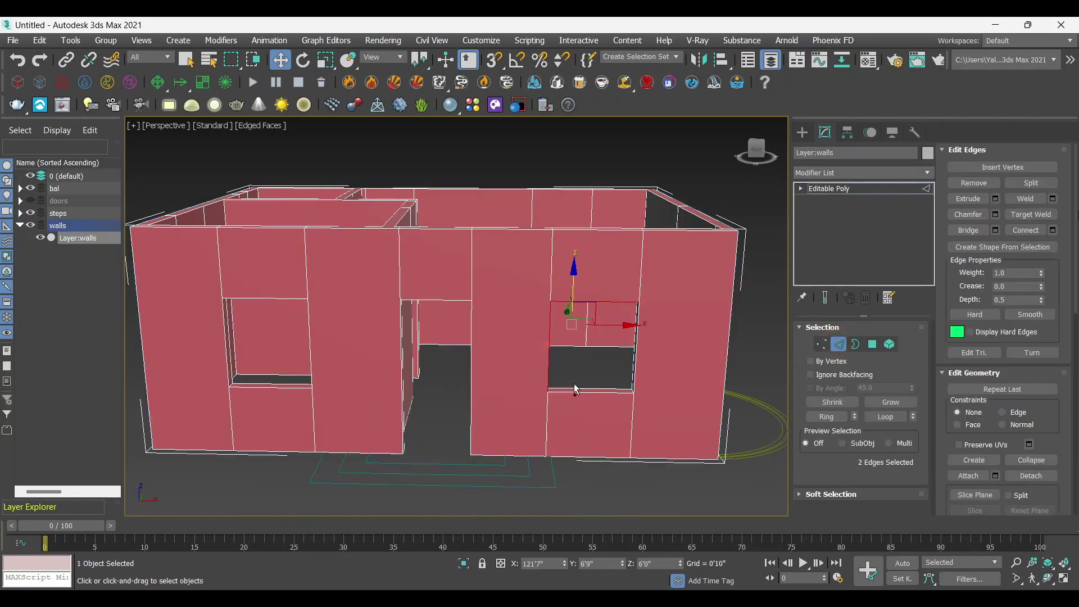
ctrl+click(578, 392)
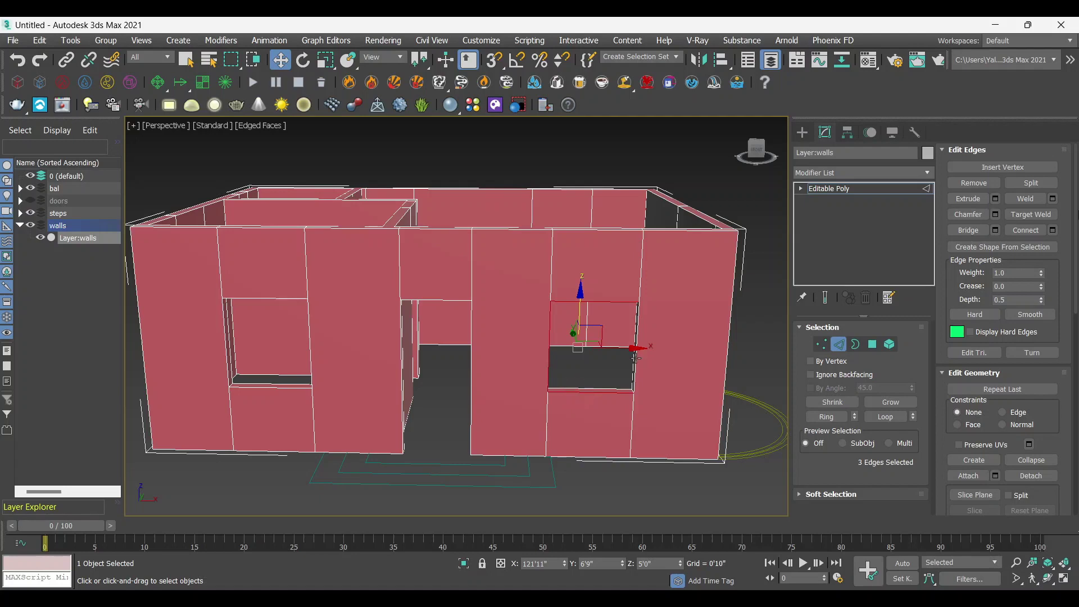
ctrl+click(636, 363)
alt+middle_drag(620, 366, 628, 379)
scroll(628, 379, up, 3)
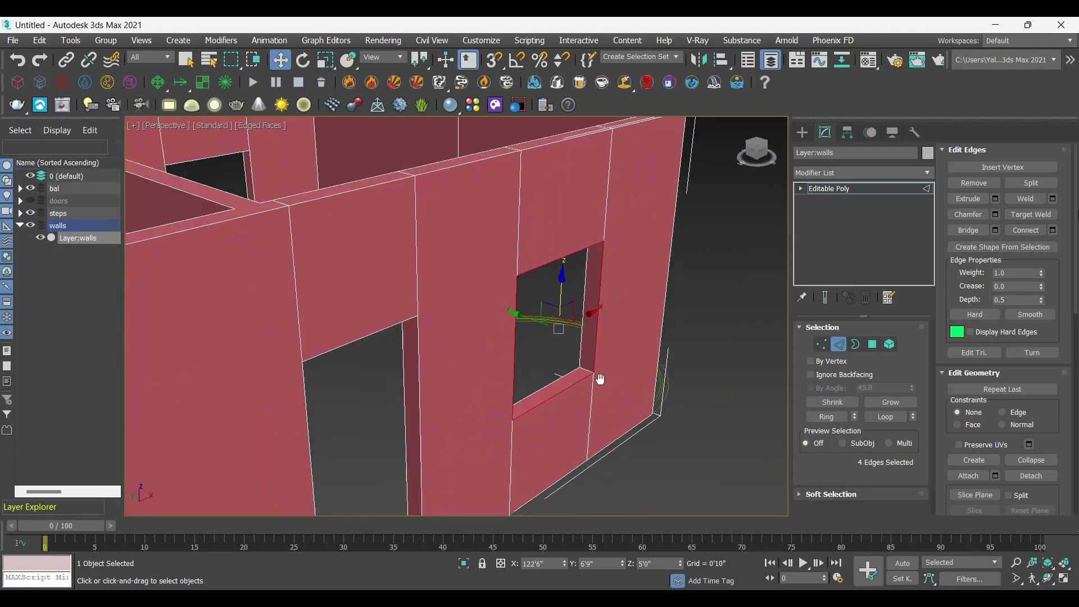
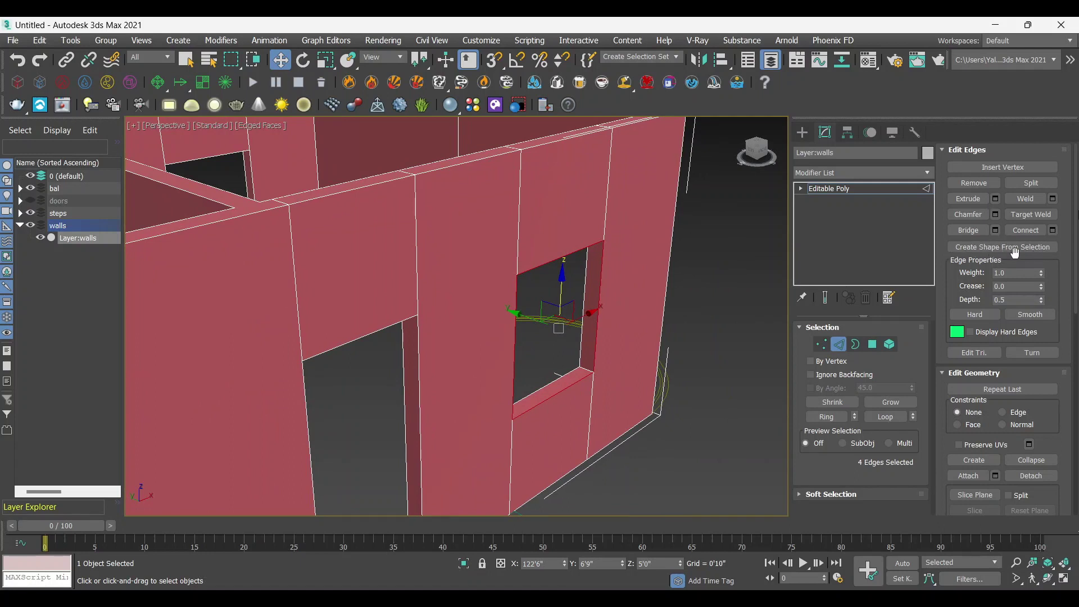
Step: Build Shape001 from the four window edges with Linear corners, then select it
click(991, 248)
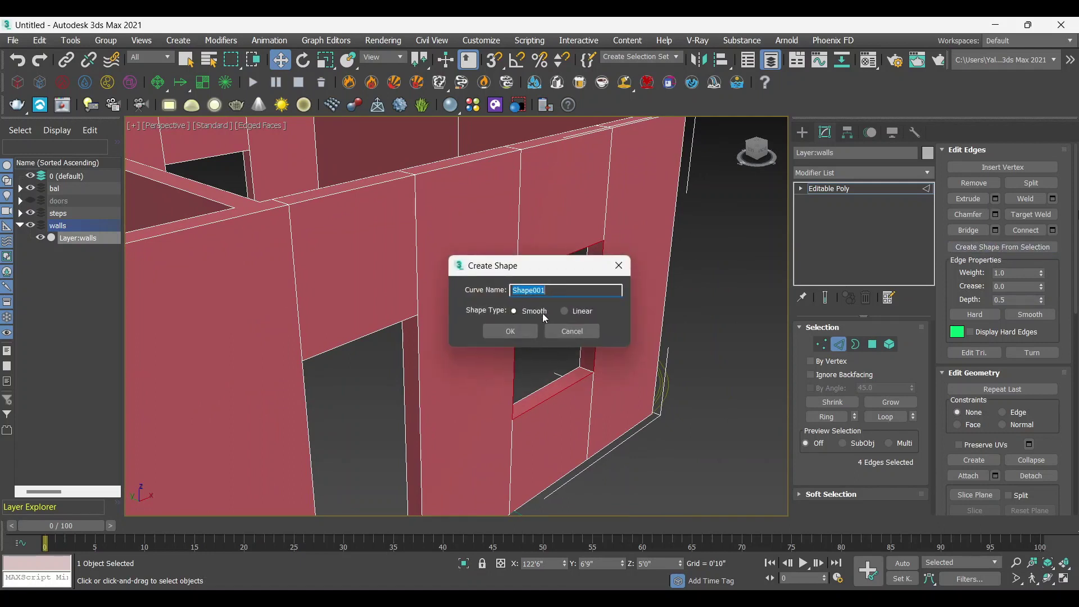
click(572, 312)
click(497, 335)
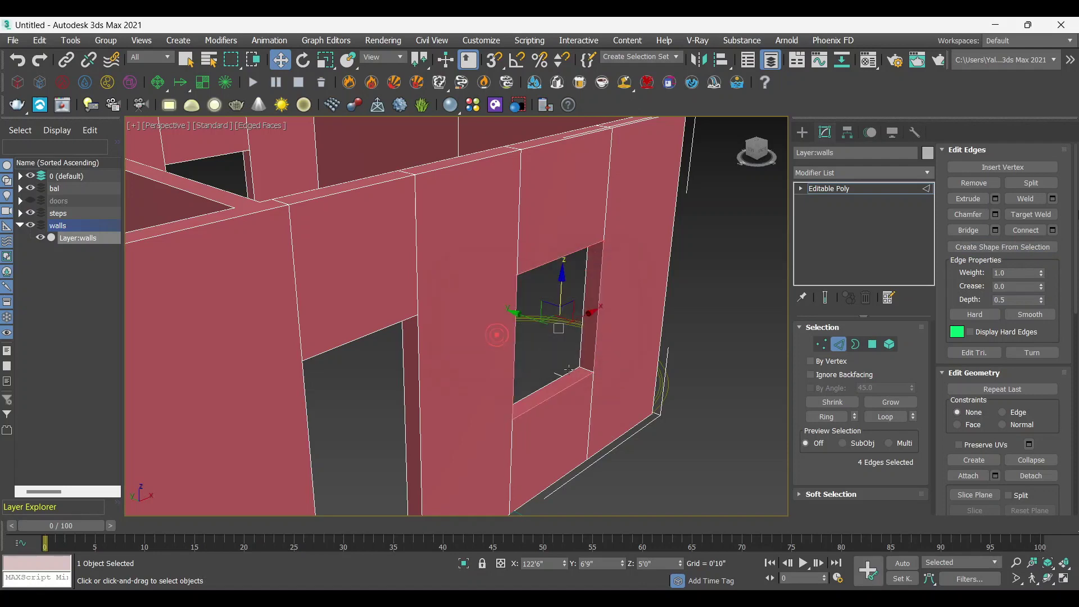
alt+middle_drag(568, 370, 582, 392)
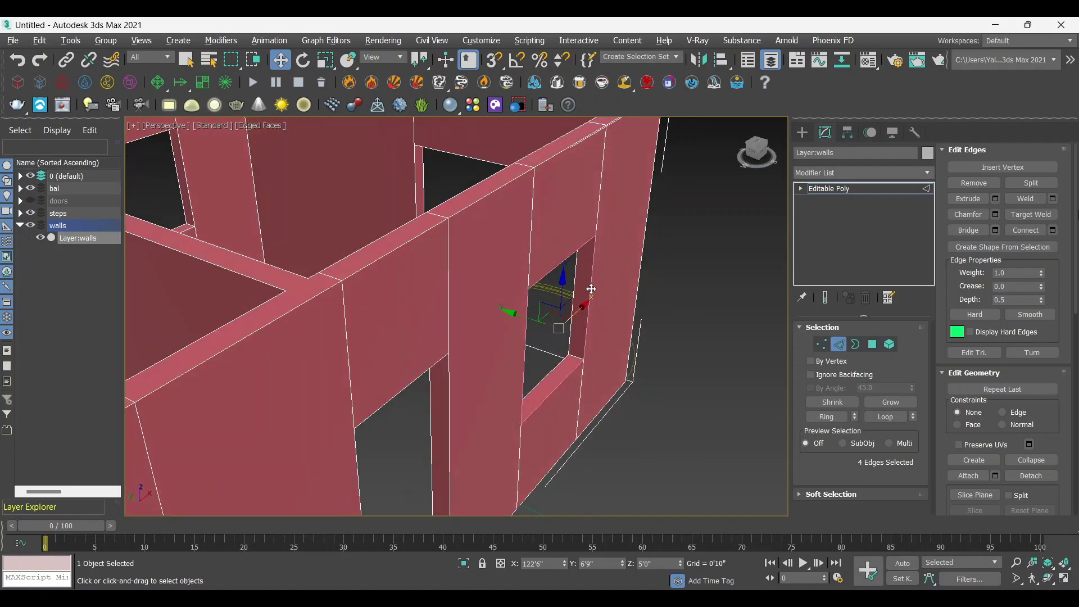
click(830, 187)
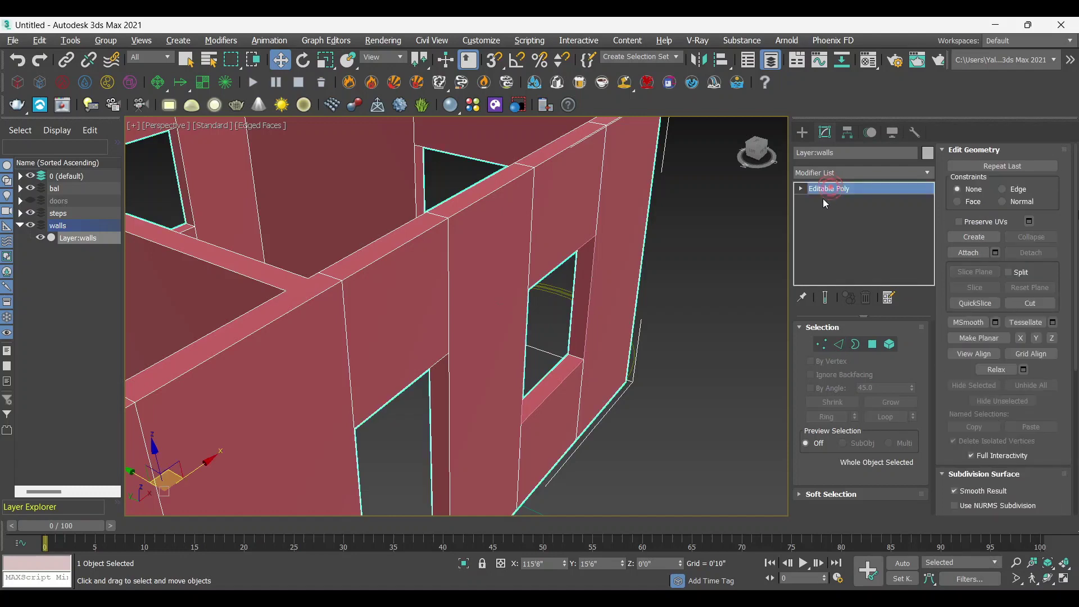
click(685, 358)
click(588, 324)
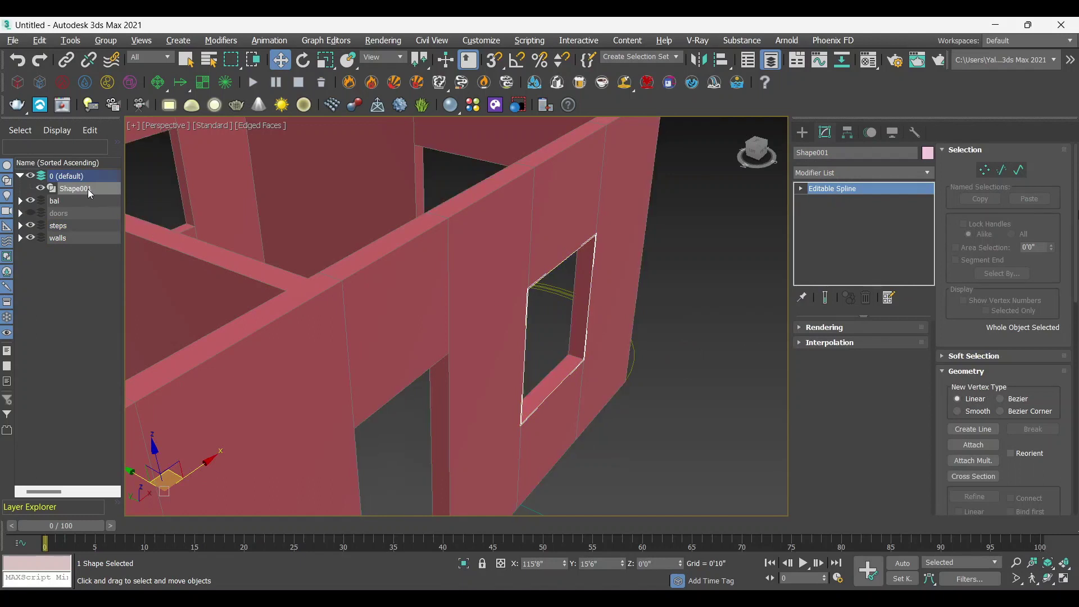
Step: Make Shape001 render in the renderer and viewport with a Rectangular profile
click(805, 327)
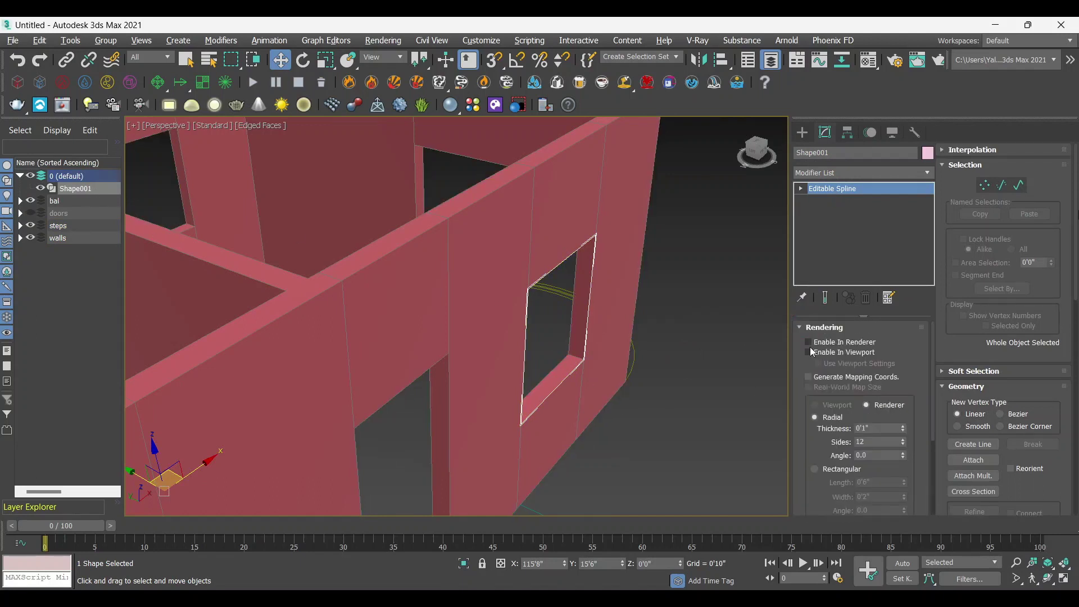
click(812, 353)
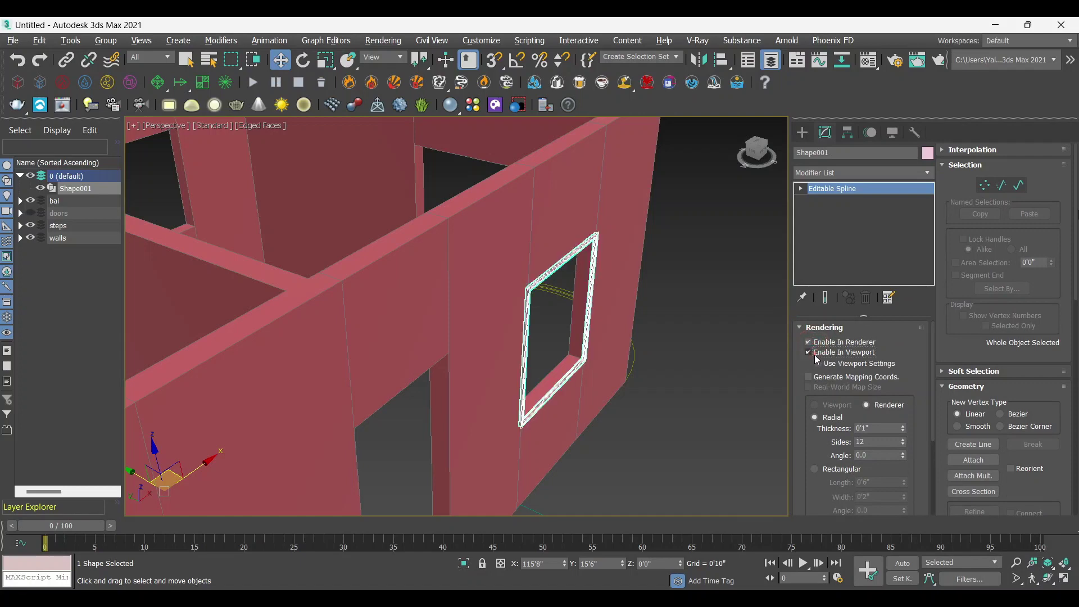
mouse_move(619, 416)
alt+middle_down()
mouse_move(591, 439)
mouse_move(548, 386)
alt+middle_up()
scroll(548, 386, up, 3)
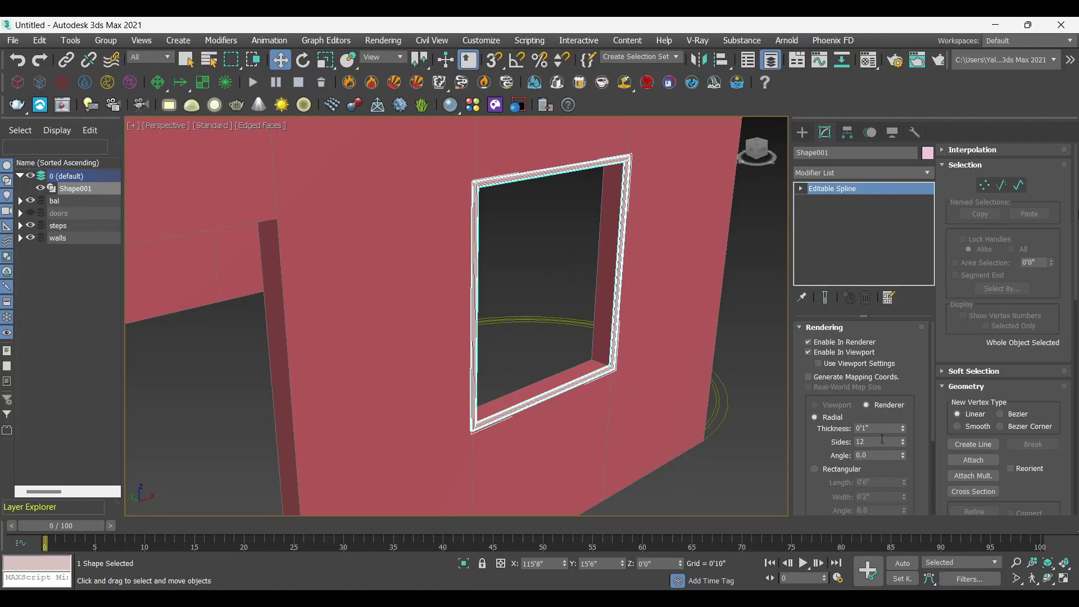
click(825, 470)
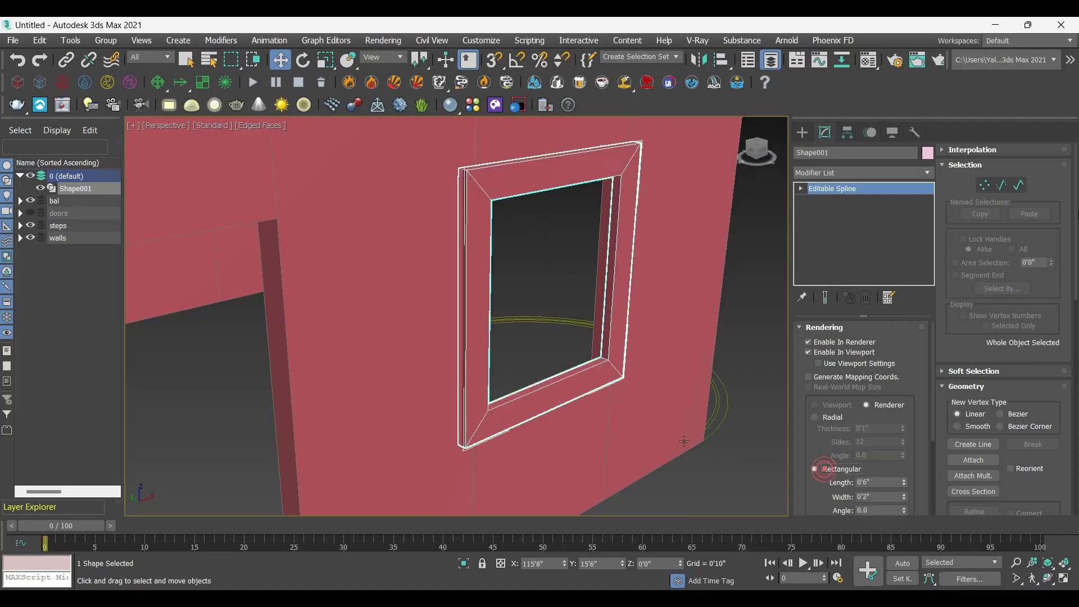
mouse_move(684, 441)
alt+middle_down()
mouse_move(615, 434)
mouse_move(639, 430)
alt+middle_up()
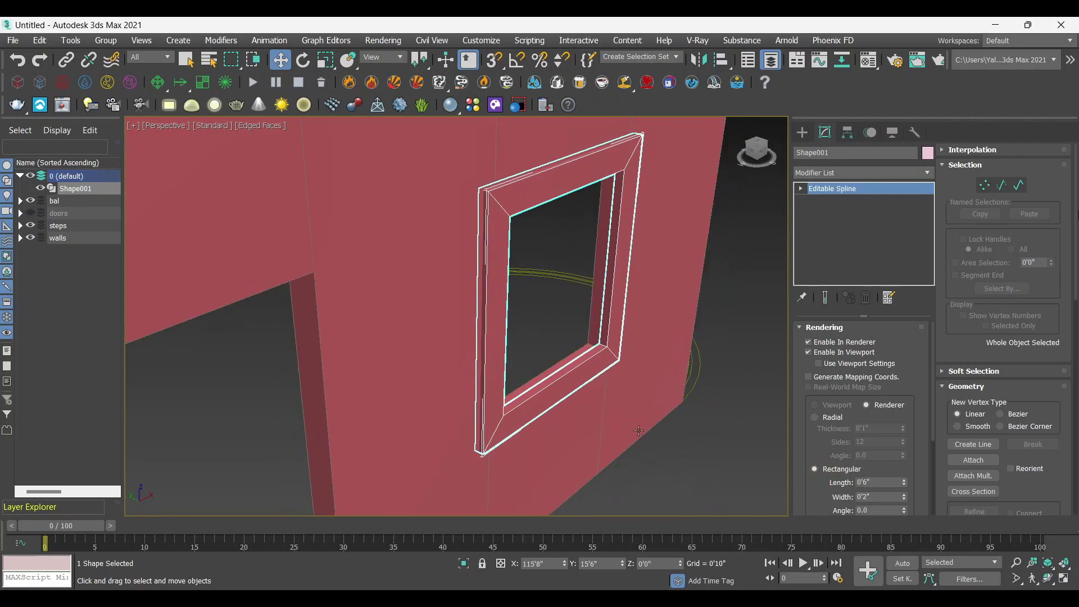
Step: Set the rectangular frame profile to Length 0'2" and Width 0'6"
double_click(877, 480)
text(2)
key(Return)
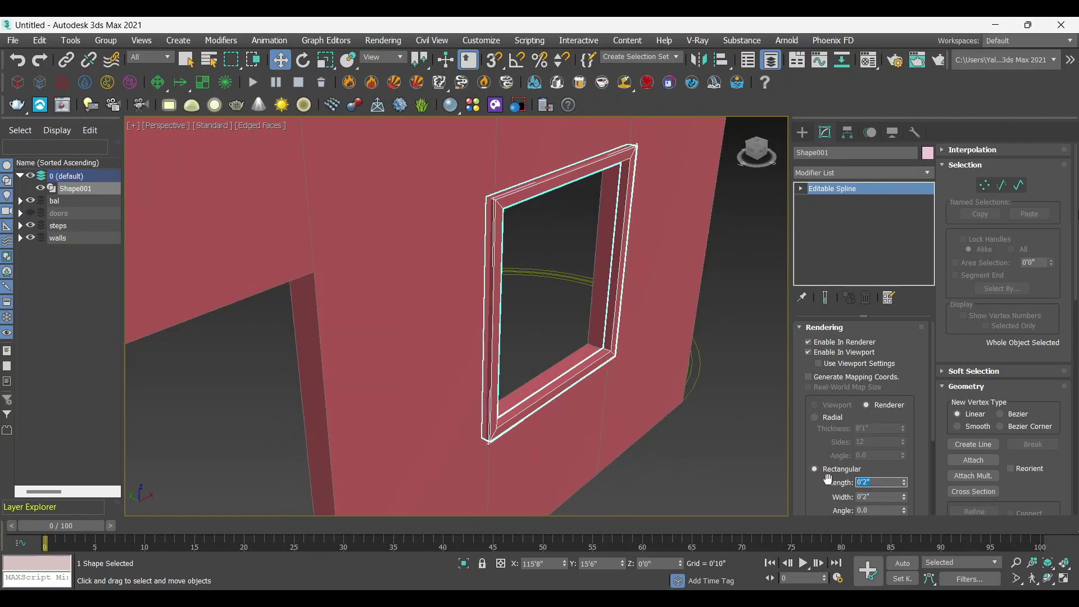
drag(870, 497, 855, 497)
key(Return)
alt+middle_drag(646, 360, 681, 374)
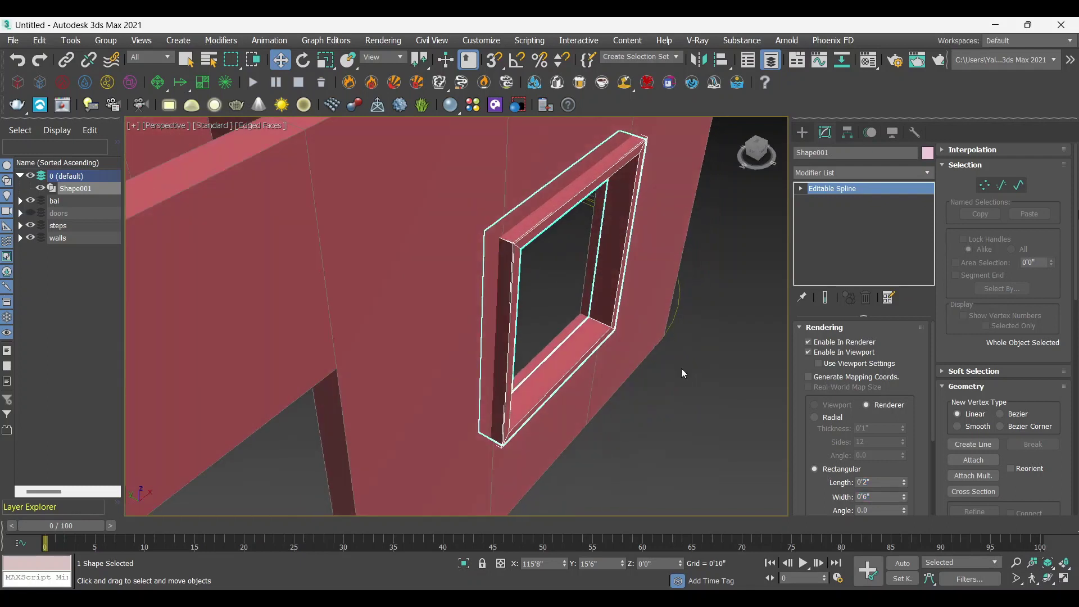
click(928, 154)
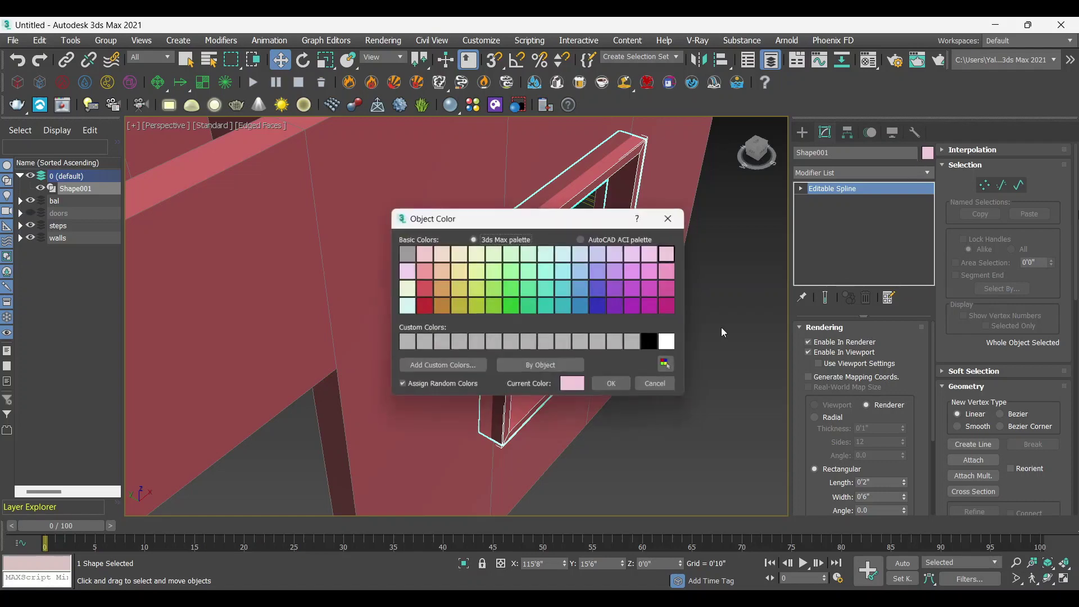
Step: Assign the grey 02 - Default material to the window frame
click(662, 388)
key(m)
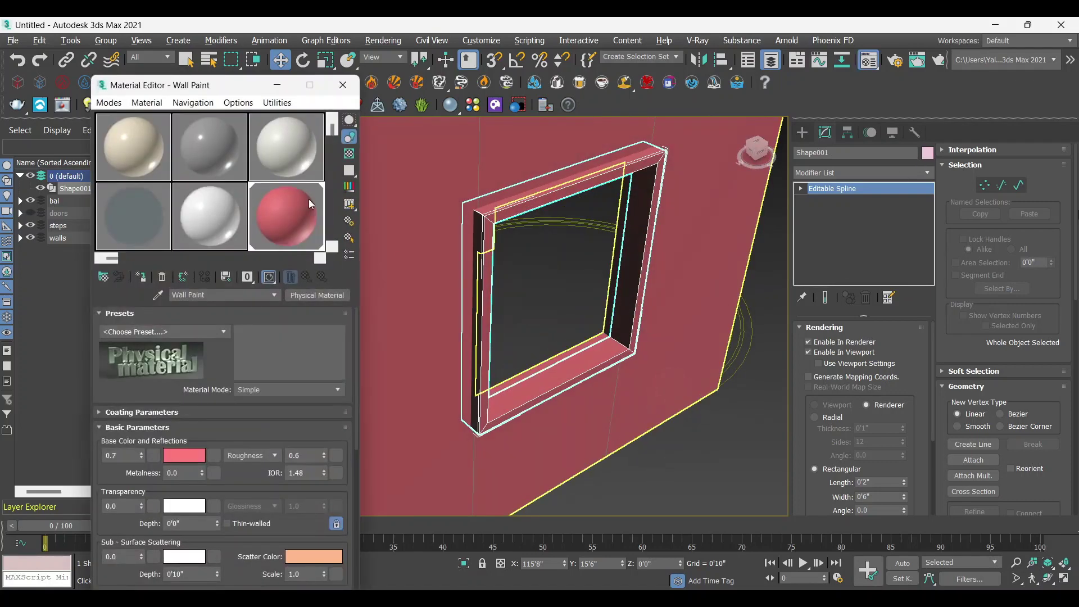
click(216, 145)
click(140, 276)
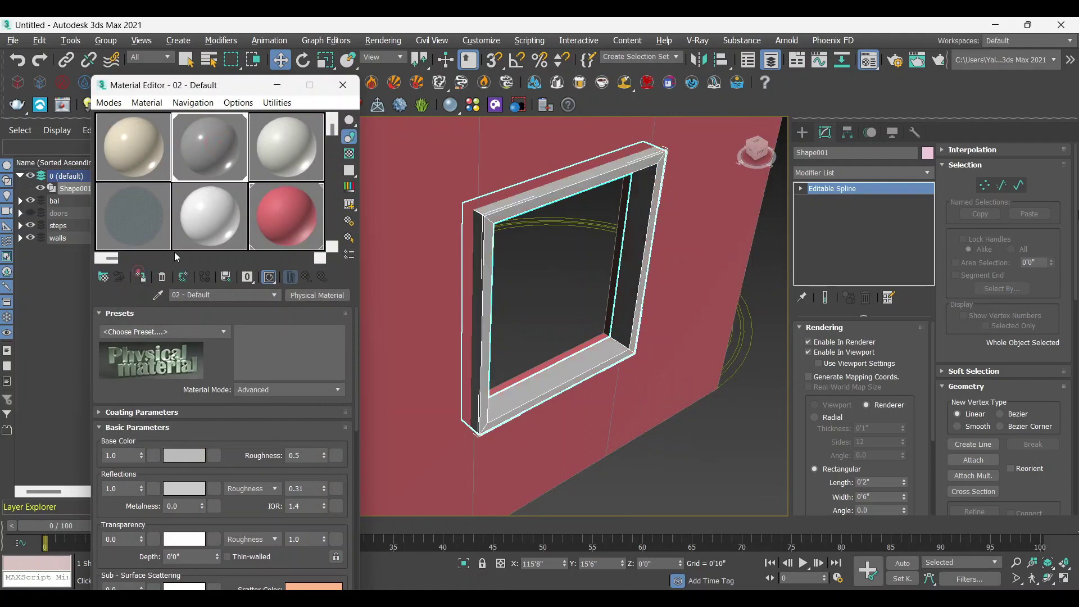
click(343, 85)
Step: Switch to Use Pivot Point Center and move the frame into the window opening
scroll(513, 284, up, 3)
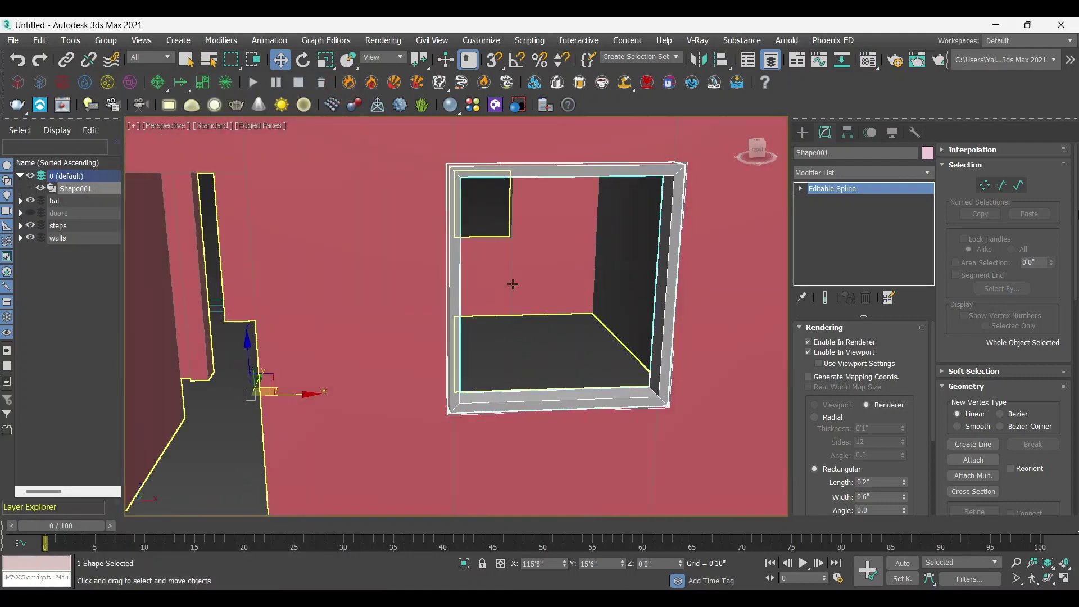
scroll(513, 284, down, 2)
scroll(349, 371, up, 2)
scroll(371, 372, down, 3)
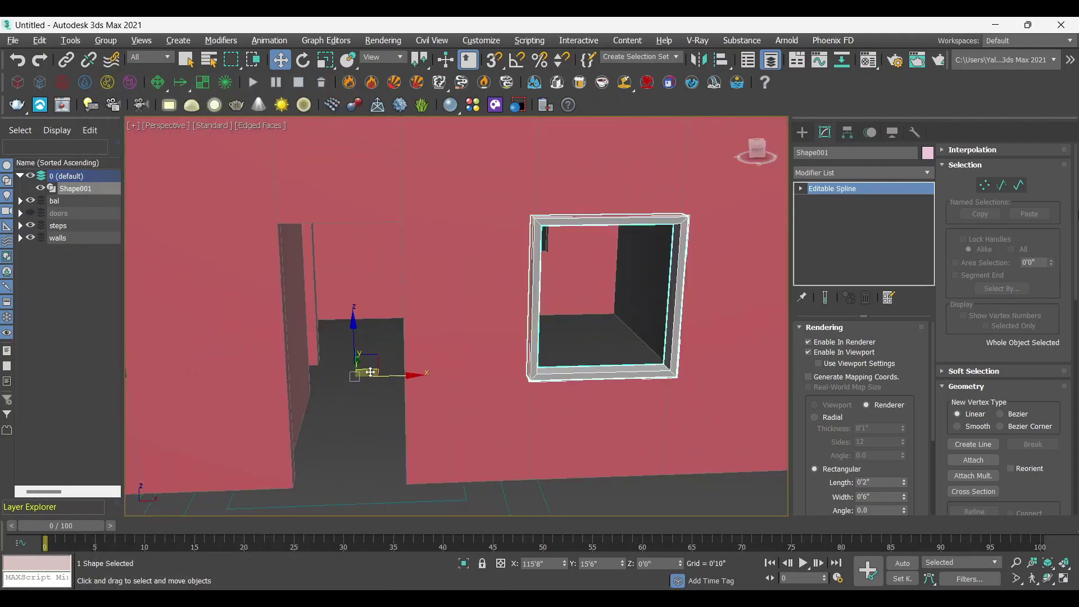
alt+middle_drag(370, 372, 378, 336)
alt+middle_drag(563, 331, 627, 323)
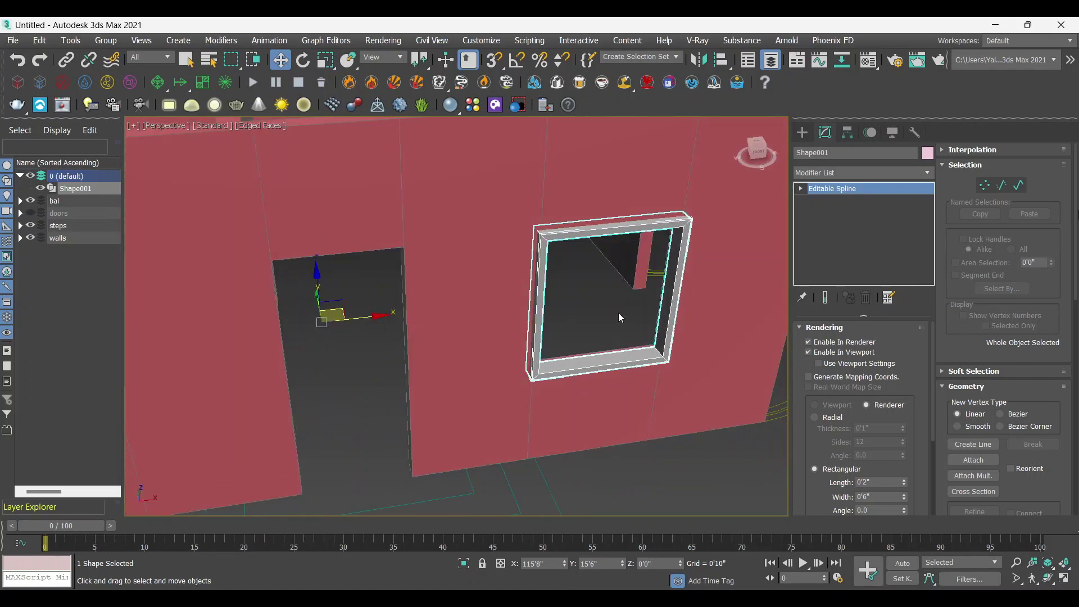
click(418, 61)
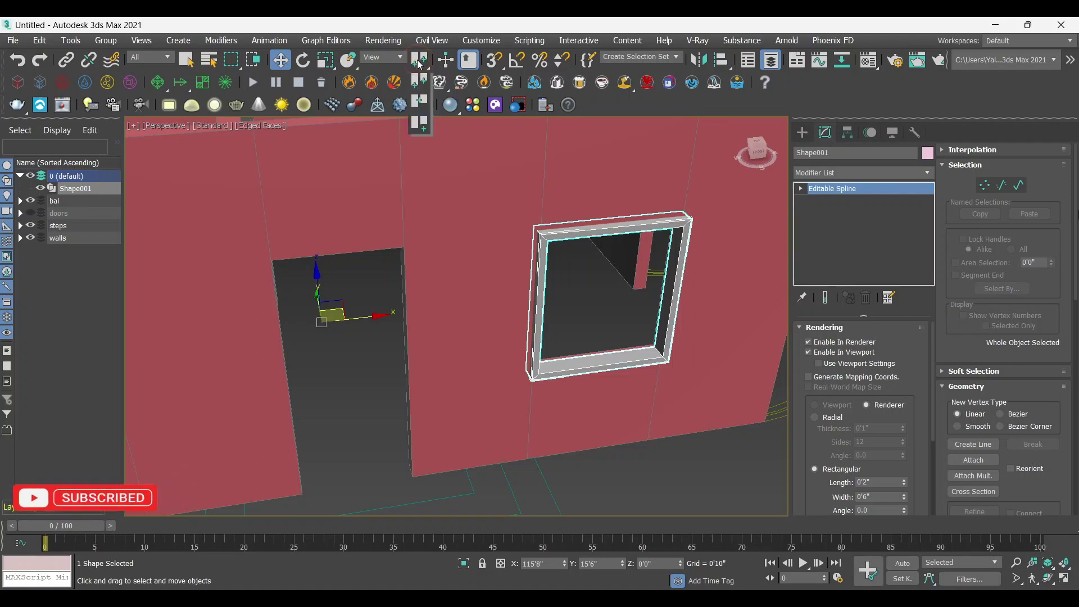
click(420, 101)
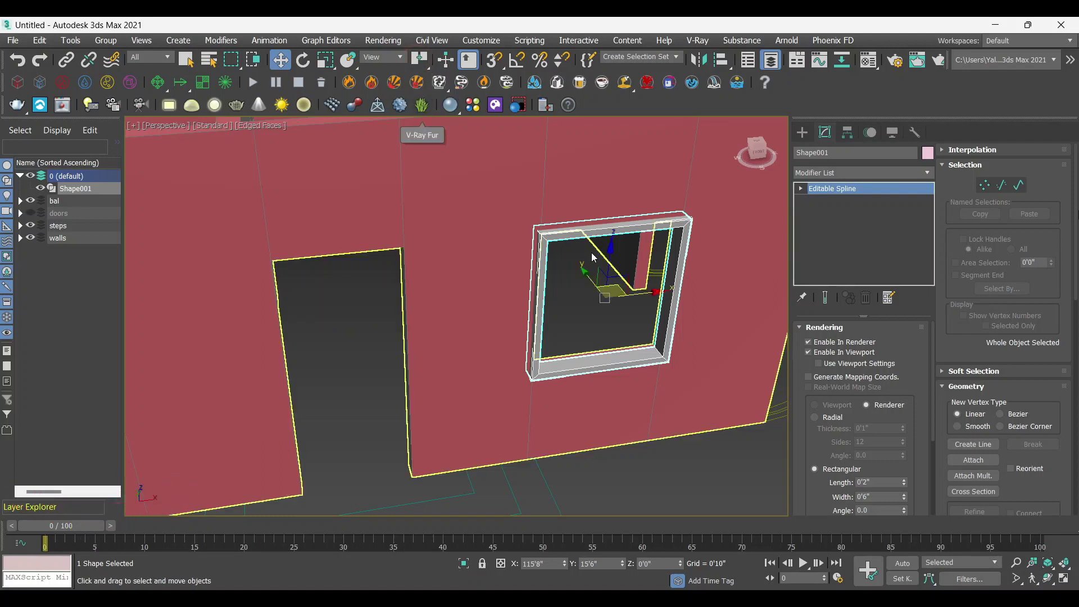
alt+middle_drag(506, 337, 568, 322)
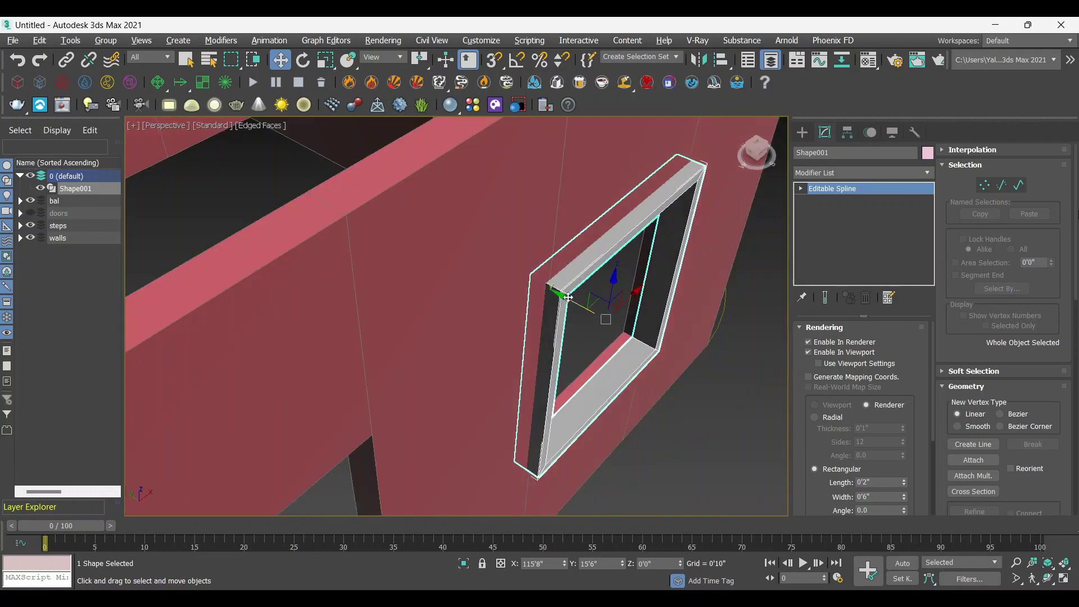
drag(567, 299, 557, 295)
drag(554, 293, 555, 293)
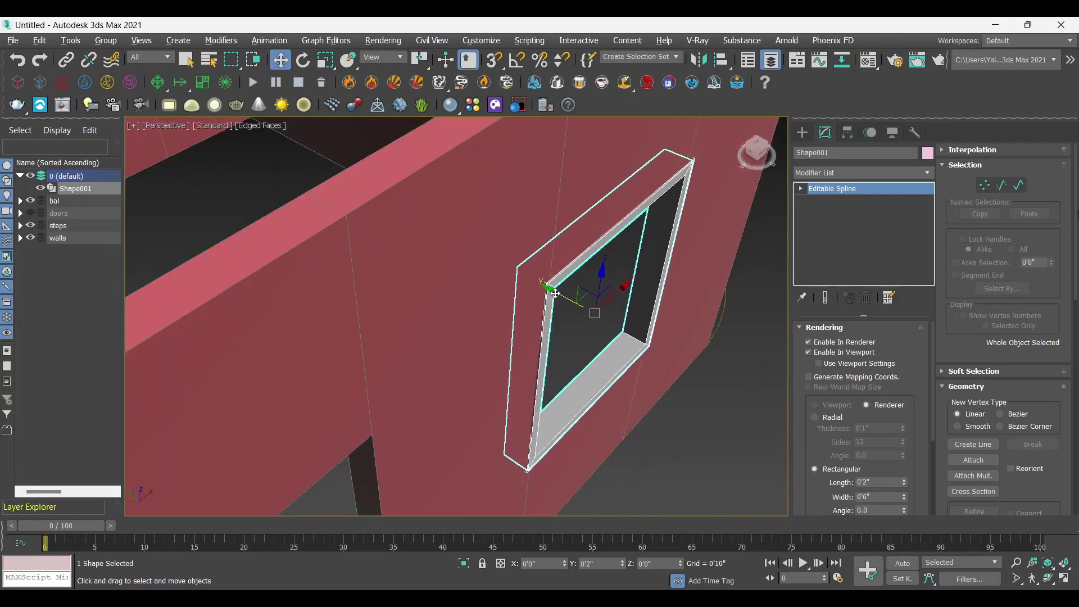
scroll(571, 310, down, 5)
Step: Create Shape002 from the top, left, bottom and right edges of the next window
click(612, 405)
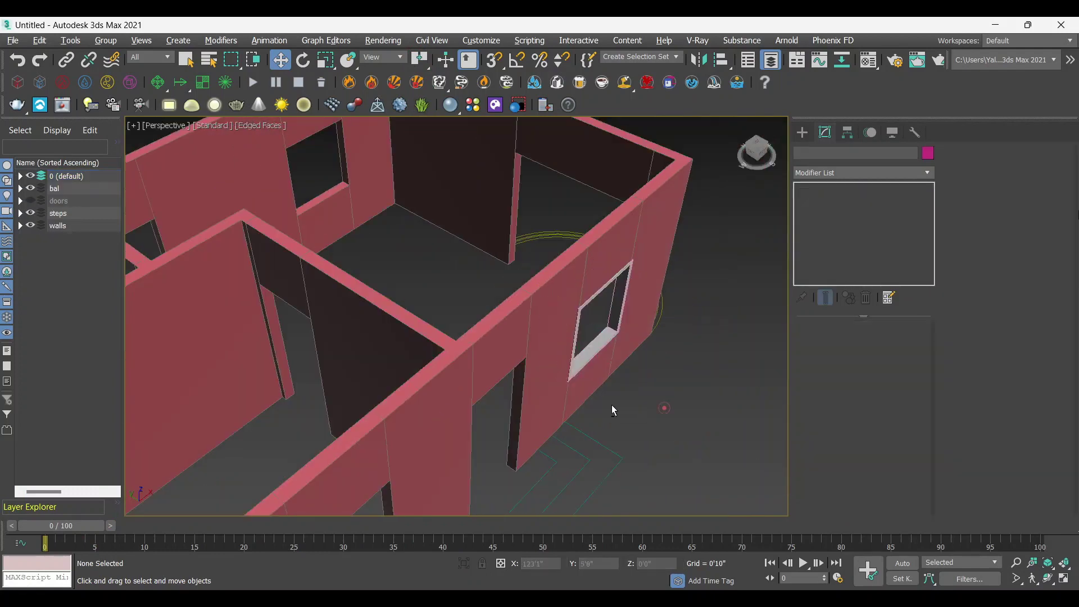
mouse_move(611, 405)
alt+middle_down()
mouse_move(533, 370)
mouse_move(484, 317)
mouse_move(585, 382)
mouse_move(429, 344)
mouse_move(338, 415)
mouse_move(405, 403)
alt+middle_up()
click(405, 402)
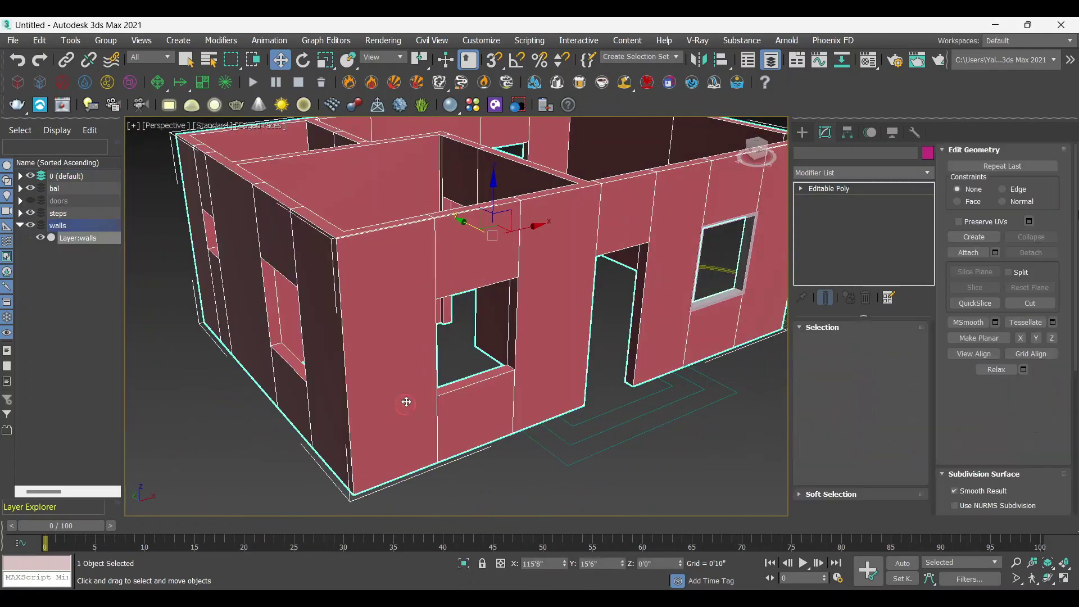
scroll(405, 402, up, 5)
click(838, 344)
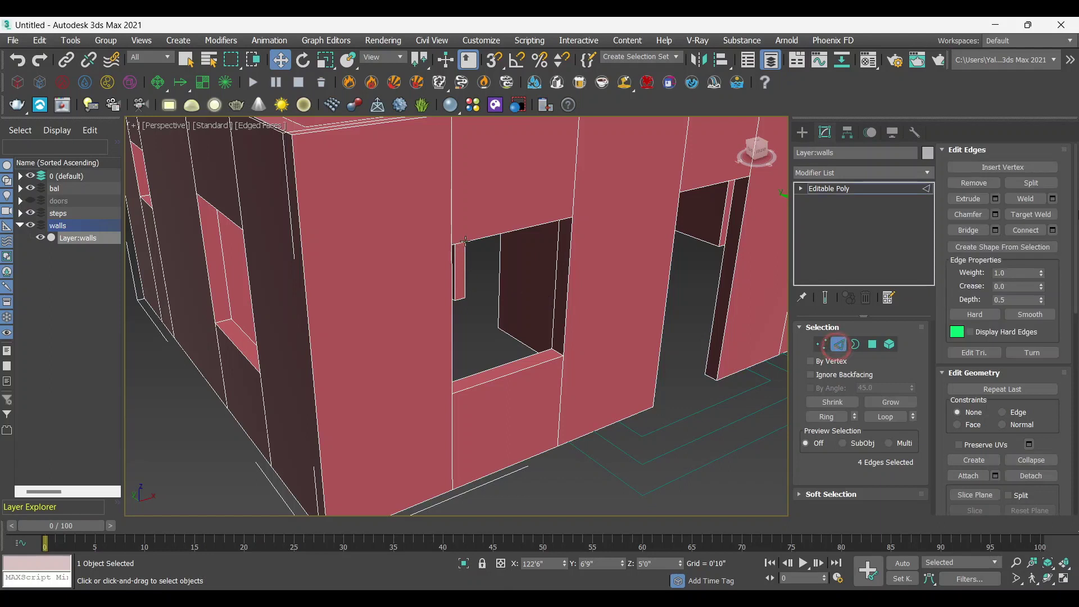
click(523, 228)
ctrl+click(453, 289)
ctrl+click(509, 375)
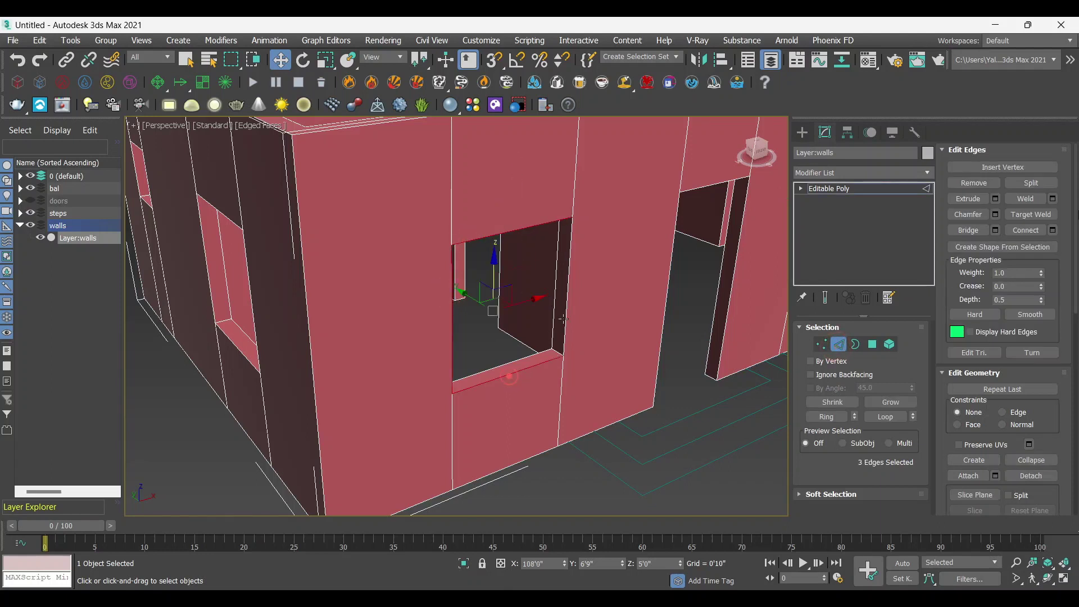
ctrl+click(564, 313)
click(973, 249)
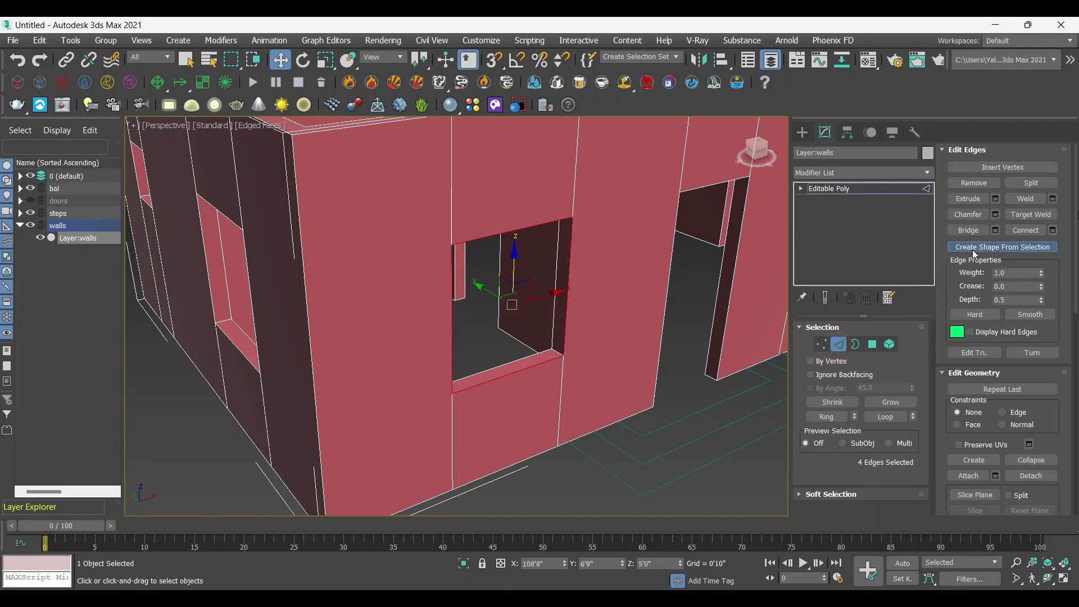
click(498, 336)
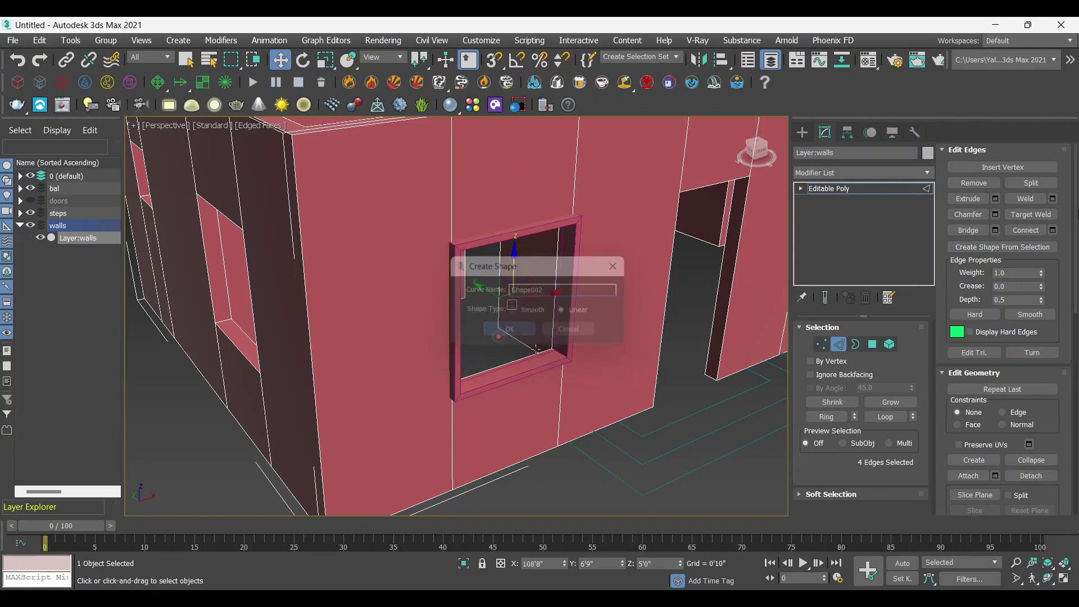
Step: Give Shape002 the grey material and nudge it into its opening
click(834, 190)
click(544, 360)
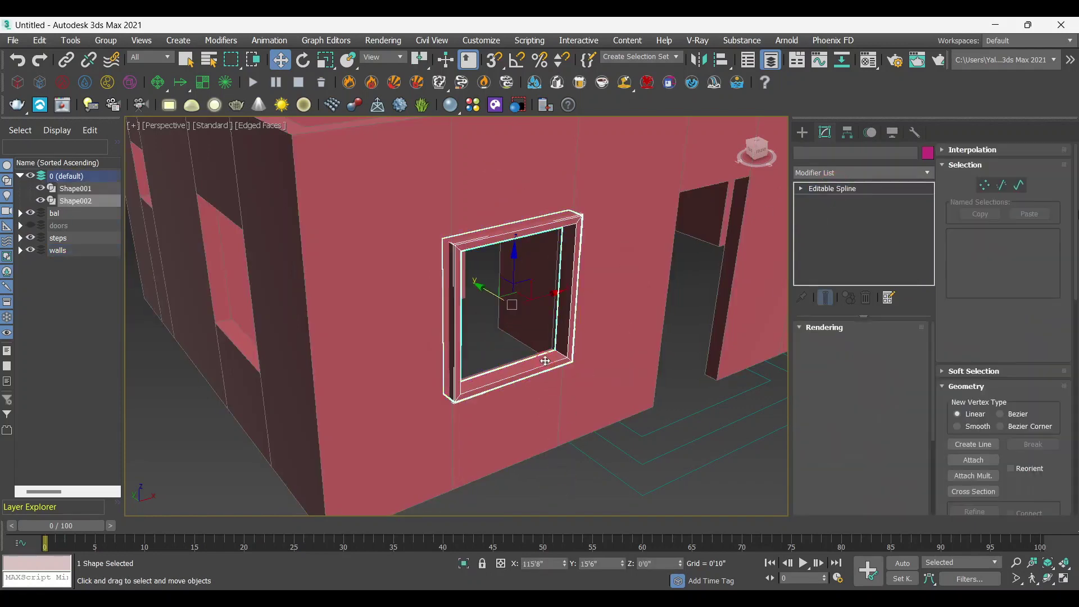
key(m)
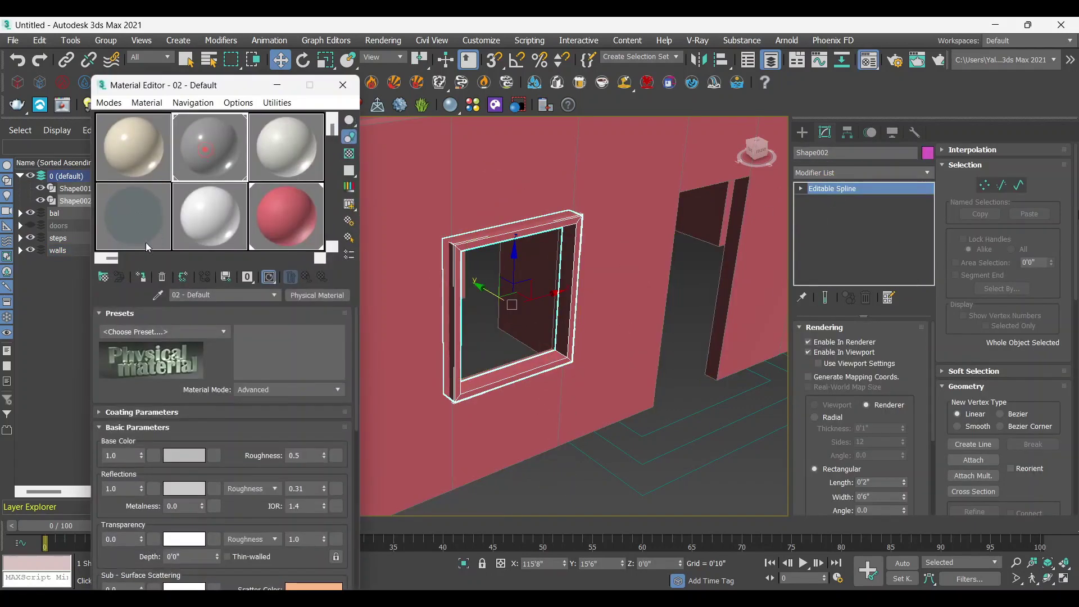
click(141, 277)
click(343, 85)
key(z)
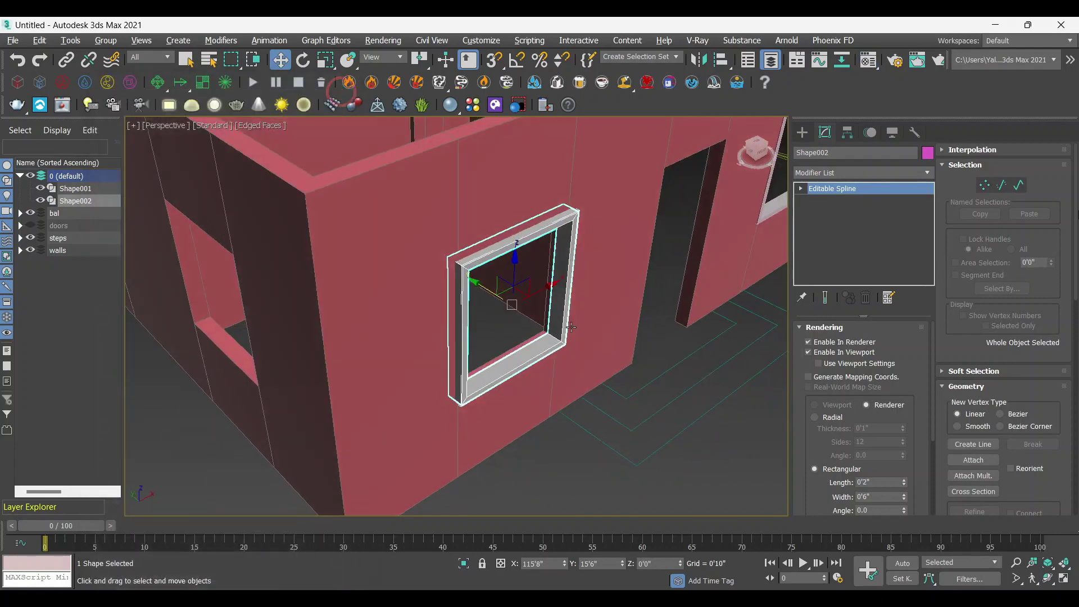
drag(509, 318, 496, 309)
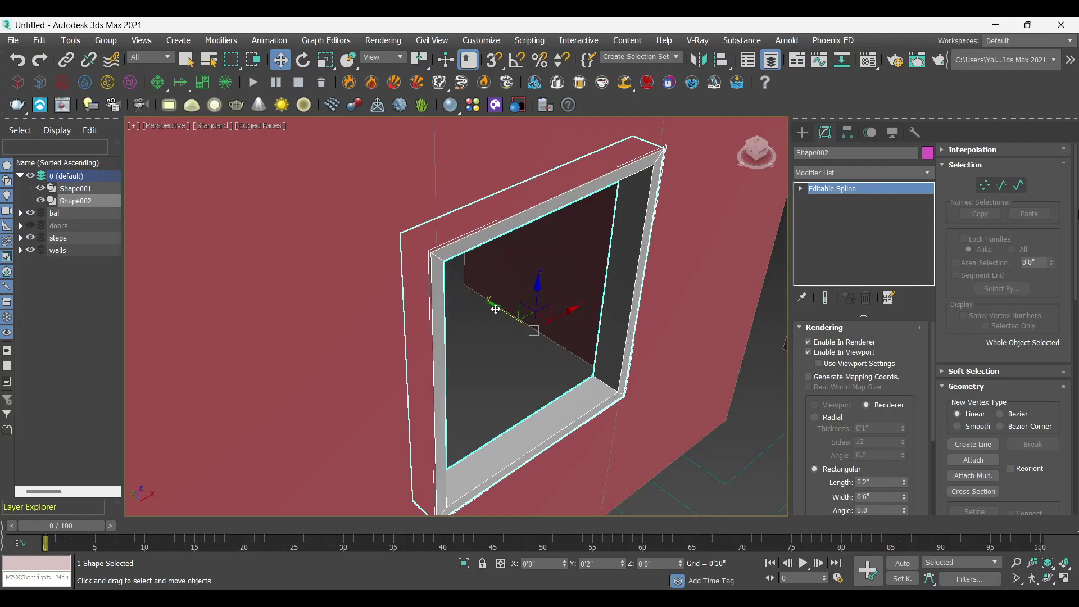
click(495, 342)
scroll(494, 349, down, 8)
alt+middle_drag(493, 349, 583, 332)
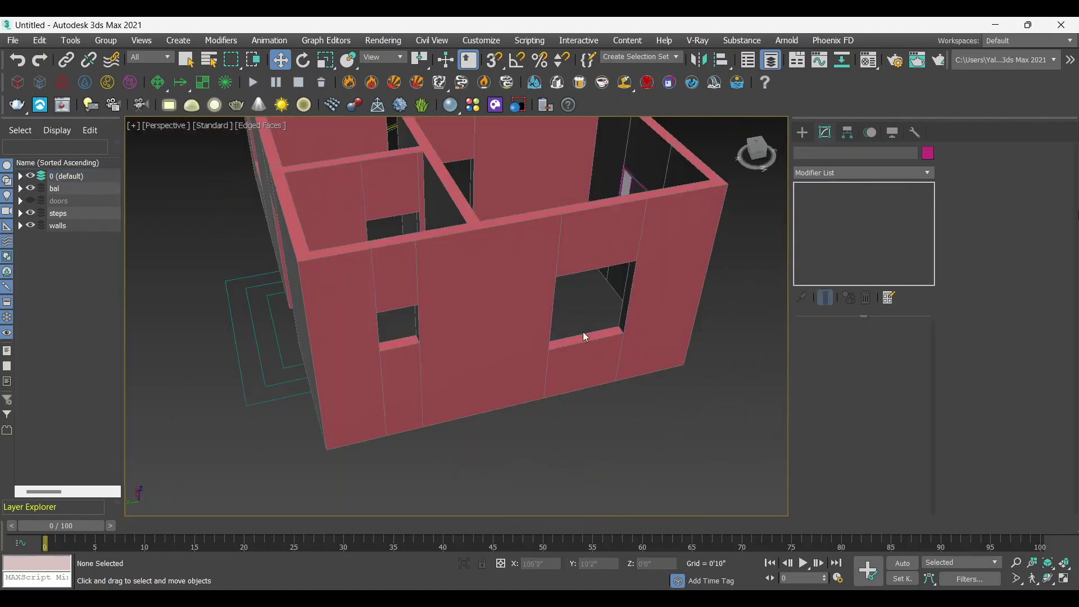
Step: Create Shape003 from the four edges of the larger side-wall opening
click(530, 366)
scroll(530, 366, up, 5)
click(839, 344)
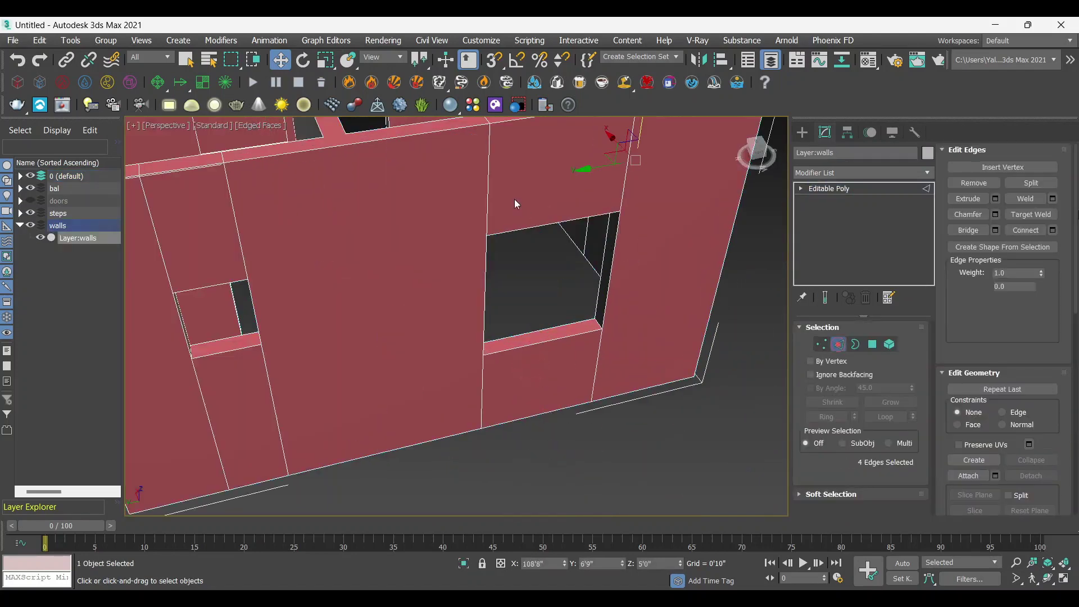
click(529, 227)
ctrl+click(487, 288)
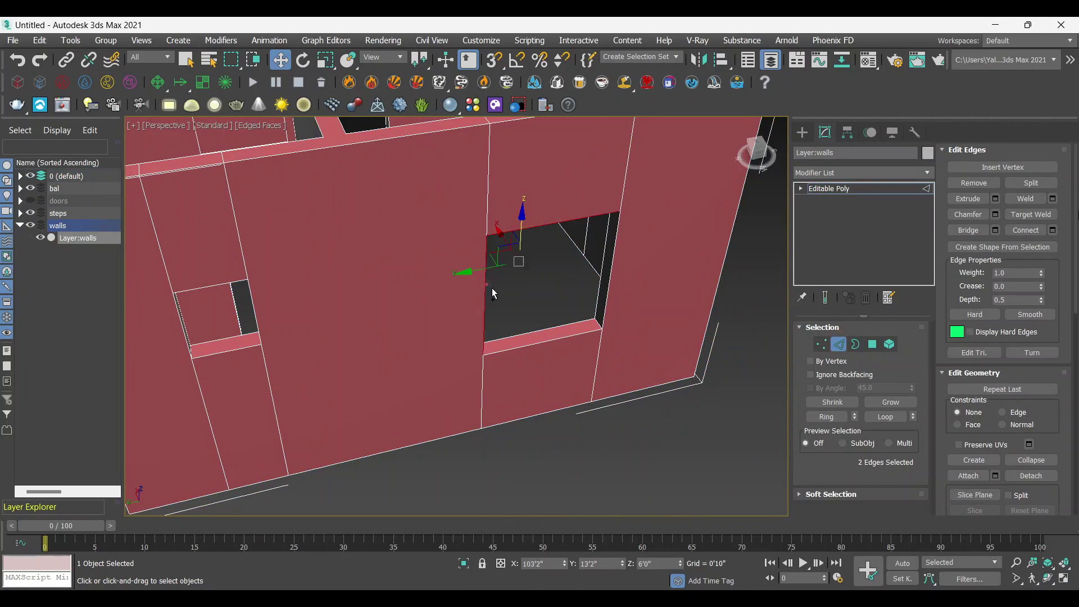
ctrl+click(537, 336)
ctrl+click(609, 287)
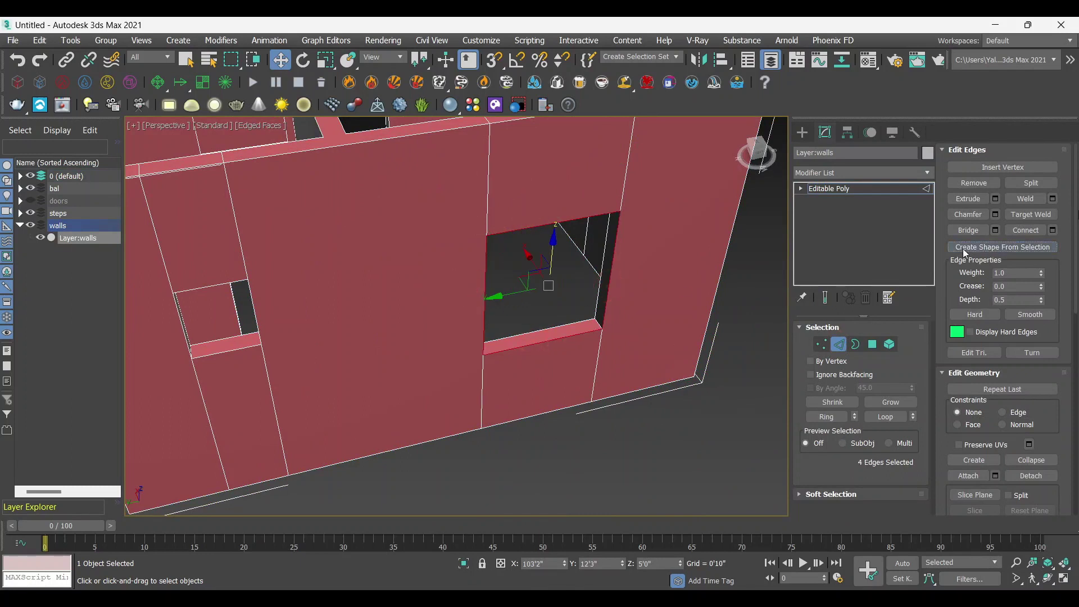
click(963, 248)
click(519, 332)
Step: Nudge Shape003 along X to sit flush and give it the grey material
click(820, 191)
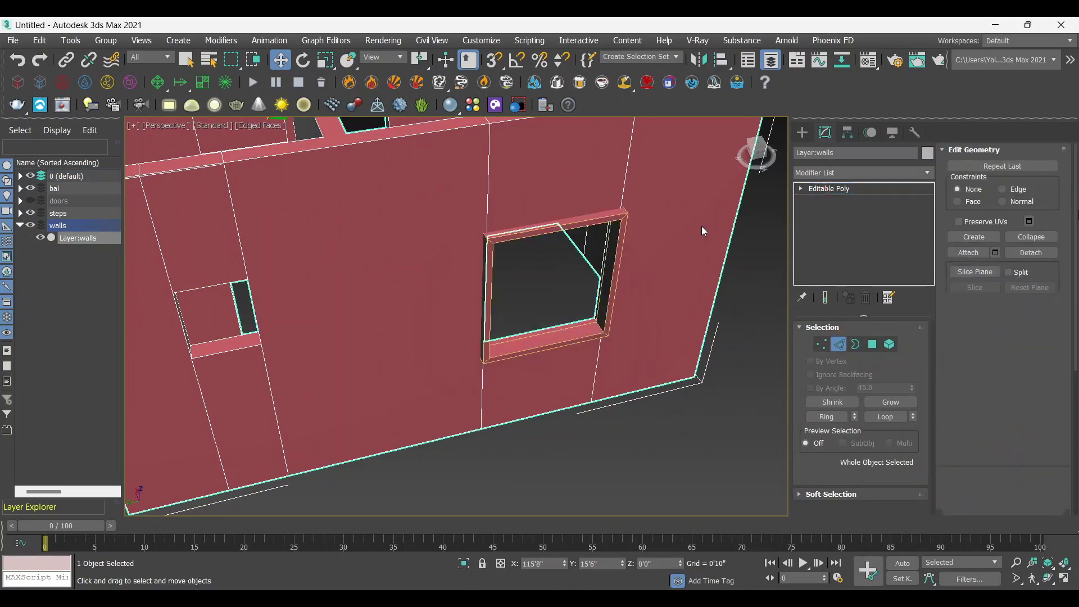
click(582, 433)
click(569, 332)
alt+middle_drag(569, 332, 519, 266)
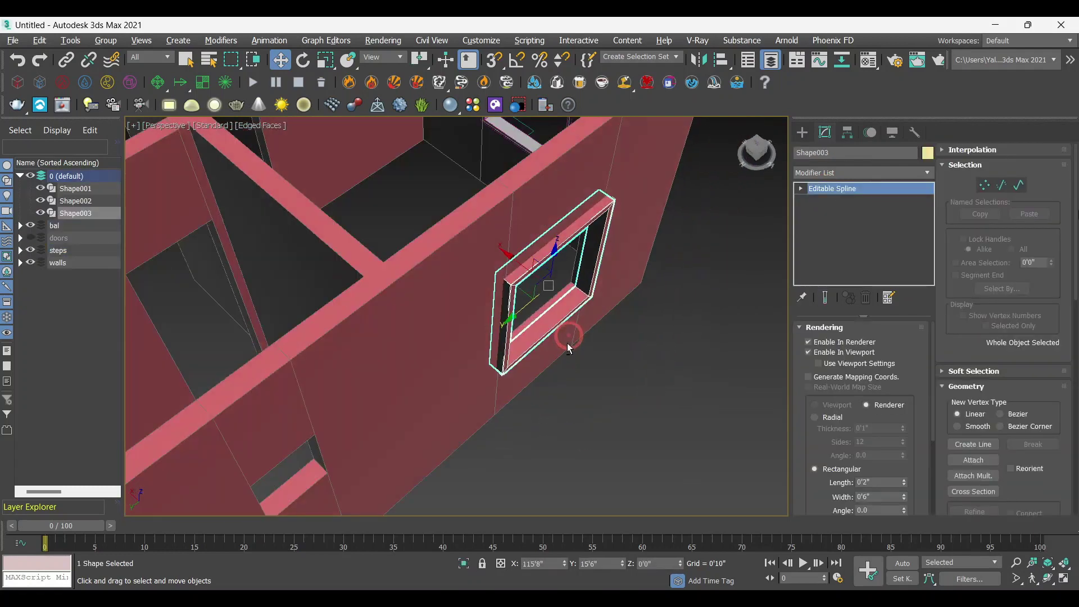
drag(520, 266, 506, 257)
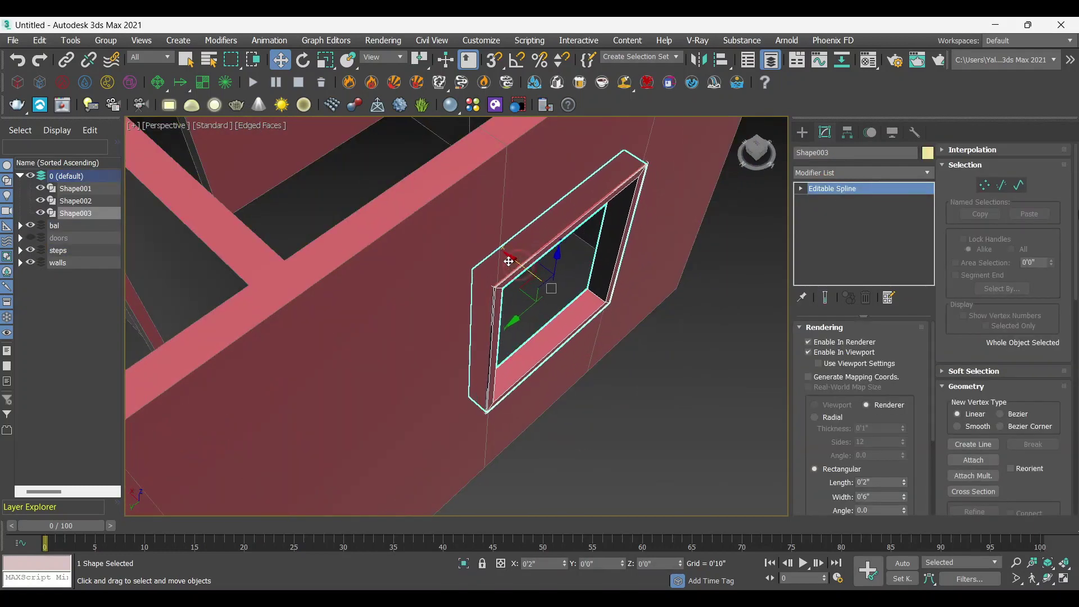
key(m)
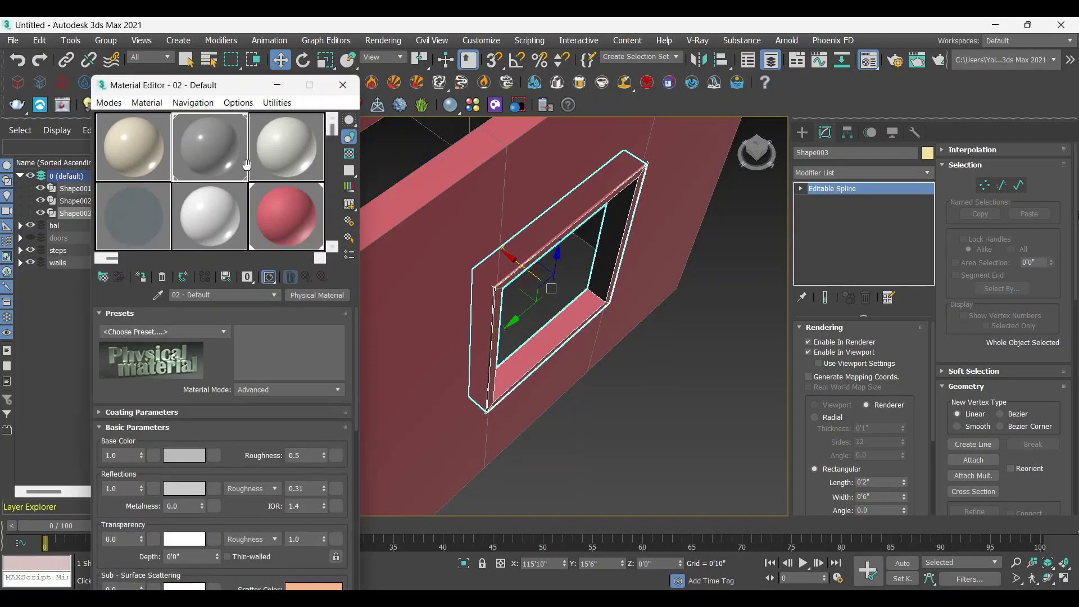
click(140, 277)
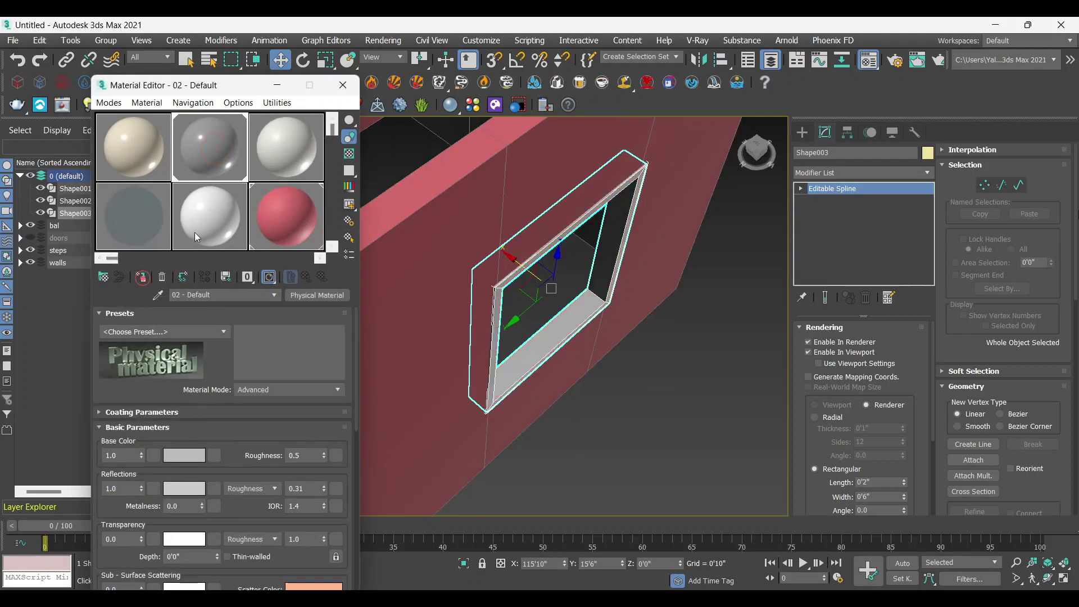
click(343, 85)
scroll(551, 329, down, 2)
alt+middle_drag(551, 329, 479, 327)
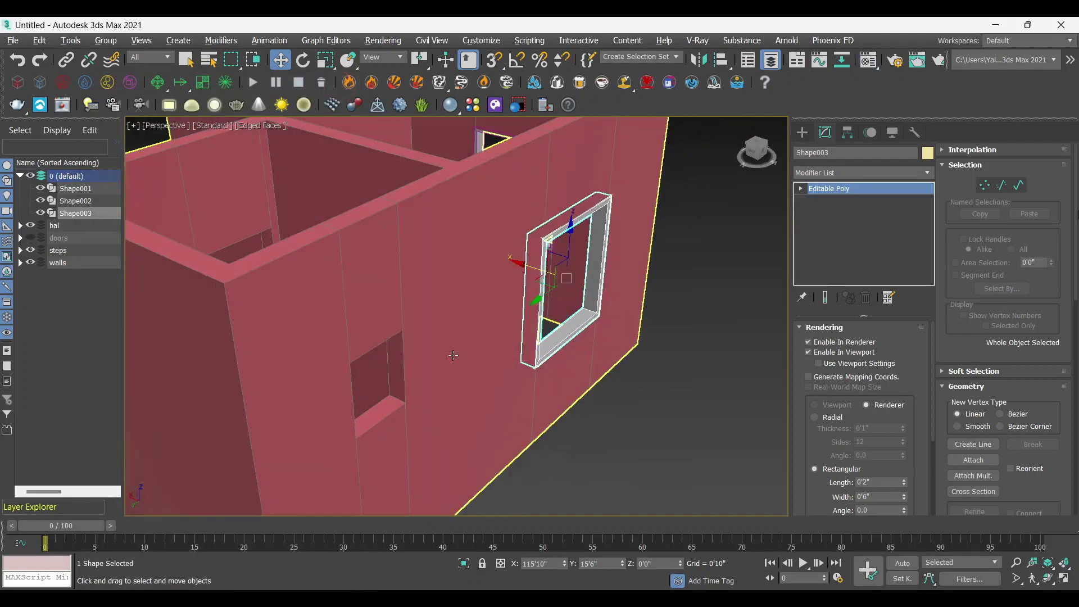
click(453, 355)
click(839, 344)
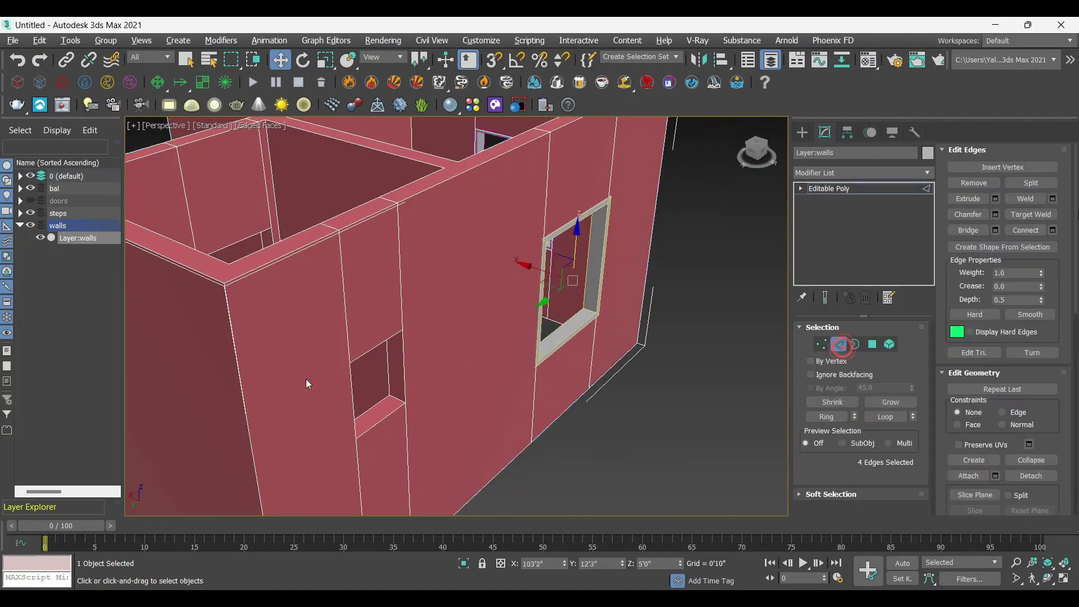
Step: Create Shape004 from the four edges of the small square opening
click(354, 357)
ctrl+click(365, 351)
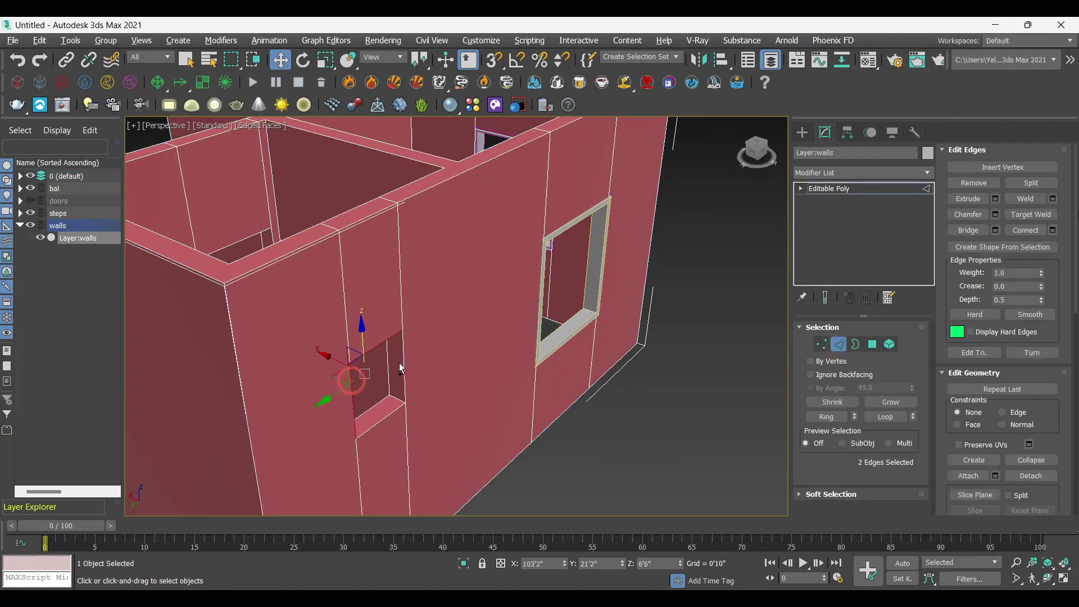
ctrl+click(403, 360)
ctrl+click(383, 423)
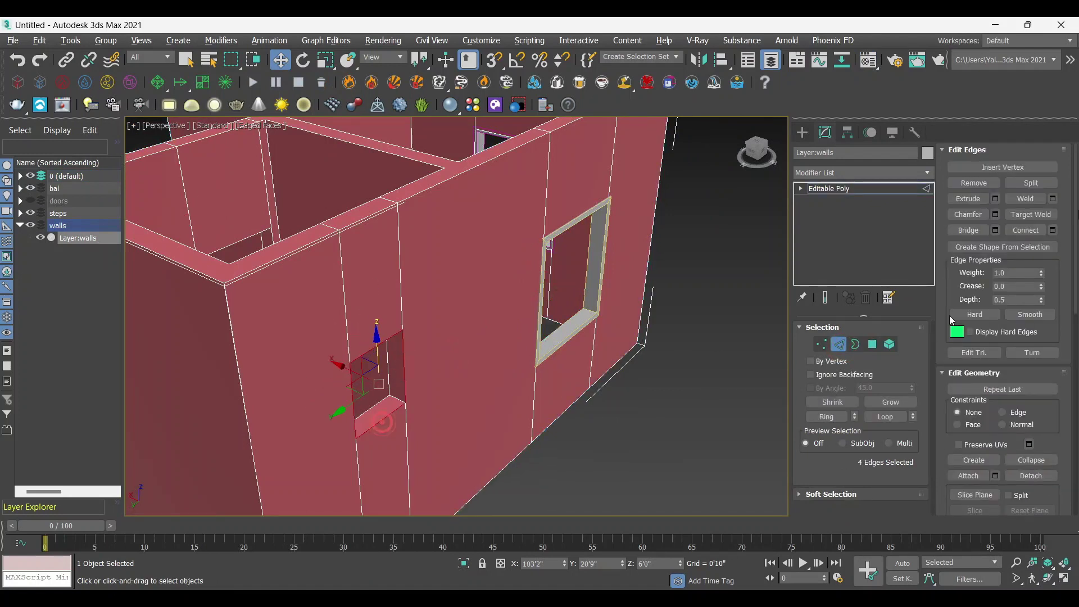
click(993, 247)
click(510, 331)
alt+middle_drag(514, 334, 217, 91)
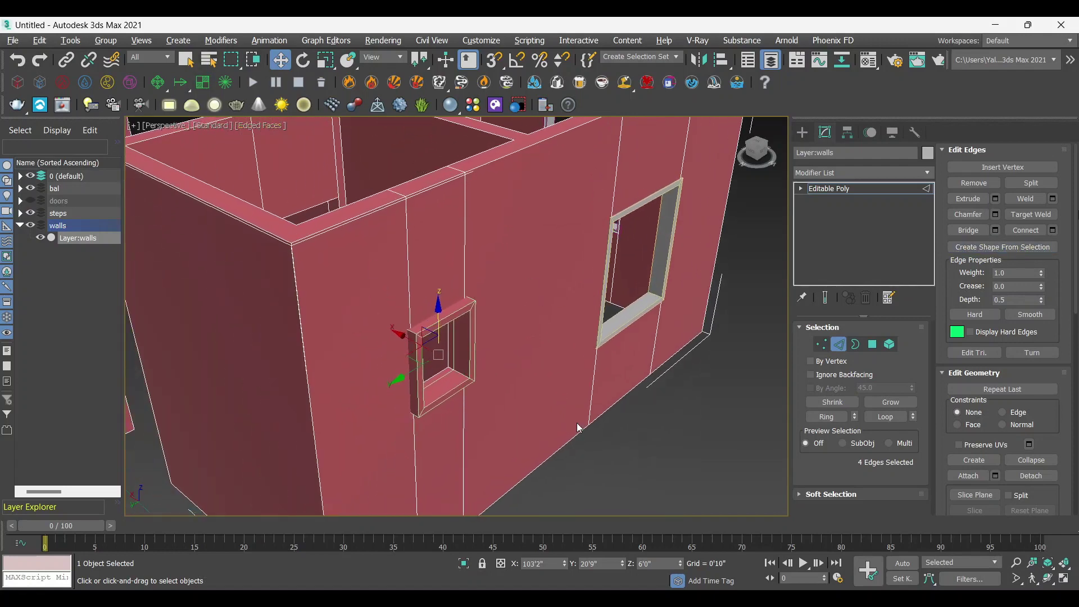
click(447, 392)
Step: Give Shape004 the grey material and nudge it flush along X
click(860, 190)
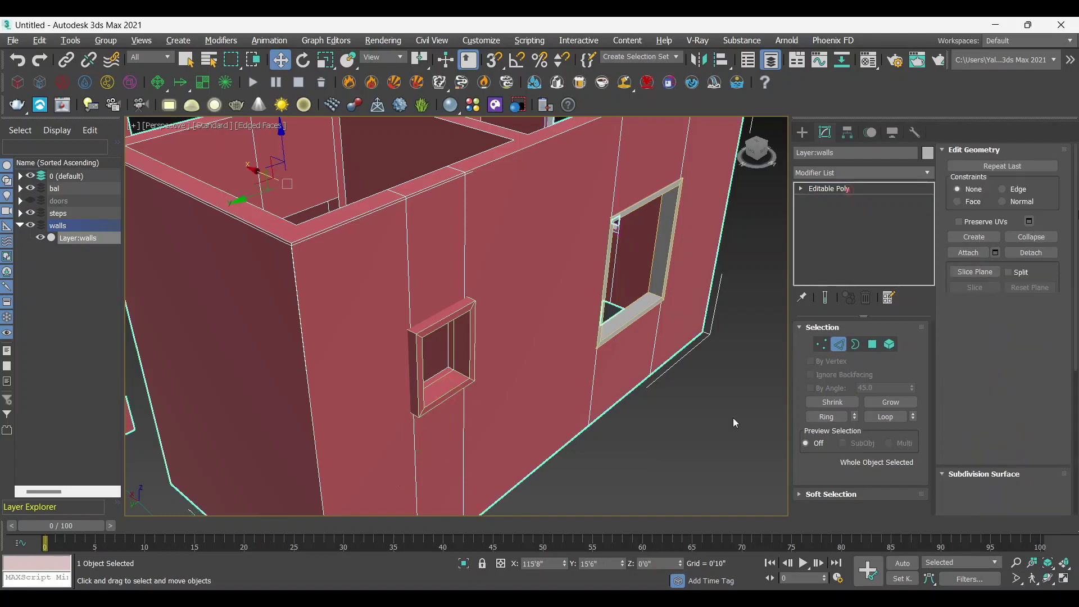
click(694, 475)
click(459, 389)
click(868, 59)
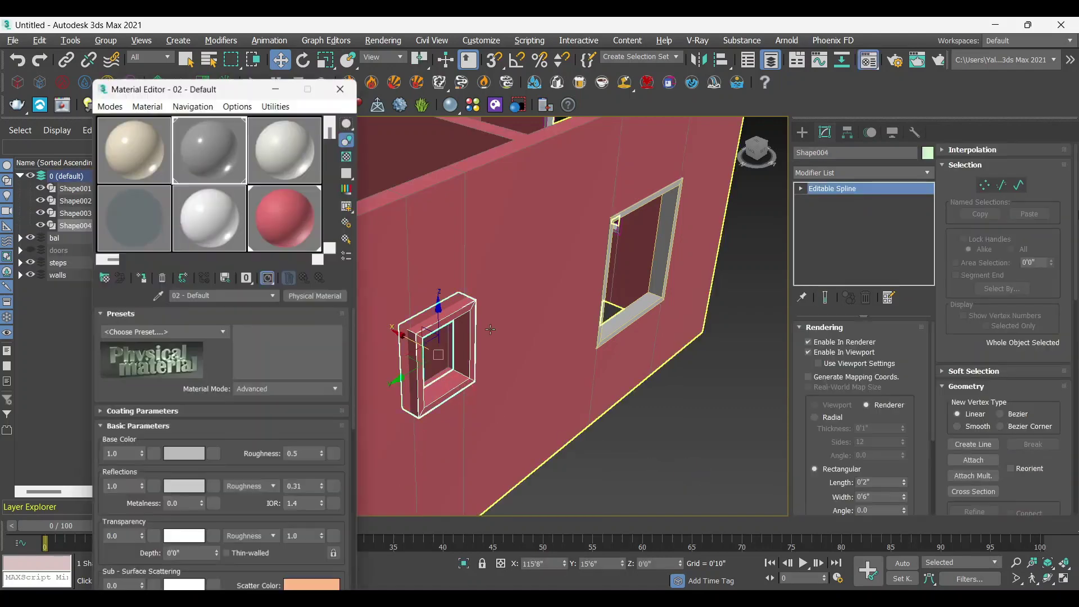
click(141, 276)
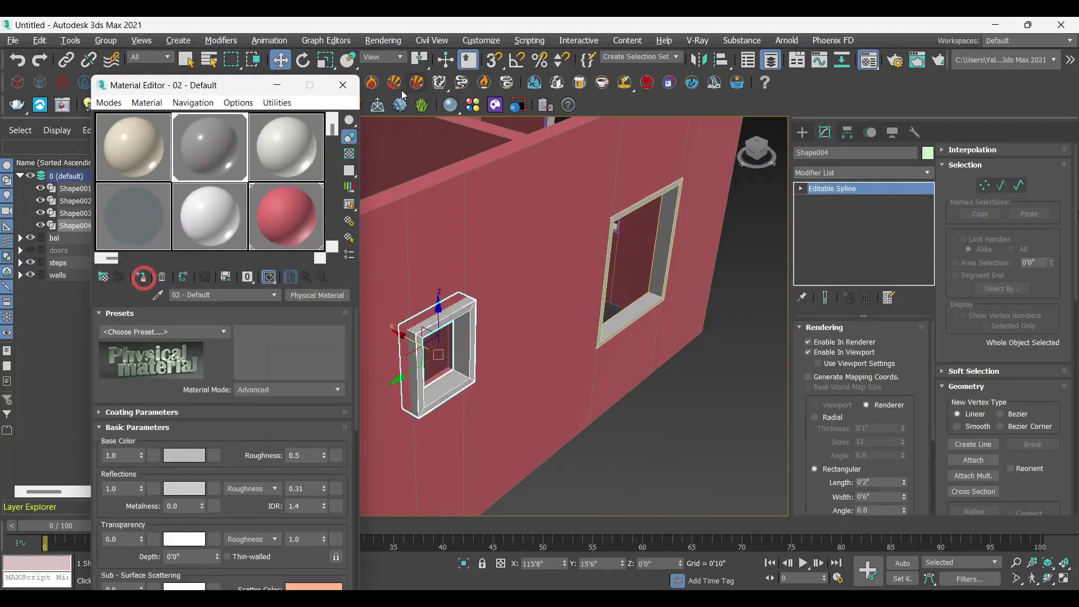
click(343, 85)
scroll(398, 332, down, 2)
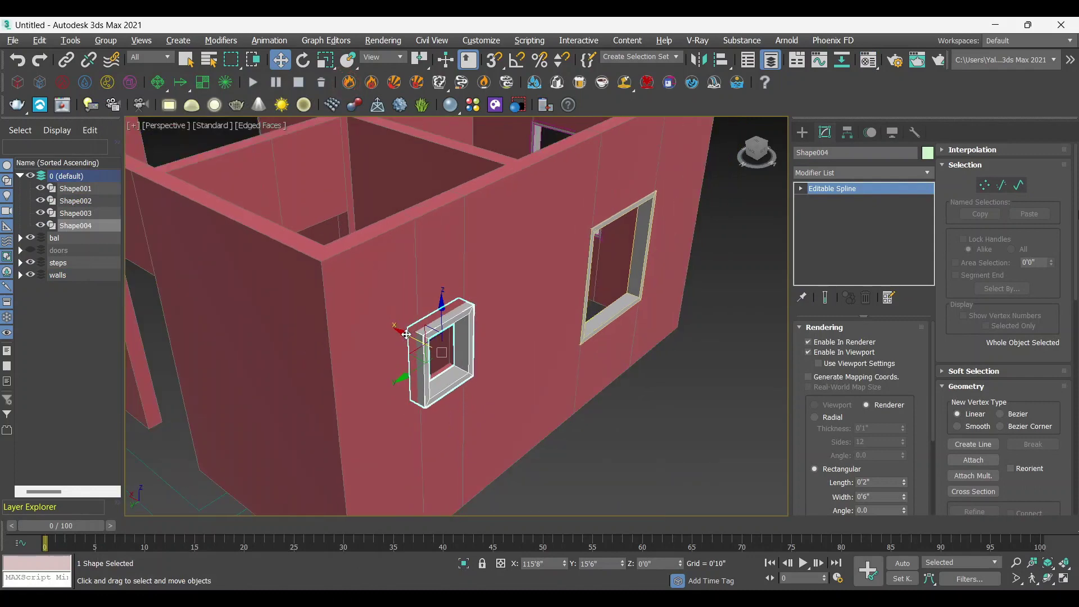
drag(398, 332, 397, 333)
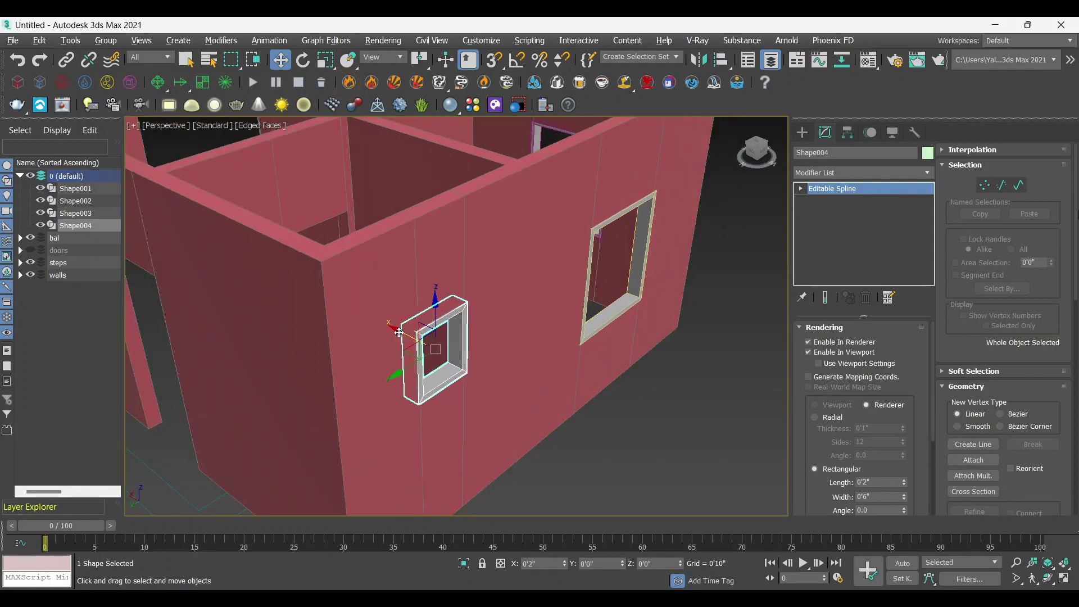
alt+middle_drag(397, 333, 294, 461)
scroll(294, 462, down, 3)
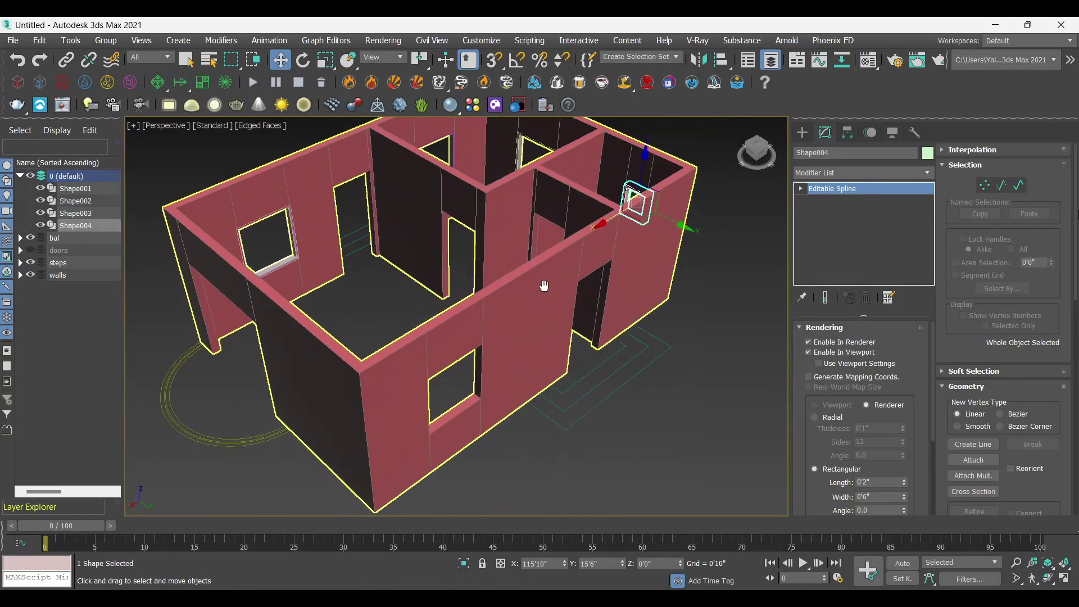
Step: Create Shape005 from the four edges of the front-wall window opening
click(544, 296)
scroll(483, 315, up, 4)
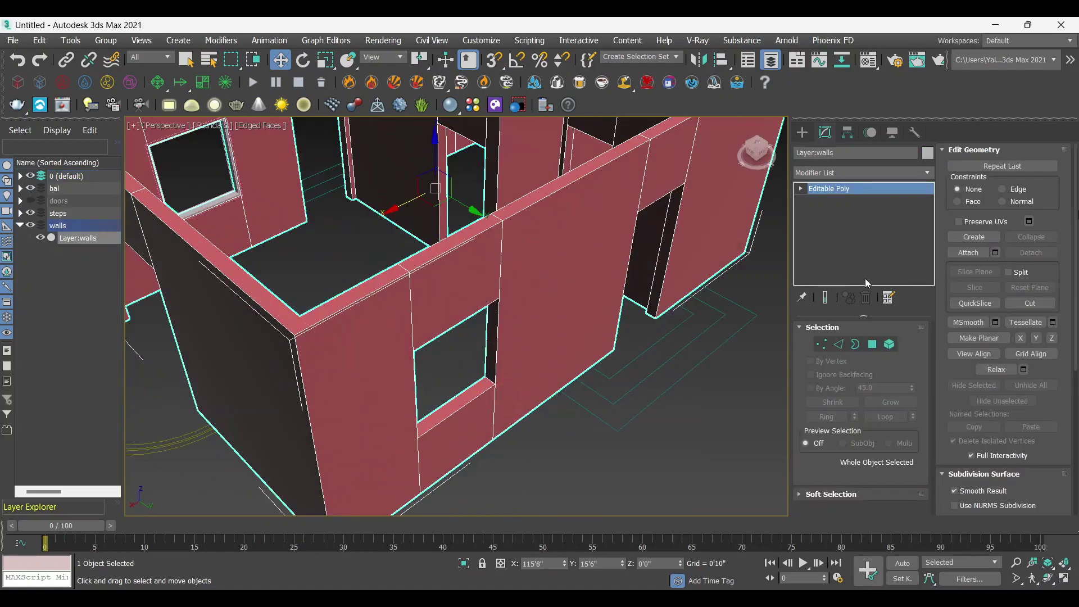
click(838, 344)
click(449, 332)
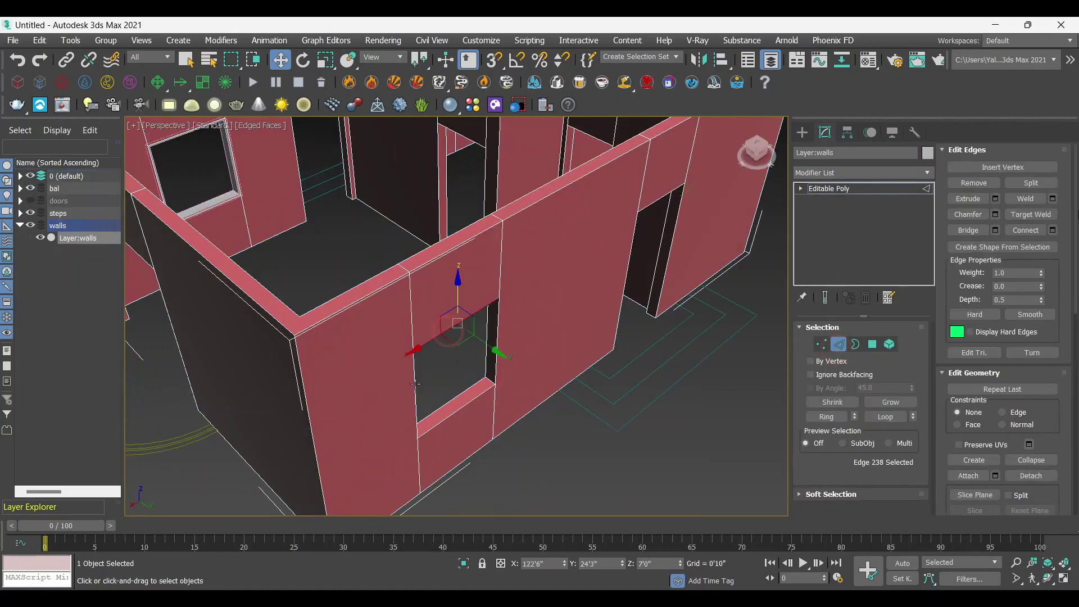
ctrl+click(416, 382)
ctrl+click(493, 378)
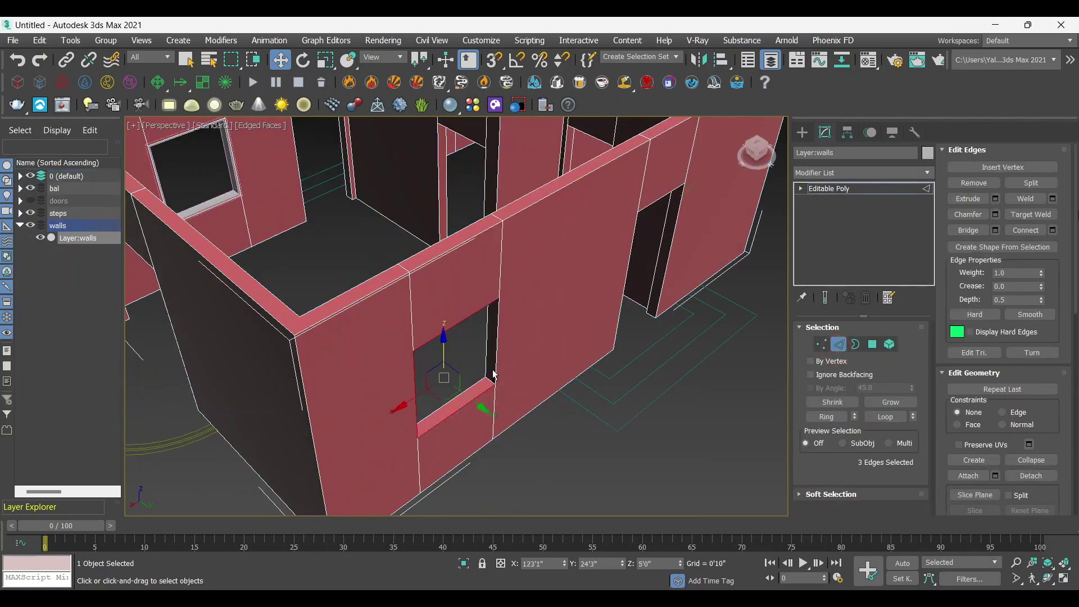
ctrl+click(500, 336)
click(995, 246)
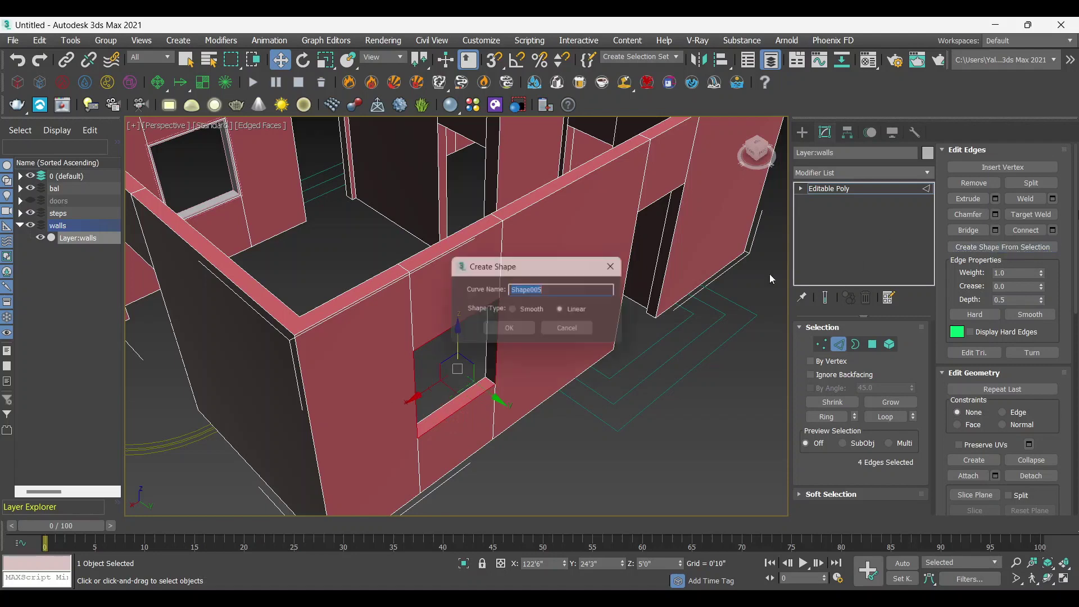
click(523, 329)
Step: Give Shape005 the grey material and nudge it along Y into the opening
click(841, 191)
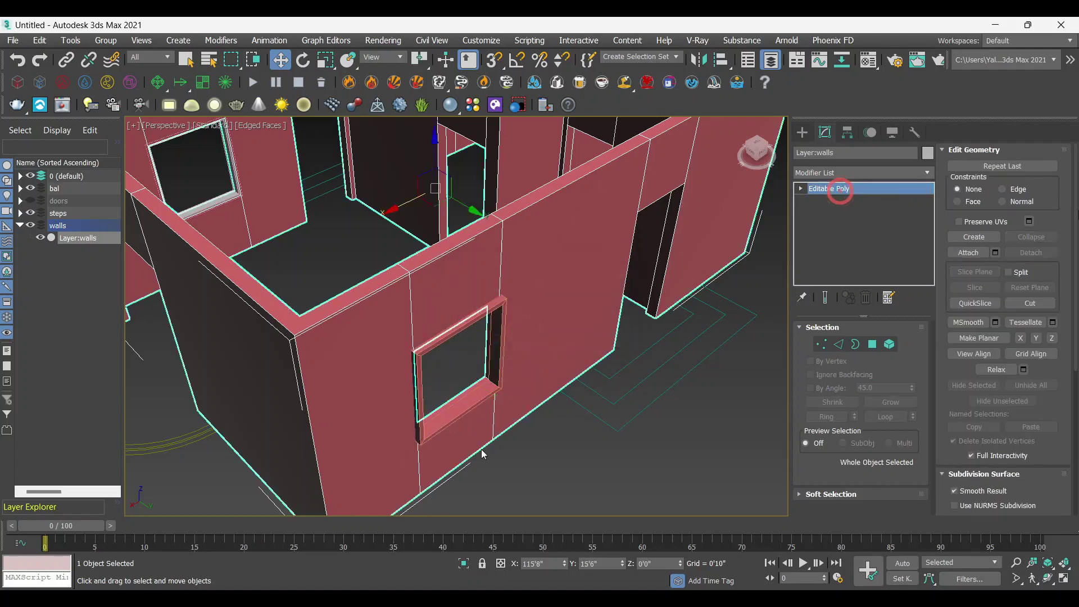
click(565, 467)
click(463, 404)
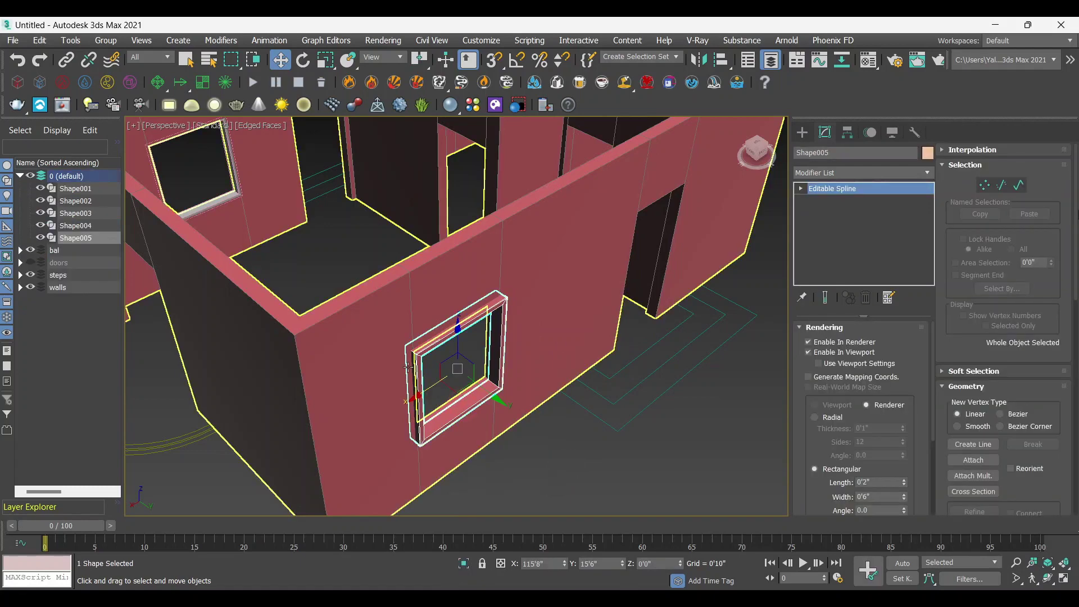
key(m)
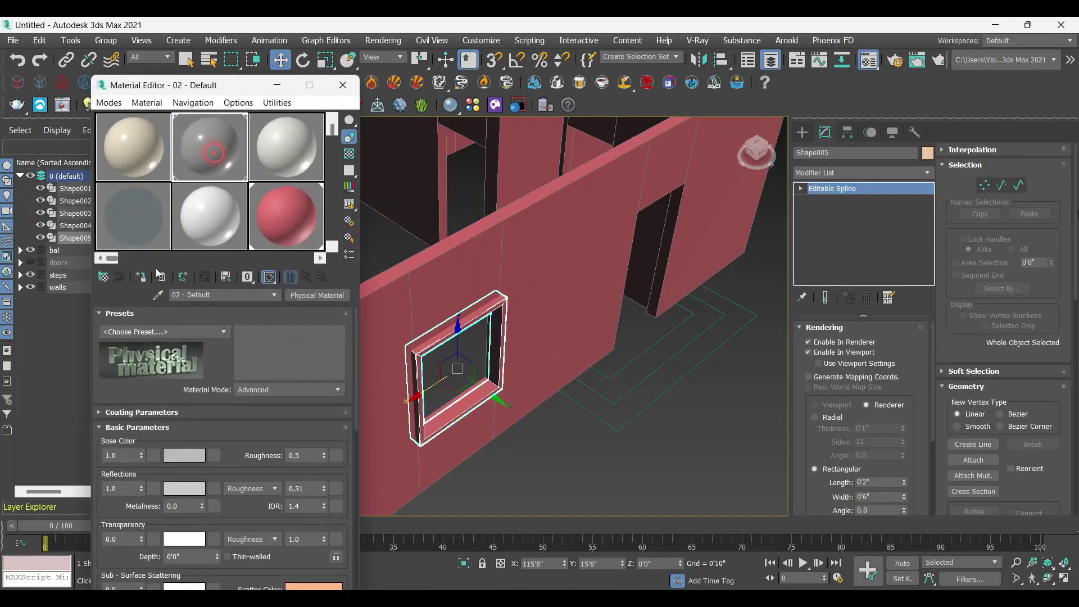
click(145, 280)
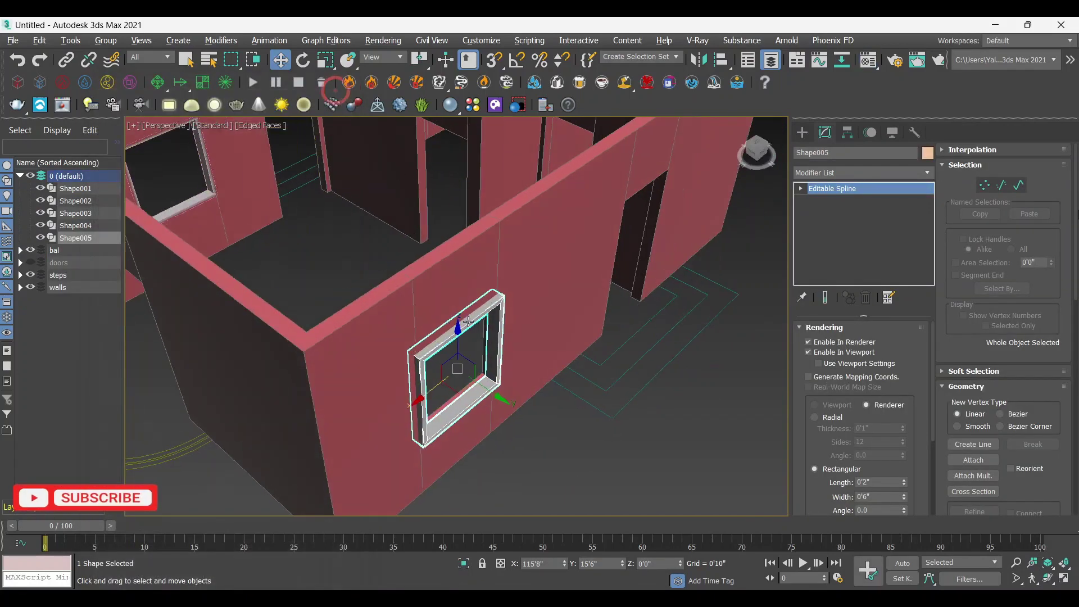
key(z)
drag(479, 366, 475, 363)
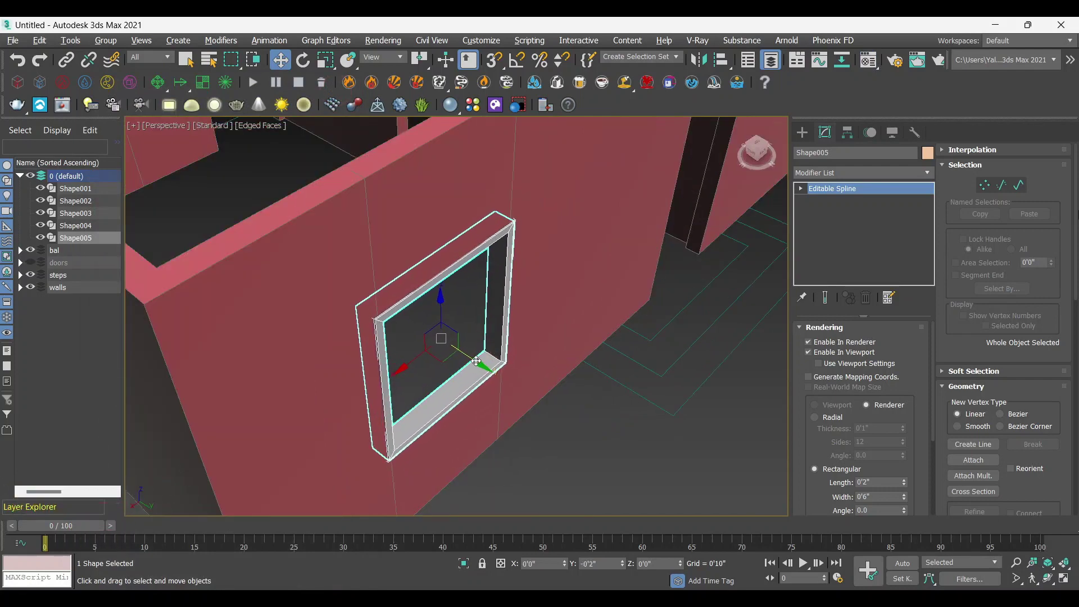
scroll(476, 360, down, 10)
alt+middle_drag(476, 361, 539, 411)
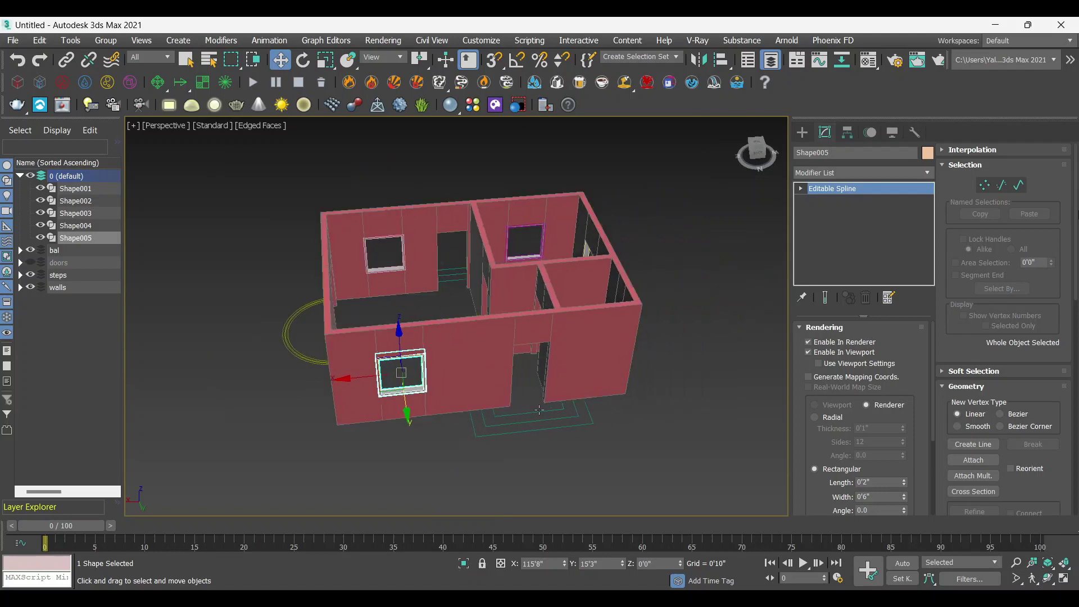
scroll(538, 411, up, 10)
Step: Create Shape006 from the doorway's top and side edges
click(565, 338)
middle_drag(568, 339, 545, 325)
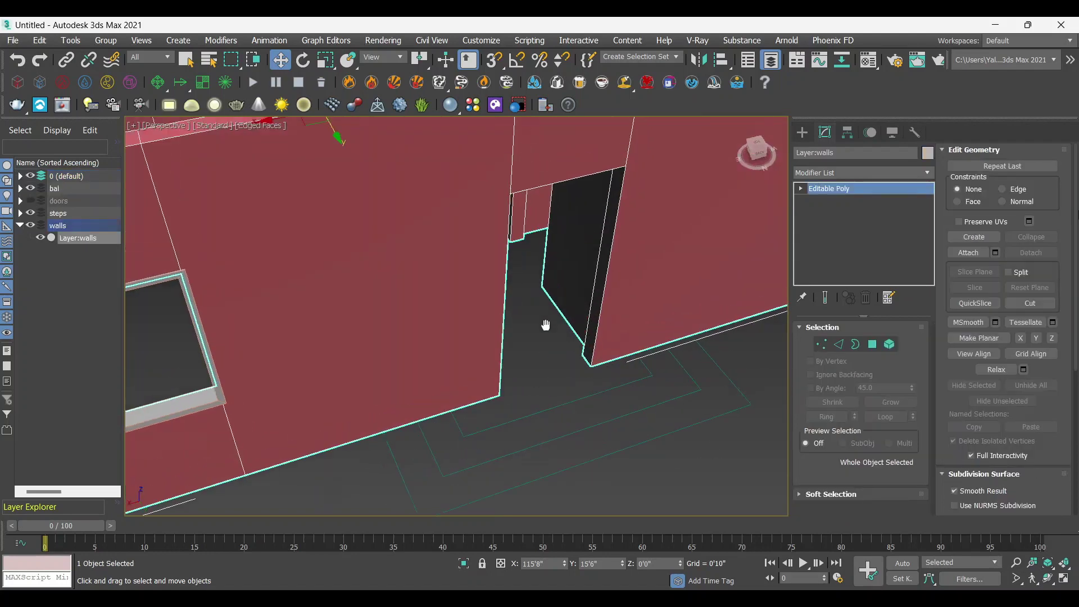
scroll(546, 325, down, 5)
click(842, 343)
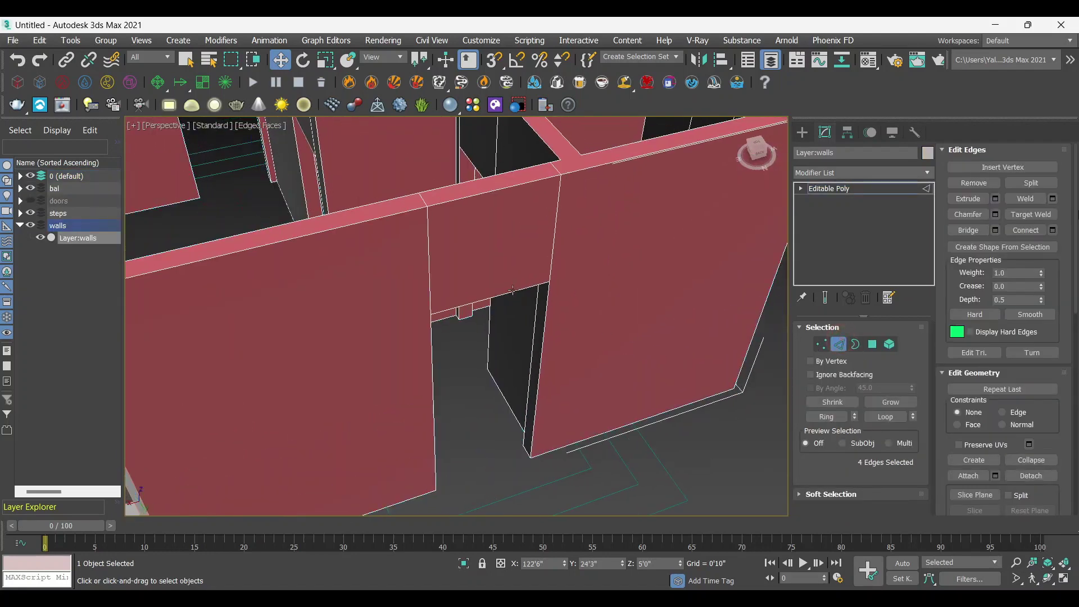
scroll(532, 325, down, 3)
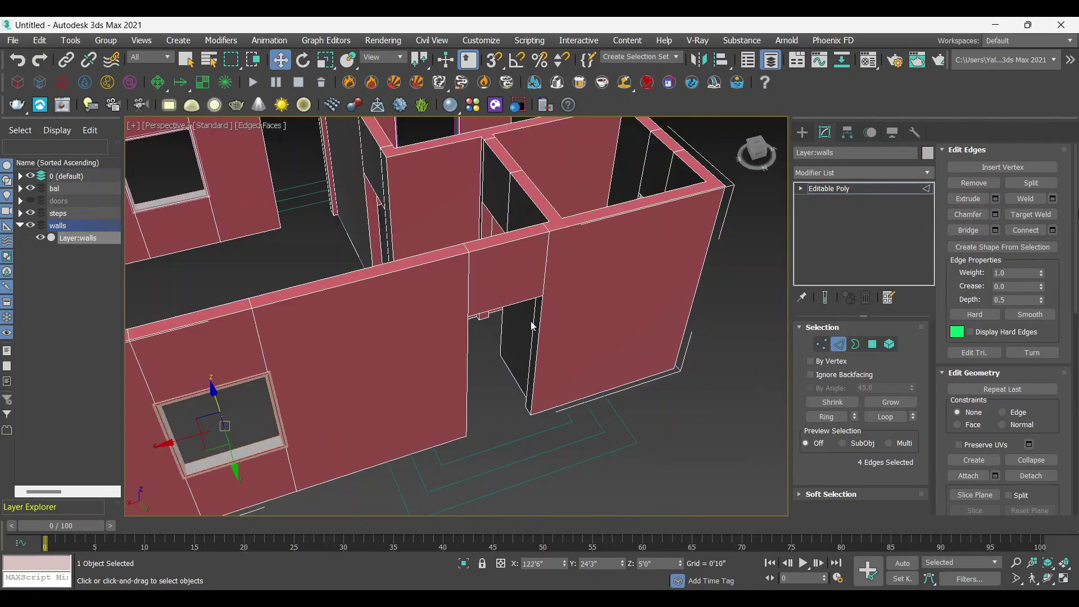
click(491, 307)
scroll(492, 345, up, 5)
scroll(413, 266, down, 2)
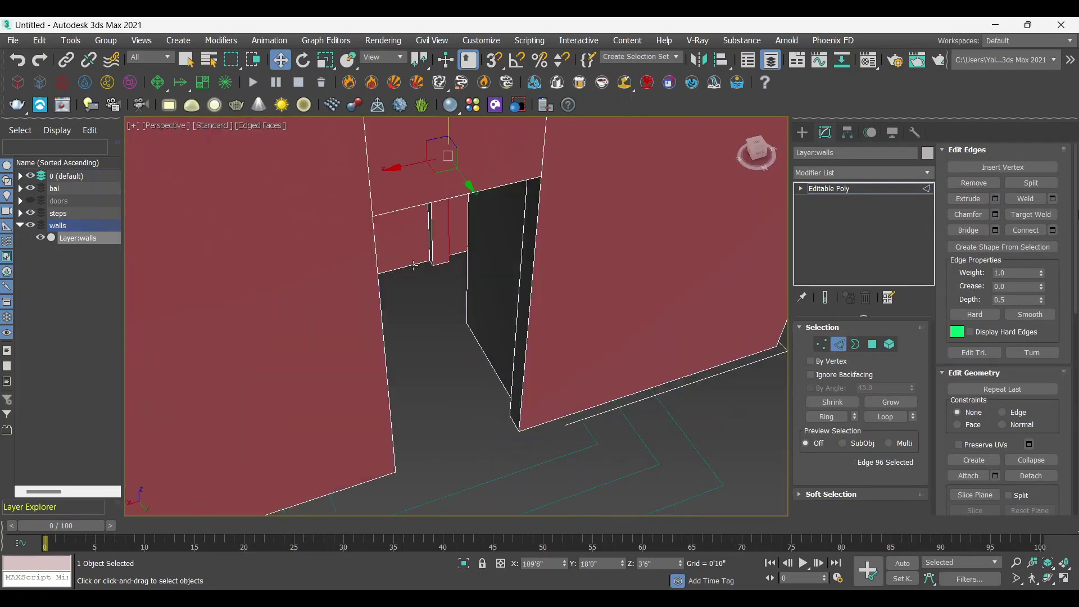
click(405, 209)
ctrl+click(378, 287)
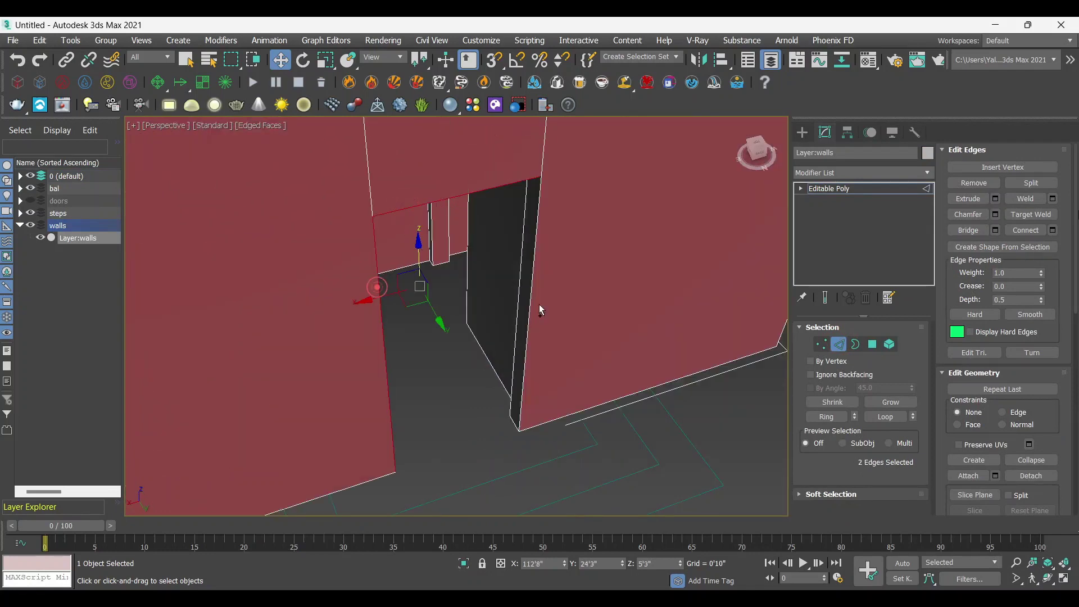
ctrl+click(534, 275)
alt+middle_drag(481, 330, 494, 395)
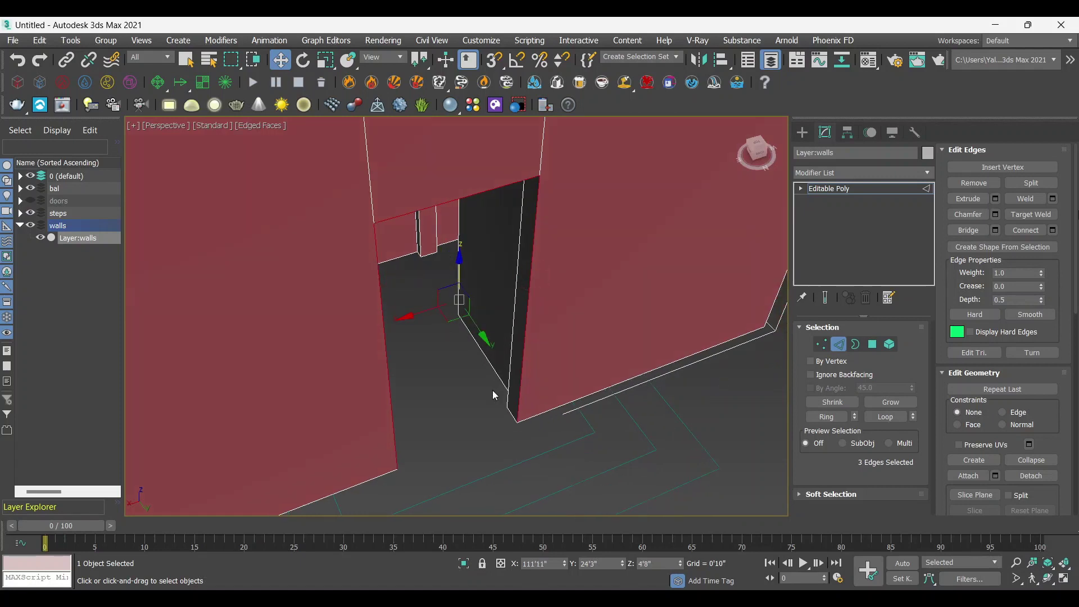
click(1028, 249)
click(532, 330)
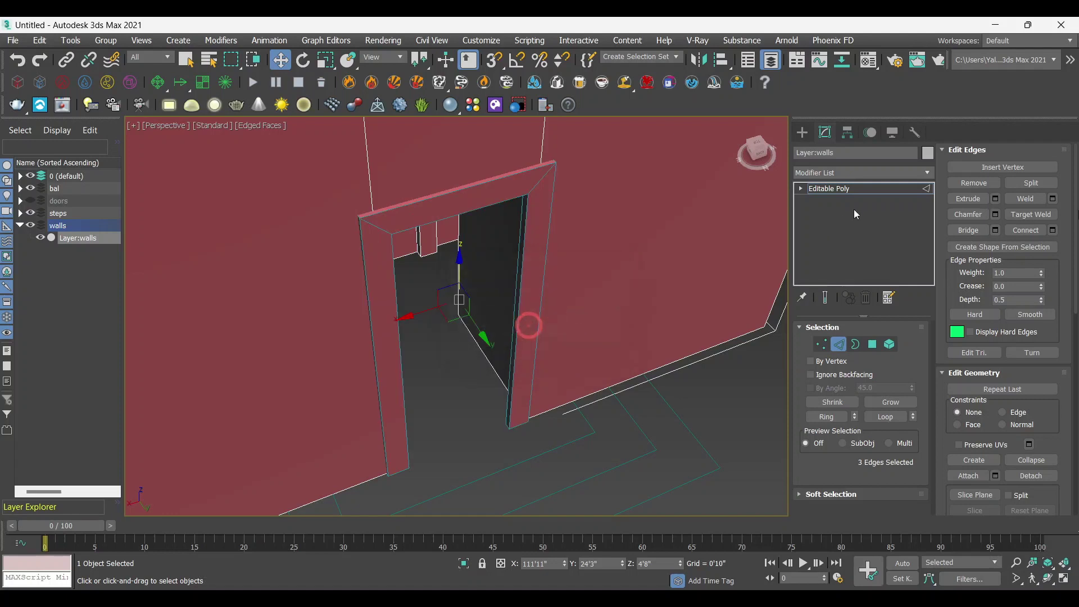
Step: Give the door frame a rectangular profile 0'6" deep and 0'2" wide
click(857, 189)
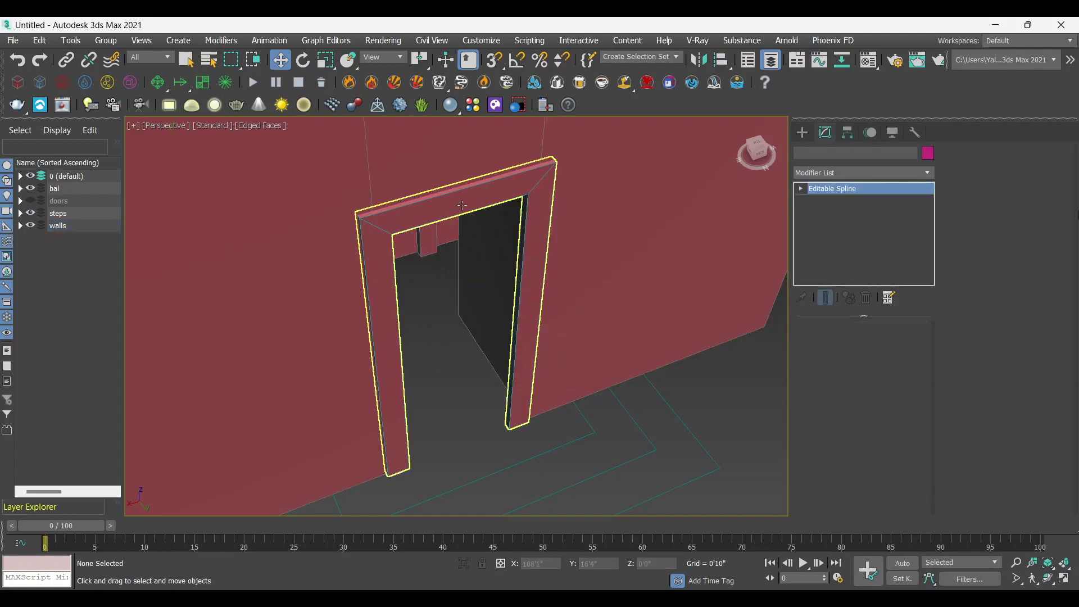
click(386, 365)
scroll(826, 462, down, 1)
text(5)
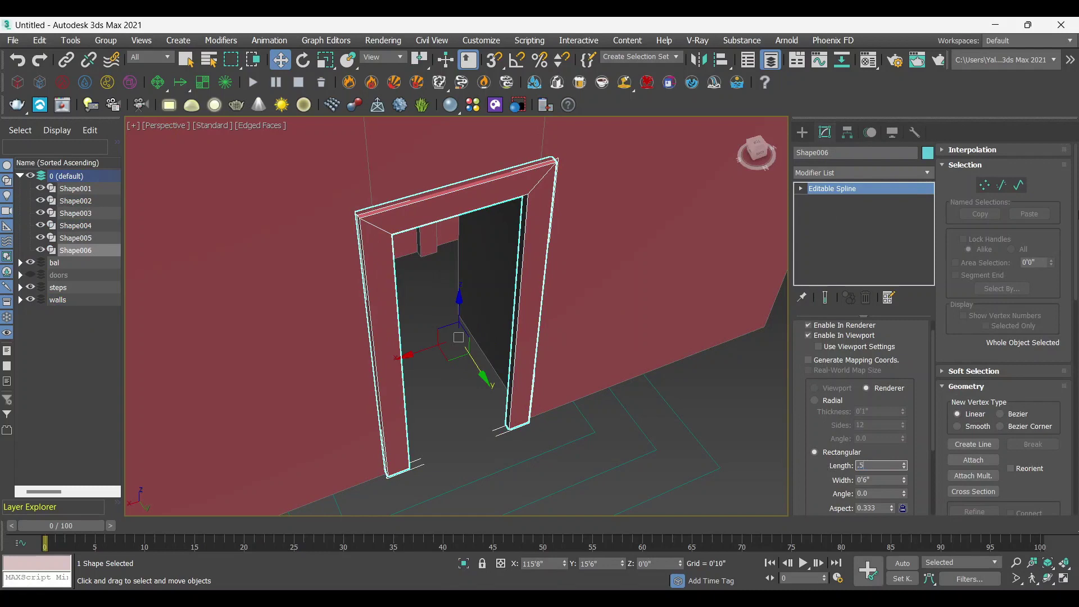
key(Tab)
key(Tab)
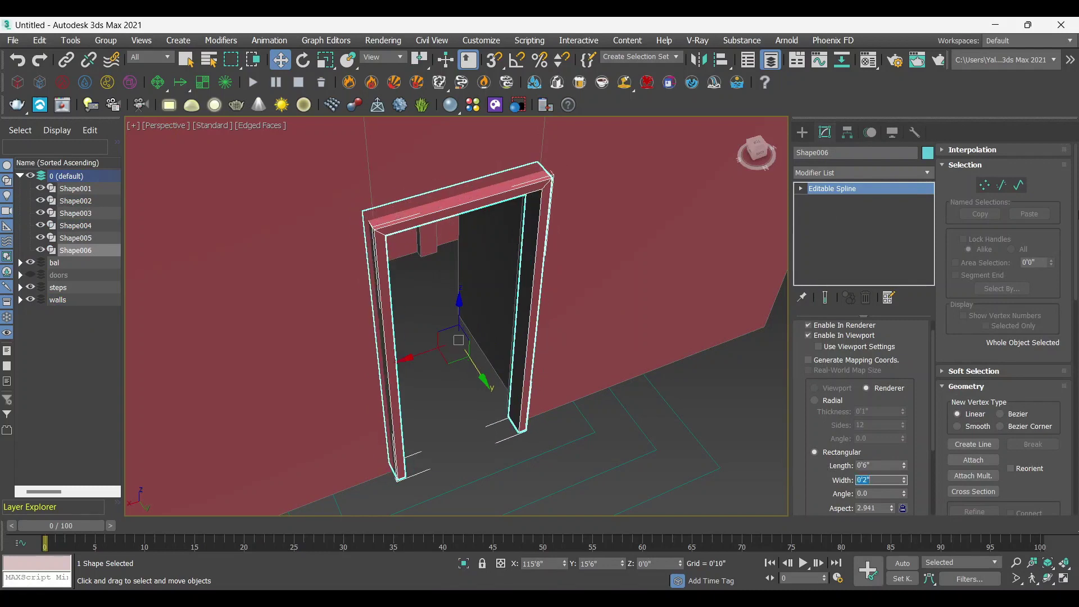
alt+middle_drag(506, 281, 480, 284)
Step: Give the door frame the grey material and nudge it flush into the wall
key(m)
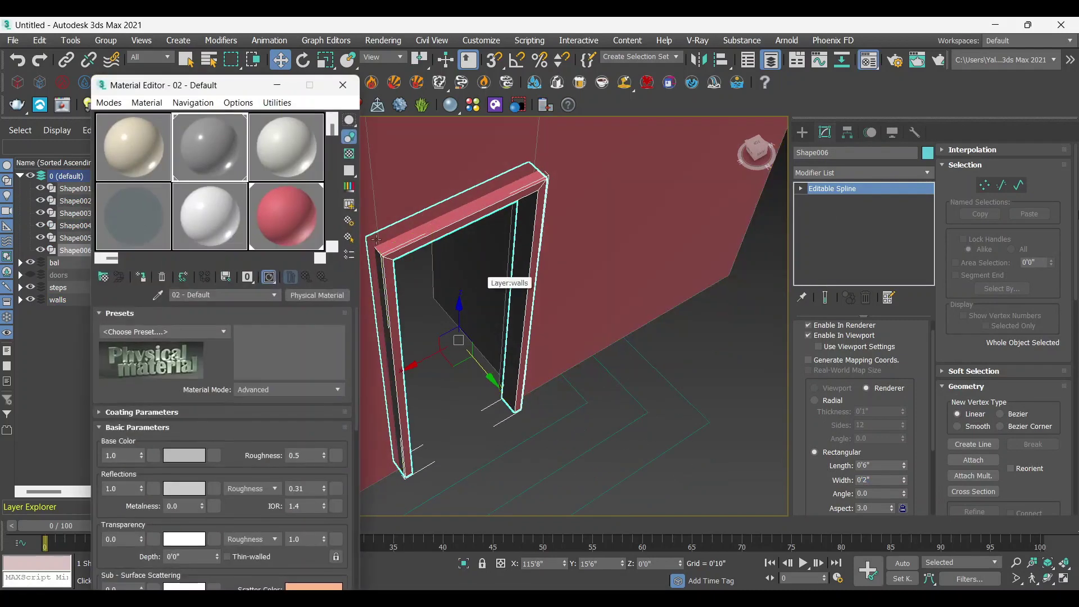
click(143, 282)
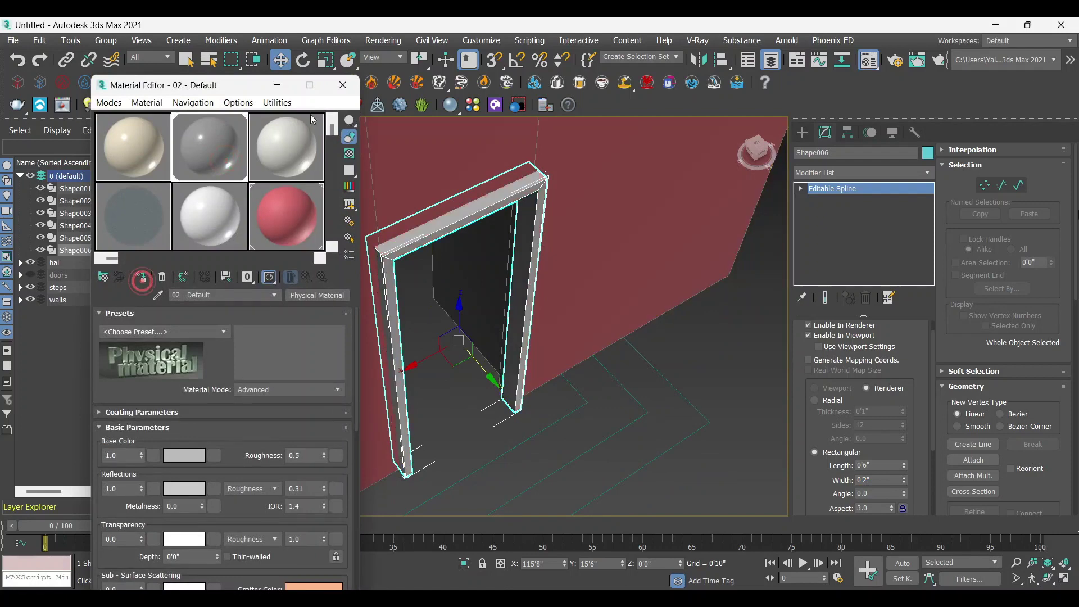
click(343, 85)
drag(503, 380, 493, 375)
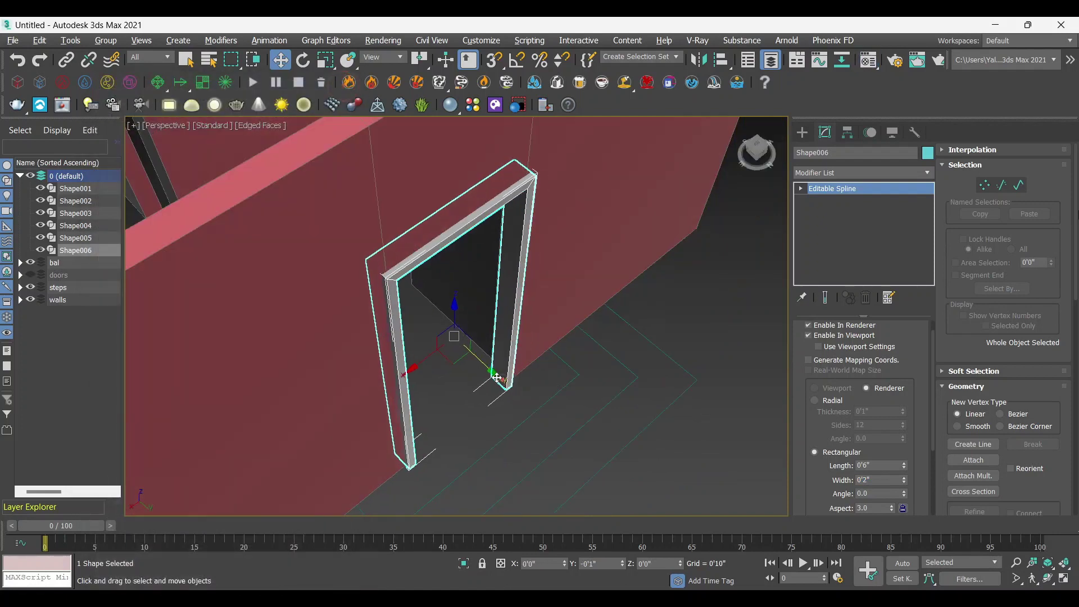
scroll(493, 375, down, 5)
alt+middle_drag(540, 377, 370, 361)
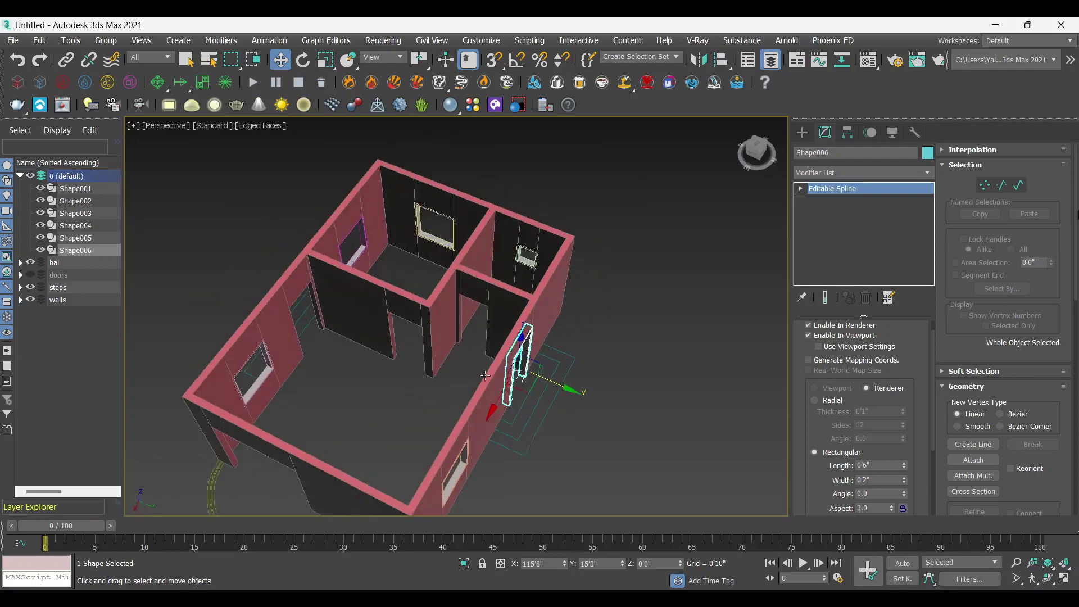
Step: Turn the second doorway's two side edges and top edge into a new frame shape
click(361, 352)
scroll(361, 352, up, 6)
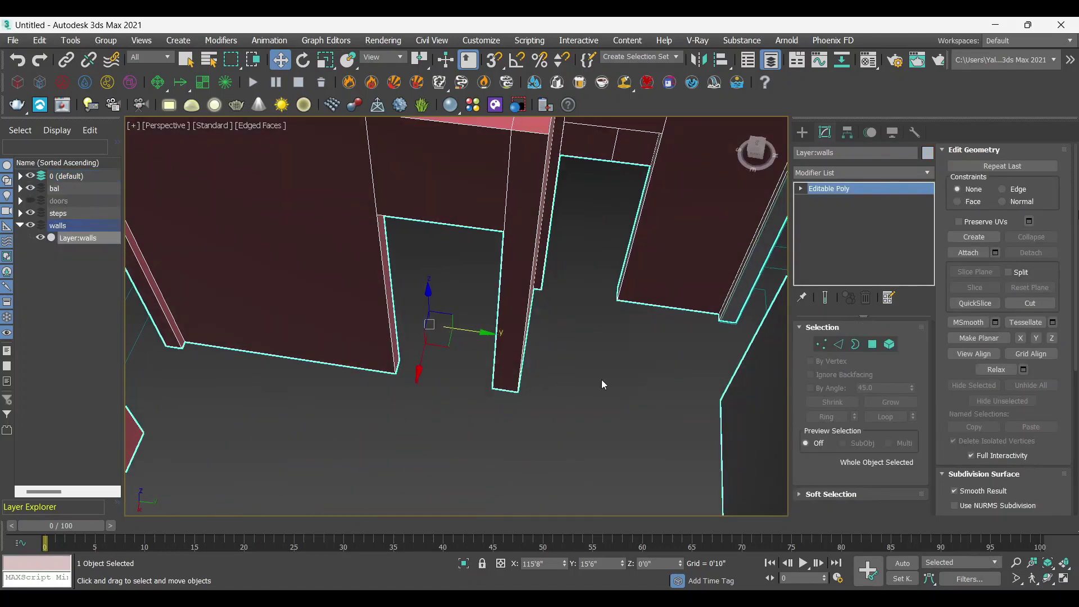
click(838, 344)
click(384, 279)
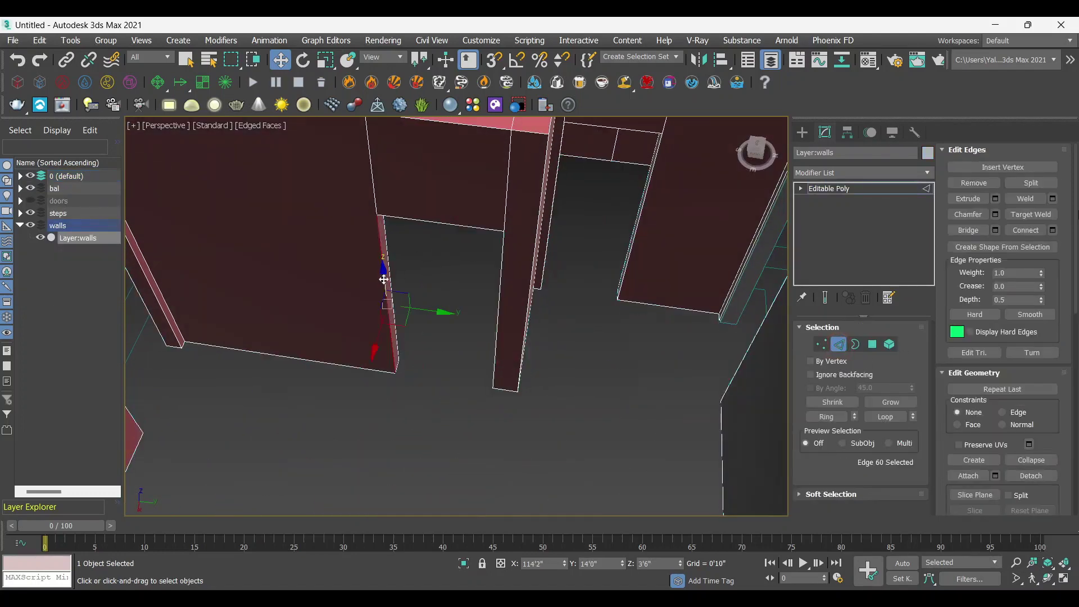
ctrl+click(423, 225)
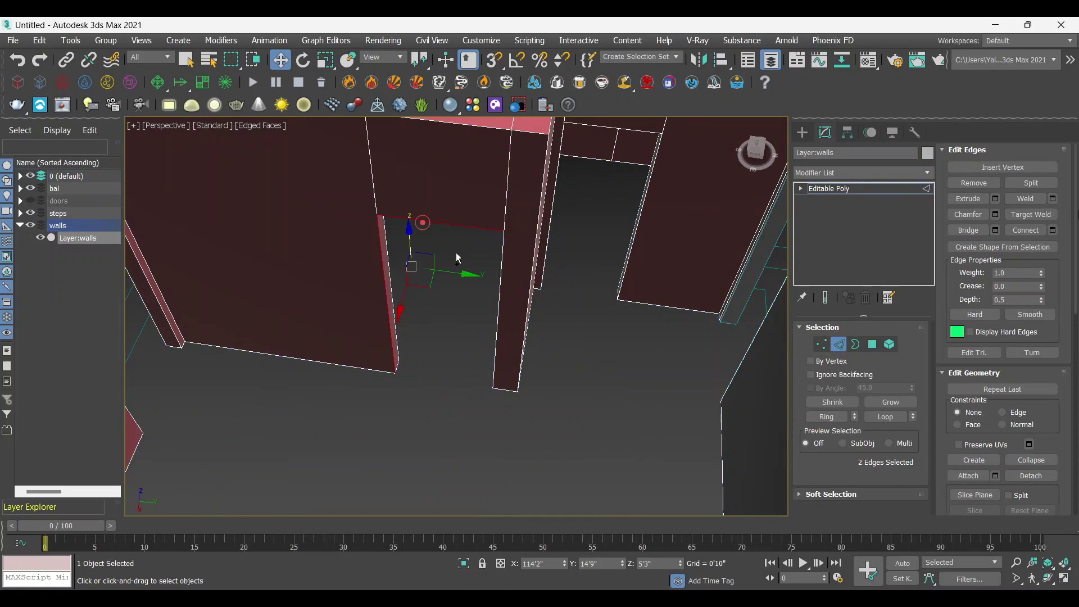
ctrl+click(501, 286)
click(959, 247)
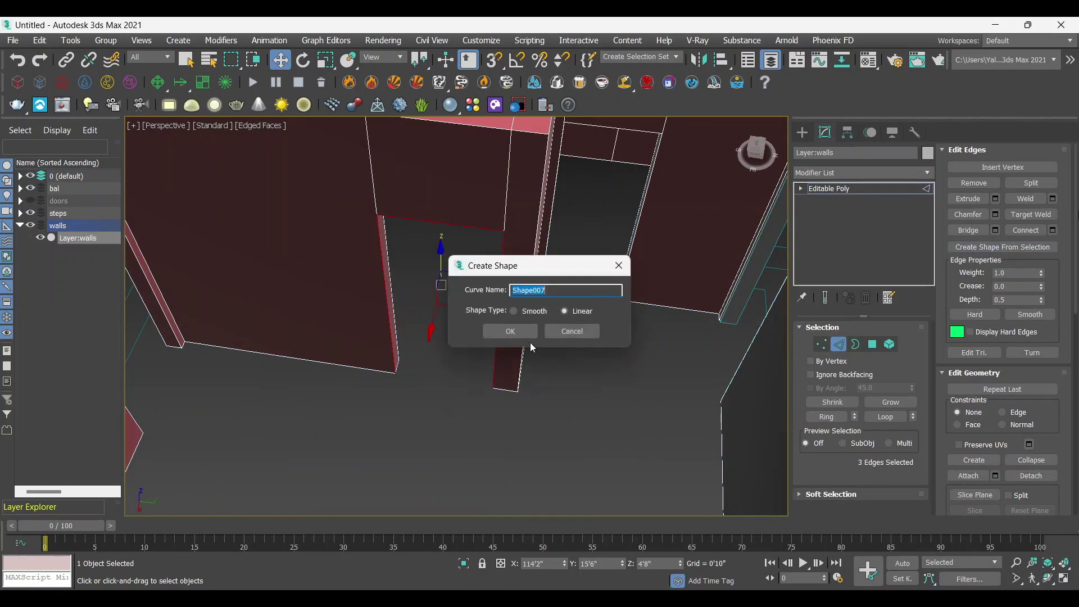
click(535, 329)
Step: Select the new frame shape and give it a 0'2" by 0'6" rectangular profile
click(838, 191)
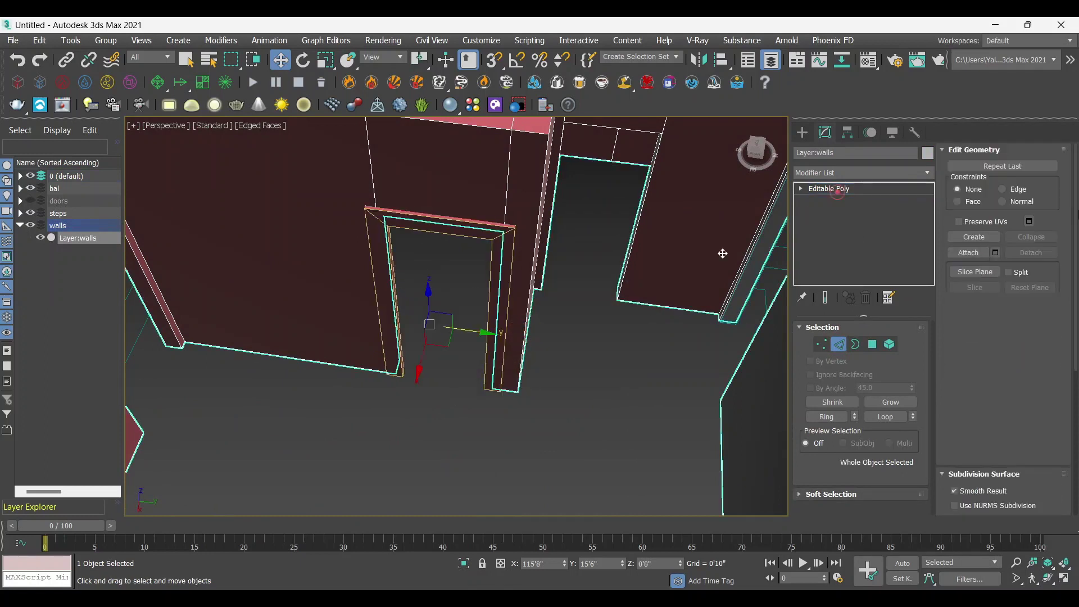
alt+middle_drag(723, 254, 470, 337)
scroll(993, 443, down, 1)
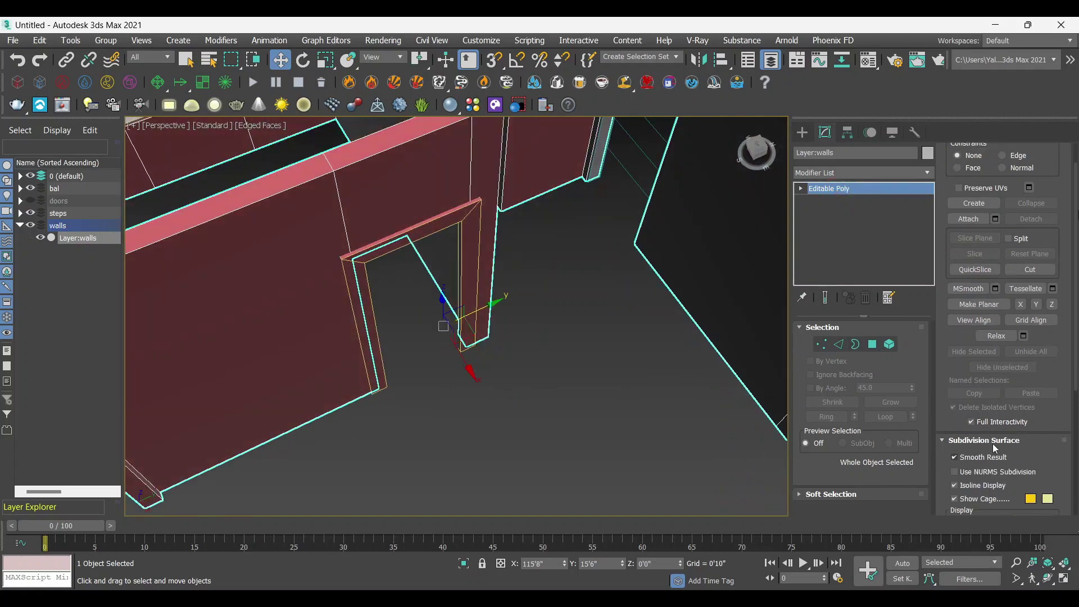
scroll(995, 430, up, 1)
click(840, 190)
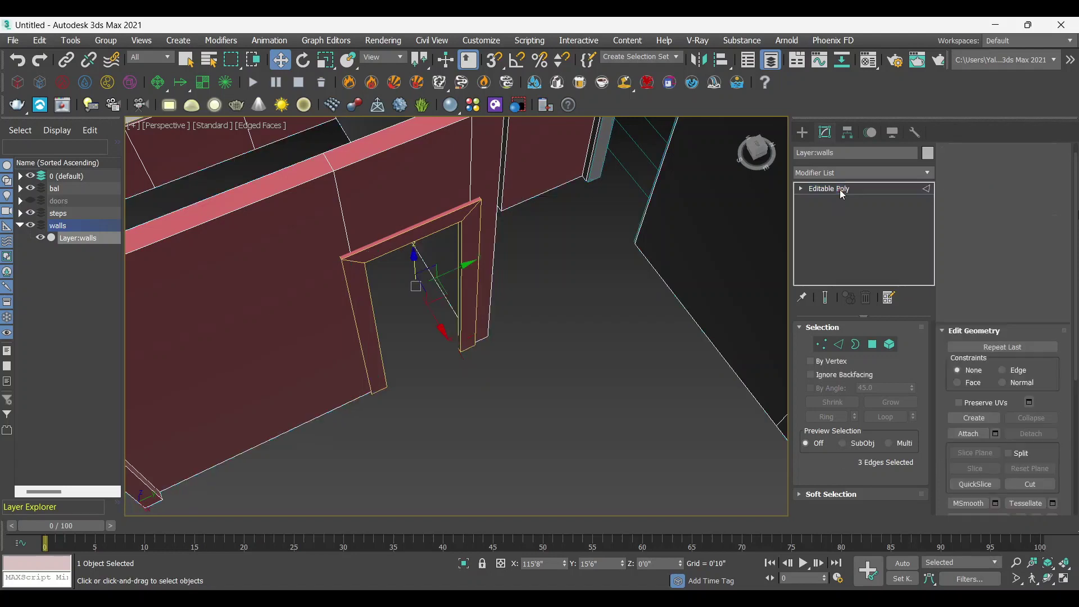
click(582, 404)
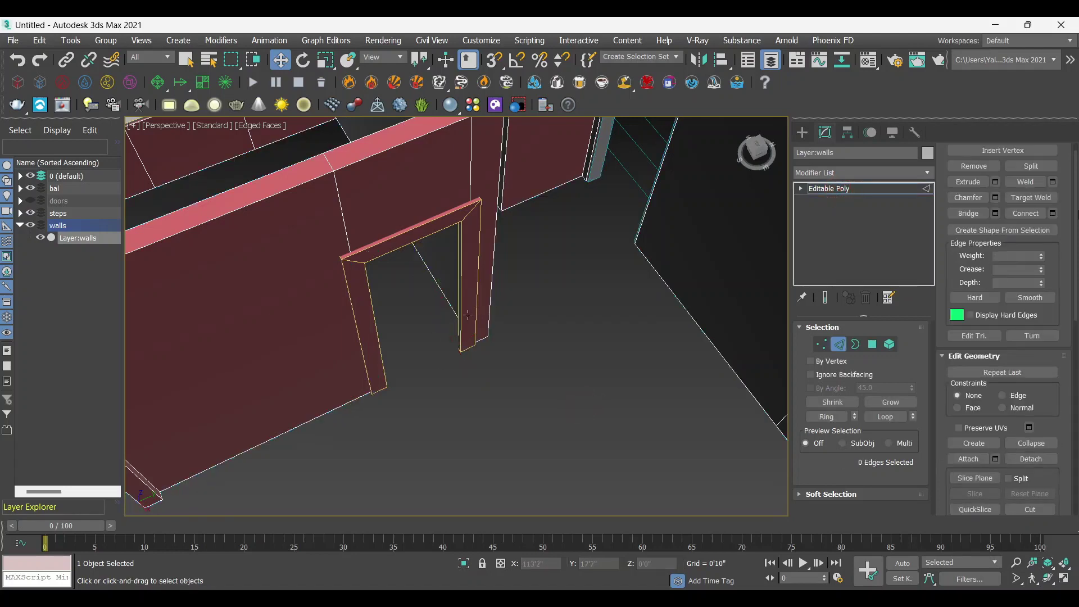
click(528, 424)
click(458, 342)
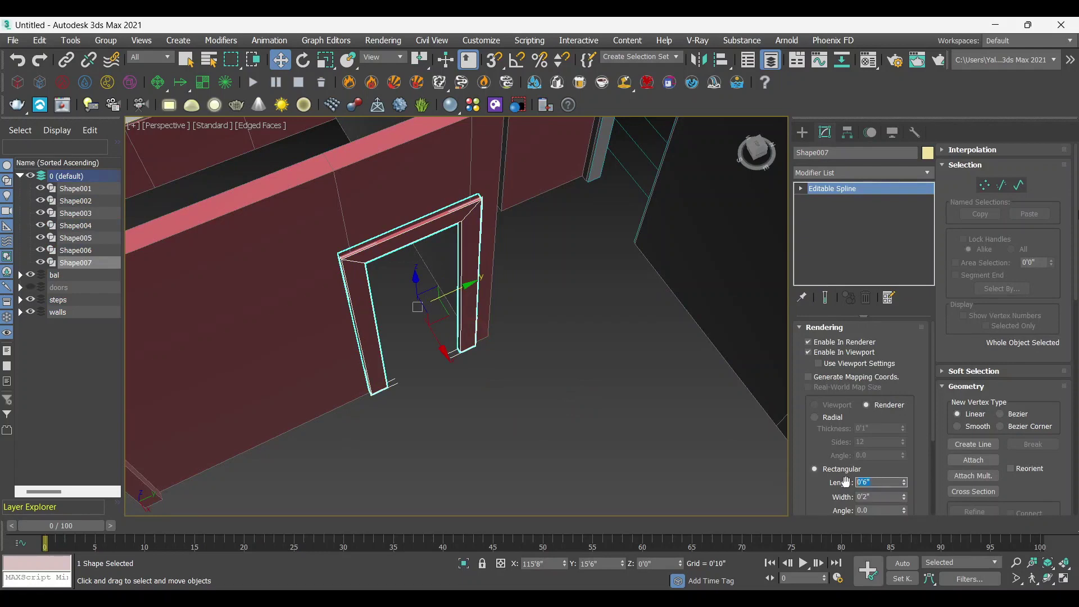
key(Tab)
text(.5)
key(Return)
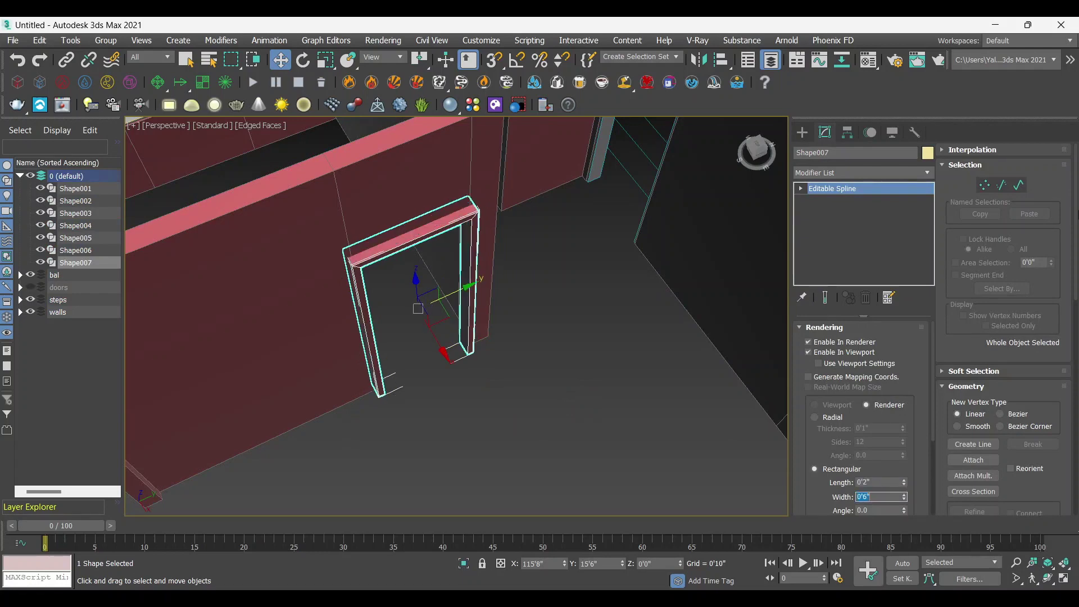
Step: Apply the grey material to the frame and nudge it into the wall
alt+middle_drag(485, 257, 473, 255)
key(m)
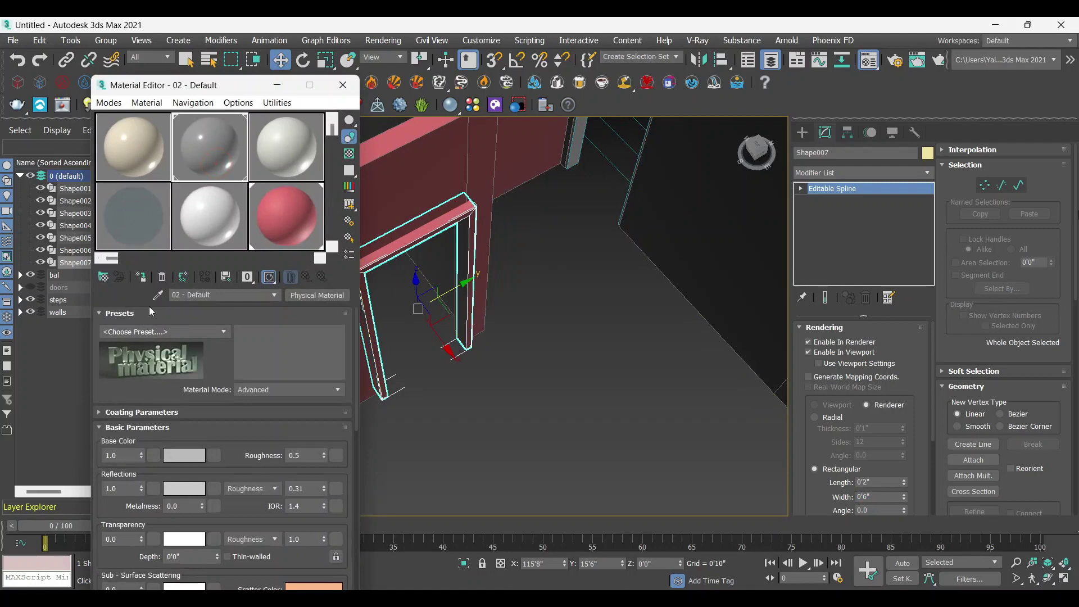
click(146, 278)
click(343, 85)
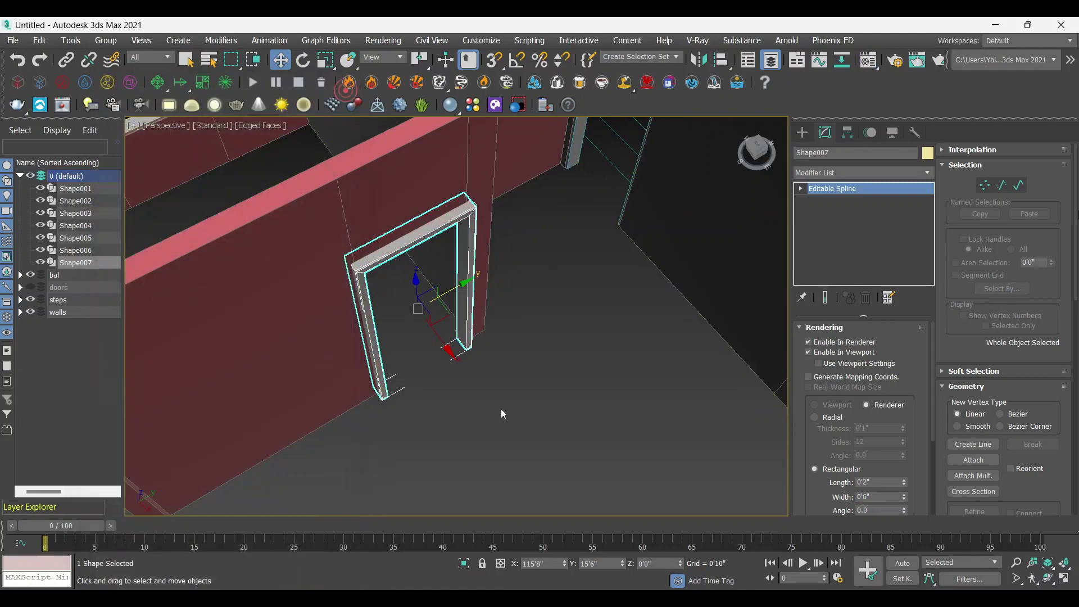
drag(450, 354, 442, 349)
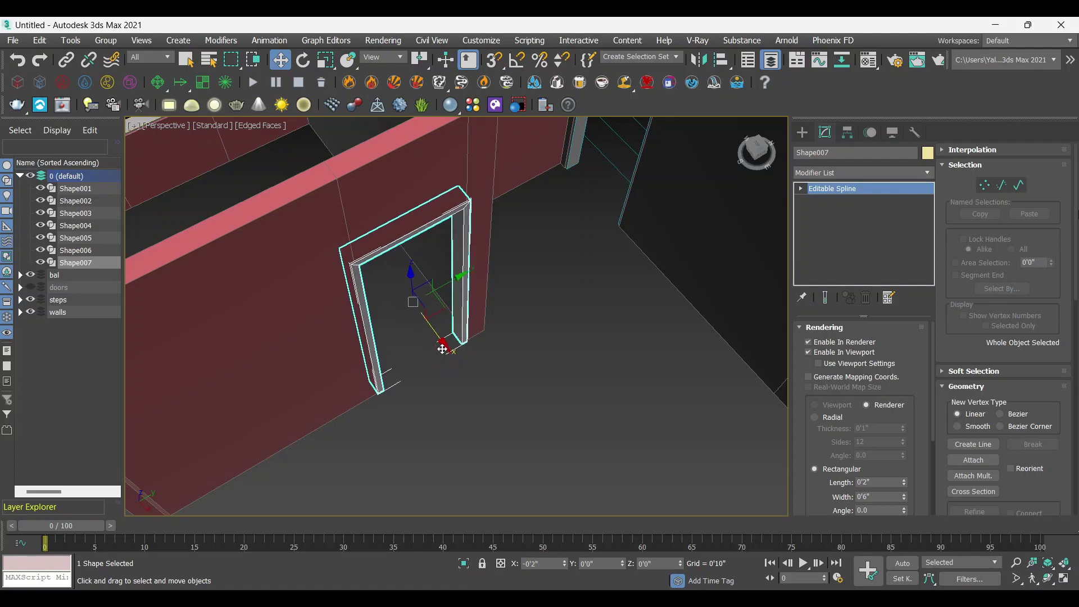
scroll(467, 348, down, 3)
mouse_move(516, 340)
alt+middle_down()
mouse_move(489, 352)
mouse_move(510, 294)
alt+middle_up()
Step: Turn the interior doorway's three edges into a new shape, Shape008
click(511, 293)
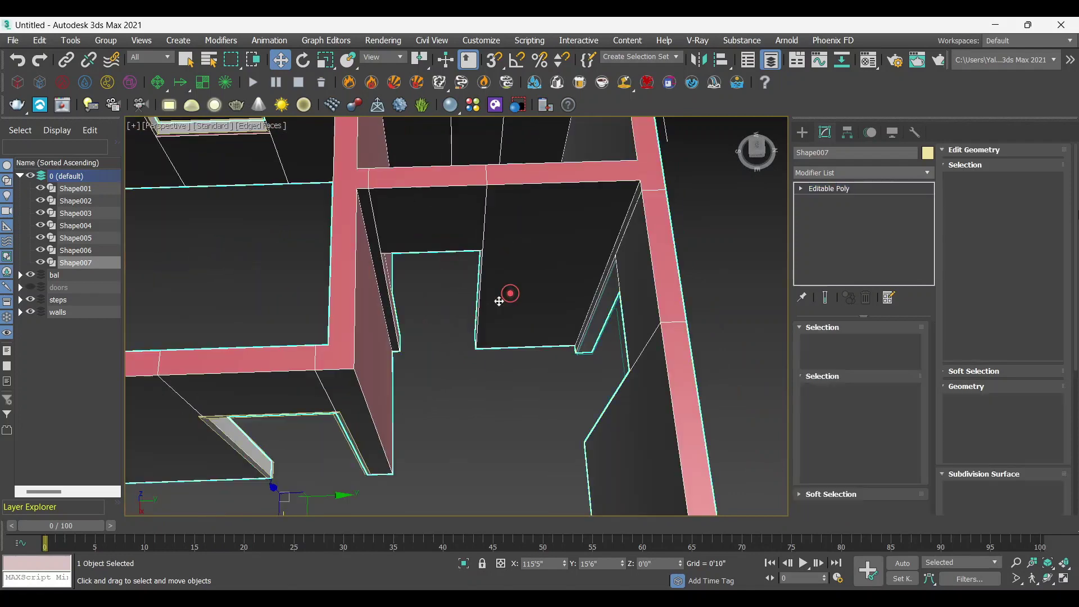
scroll(702, 358, up, 3)
click(838, 344)
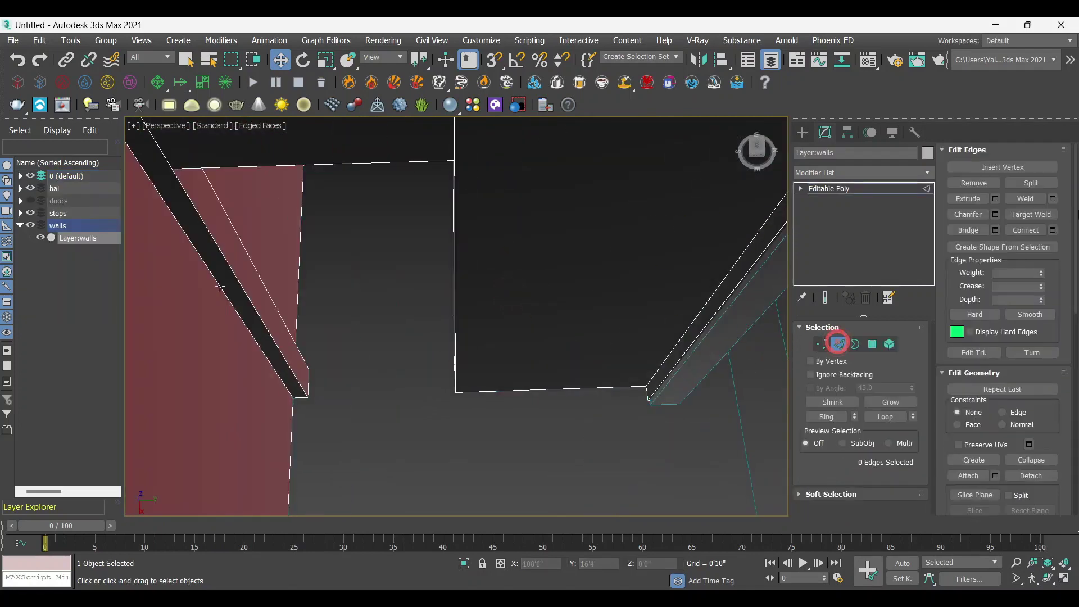
click(231, 275)
ctrl+click(304, 167)
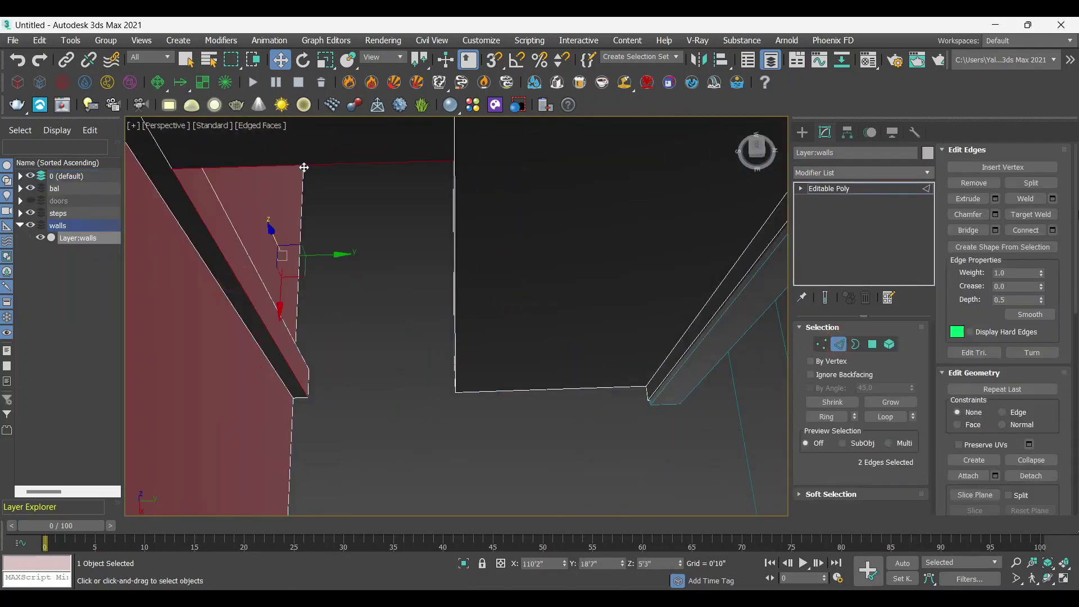
ctrl+click(454, 260)
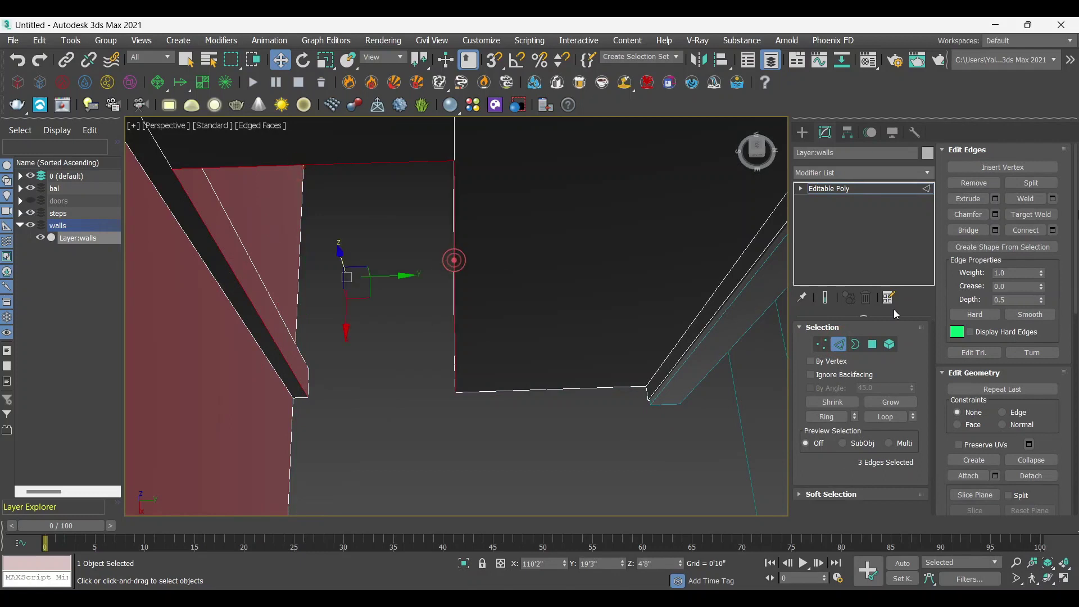
click(975, 248)
click(511, 332)
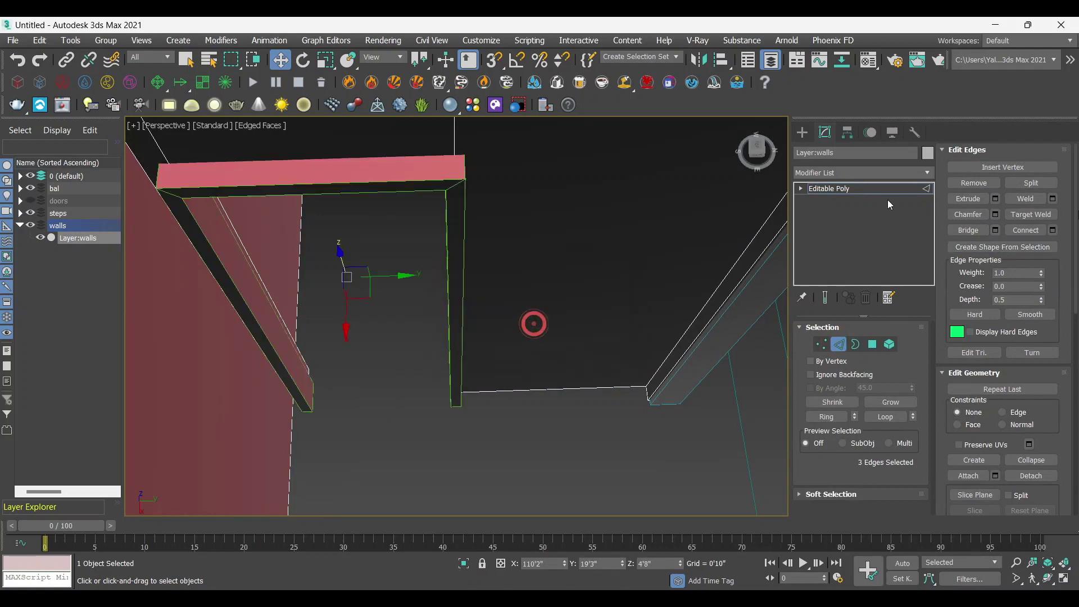
Step: Select Shape008, assign the grey material, and nudge it into the opening
click(884, 188)
click(369, 339)
click(300, 363)
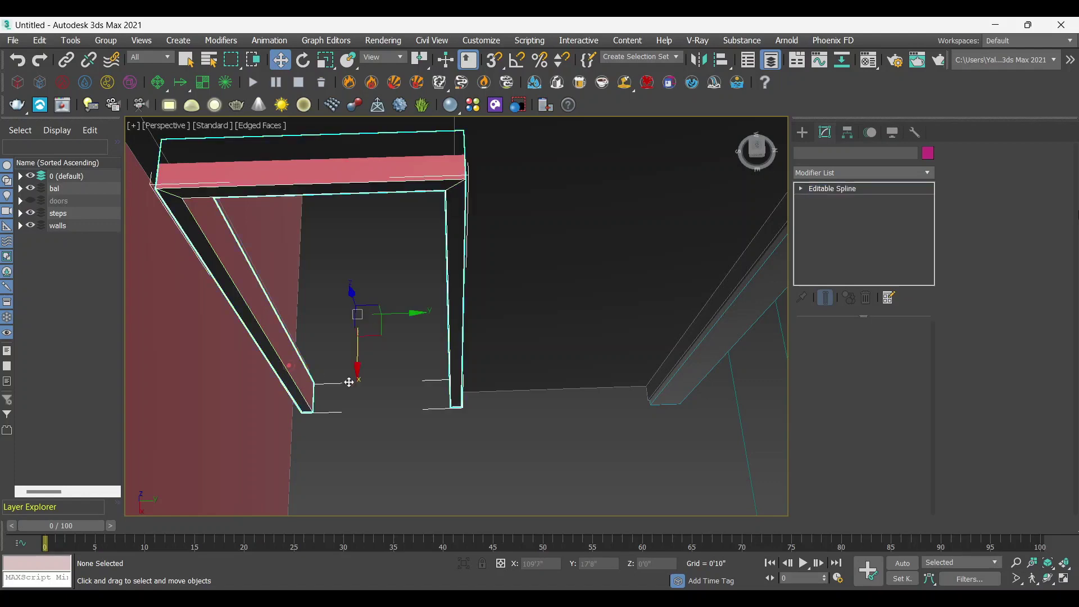
alt+middle_drag(315, 359, 399, 391)
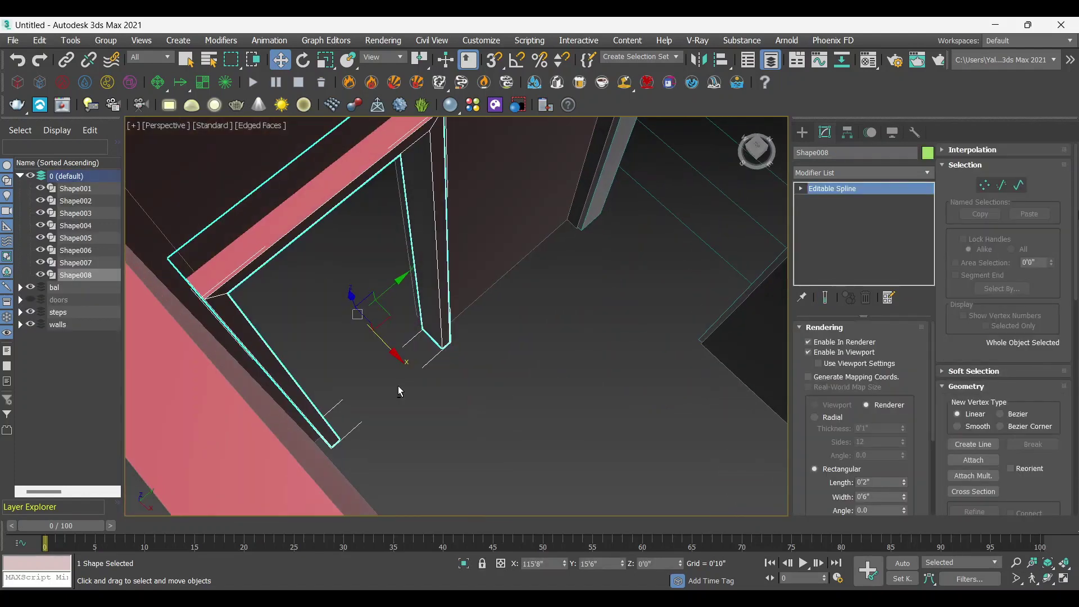
key(m)
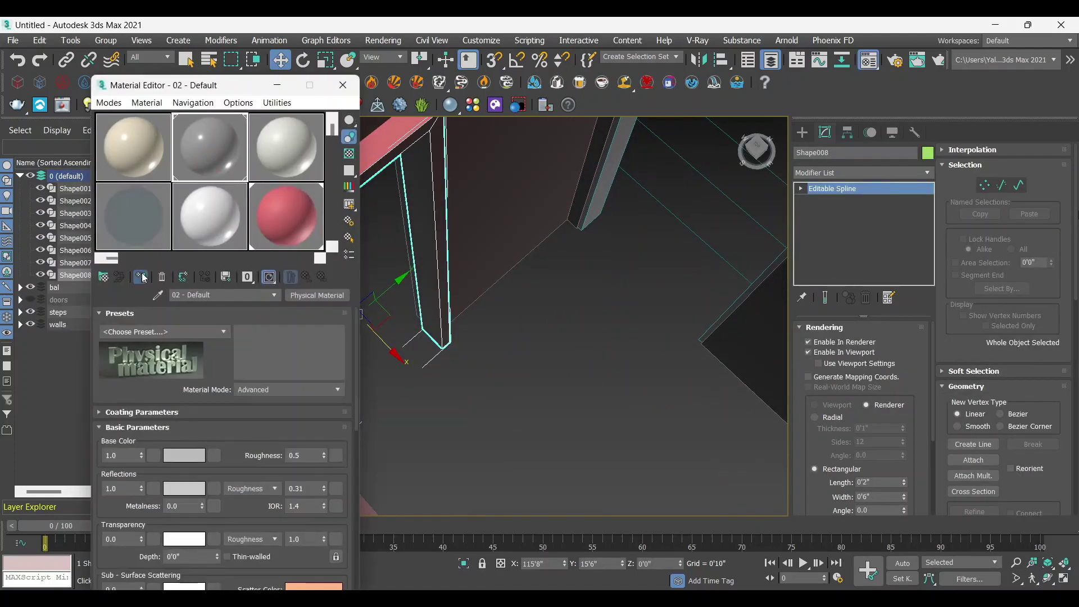
click(144, 278)
click(343, 85)
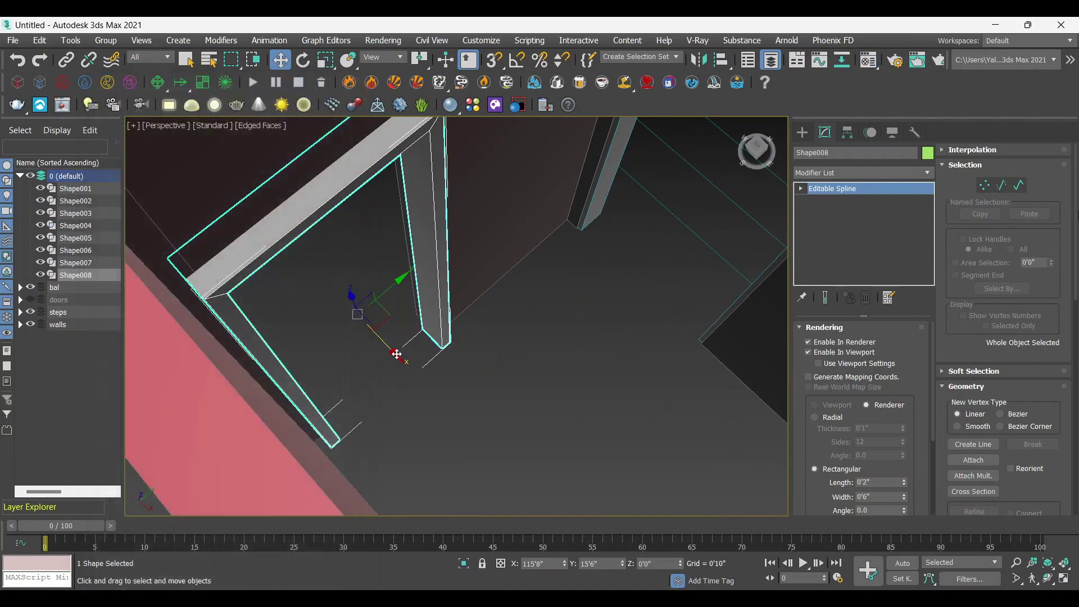
drag(396, 354, 383, 342)
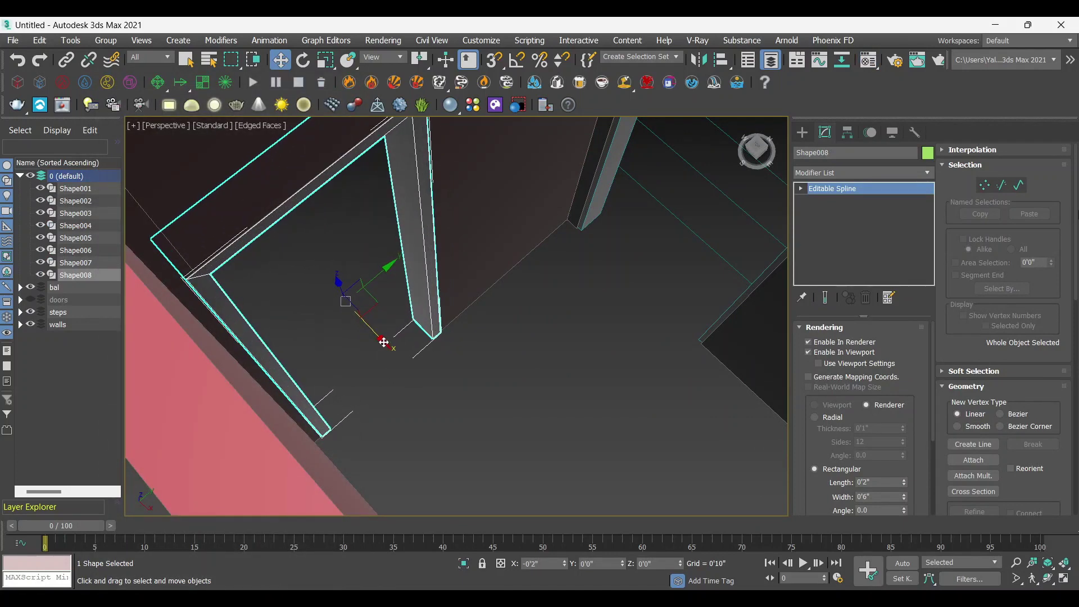
Step: Orbit over the rooms to the exterior walls and select the walls object
scroll(383, 342, down, 5)
alt+middle_drag(388, 342, 308, 394)
scroll(429, 316, up, 4)
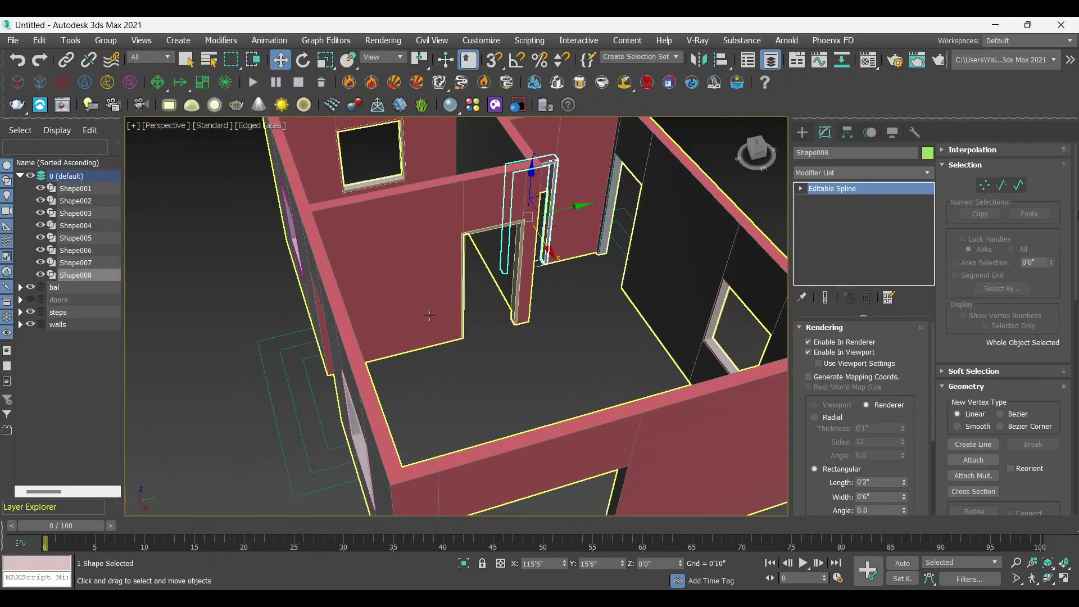
scroll(430, 316, down, 3)
mouse_move(429, 316)
alt+middle_down()
mouse_move(604, 336)
mouse_move(507, 359)
alt+middle_up()
scroll(507, 359, up, 3)
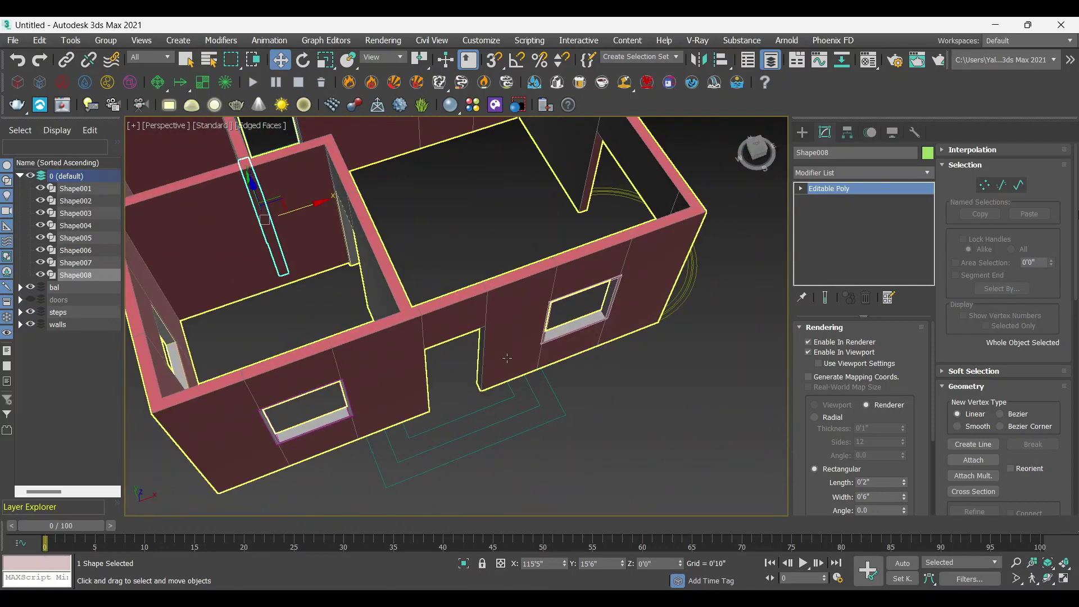
click(507, 358)
scroll(506, 363, up, 3)
Step: Turn the front doorway's two jamb edges and top edge into Shape009
scroll(497, 382, up, 2)
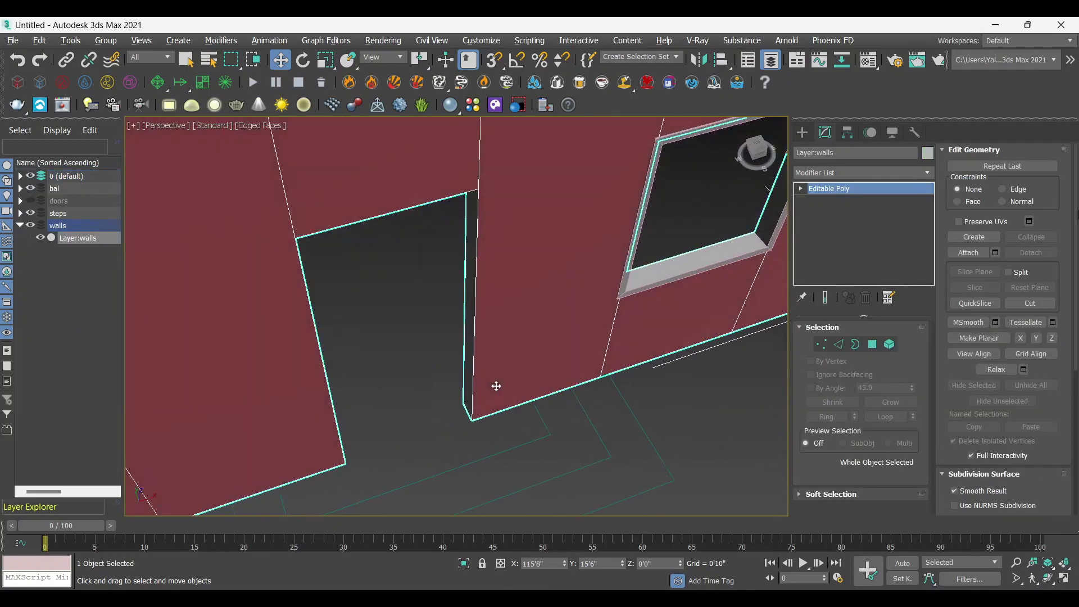
click(839, 344)
click(330, 390)
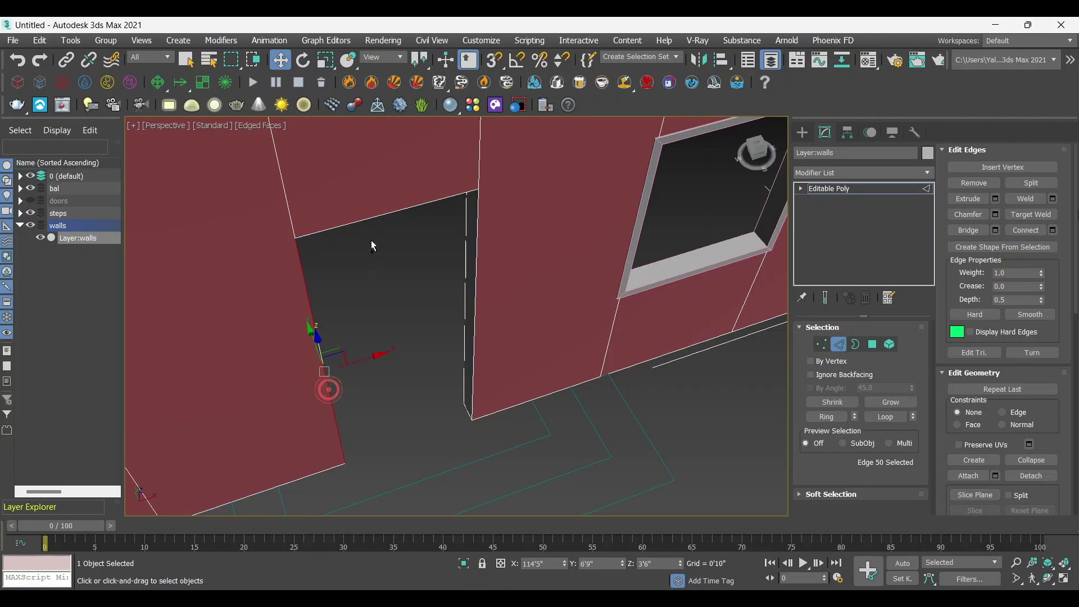
ctrl+click(368, 220)
ctrl+click(475, 293)
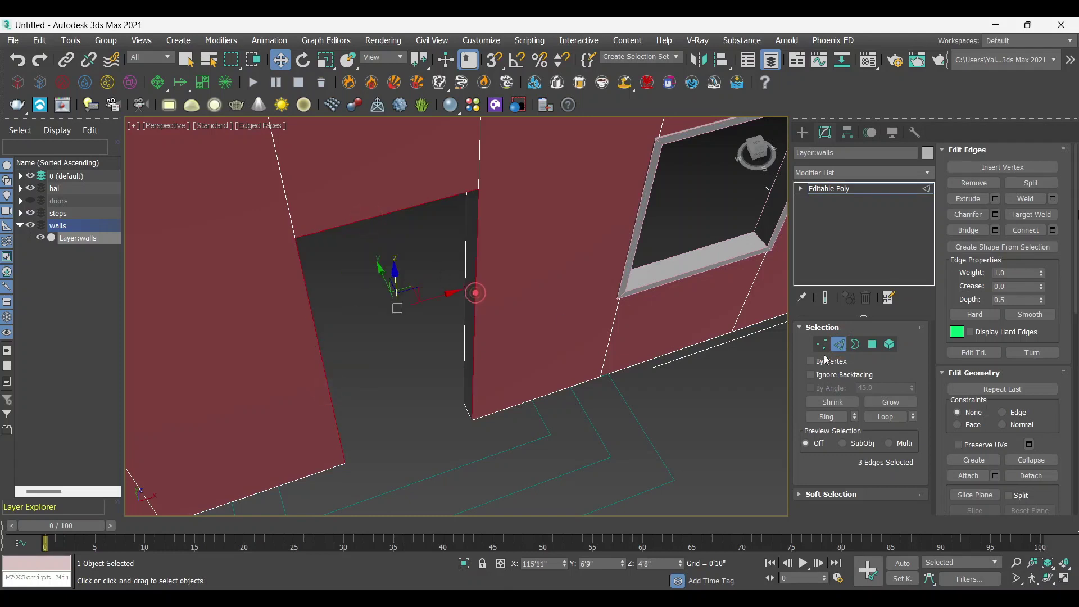
click(995, 248)
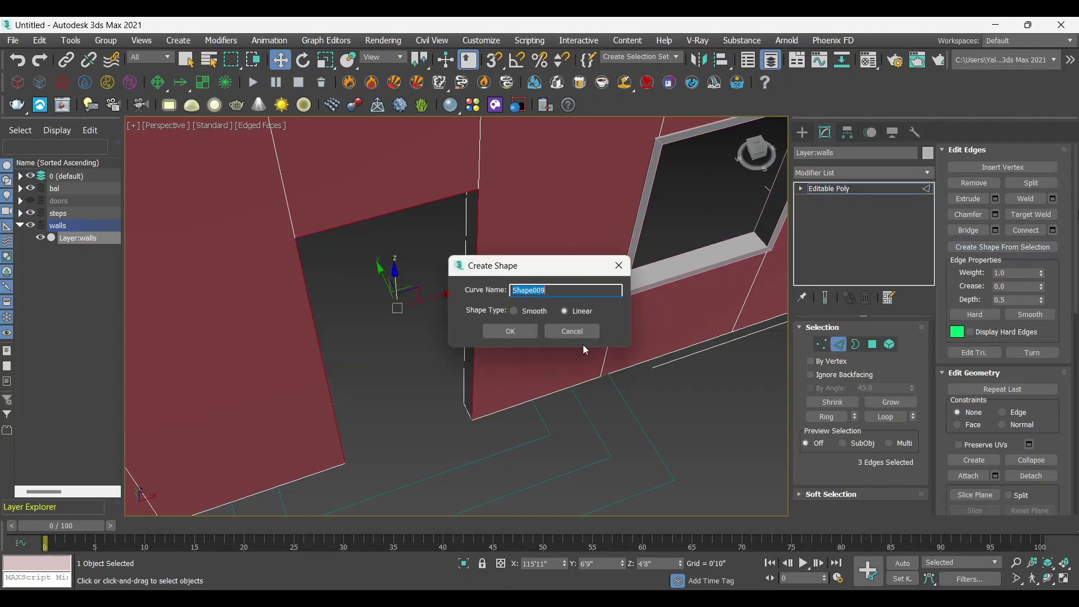
click(523, 332)
Step: Select Shape009 and assign the grey material to it
click(843, 191)
click(424, 361)
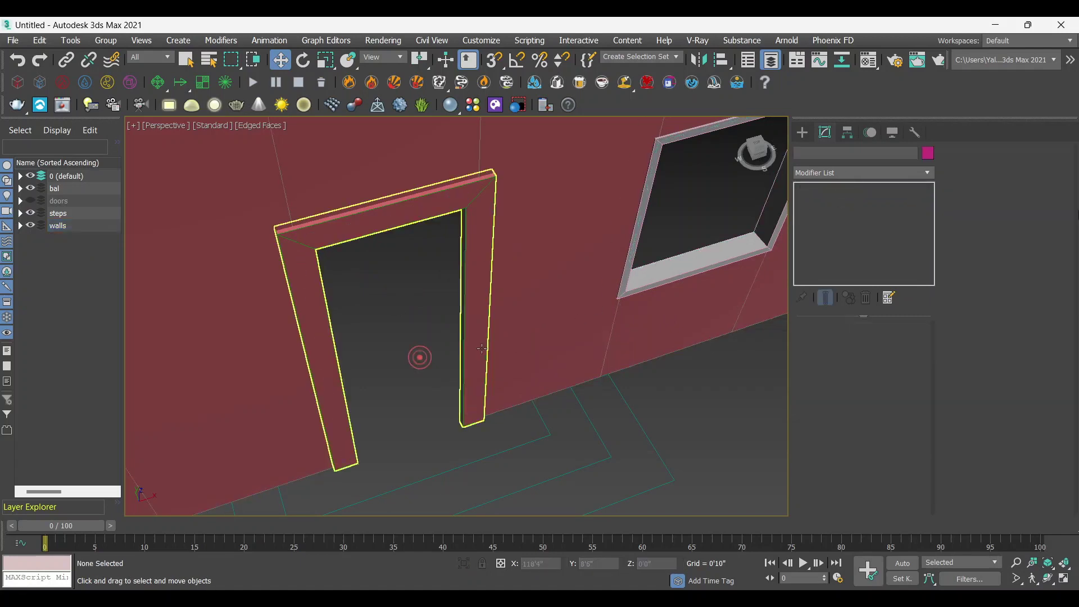
click(484, 360)
key(m)
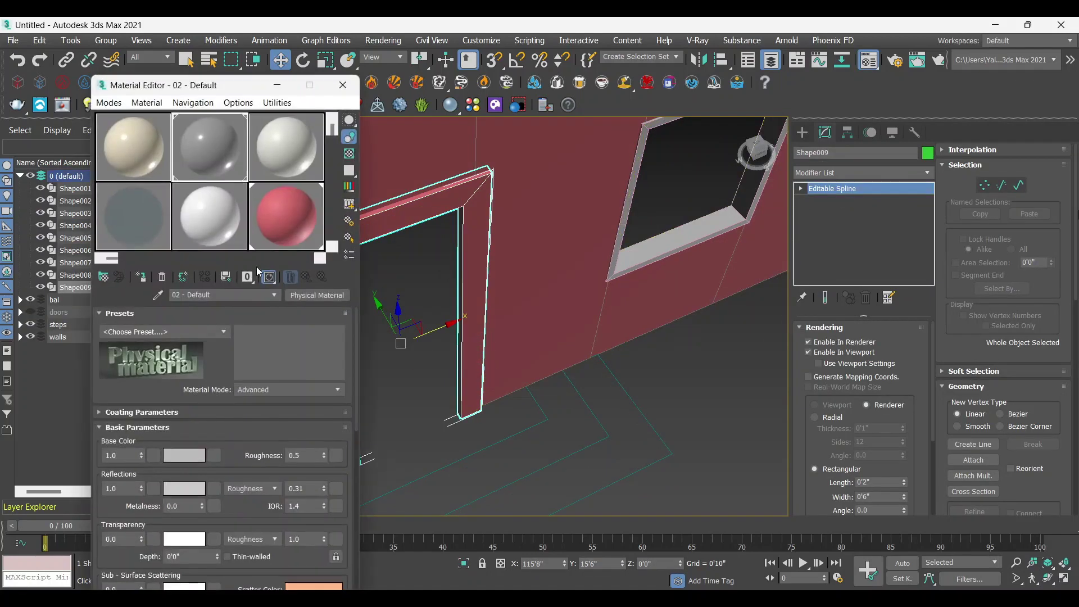
click(204, 160)
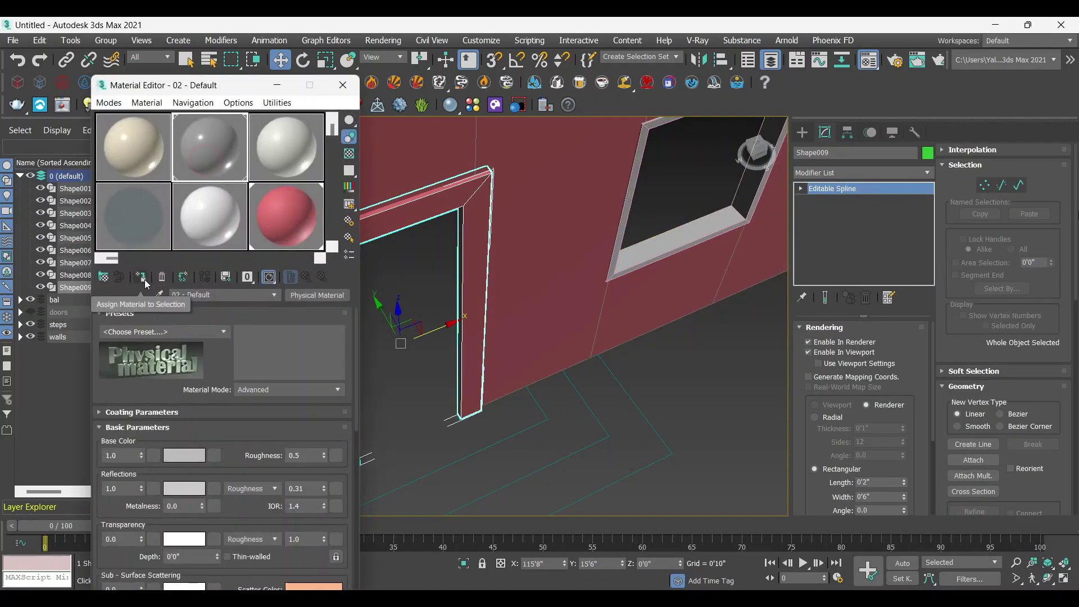
click(145, 284)
click(343, 85)
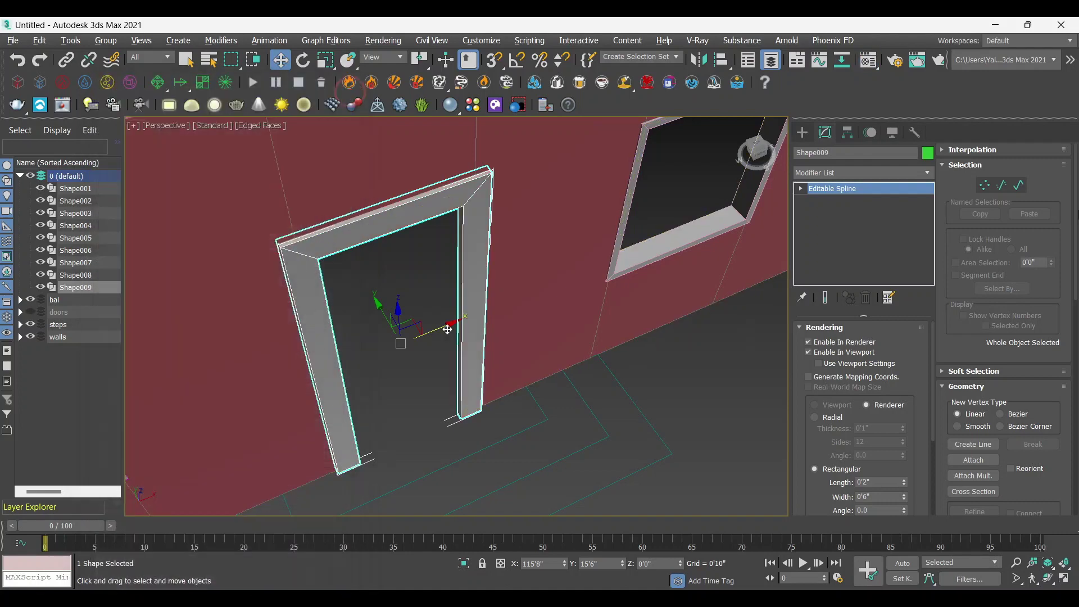
Step: Give the frame a 0'6" by 0'2" rectangular profile and move it against the wall
alt+middle_drag(562, 388, 567, 372)
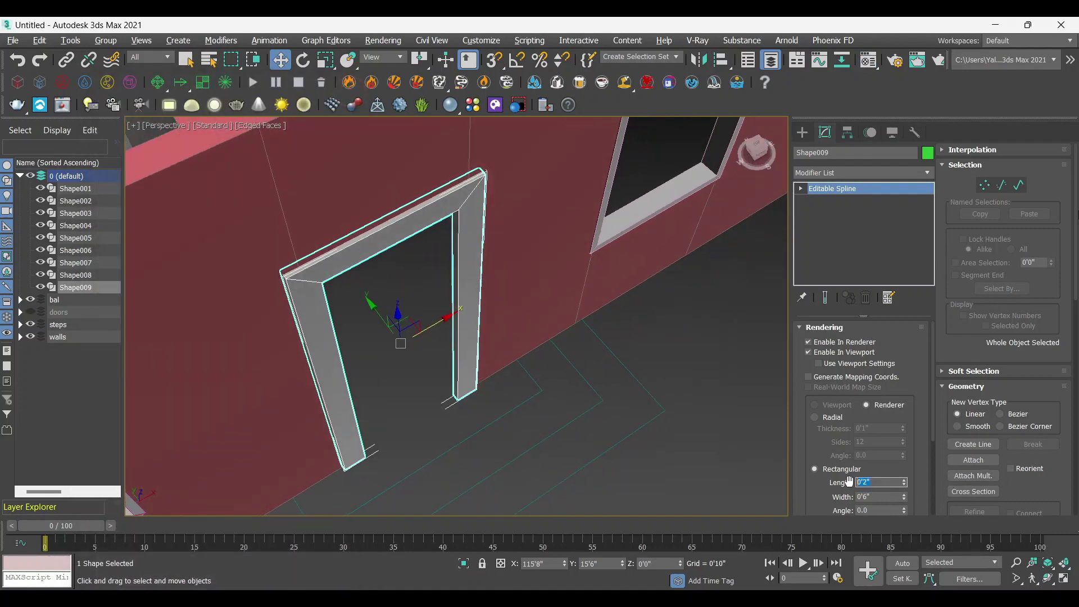
text(-17)
key(Tab)
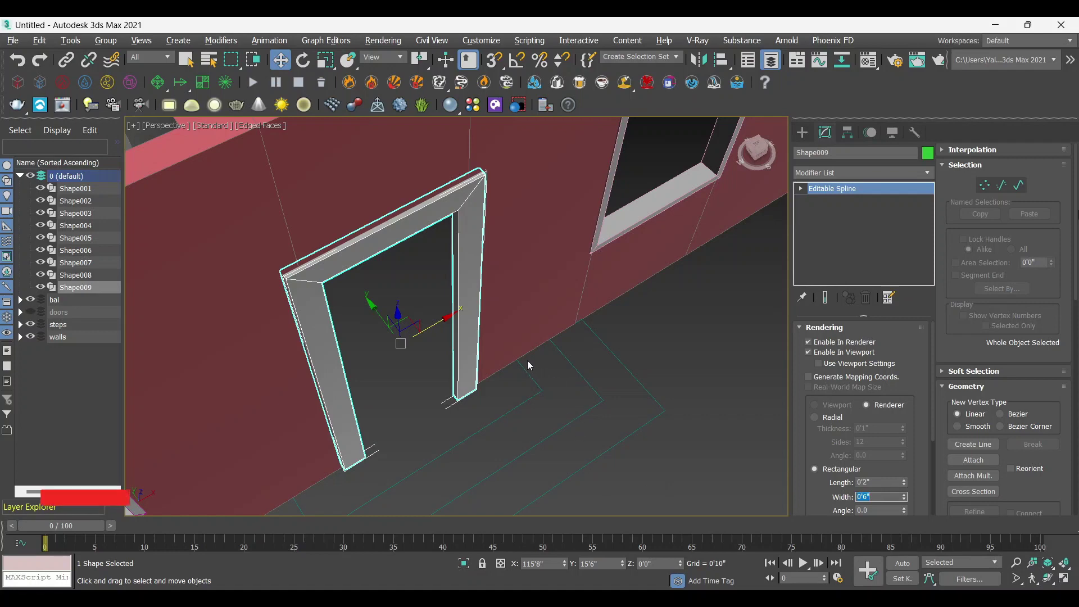
alt+middle_drag(527, 360, 437, 376)
scroll(510, 364, down, 5)
scroll(444, 399, up, 5)
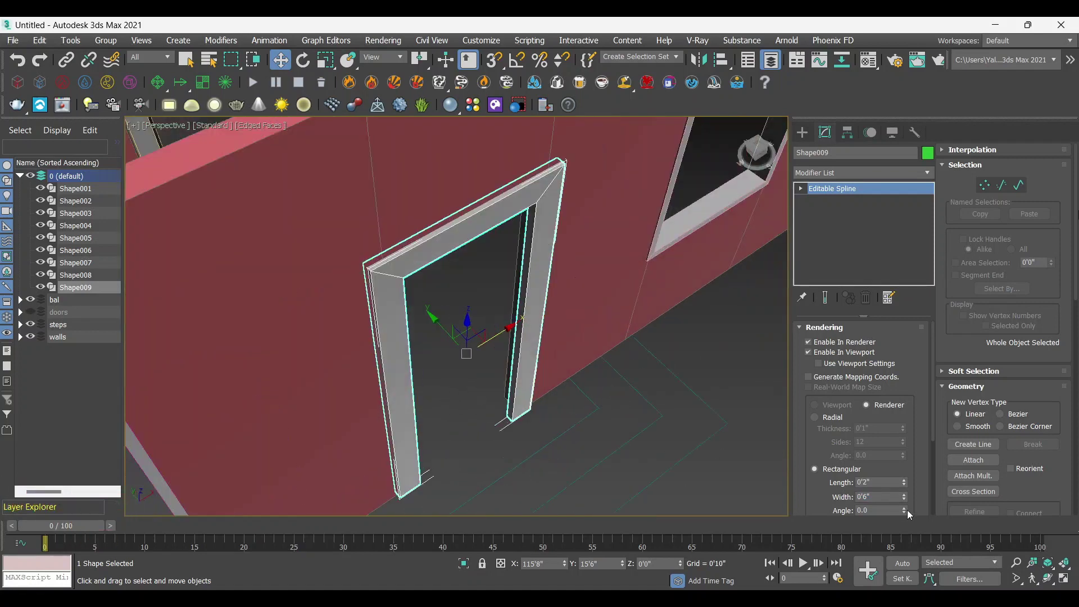
double_click(883, 484)
text(.5)
key(Tab)
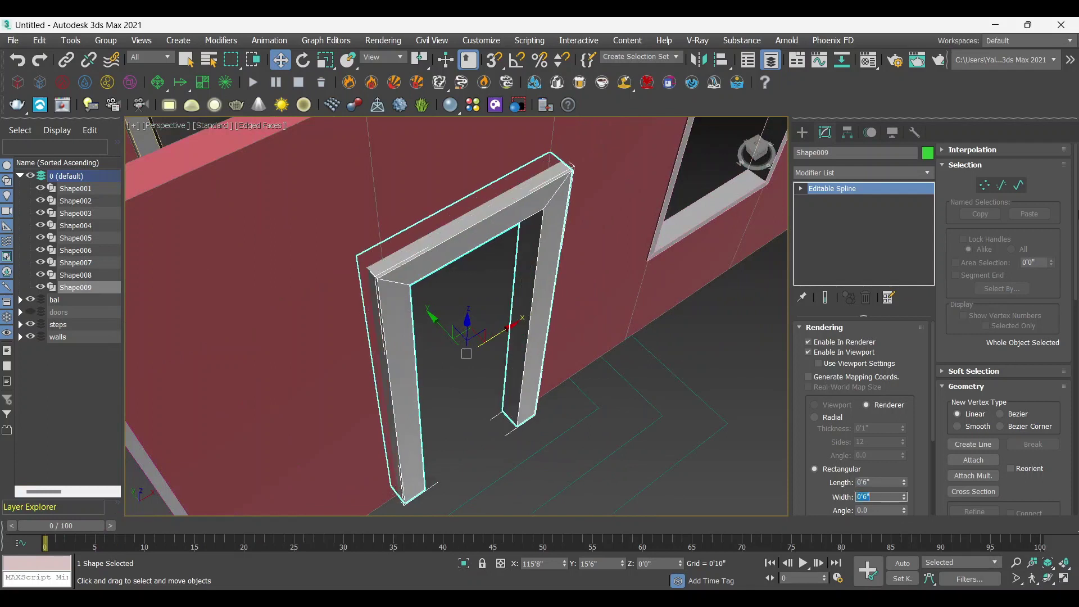
text(2)
key(Return)
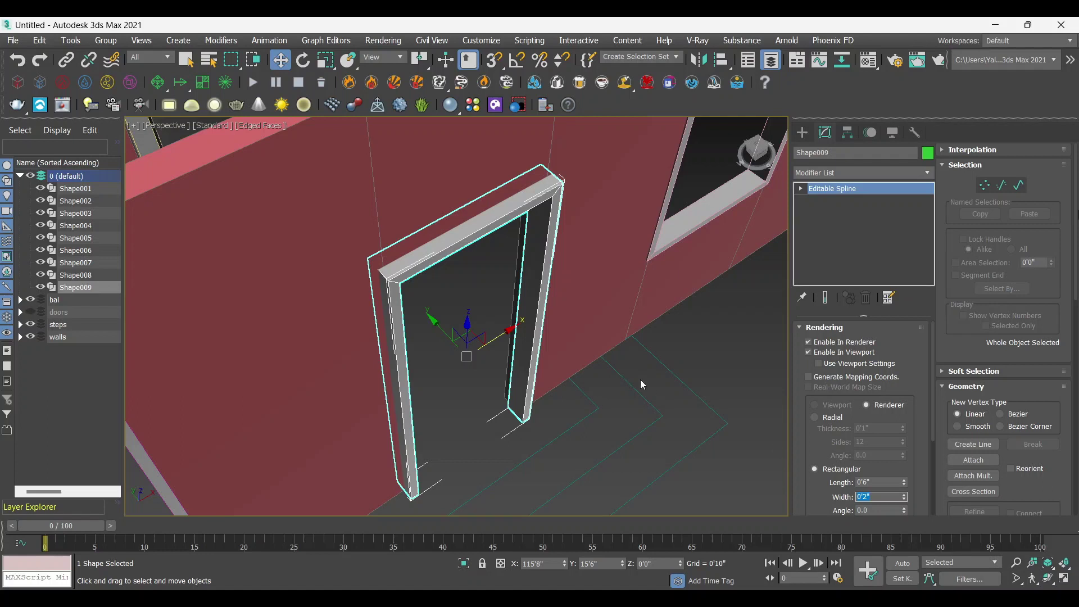
drag(435, 323, 431, 320)
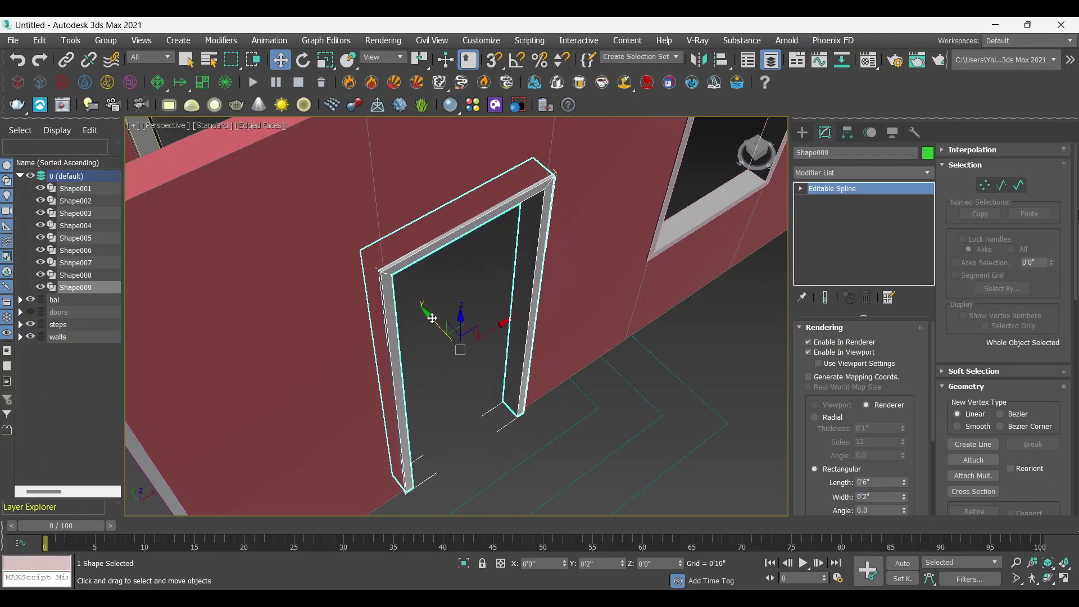
Step: Select the walls and pick the three edges of the wide front opening
click(448, 380)
scroll(448, 376, down, 2)
scroll(456, 372, down, 3)
scroll(456, 371, down, 5)
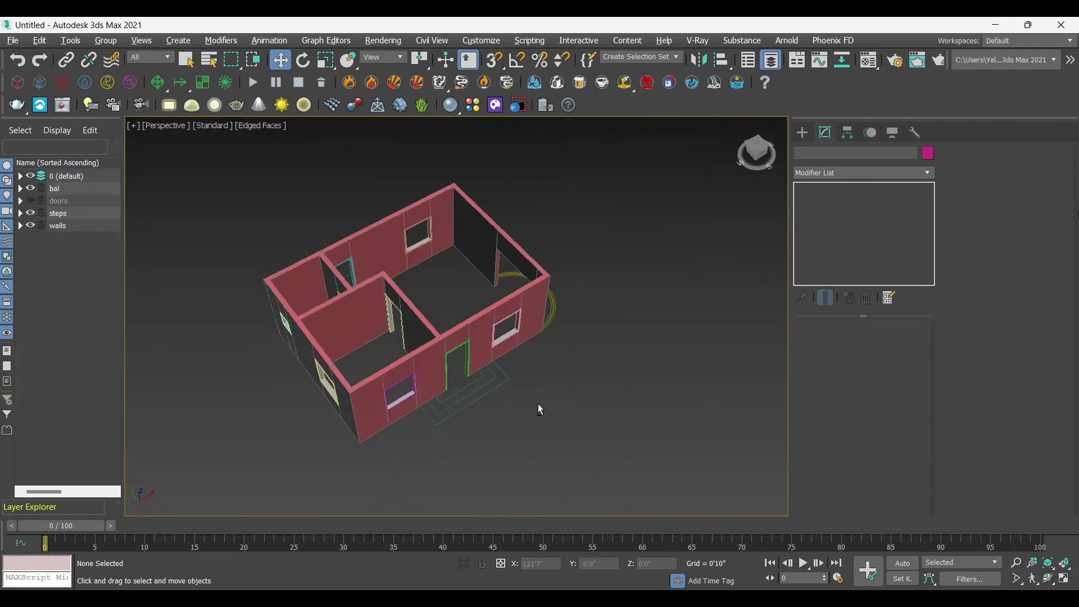
mouse_move(538, 404)
alt+middle_down()
mouse_move(403, 368)
mouse_move(465, 301)
alt+middle_up()
scroll(465, 301, up, 3)
click(465, 300)
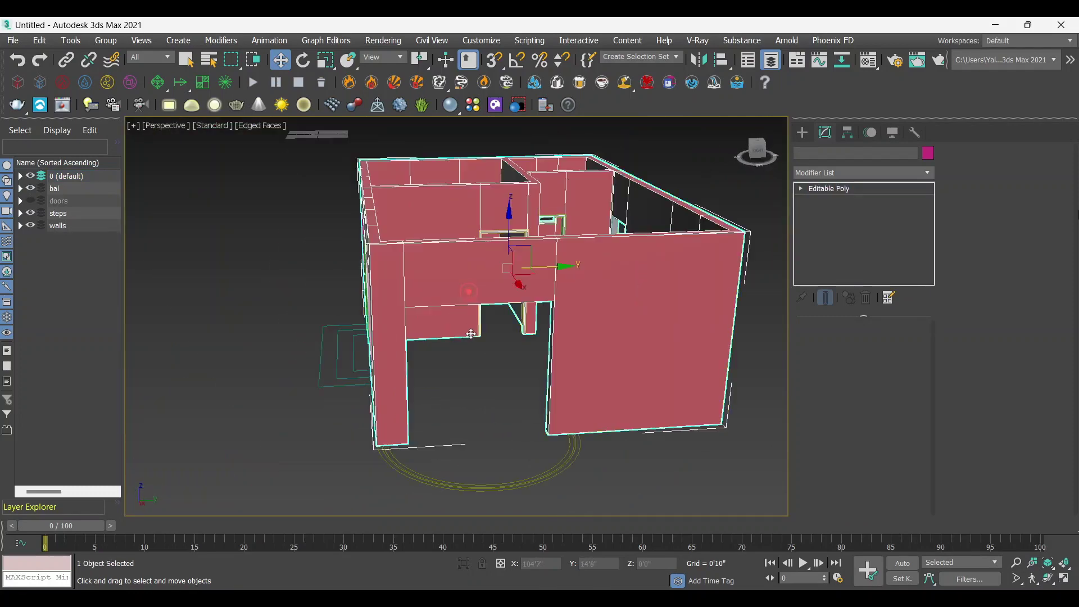
scroll(467, 293, up, 3)
click(838, 345)
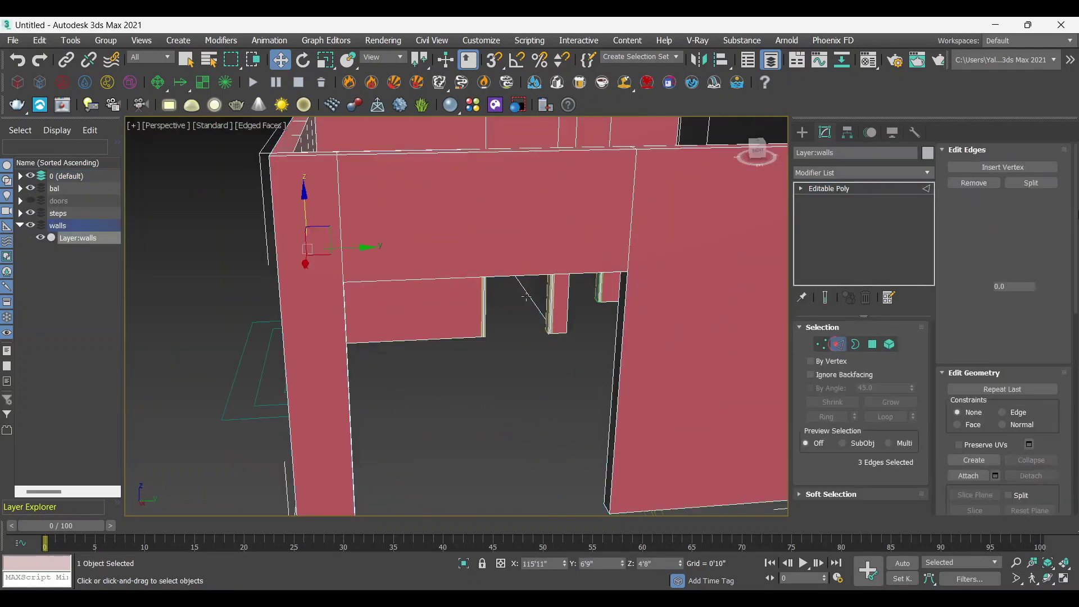
click(471, 276)
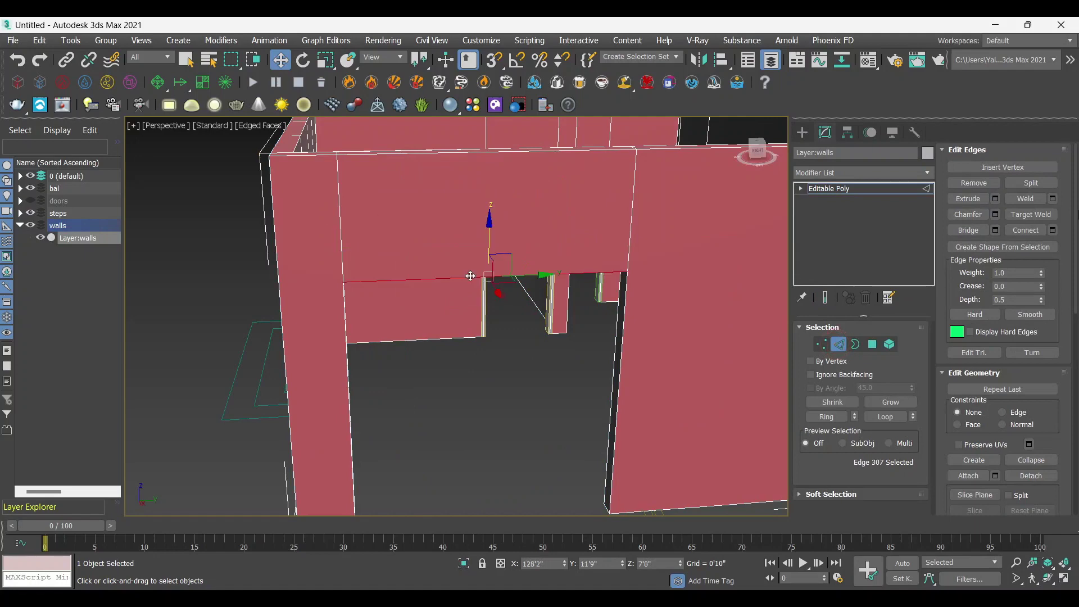
ctrl+click(349, 365)
ctrl+click(621, 346)
Step: Create Shape010 from the selected edges and select it
mouse_move(622, 347)
alt+middle_down()
mouse_move(550, 368)
mouse_move(548, 383)
mouse_move(710, 357)
alt+middle_up()
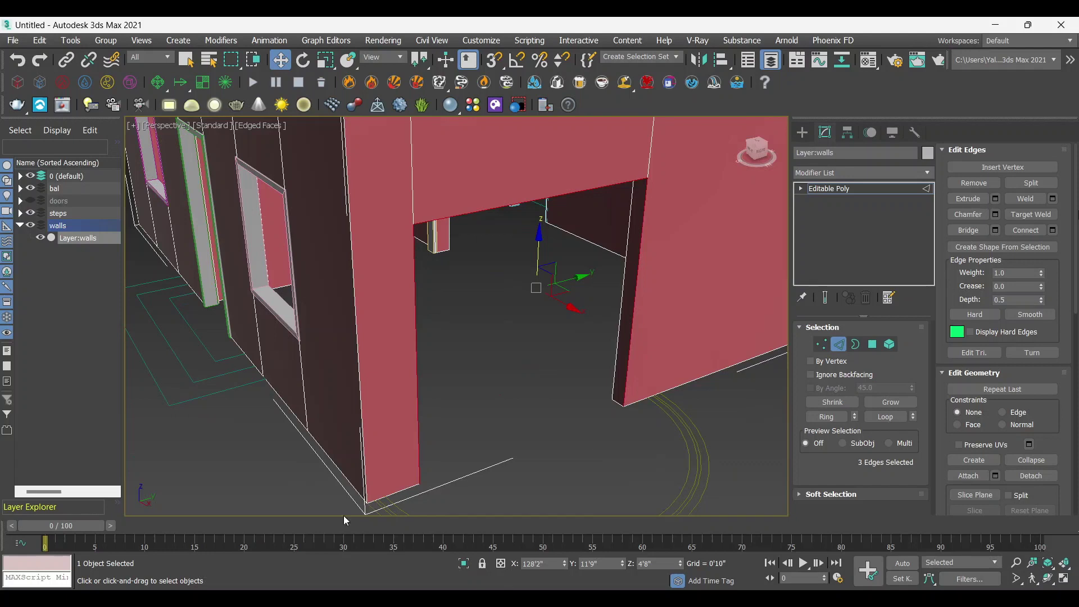
click(1019, 250)
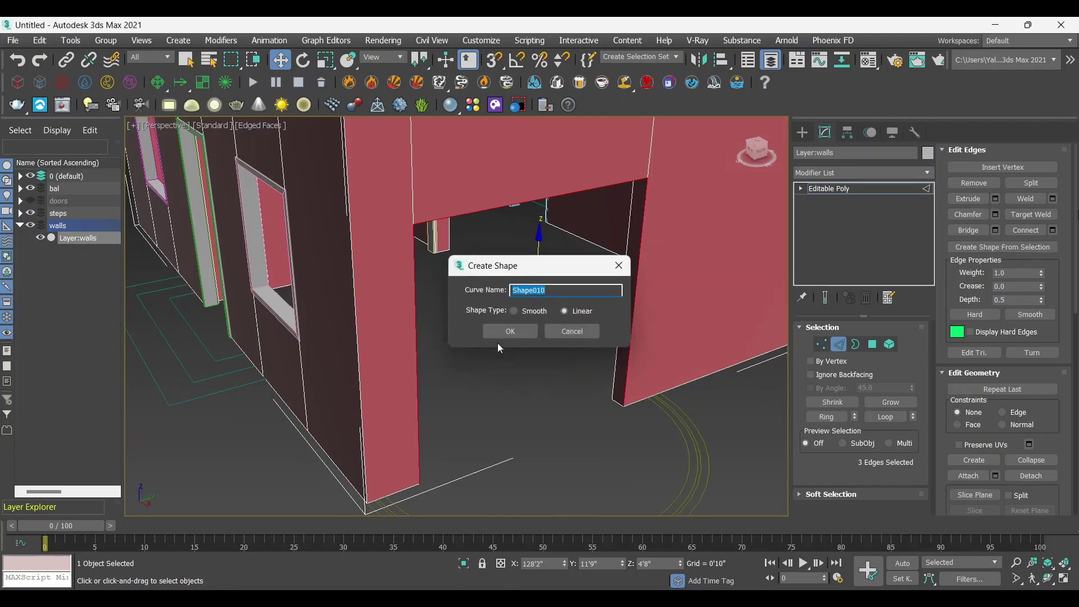
click(509, 331)
click(856, 188)
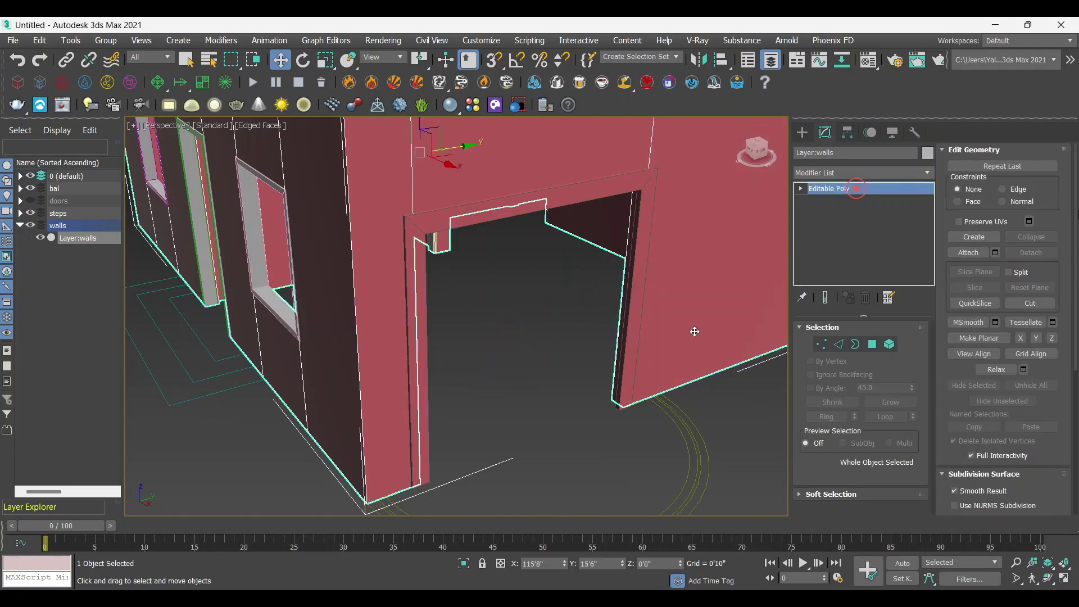
click(596, 410)
click(623, 385)
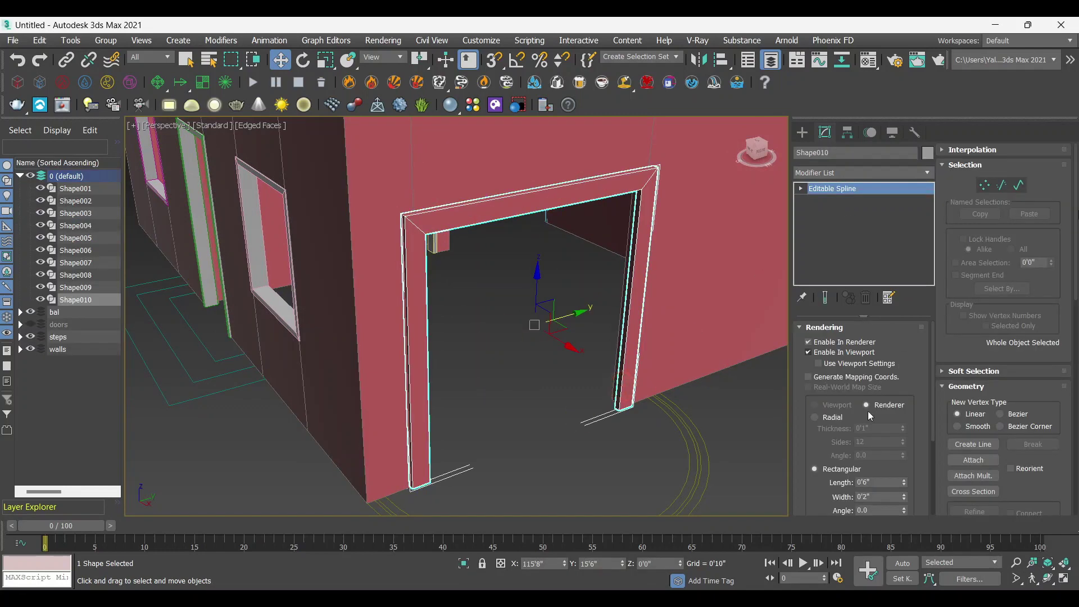
Step: Give Shape010 a 0'2" by 0'6" rectangular rendering profile
double_click(864, 483)
key(Tab)
text(6)
key(Return)
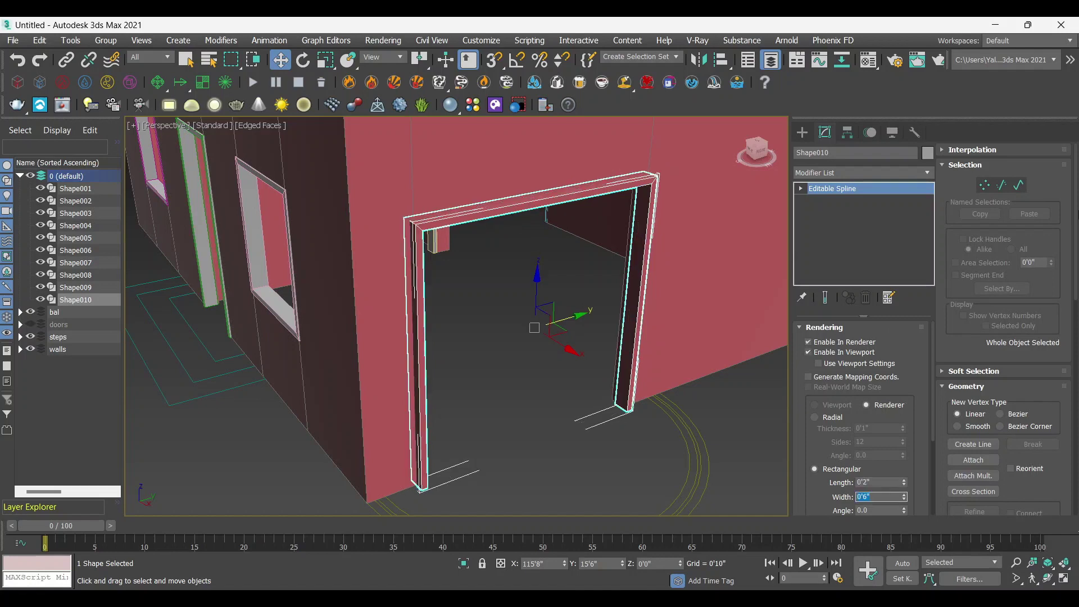
alt+middle_drag(583, 422, 572, 363)
Step: Assign the grey 02 material to the frame and nudge it slightly left
click(868, 60)
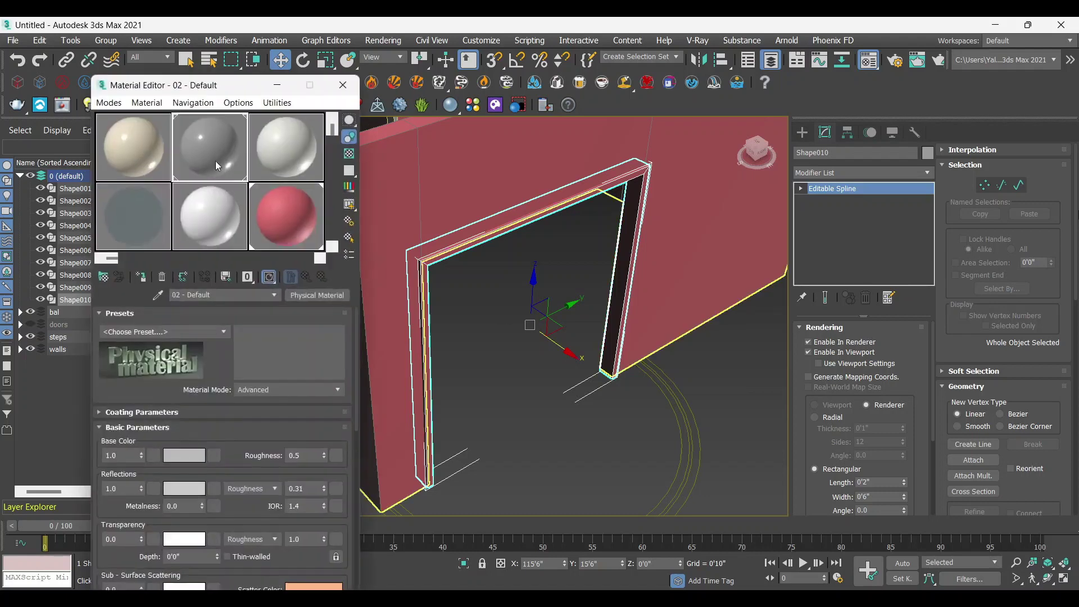
click(196, 147)
click(142, 278)
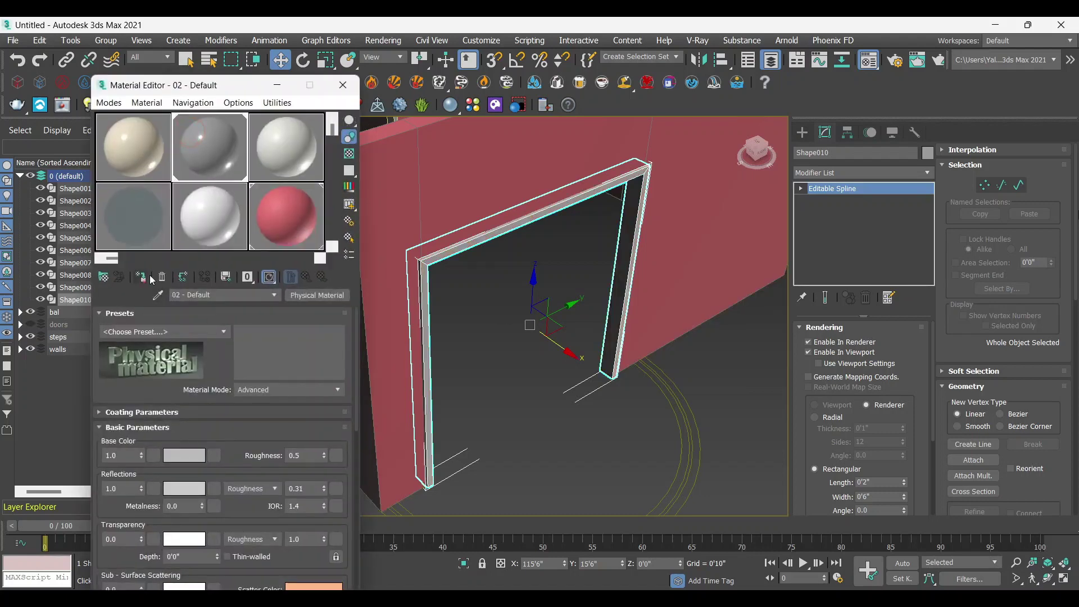
click(343, 85)
alt+middle_drag(548, 371, 555, 380)
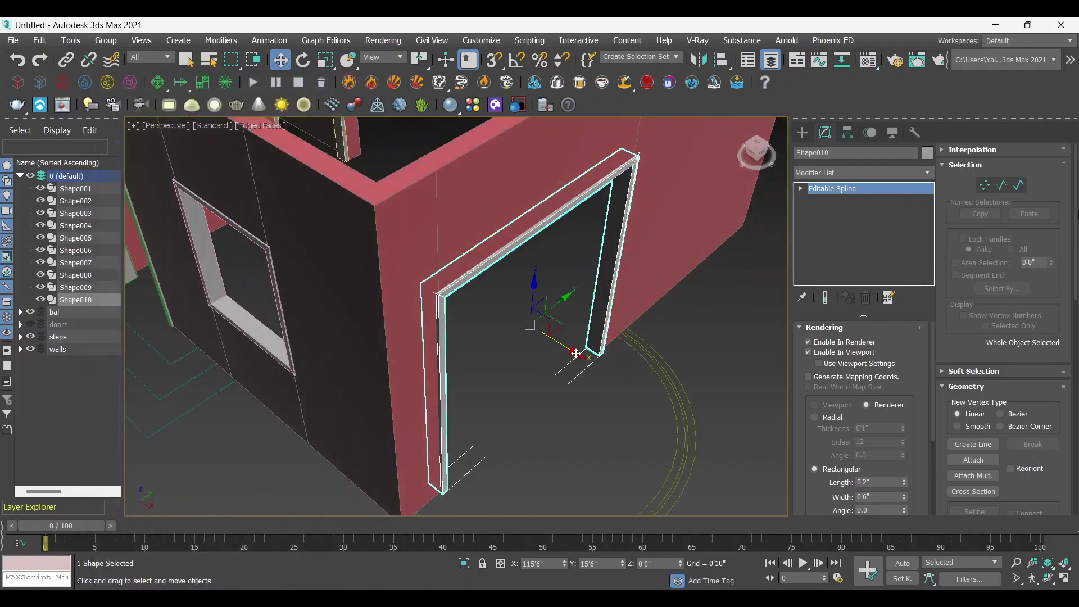
drag(576, 353, 572, 353)
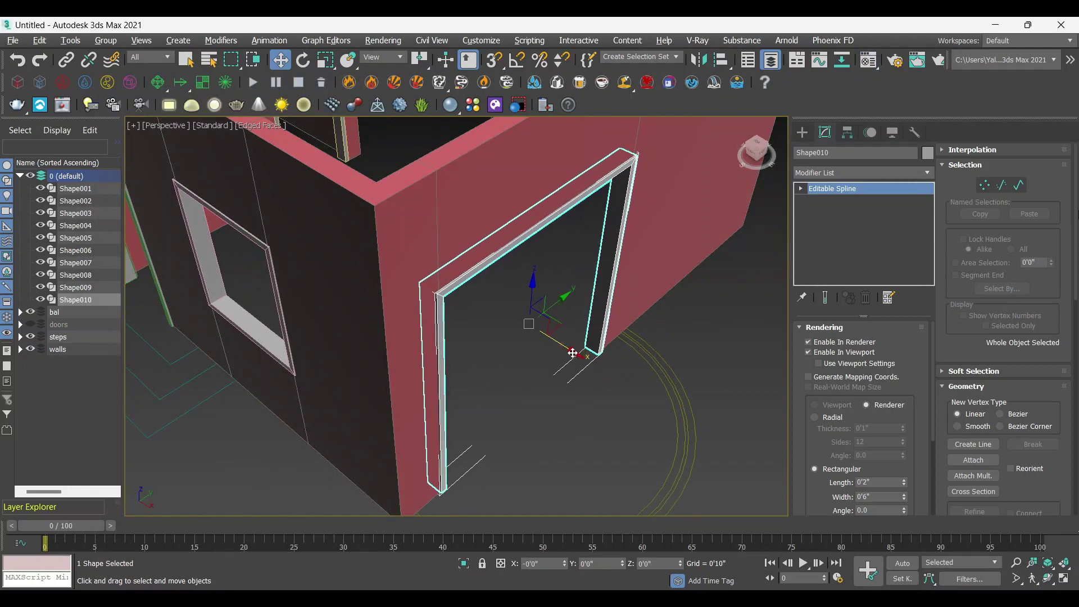
click(539, 383)
scroll(552, 383, down, 10)
mouse_move(552, 384)
alt+middle_down()
mouse_move(485, 351)
mouse_move(547, 372)
alt+middle_up()
scroll(529, 377, up, 3)
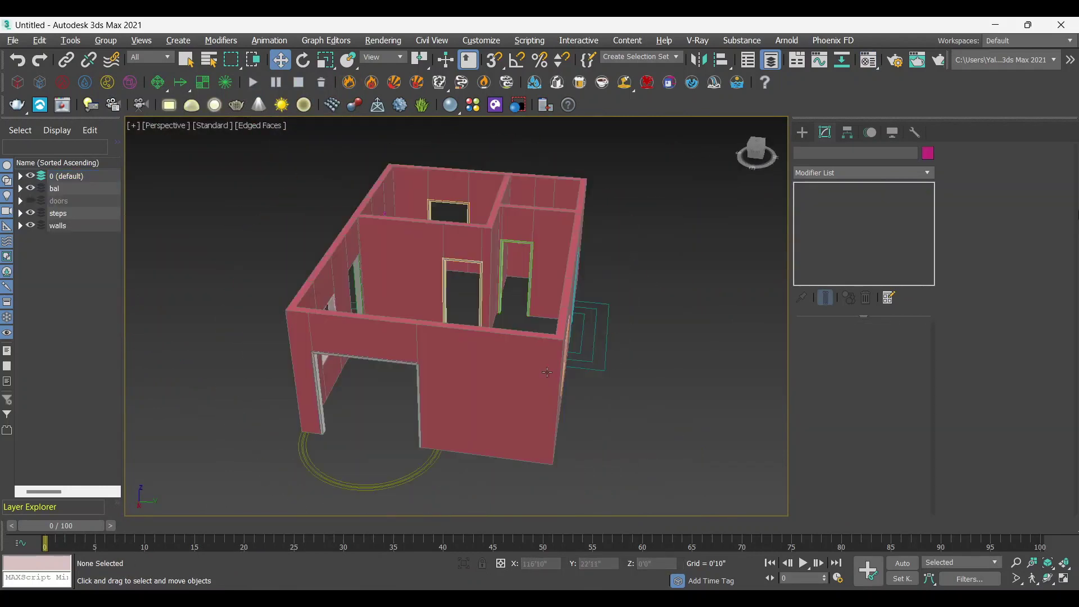
Step: Orbit around the house to check all ten frames, then show the Standard Primitives list
scroll(422, 433, up, 5)
alt+middle_drag(423, 433, 447, 429)
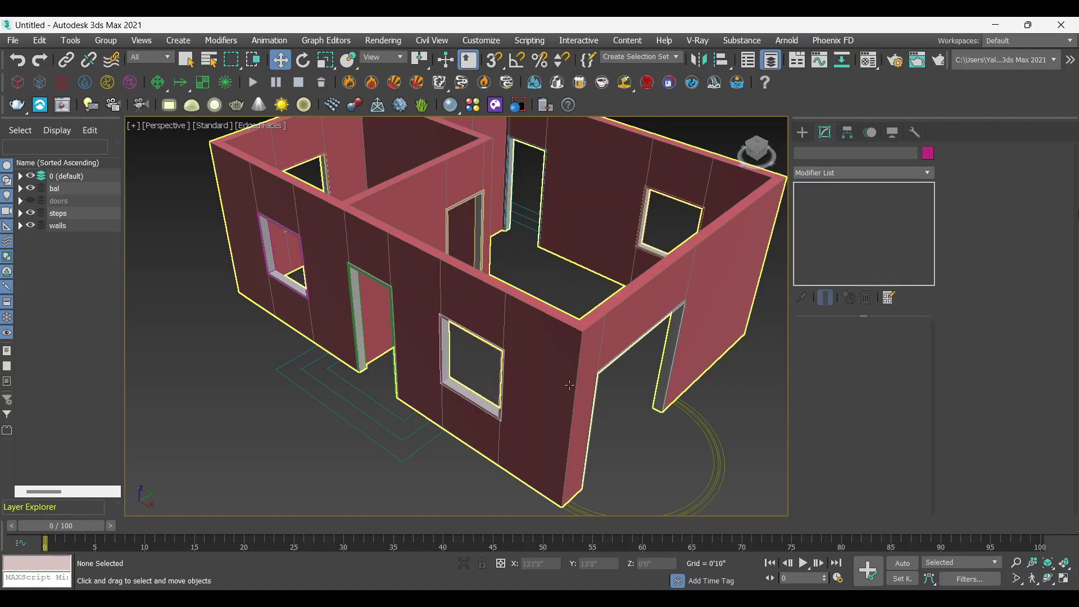
mouse_move(494, 382)
alt+middle_down()
mouse_move(569, 389)
mouse_move(517, 385)
mouse_move(536, 399)
mouse_move(567, 382)
mouse_move(553, 362)
alt+middle_up()
scroll(556, 385, down, 3)
scroll(553, 362, up, 4)
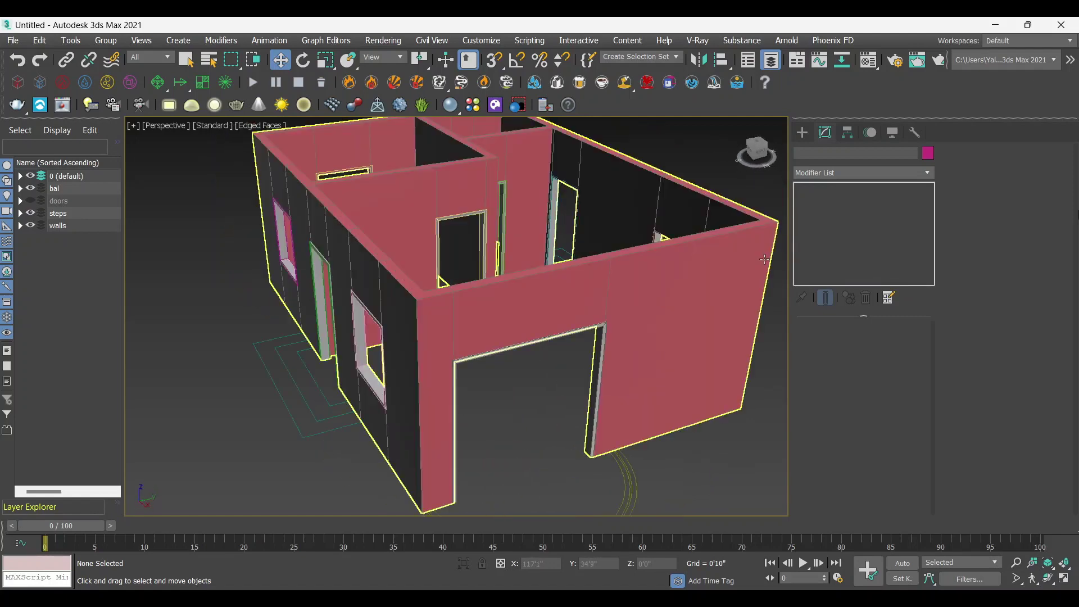
click(804, 135)
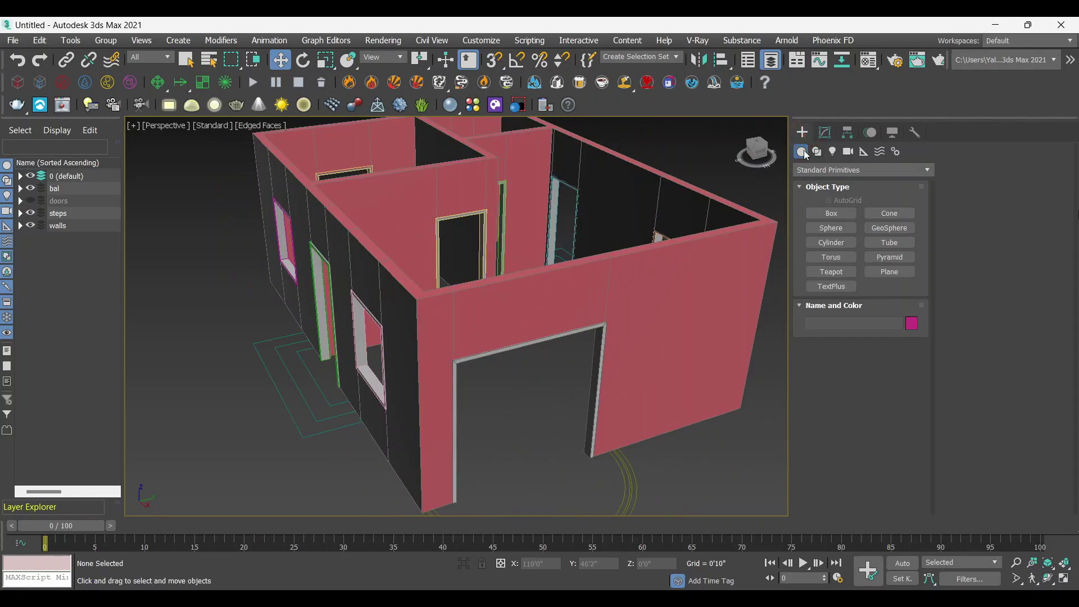
Step: Start a box in the maximized Top view with 2D snap and grid-point snapping off
click(828, 217)
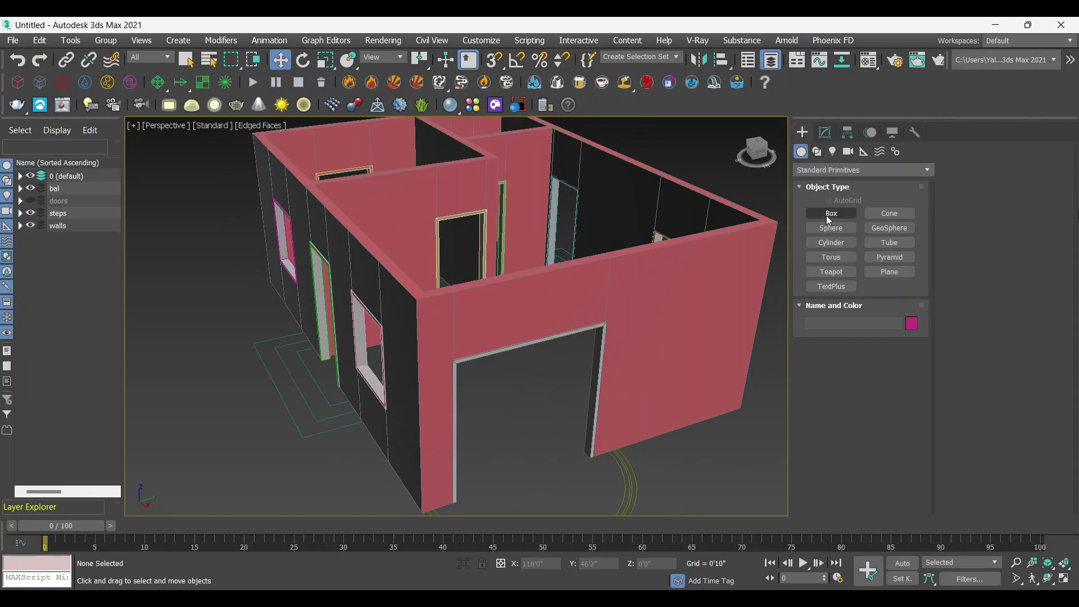
key(alt+w)
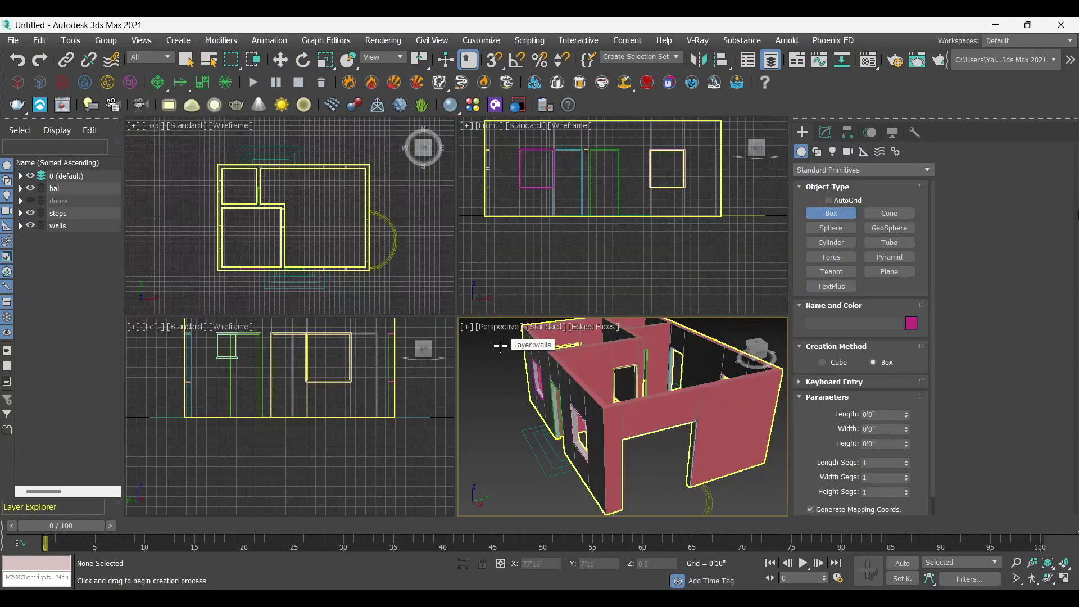
right_click(241, 238)
key(alt+w)
scroll(358, 279, up, 2)
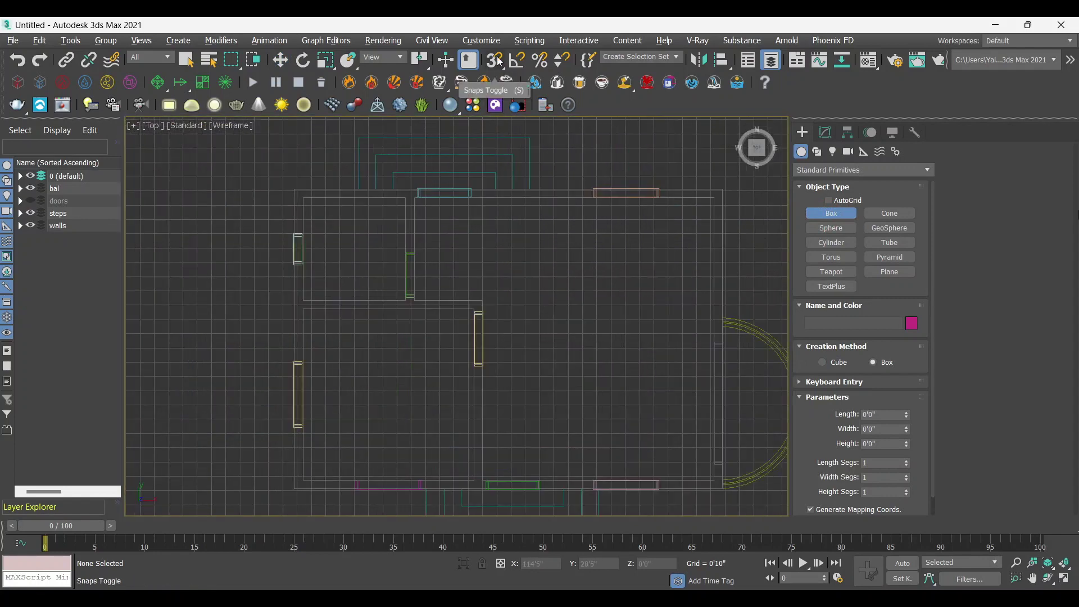
drag(499, 61, 494, 76)
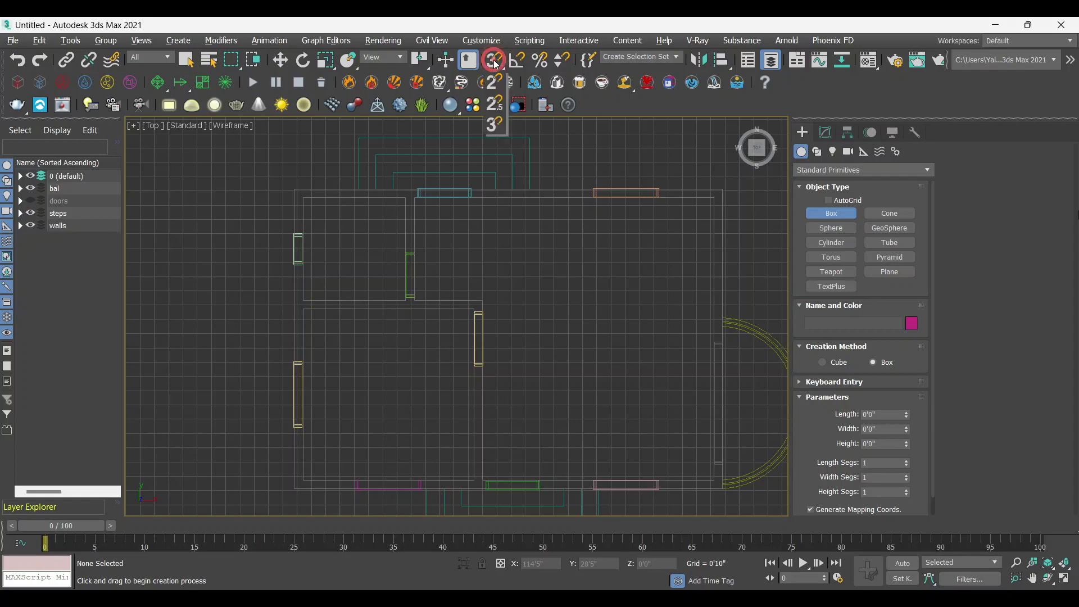
right_click(495, 59)
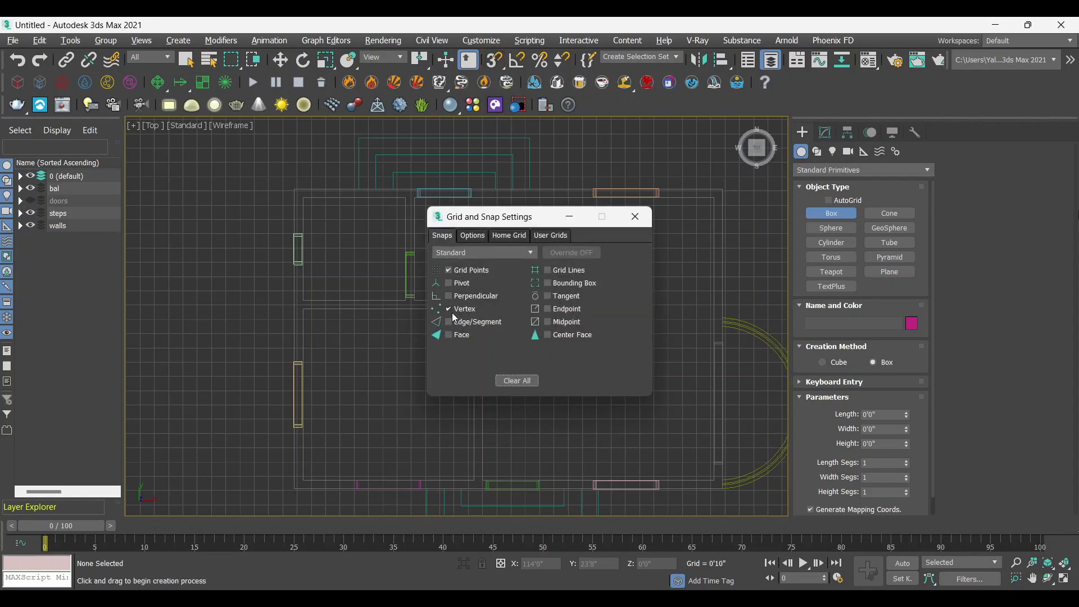
click(464, 271)
click(635, 217)
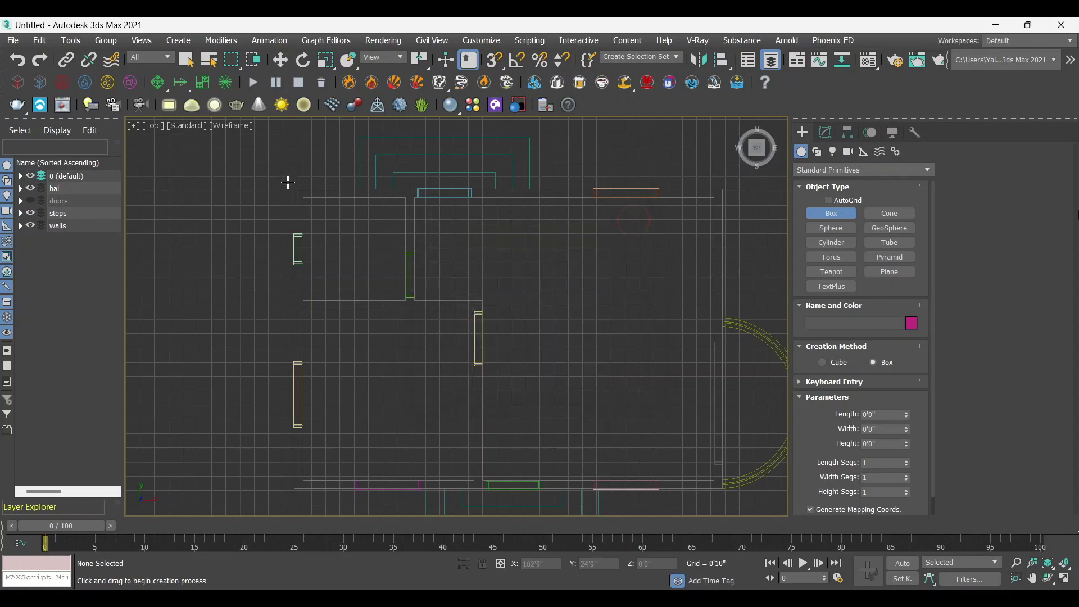
Step: Draw the 17'6" by 25'0" box between opposite outer wall corners using vertex snap
drag(293, 188, 724, 492)
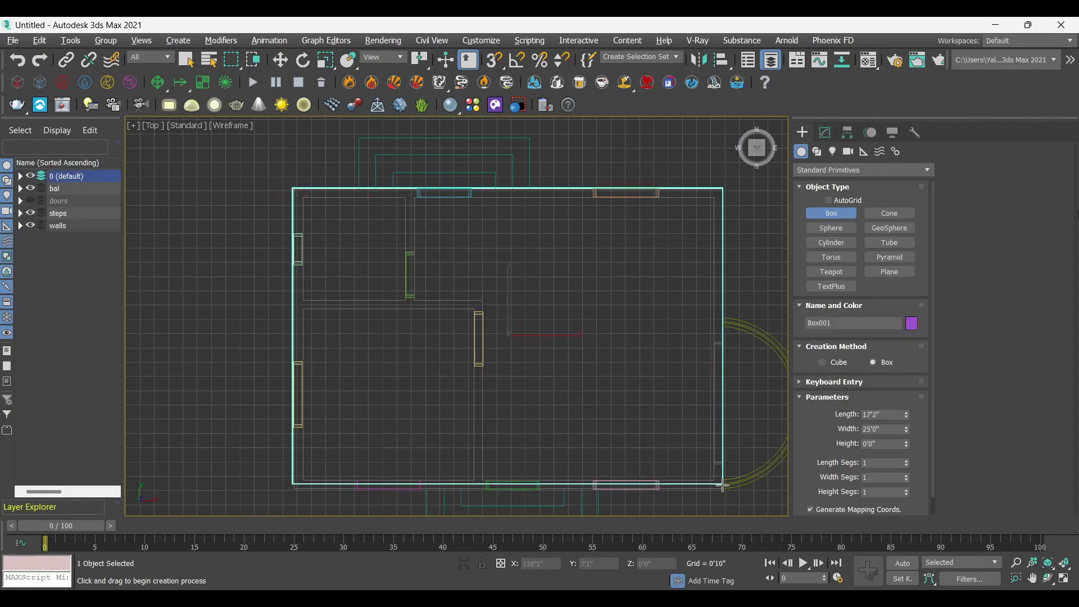
drag(725, 492, 188, 181)
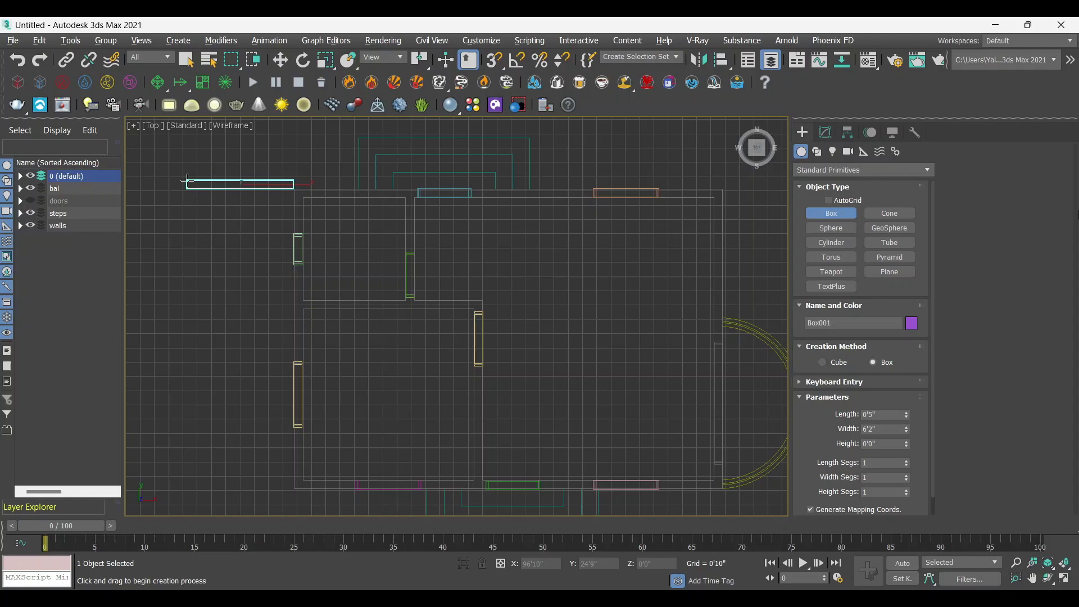
right_click(237, 217)
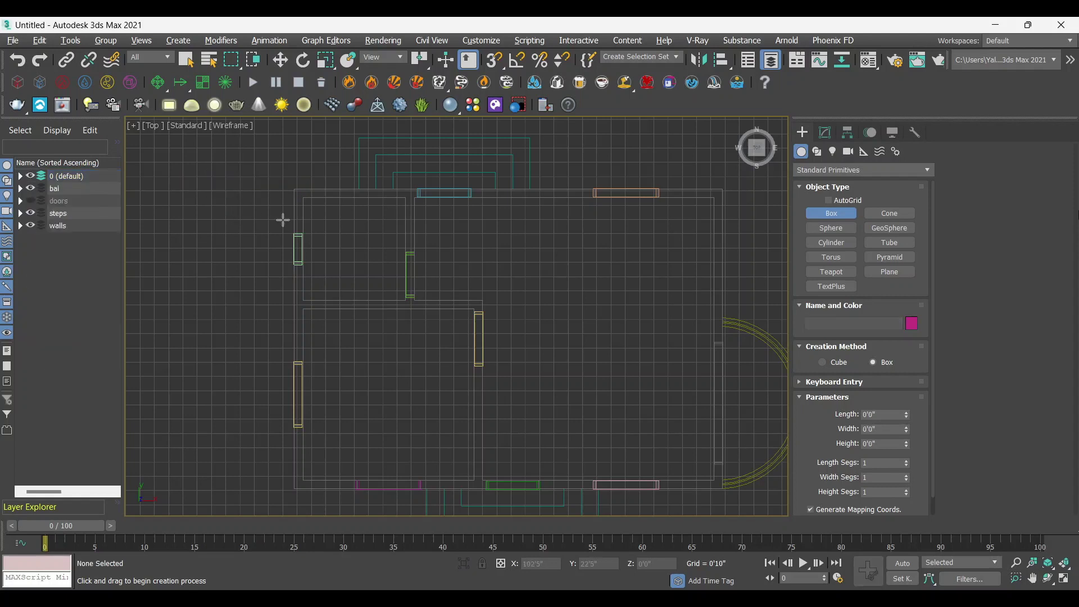
key(s)
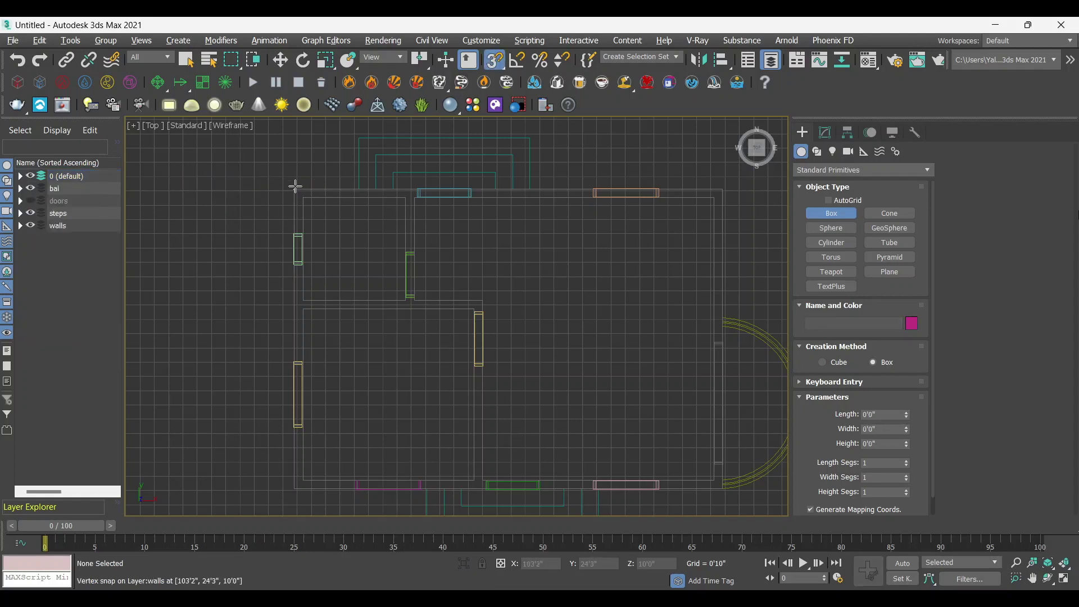
drag(293, 190, 723, 493)
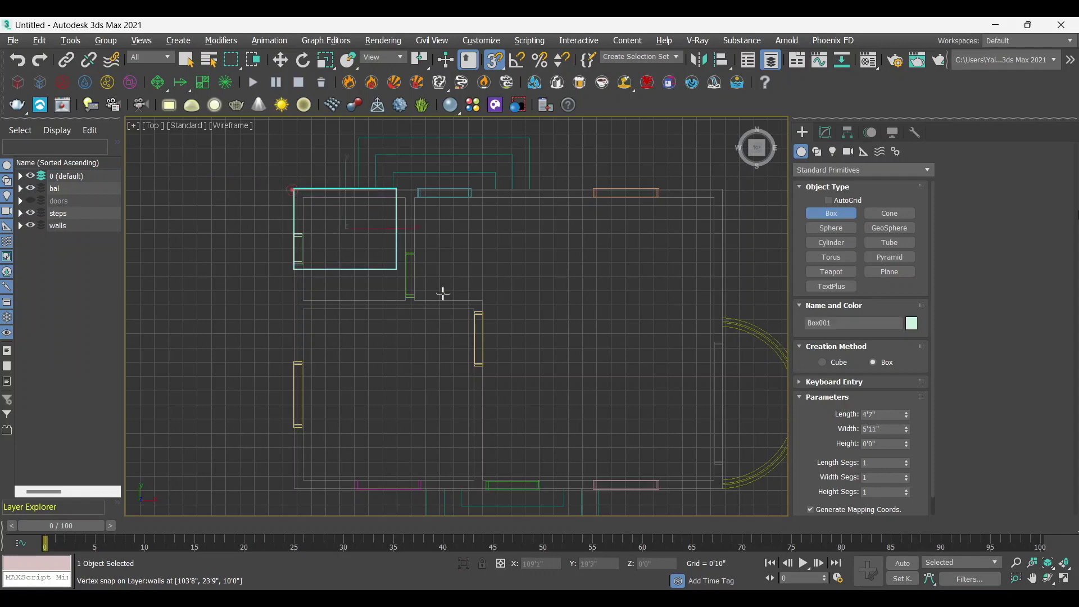
click(700, 470)
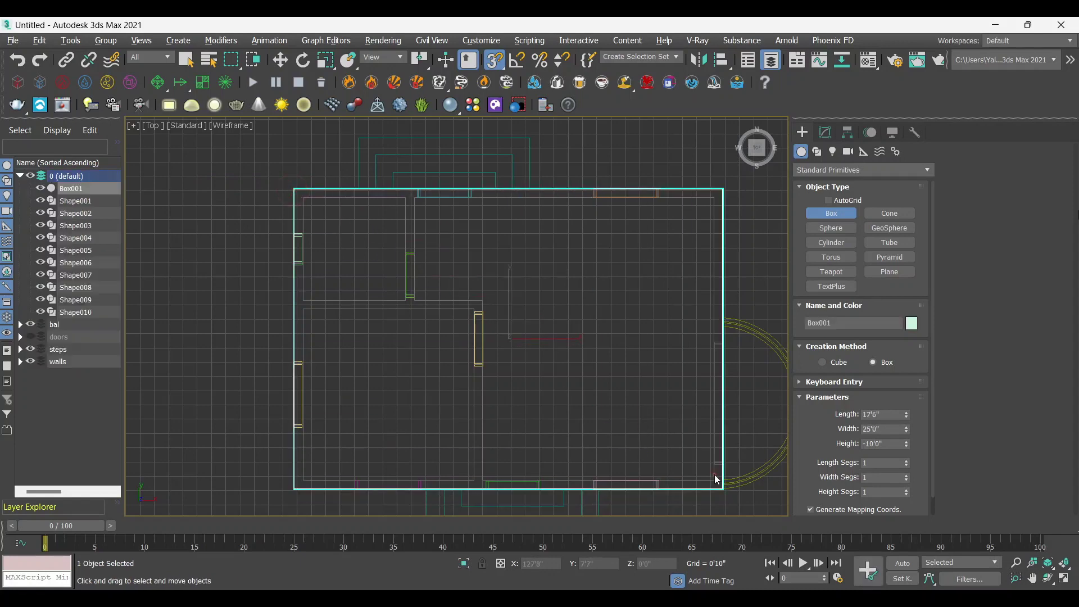
Step: Switch to Move and maximize the Perspective viewport
key(w)
key(alt+w)
click(542, 421)
key(alt+w)
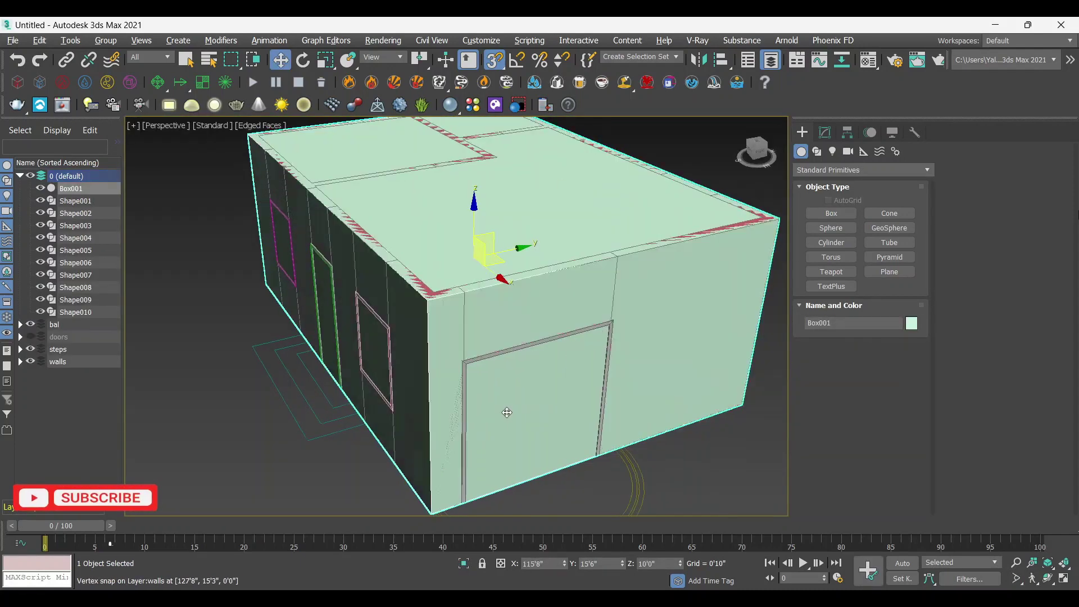
Step: Set Box001's height to 1'6" and reset its Z position to 0'0"
click(824, 131)
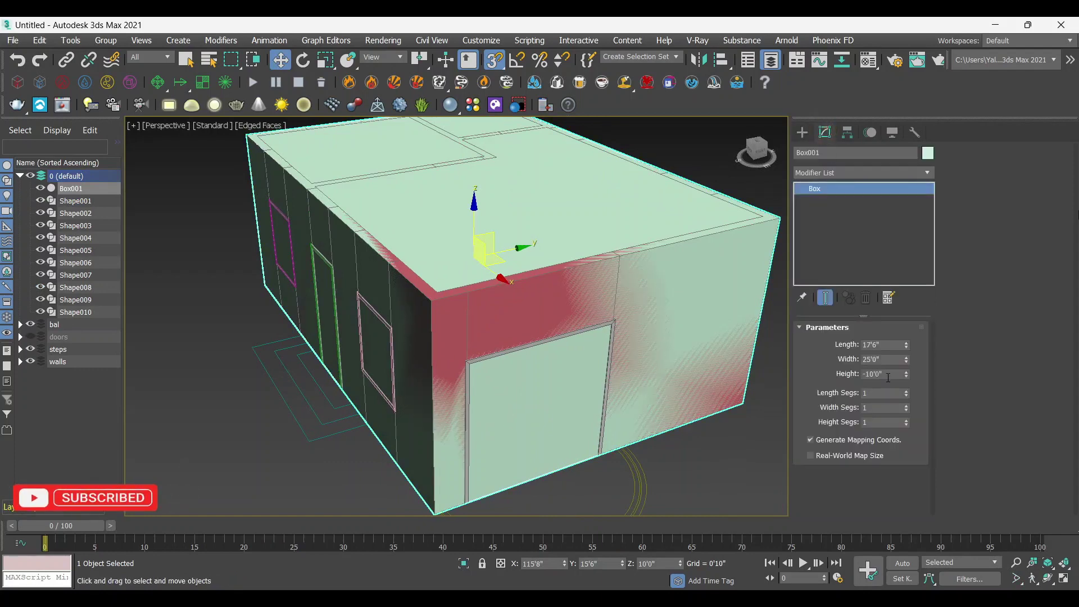
drag(877, 374, 839, 375)
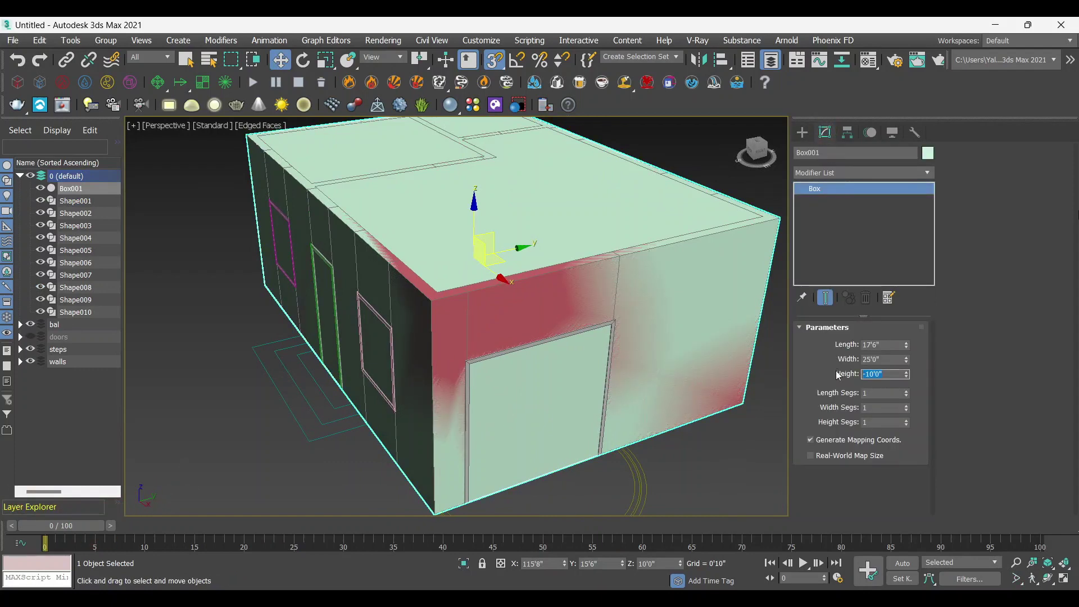
text(1.5)
key(Return)
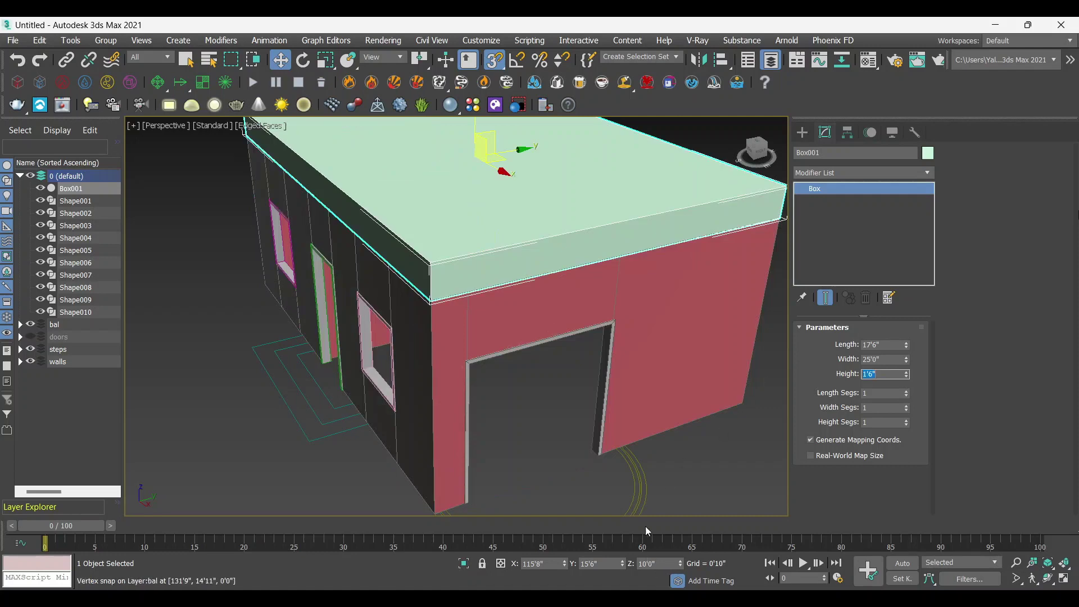
alt+middle_drag(576, 369, 587, 371)
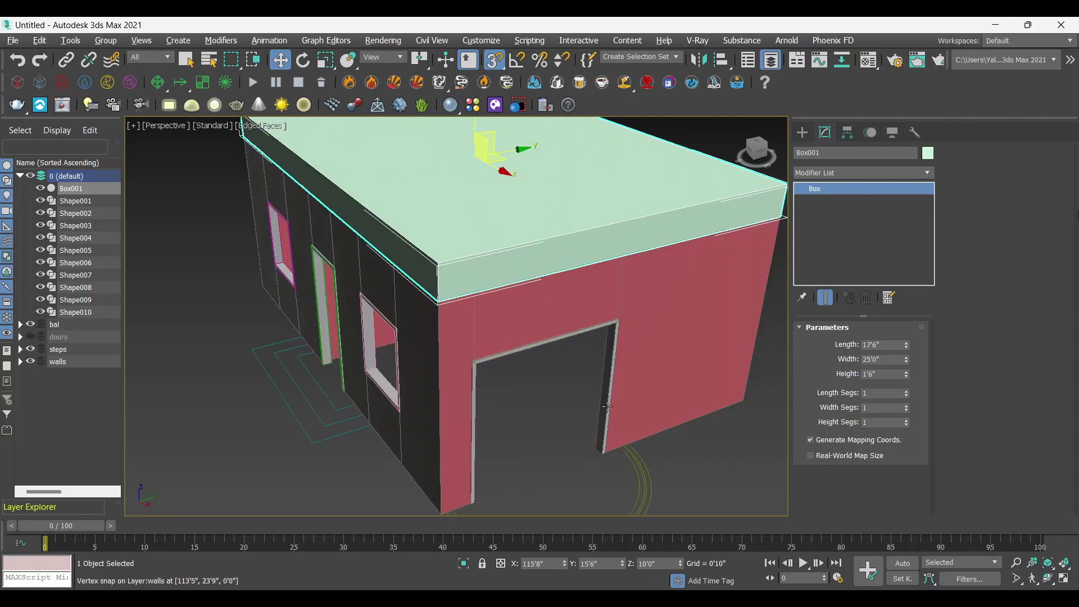
right_click(681, 564)
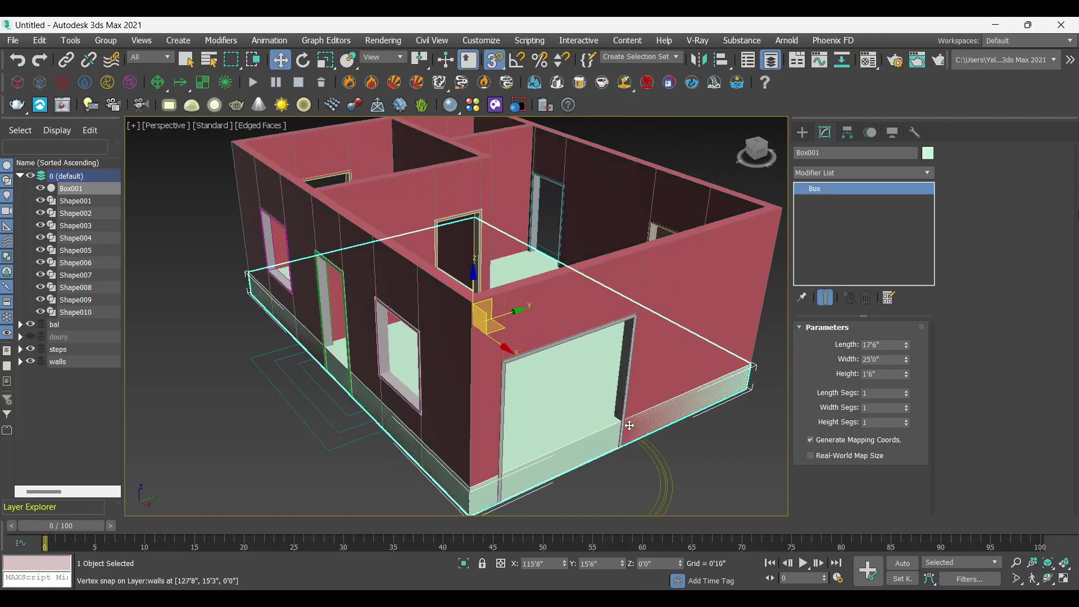
Step: Select all the wall frames together with the floor slab in the front view
scroll(707, 443, down, 3)
click(707, 443)
key(alt+w)
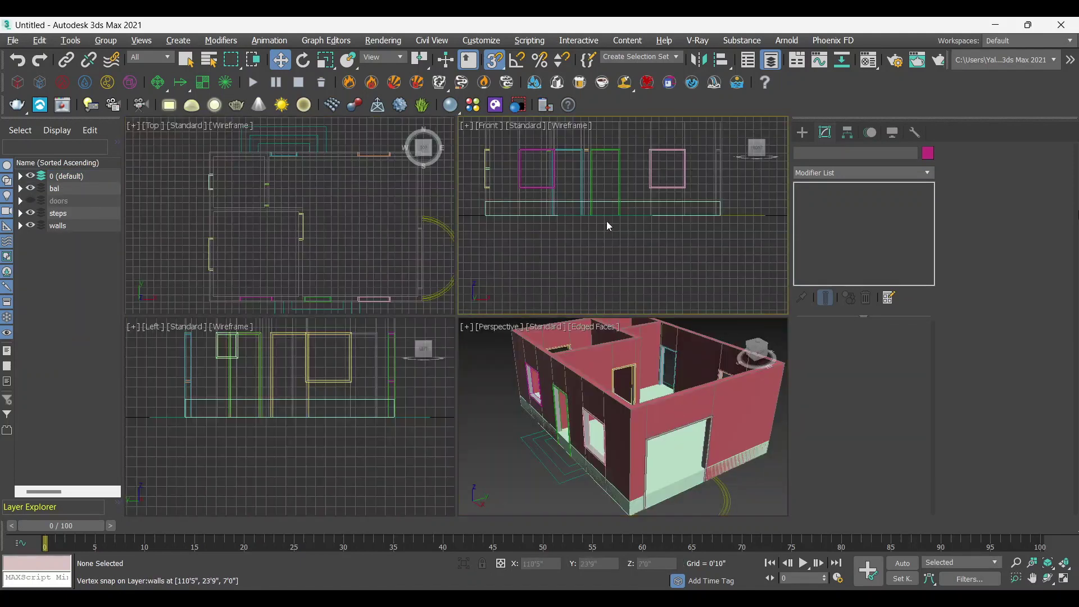
key(alt+w)
scroll(590, 287, down, 3)
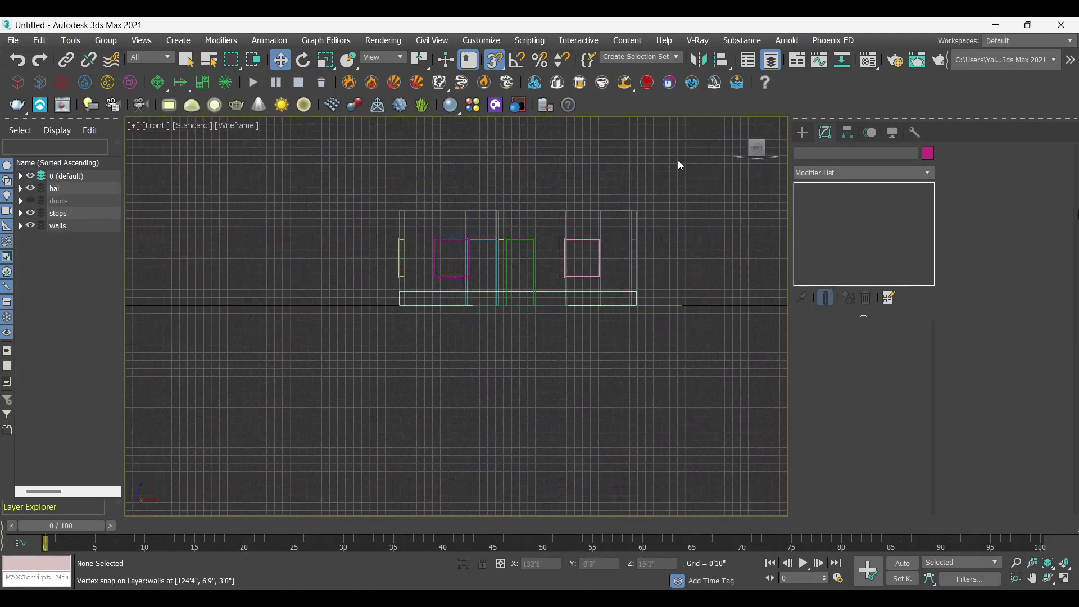
drag(495, 240, 332, 285)
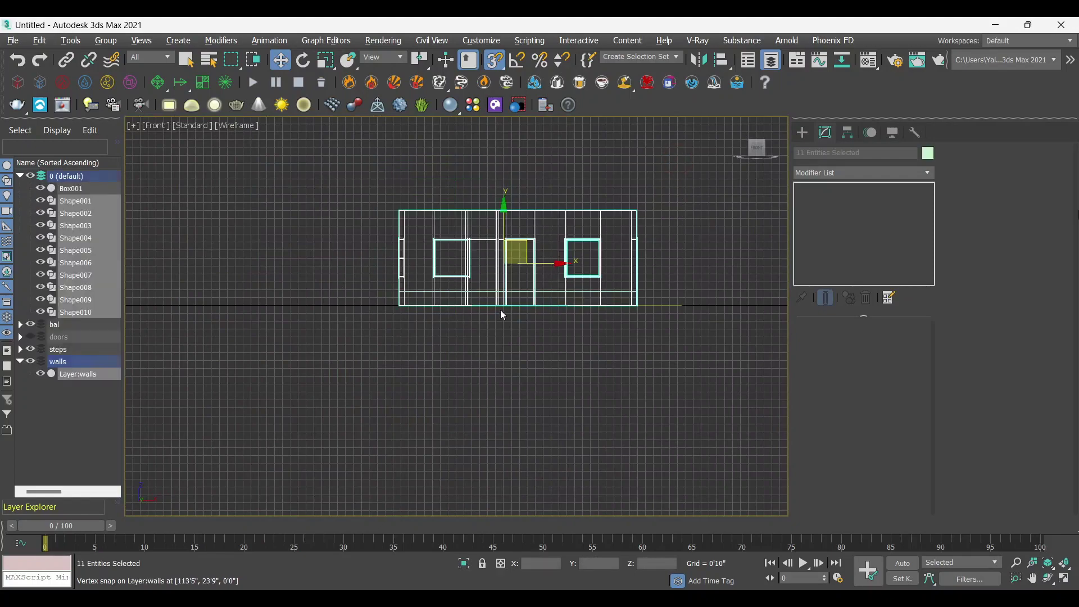
key(alt+w)
right_click(664, 453)
key(alt+w)
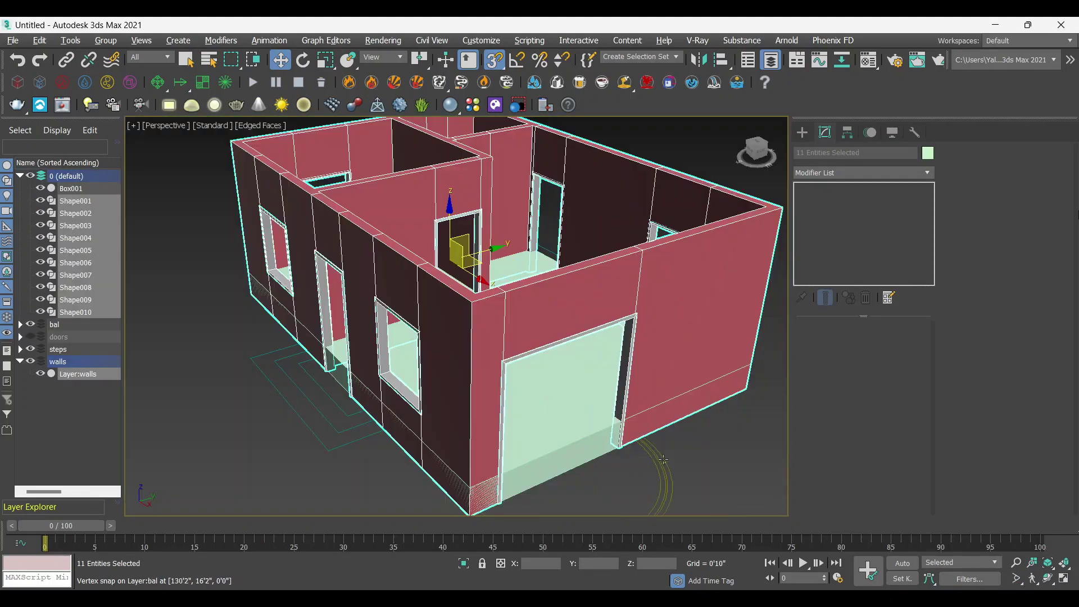
alt+middle_drag(588, 466, 542, 455)
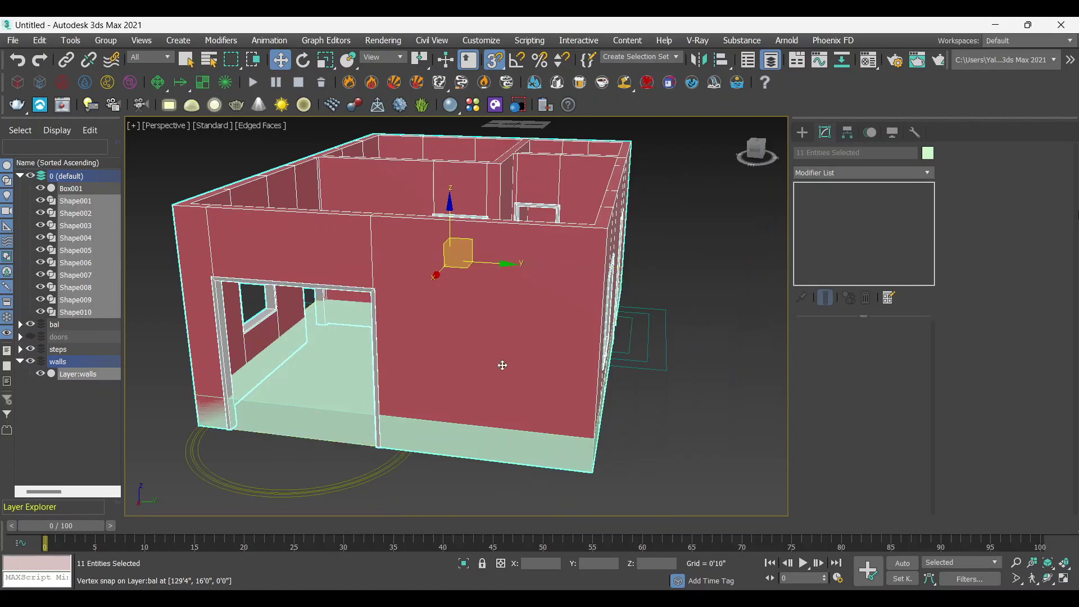
Step: With snap off, lift the walls, then vertex-snap them down onto the slab's top corner
key(s)
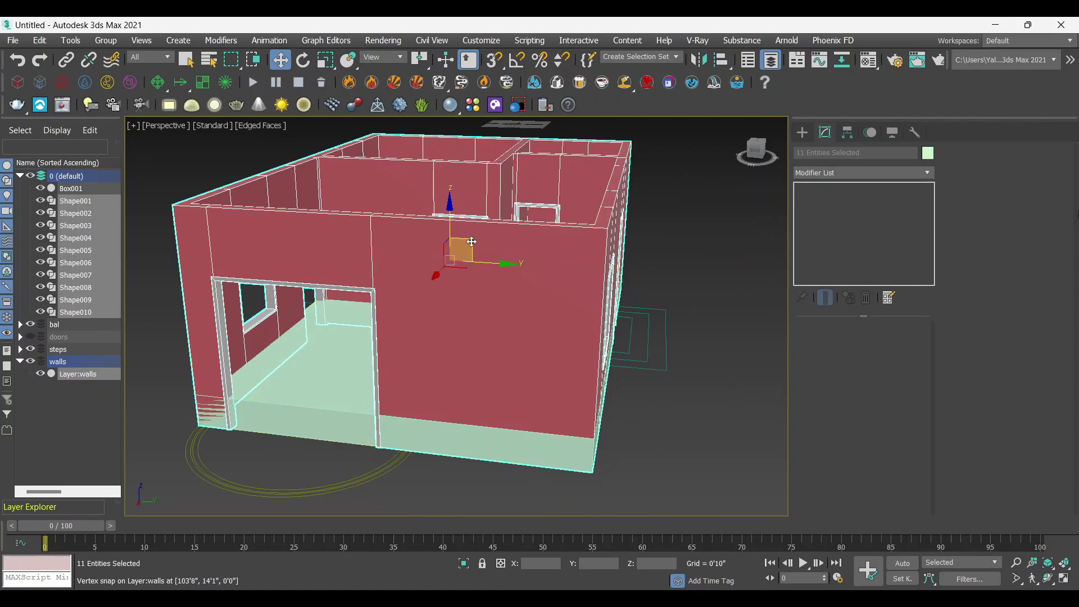
drag(454, 218, 453, 133)
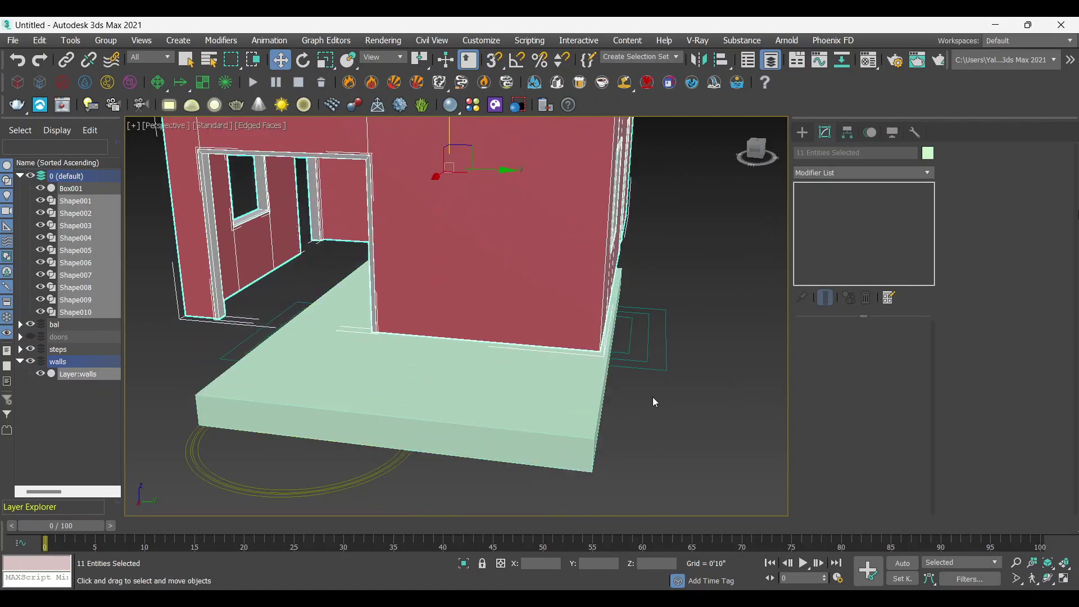
key(s)
mouse_move(626, 435)
alt+middle_down()
mouse_move(605, 441)
mouse_move(562, 425)
alt+middle_up()
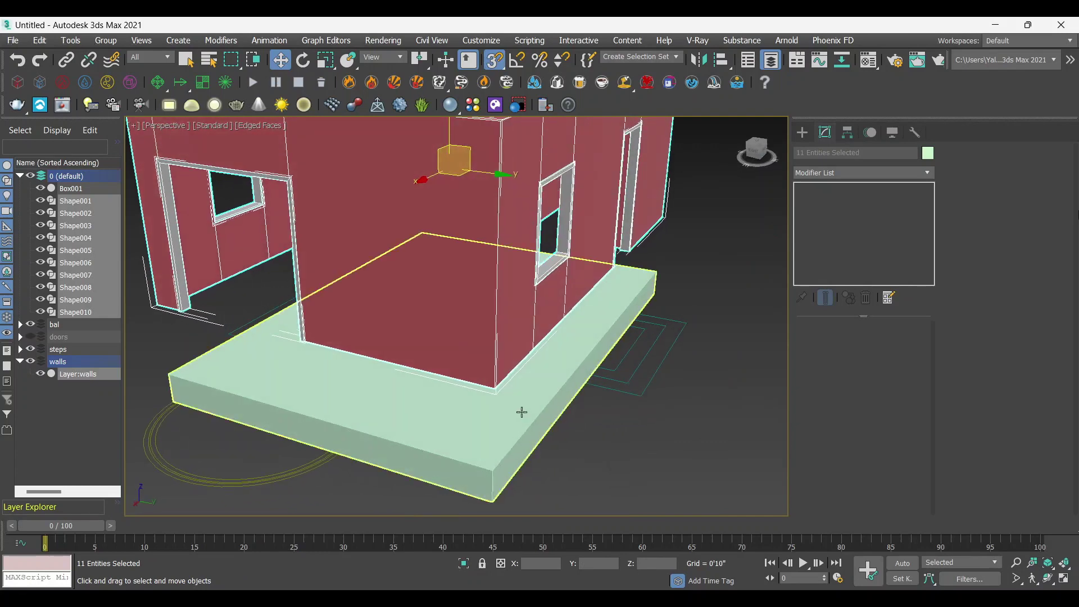
drag(493, 389, 490, 466)
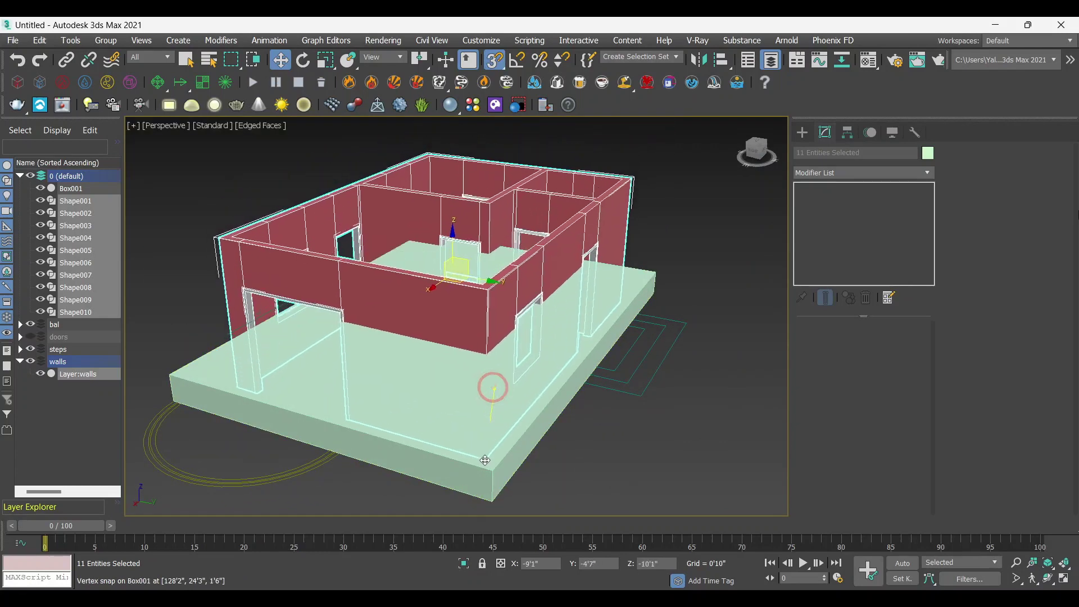
scroll(562, 397, down, 2)
mouse_move(562, 397)
alt+middle_down()
mouse_move(552, 410)
mouse_move(590, 413)
mouse_move(643, 463)
mouse_move(580, 429)
mouse_move(531, 465)
alt+middle_up()
Step: Select floor slab Box001 and drag a copy up to the wall tops
click(683, 443)
click(647, 415)
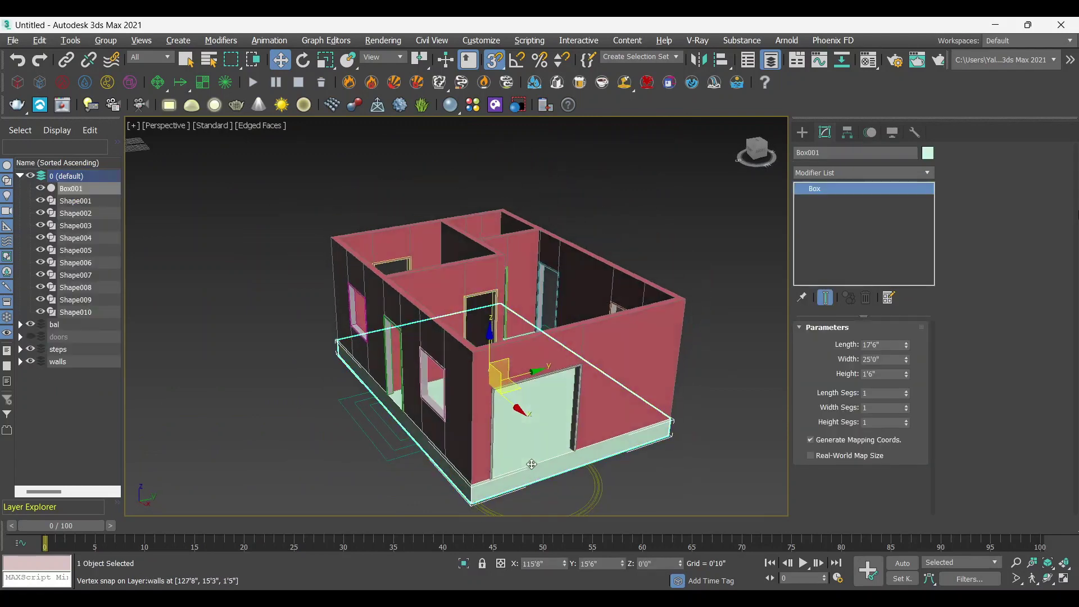
mouse_move(530, 465)
mouse_down()
mouse_move(490, 291)
mouse_move(509, 213)
mouse_up()
click(593, 365)
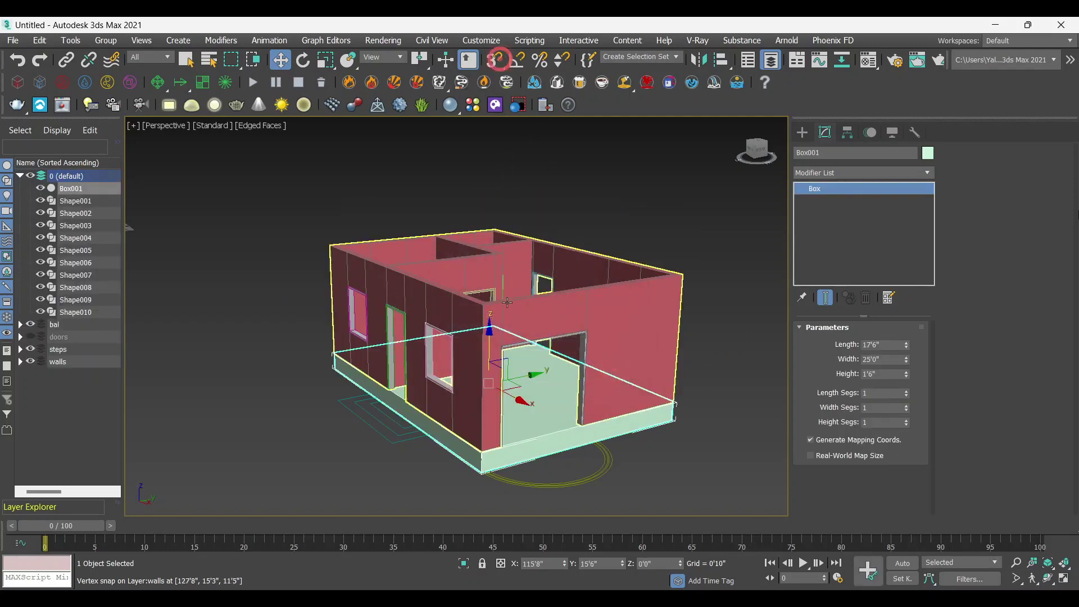
Step: Create the slab copy Box002 and set its height to 0'6"
key(ctrl+z)
key(ctrl+v)
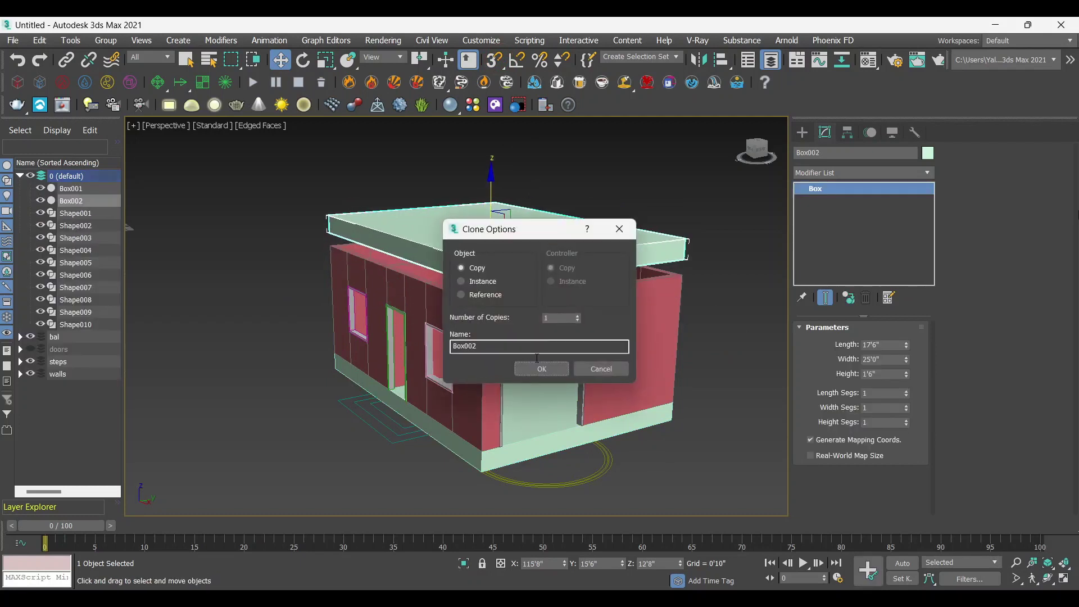
click(537, 369)
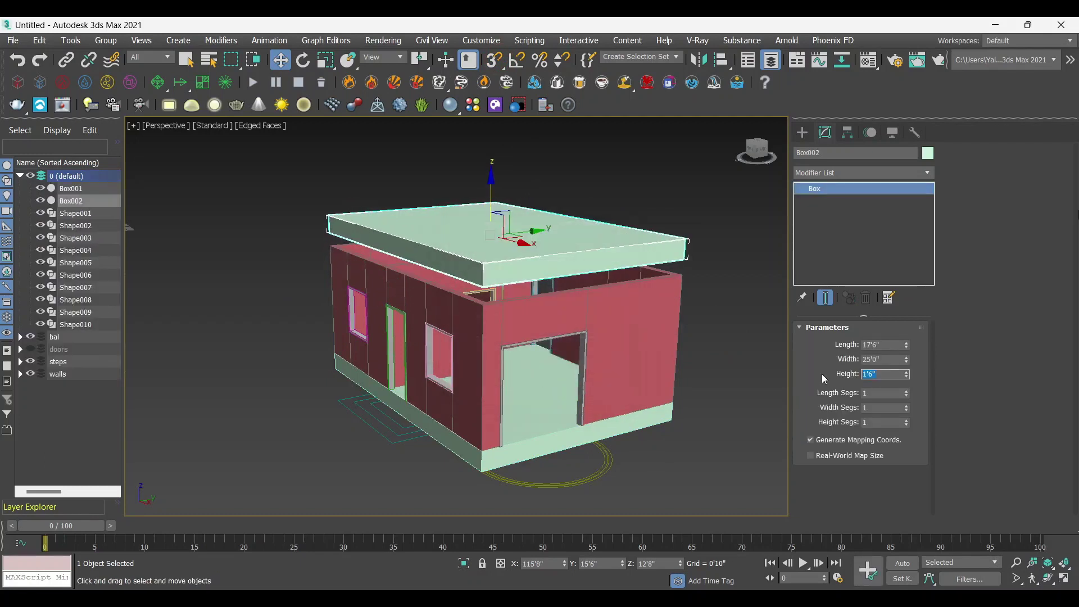
key(BackSpace)
text(0)
key(Return)
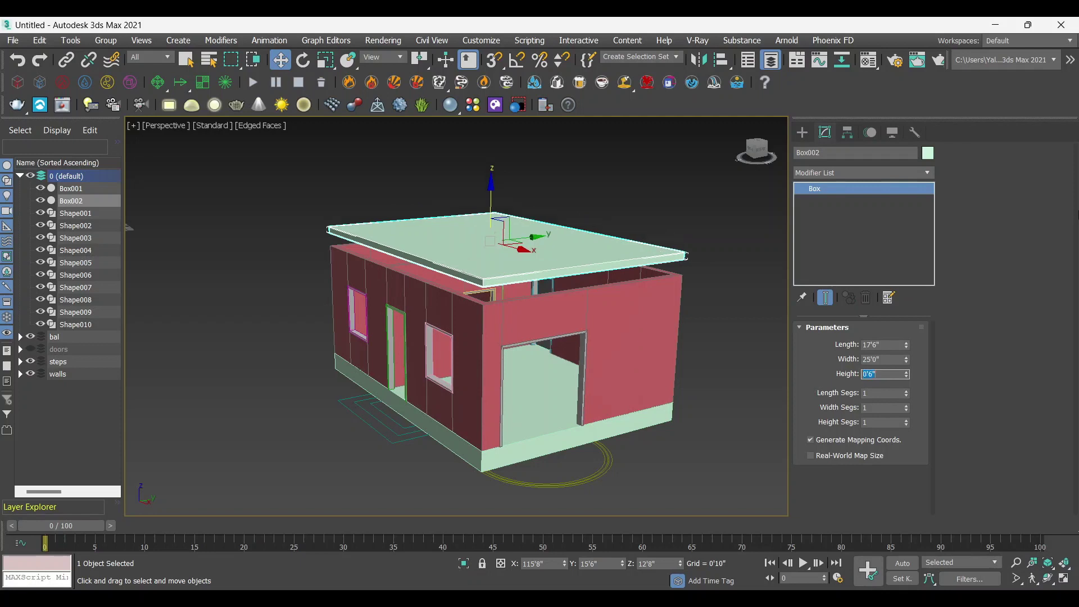
Step: Vertex-snap the Box002 roof slab down onto the wall tops
alt+middle_drag(699, 256, 642, 265)
scroll(643, 265, up, 5)
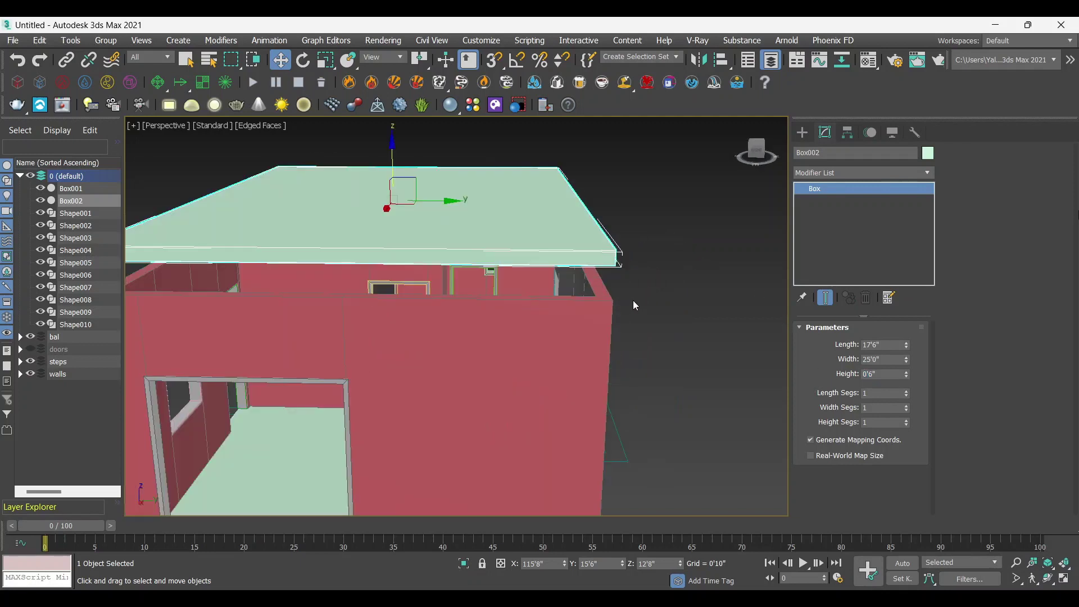
key(s)
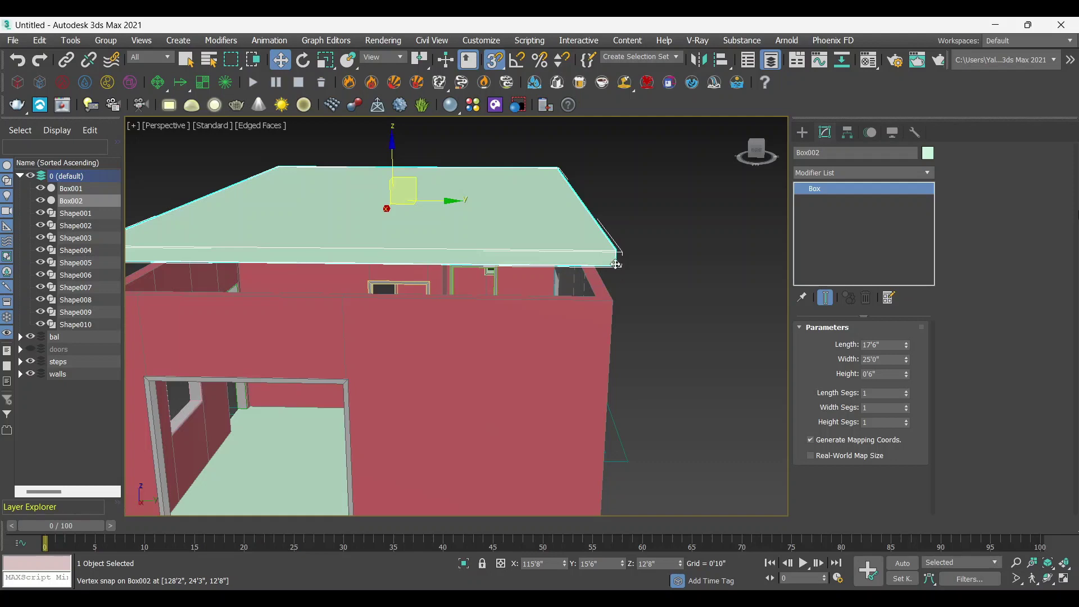
scroll(616, 264, down, 3)
drag(615, 264, 615, 289)
scroll(501, 339, down, 2)
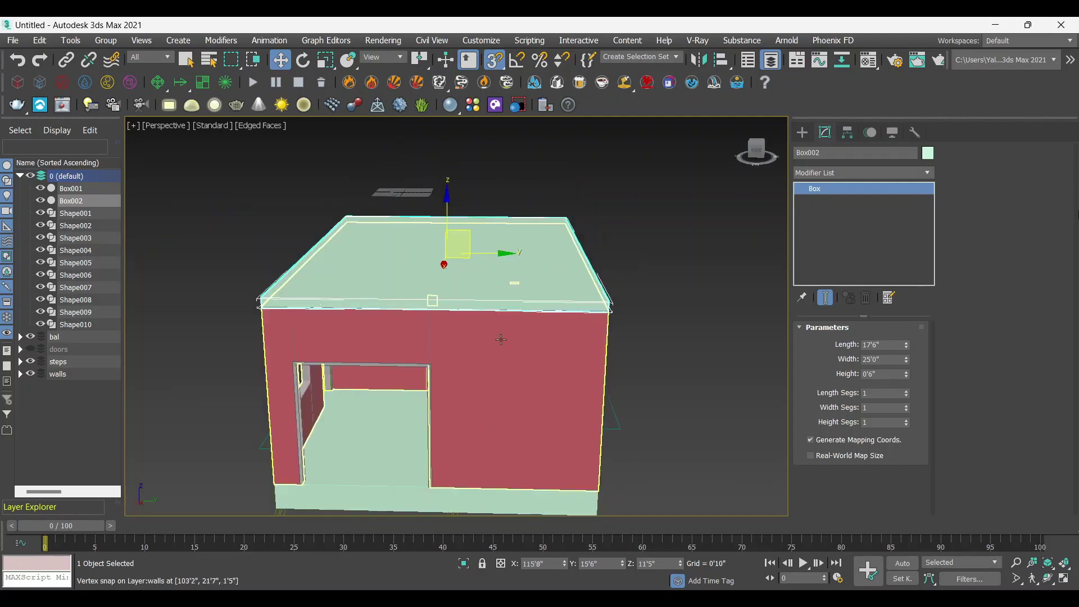
alt+middle_drag(501, 340, 543, 224)
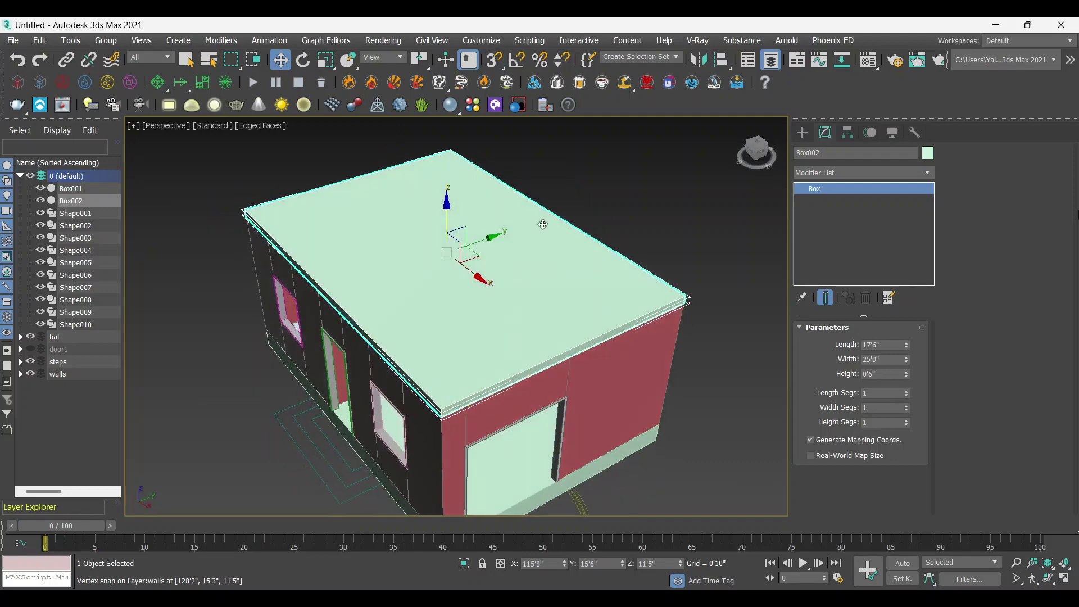
alt+middle_drag(475, 347, 537, 350)
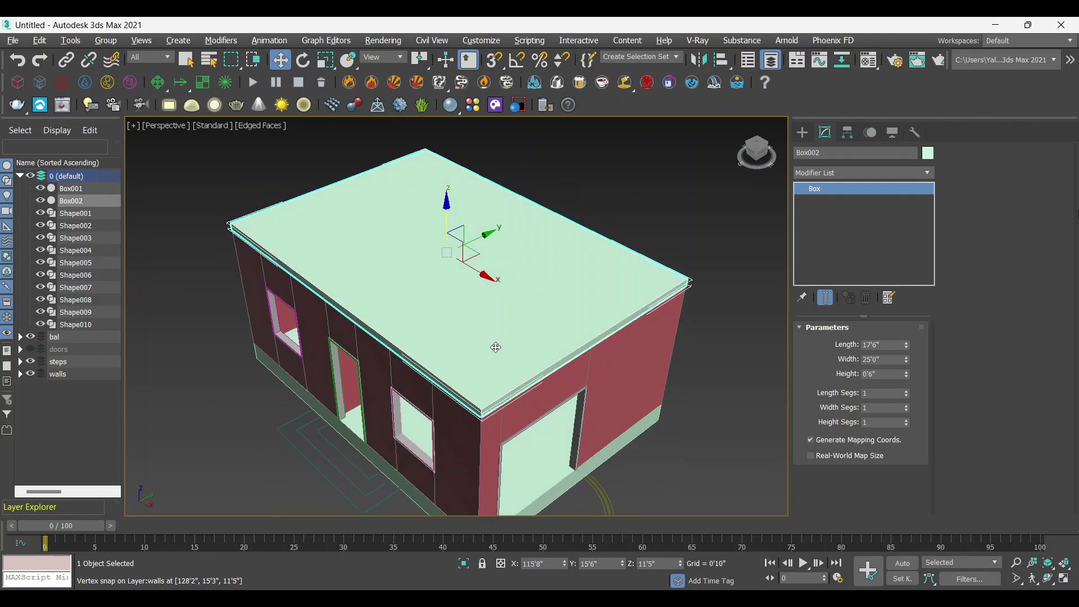
Step: Enlarge the roof slab to 21'6" length and 29'0" width
double_click(884, 345)
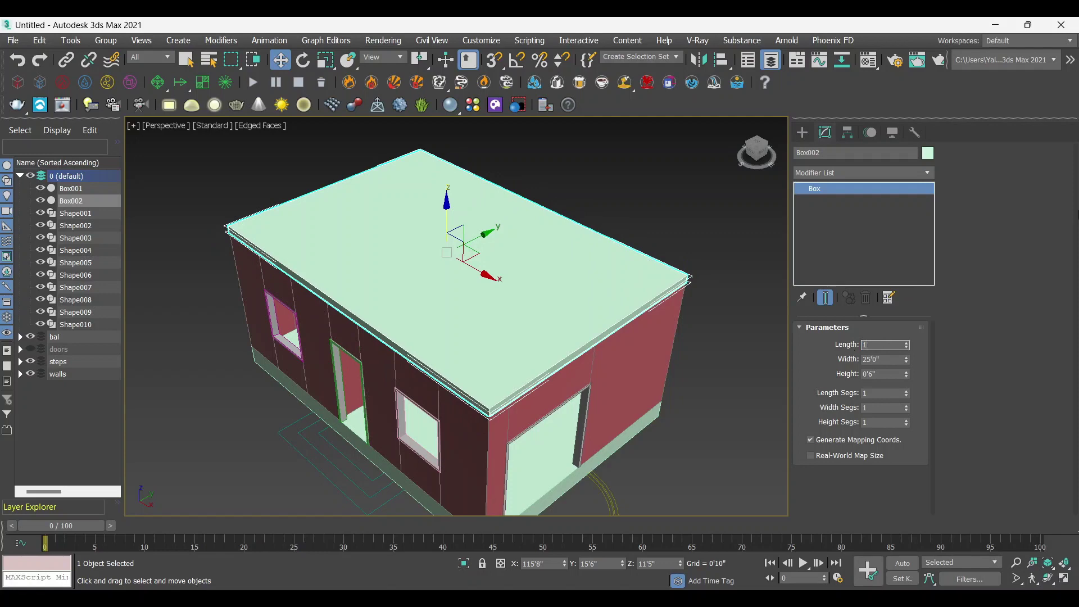
key(Return)
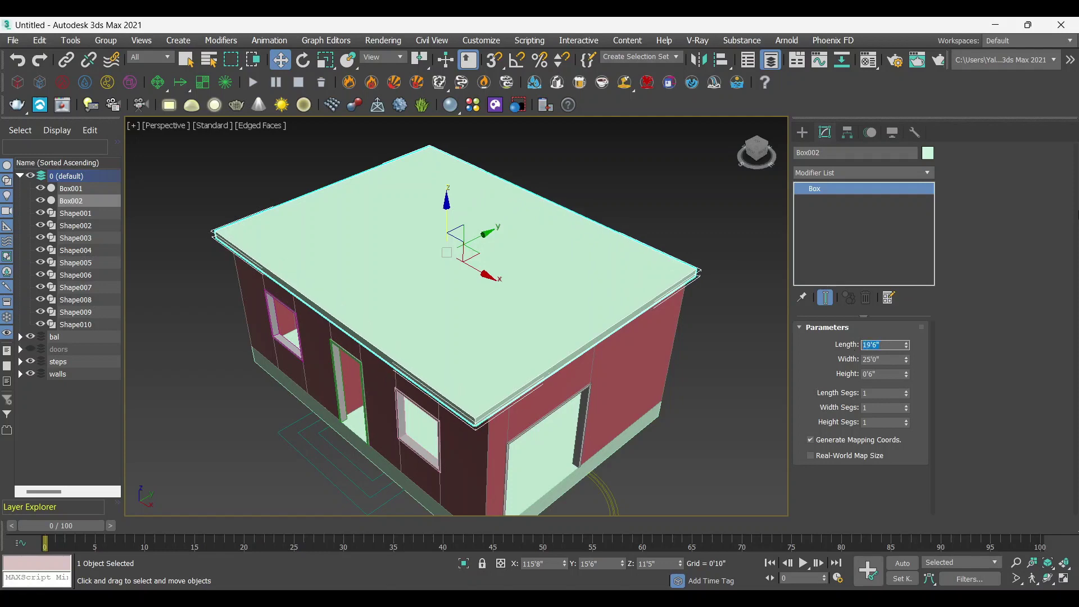
alt+middle_drag(786, 376, 470, 348)
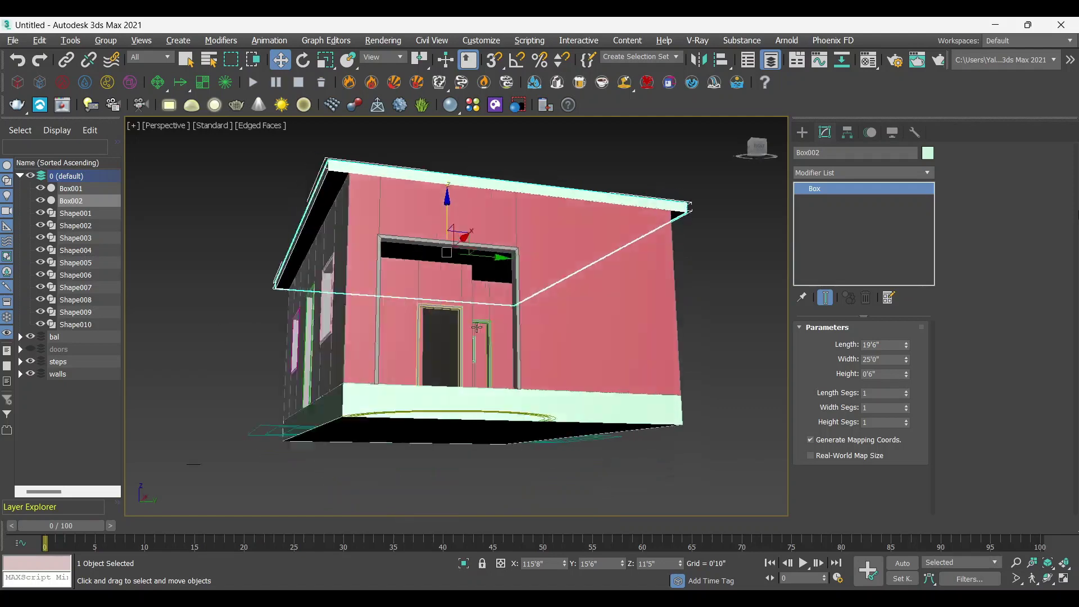
drag(886, 343, 858, 345)
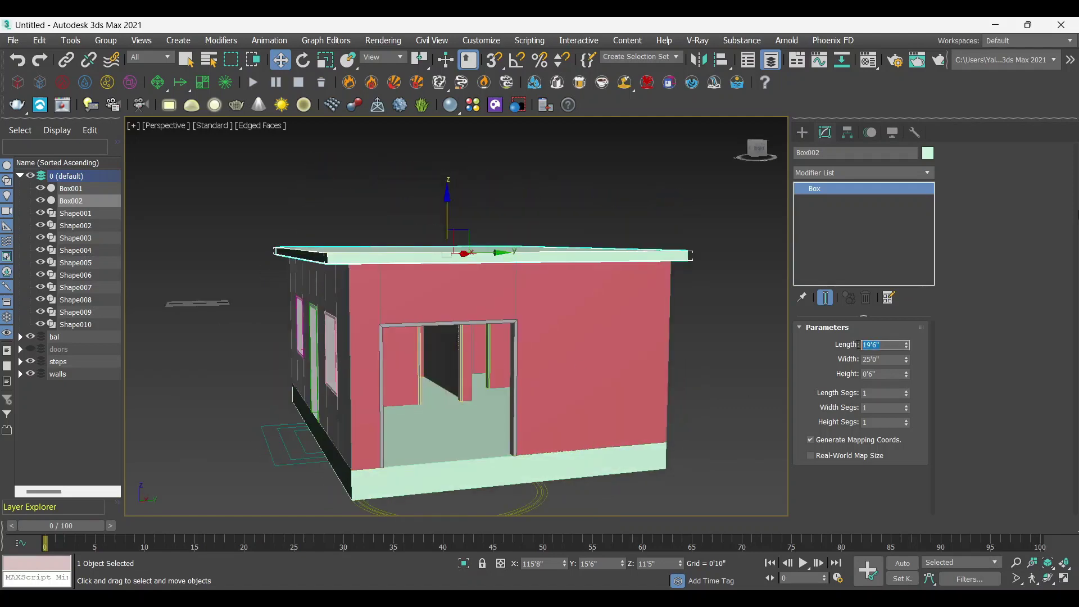
text(21.5)
key(Return)
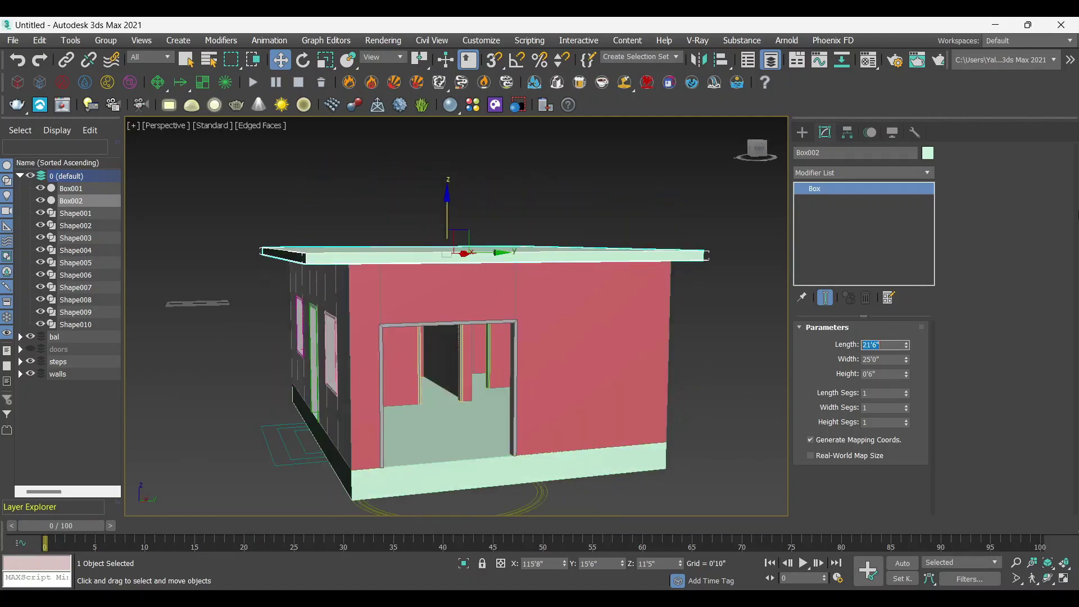
alt+middle_drag(740, 275, 524, 374)
text(29)
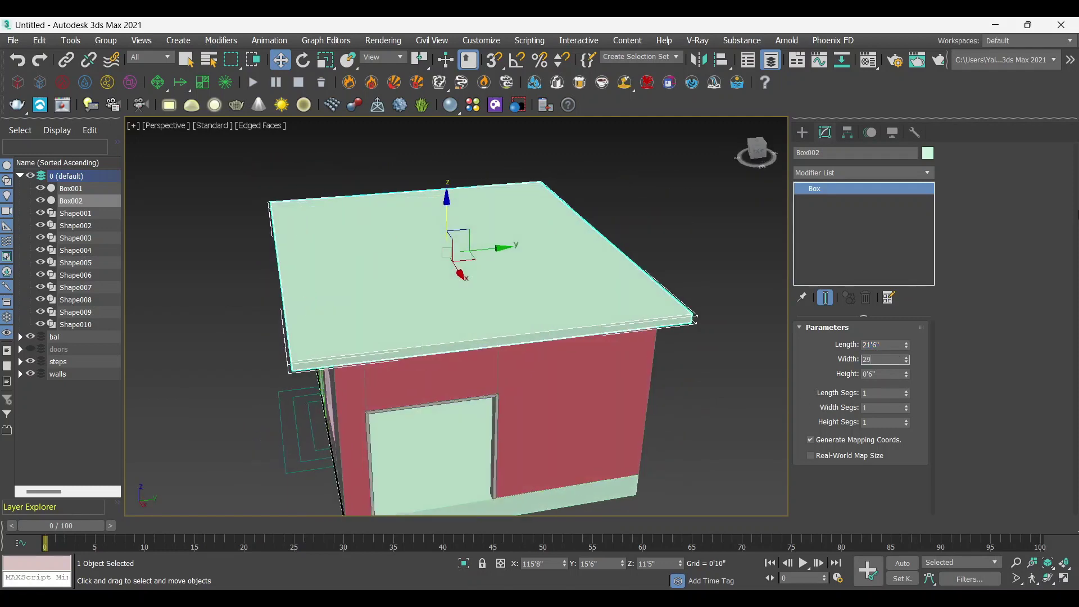
key(Return)
Step: Deselect the roof slab and orbit low to inspect the front door's base
mouse_move(543, 330)
alt+middle_down()
mouse_move(700, 365)
mouse_move(561, 436)
mouse_move(540, 460)
mouse_move(509, 442)
mouse_move(493, 479)
mouse_move(475, 477)
mouse_move(500, 452)
mouse_move(527, 463)
alt+middle_up()
click(731, 341)
scroll(470, 481, up, 2)
scroll(466, 484, up, 3)
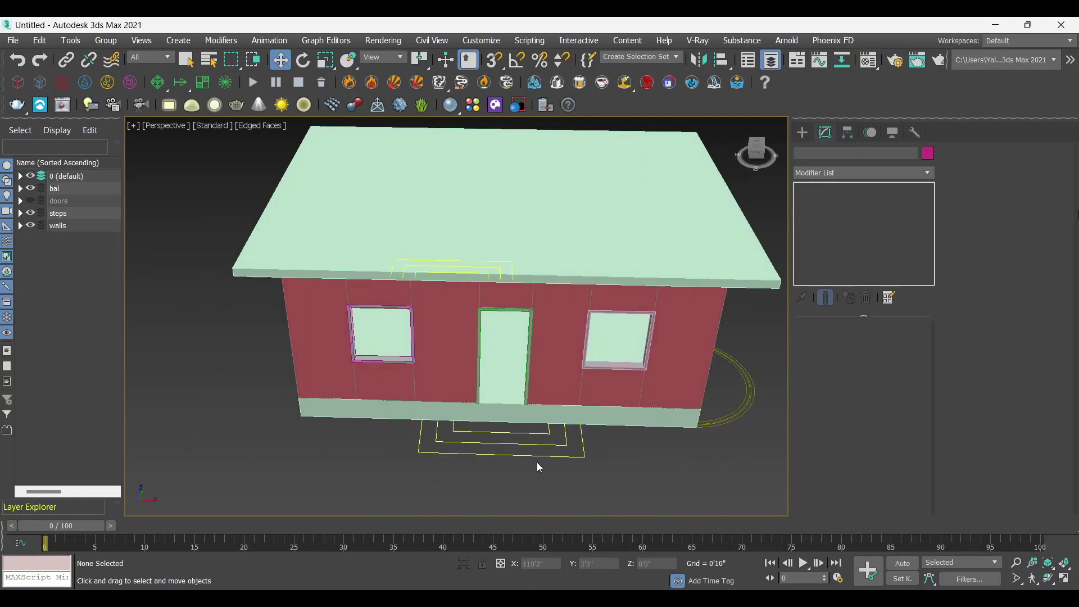
mouse_move(547, 478)
alt+middle_down()
mouse_move(573, 448)
mouse_move(525, 427)
mouse_move(540, 364)
alt+middle_up()
scroll(487, 466, down, 3)
scroll(477, 473, up, 5)
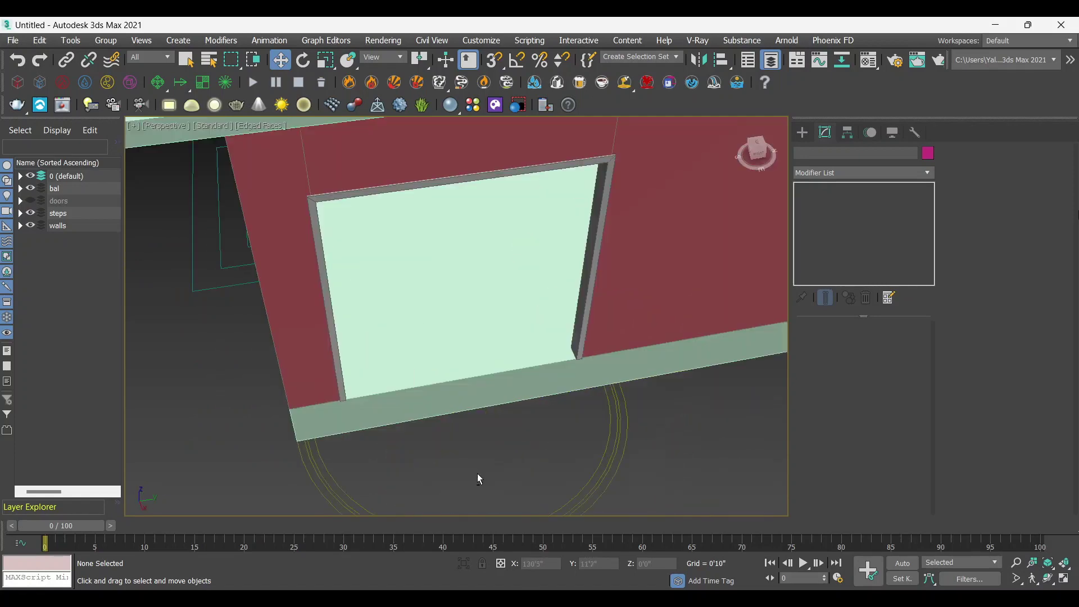
mouse_move(477, 474)
alt+middle_down()
mouse_move(516, 336)
mouse_move(559, 309)
mouse_move(511, 385)
alt+middle_up()
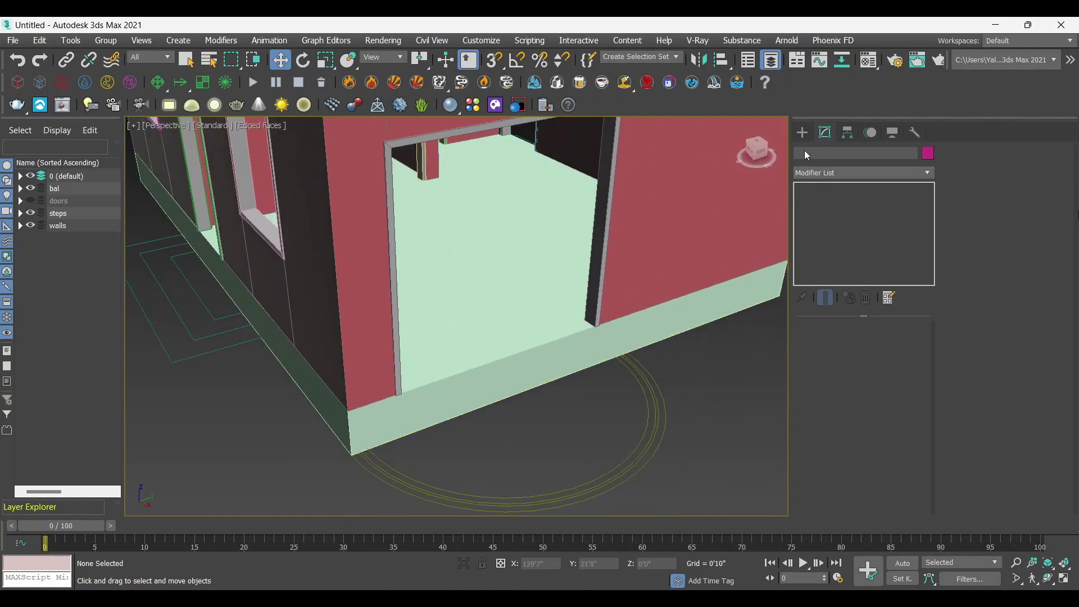
Step: Draw a flat box on the ground in front of the door with vertex snap
click(804, 133)
click(840, 212)
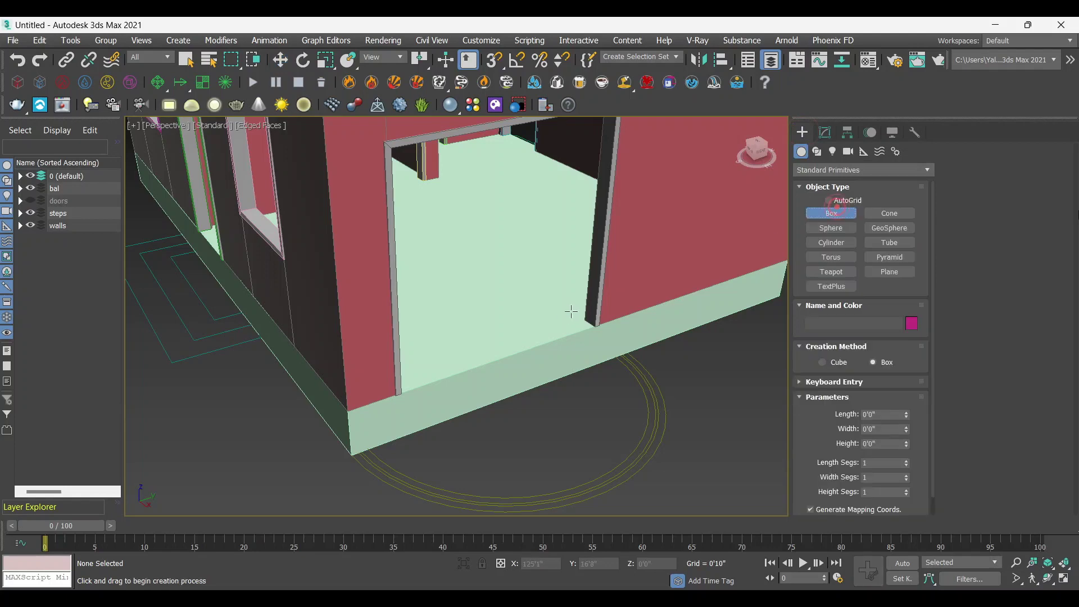
mouse_move(574, 313)
alt+middle_down()
mouse_move(498, 345)
mouse_move(484, 373)
alt+middle_up()
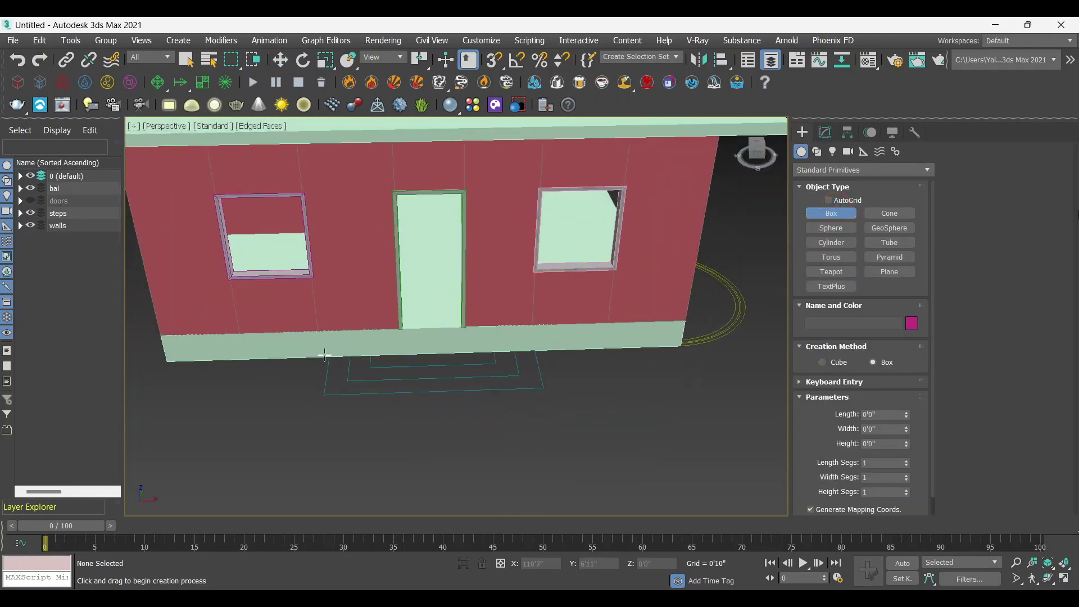
key(s)
drag(328, 348, 548, 385)
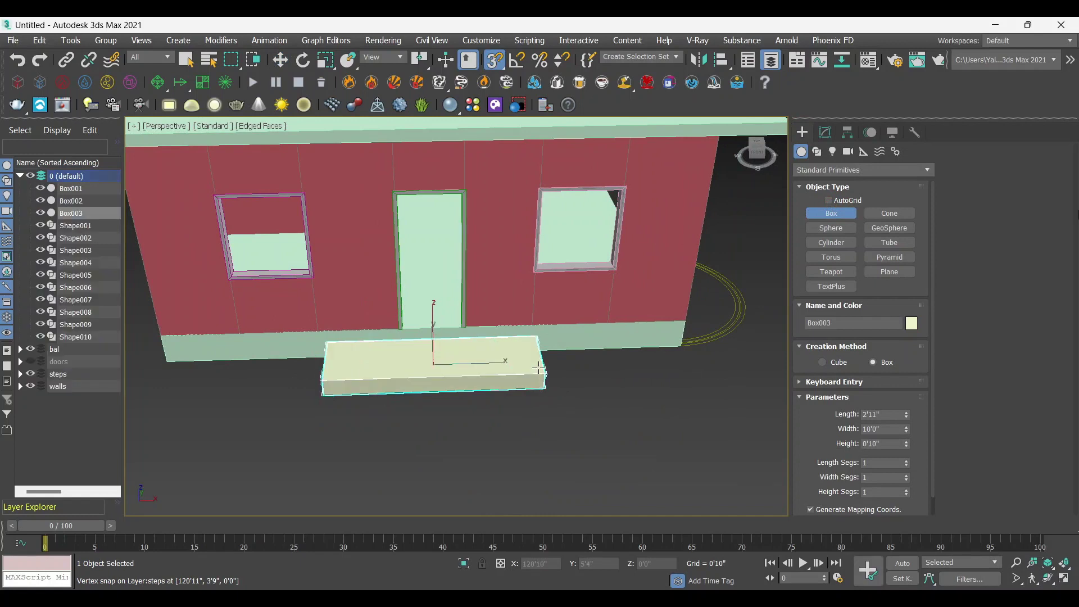
click(538, 368)
Step: Set the step box Box003 height to 0'6" and deselect it
key(w)
alt+middle_drag(591, 350, 538, 410)
scroll(538, 410, up, 3)
scroll(538, 410, up, 2)
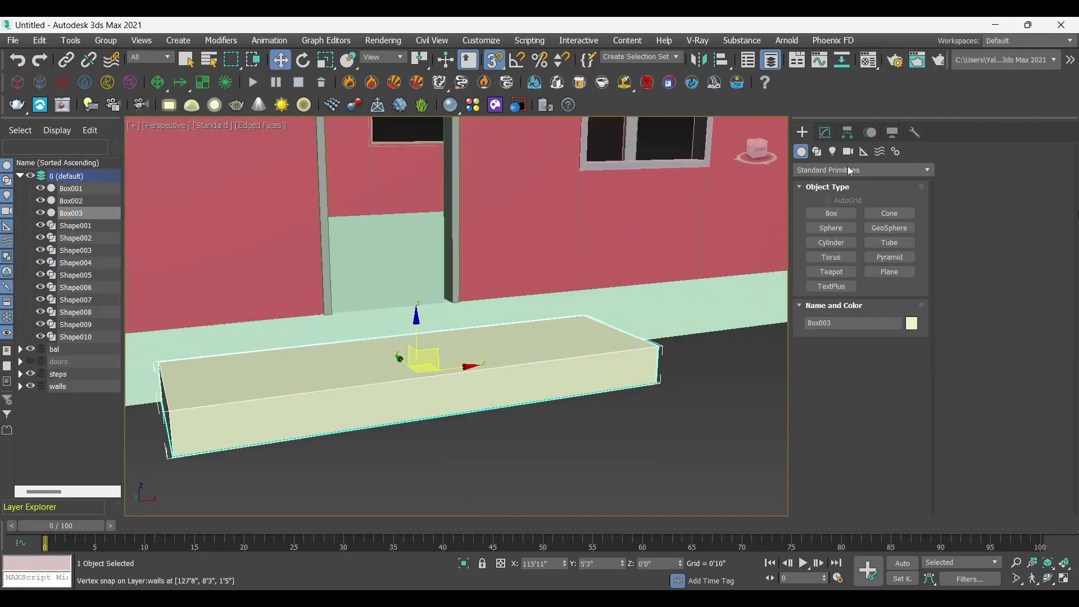
click(826, 133)
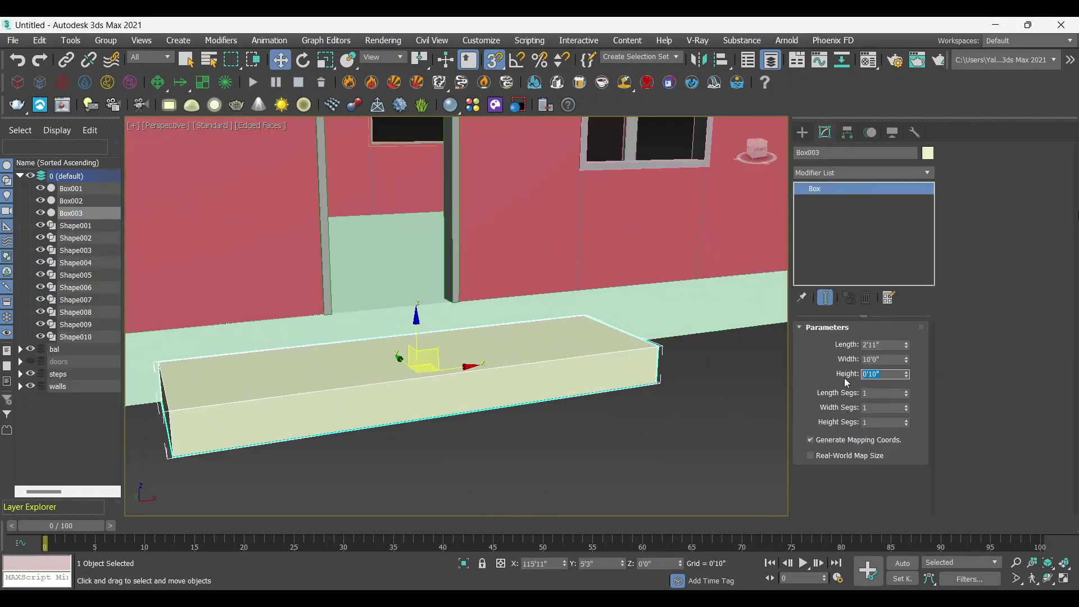
text(6)
key(Return)
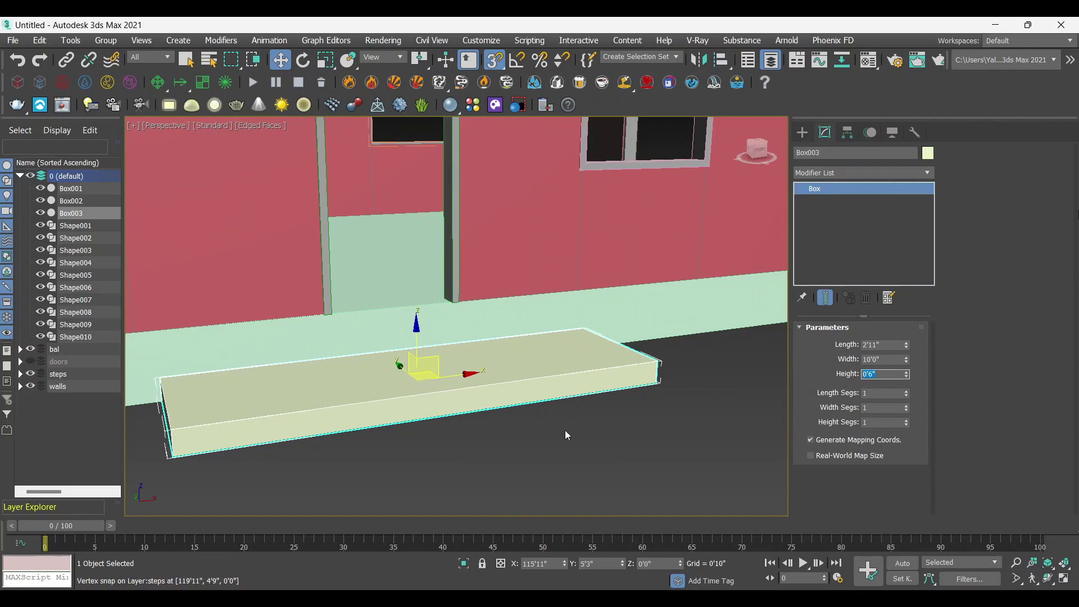
click(565, 430)
mouse_move(592, 434)
alt+middle_down()
mouse_move(583, 433)
mouse_move(593, 408)
alt+middle_up()
Step: Select the front step slab Box003 from the top view
key(alt+w)
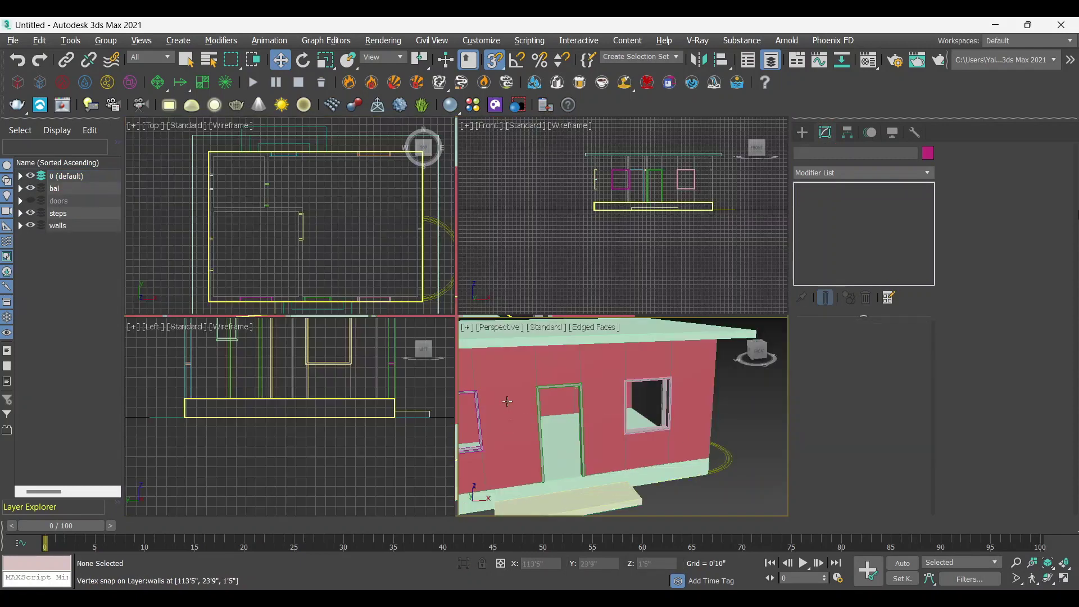
click(411, 183)
key(alt+w)
key(alt+w)
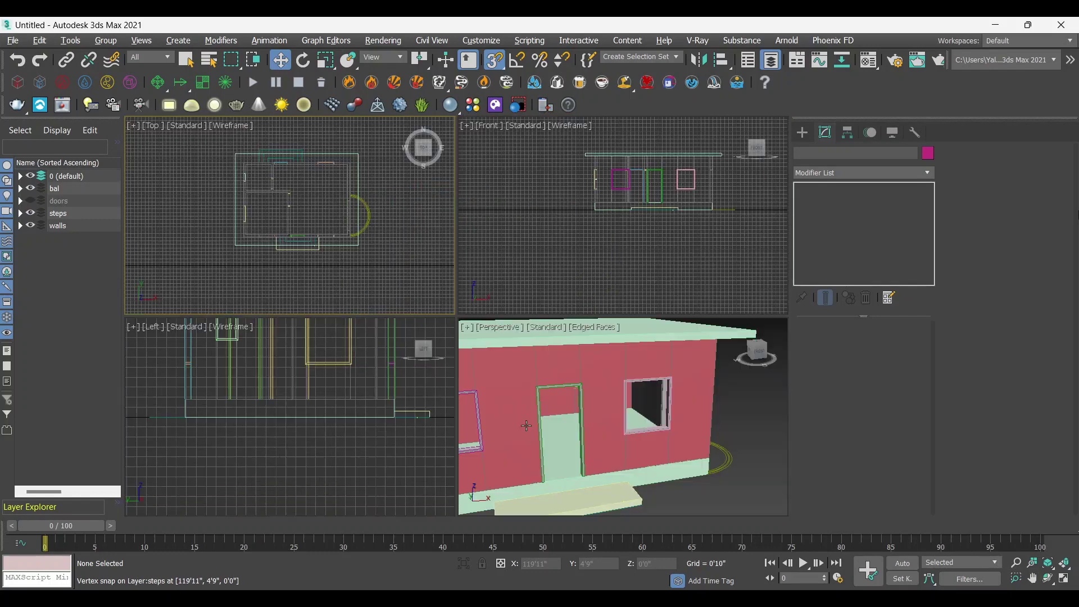
scroll(500, 488, up, 3)
key(alt+w)
click(500, 489)
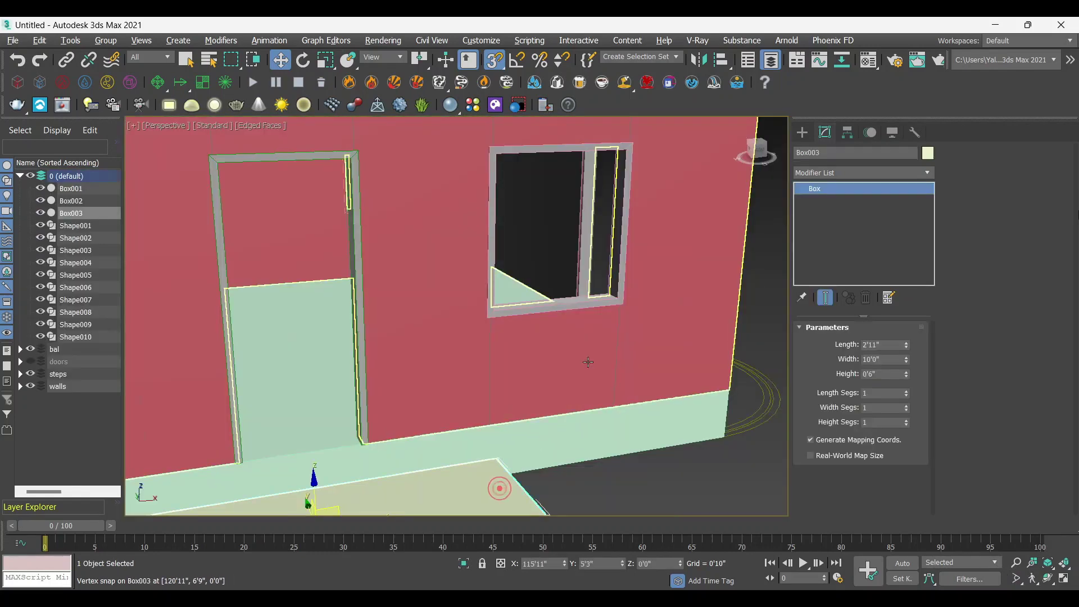
scroll(459, 458, down, 5)
middle_drag(459, 458, 474, 444)
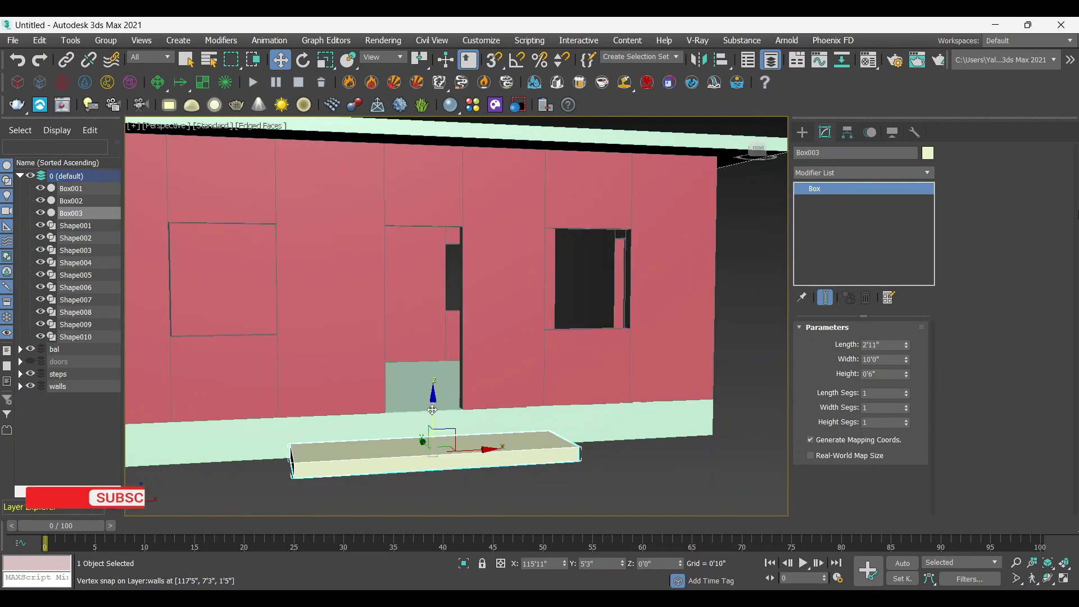
Step: Copy the step upward as Box004 and vertex-snap it onto Box003's edge
shift+drag(431, 406, 439, 391)
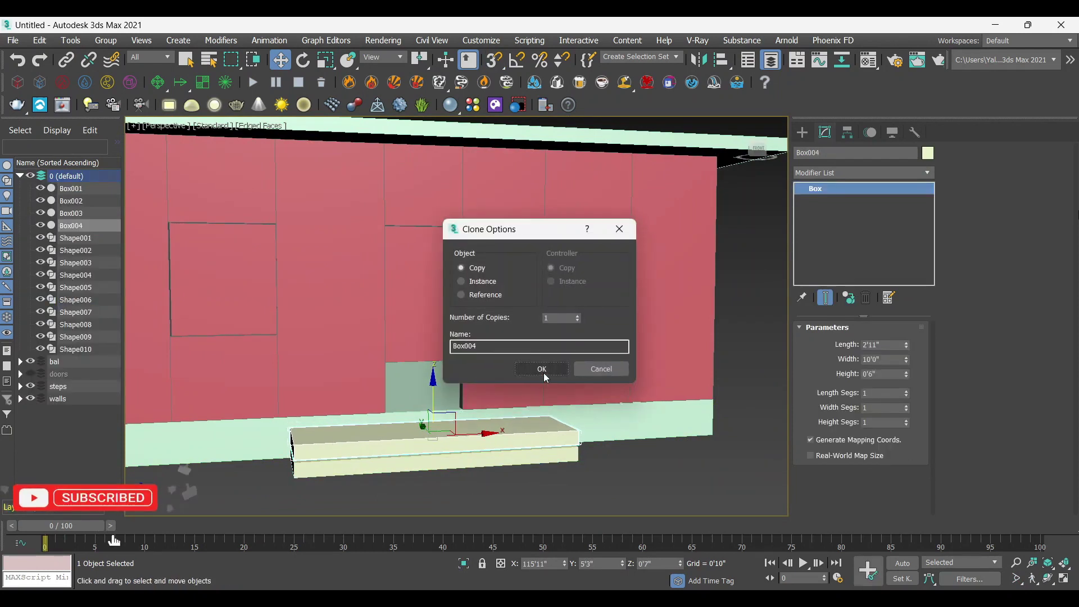
click(542, 369)
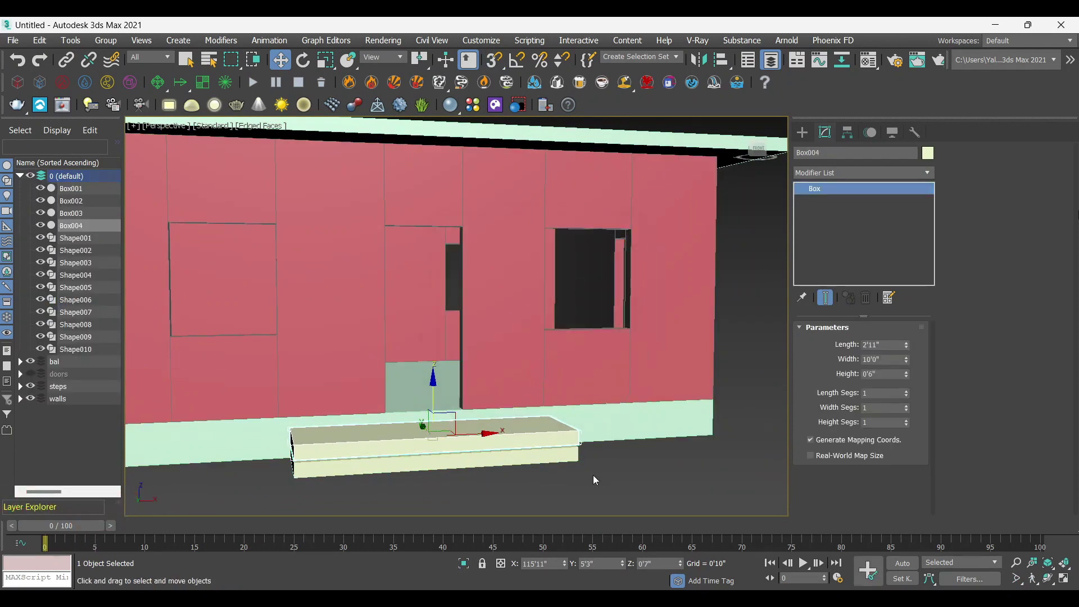
scroll(509, 444, up, 5)
key(s)
scroll(558, 399, up, 1)
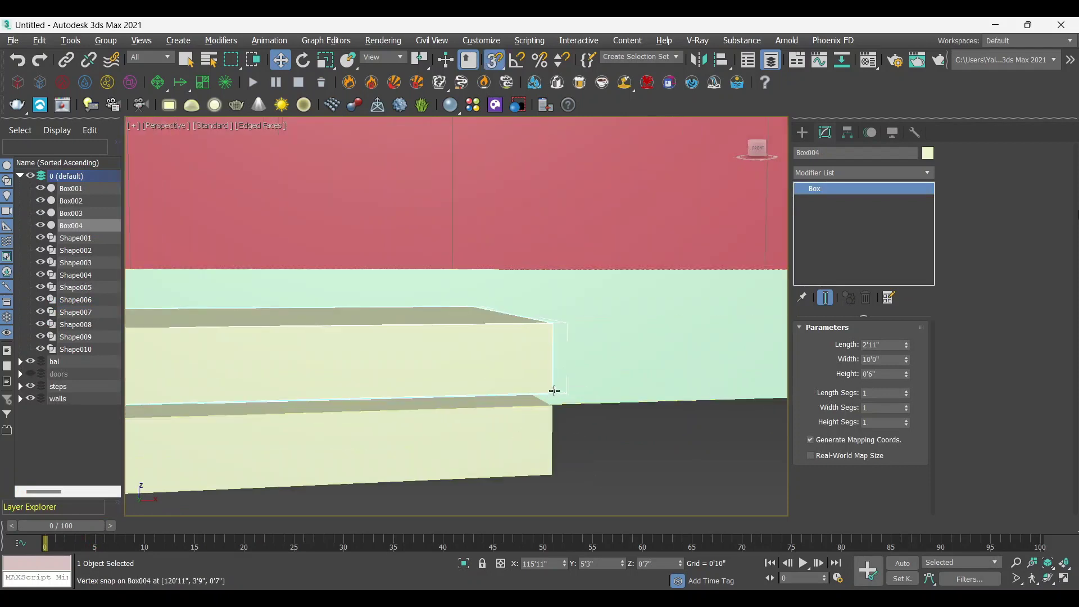
alt+middle_drag(555, 391, 557, 402)
drag(534, 438, 529, 450)
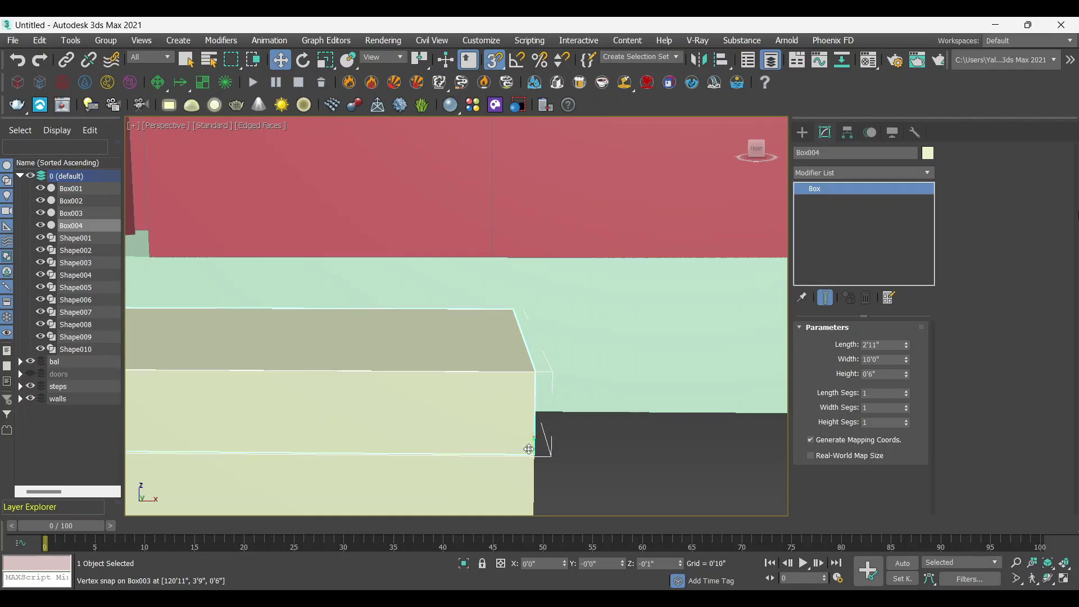
Step: Convert the step copy Box004 to Editable Poly in the top view
key(alt+w)
right_click(337, 253)
key(alt+w)
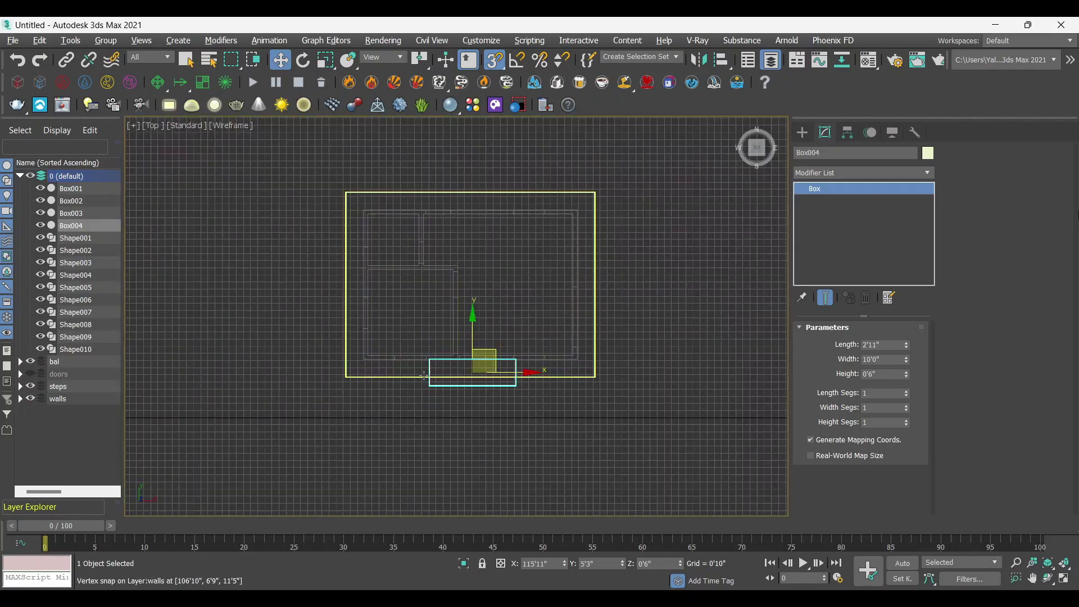
scroll(452, 381, up, 3)
right_click(566, 352)
mouse_move(624, 501)
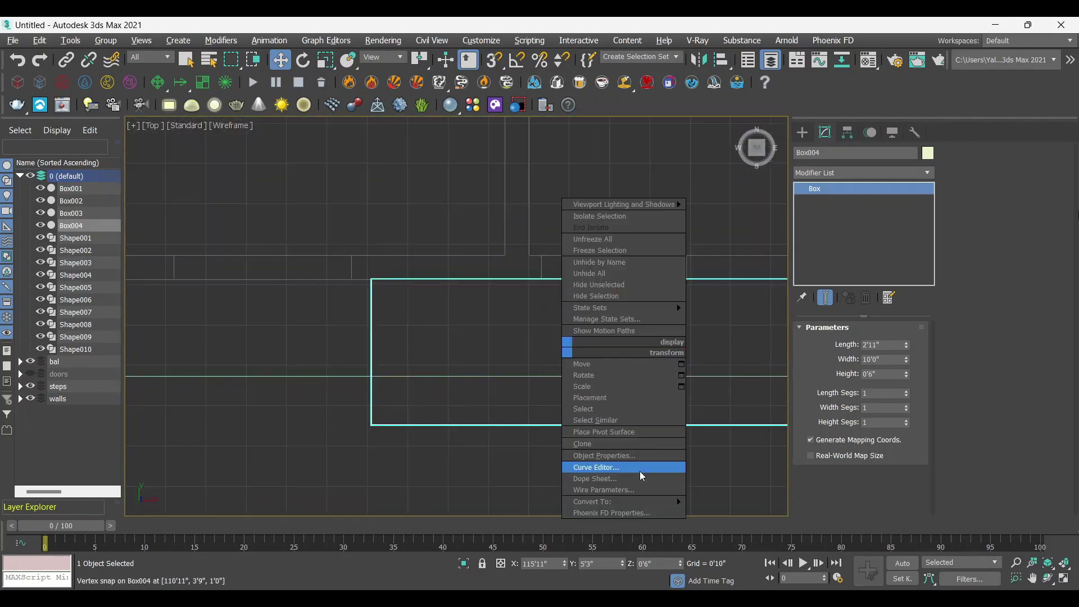
click(733, 513)
Step: Select the four vertices at the step copy's right end in top view
scroll(558, 319, down, 1)
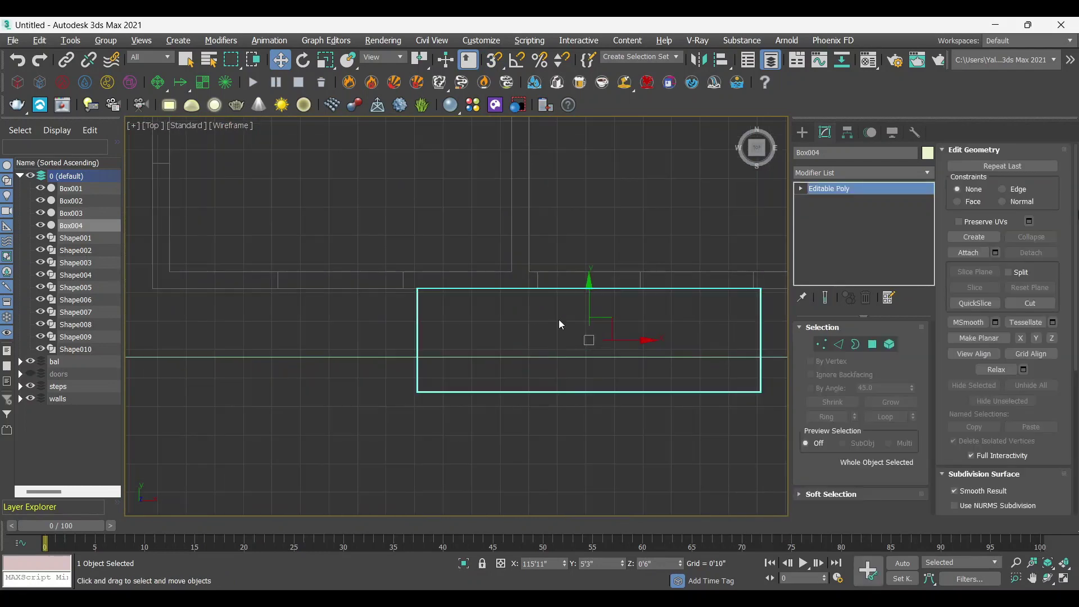
mouse_move(559, 319)
alt+middle_down()
mouse_move(534, 330)
mouse_move(583, 344)
alt+middle_up()
key(t)
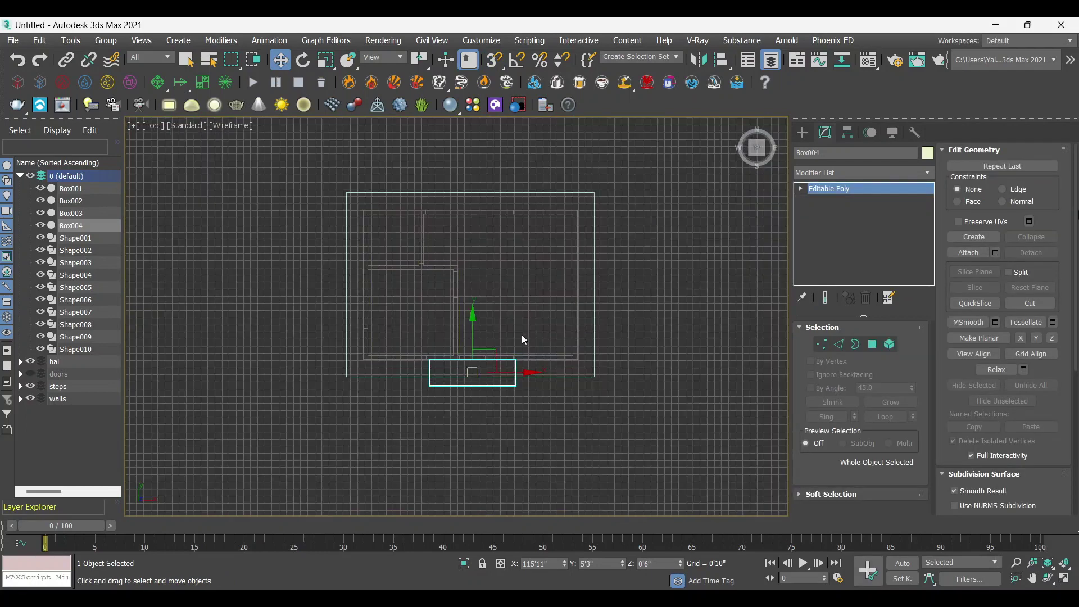
scroll(472, 371, up, 3)
click(822, 344)
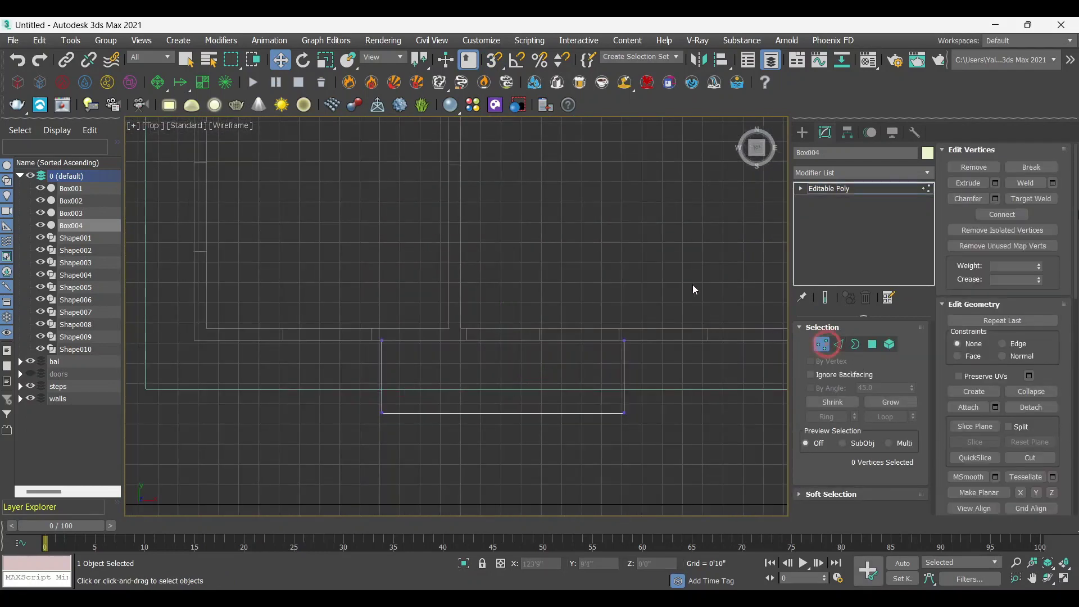
scroll(634, 313, down, 3)
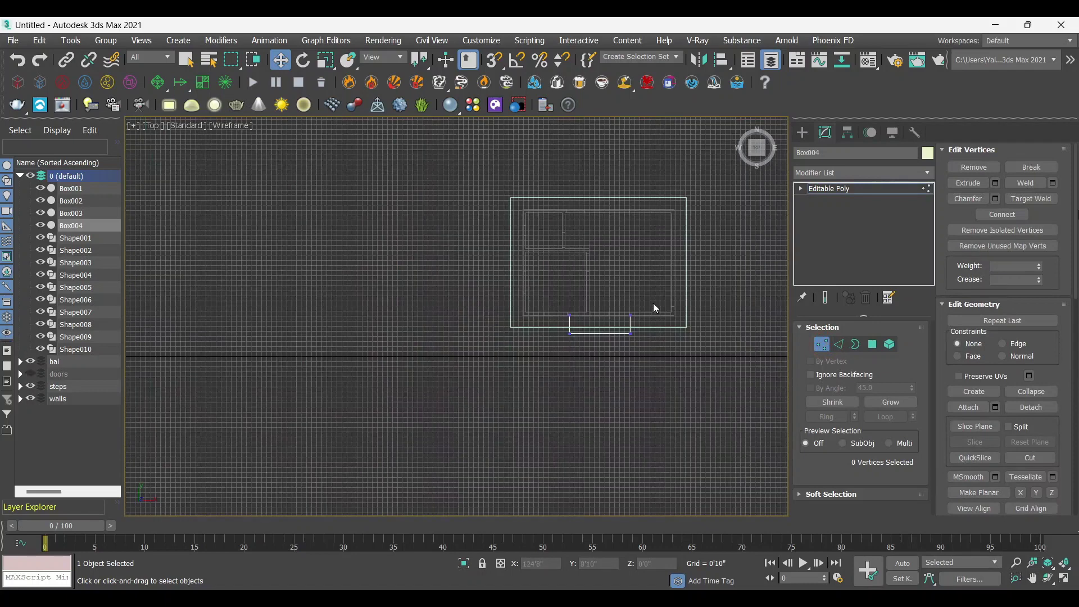
scroll(654, 304, up, 4)
drag(565, 443, 565, 445)
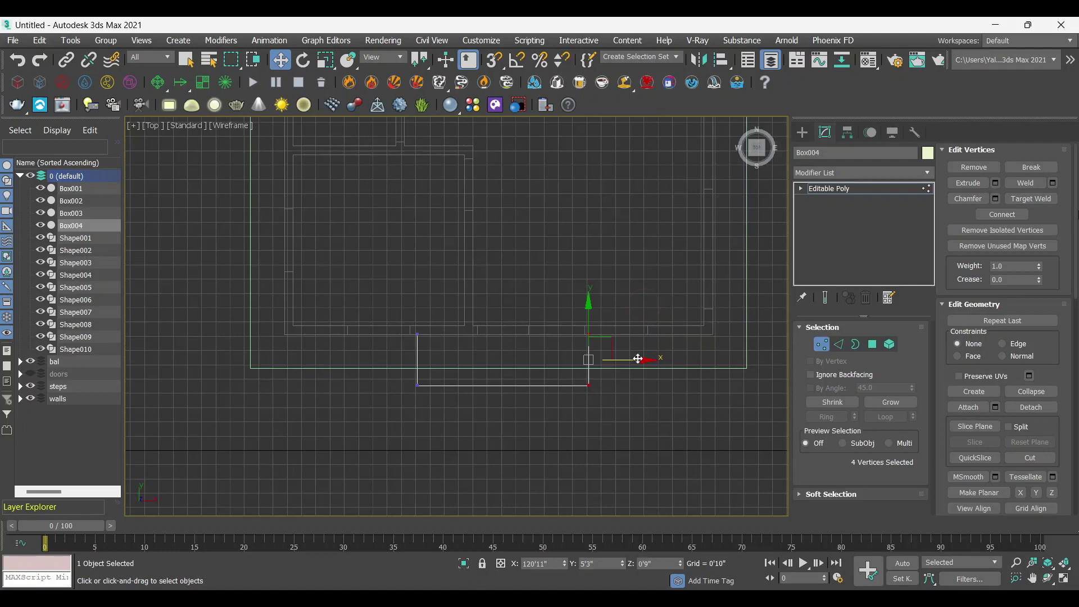
key(ctrl+z)
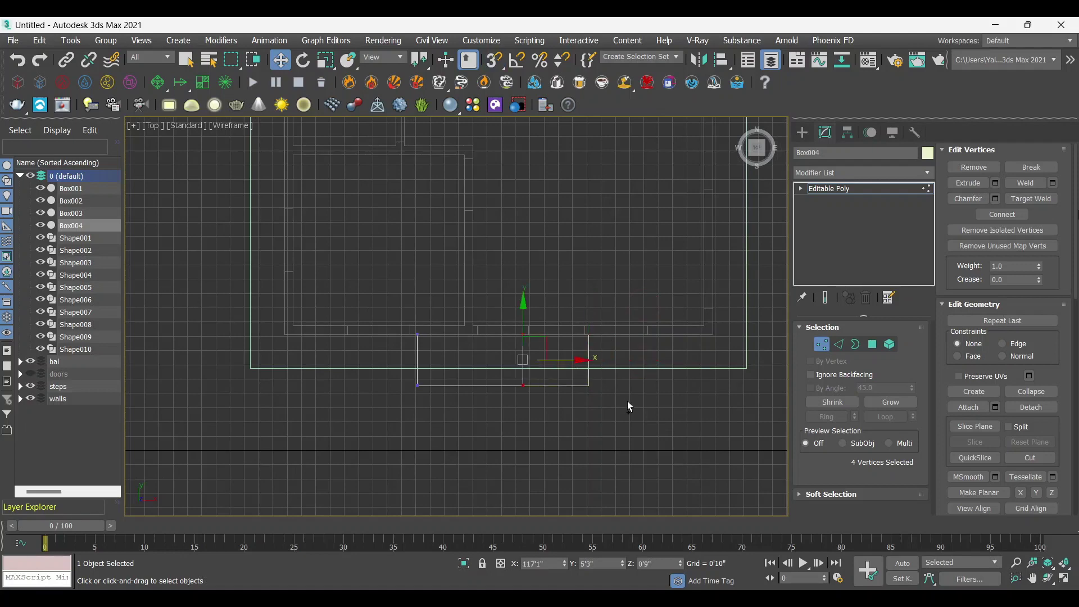
key(ctrl+y)
Step: Exit vertex editing in the perspective view and delete the step copy Box004
key(alt+w)
right_click(572, 383)
key(alt+w)
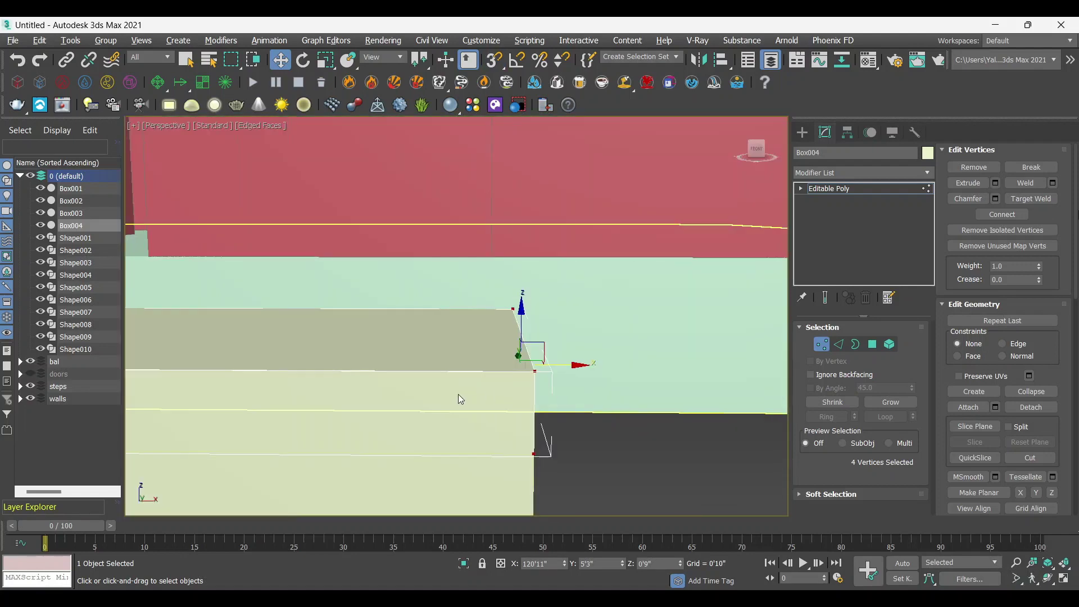
scroll(458, 393, down, 5)
mouse_move(457, 394)
alt+middle_down()
mouse_move(450, 389)
mouse_move(459, 390)
alt+middle_up()
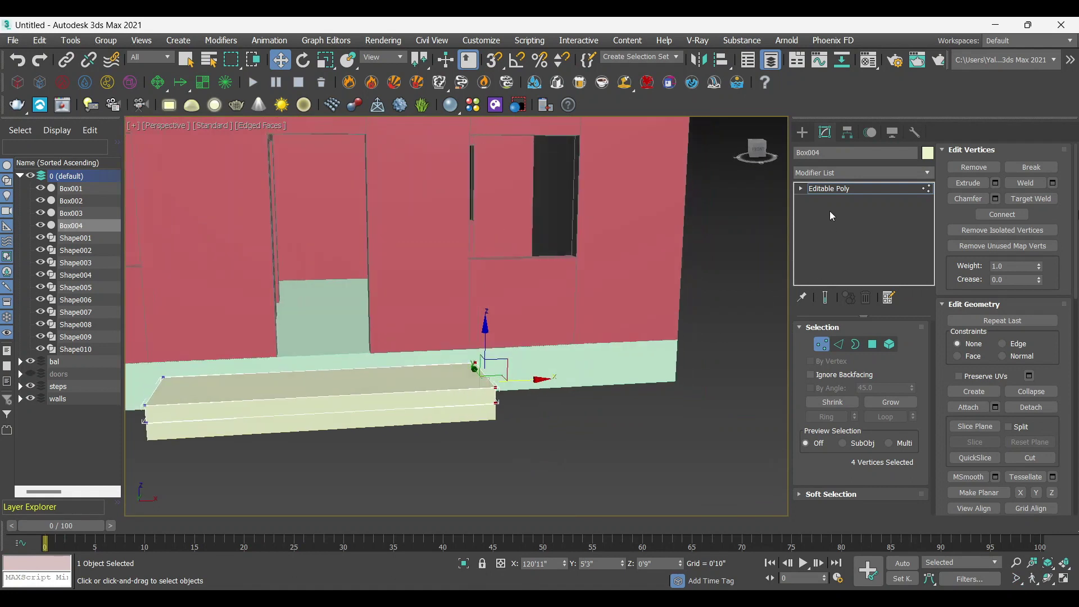
click(831, 188)
alt+middle_drag(602, 344, 585, 366)
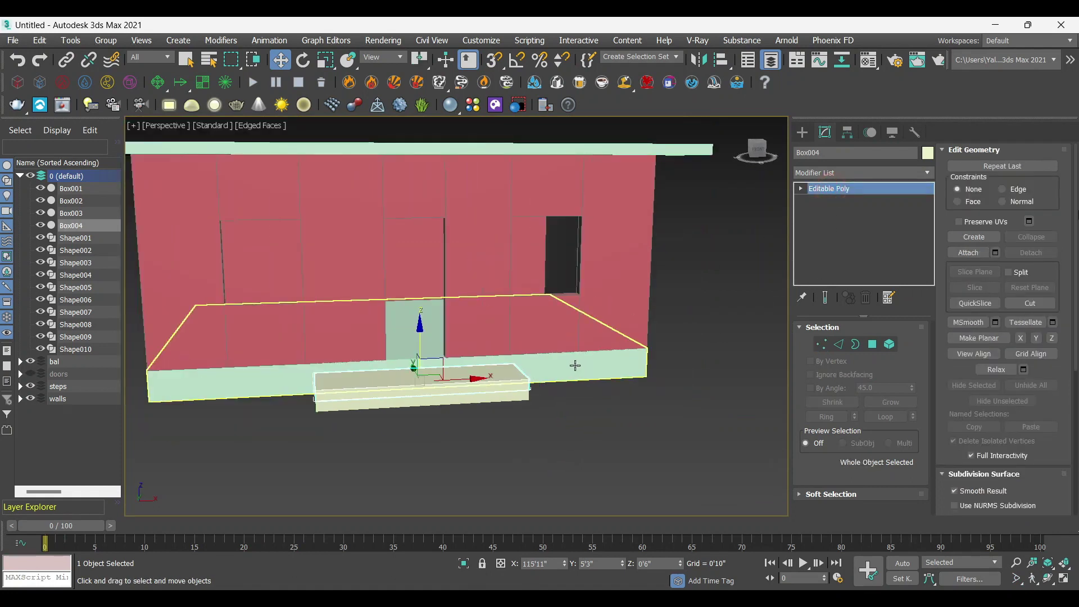
key(Delete)
Step: Select and delete the original front step slab Box003
click(450, 402)
scroll(459, 442, up, 2)
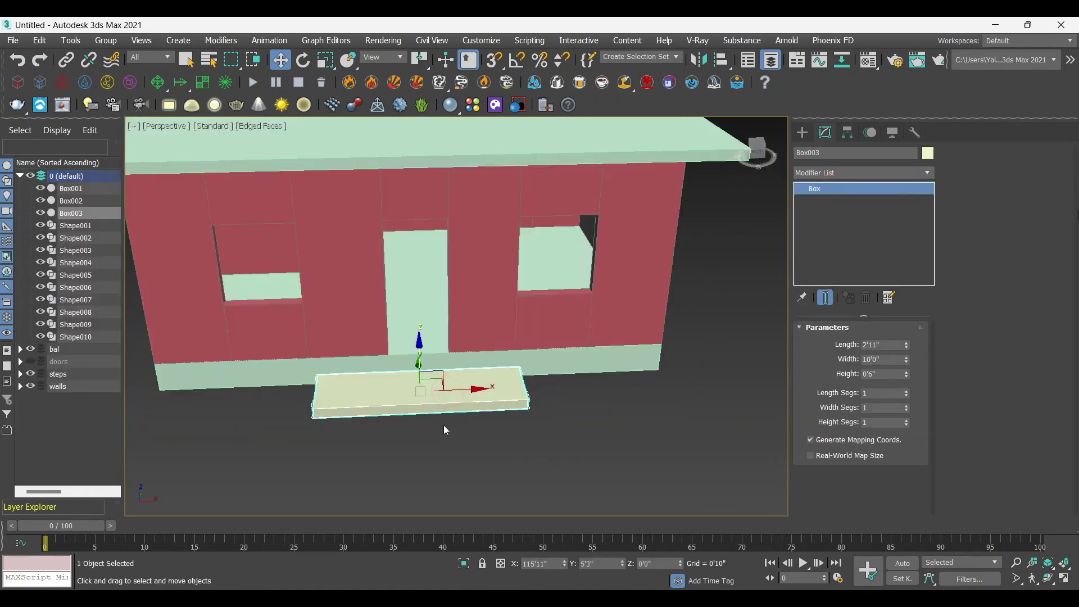
scroll(451, 426, up, 2)
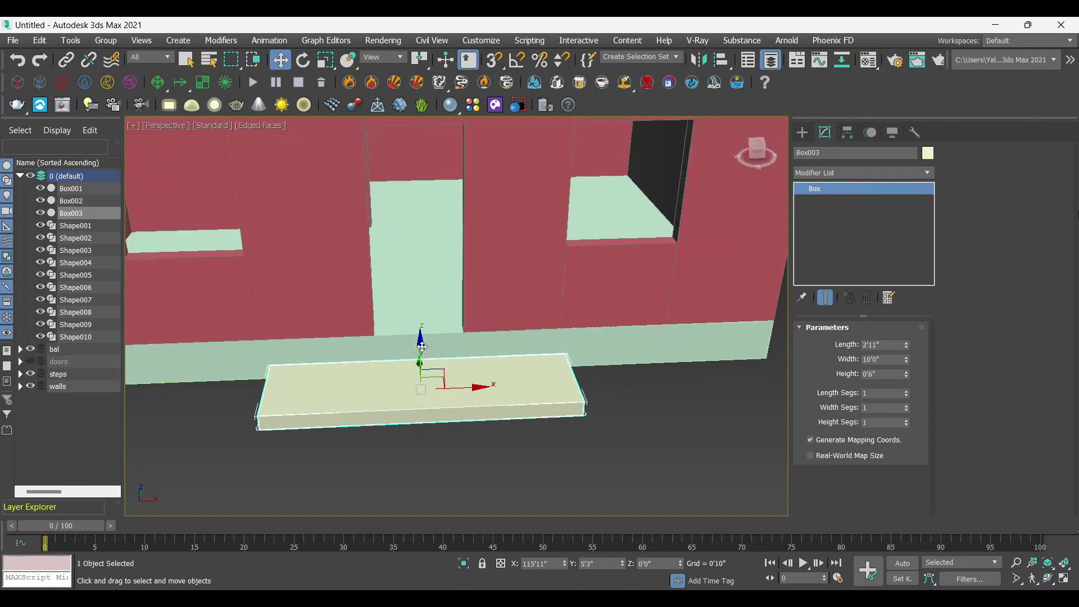
key(Delete)
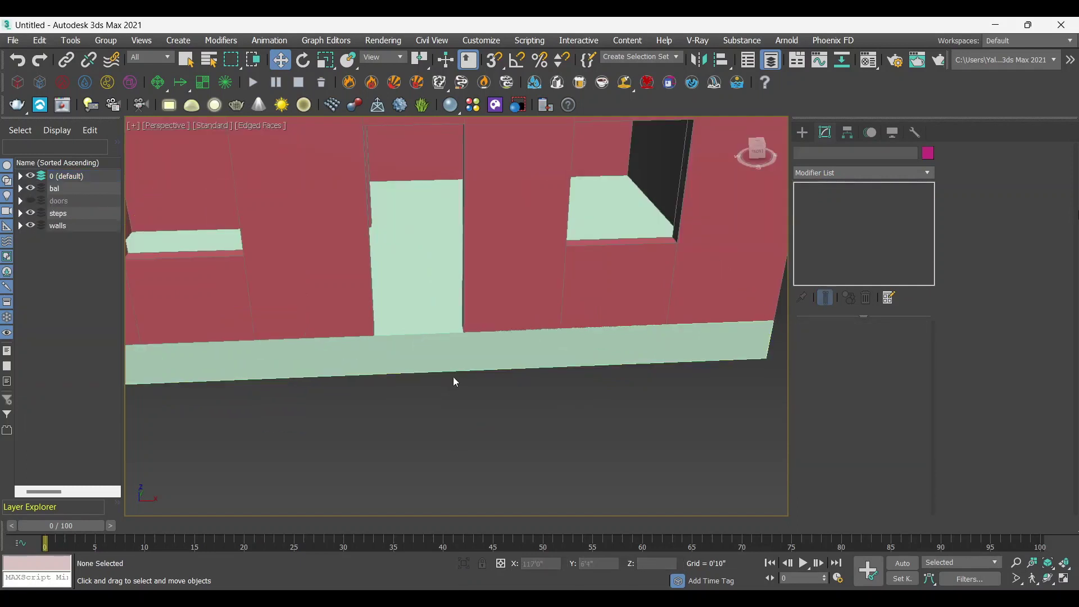
scroll(483, 377, down, 5)
scroll(411, 382, down, 1)
alt+middle_drag(411, 383, 184, 264)
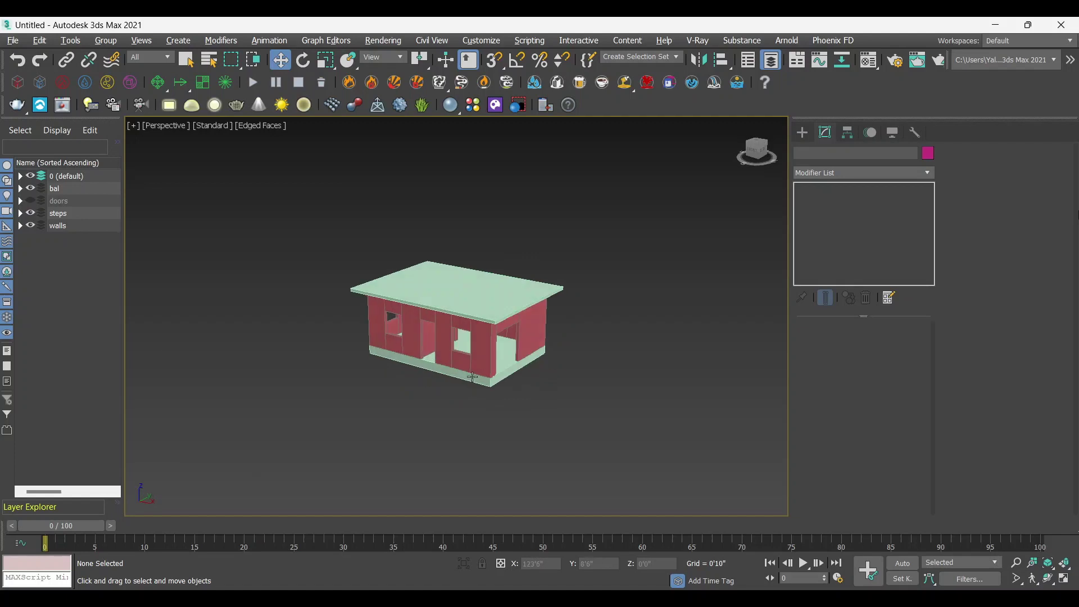
Step: Undo the deletions to restore the step slabs and select the front step
key(ctrl+z)
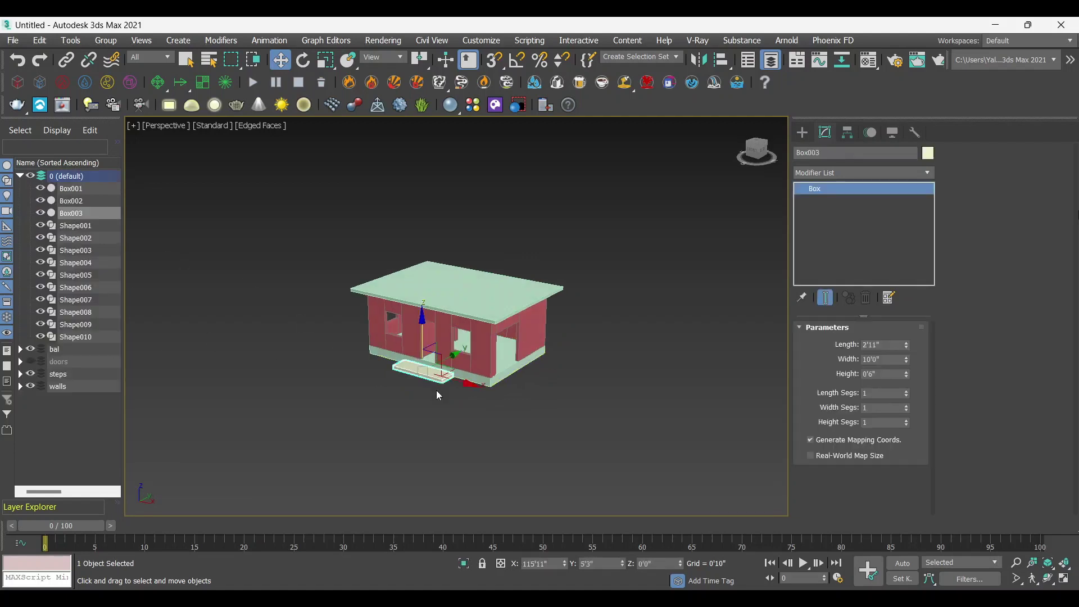
click(438, 394)
key(ctrl+z)
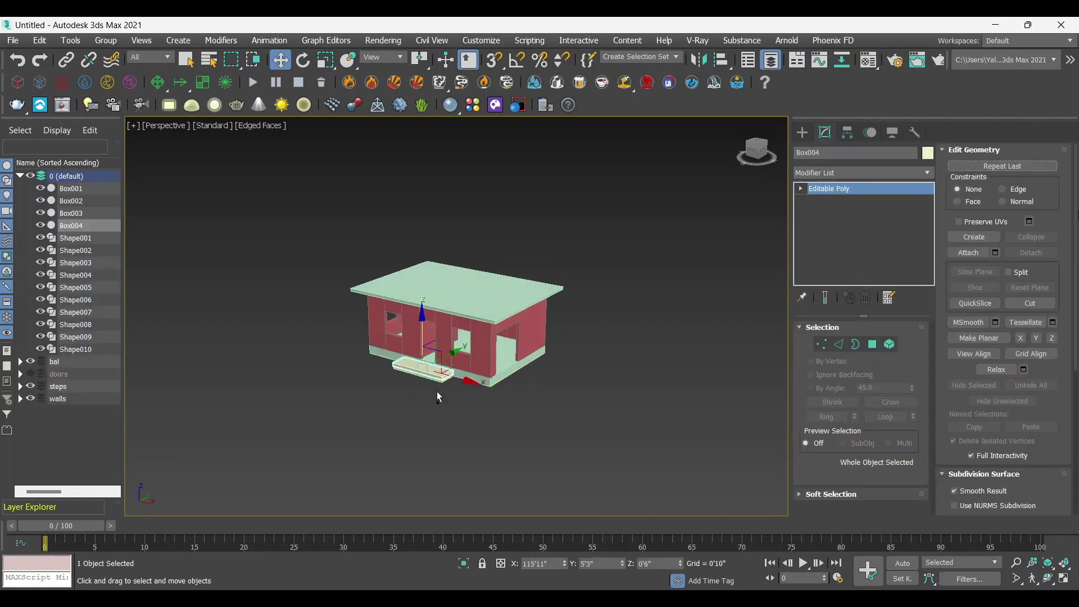
click(437, 391)
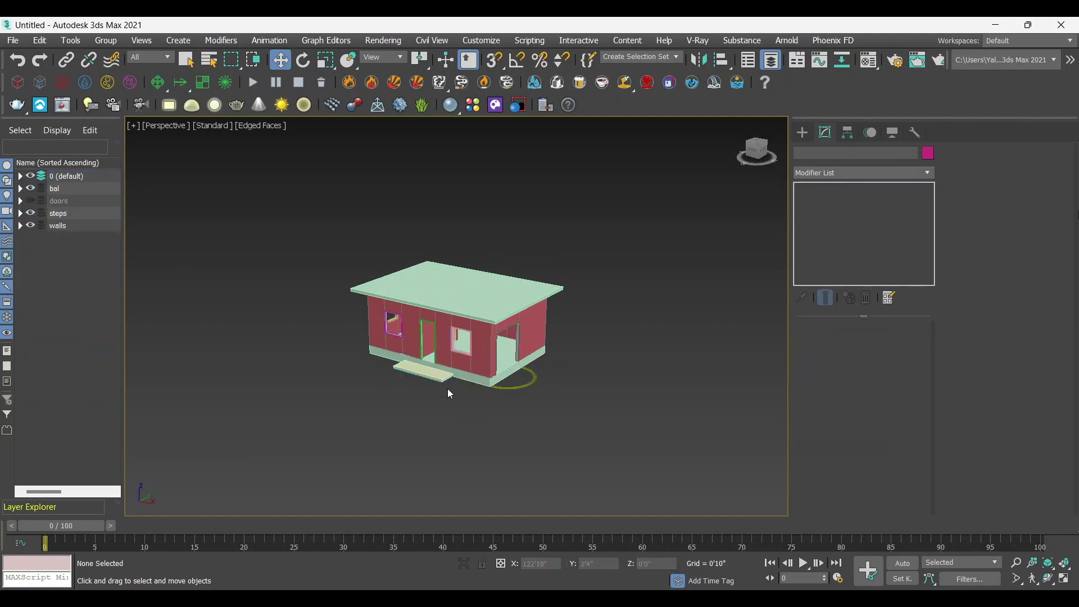
alt+middle_drag(448, 389, 494, 413)
scroll(438, 380, up, 10)
click(438, 381)
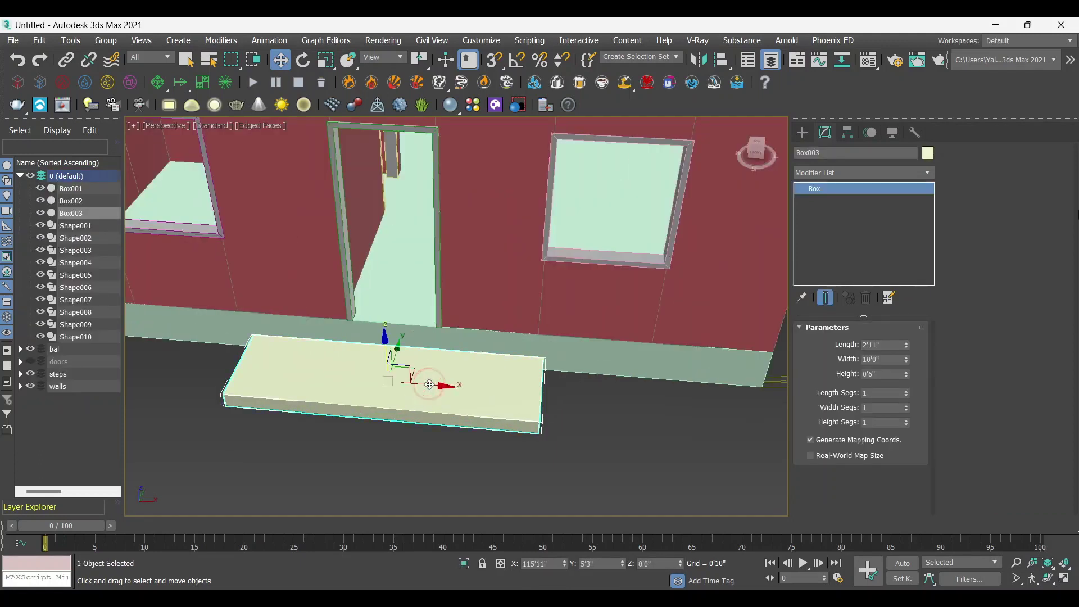
Step: Copy the 2'11" by 10'0" step as Box004 and vertex-snap it onto Box003
alt+middle_drag(429, 384, 432, 400)
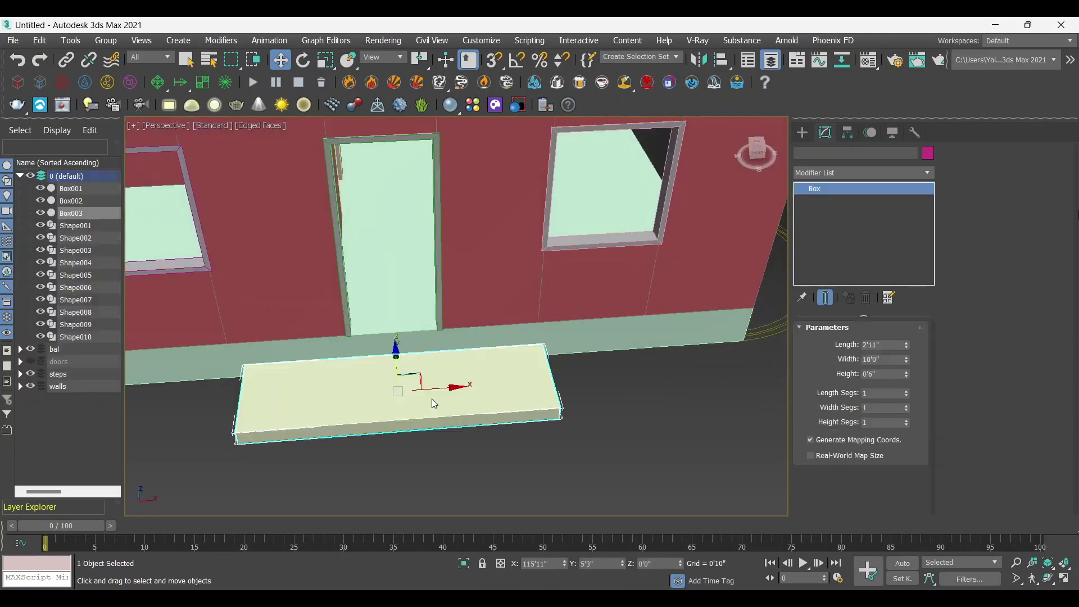
alt+middle_drag(568, 462, 397, 351)
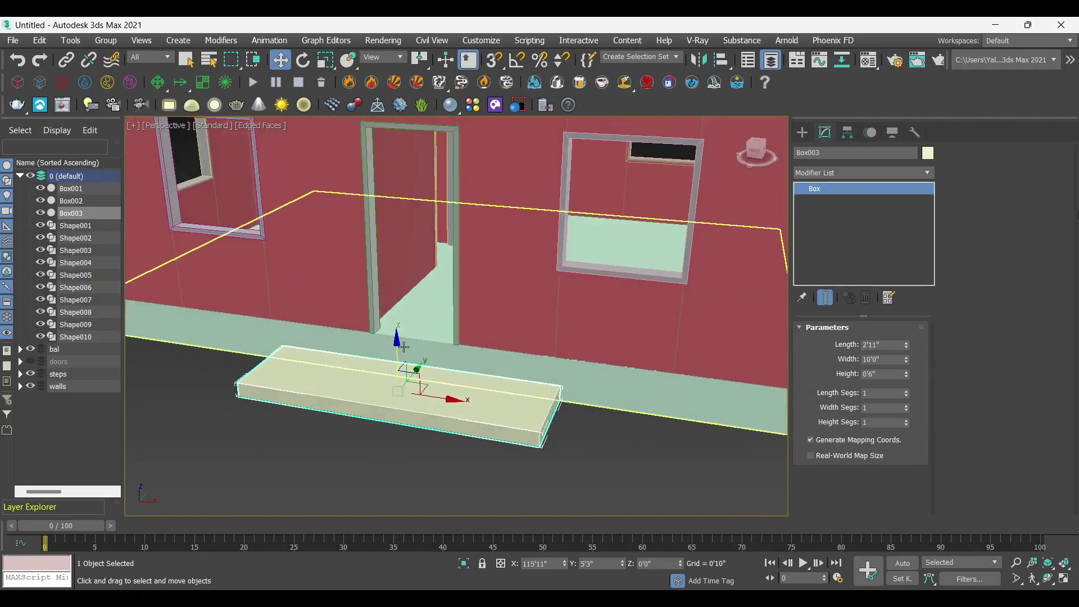
shift+drag(388, 349, 389, 316)
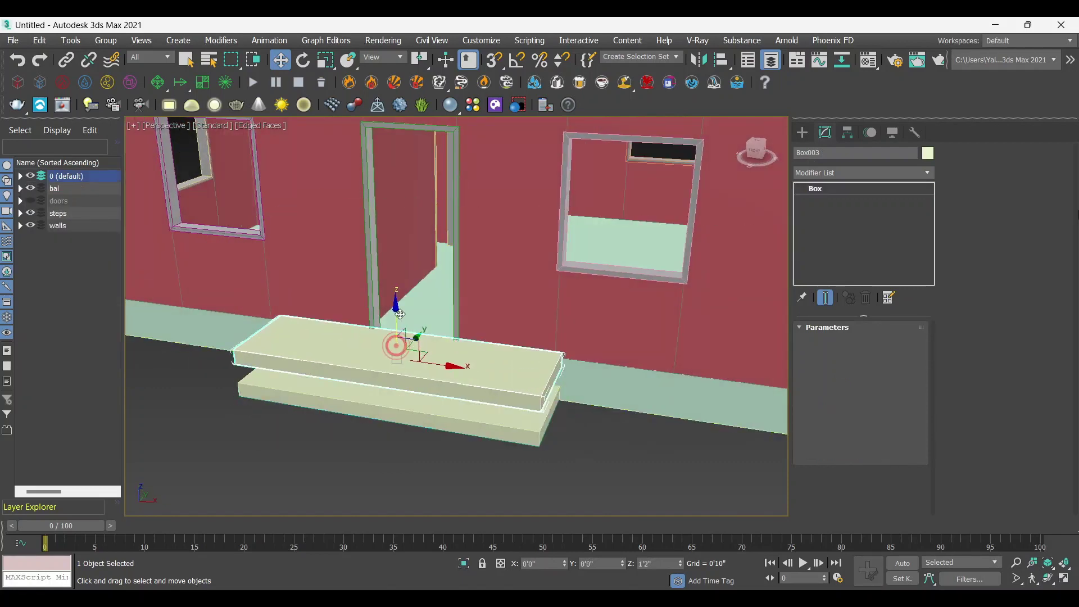
click(527, 368)
scroll(529, 394, up, 3)
scroll(531, 383, up, 3)
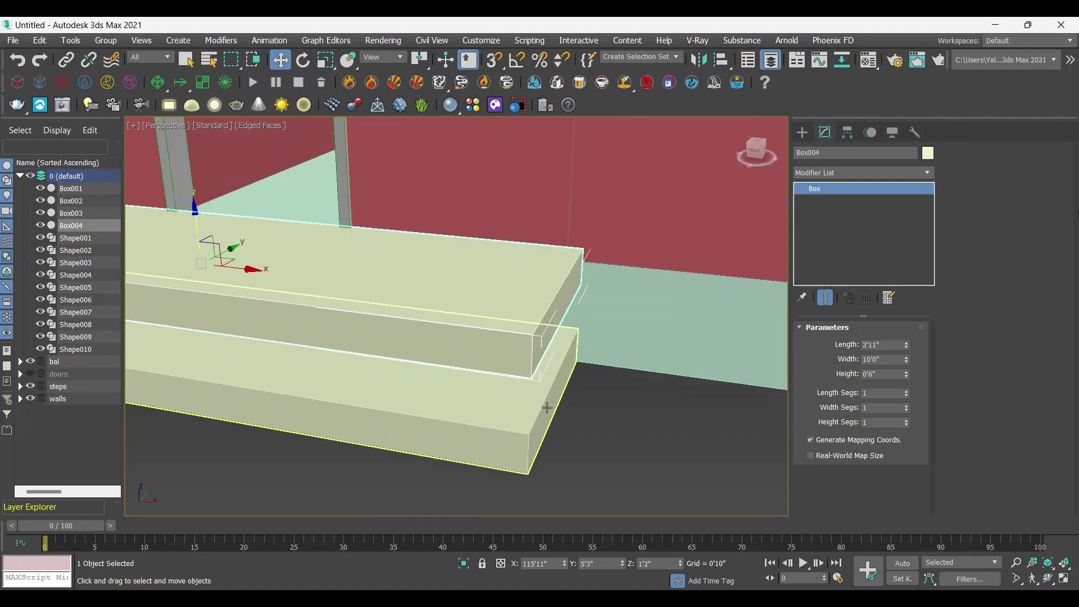
key(s)
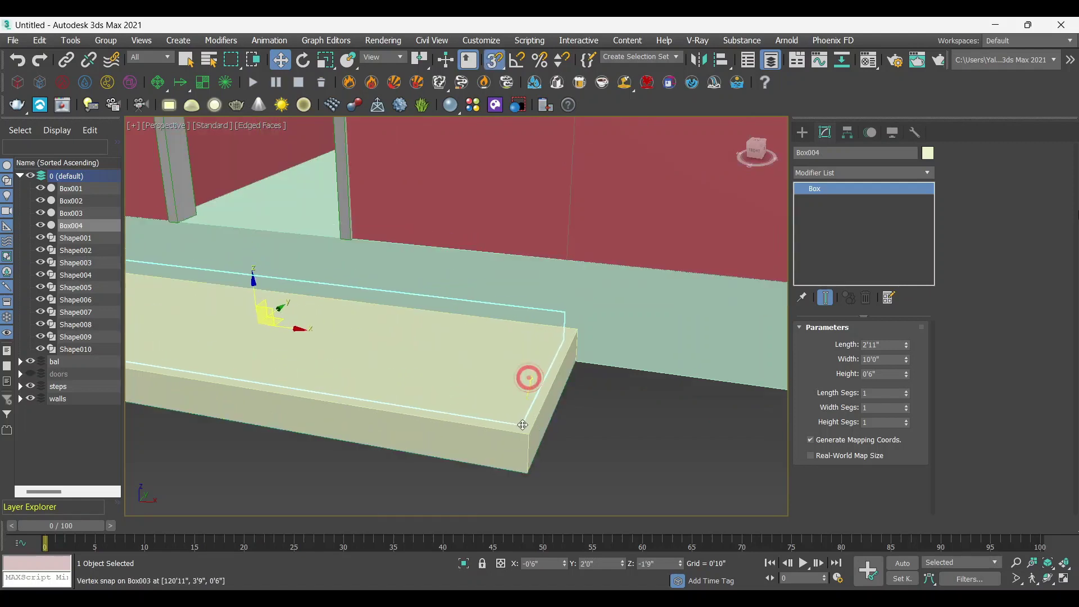
drag(529, 379, 528, 430)
key(alt+w)
key(alt+w)
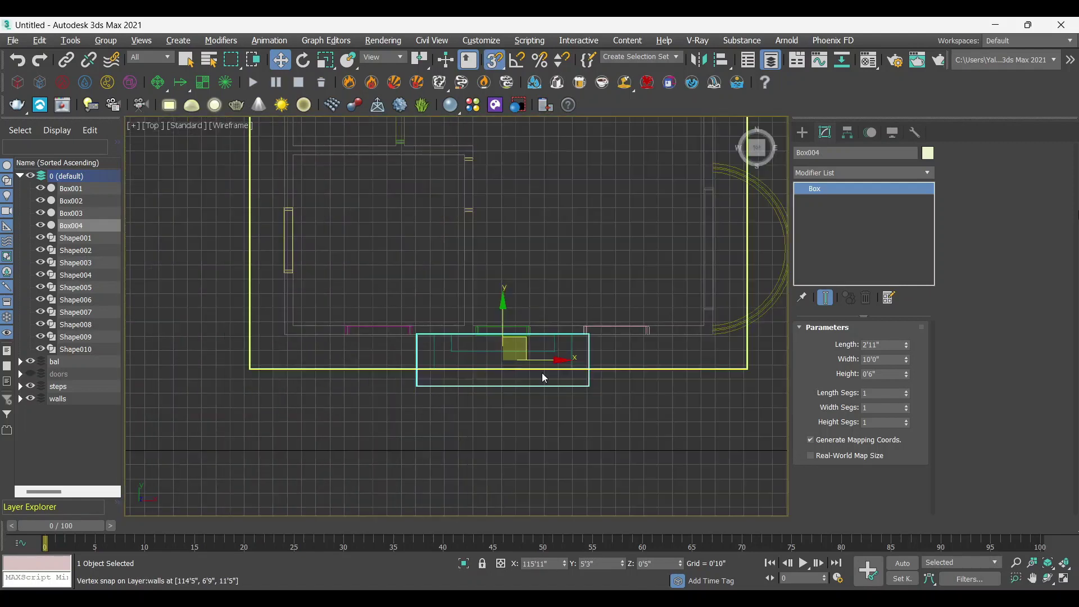
scroll(590, 388, up, 3)
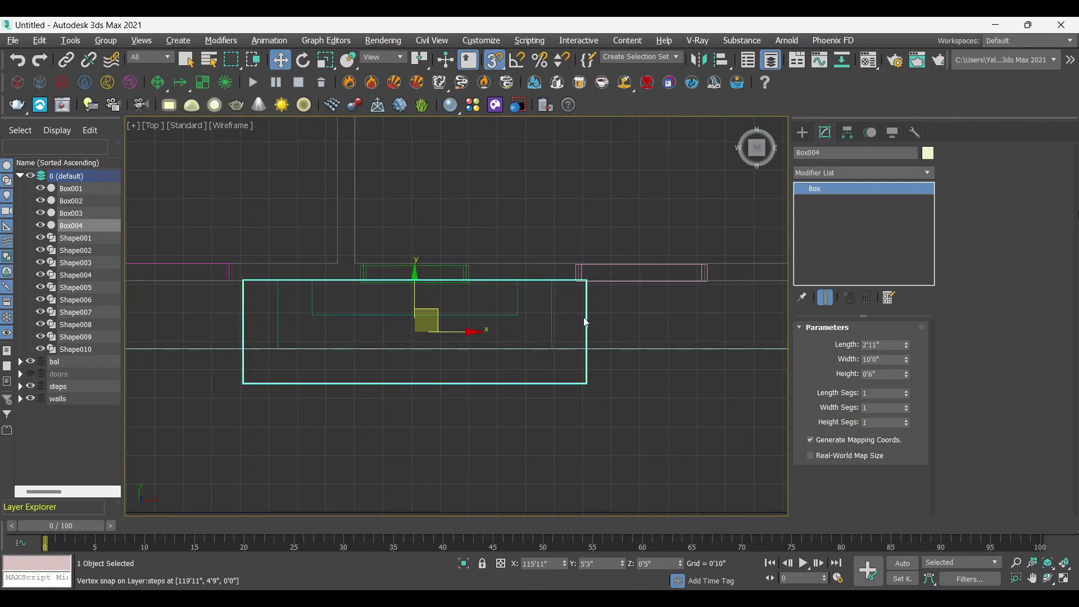
right_click(547, 325)
mouse_move(591, 469)
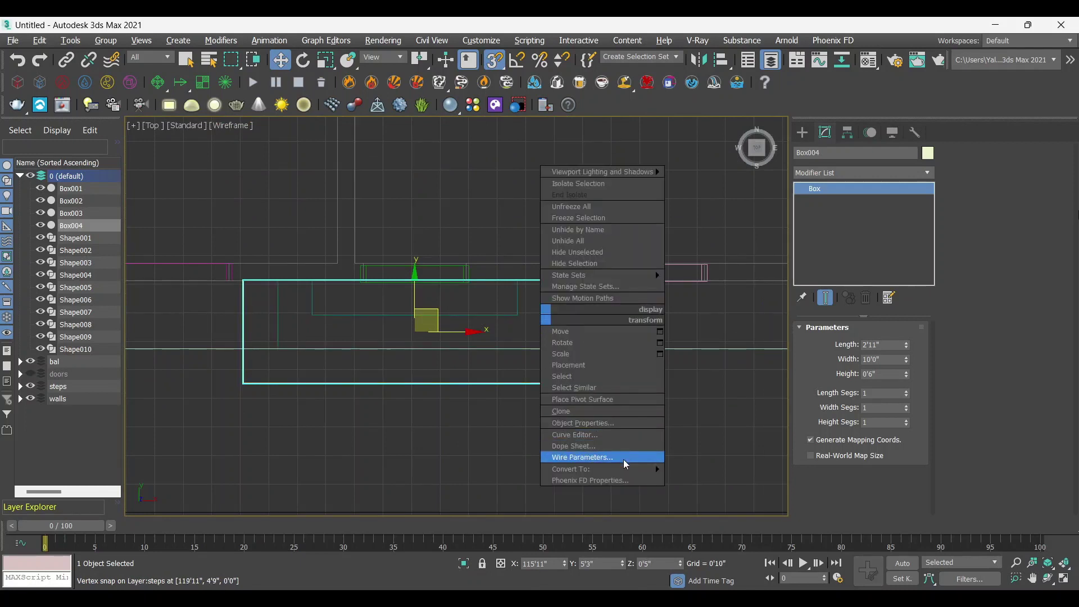
click(717, 480)
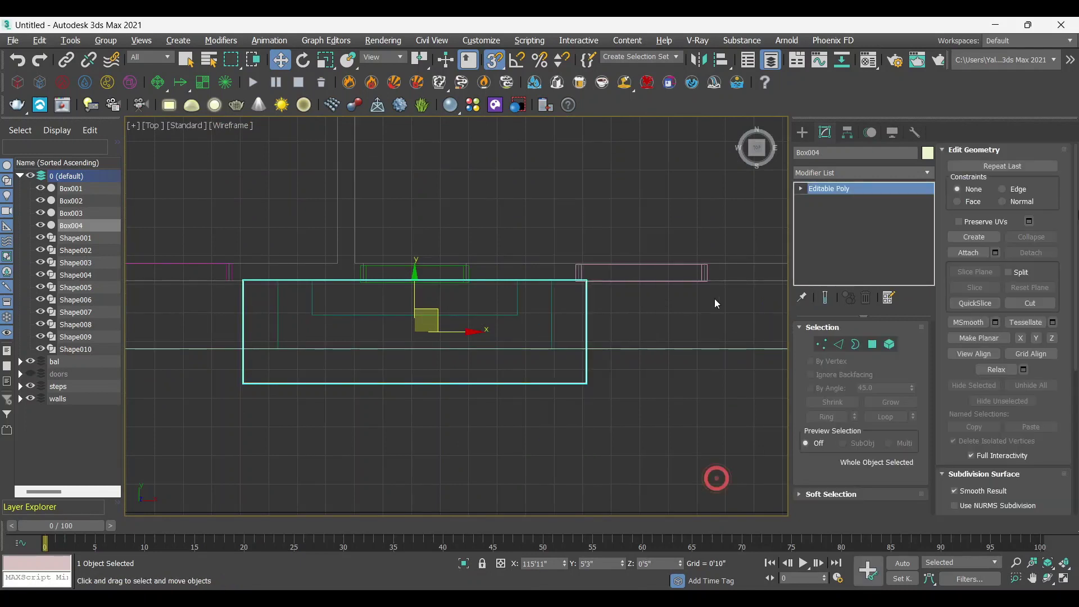
click(824, 347)
drag(635, 225, 561, 431)
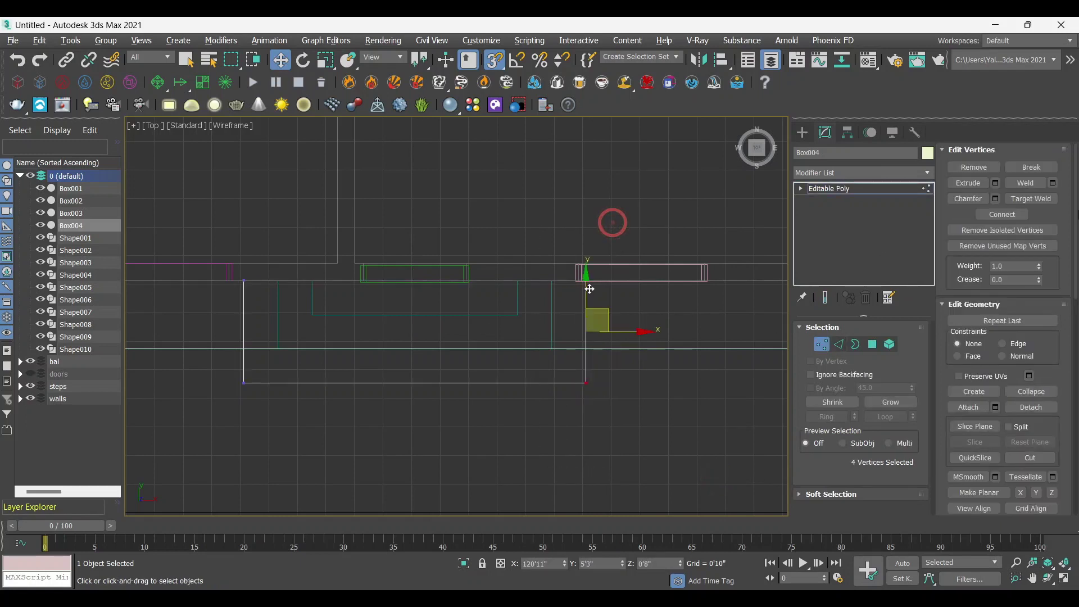
scroll(592, 284, up, 2)
mouse_move(584, 276)
mouse_down()
mouse_move(542, 276)
mouse_move(585, 276)
mouse_up()
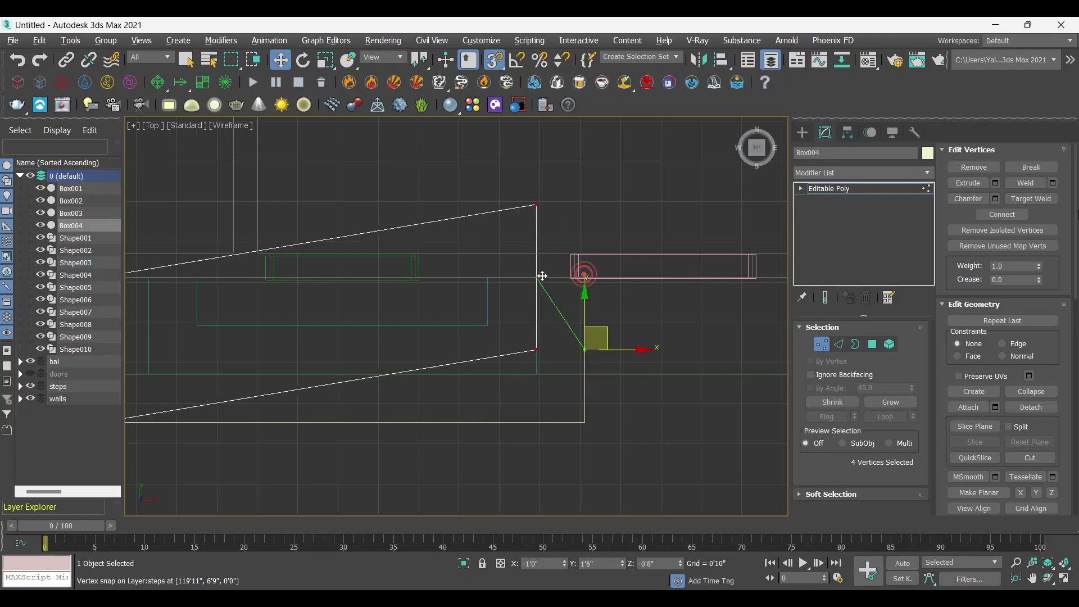
key(alt+w)
key(alt+w)
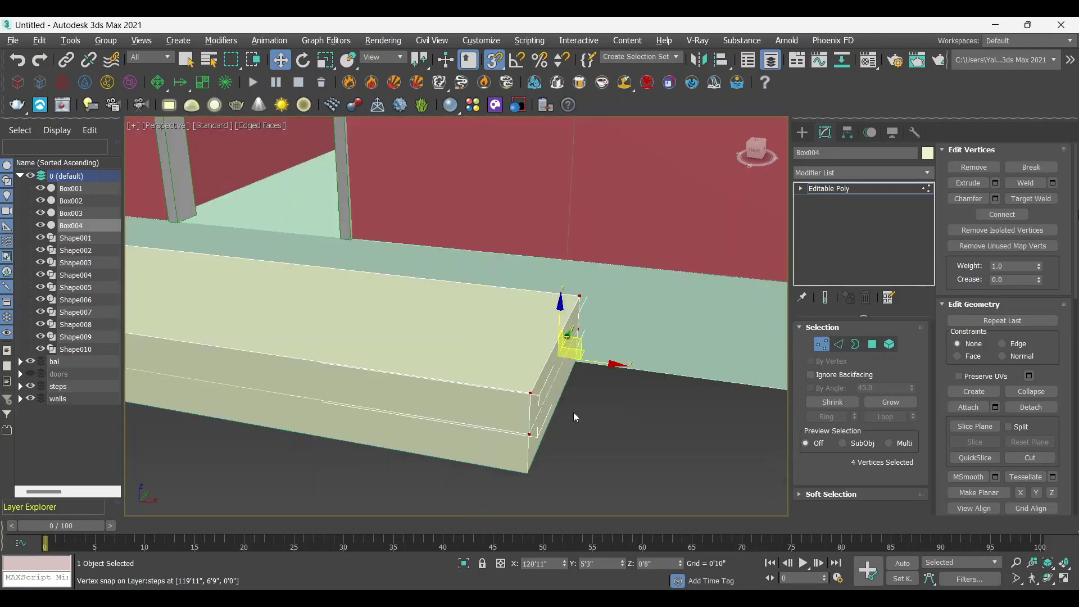
alt+middle_drag(574, 413, 545, 405)
key(alt+w)
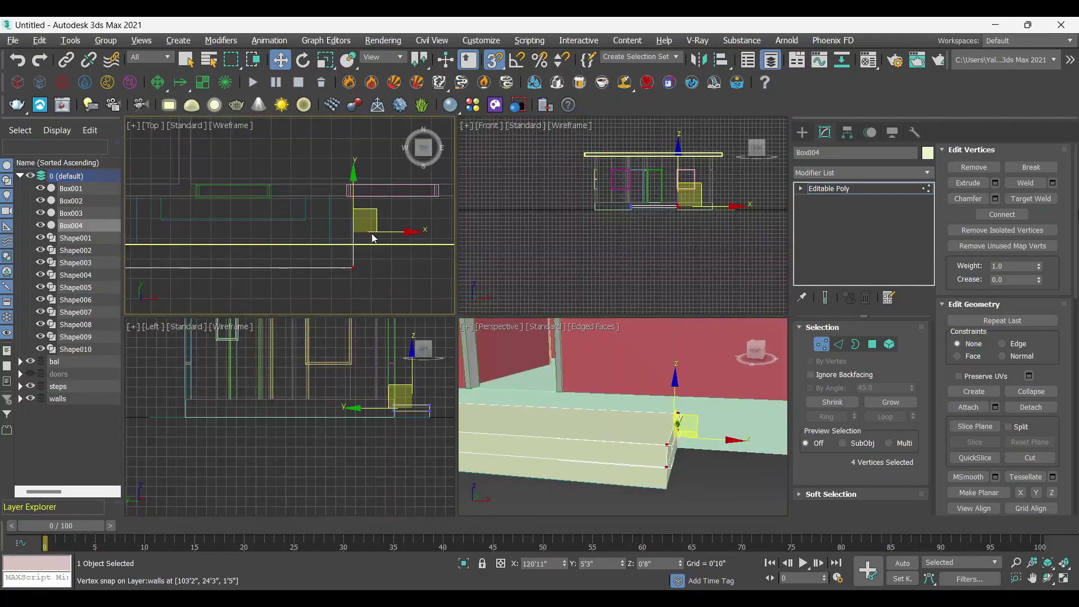
key(alt+w)
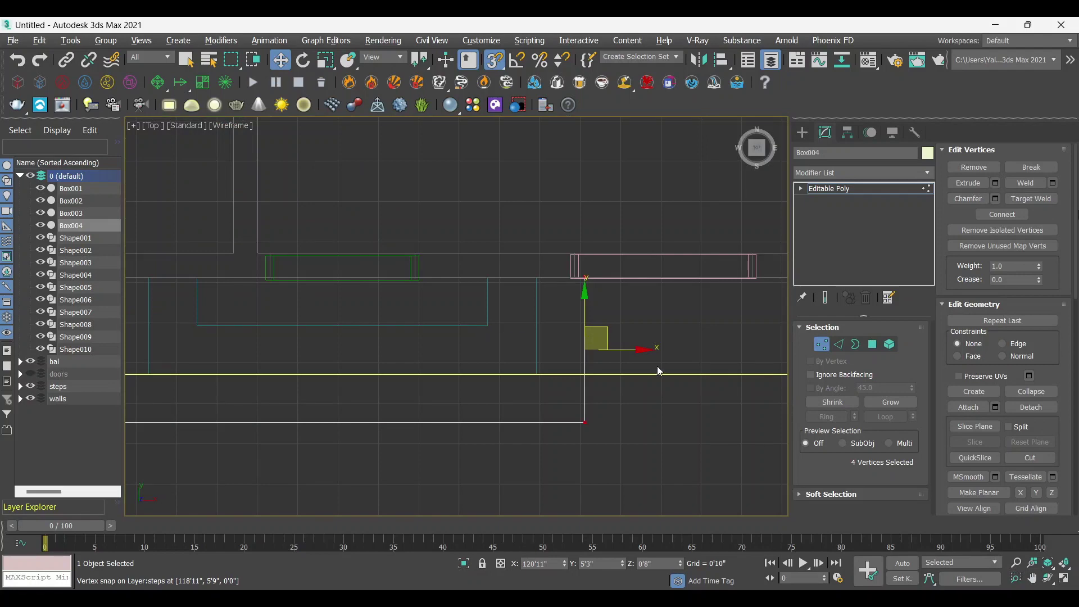
key(ctrl+z)
Step: Undo back to the plain box and set Box004's width to 8'0"
key(alt+w)
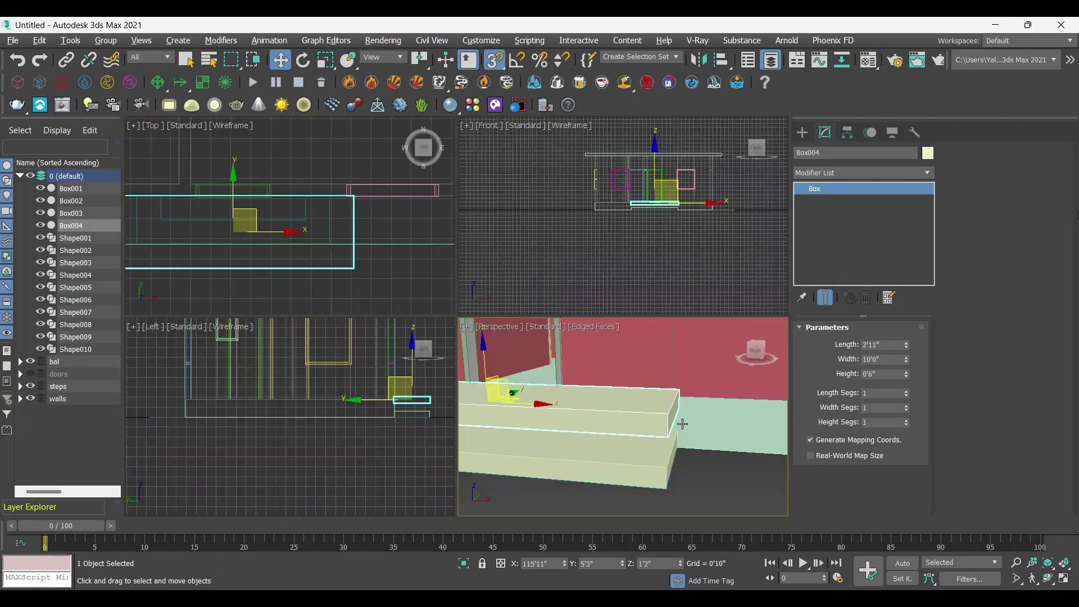
key(alt+w)
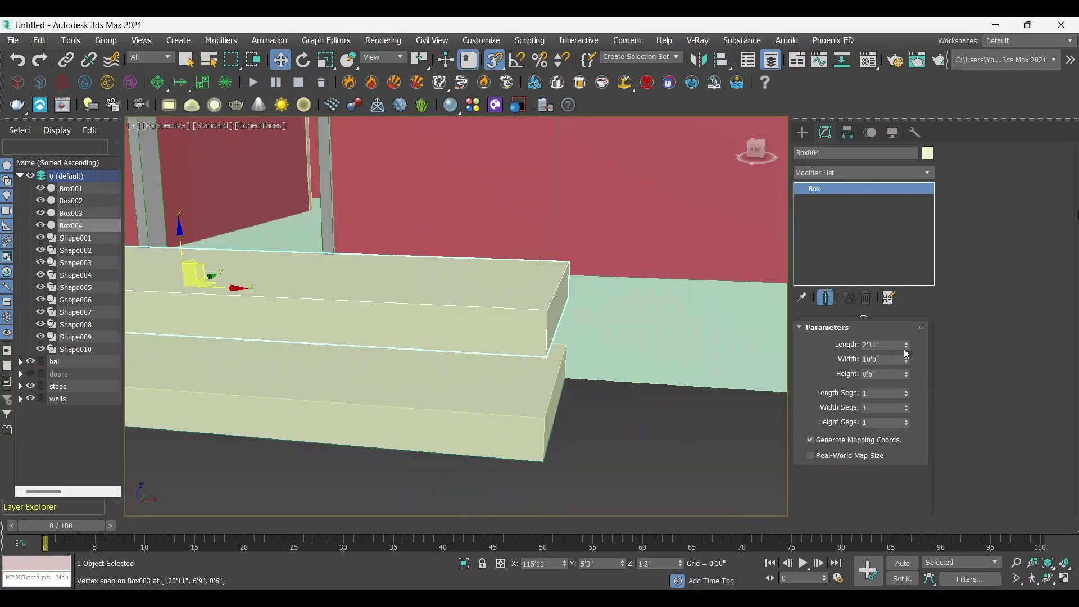
drag(905, 362, 896, 361)
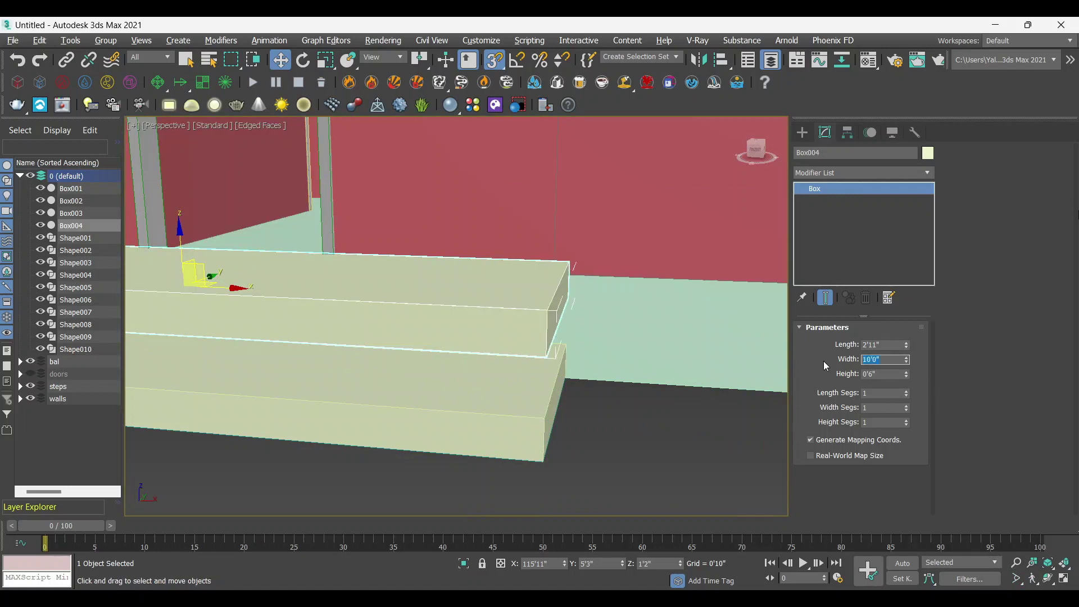
text(8)
key(Return)
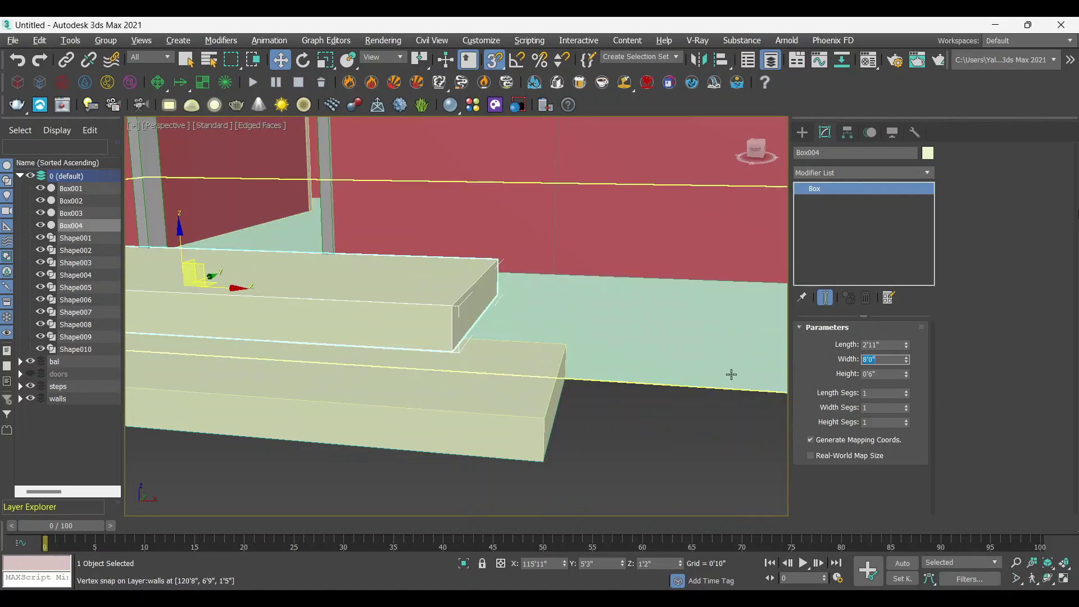
Step: Lower the step box and check its placement in the Top and Perspective views
mouse_move(455, 369)
middle_down()
mouse_move(385, 410)
mouse_move(552, 373)
middle_up()
drag(329, 235, 327, 329)
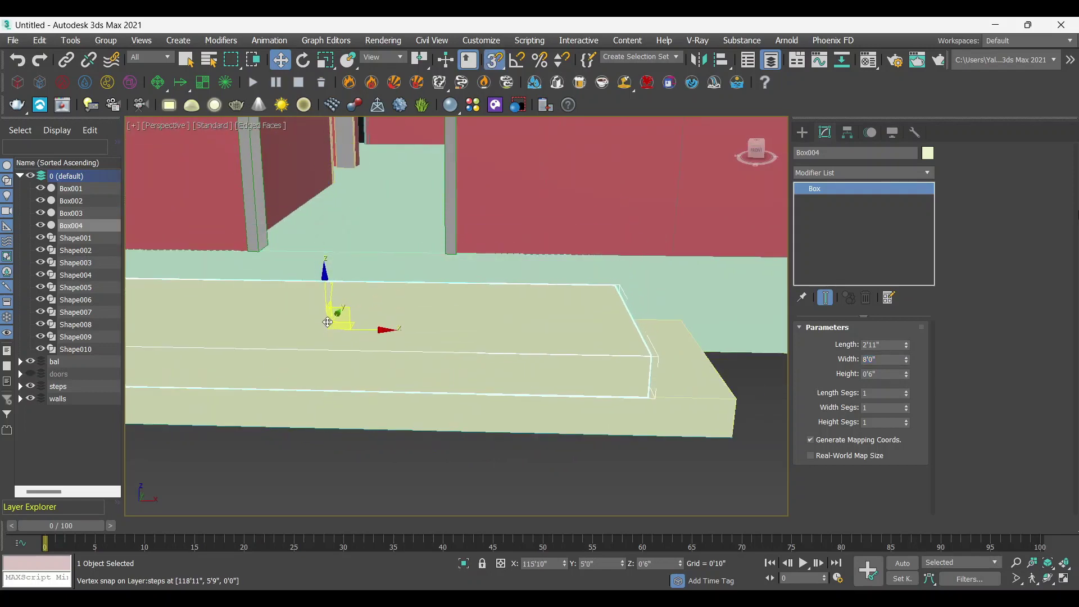
key(alt+w)
right_click(295, 231)
key(alt+w)
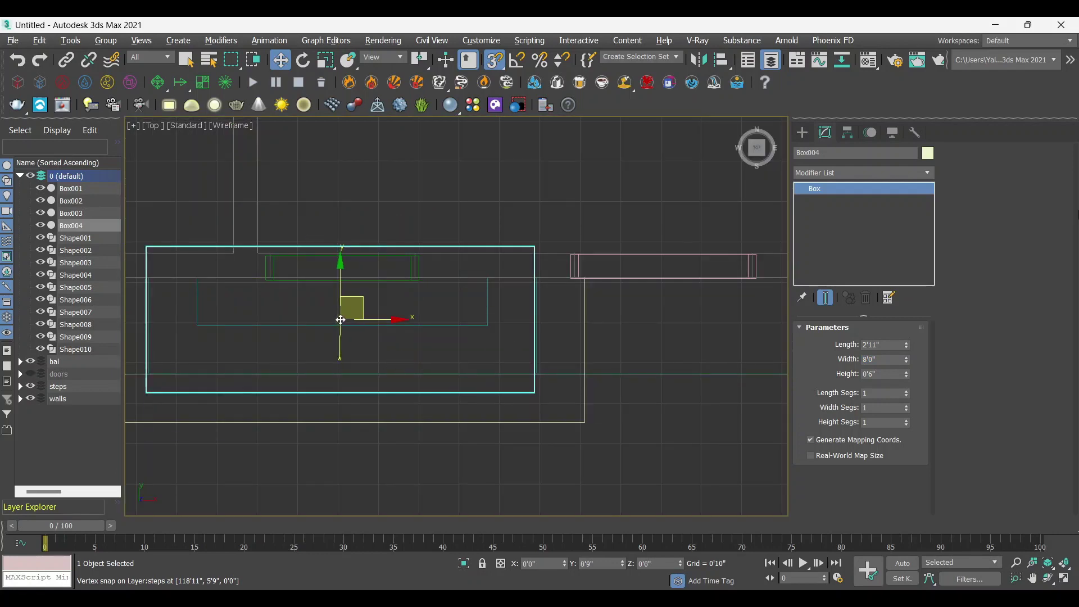
drag(343, 322, 341, 318)
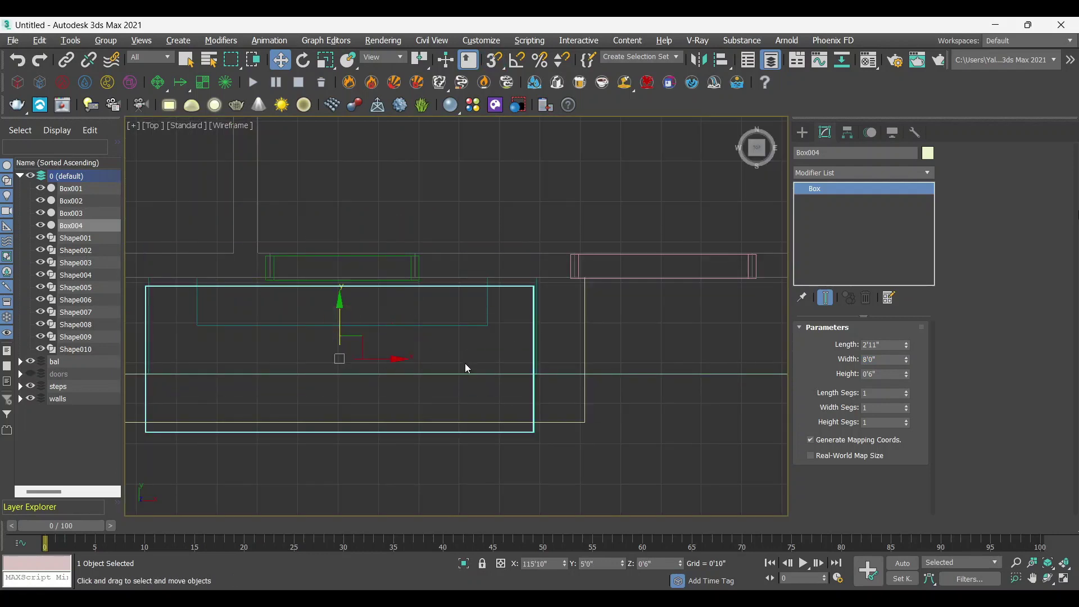
key(alt+w)
right_click(491, 394)
key(alt+w)
Step: Undo the width and position changes, then reapply the 8'0" width to Box004
key(ctrl+z)
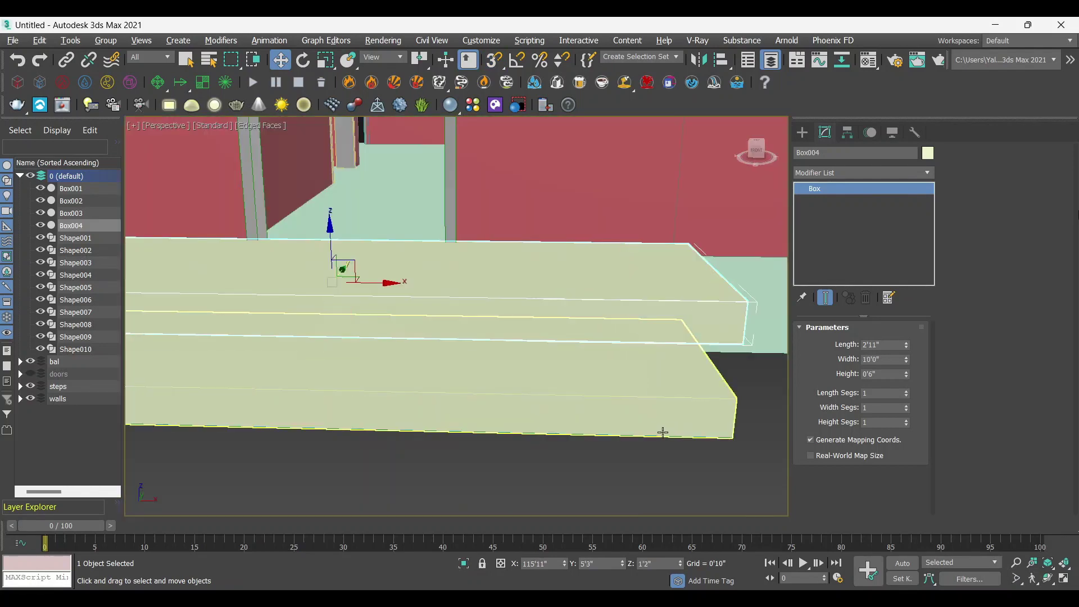
key(alt+w)
right_click(326, 276)
key(alt+w)
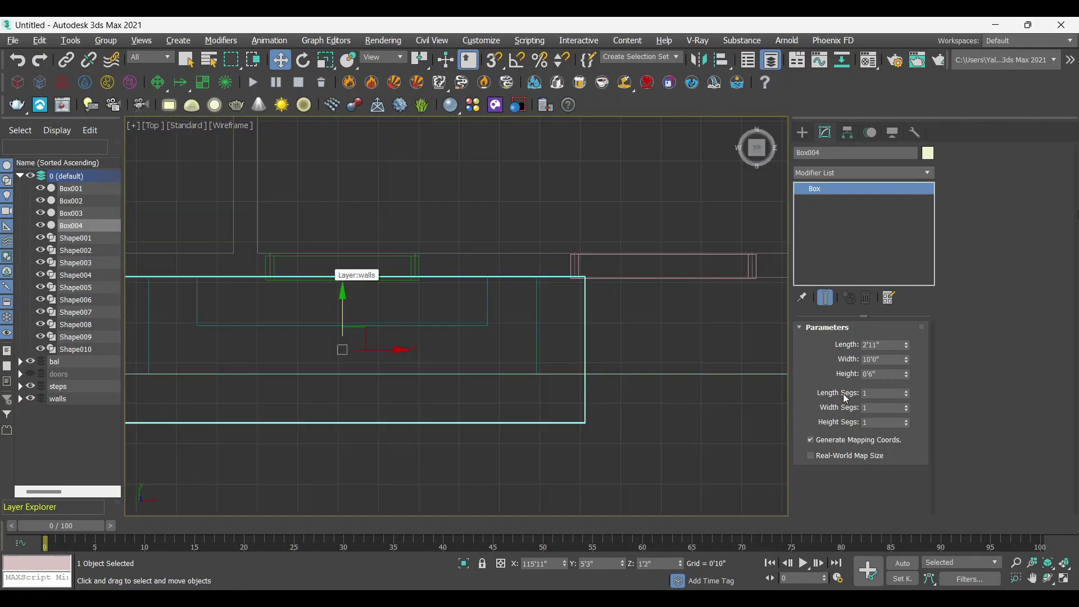
text(8)
key(Return)
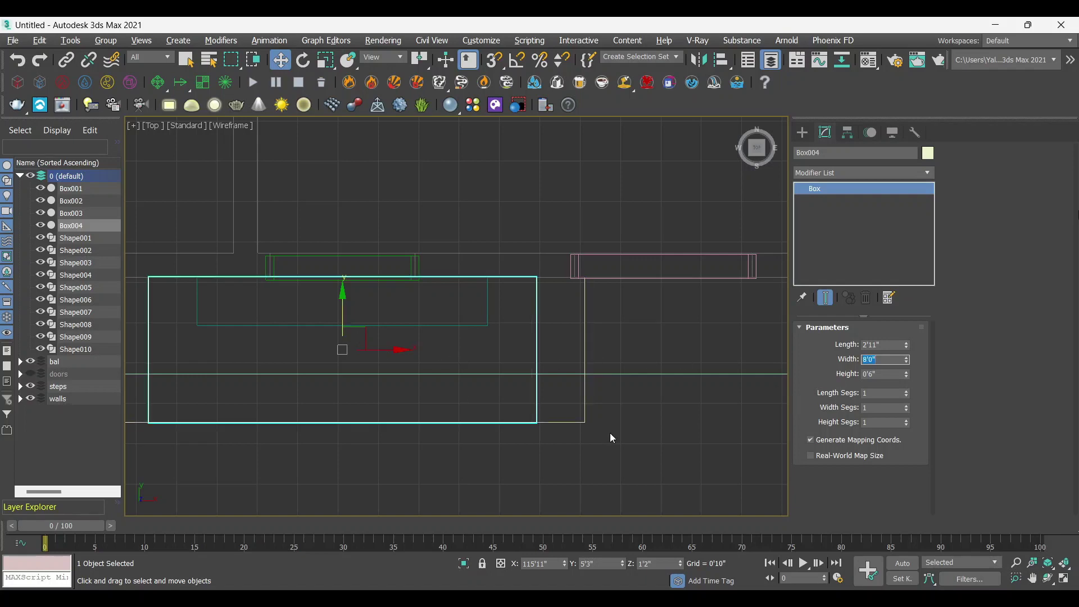
Step: Seat Box004 on Box003, then Shift-drag a copy one step higher
key(alt+w)
right_click(609, 414)
key(alt+w)
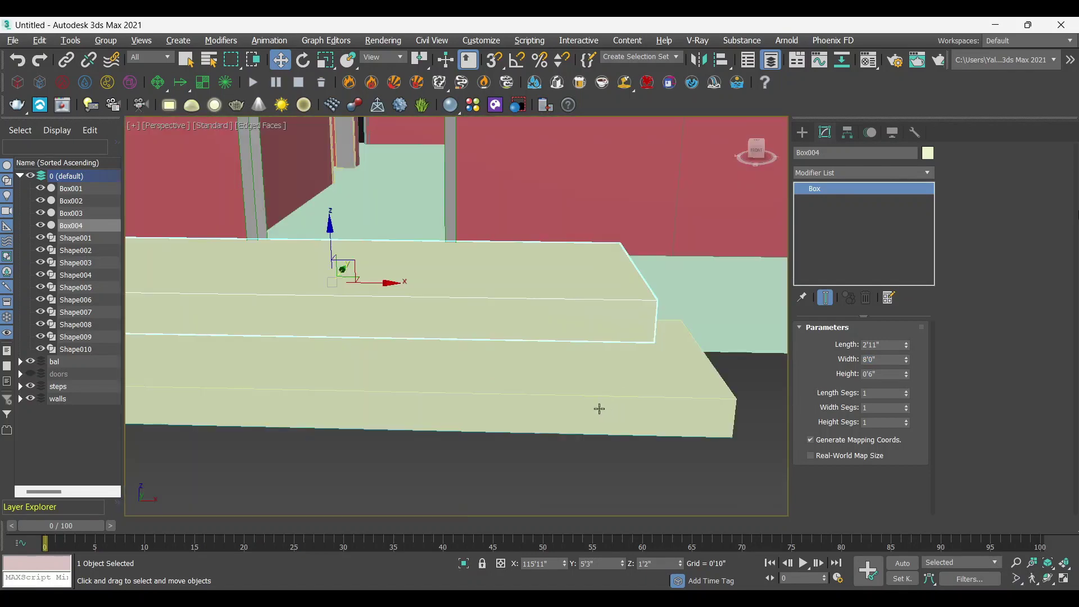
alt+middle_drag(448, 391, 329, 228)
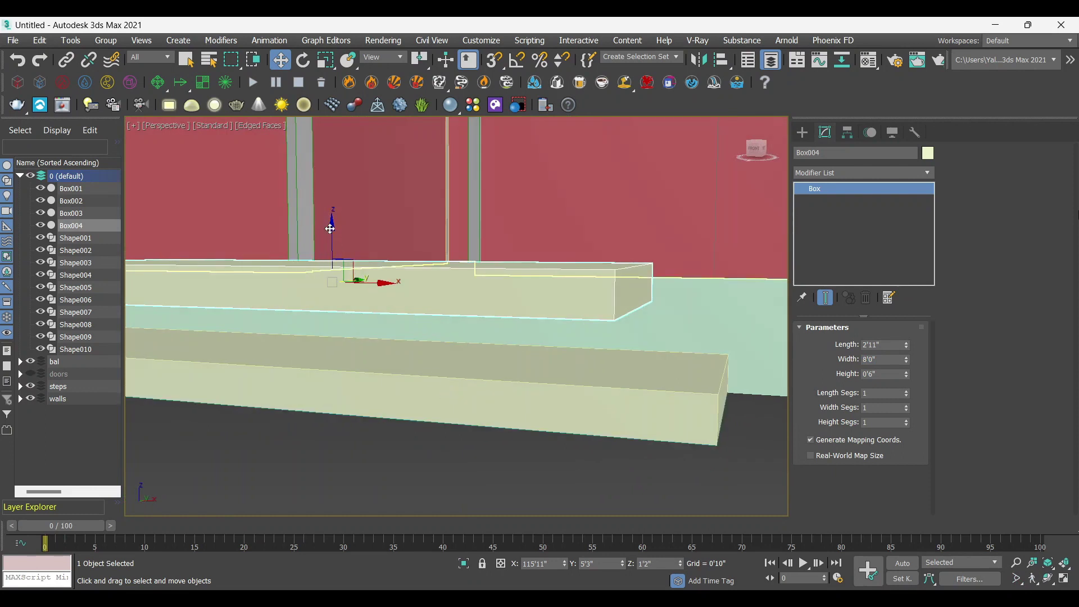
drag(329, 228, 327, 279)
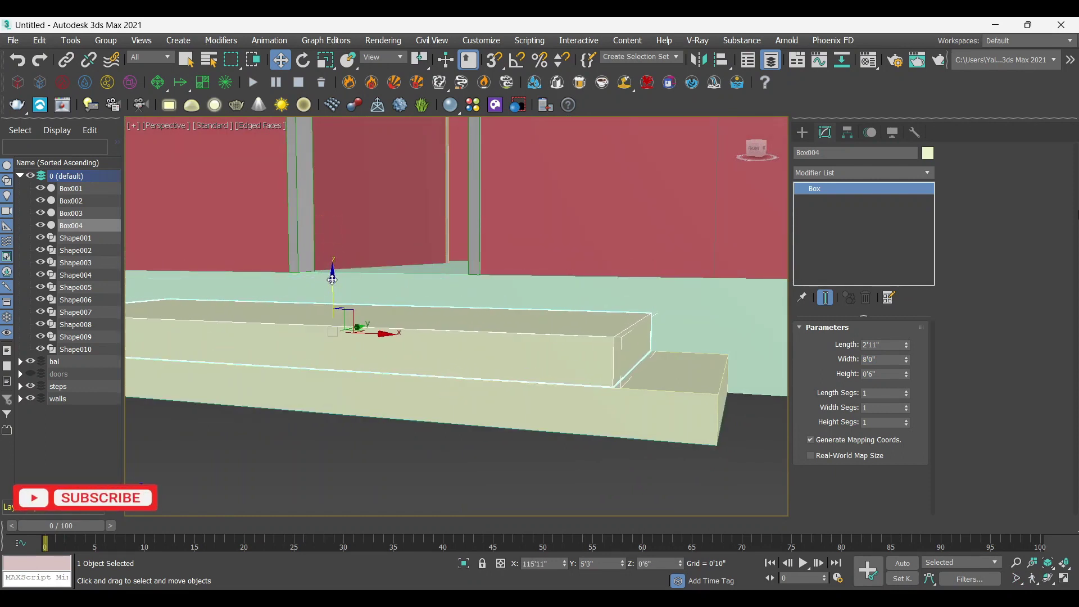
drag(327, 278, 335, 231)
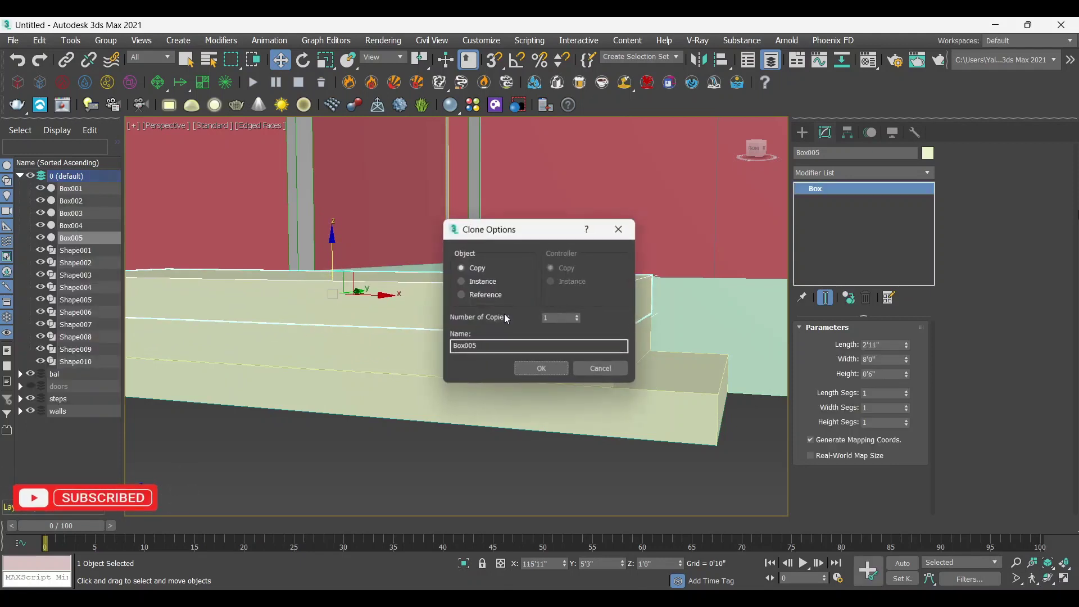
Step: Make the copy Box005 6'0" wide and 1'0" long, sliding it back toward the wall
click(548, 368)
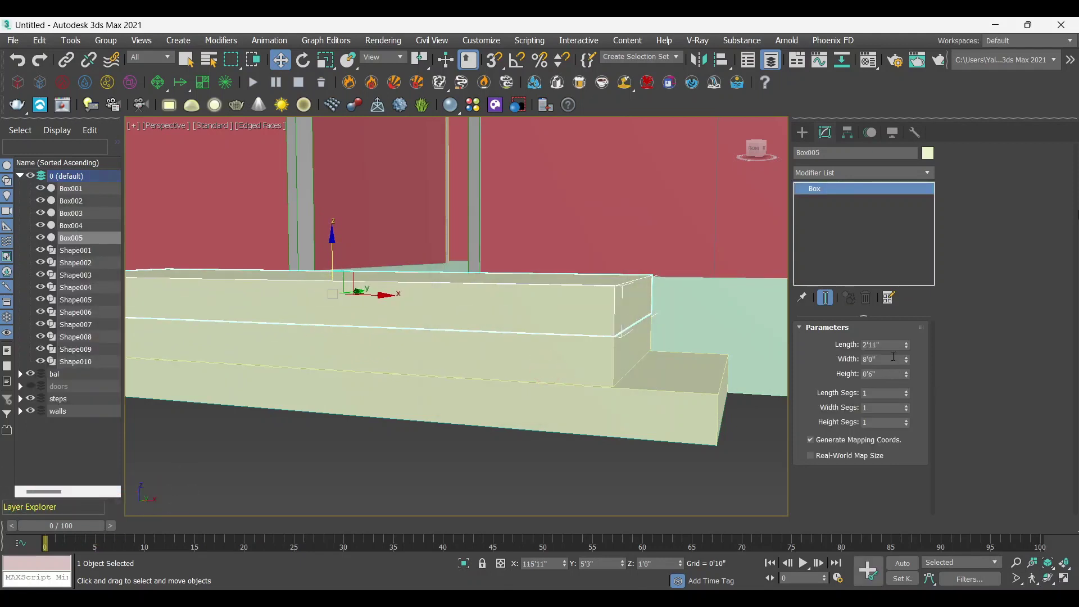
text(6)
key(Return)
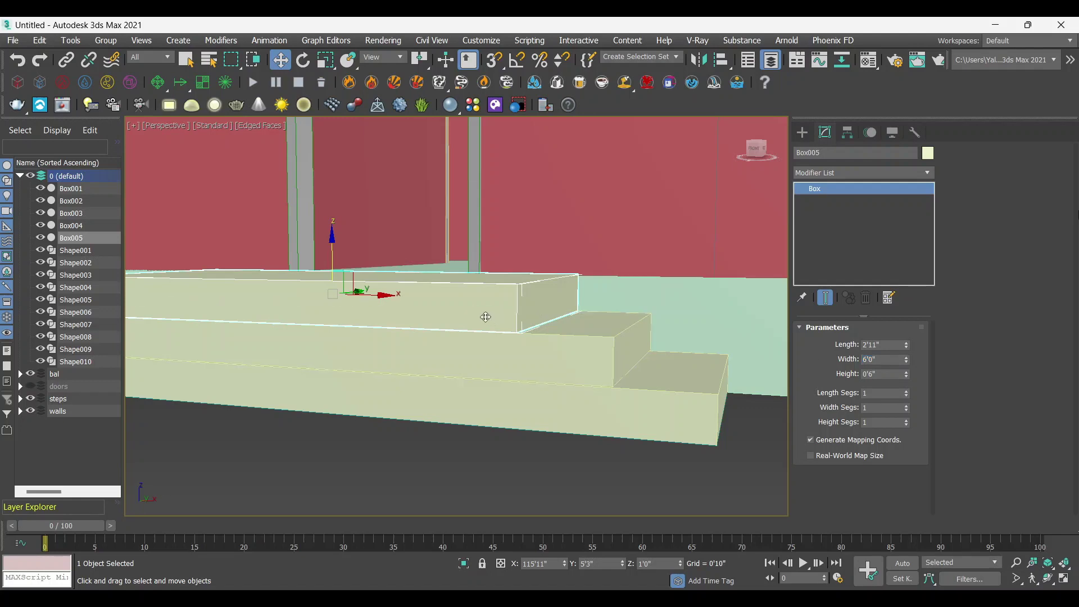
key(alt+w)
right_click(368, 246)
key(alt+w)
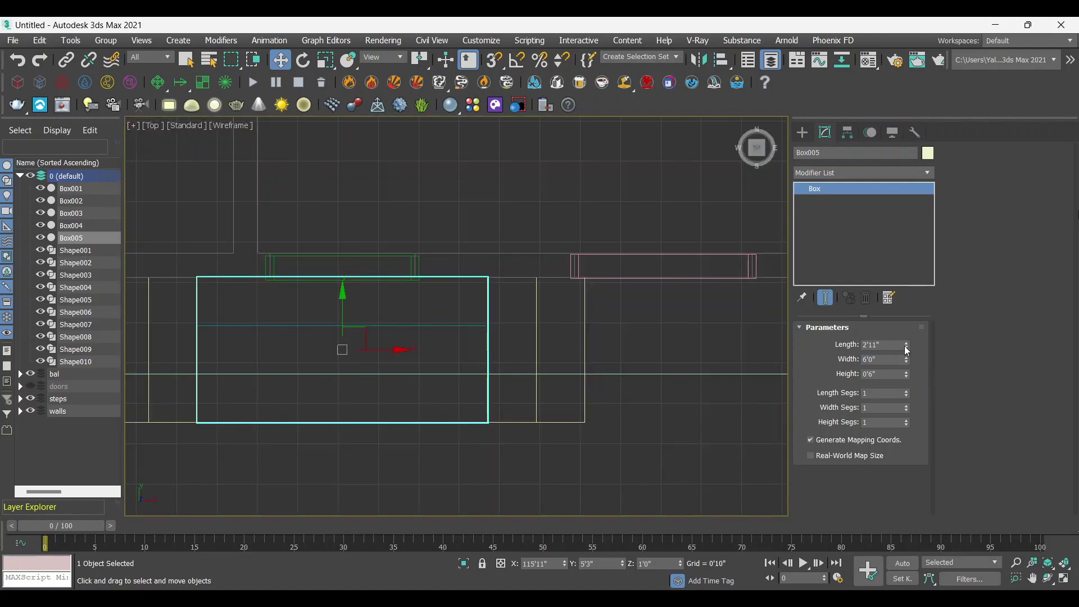
text(1)
key(Return)
drag(344, 297, 356, 247)
key(alt+w)
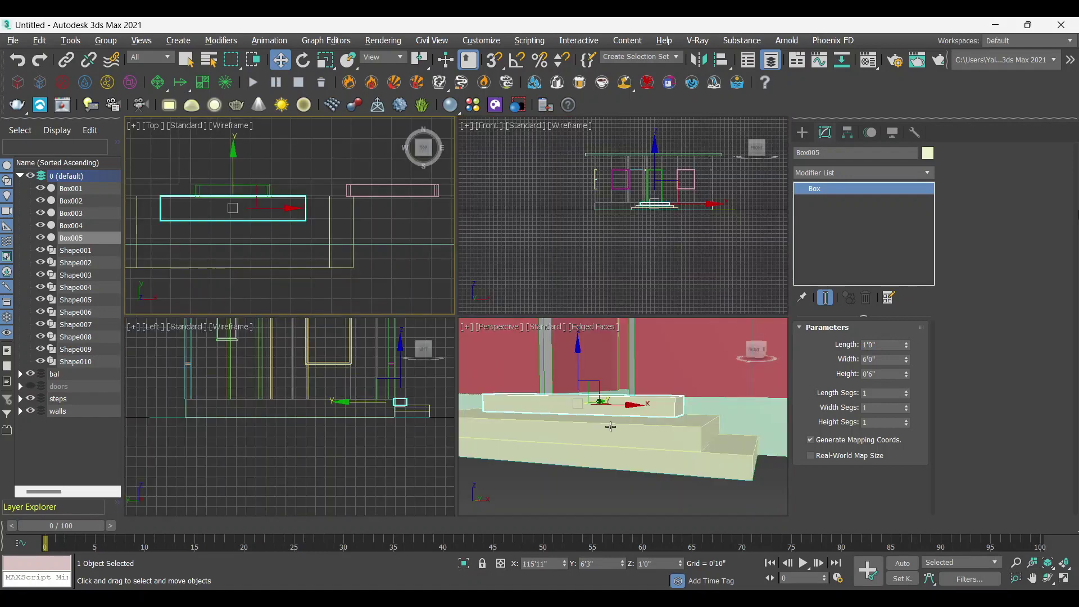
Step: Keep middle step Box004 at 8'0" wide and set its length to 2'0"
key(alt+w)
click(513, 354)
mouse_move(513, 354)
alt+middle_down()
mouse_move(524, 404)
mouse_move(562, 405)
alt+middle_up()
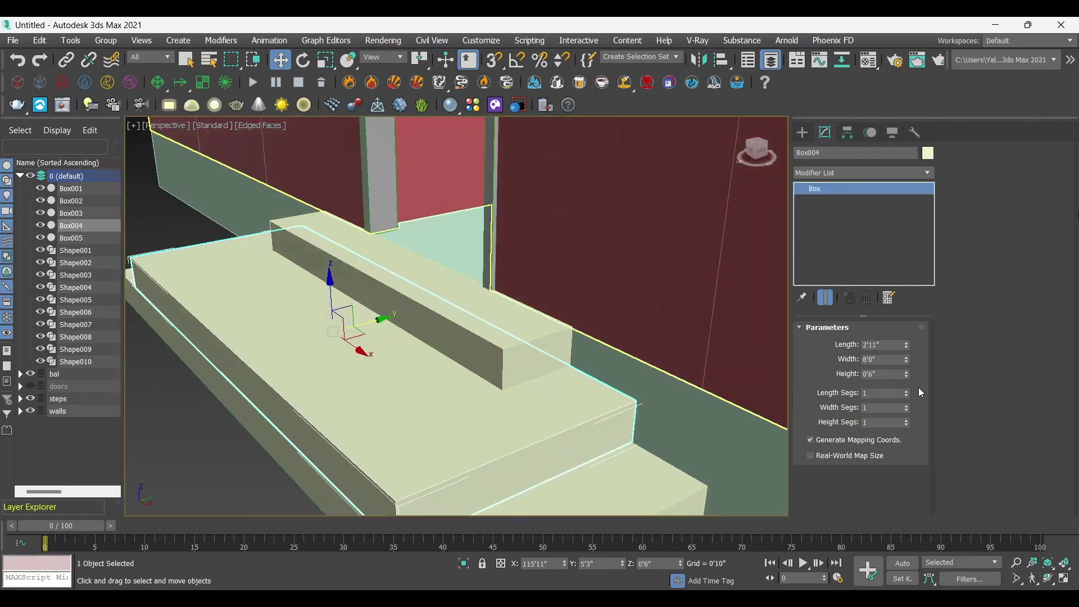
text(1)
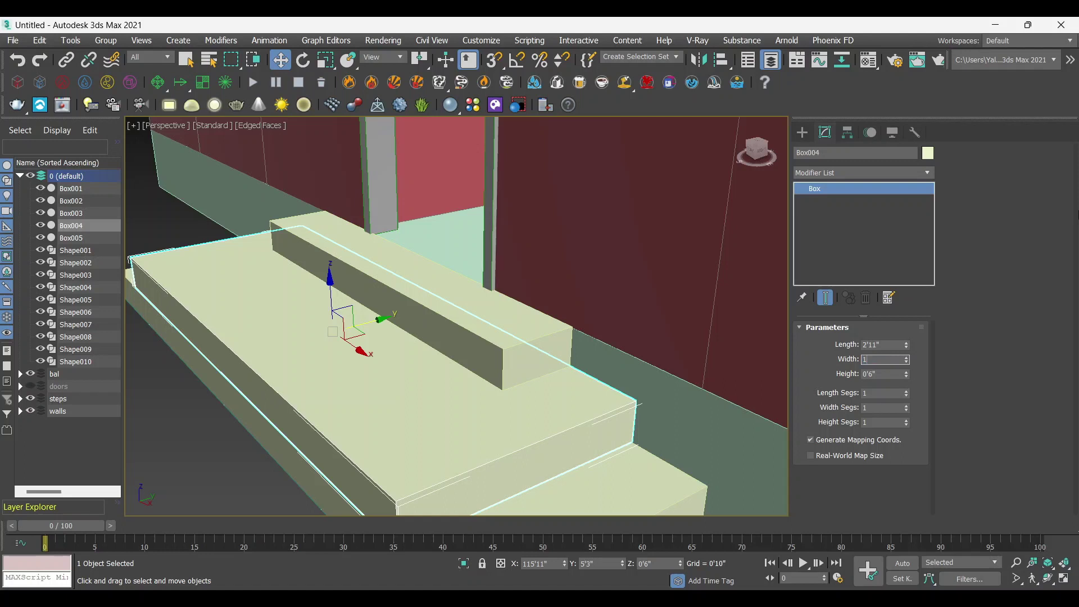
key(Return)
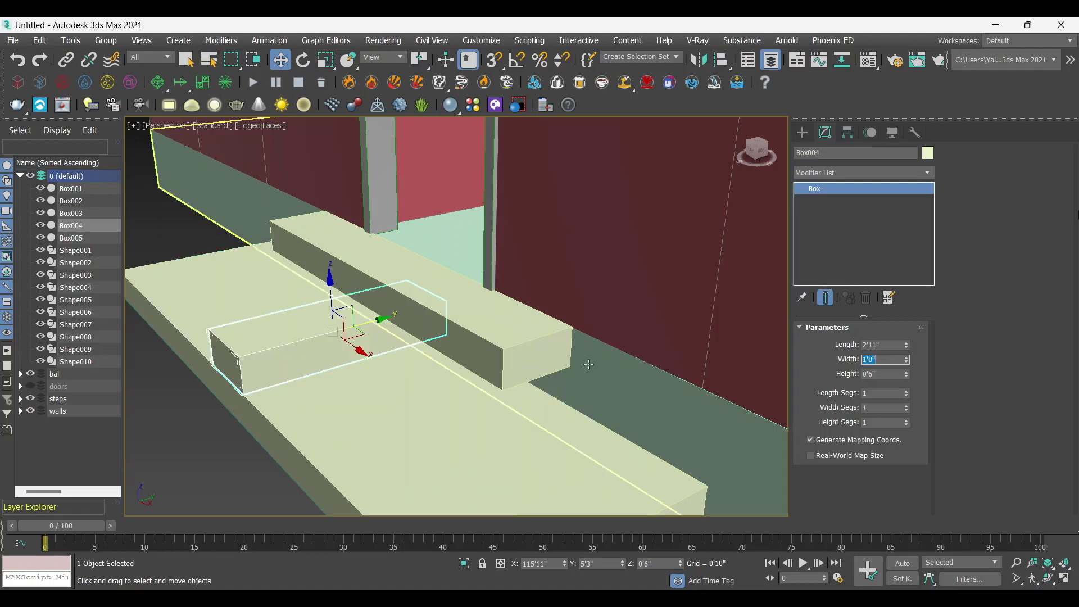
text(8)
key(Return)
key(shift+Tab)
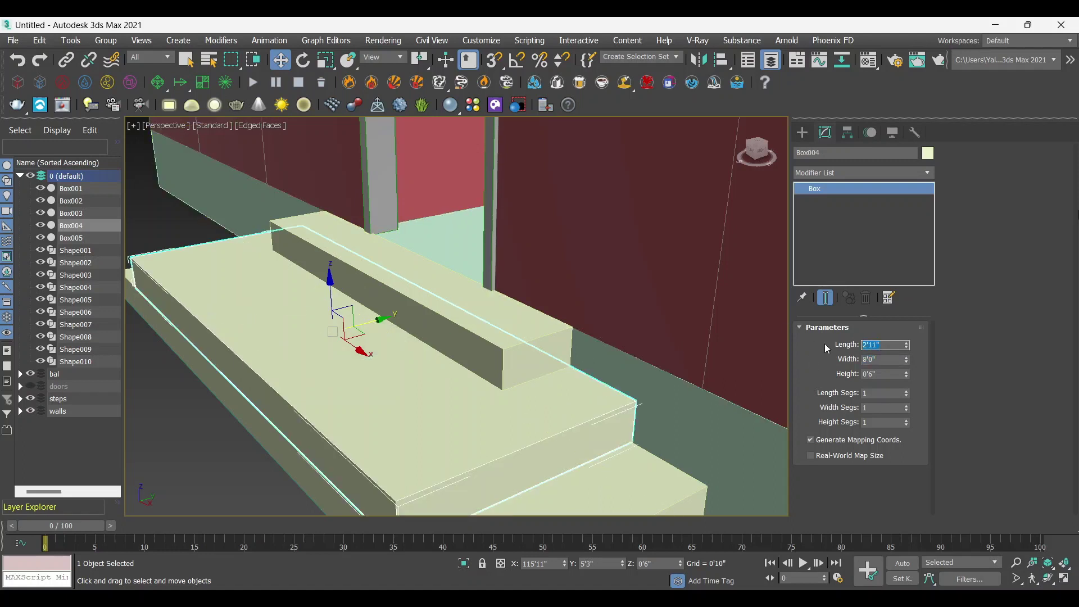
text(2)
key(Return)
Step: Move Box004 along Y toward the house in the Top view
key(alt+w)
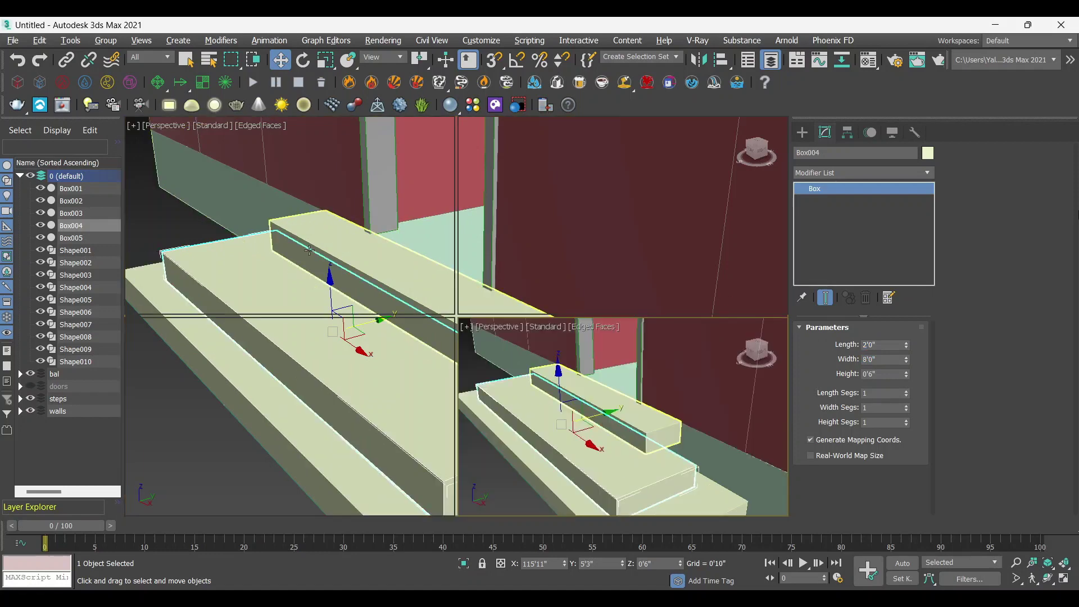
key(alt+w)
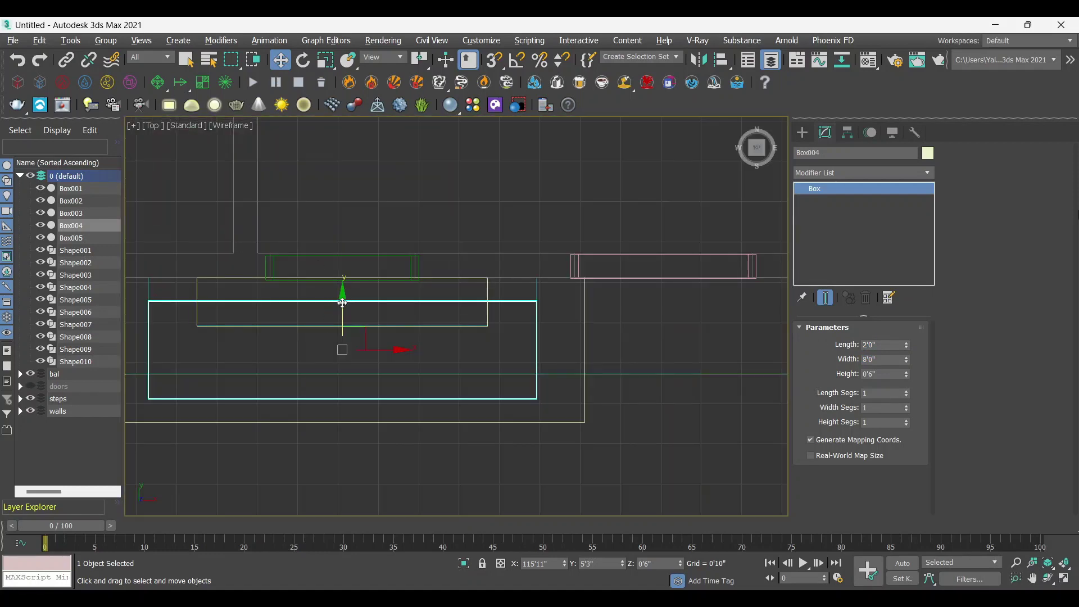
drag(342, 303, 346, 279)
key(alt+w)
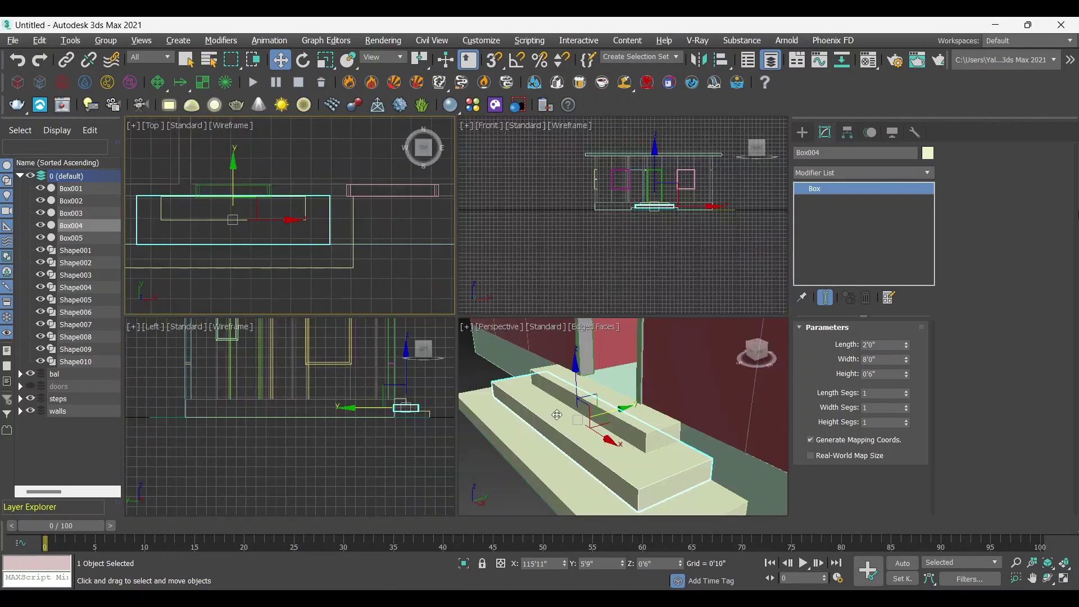
right_click(562, 427)
key(alt+w)
Step: Select all three front step boxes, Box003 through Box005
mouse_move(579, 405)
alt+middle_down()
mouse_move(458, 409)
mouse_move(585, 398)
alt+middle_up()
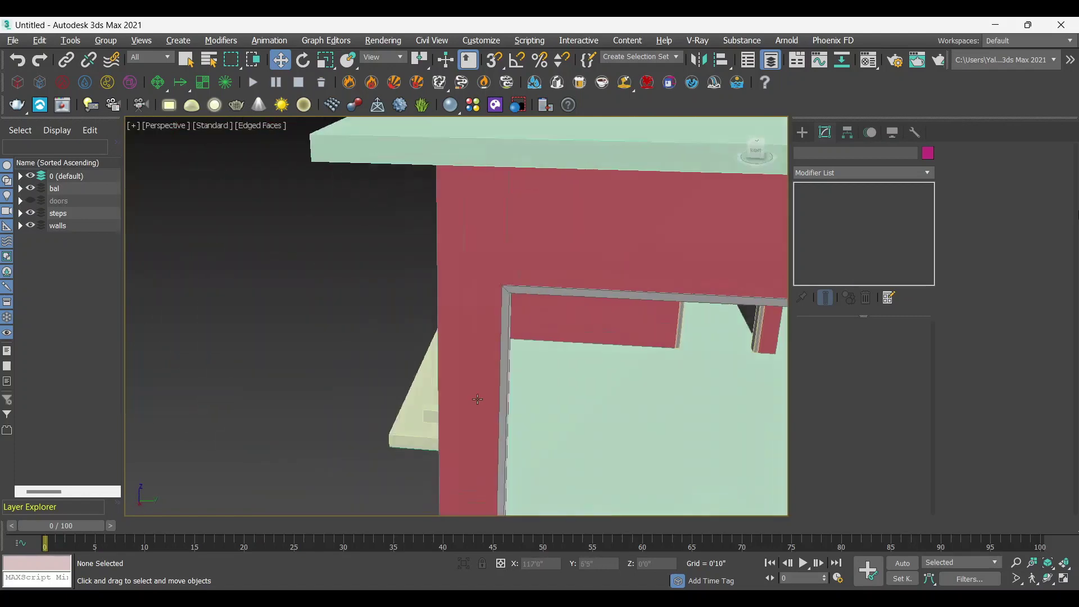
scroll(584, 398, down, 4)
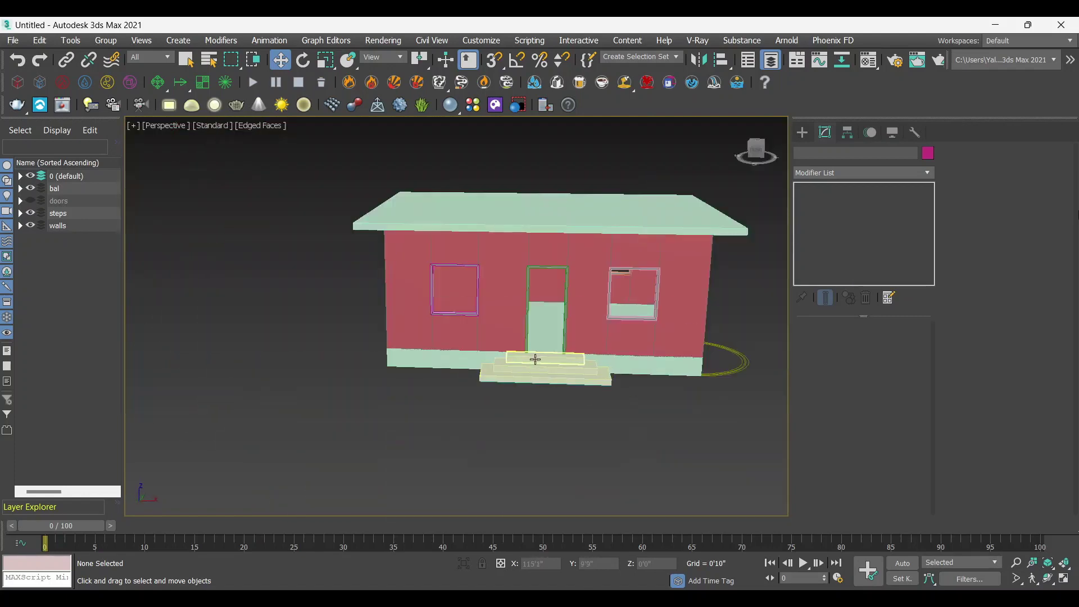
click(517, 370)
scroll(516, 370, up, 3)
ctrl+click(516, 370)
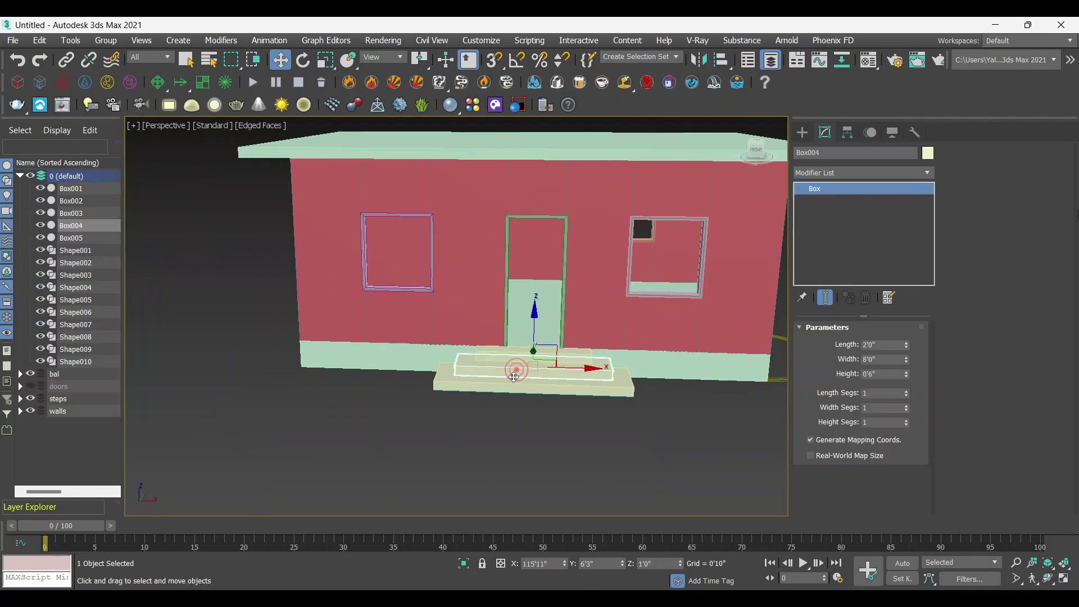
ctrl+click(493, 384)
Step: In the Top view, Shift-drag a copy of the steps toward the back of the house
key(alt+w)
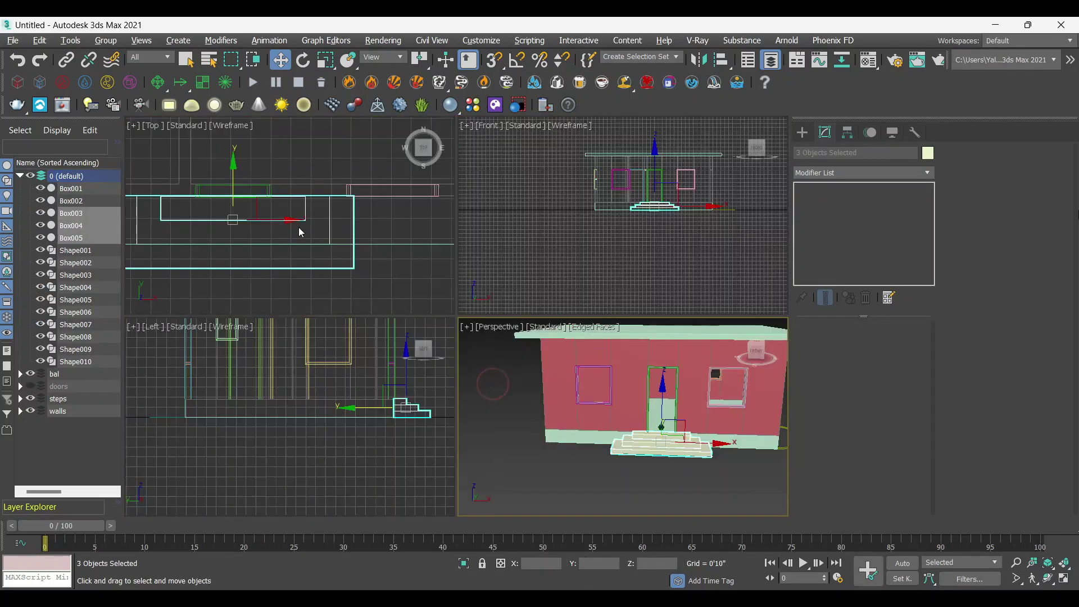
key(alt+w)
scroll(433, 276, down, 5)
scroll(441, 244, up, 3)
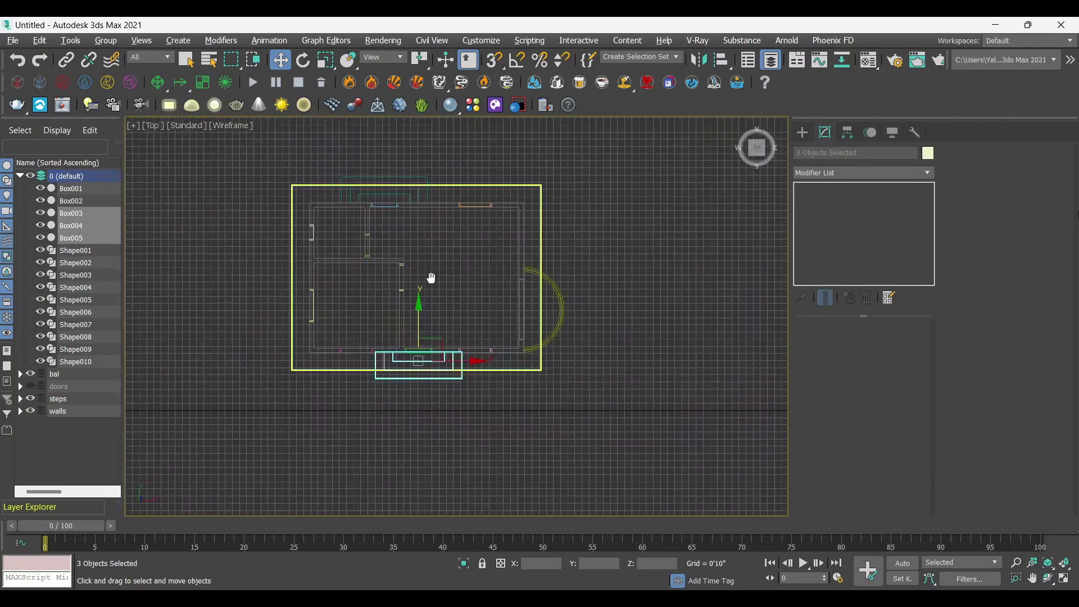
middle_drag(430, 281, 438, 394)
shift+drag(455, 408, 459, 254)
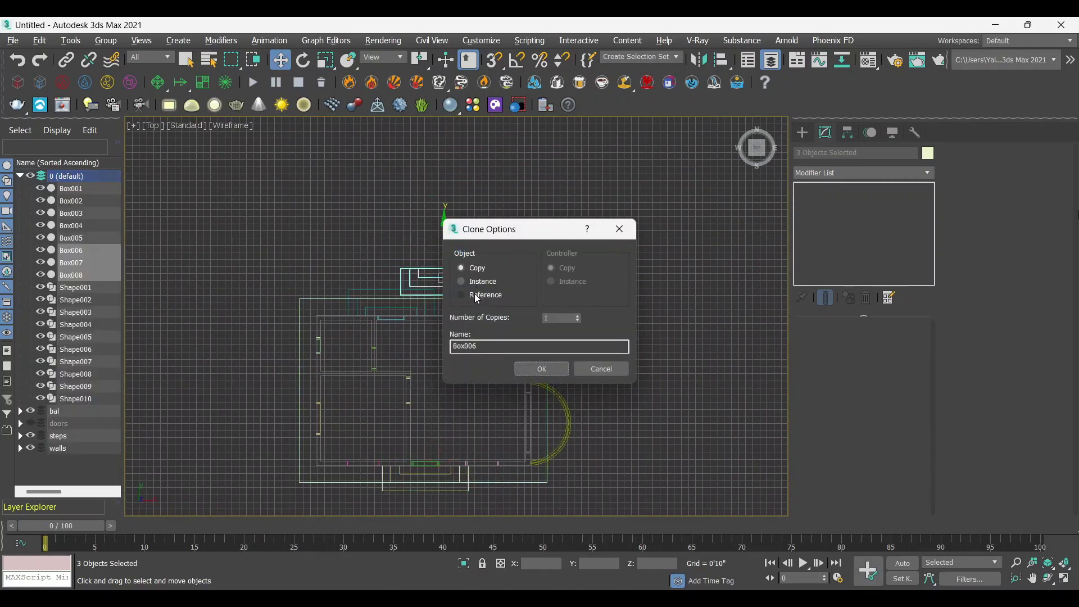
Step: Create the step copies and rotate them 180° with Angle Snap on
click(536, 372)
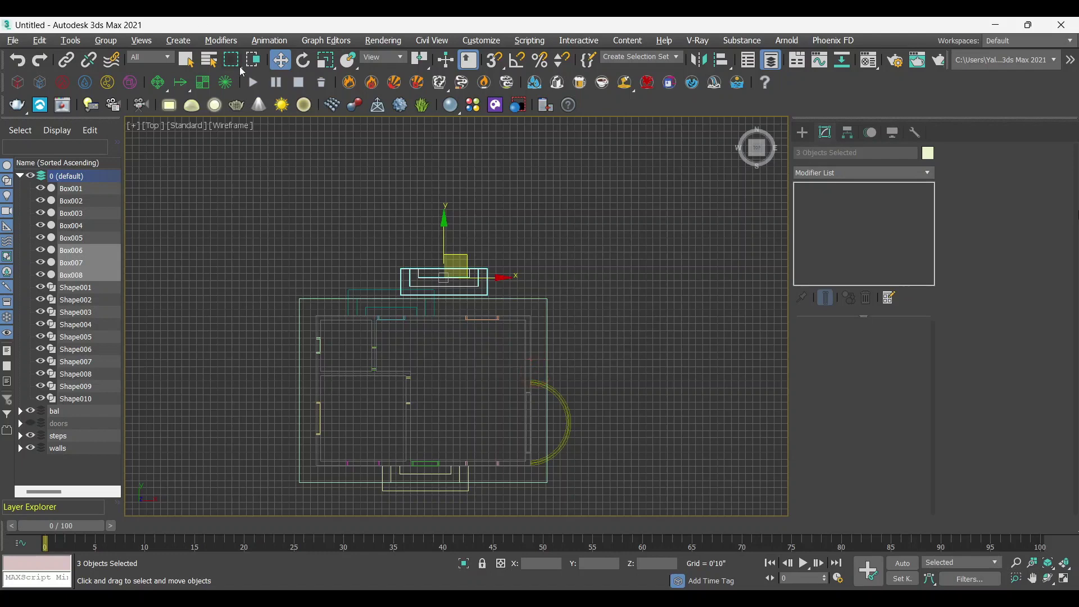
click(302, 60)
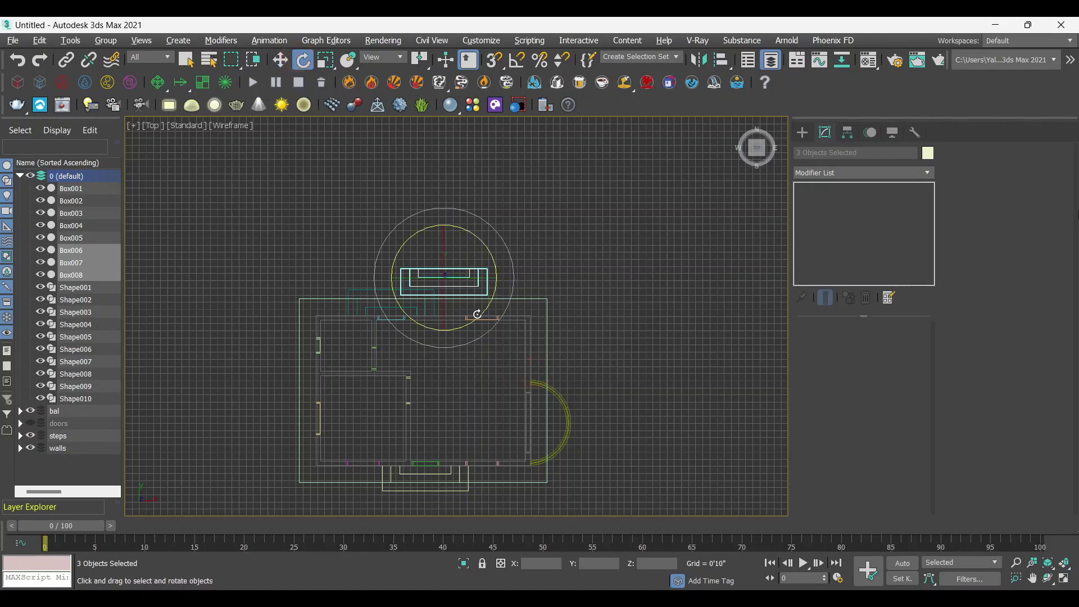
drag(478, 314, 494, 204)
right_click(494, 204)
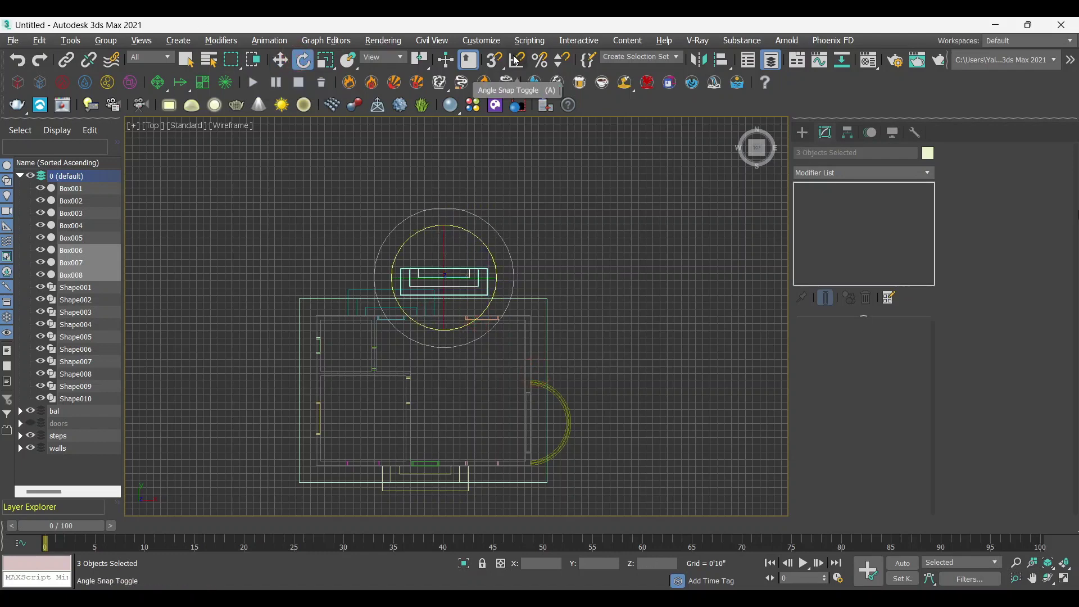
click(515, 60)
drag(484, 312, 499, 204)
Step: Move the copied steps Box006–Box008 to the back door
scroll(453, 281, up, 5)
key(w)
scroll(423, 281, up, 1)
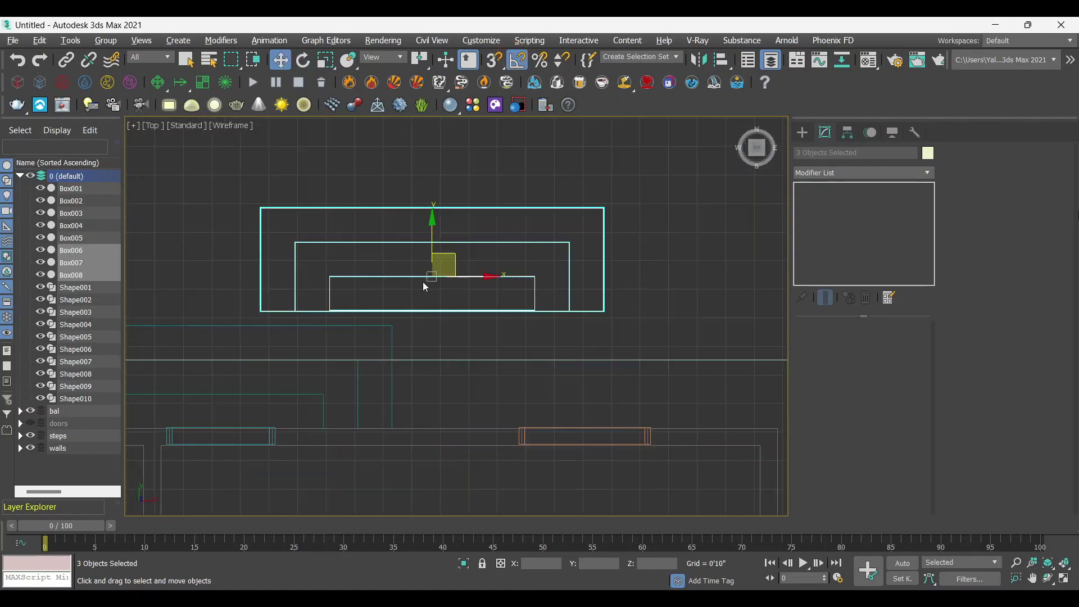
scroll(423, 282, down, 3)
mouse_move(450, 265)
mouse_down()
mouse_move(330, 306)
mouse_move(345, 323)
mouse_up()
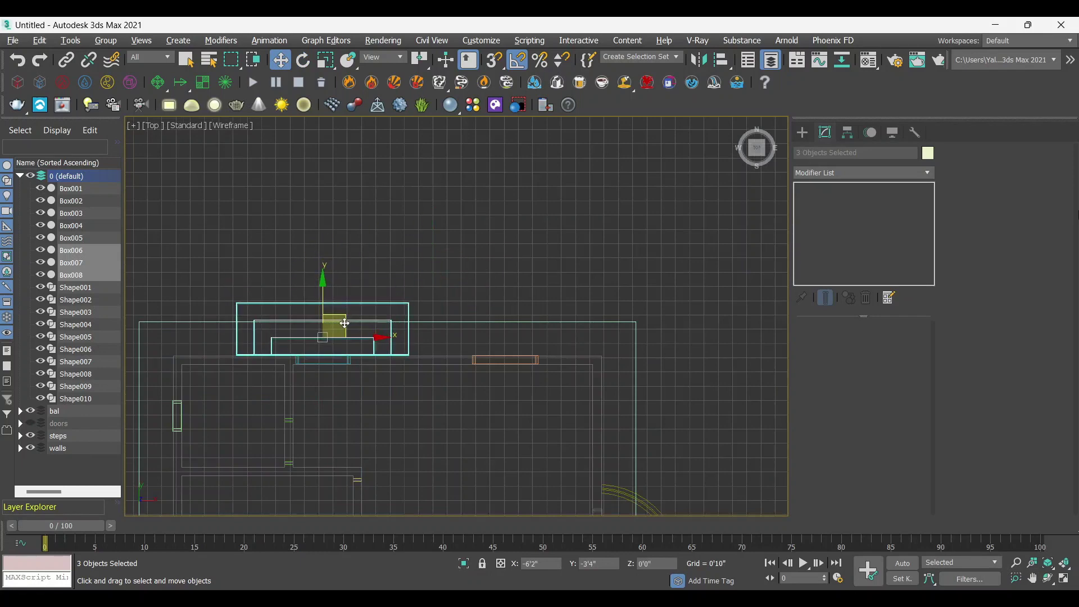
Step: Orbit around to check the back steps, then select the roof slab Box002
key(alt+w)
middle_click(673, 388)
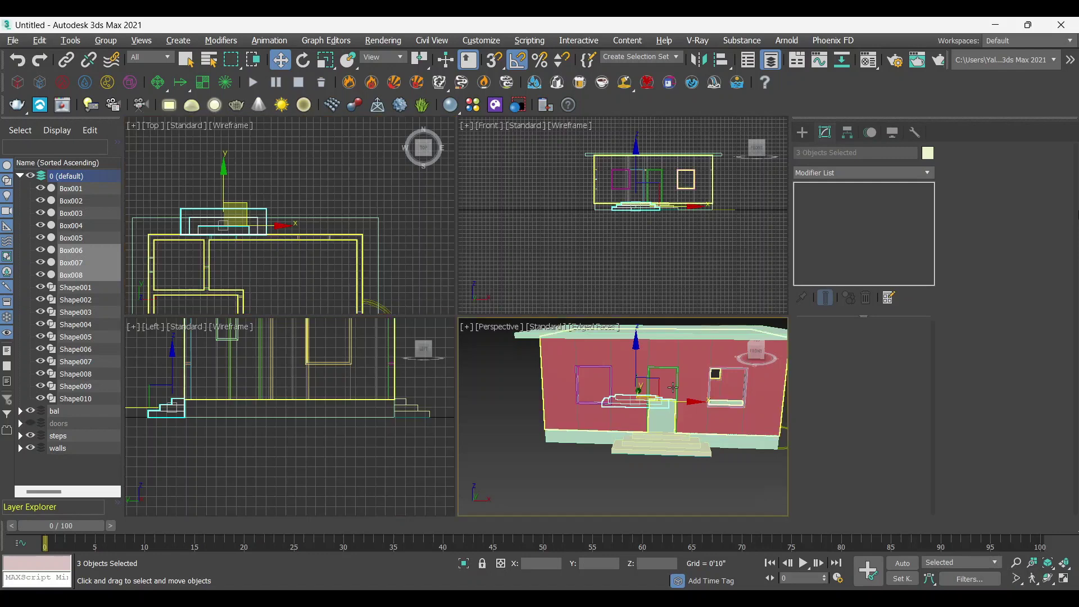
key(alt+w)
mouse_move(673, 387)
alt+middle_down()
mouse_move(524, 358)
mouse_move(596, 381)
alt+middle_up()
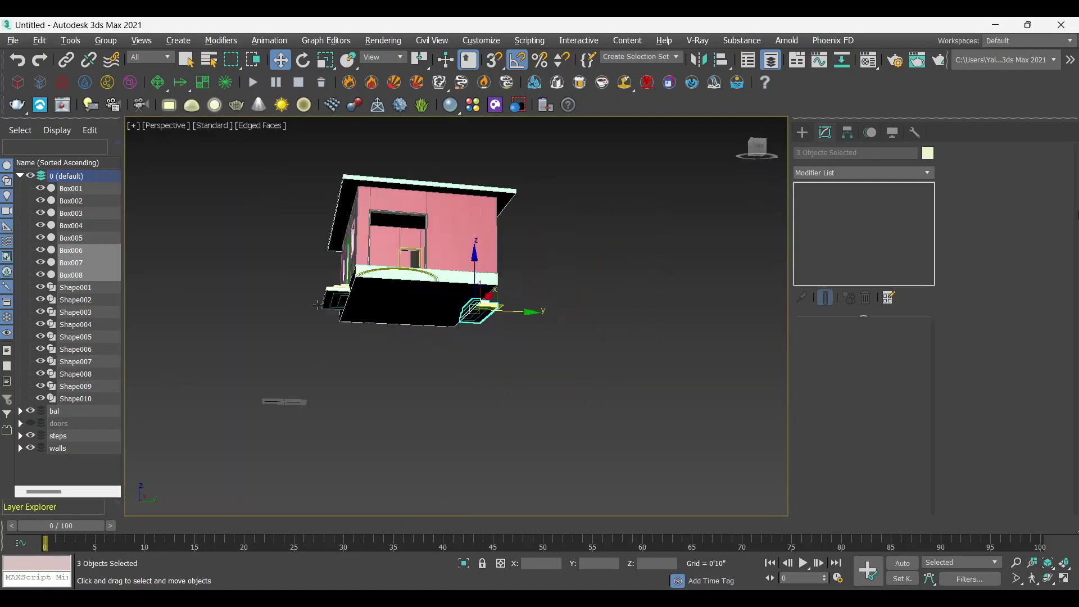
click(598, 380)
scroll(452, 315, up, 5)
alt+middle_drag(452, 315, 482, 341)
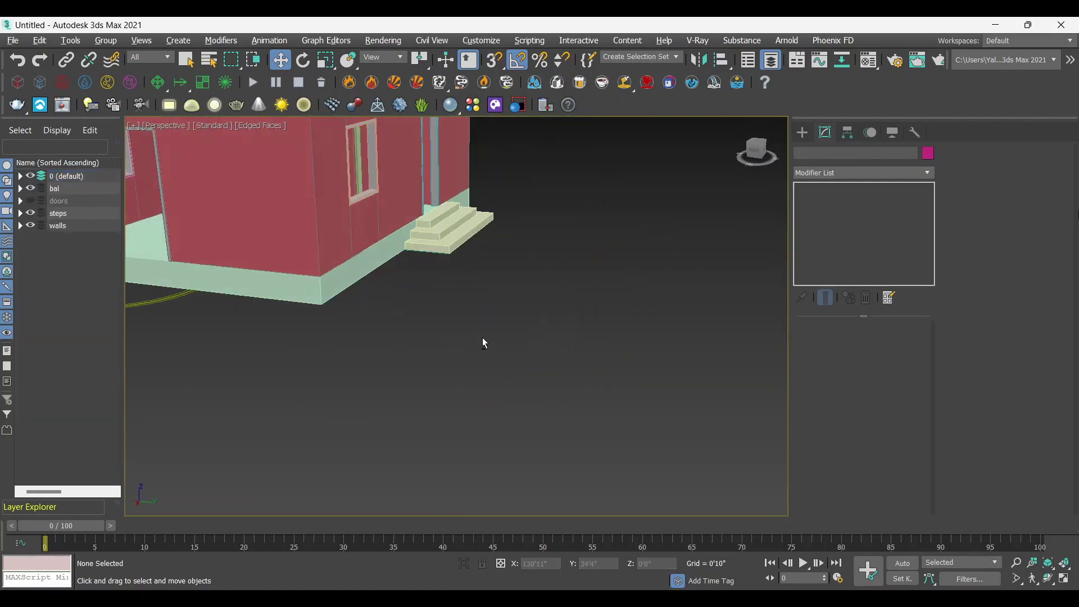
scroll(590, 361, down, 4)
scroll(482, 325, down, 3)
scroll(482, 325, down, 2)
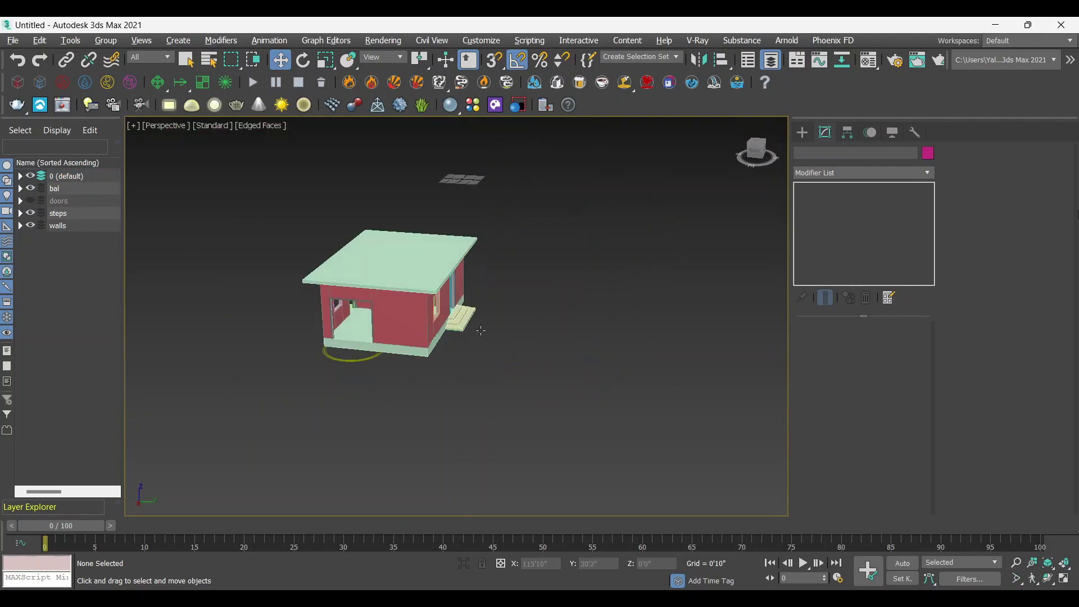
scroll(428, 273, up, 3)
click(428, 274)
Step: Convert the roof slab to Editable Poly and select its top polygon
alt+middle_drag(430, 250, 554, 377)
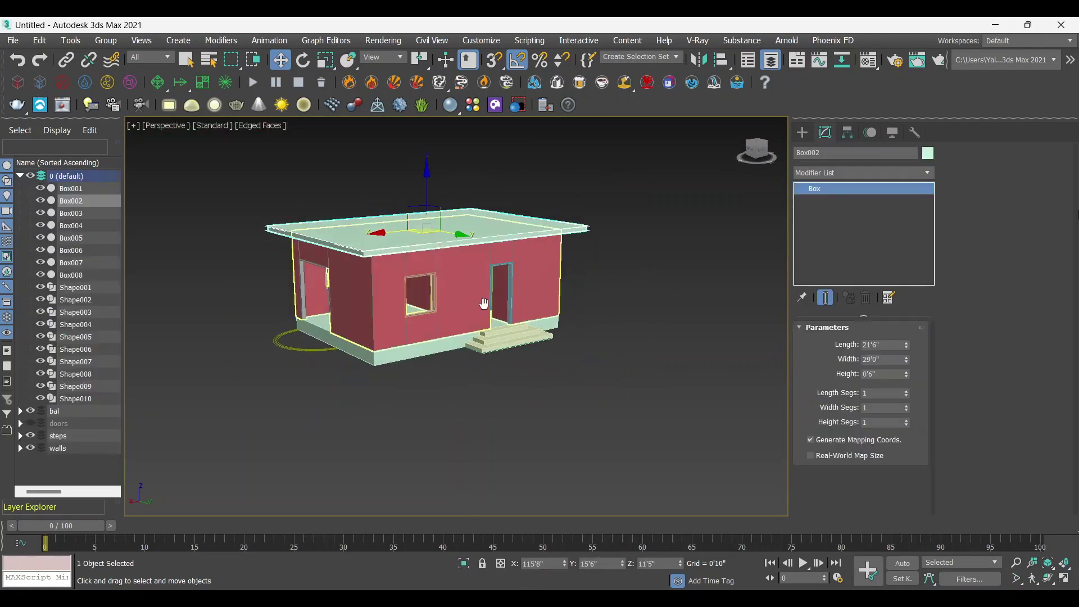
scroll(541, 368, up, 3)
alt+middle_drag(530, 295, 536, 286)
scroll(535, 286, up, 2)
right_click(536, 286)
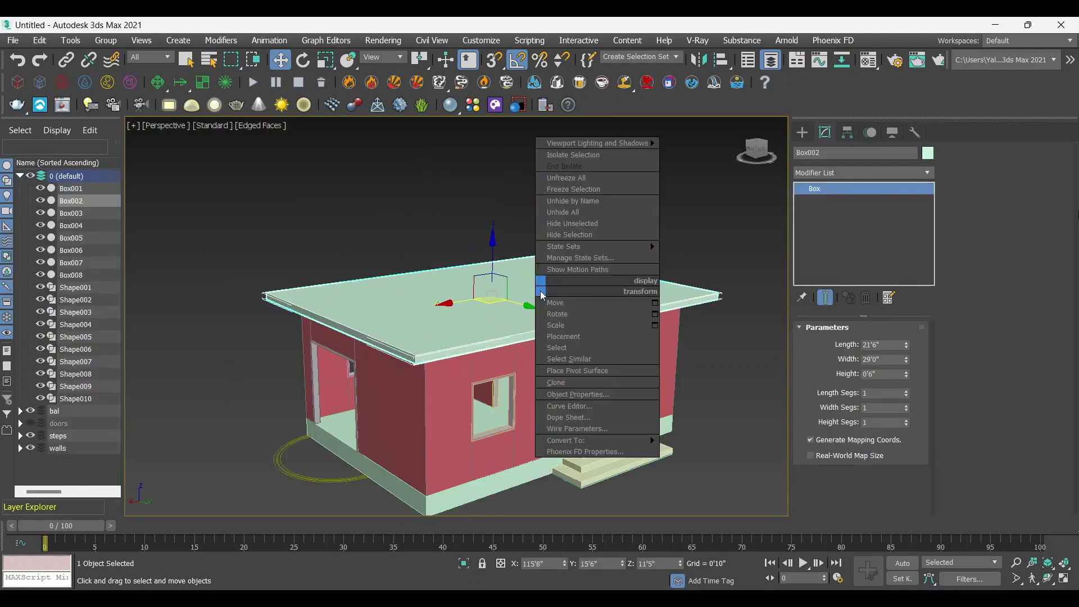
click(722, 451)
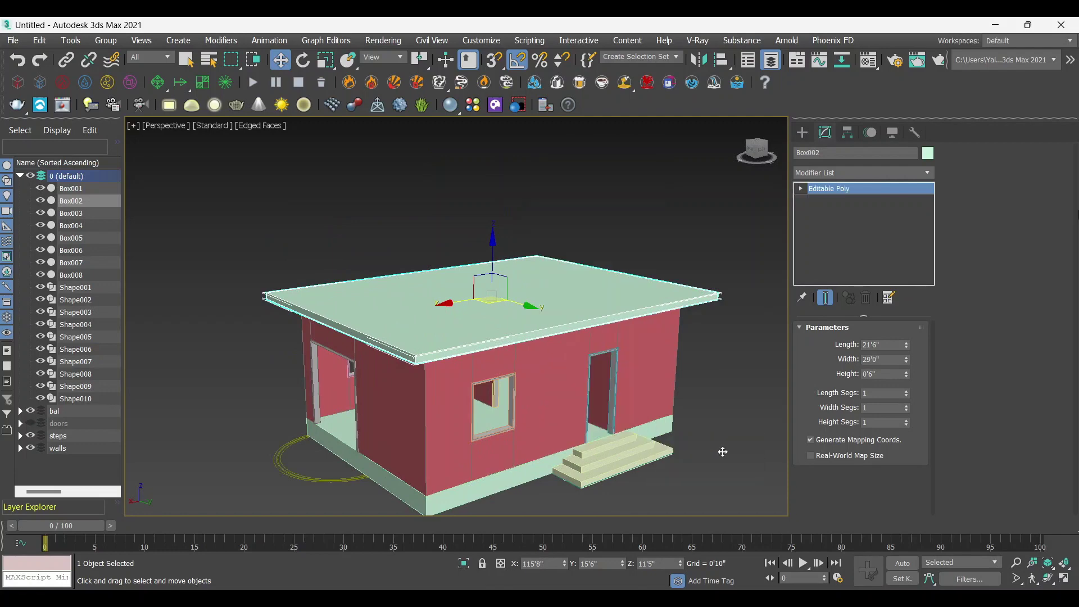
alt+middle_drag(586, 372, 763, 376)
click(872, 344)
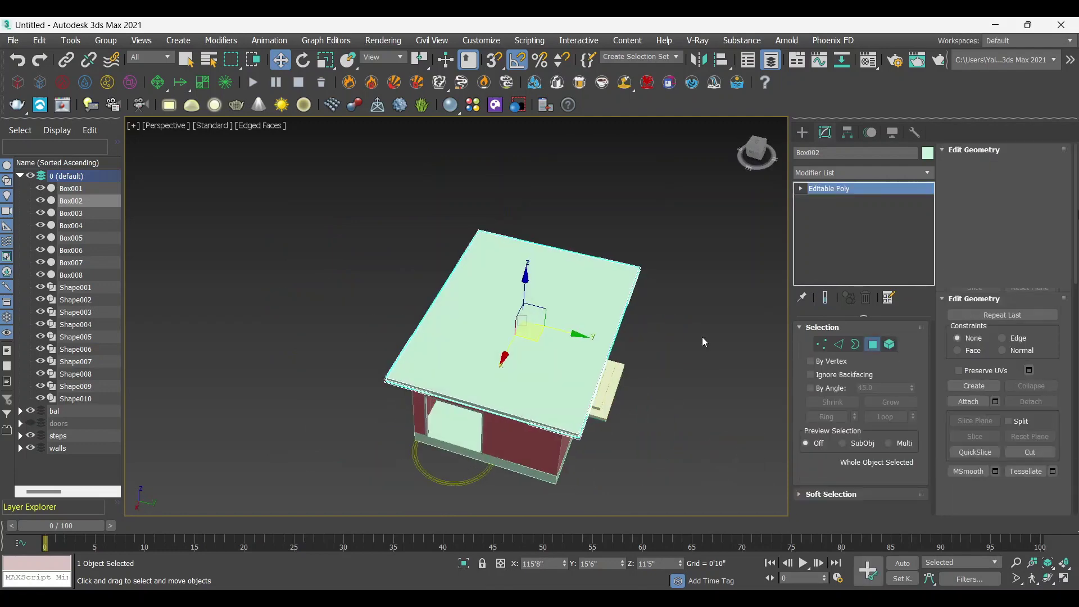
click(538, 365)
Step: Bevel the top face with 3'0" height and a negative outline of about -7'3"
mouse_move(538, 365)
alt+middle_down()
mouse_move(582, 339)
mouse_move(780, 295)
alt+middle_up()
scroll(582, 339, up, 2)
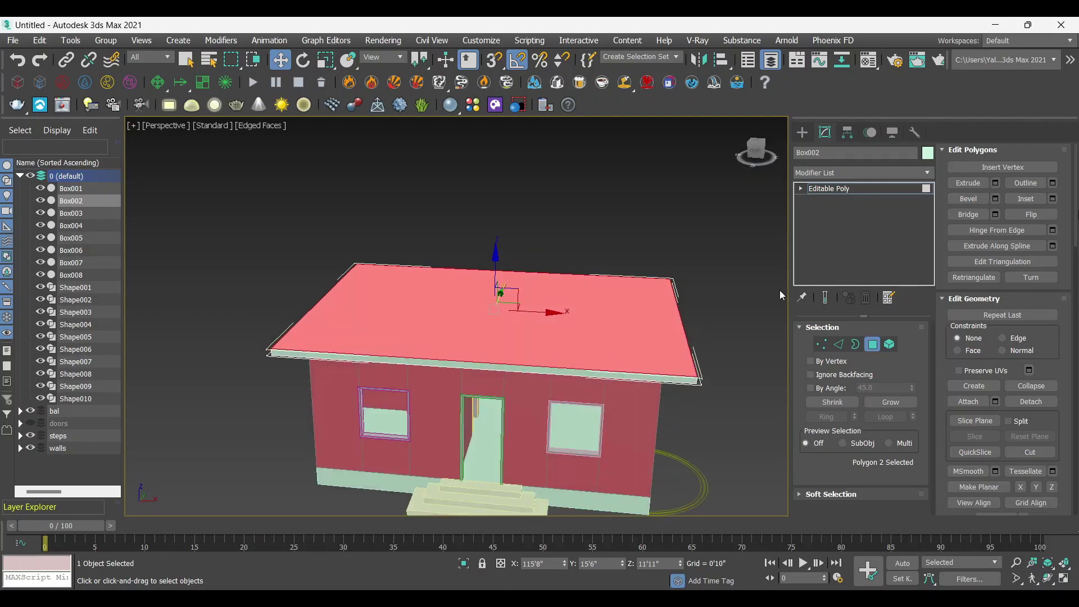
click(995, 199)
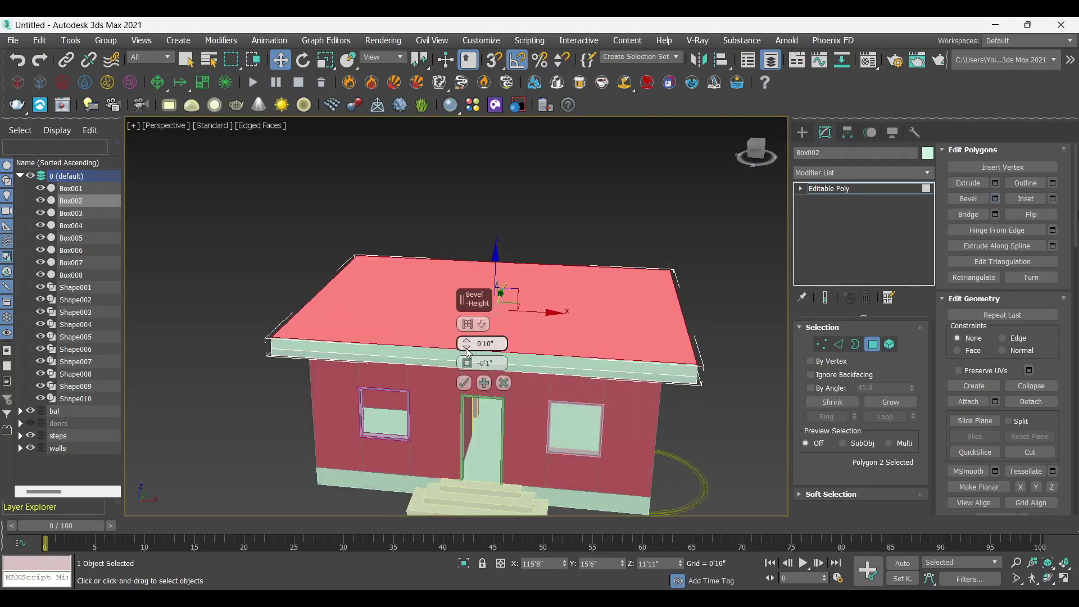
right_click(467, 344)
right_click(467, 363)
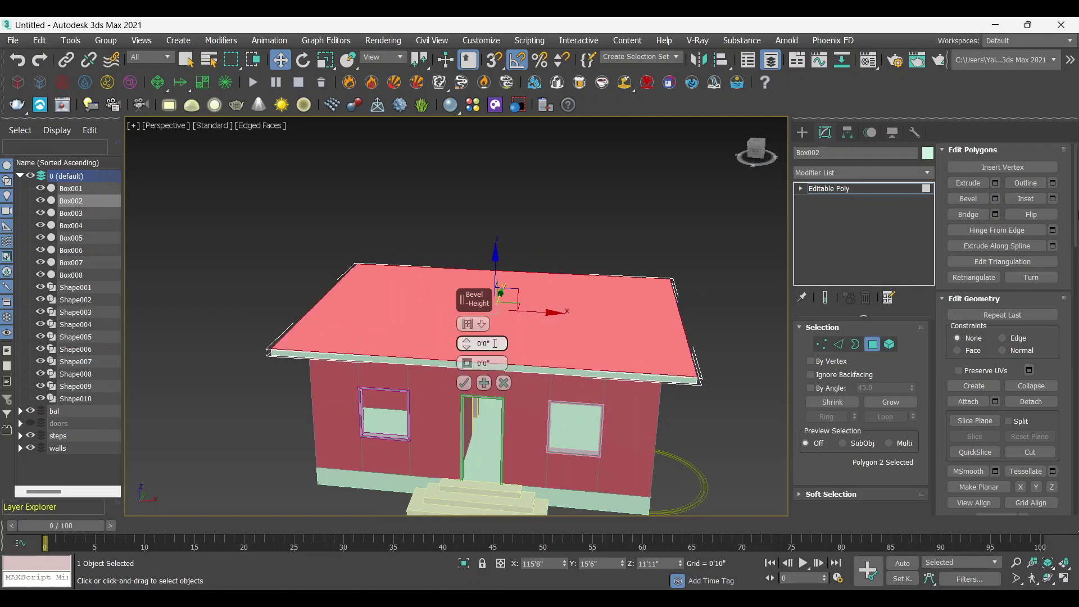
drag(473, 344, 489, 209)
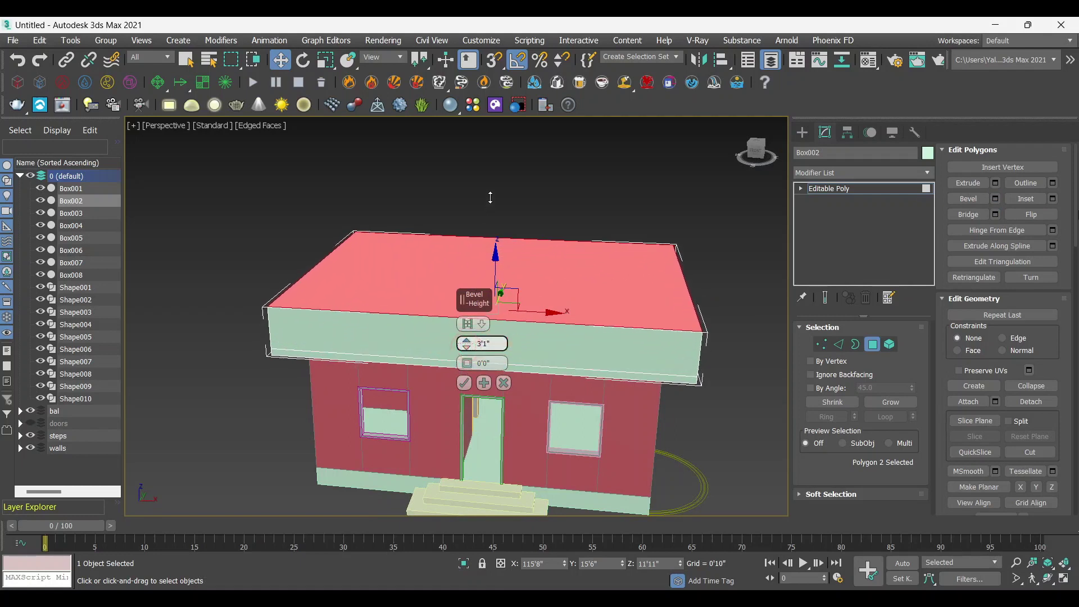
click(491, 345)
text(3)
key(Return)
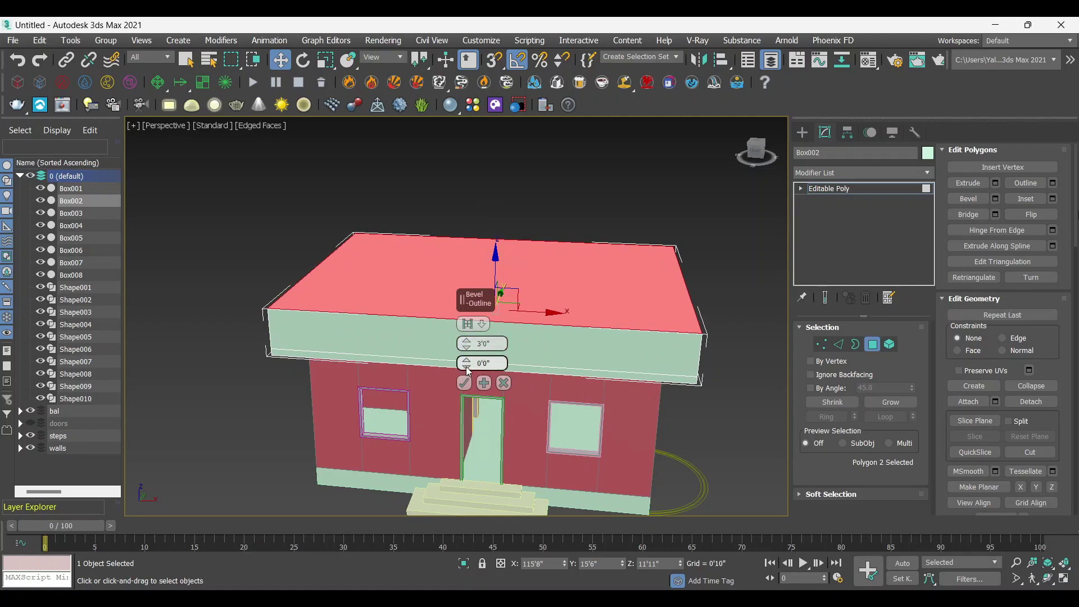
mouse_move(466, 365)
mouse_down()
mouse_move(491, 535)
mouse_move(520, 311)
mouse_up()
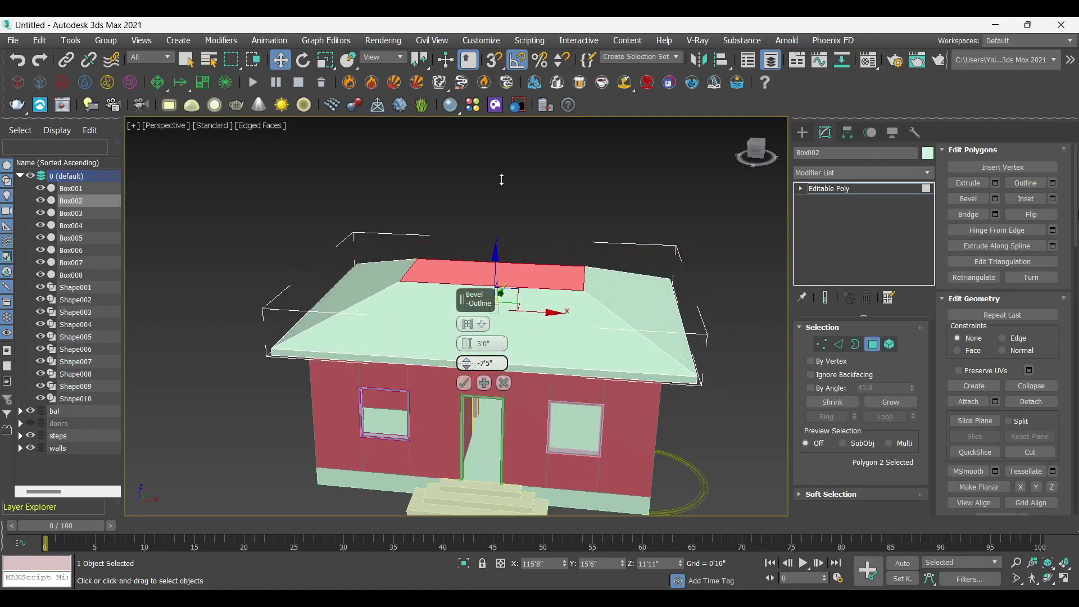
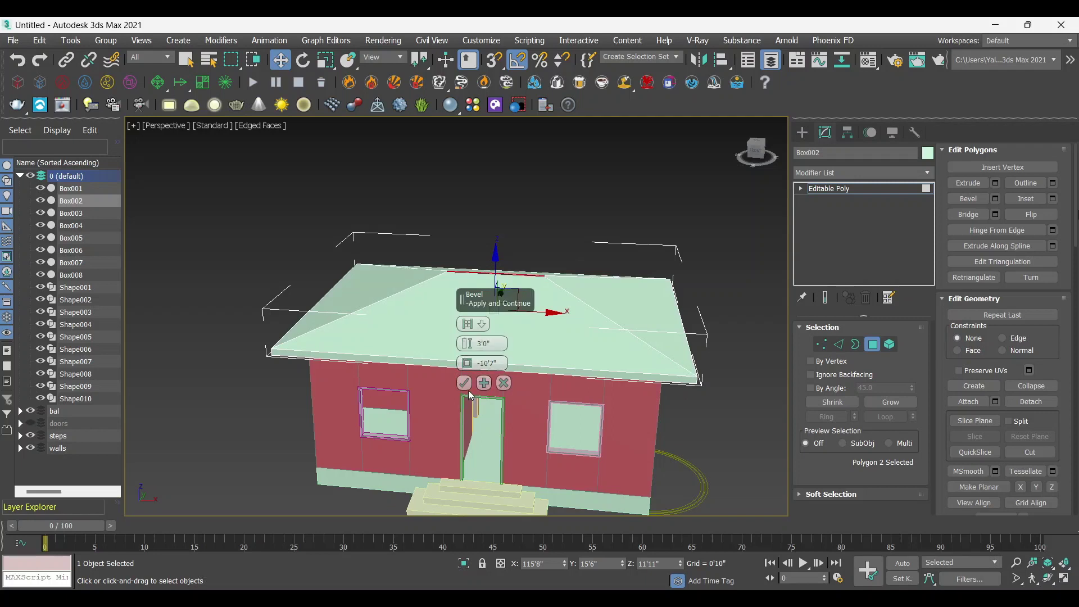
Step: Confirm the roof bevel, leave Polygon mode and deselect the roof
click(467, 383)
click(821, 188)
click(532, 172)
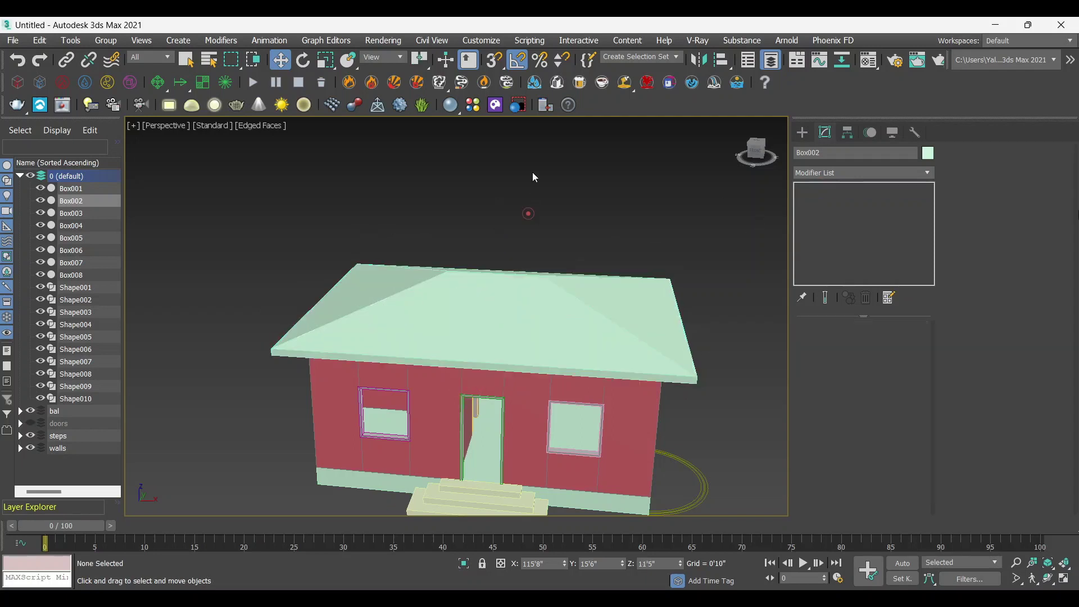
Step: Orbit and zoom the Perspective view to inspect the house from several angles
scroll(535, 283, down, 3)
alt+middle_drag(535, 253, 535, 282)
scroll(435, 325, up, 3)
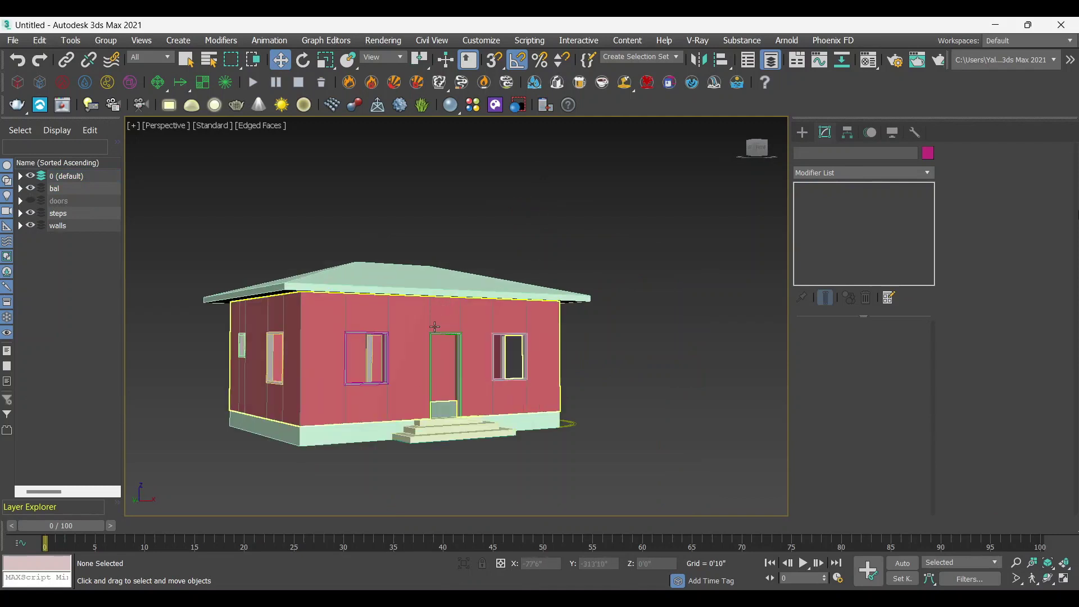
mouse_move(434, 327)
alt+middle_down()
mouse_move(583, 402)
mouse_move(474, 405)
alt+middle_up()
scroll(458, 357, up, 2)
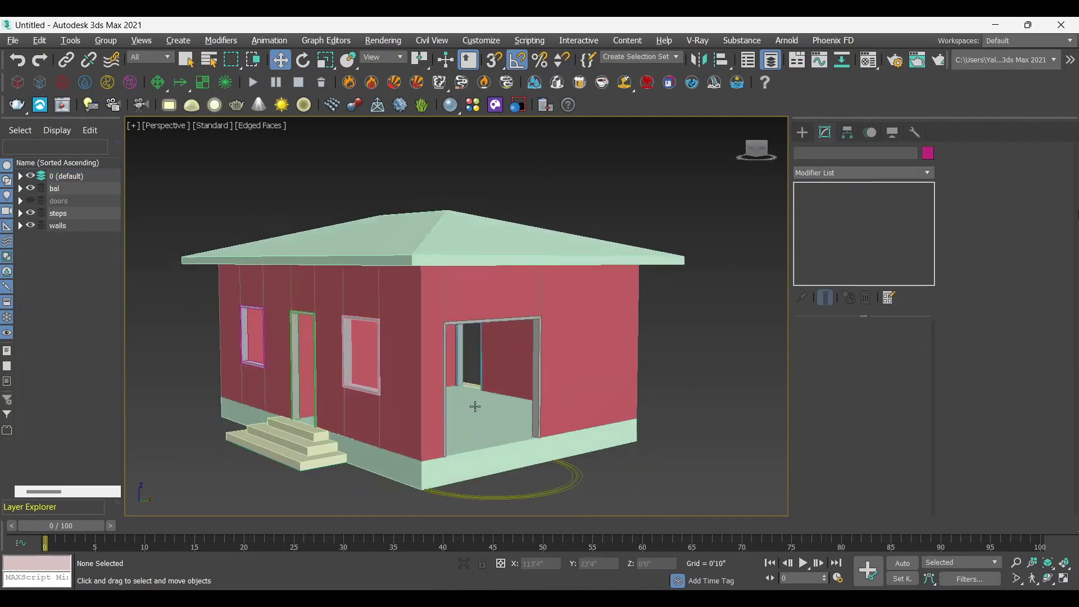
scroll(573, 489, up, 3)
scroll(579, 449, down, 5)
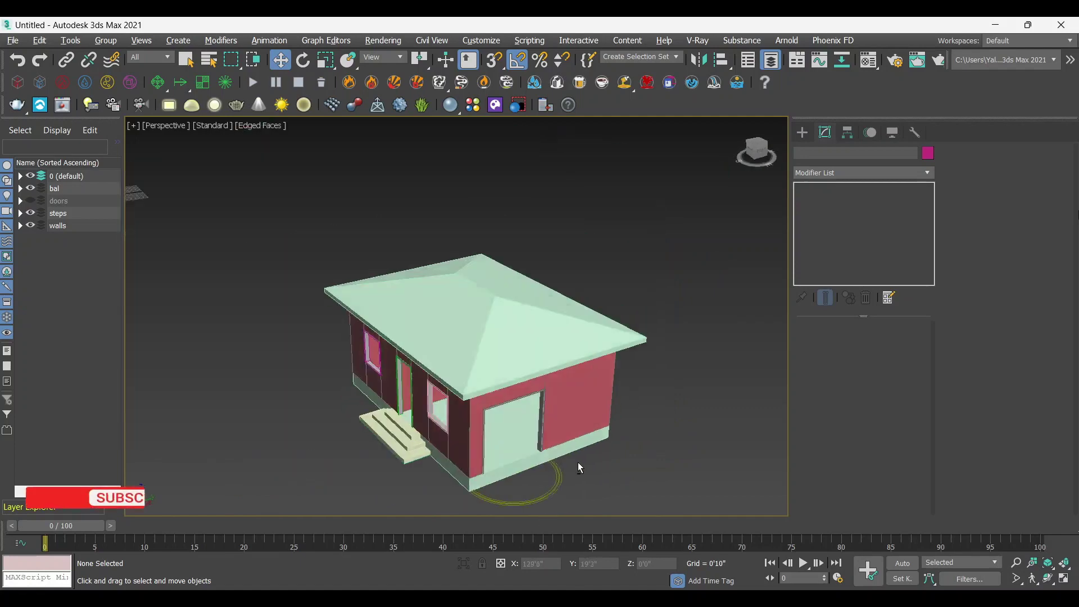
mouse_move(578, 462)
alt+middle_down()
mouse_move(554, 506)
mouse_move(497, 508)
alt+middle_up()
Step: Inspect the balcony spline, walls and roof Box002, then hide layer 0 (default)
click(543, 494)
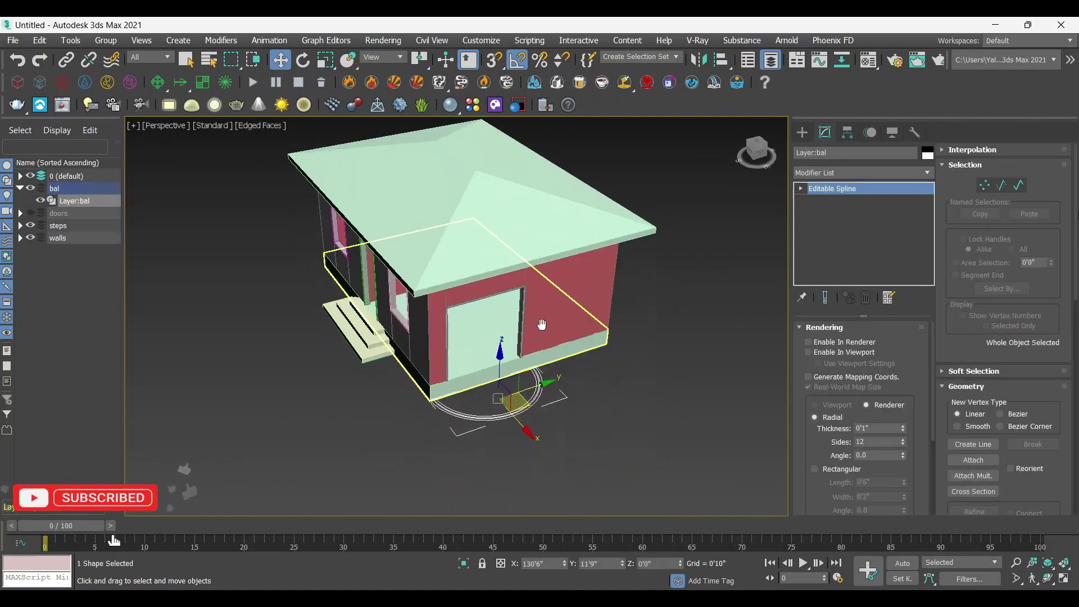
scroll(501, 394, up, 3)
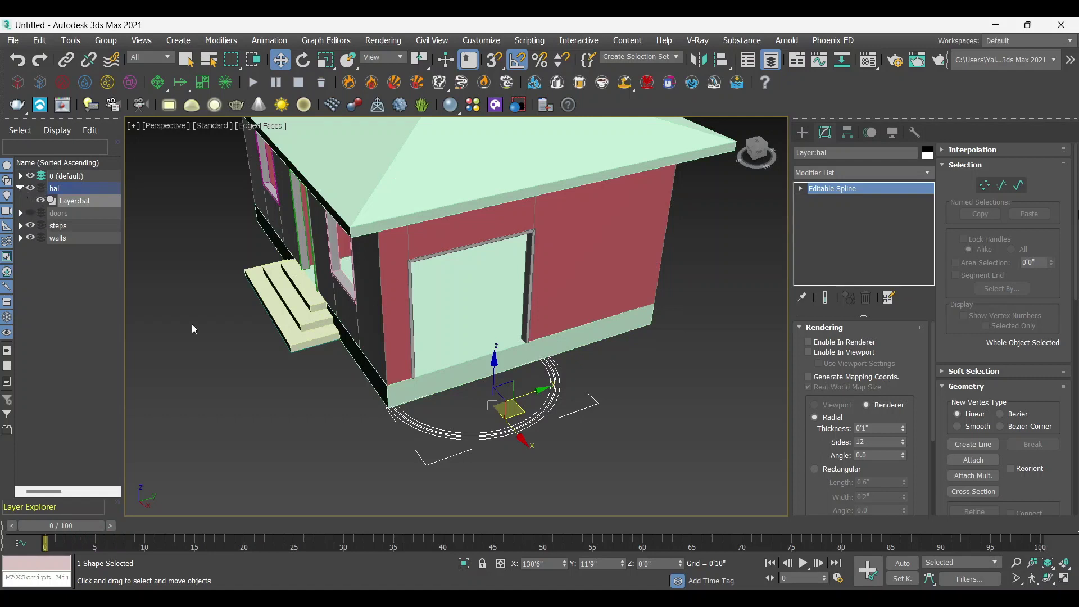
click(226, 368)
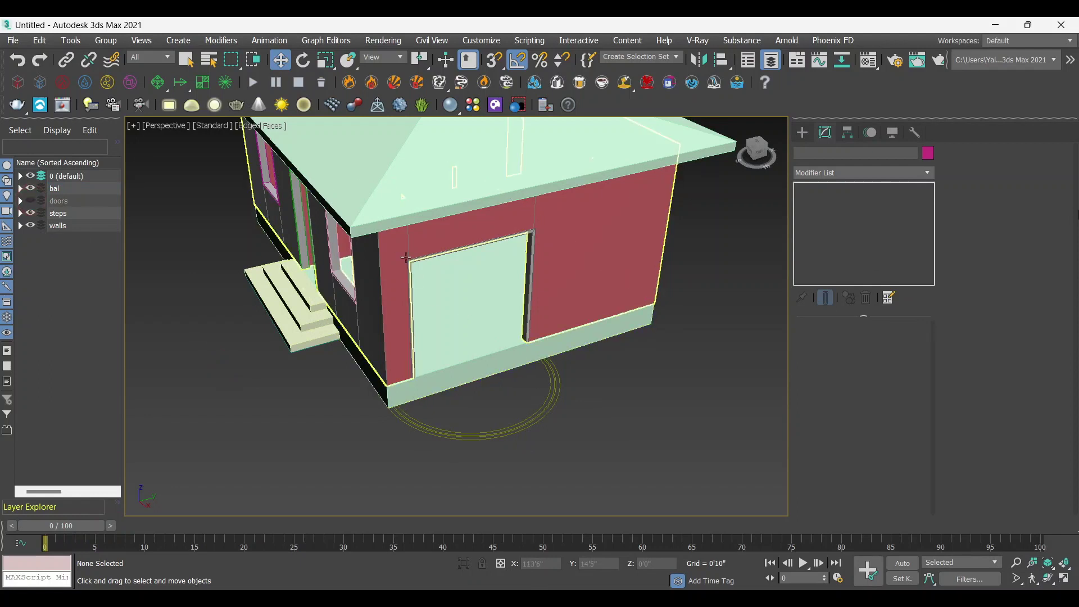
click(427, 236)
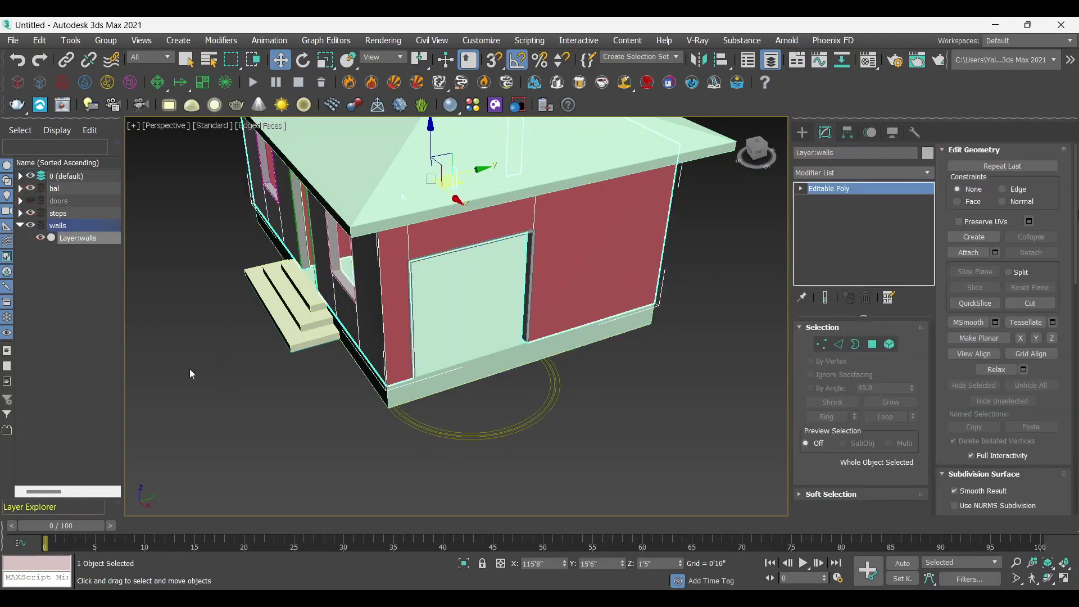
click(190, 374)
click(20, 226)
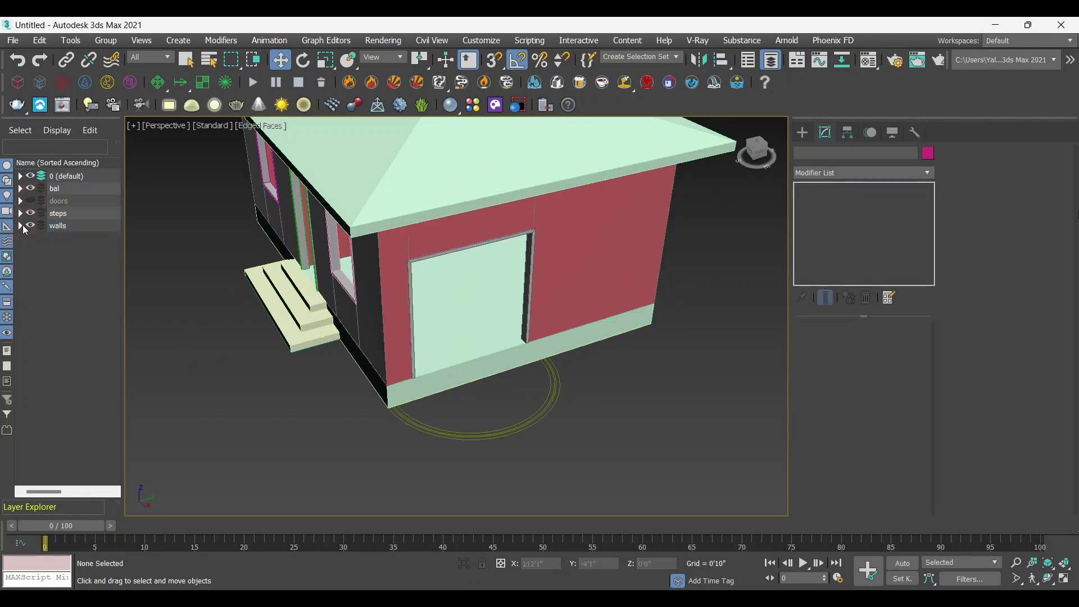
click(474, 184)
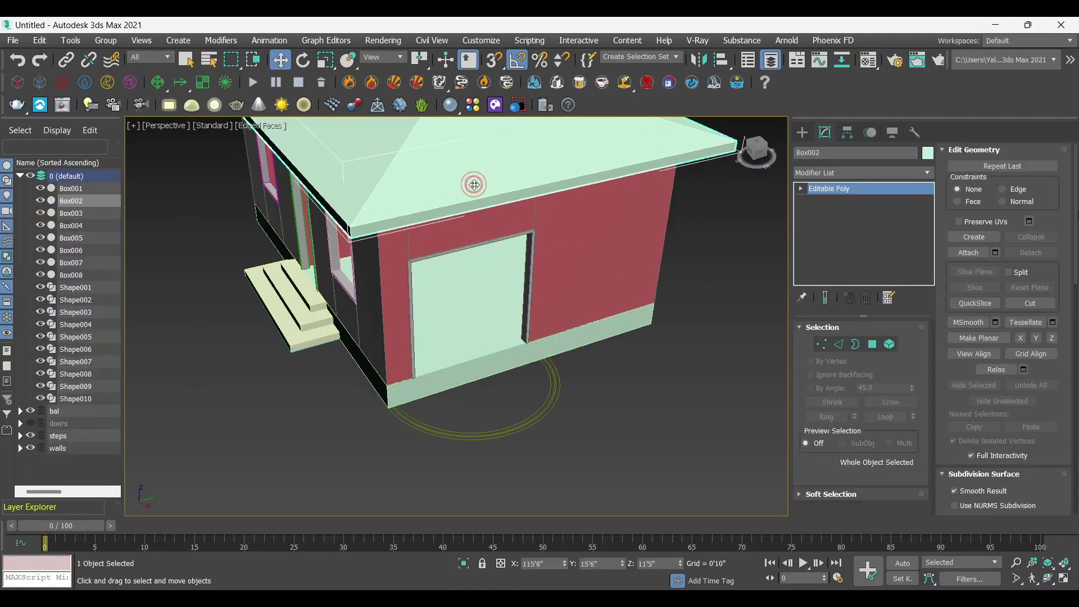
click(31, 176)
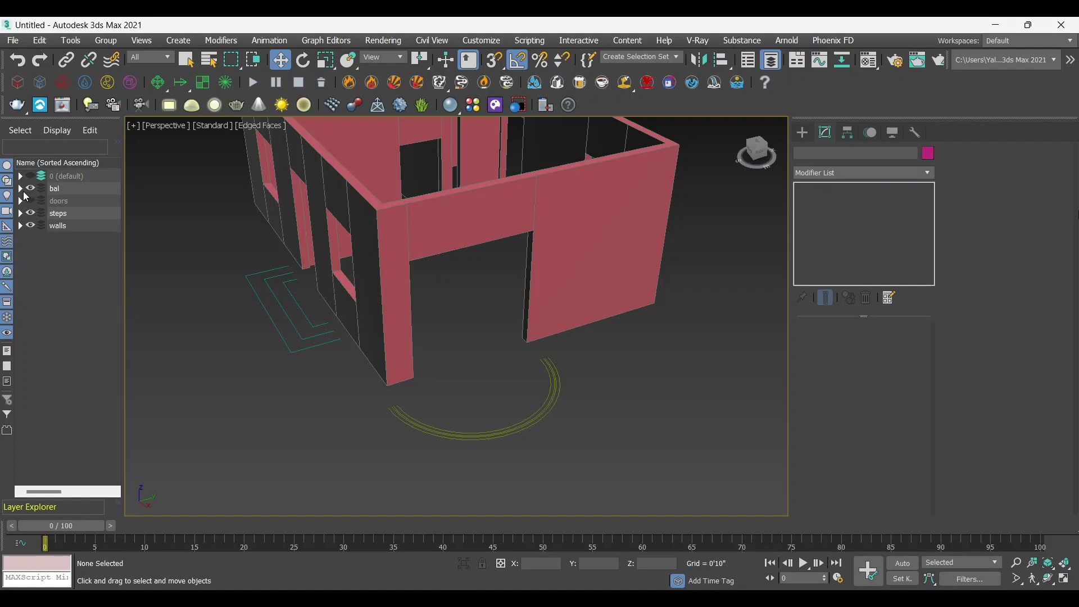
Step: Show the default layer again and expand its object list
alt+middle_drag(496, 331, 204, 249)
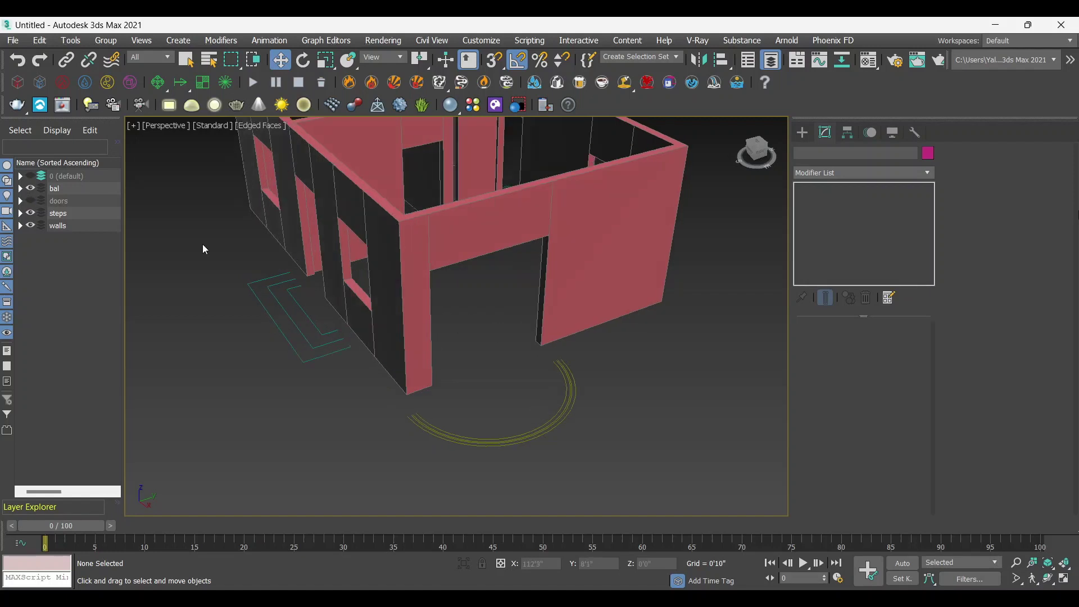
click(30, 177)
click(21, 177)
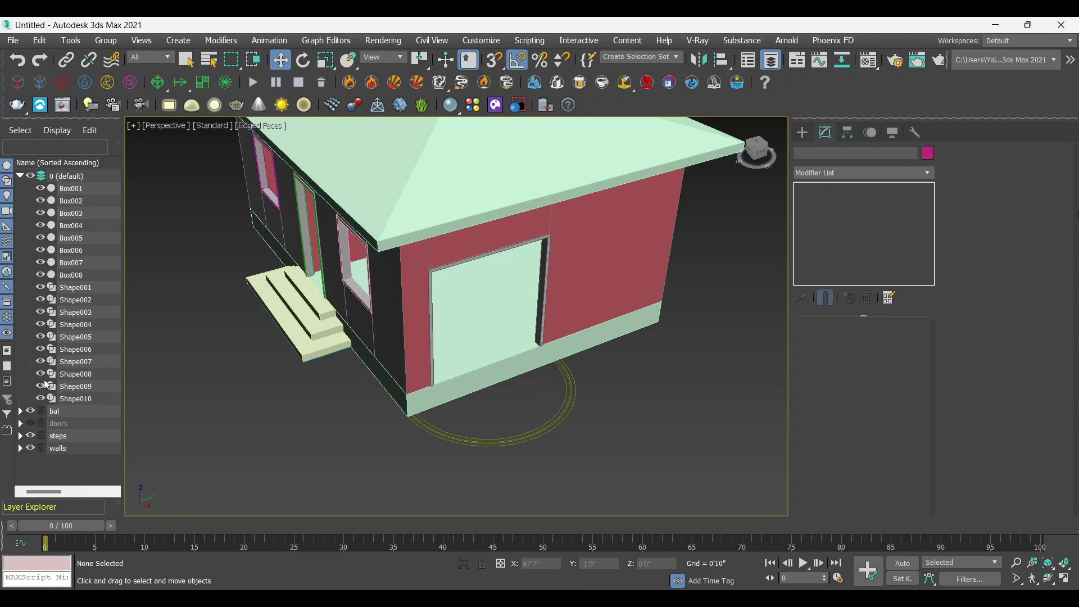
Step: Hide the door and window trims, step boxes, roof Box002 and floor slab Box001
click(41, 386)
click(40, 399)
click(41, 374)
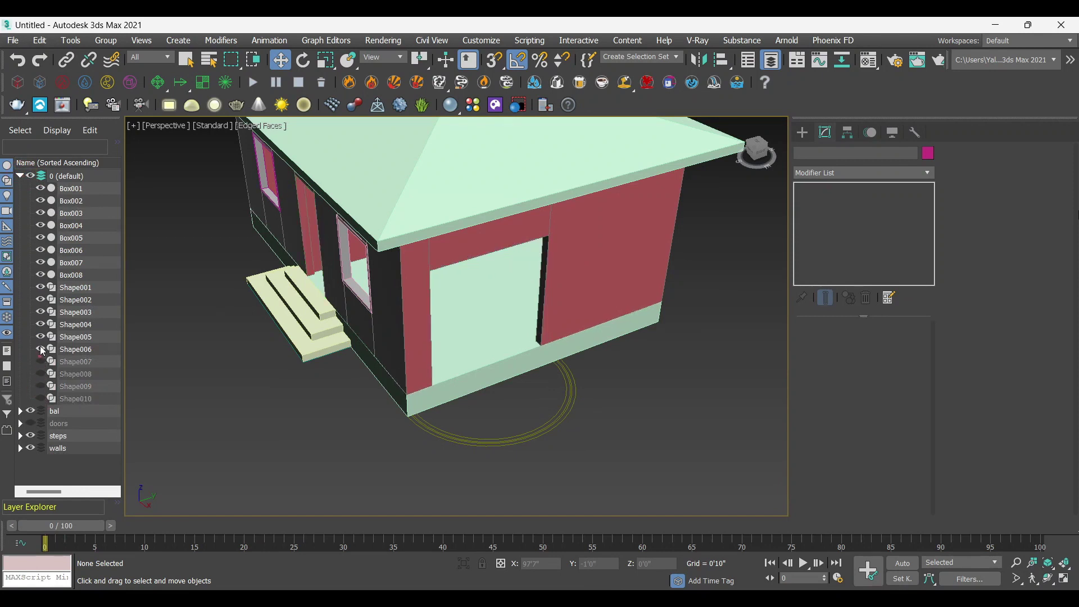
click(41, 349)
click(40, 300)
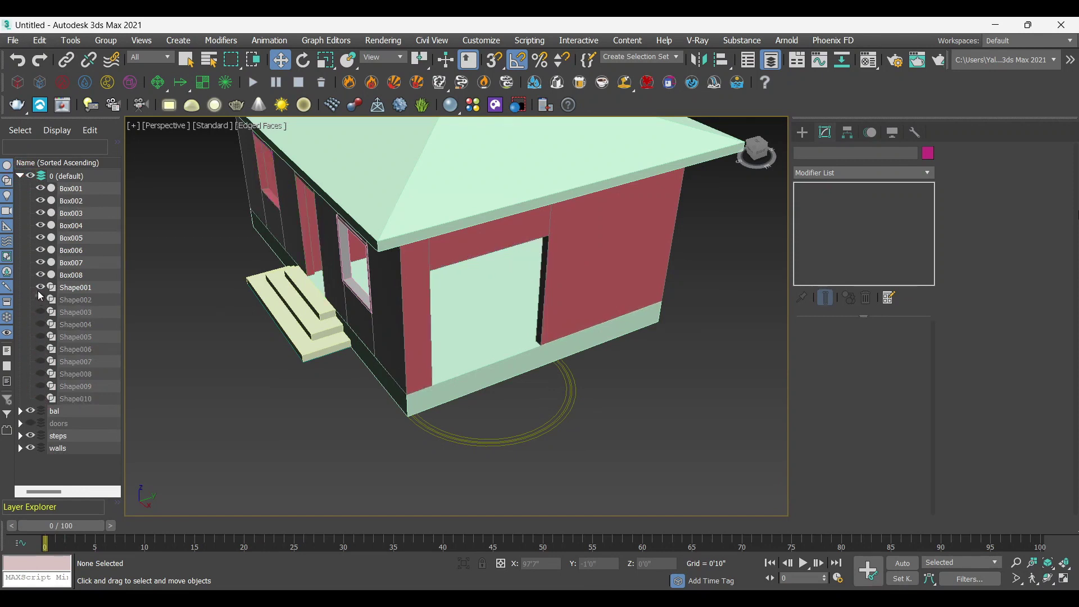
click(41, 275)
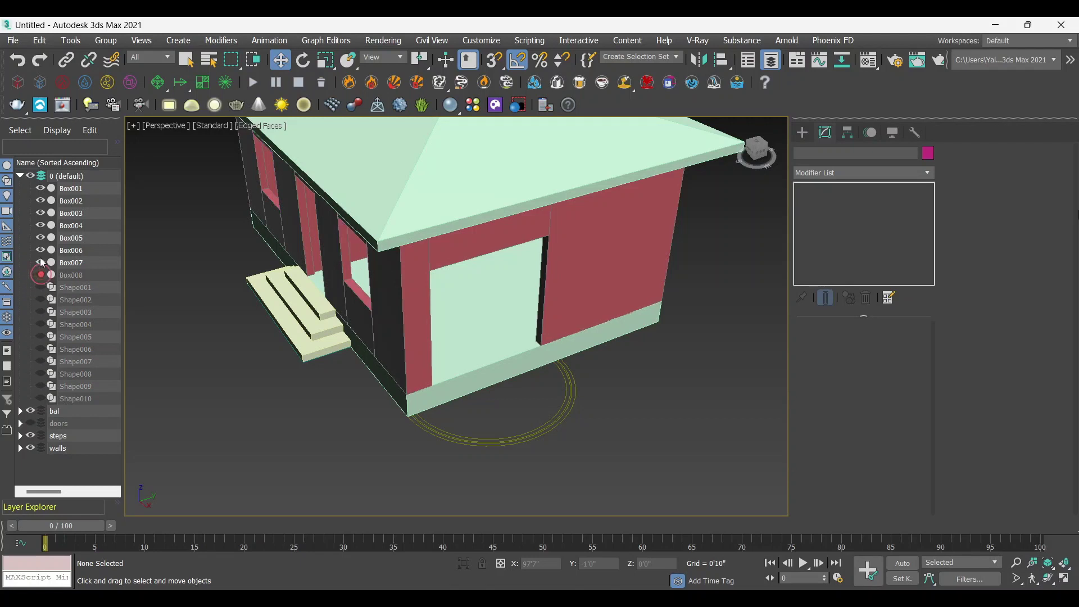
click(40, 250)
click(40, 225)
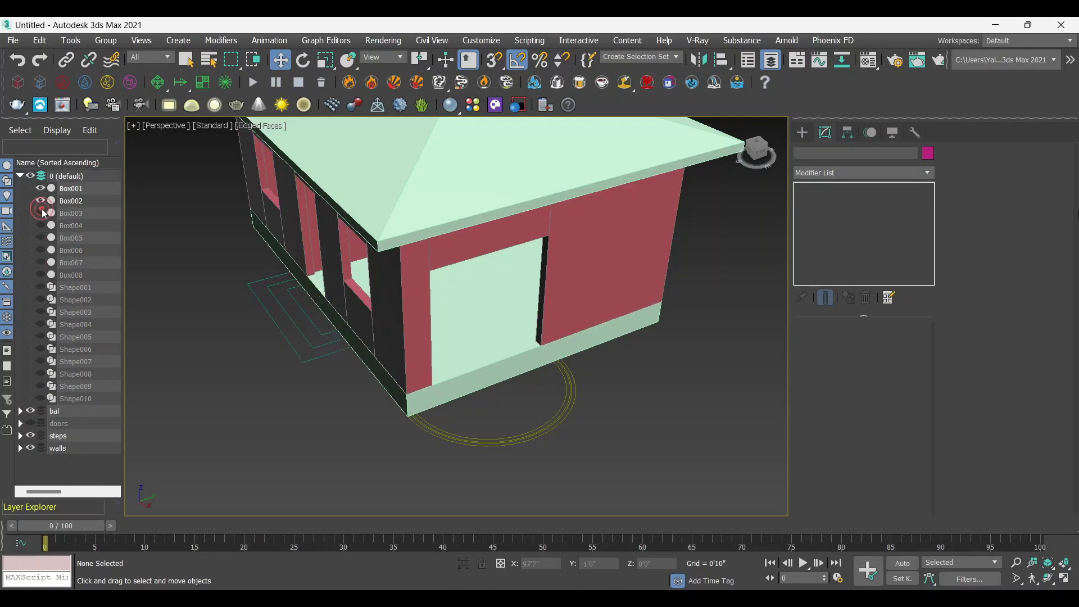
click(40, 213)
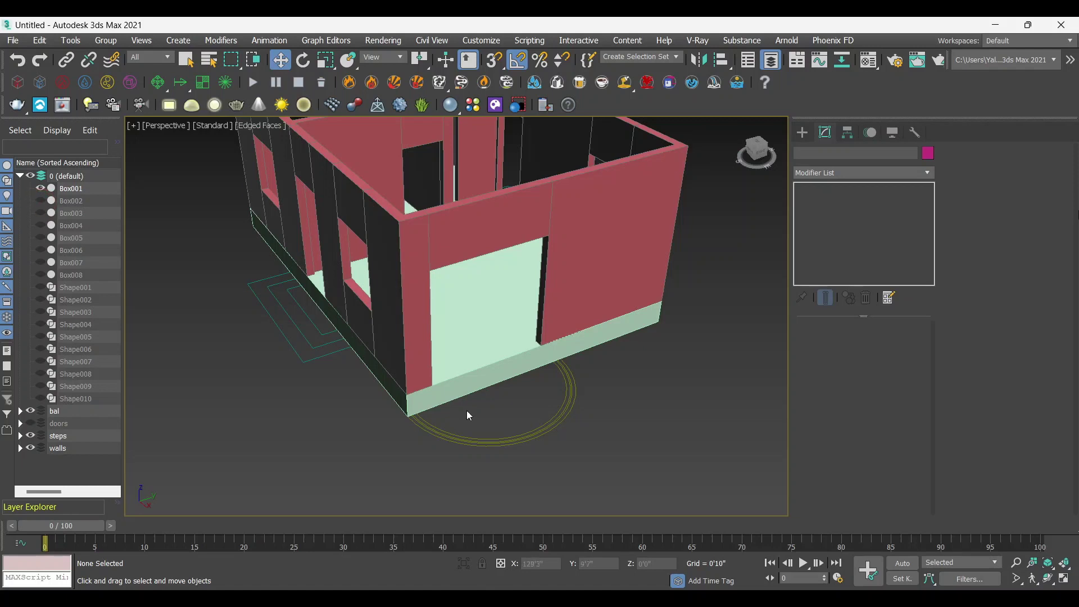
alt+middle_drag(467, 414, 370, 364)
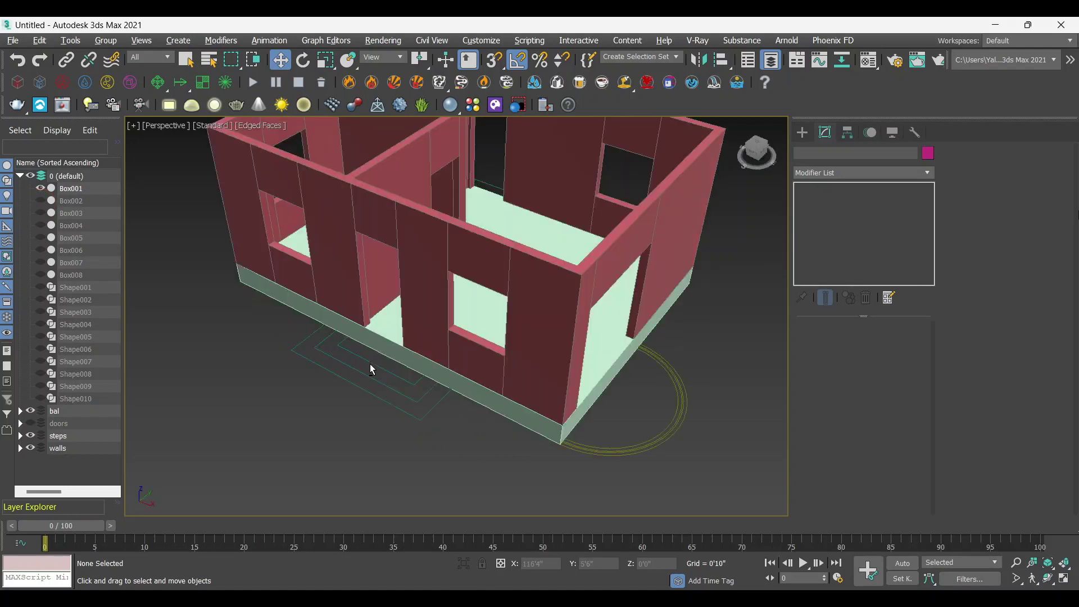
click(40, 187)
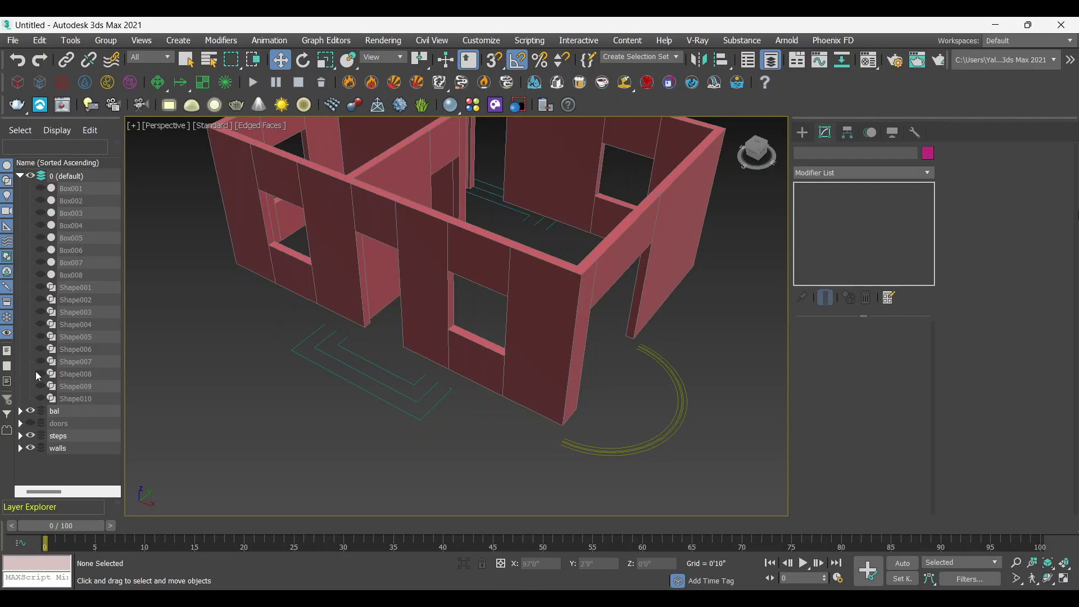
Step: Unhide frames Shape005–Shape010 and slab Box001, then zoom toward the balcony arc
click(40, 398)
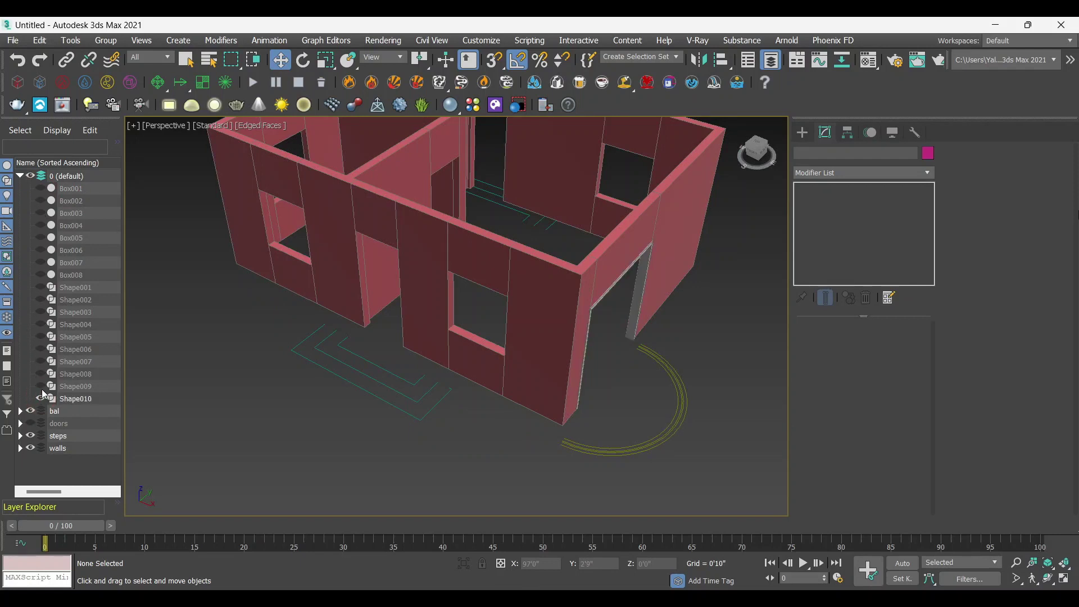
click(40, 386)
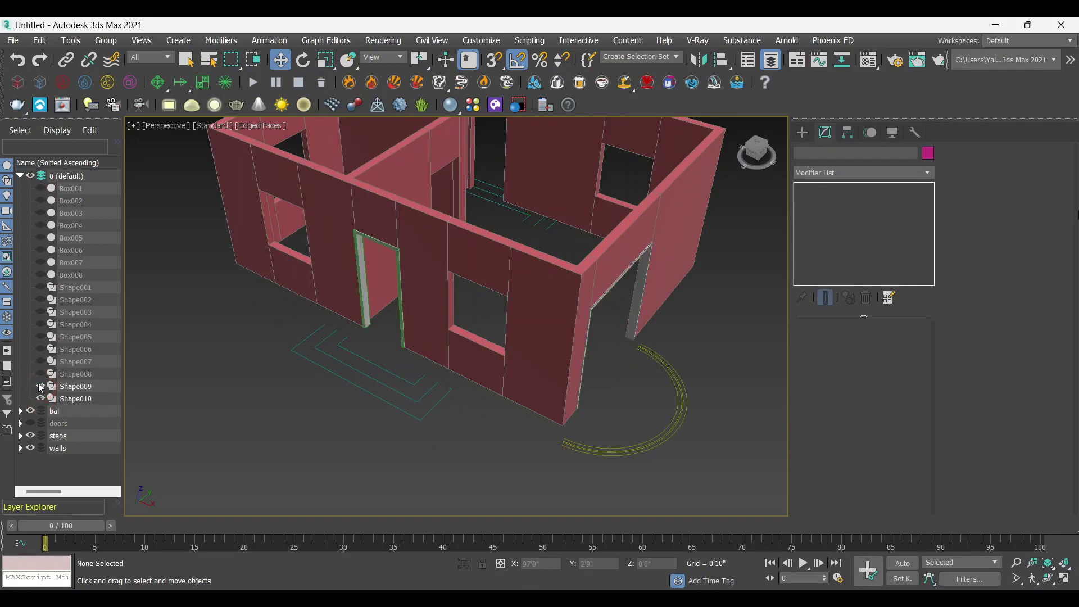
click(41, 362)
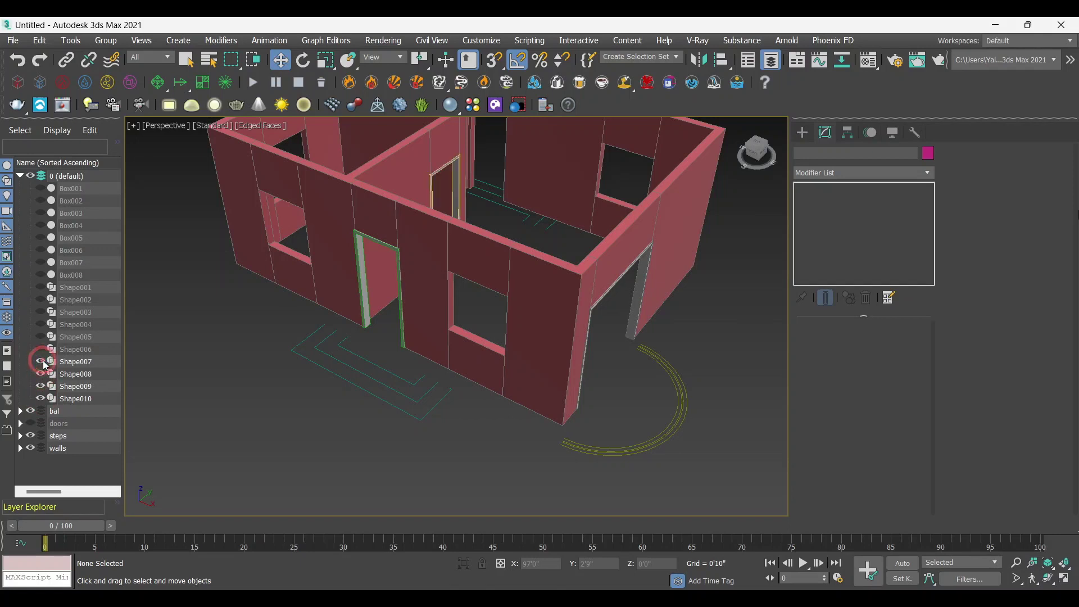
click(42, 349)
click(40, 337)
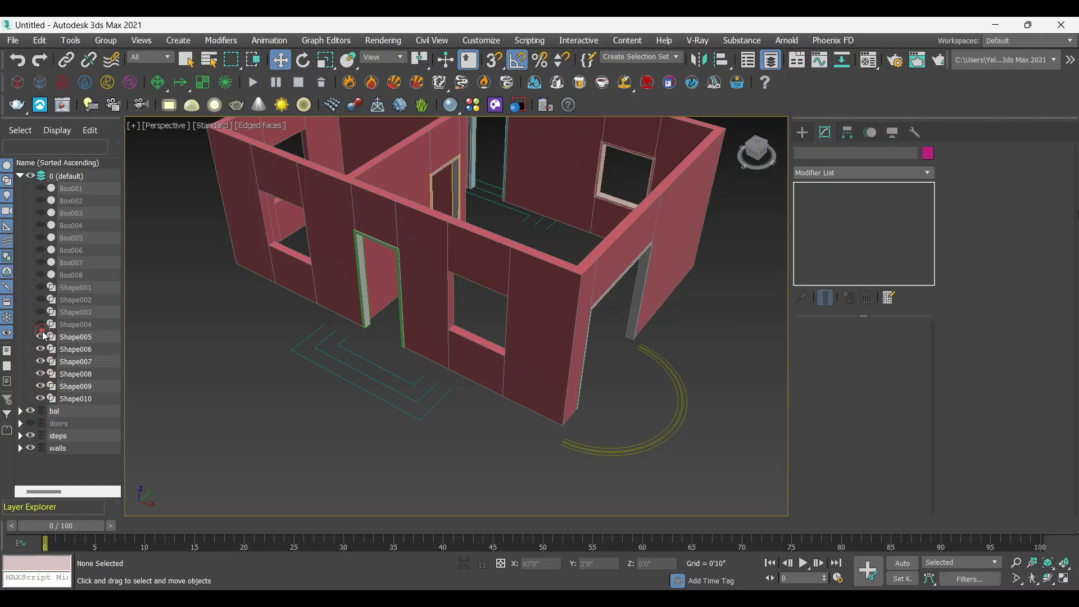
click(40, 188)
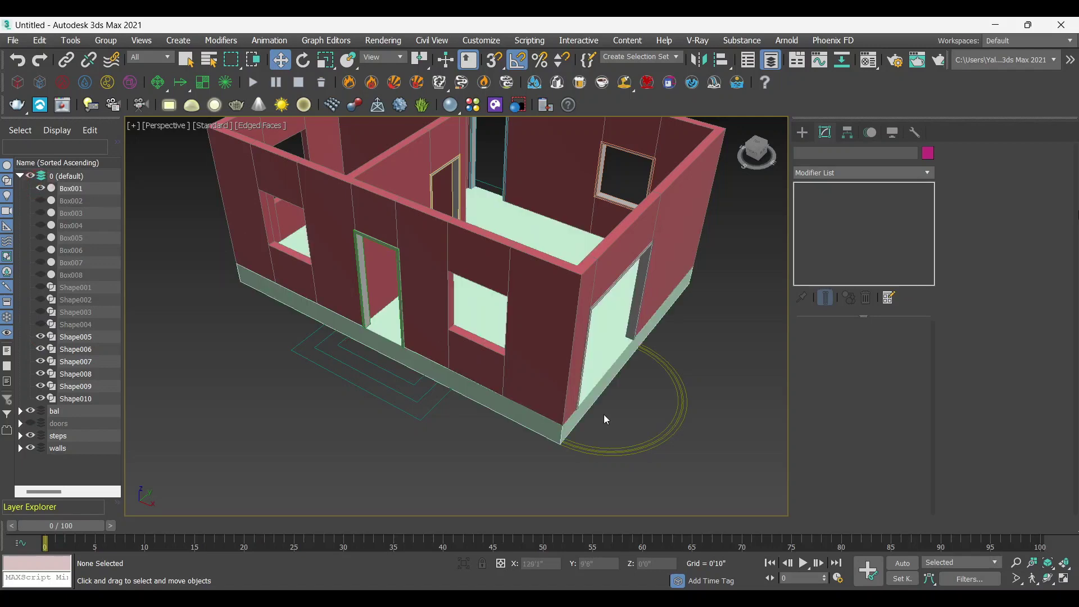
scroll(678, 451, up, 3)
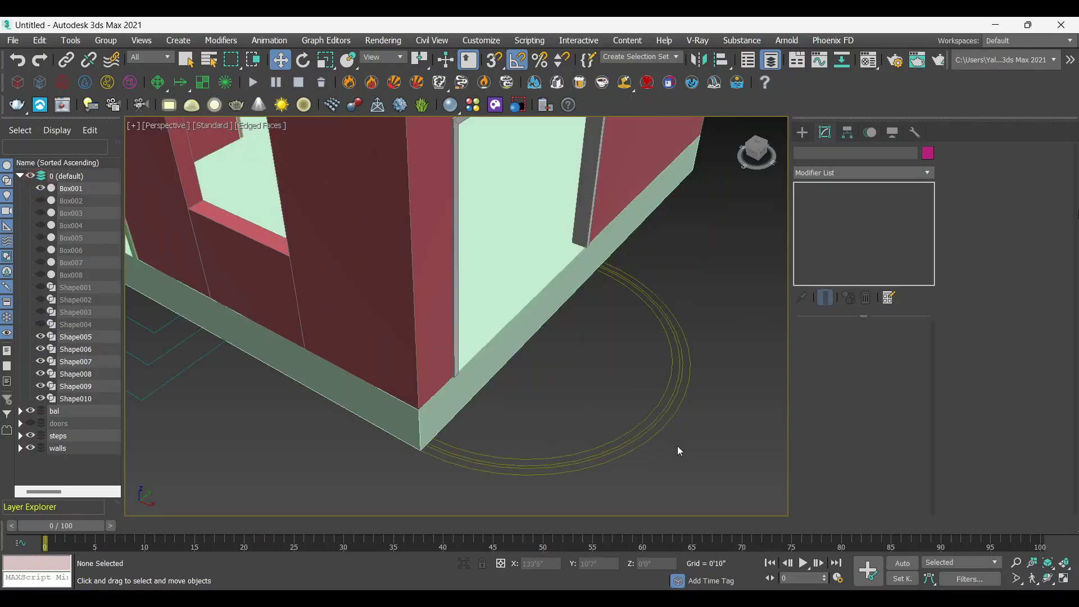
Step: Make a raised copy of the double balcony arc along Z
click(676, 416)
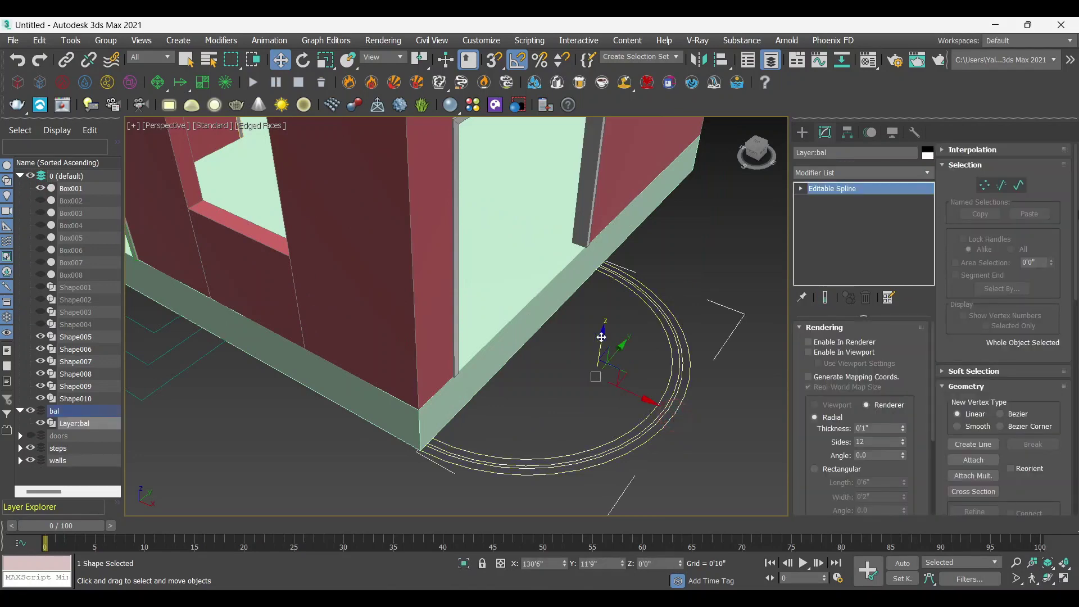
shift+drag(601, 337, 618, 222)
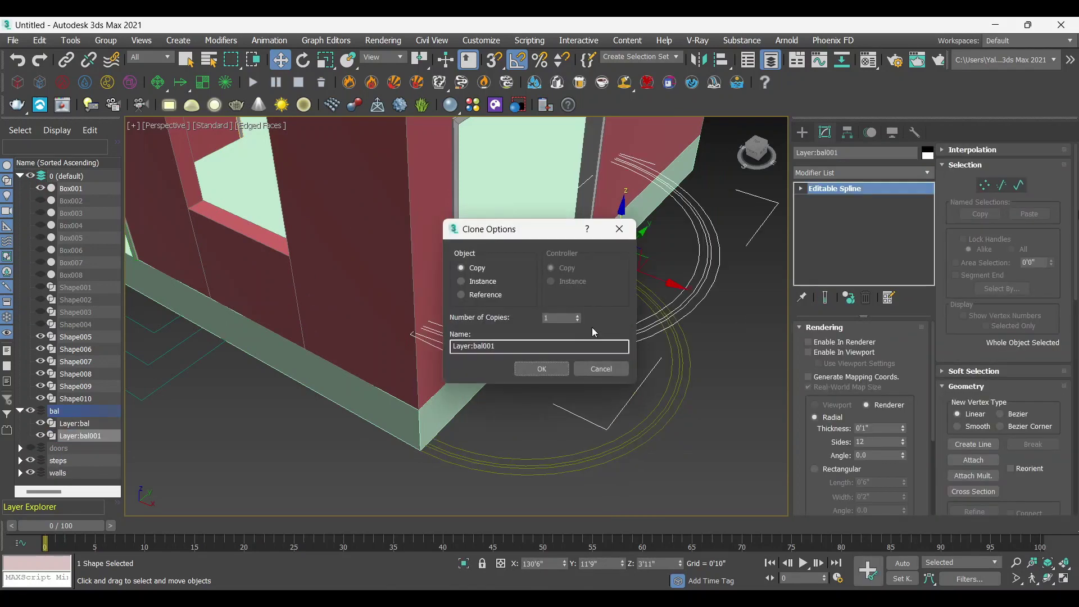
click(541, 369)
alt+middle_drag(630, 380, 628, 388)
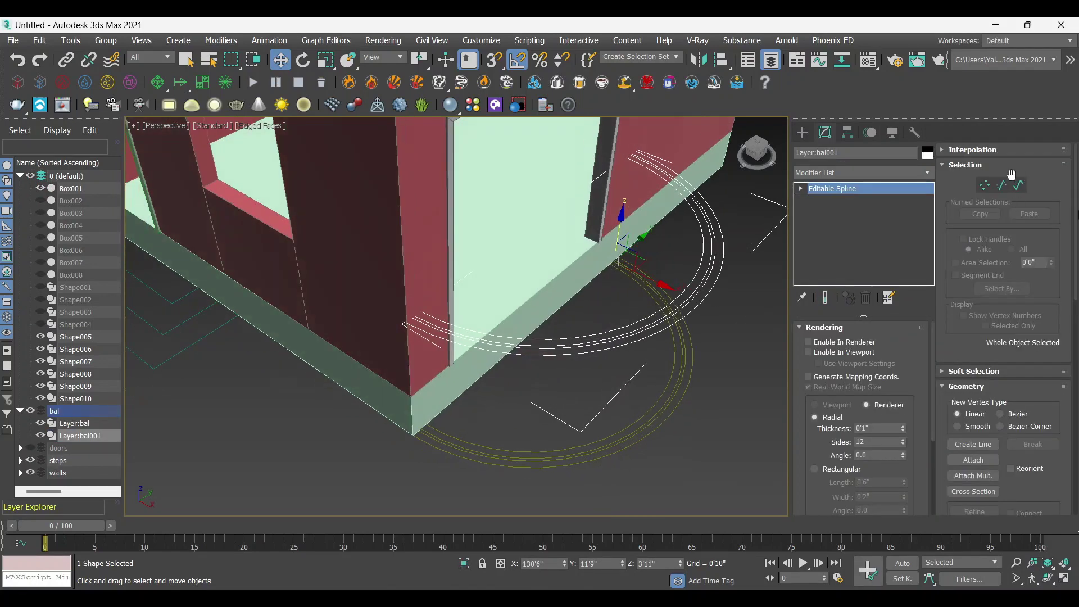
Step: Delete the arc's inner curve segment and start connecting its open ends
click(1003, 186)
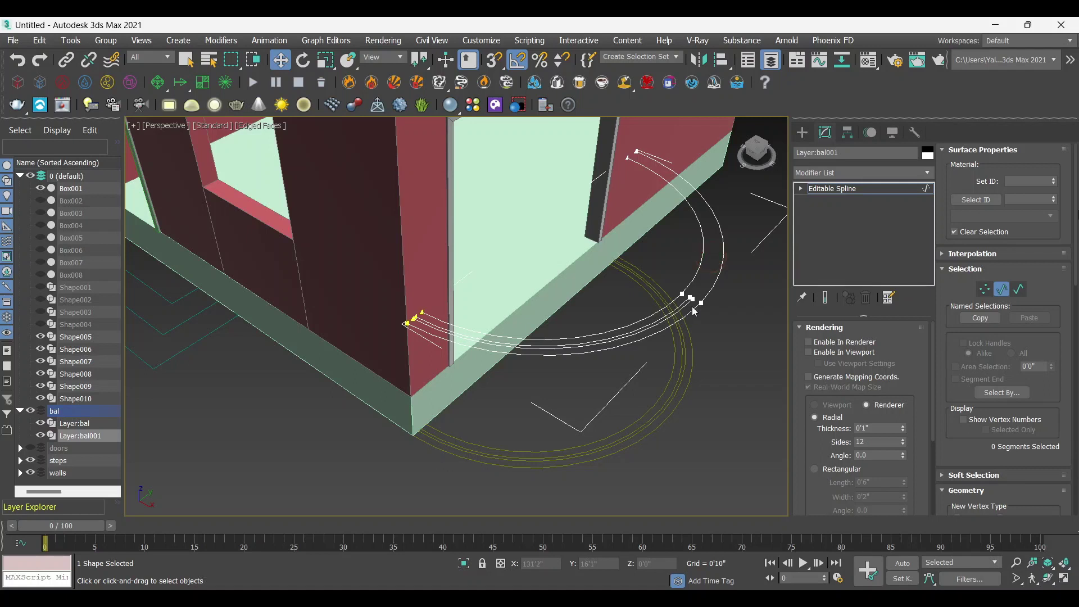
click(659, 304)
key(Delete)
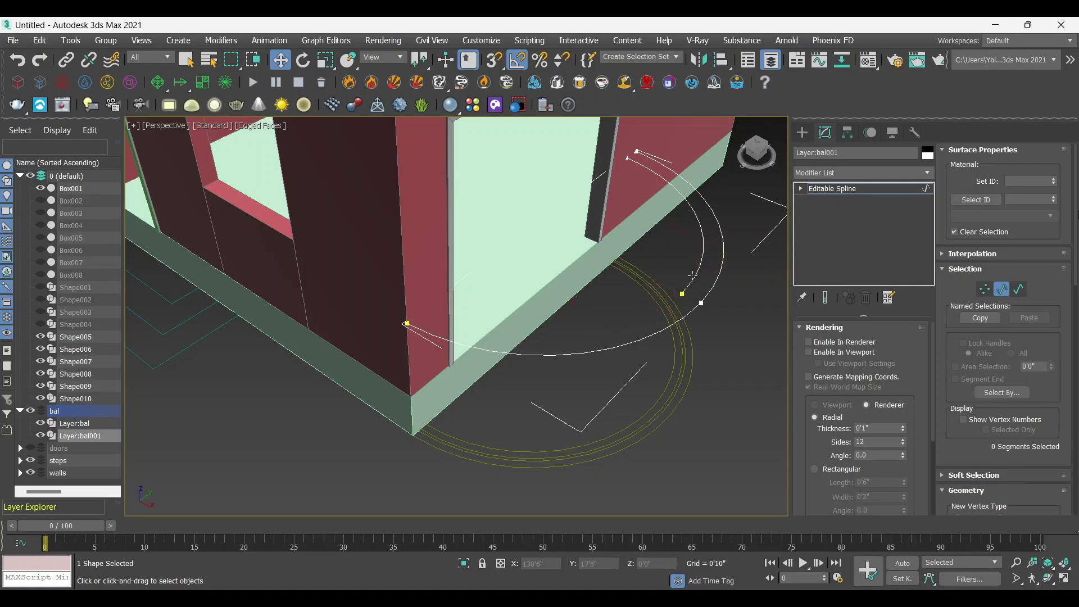
right_click(666, 267)
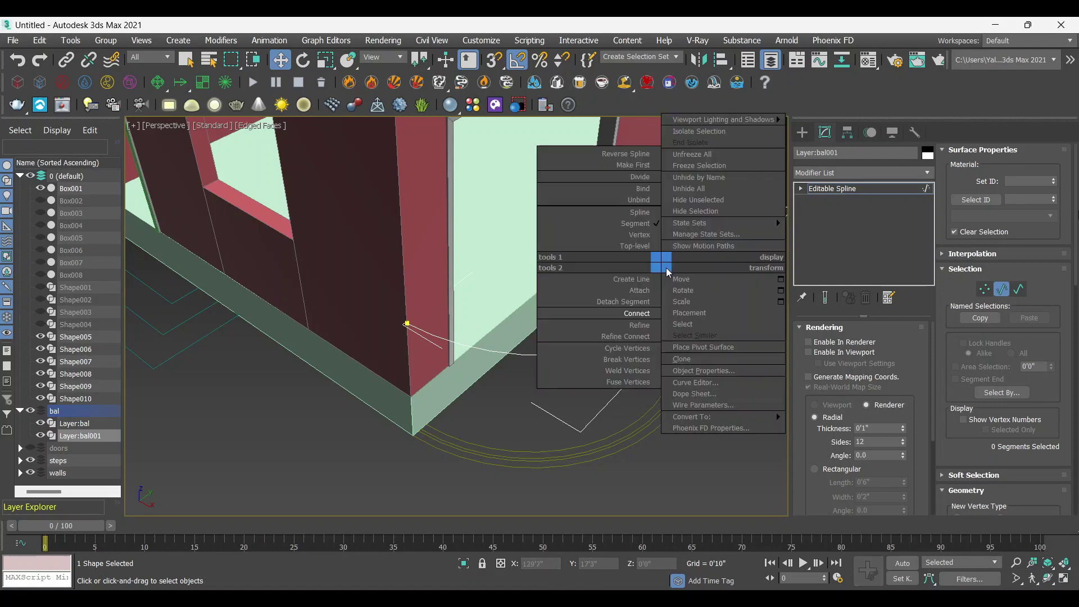
click(647, 315)
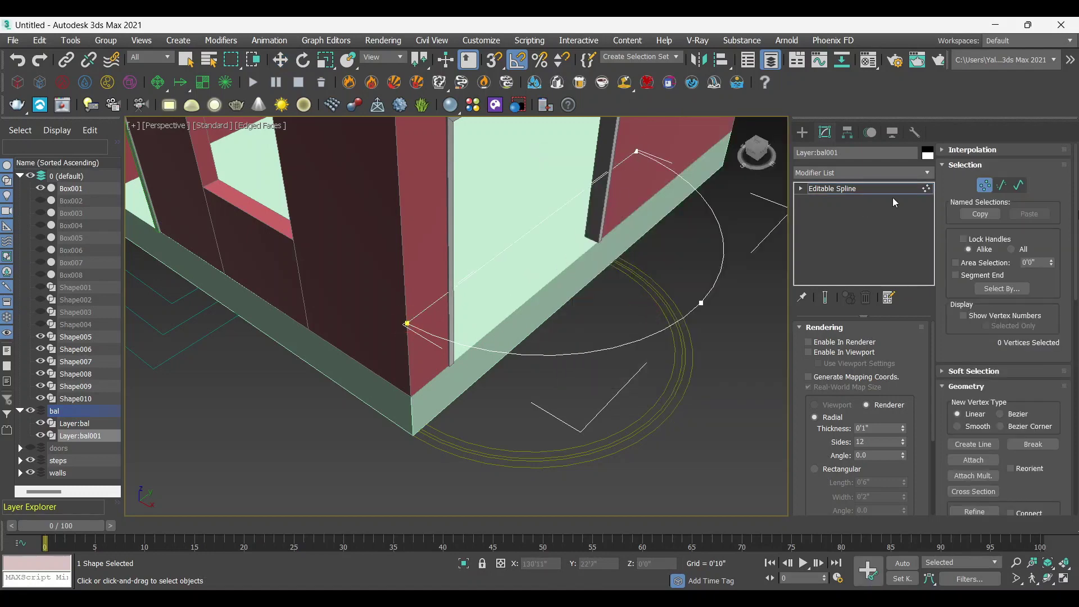
Step: Extrude the closed arc 1'6" and zero its Z position to sit at ground level
click(866, 189)
scroll(865, 171, down, 3)
scroll(865, 171, down, 5)
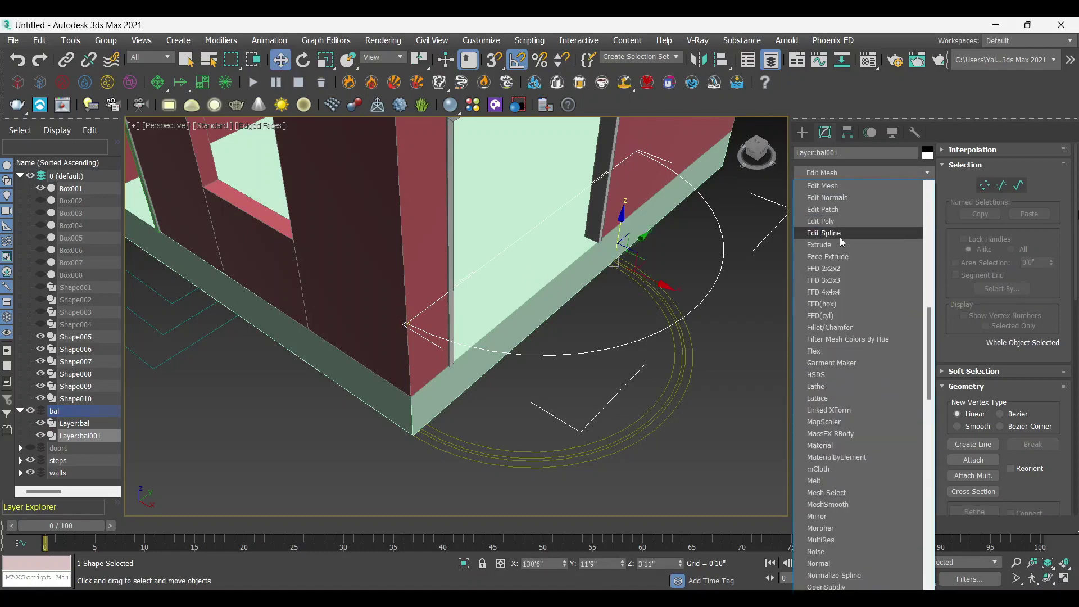
click(840, 245)
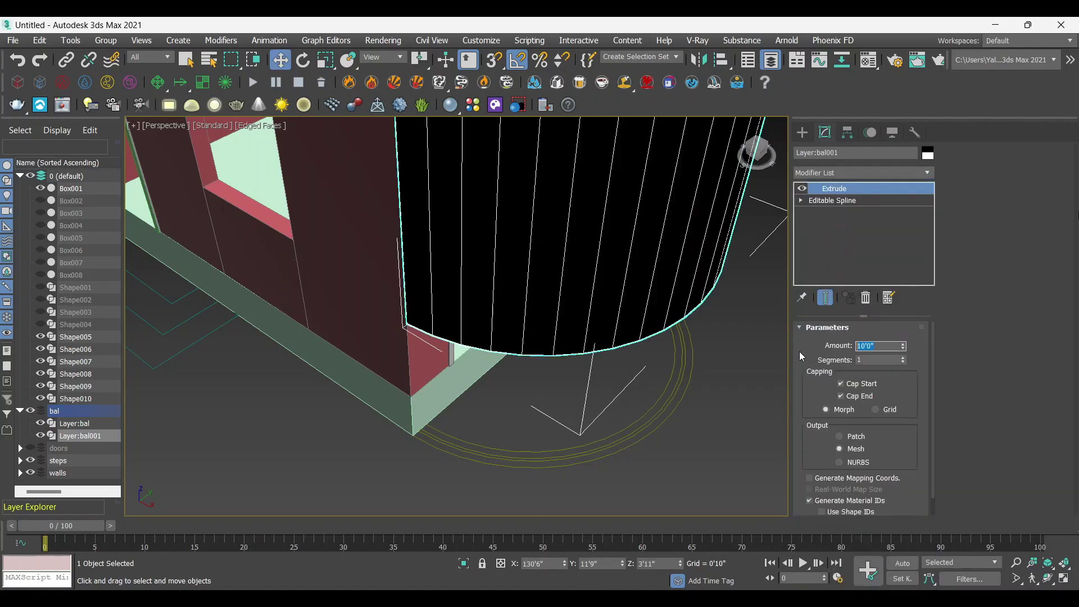
text(1'6)
key(Return)
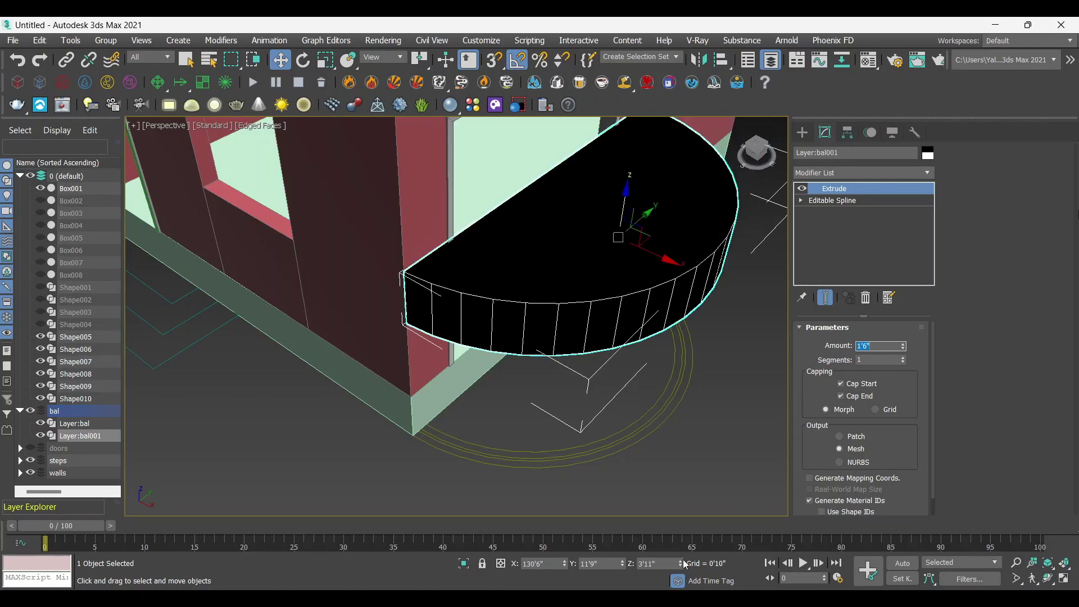
right_click(681, 564)
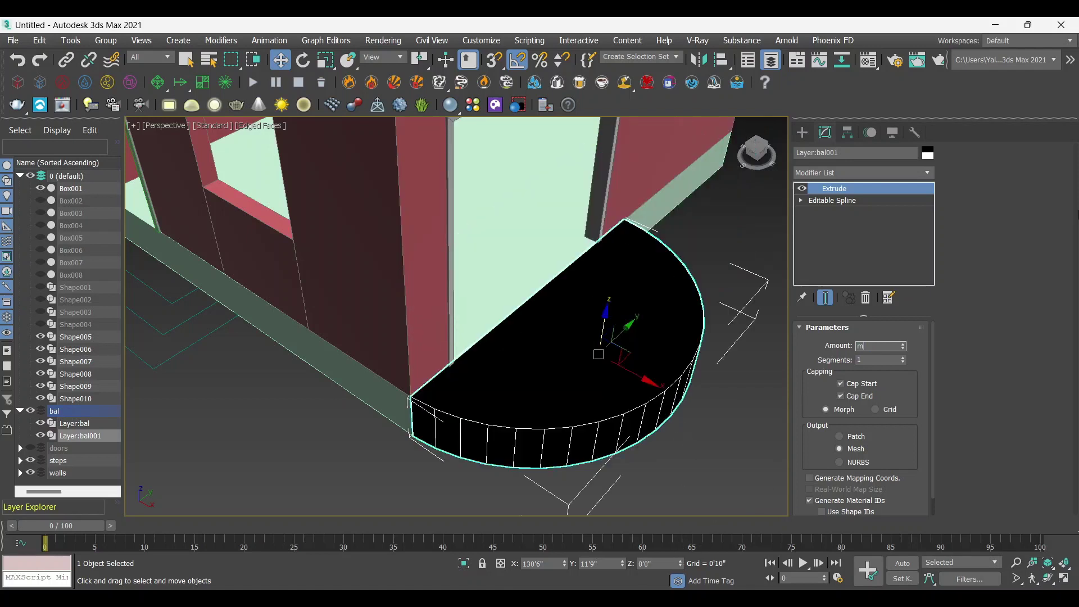
Step: Assign the Wall Paint material to the balcony slab
key(m)
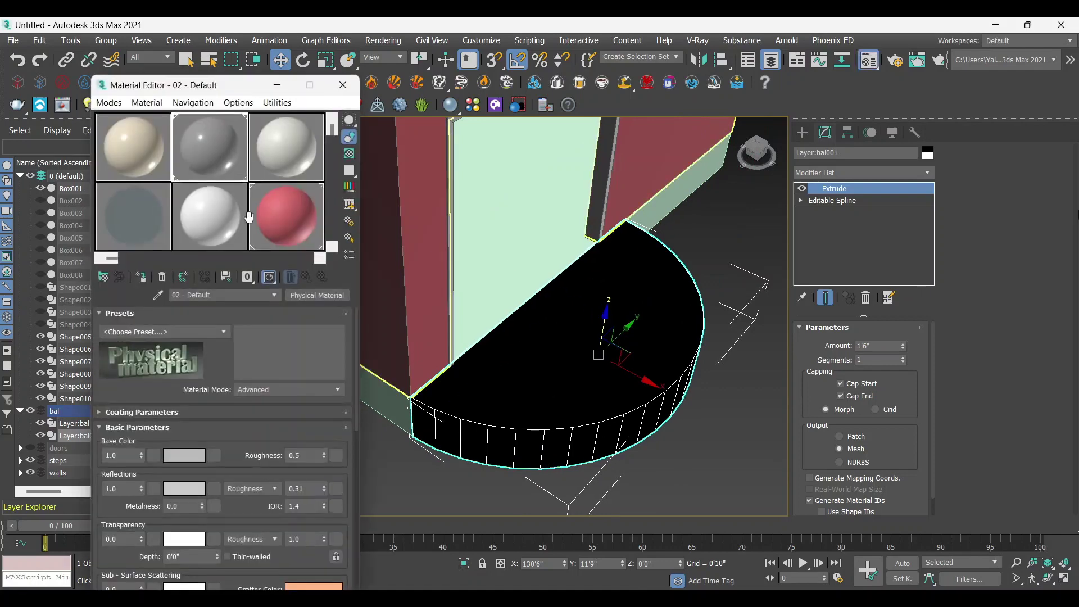
click(250, 217)
click(141, 277)
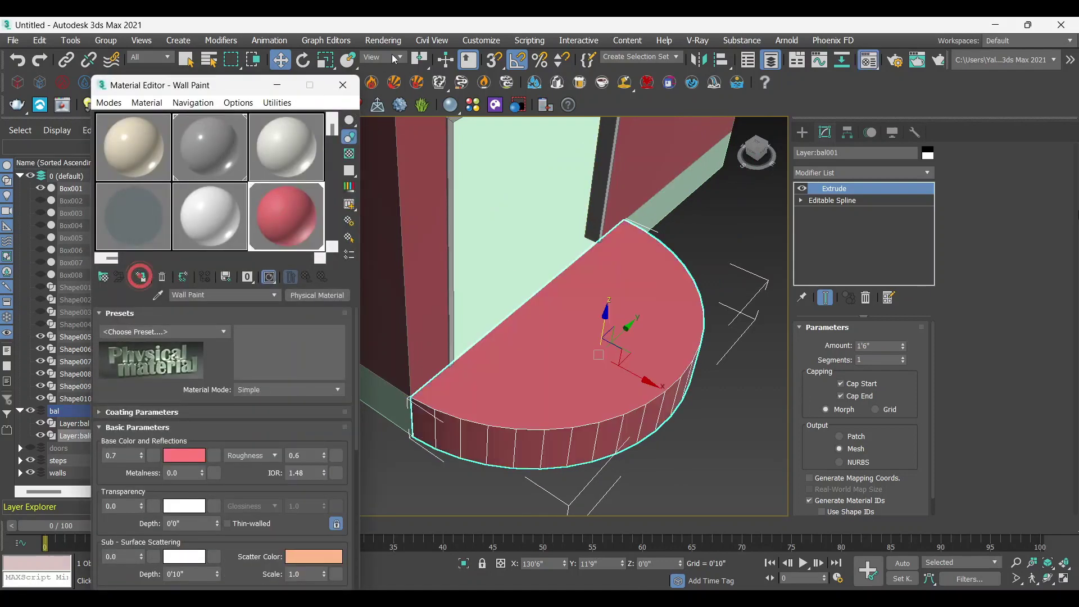
click(399, 57)
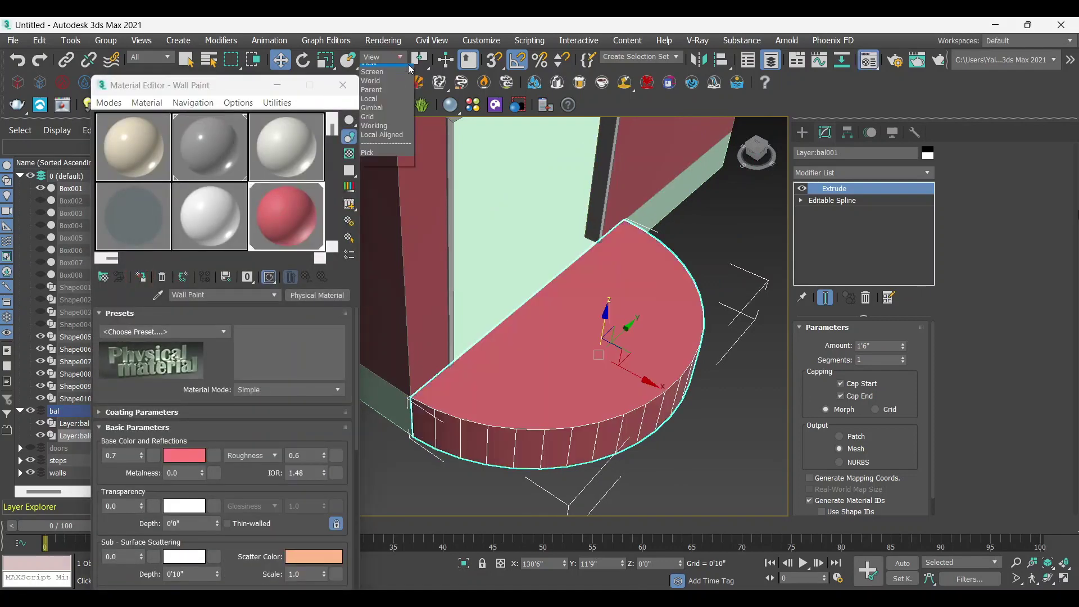
click(710, 421)
click(356, 89)
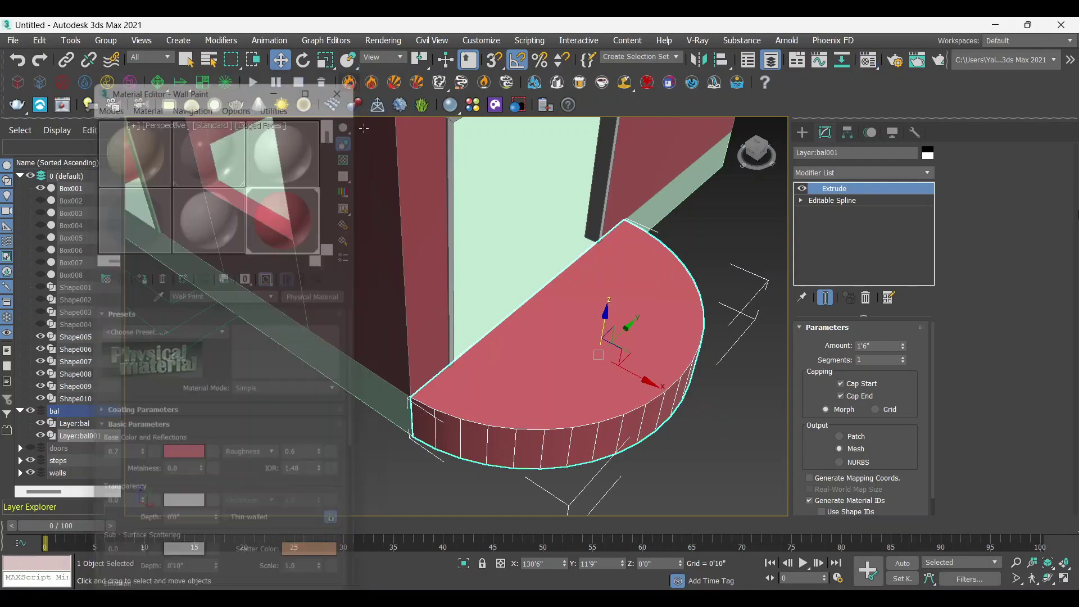
scroll(619, 371, down, 5)
mouse_move(618, 371)
alt+middle_down()
mouse_move(682, 372)
mouse_move(669, 427)
alt+middle_up()
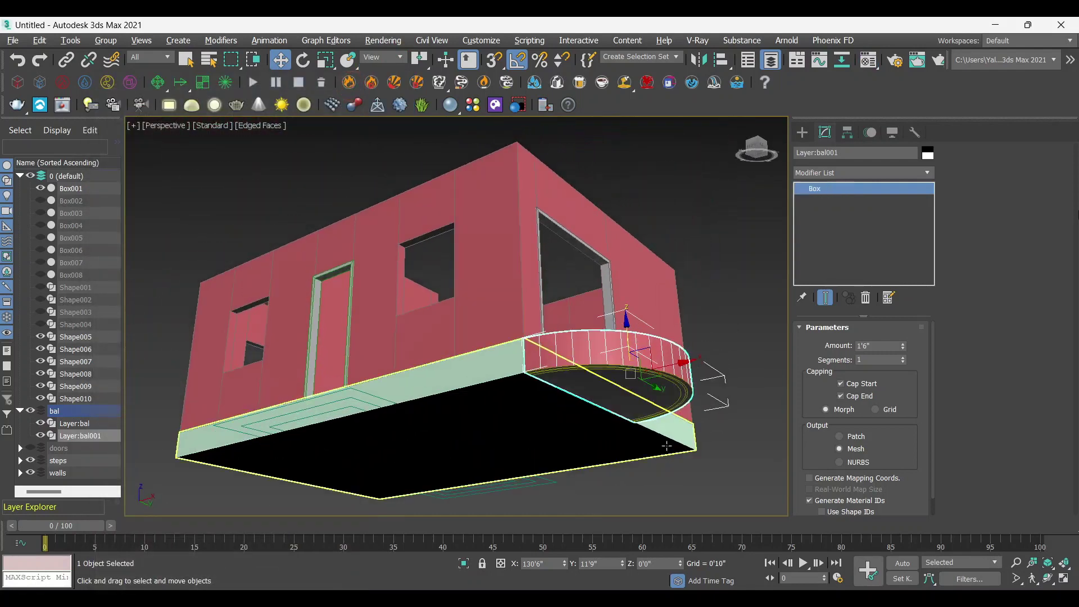
Step: Select the original Layer:bal arc outline, switching between Top and four-view layouts
click(668, 443)
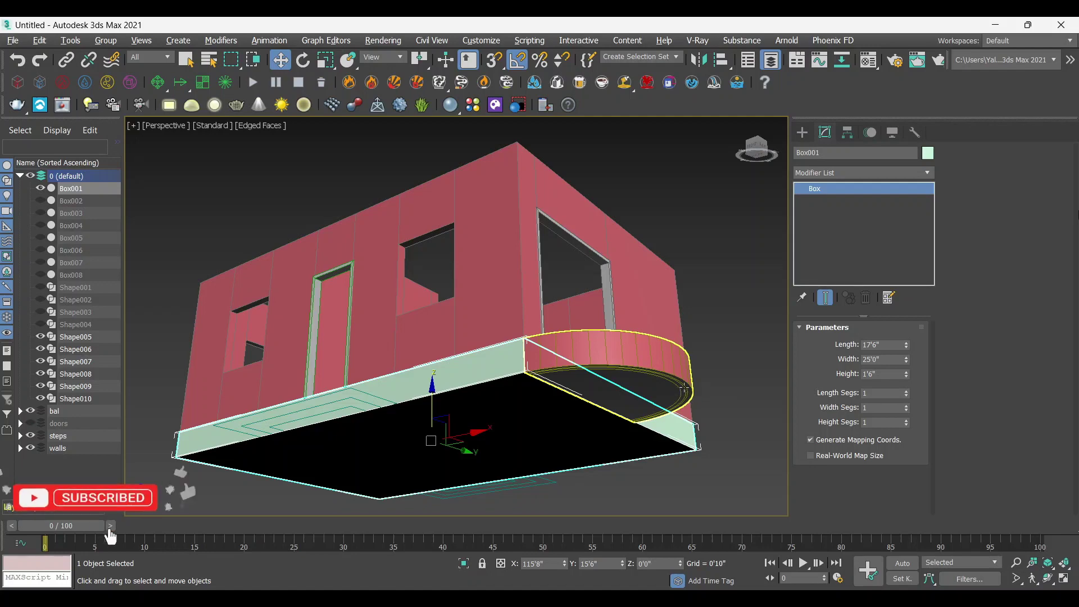
click(683, 391)
click(683, 388)
key(alt+w)
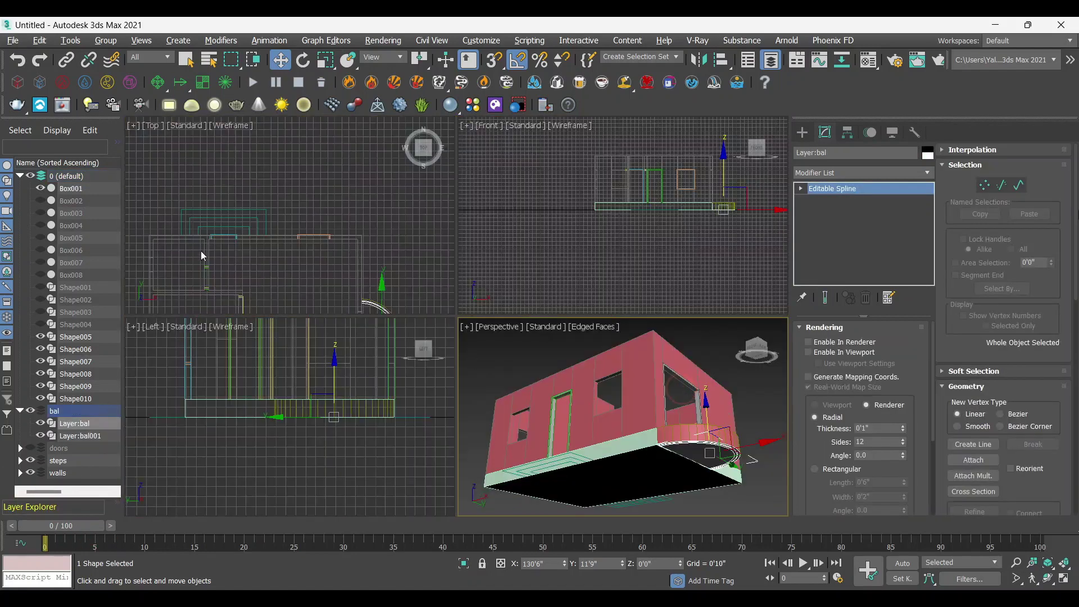
key(alt+w)
scroll(416, 320, up, 5)
scroll(414, 350, up, 5)
click(293, 285)
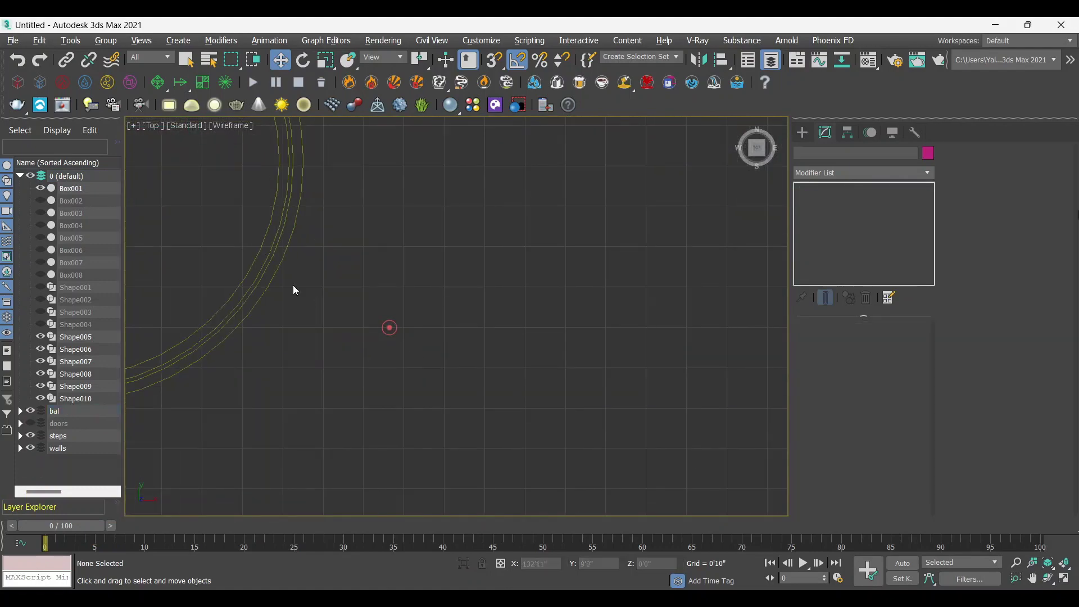
key(alt+w)
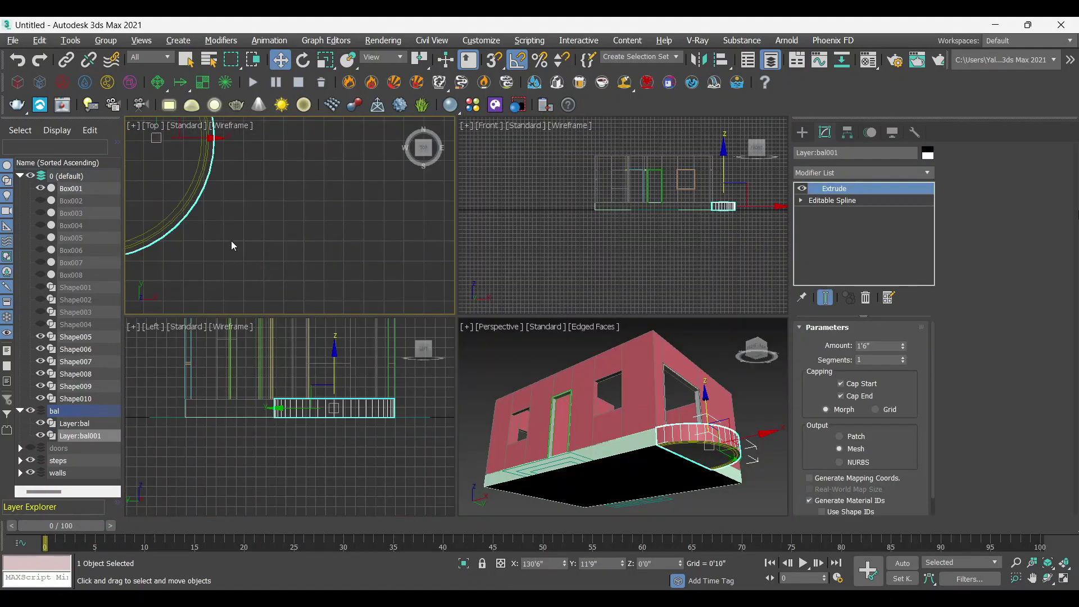
click(217, 204)
click(187, 190)
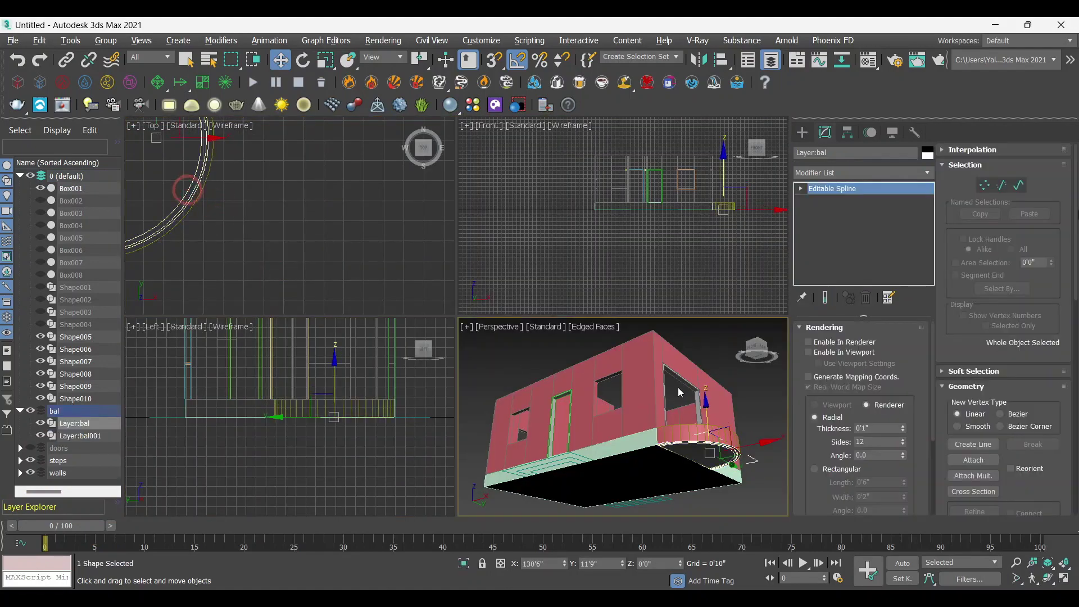
key(alt+w)
Step: Raise the Layer:bal outline to a height of 1'6" above the slab
alt+middle_drag(680, 393, 635, 344)
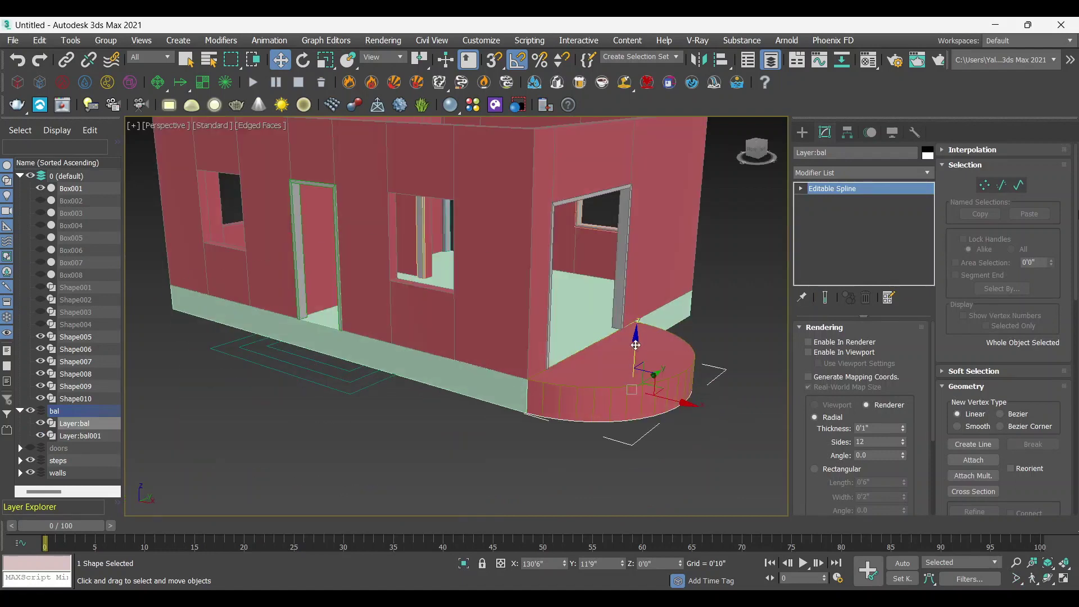
drag(635, 345, 640, 314)
scroll(700, 367, up, 3)
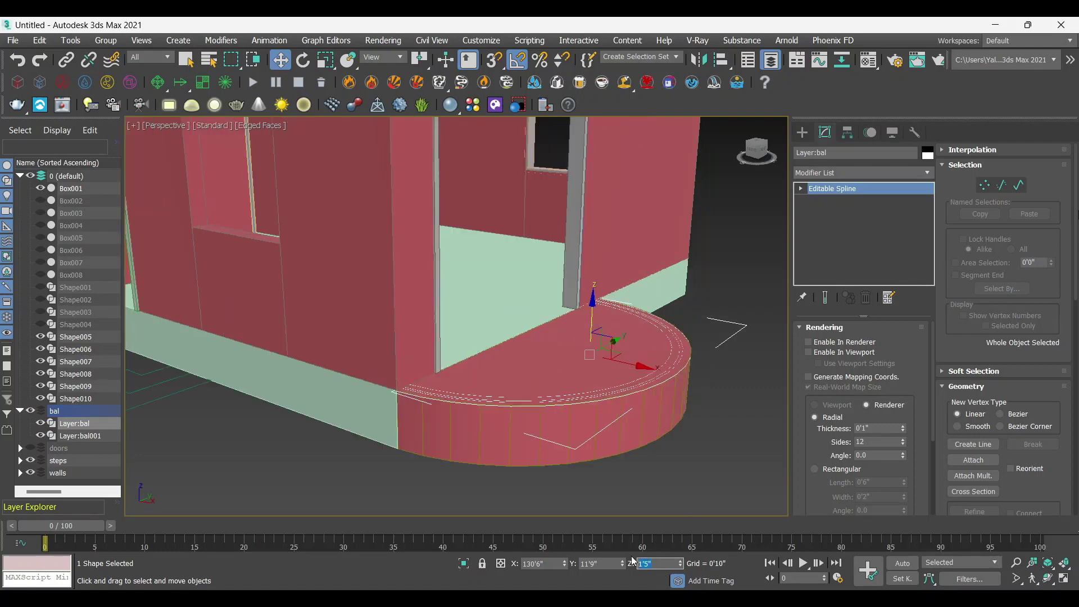
text(6)
key(Return)
Step: Create a raised copy Layer:bal002 and reselect the original outline
alt+middle_drag(533, 408, 588, 384)
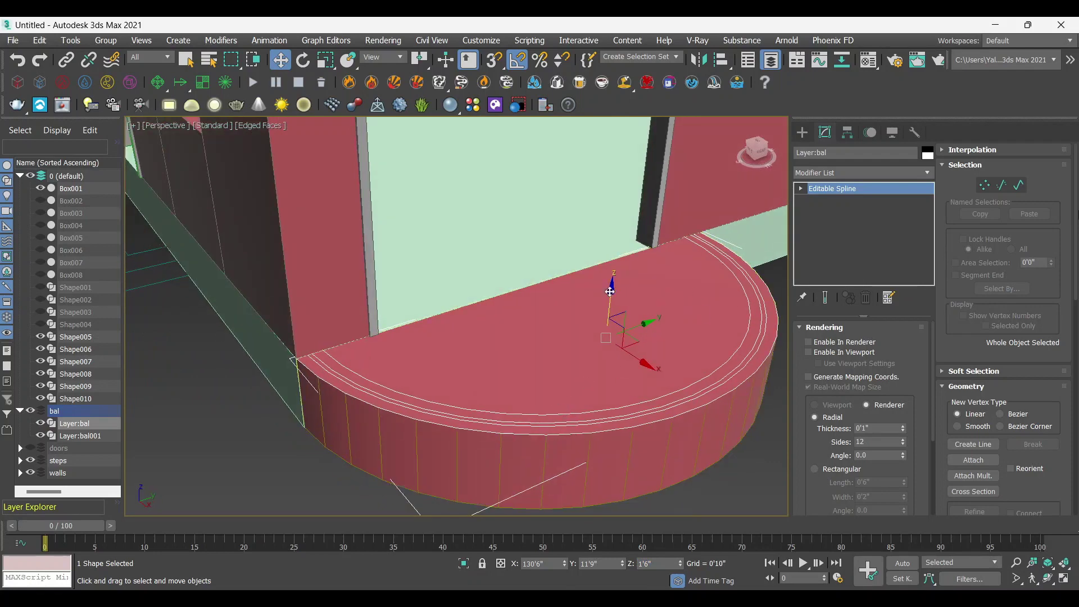
shift+drag(611, 292, 624, 180)
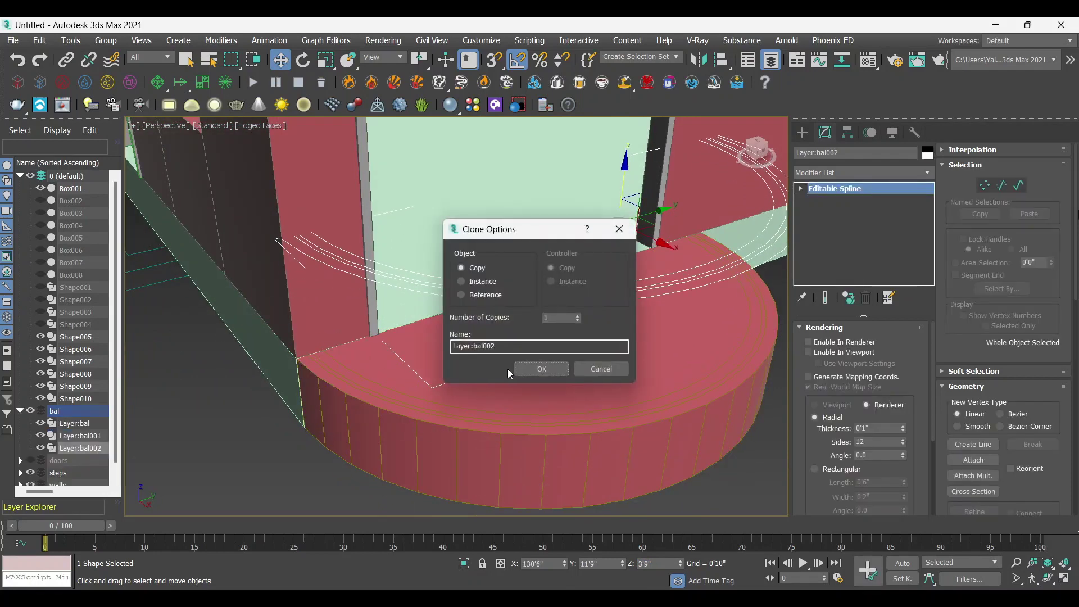
click(525, 368)
click(444, 415)
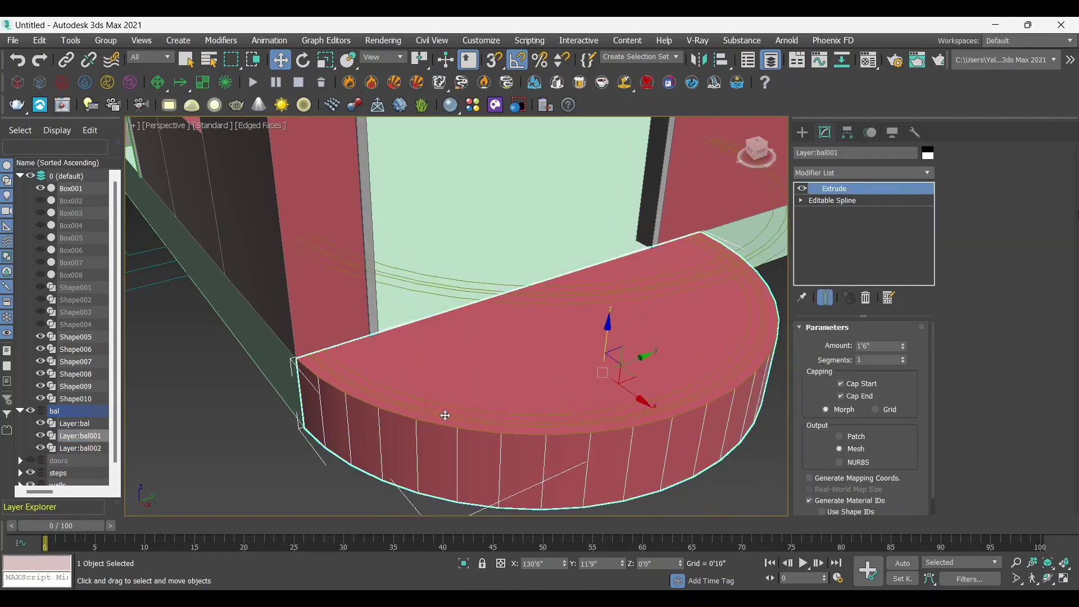
click(444, 414)
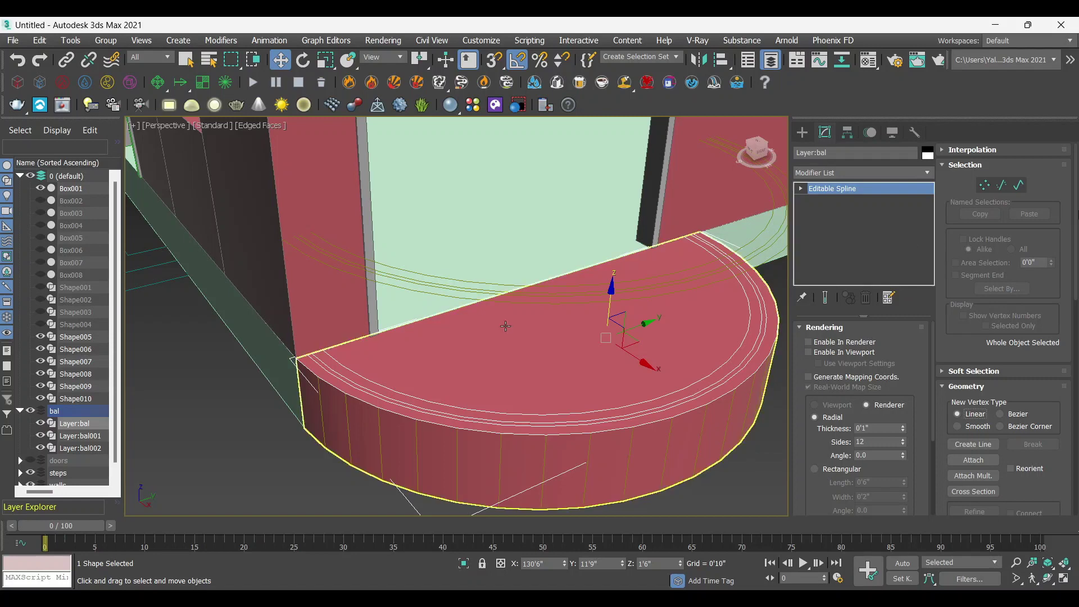
Step: Maximize the Top view and frame the balcony outline
key(alt+w)
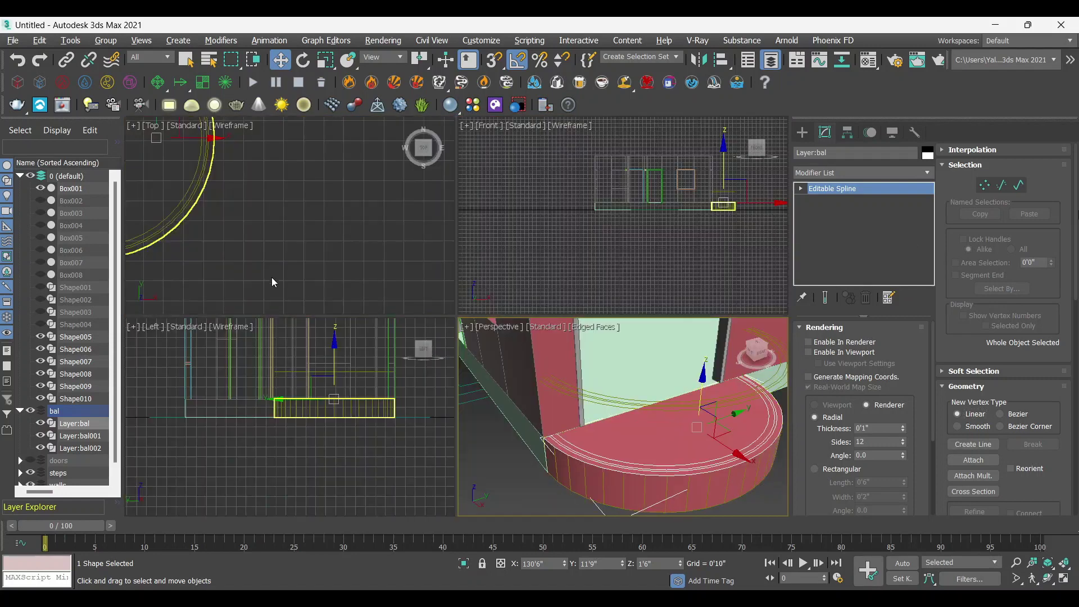
middle_click(272, 278)
key(alt+w)
scroll(301, 265, down, 5)
scroll(356, 282, up, 5)
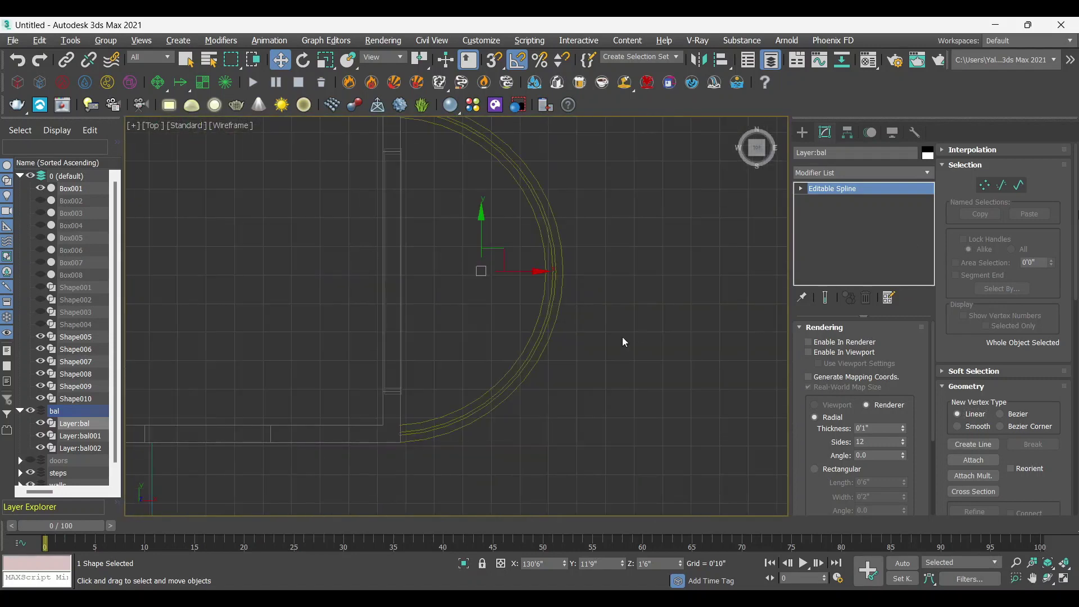
Step: Connect the end vertices at both ends of the arc to close the outline
right_click(538, 312)
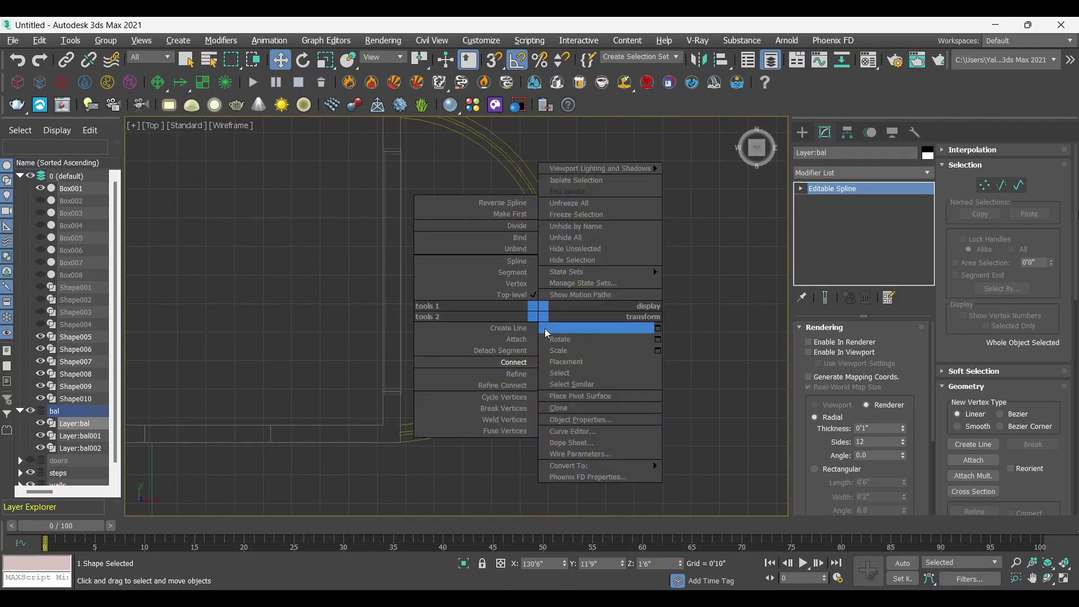
click(523, 375)
right_click(518, 361)
scroll(387, 476, up, 3)
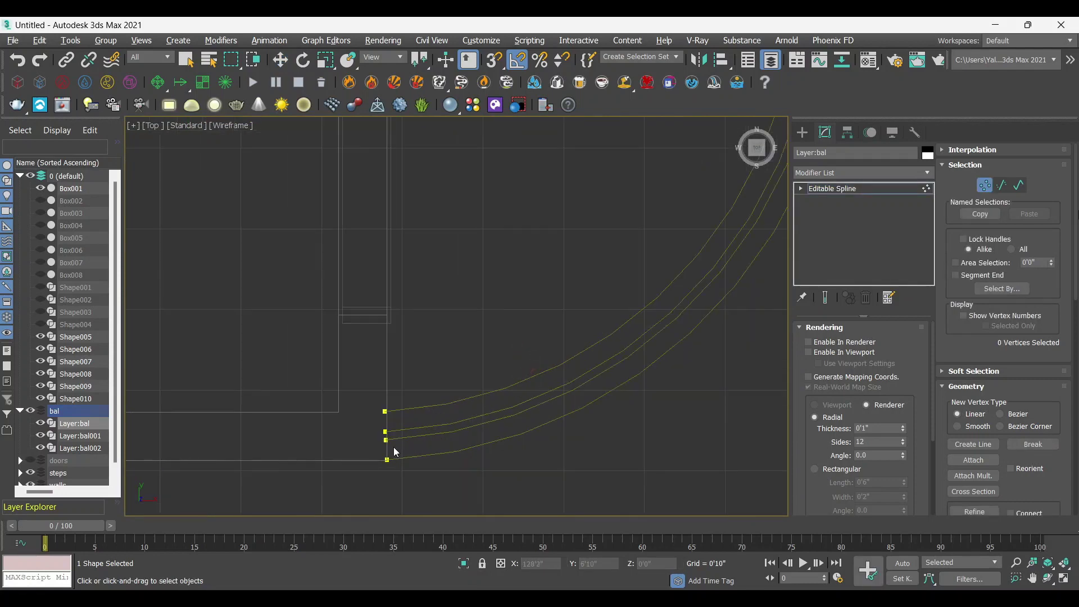
scroll(387, 476, up, 2)
click(379, 473)
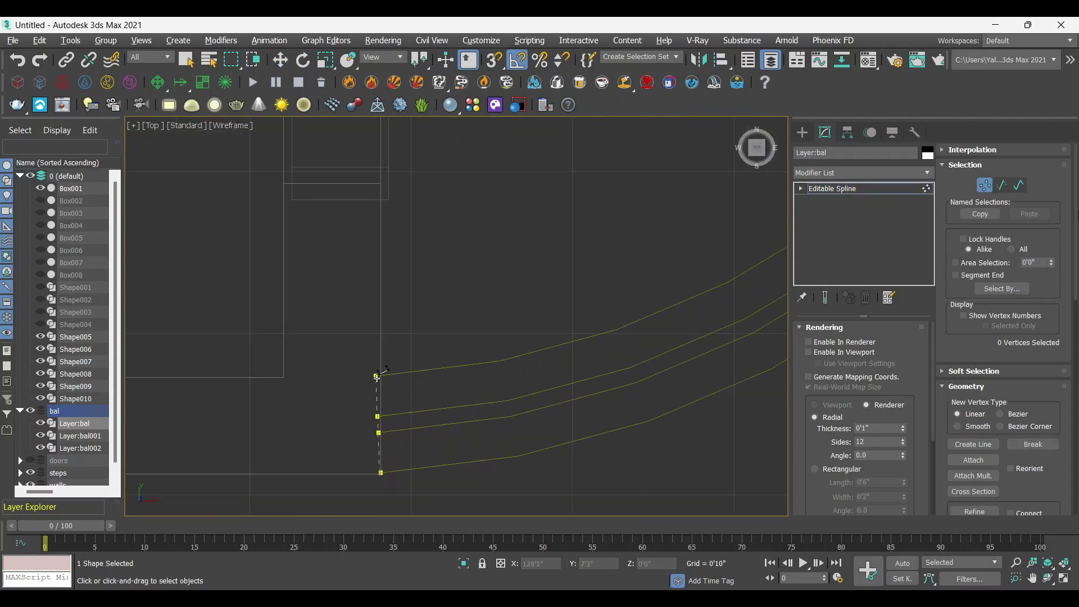
scroll(416, 404, down, 5)
scroll(432, 225, up, 4)
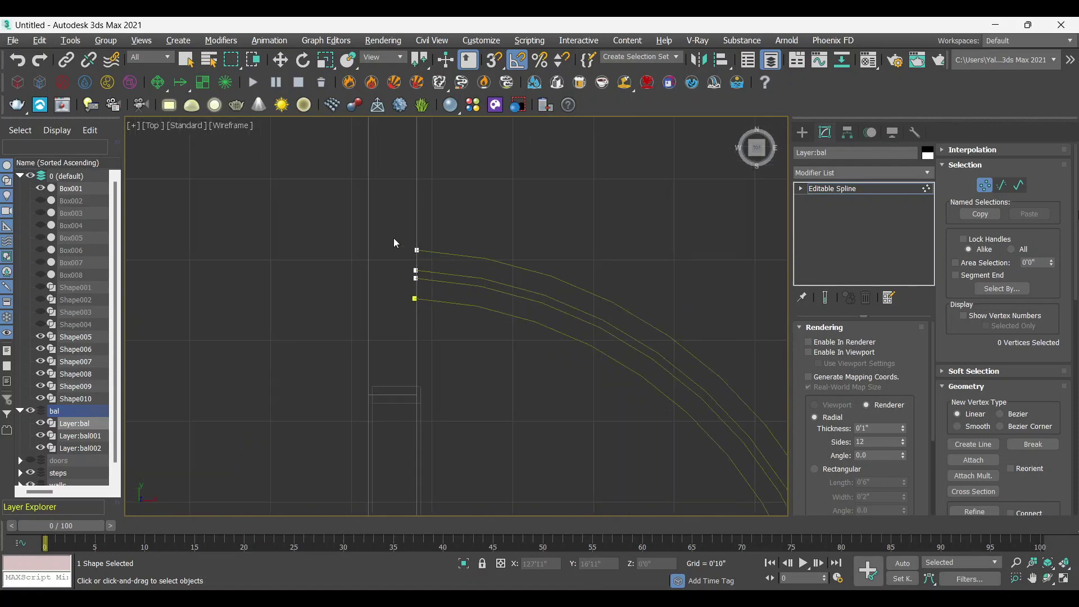
scroll(418, 253, up, 2)
click(420, 246)
click(417, 313)
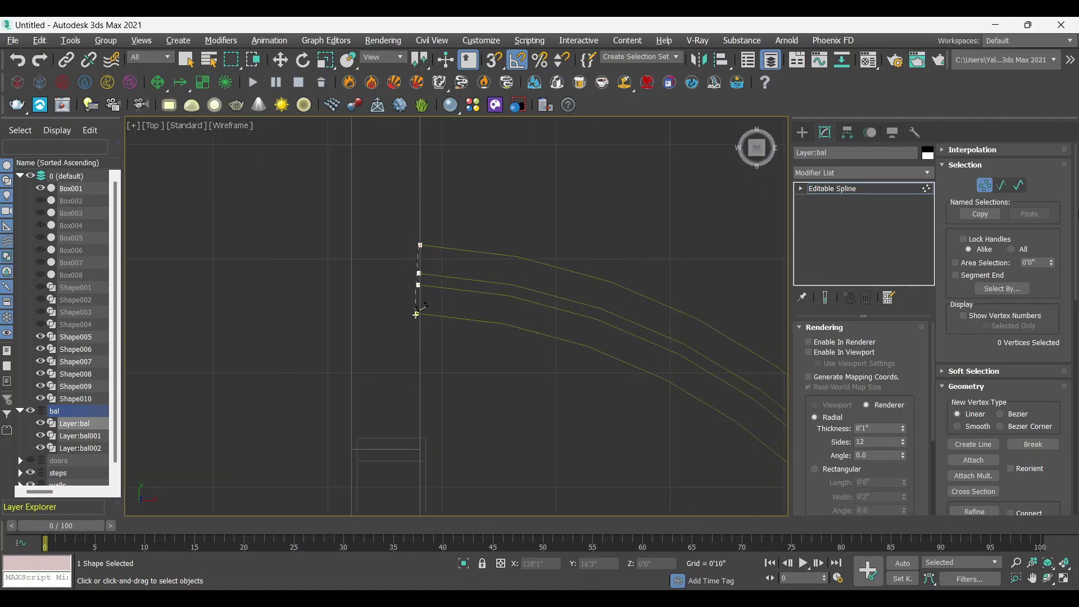
right_click(463, 366)
Step: Check the new closing segments in Segment mode, then return to Perspective view
click(1003, 187)
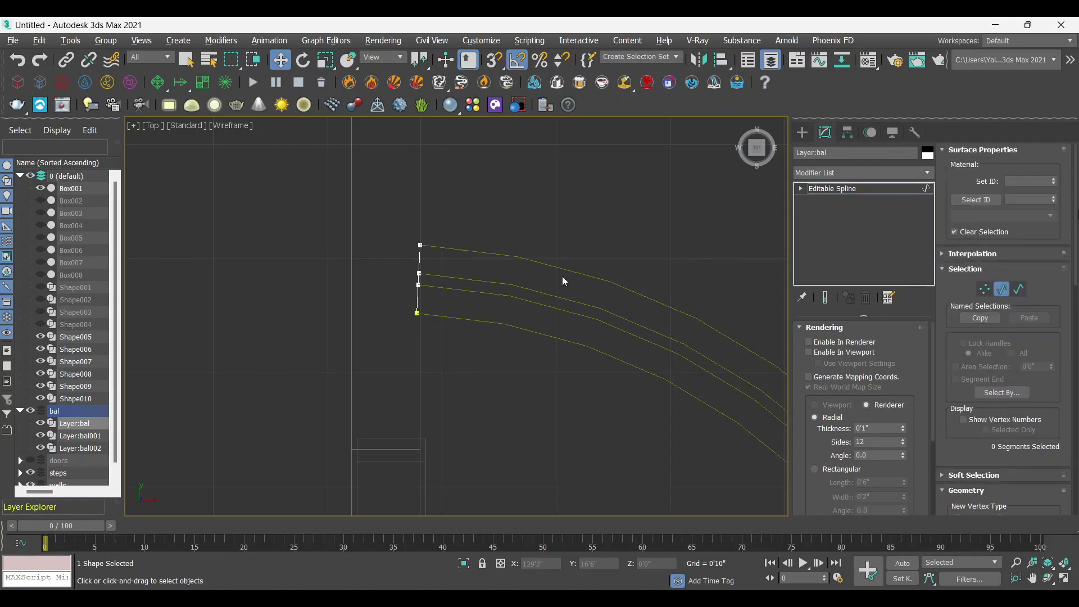
drag(553, 281, 542, 309)
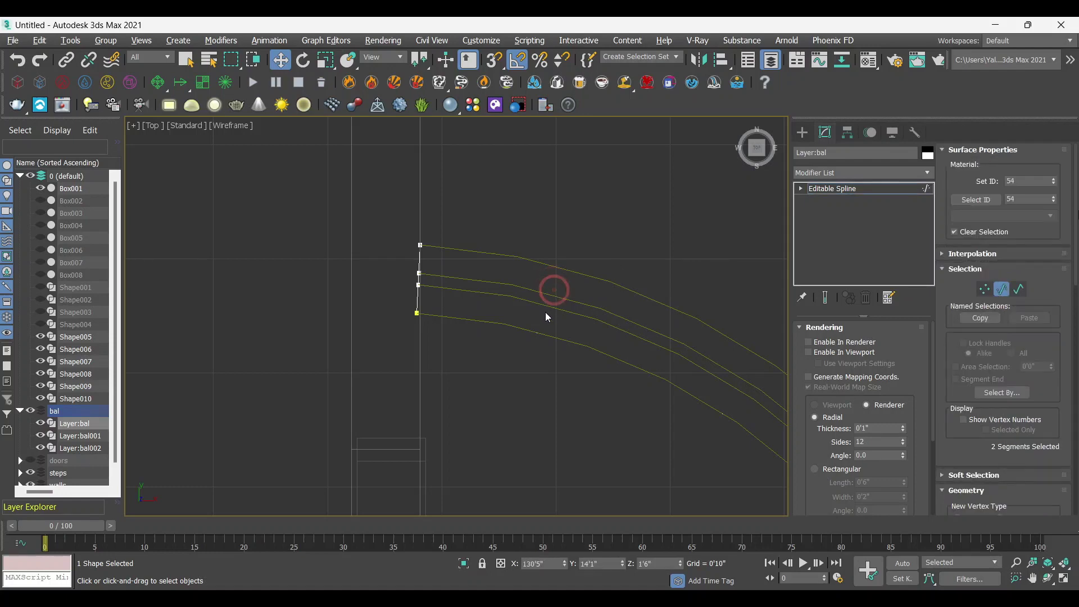
click(545, 312)
scroll(553, 312, down, 5)
scroll(610, 394, up, 5)
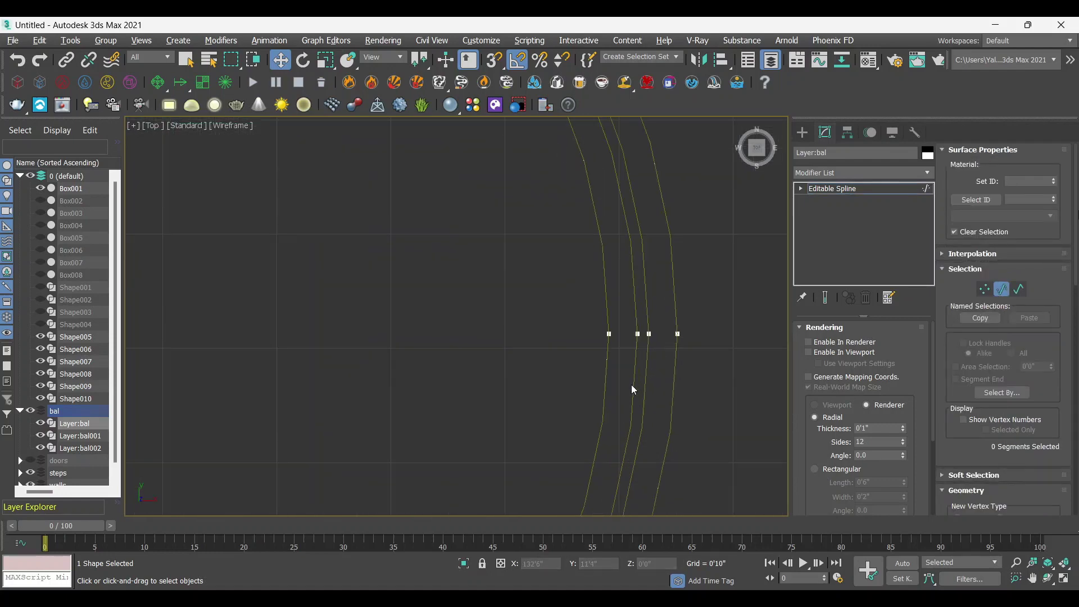
scroll(660, 366, down, 4)
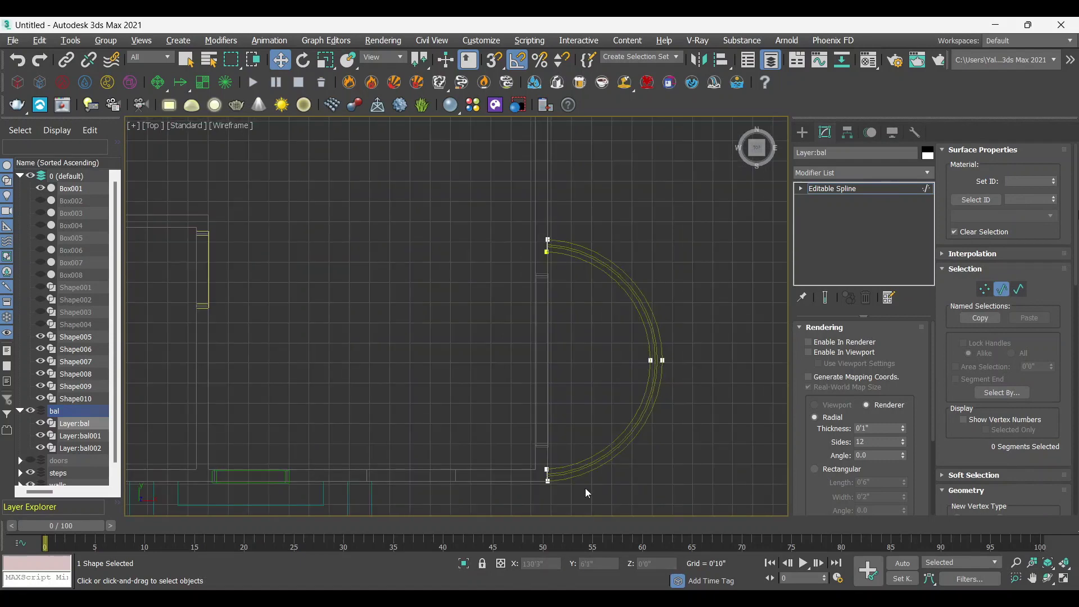
scroll(586, 488, up, 5)
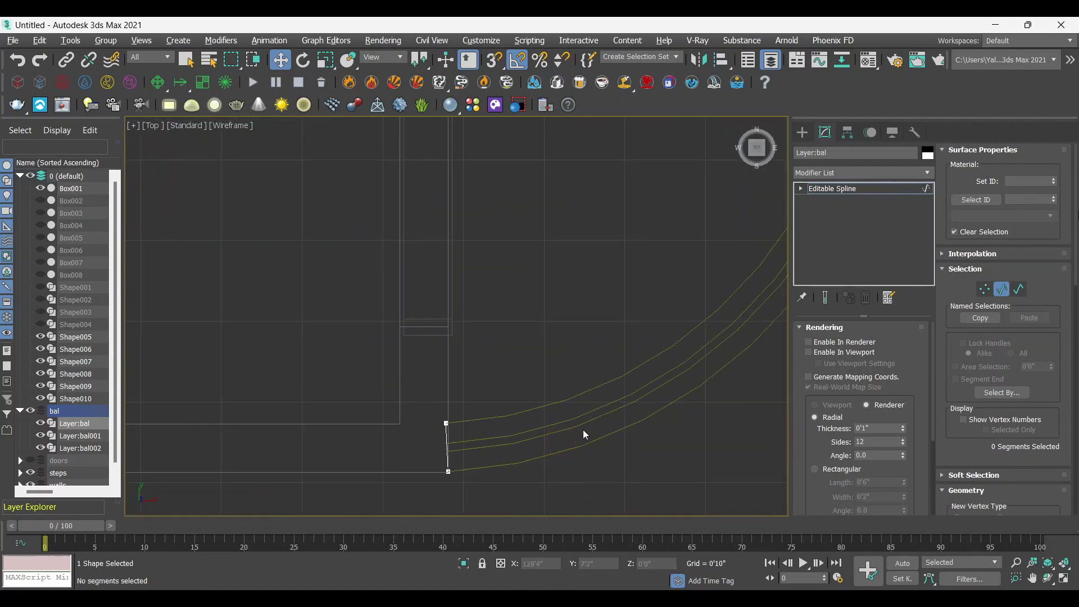
key(alt+w)
key(alt+w)
Step: Extrude the closed Layer:bal outline with an Amount of 2'6"
click(854, 188)
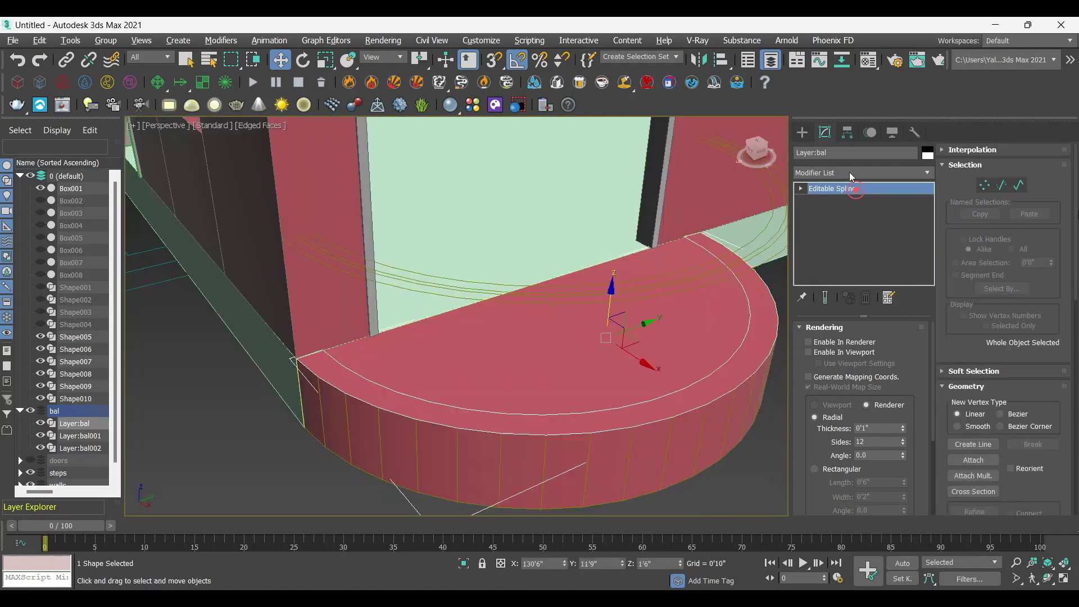
key(e)
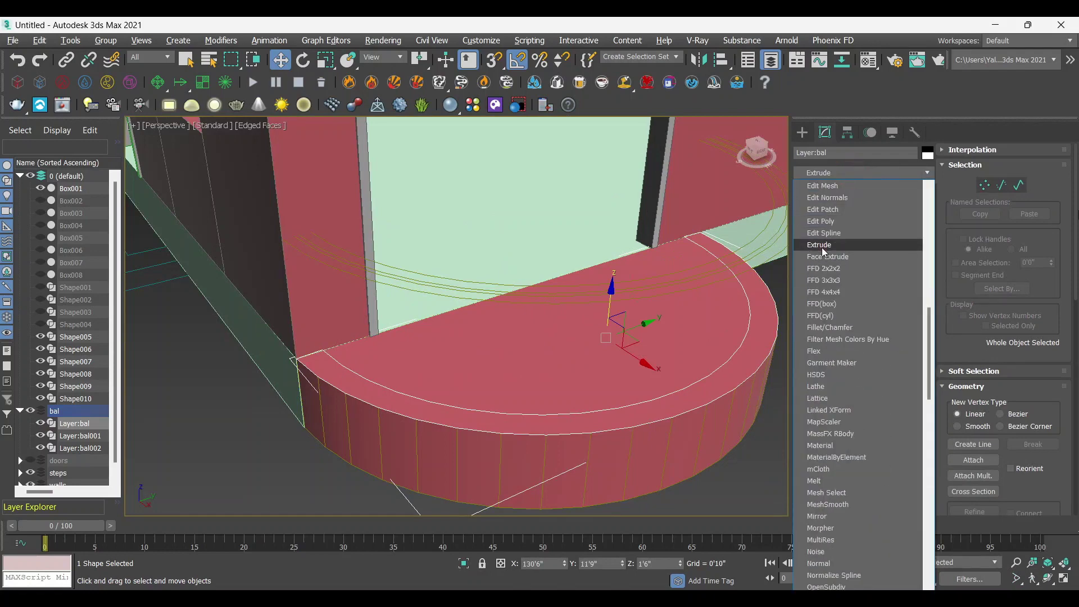
click(822, 247)
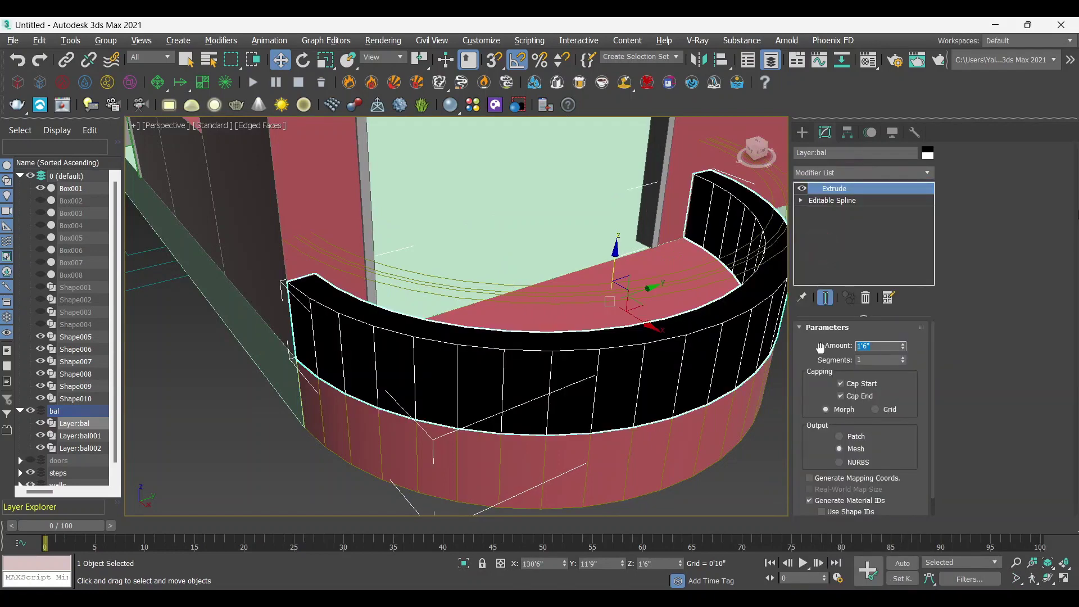
text(6)
key(Return)
mouse_move(670, 306)
alt+middle_down()
mouse_move(617, 361)
mouse_move(651, 330)
alt+middle_up()
Step: Apply the pink Wall Paint material to the parapet and deselect it
key(m)
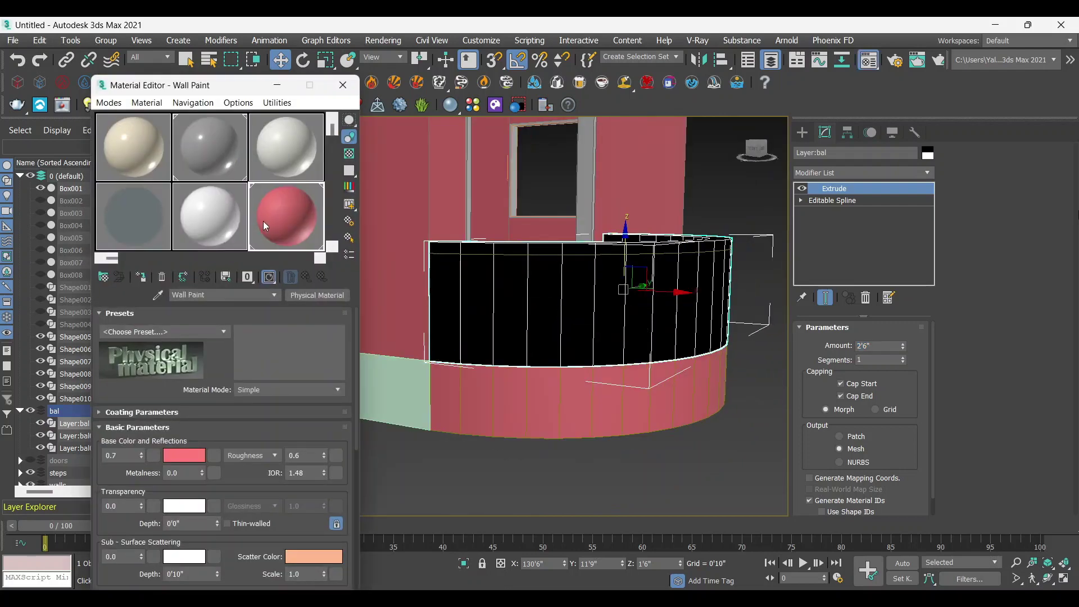
click(141, 277)
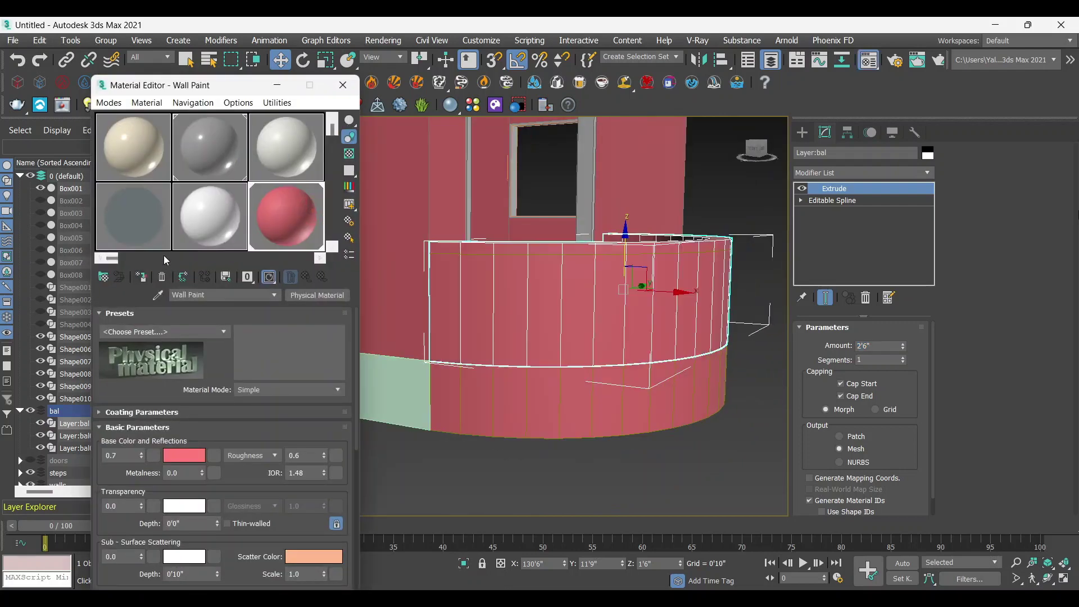
click(342, 84)
scroll(505, 312, down, 3)
mouse_move(505, 312)
alt+middle_down()
mouse_move(727, 406)
mouse_move(649, 386)
alt+middle_up()
click(718, 399)
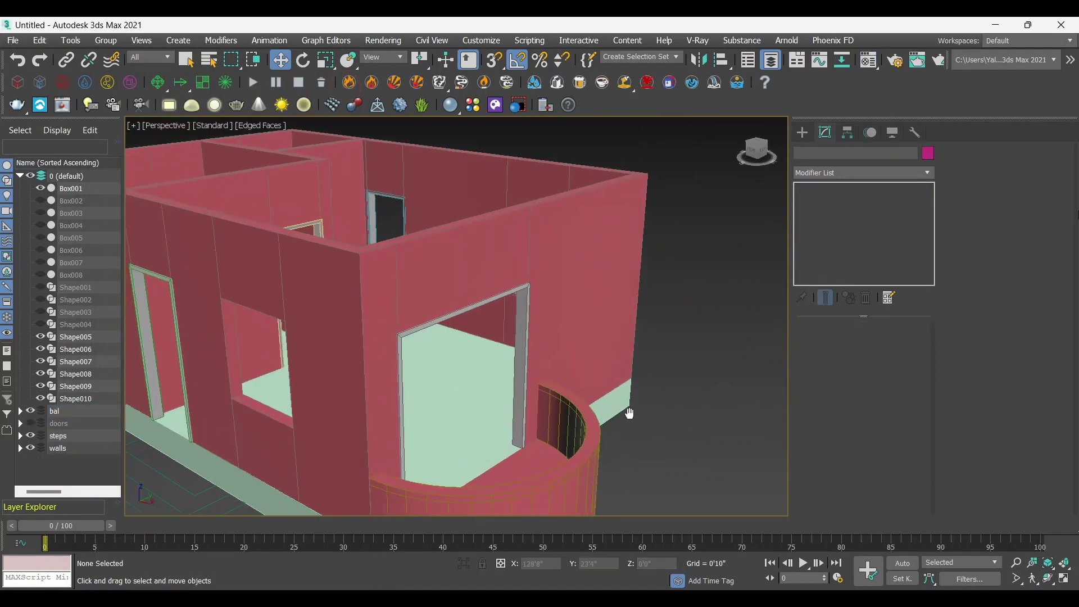
Step: Select the raised copy of the balcony outline and set its Z height to 5'0"
key(alt+w)
key(alt+w)
scroll(541, 364, up, 3)
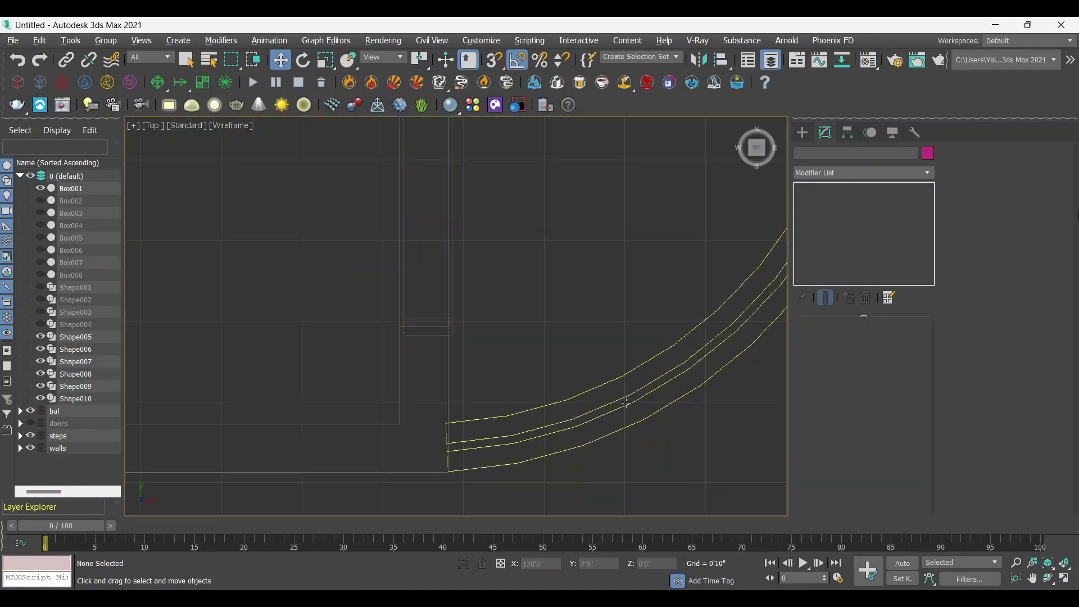
click(627, 404)
scroll(618, 396, down, 3)
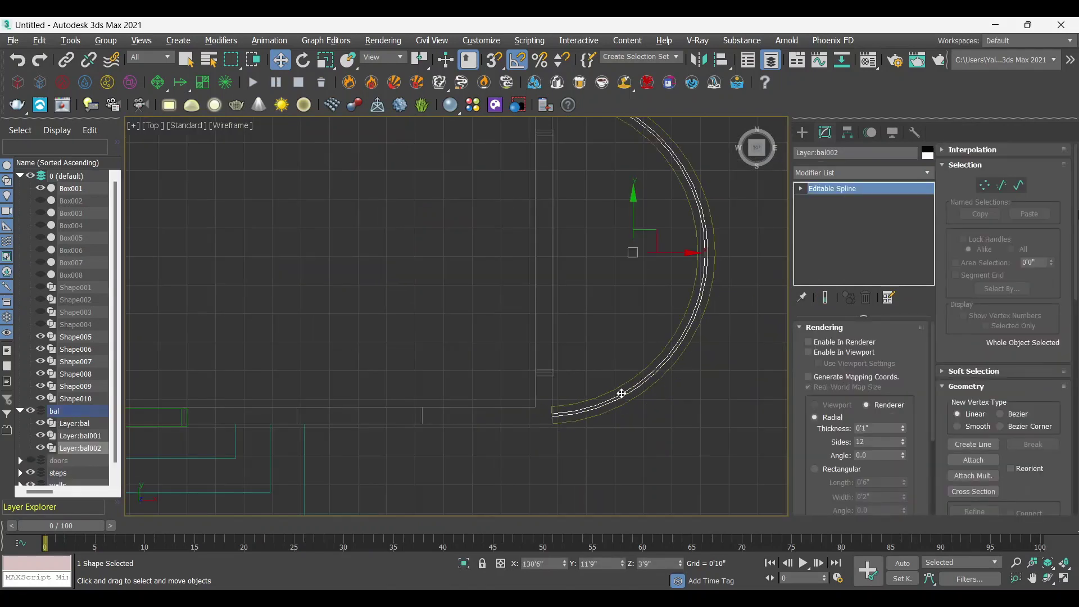
scroll(639, 344, down, 2)
key(alt+w)
click(711, 428)
key(alt+w)
scroll(577, 421, up, 2)
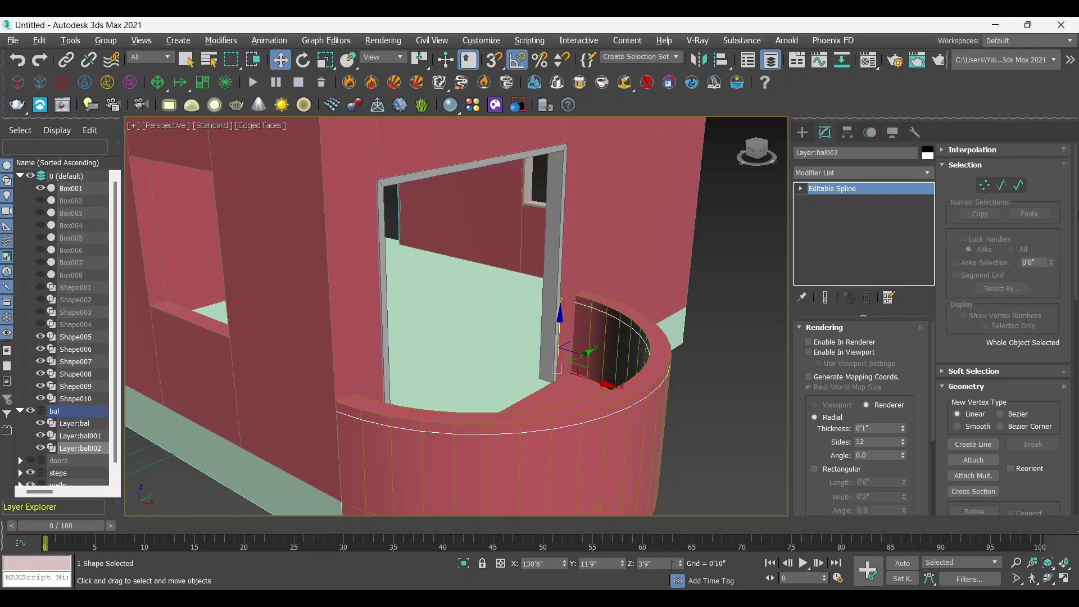
double_click(650, 565)
key(Return)
Step: At eye level, try the railing path at 4'0", then return it to 5'0" above the wall
alt+middle_drag(410, 344, 410, 304)
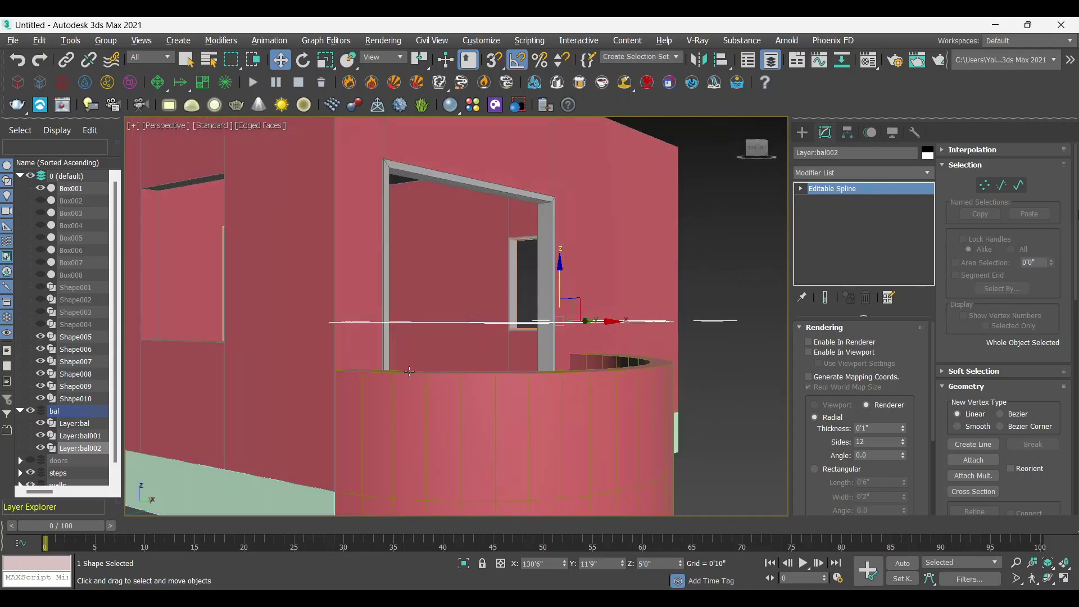
click(637, 565)
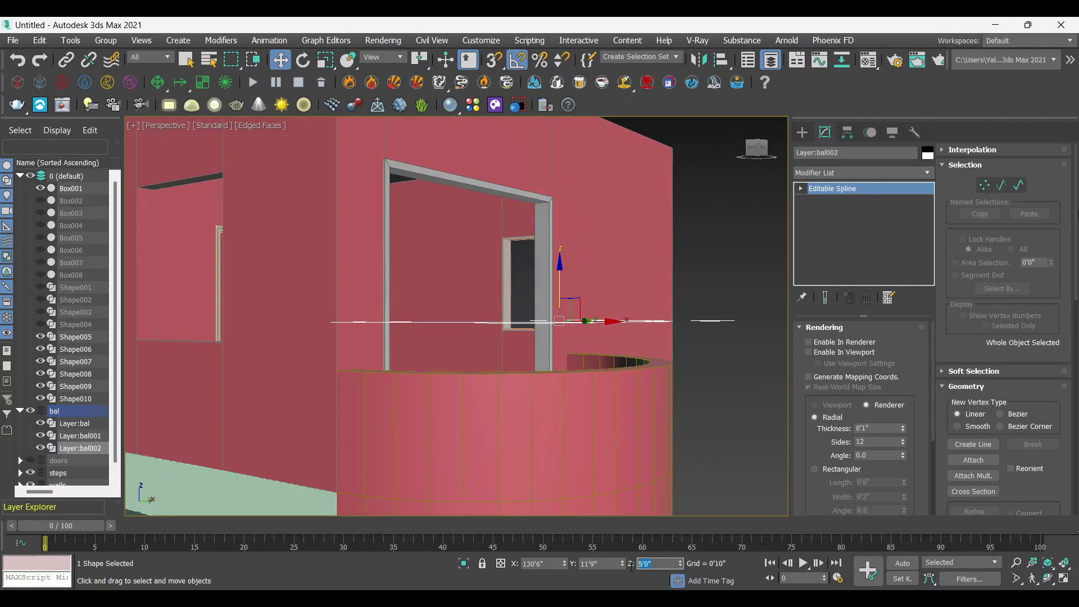
text(4)
key(Return)
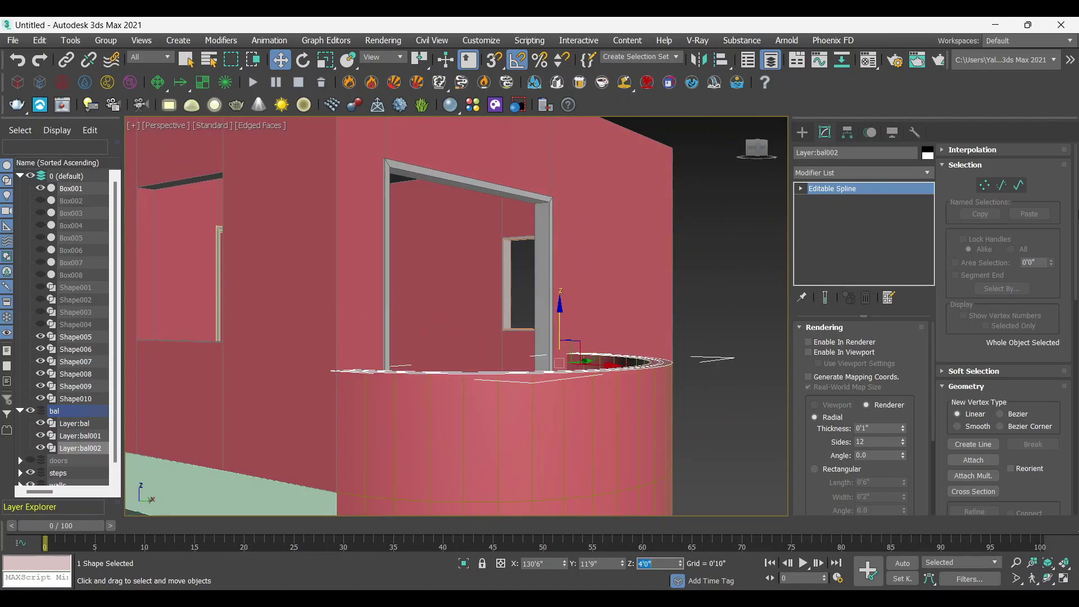
text(5)
key(Return)
alt+middle_drag(562, 394, 646, 366)
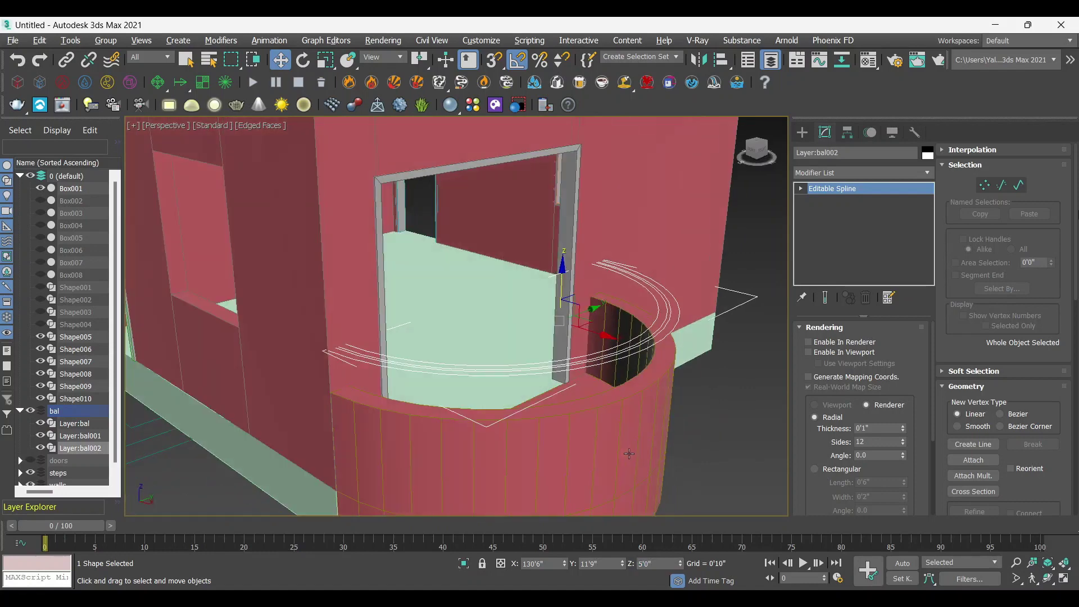
Step: In Spline sub-object mode, delete the extra railing curve so one arc remains
click(1015, 188)
click(613, 371)
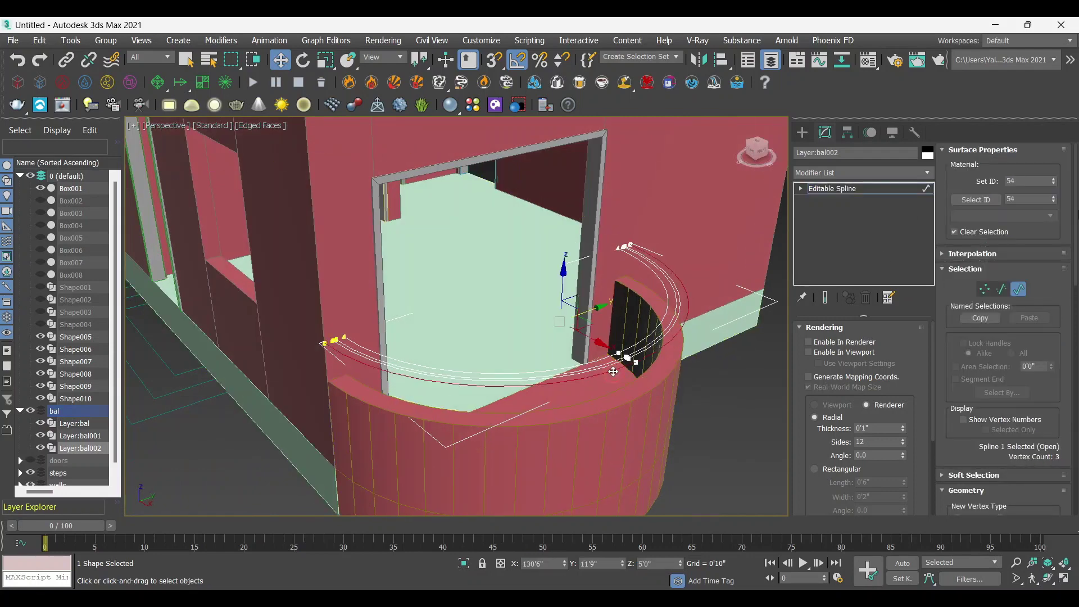
key(Delete)
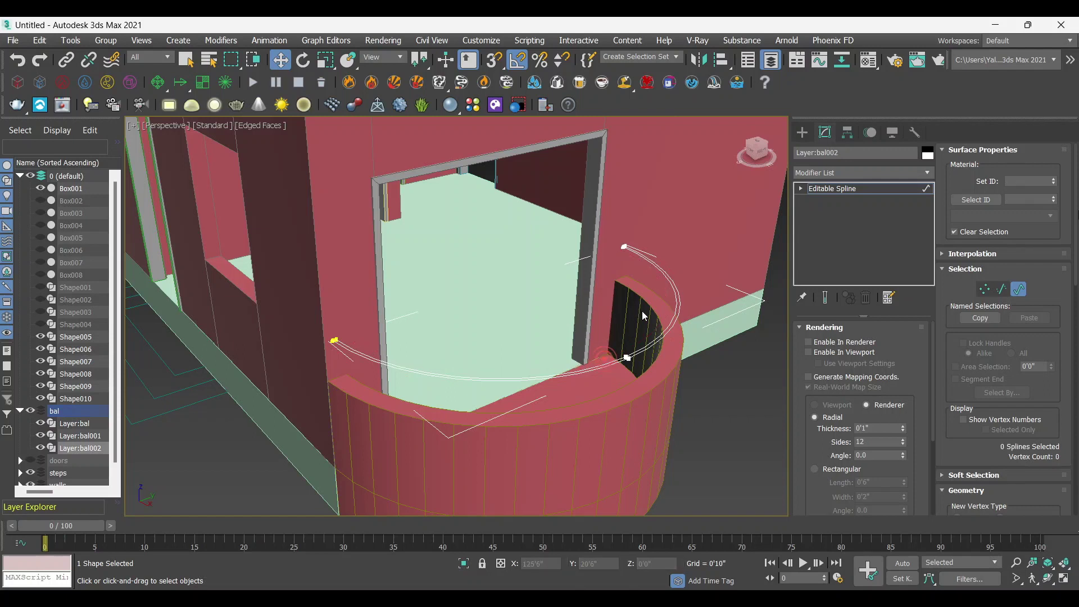
click(652, 274)
click(599, 322)
click(865, 191)
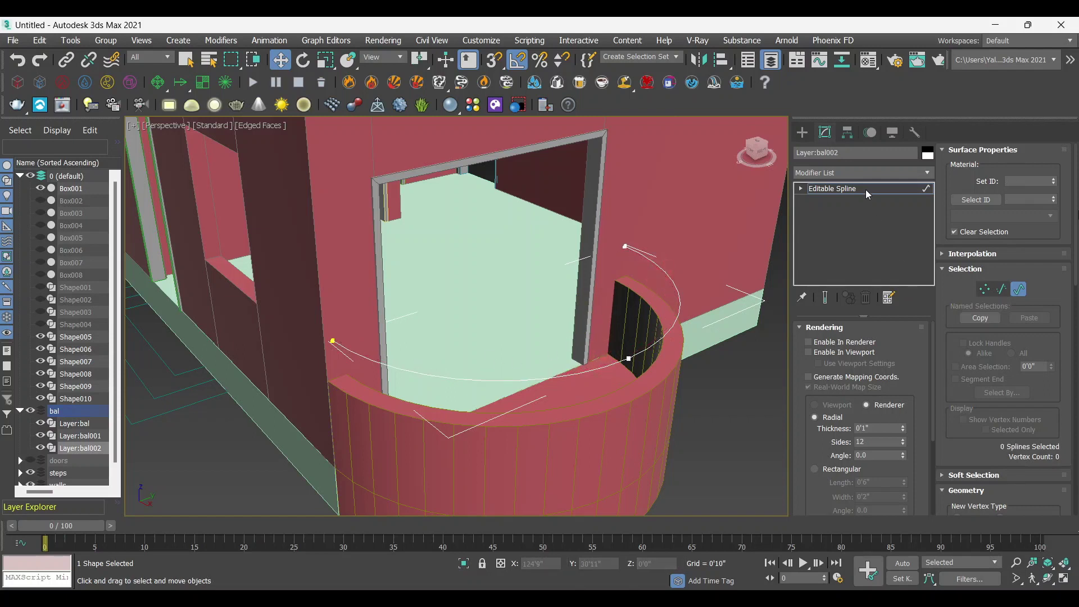
Step: Make the railing render in viewport and renderer as a 0'3" radial-thickness tube
click(809, 342)
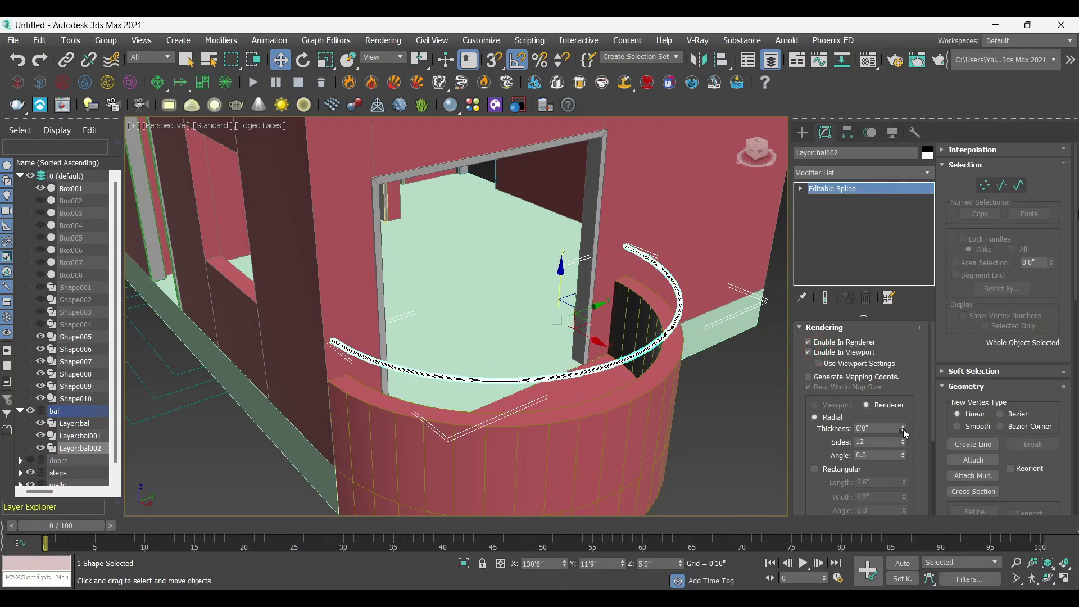
drag(903, 429, 923, 270)
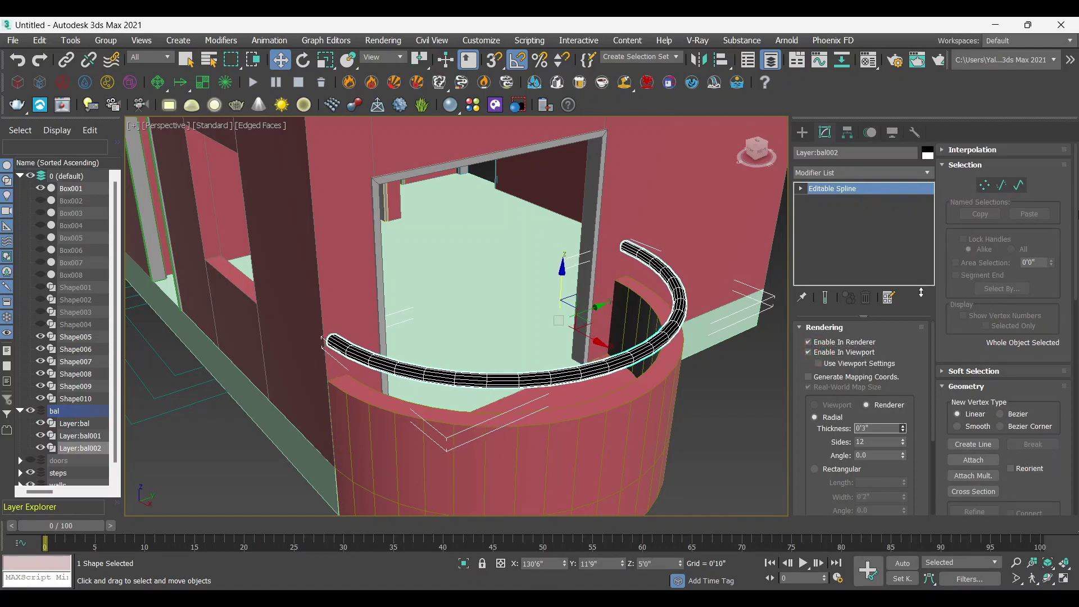
key(m)
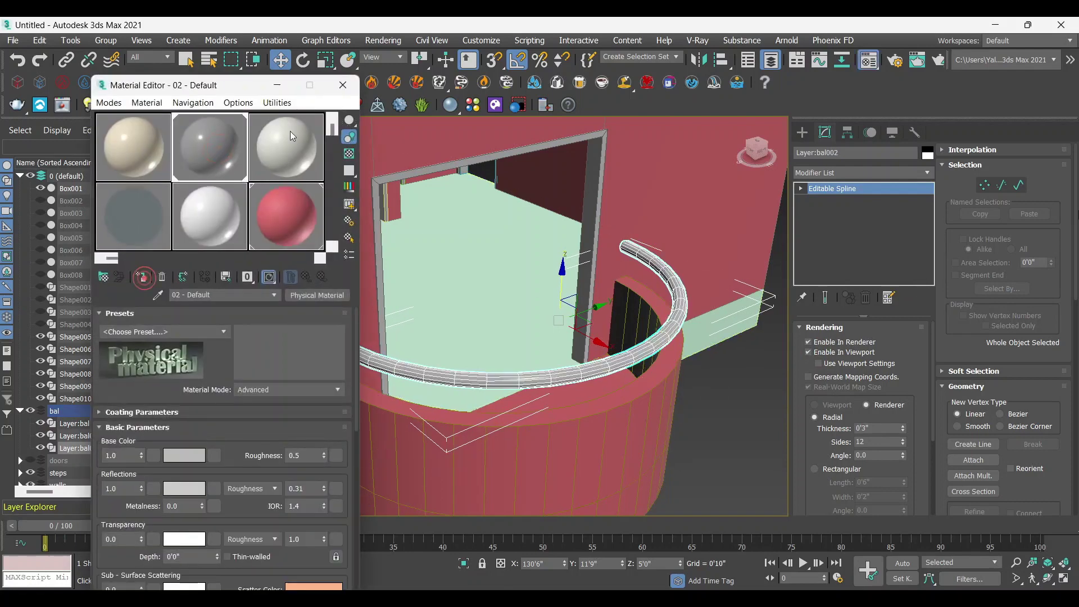
Step: Close the material editor, clear the selection, and orbit to bring the floor slab into view
click(343, 85)
scroll(590, 403, down, 2)
alt+middle_drag(591, 403, 707, 353)
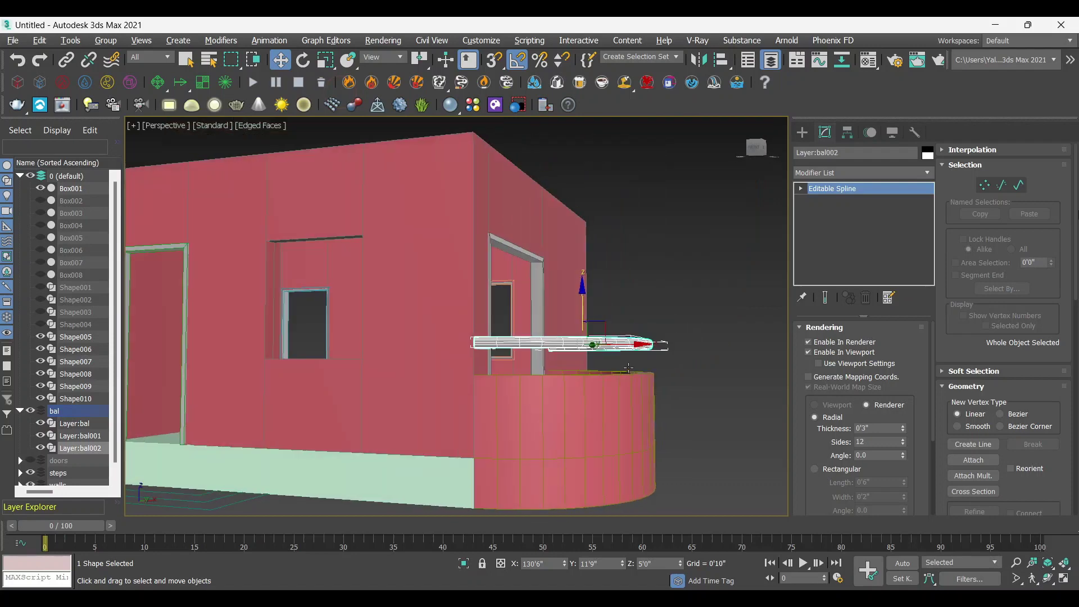
click(707, 353)
scroll(676, 385, down, 3)
scroll(625, 399, down, 2)
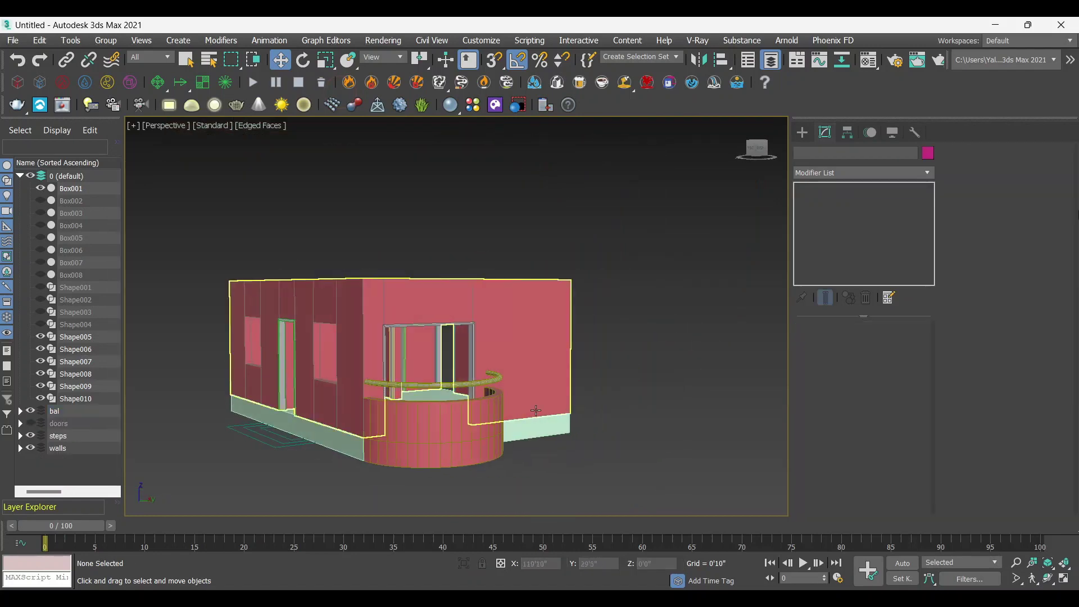
alt+middle_drag(537, 410, 602, 386)
scroll(541, 422, up, 4)
alt+middle_drag(541, 422, 557, 441)
scroll(557, 432, down, 5)
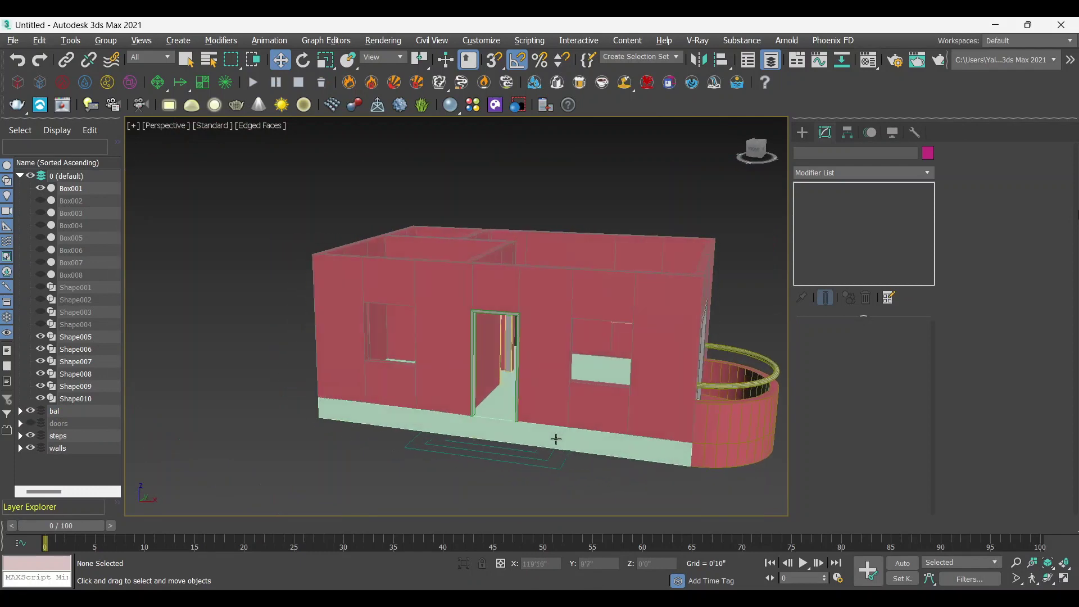
scroll(558, 438, up, 2)
Step: Assign the pink Wall Paint material to the floor slab Box001
click(558, 437)
key(m)
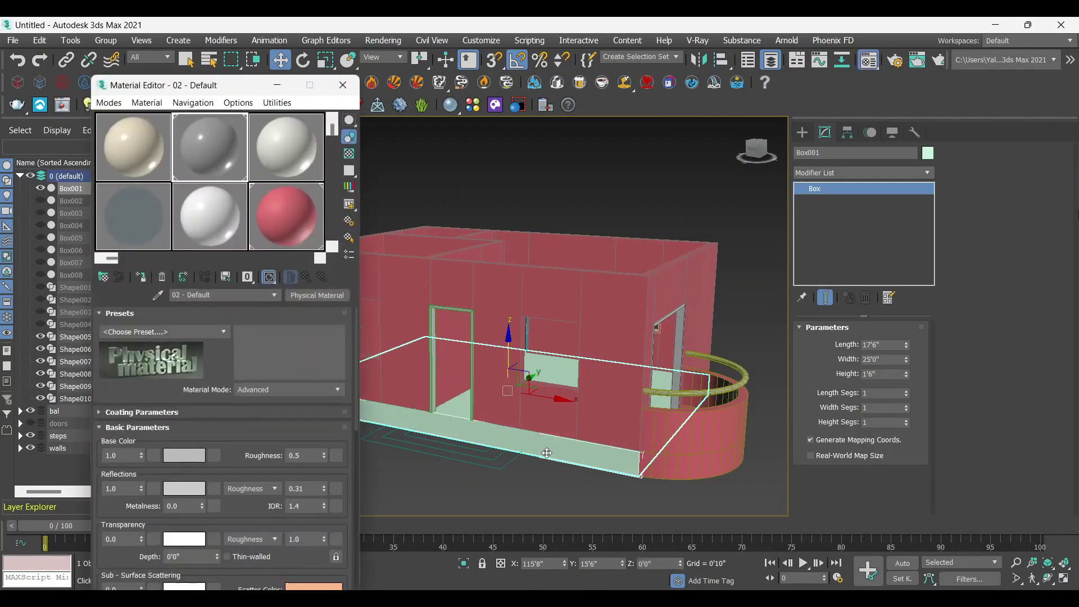
click(537, 474)
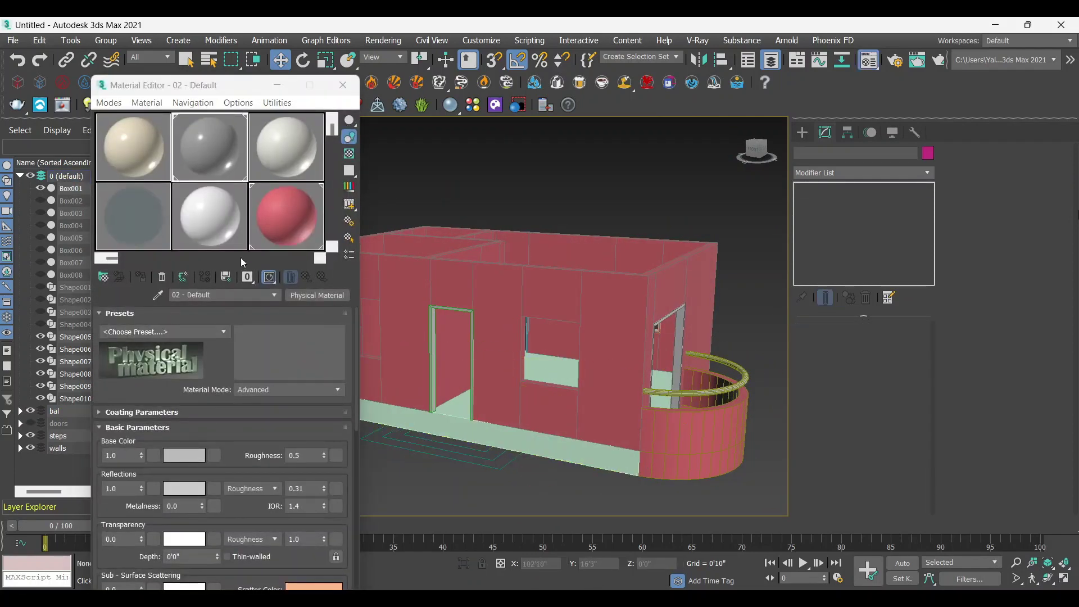
click(292, 213)
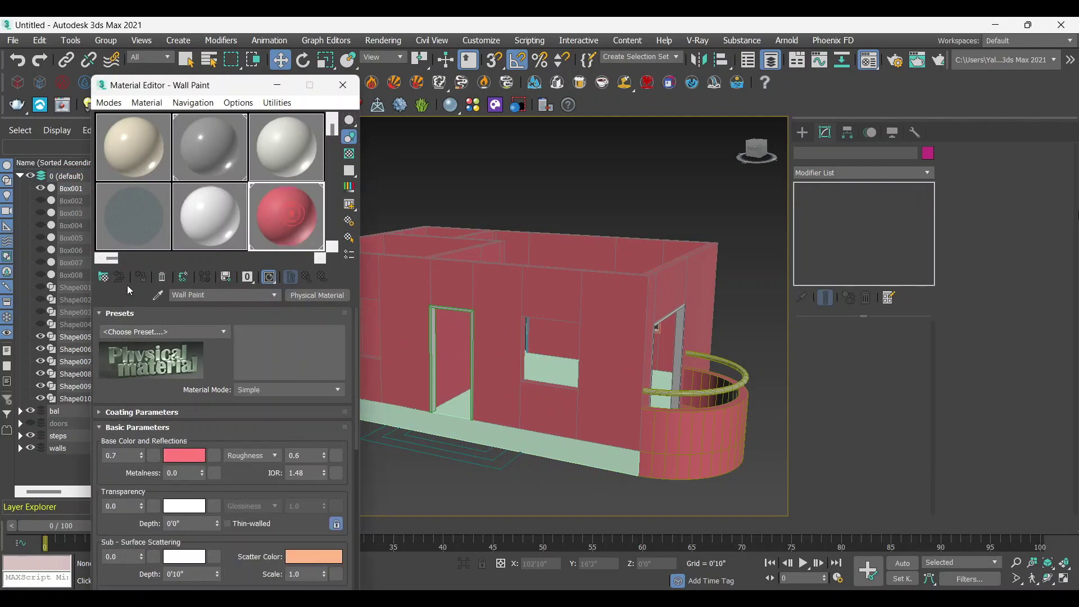
click(579, 456)
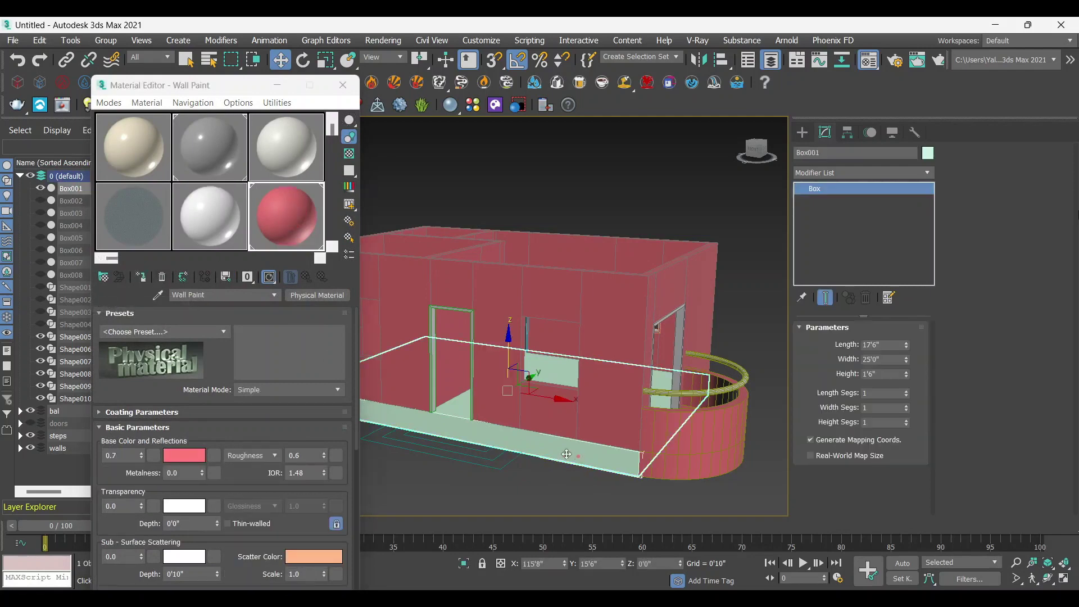
click(141, 277)
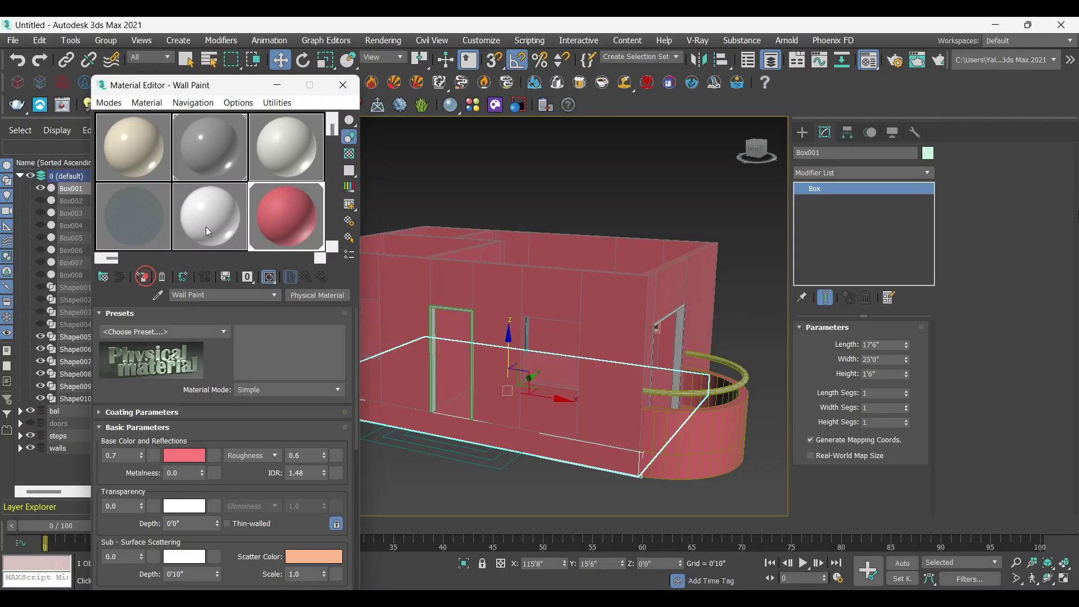
click(343, 85)
click(465, 146)
alt+middle_drag(552, 164, 565, 418)
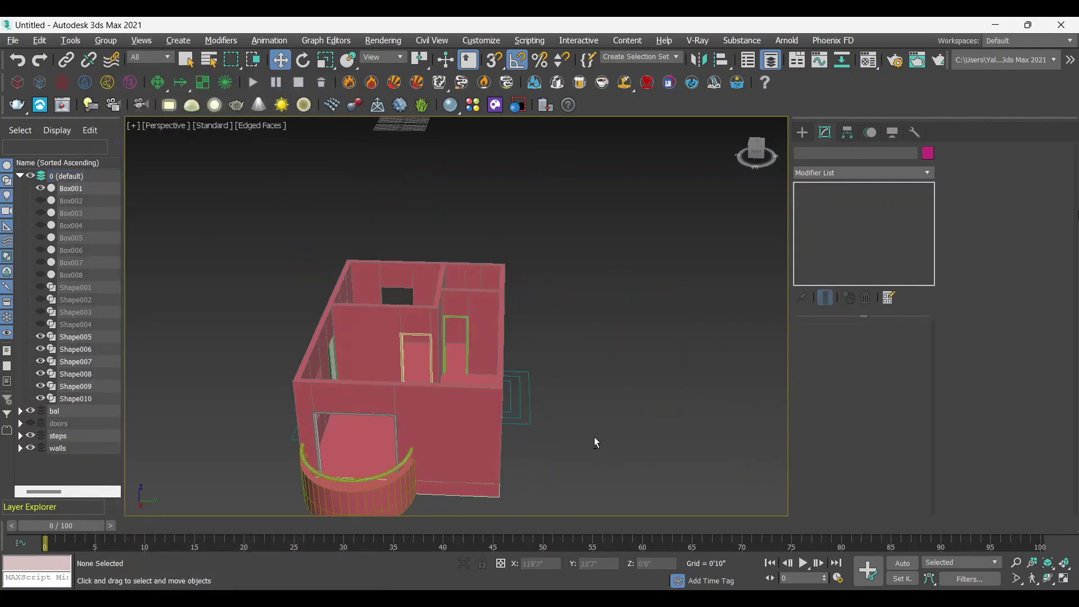
Step: Unhide Box002–Box008 and Shape001–Shape003, showing roof and steps, and view the house from the front
alt+middle_drag(565, 418, 598, 441)
click(41, 201)
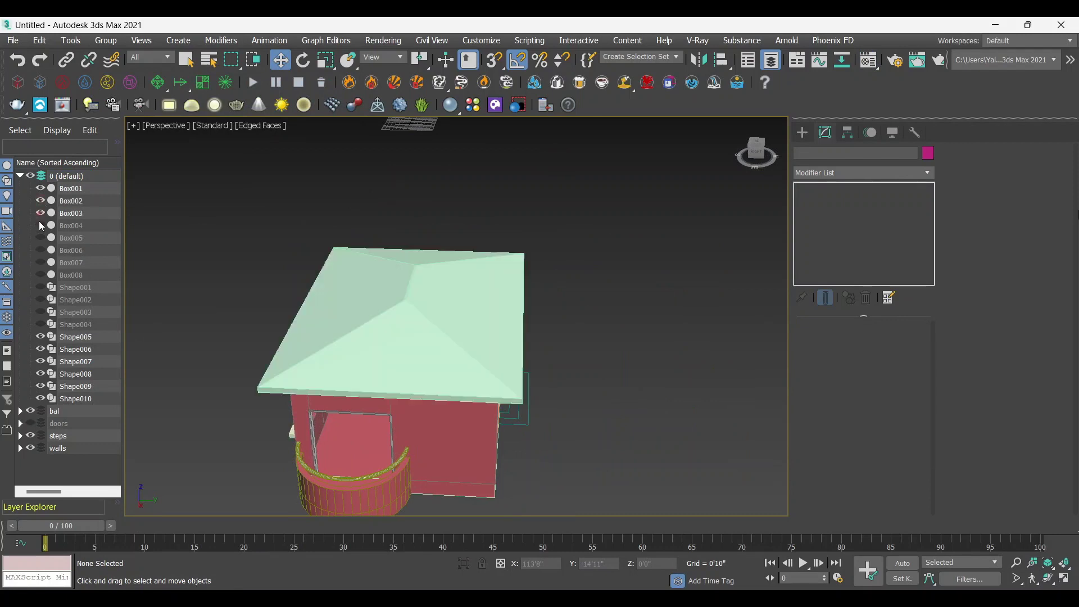
click(38, 235)
click(40, 225)
click(39, 250)
click(39, 263)
click(40, 287)
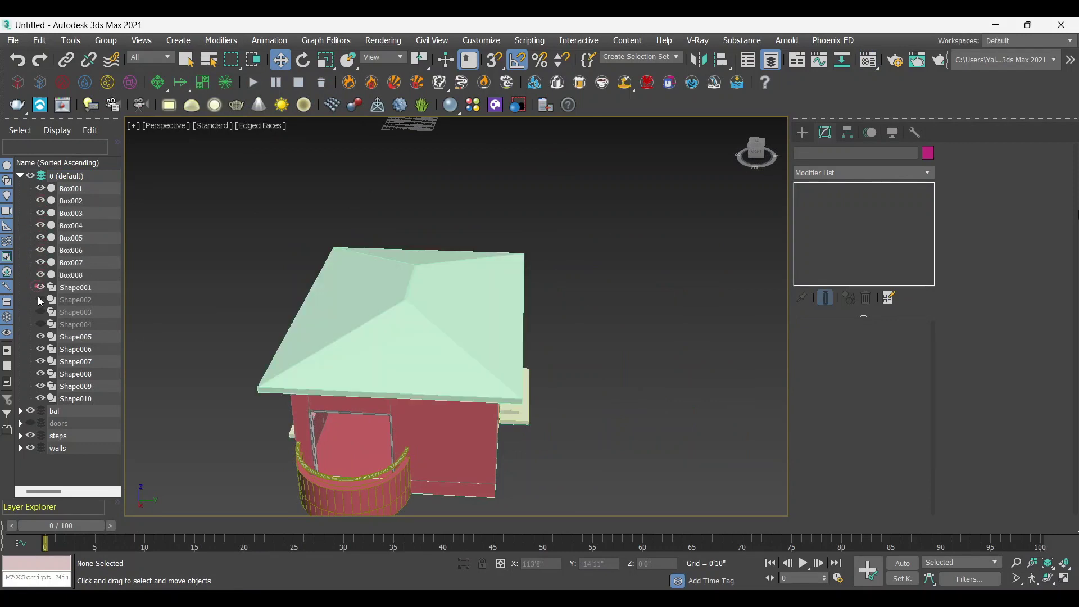
click(40, 312)
mouse_move(294, 402)
alt+middle_down()
mouse_move(540, 405)
mouse_move(540, 366)
mouse_move(472, 379)
mouse_move(421, 372)
mouse_move(441, 392)
alt+middle_up()
scroll(544, 408, up, 3)
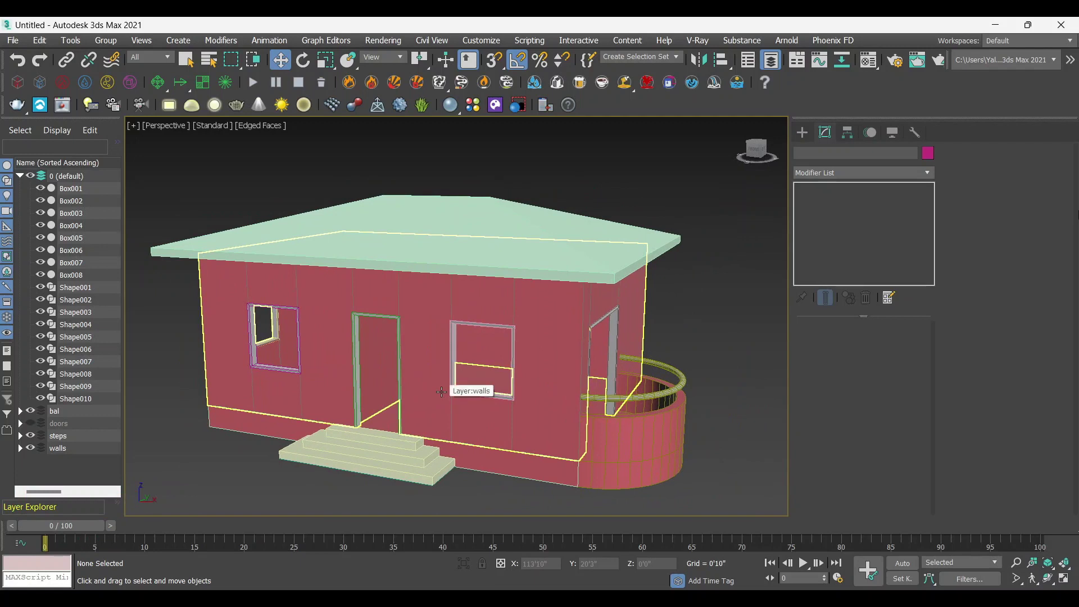